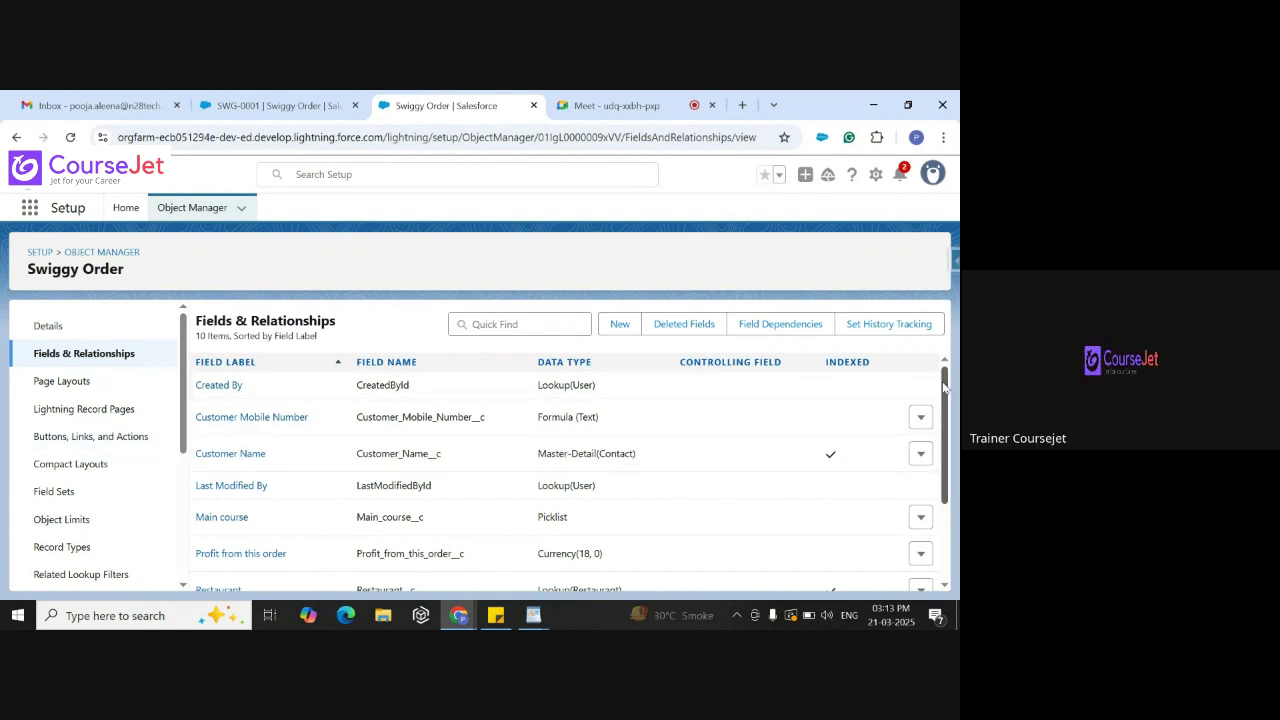
# Start a new custom field on the Swiggy Order object with the Picklist data type
pyautogui.moveTo(945, 386); pyautogui.dragTo(951, 413)
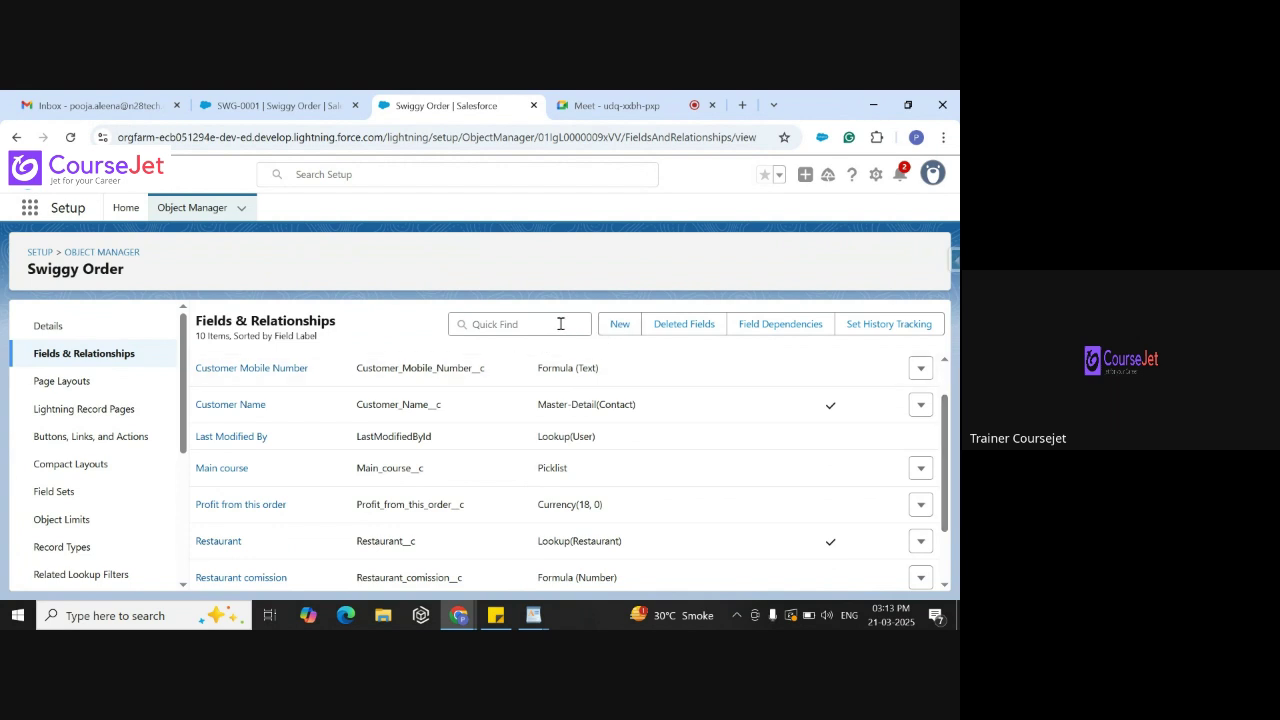
pyautogui.click(620, 324)
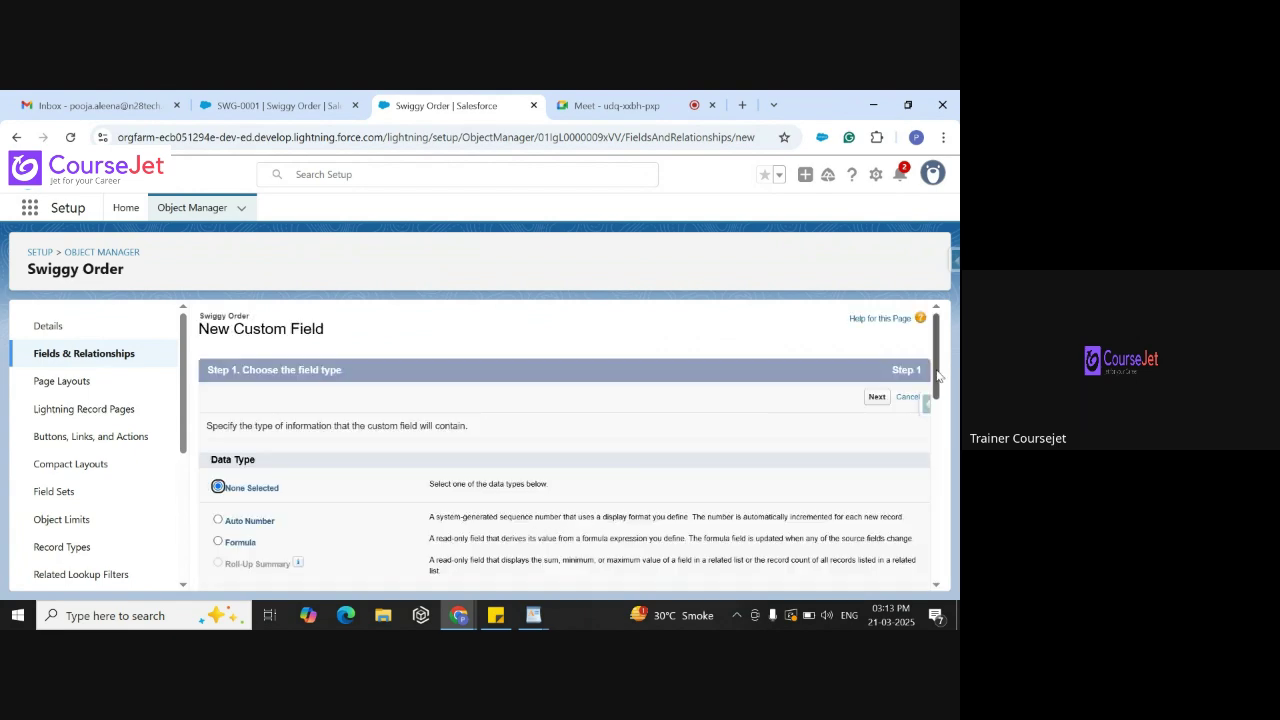
pyautogui.moveTo(938, 375); pyautogui.dragTo(948, 530)
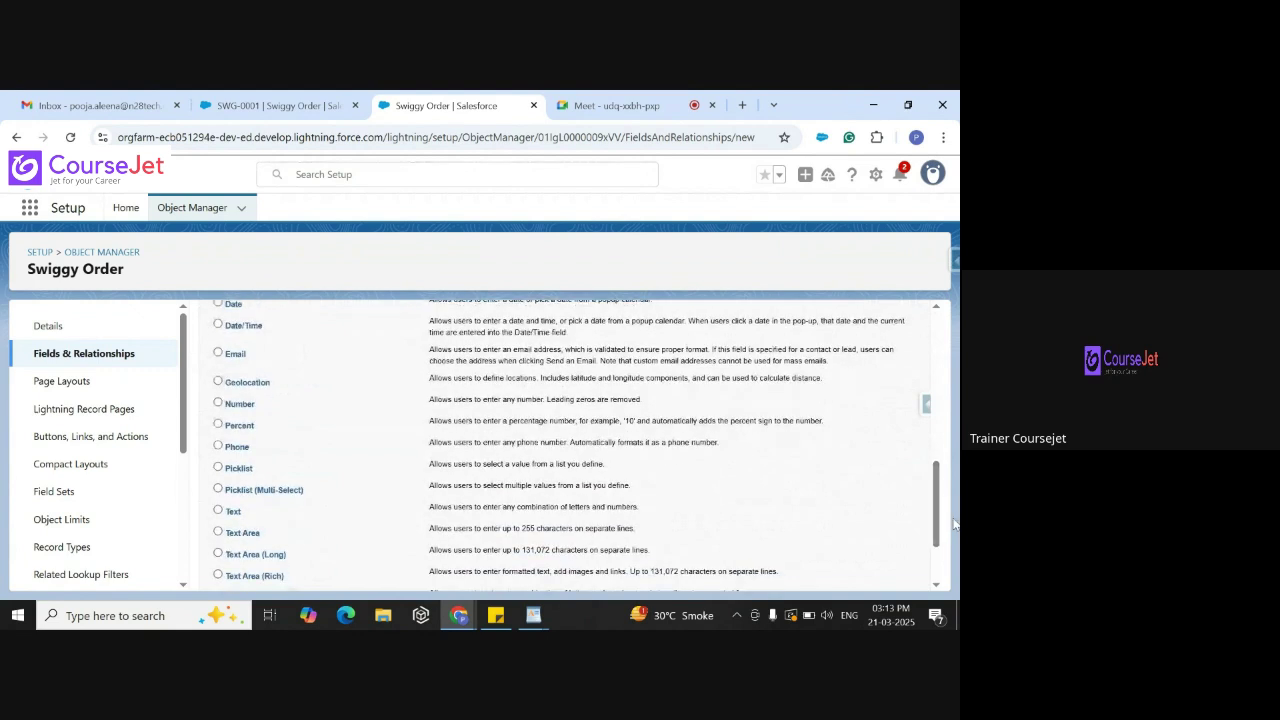
pyautogui.click(218, 467)
pyautogui.click(938, 568)
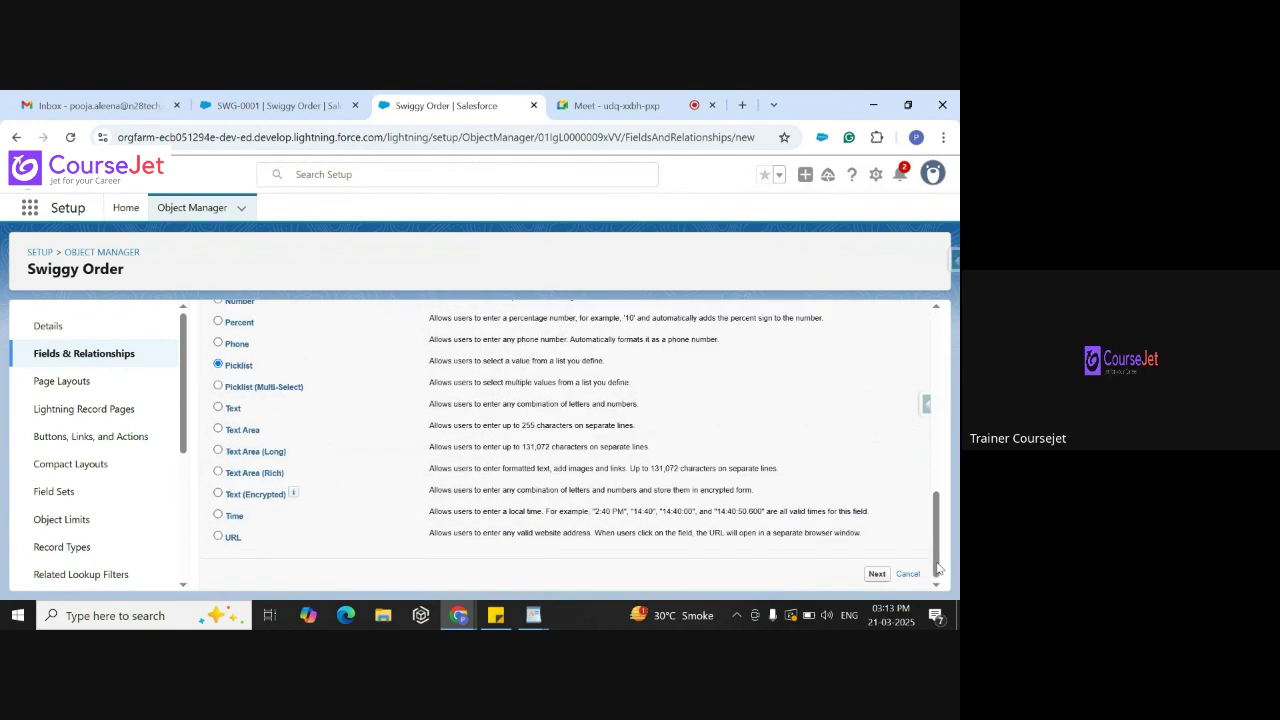
pyautogui.click(877, 574)
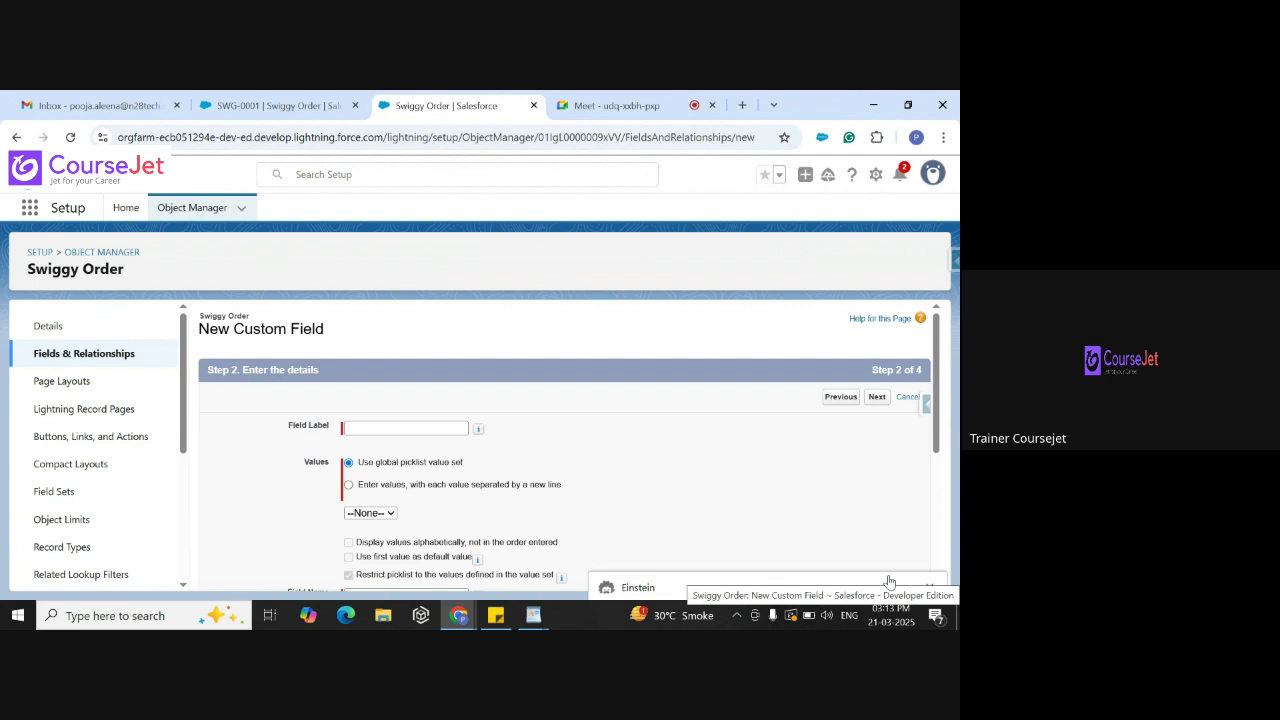
# Label the new picklist field Cuisine Type
pyautogui.click(394, 432)
pyautogui.write('Cu')
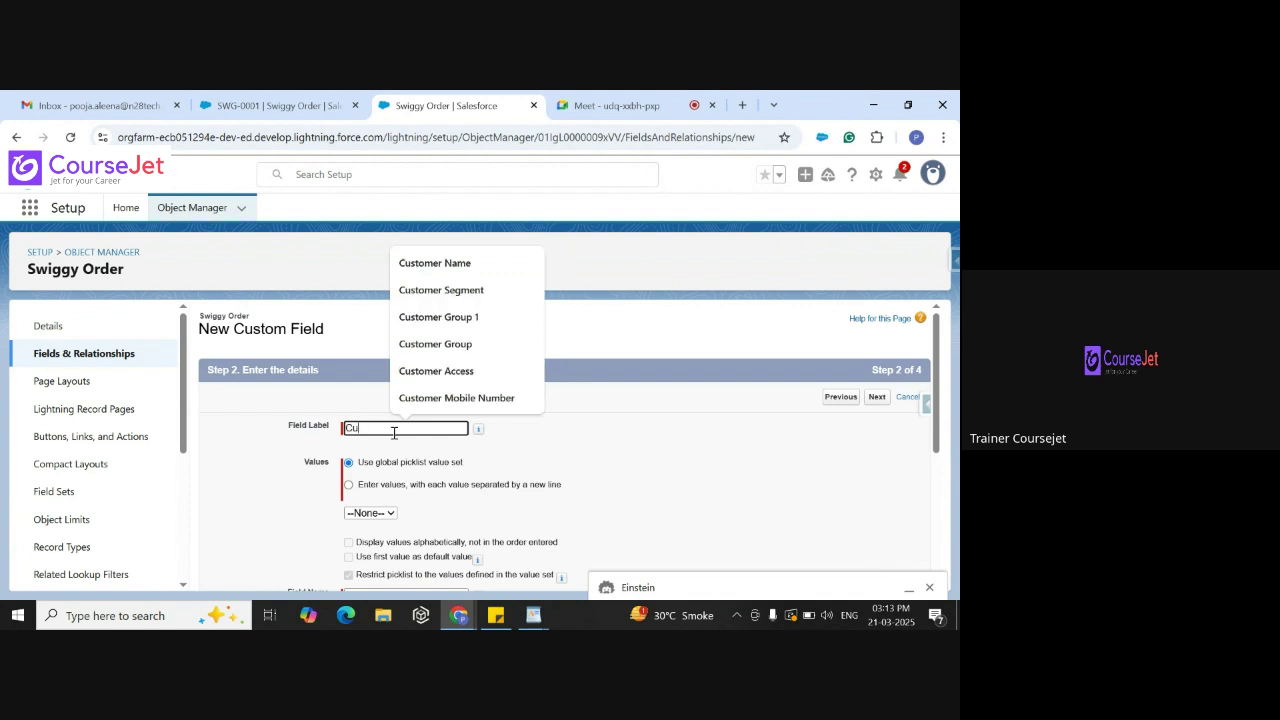
pyautogui.press('BackSpace')
pyautogui.write('ousin')
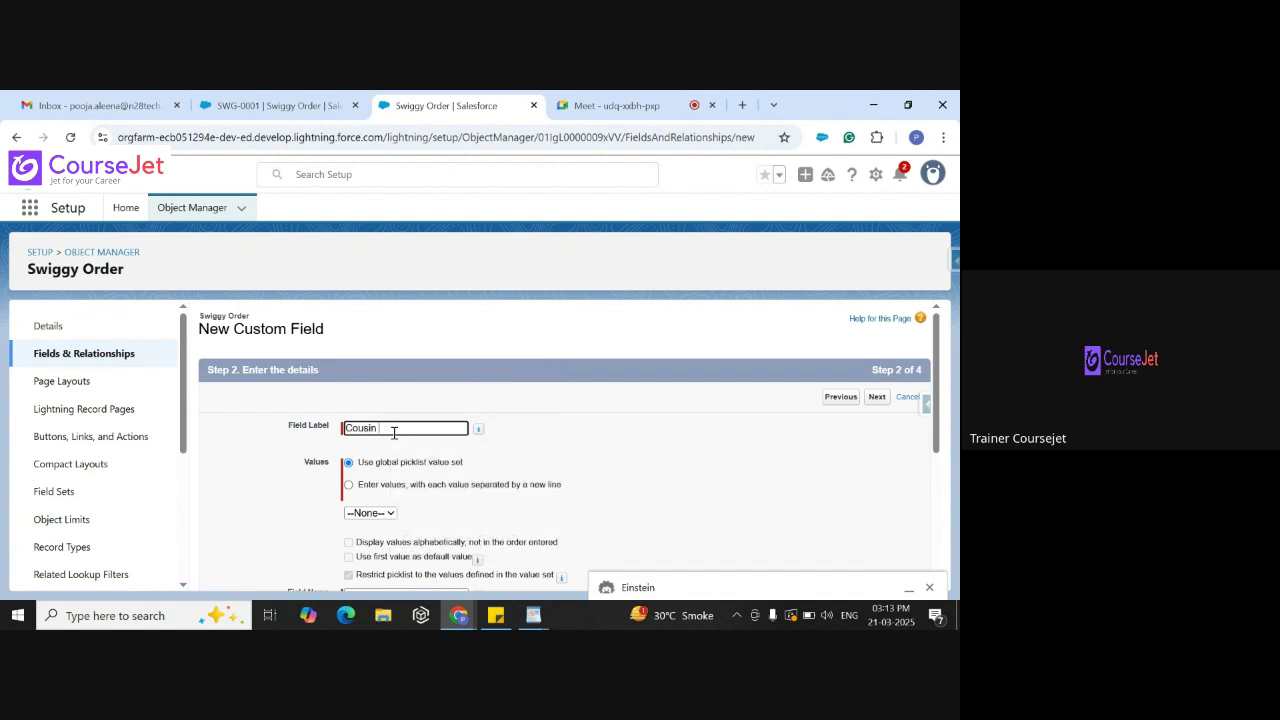
pyautogui.write(' Type')
pyautogui.press('BackSpace')
pyautogui.press('BackSpace')
pyautogui.press('BackSpace')
pyautogui.press('BackSpace')
pyautogui.press('BackSpace')
pyautogui.press('BackSpace')
pyautogui.press('BackSpace')
pyautogui.press('BackSpace')
pyautogui.press('BackSpace')
pyautogui.press('BackSpace')
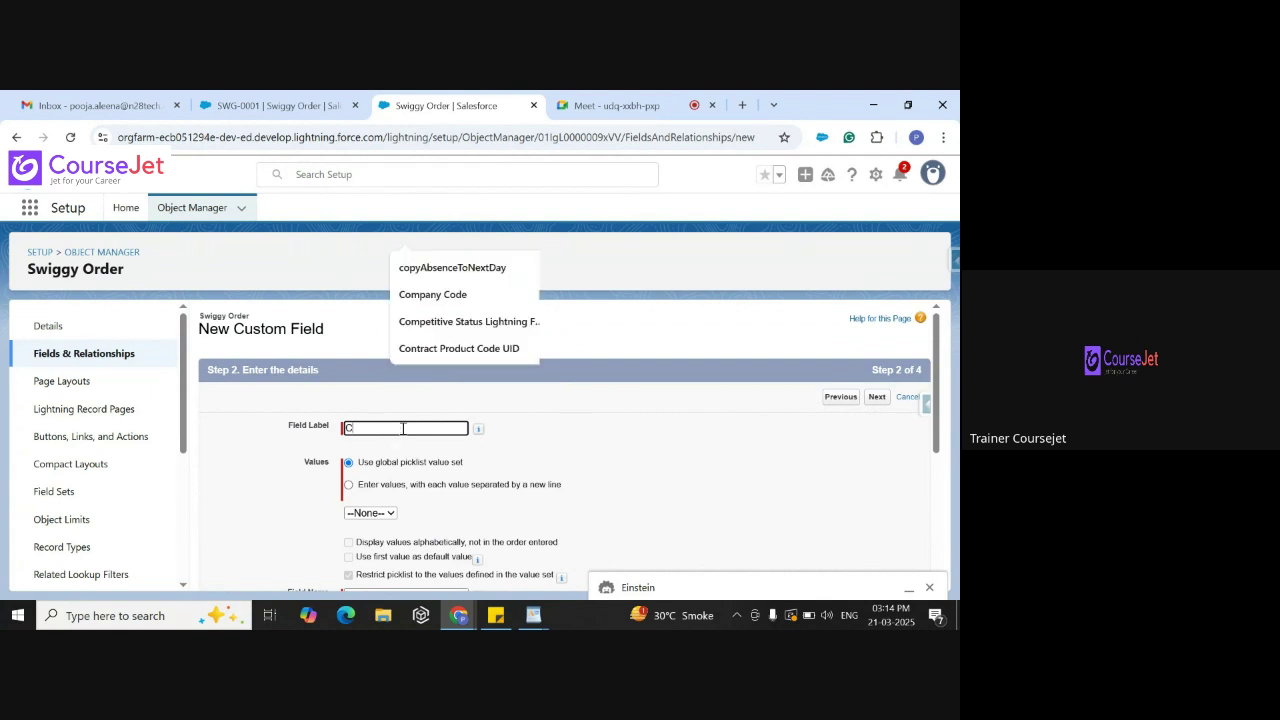
pyautogui.write('u')
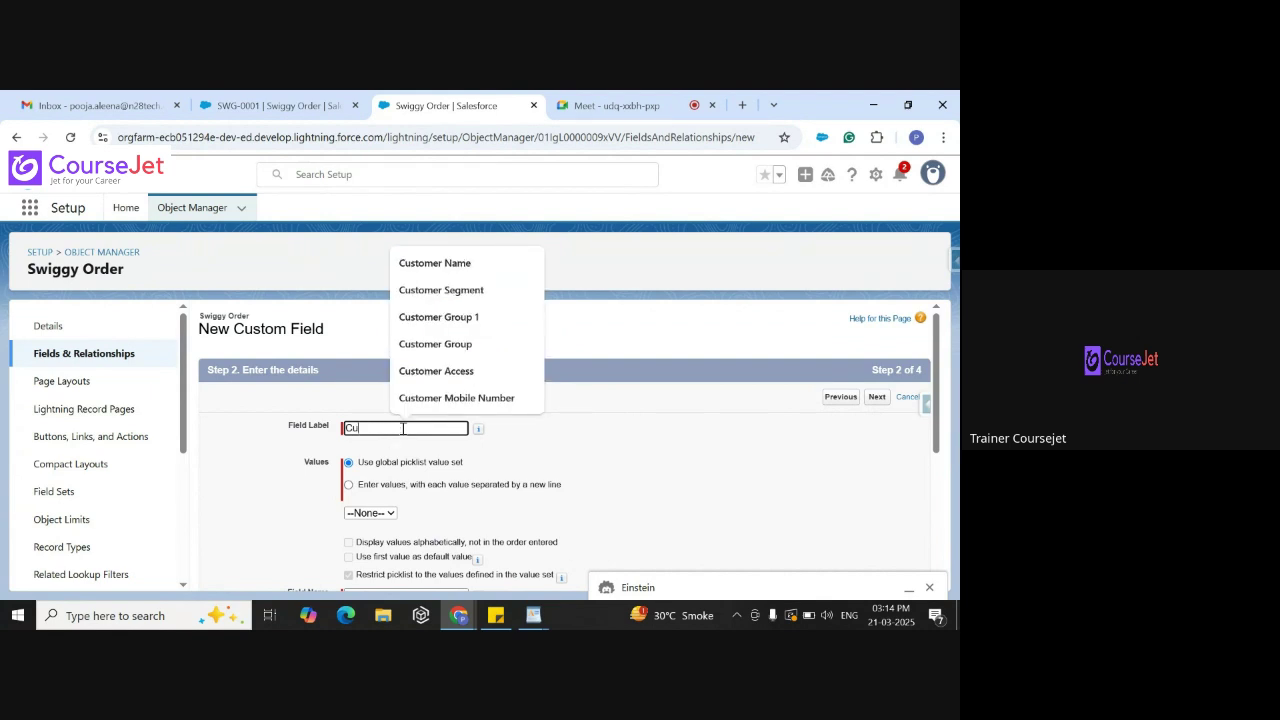
pyautogui.write('isio')
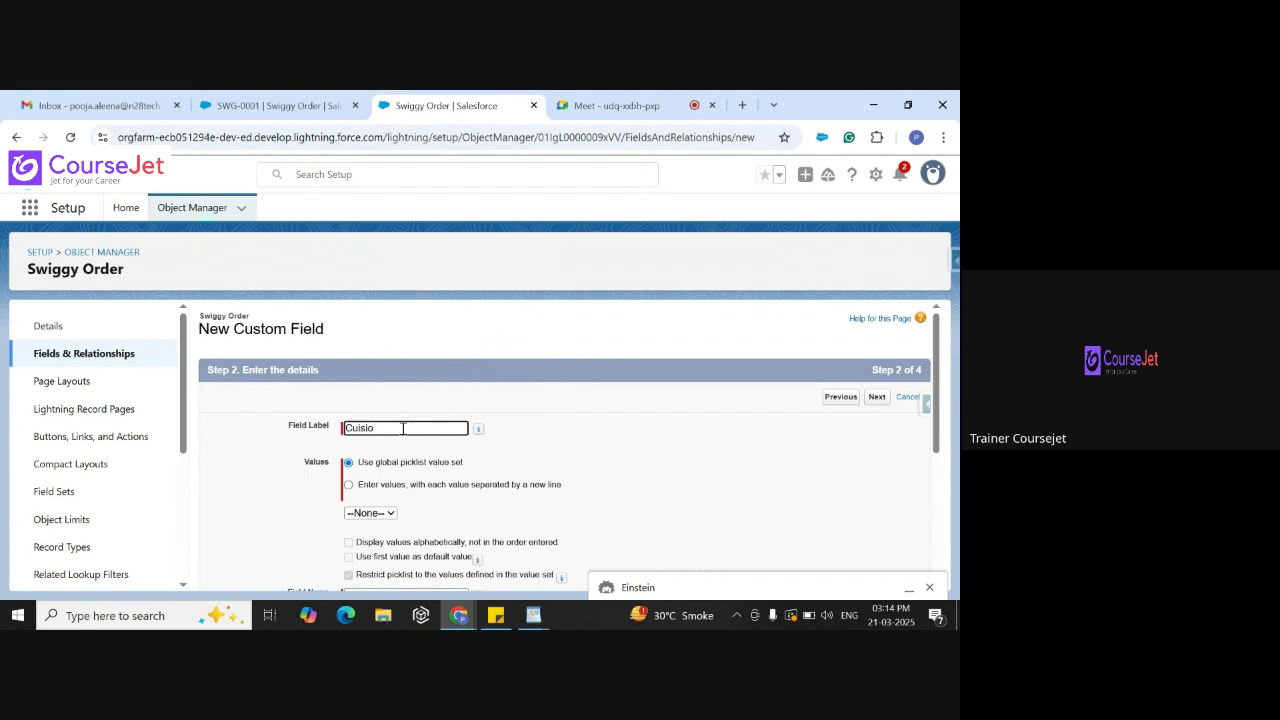
pyautogui.press('BackSpace')
pyautogui.write('ne Type')
# Enter the field's own picklist values on separate lines: South Indian, North Indian, Chinees and Italian
pyautogui.click(349, 485)
pyautogui.click(411, 555)
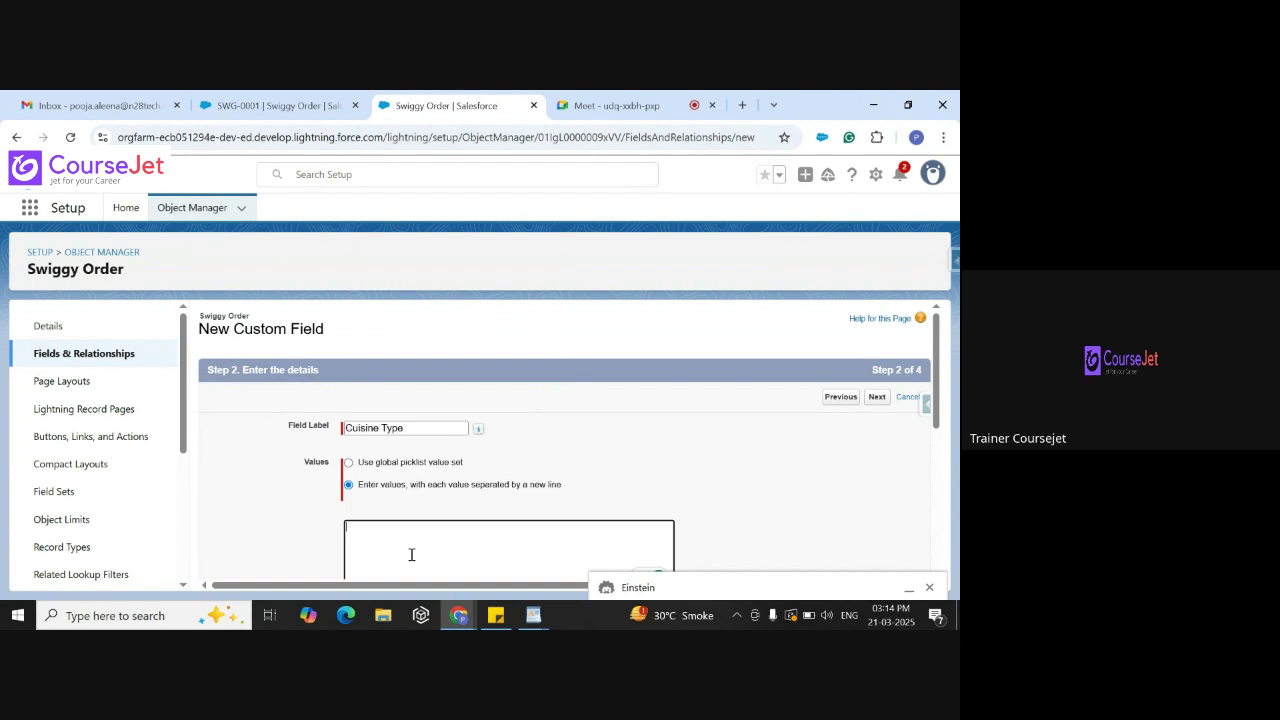
pyautogui.write('South ')
pyautogui.write('In')
pyautogui.write('dian ')
pyautogui.write('N')
pyautogui.write('or')
pyautogui.write('th')
pyautogui.write(' In')
pyautogui.write('dian')
pyautogui.press('Return')
pyautogui.write('Chinees')
pyautogui.press('Return')
pyautogui.write('Italian')
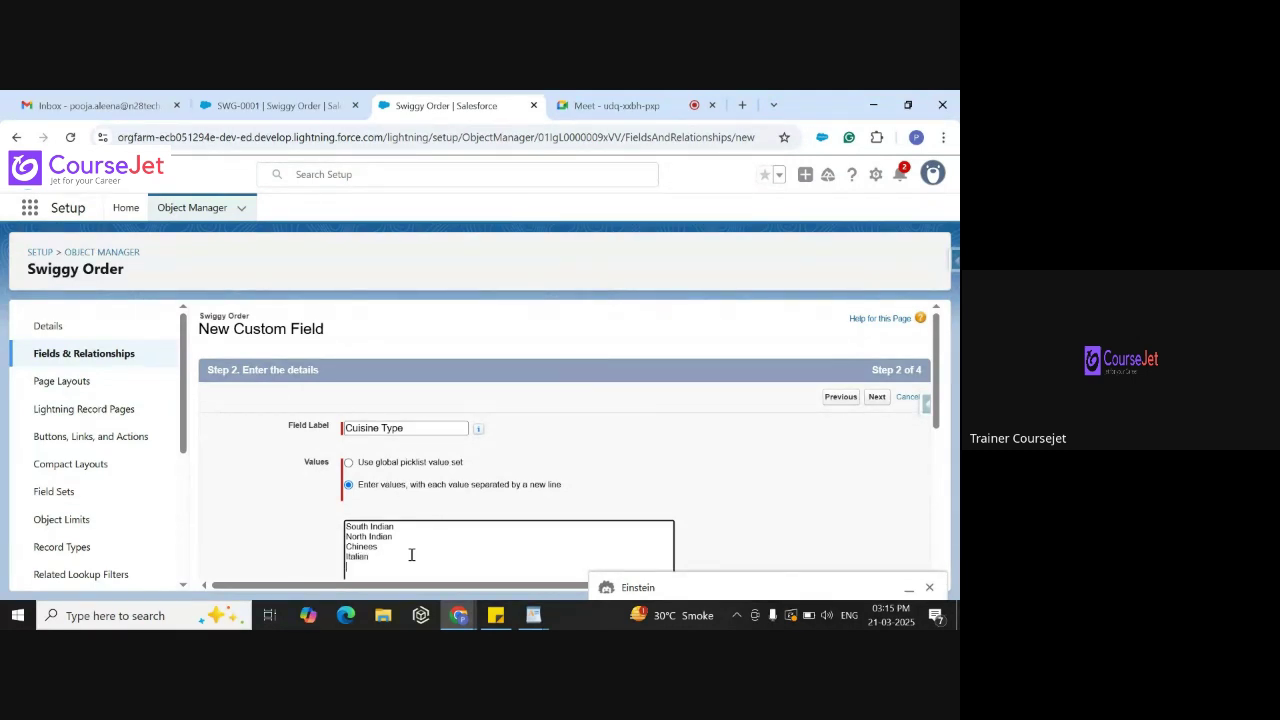
pyautogui.press('Return')
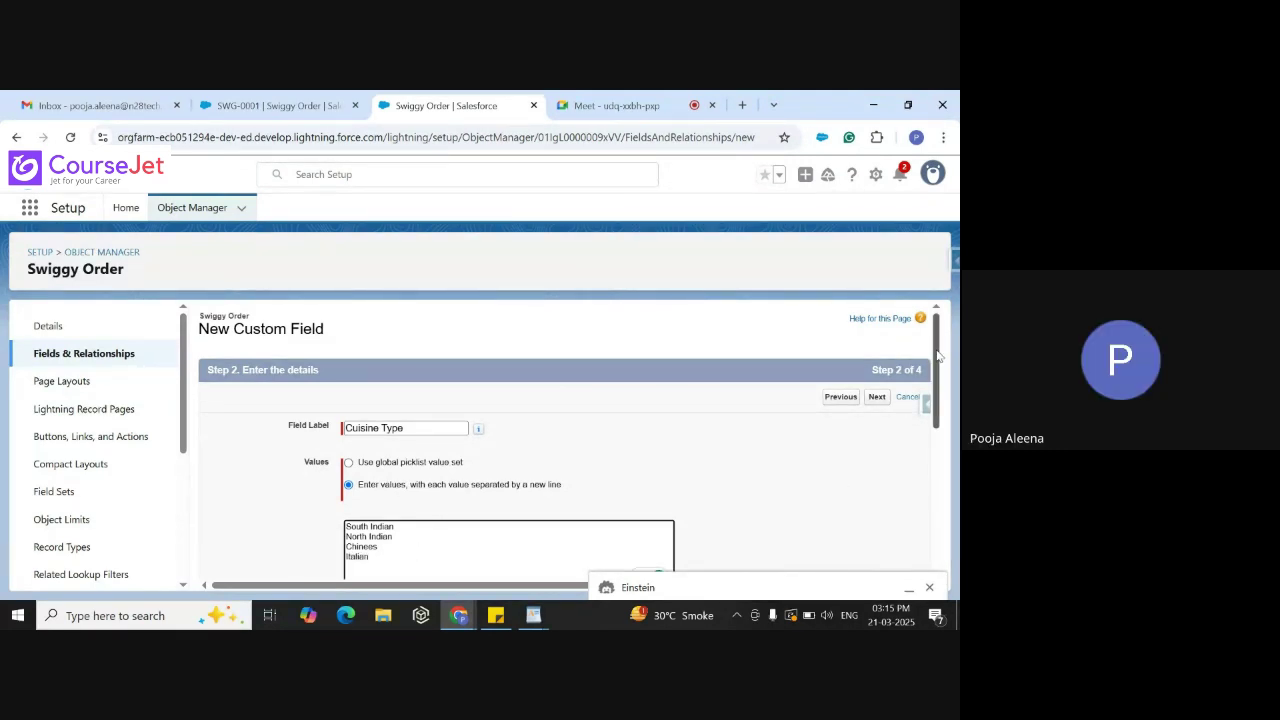
# Accept the default field options, field-level security and page layouts, and save the Cuisine Type field
pyautogui.scroll(-2, 938, 356)
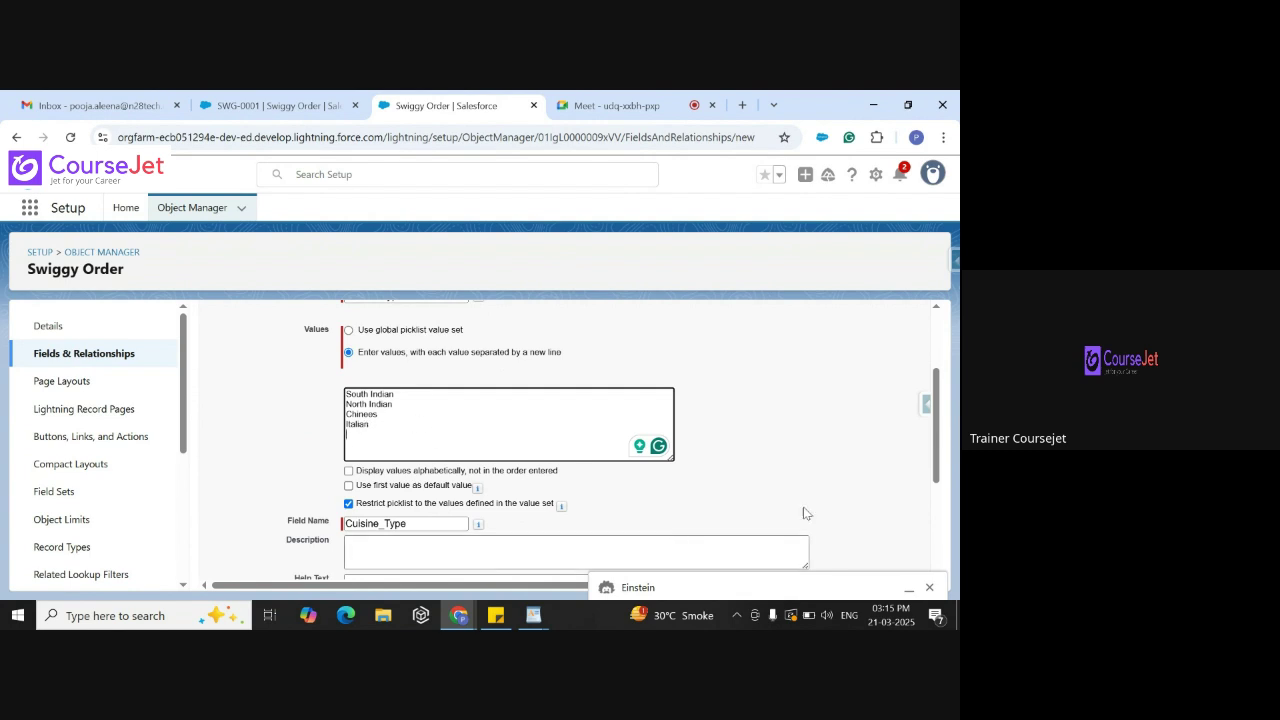
pyautogui.scroll(-3, 940, 410)
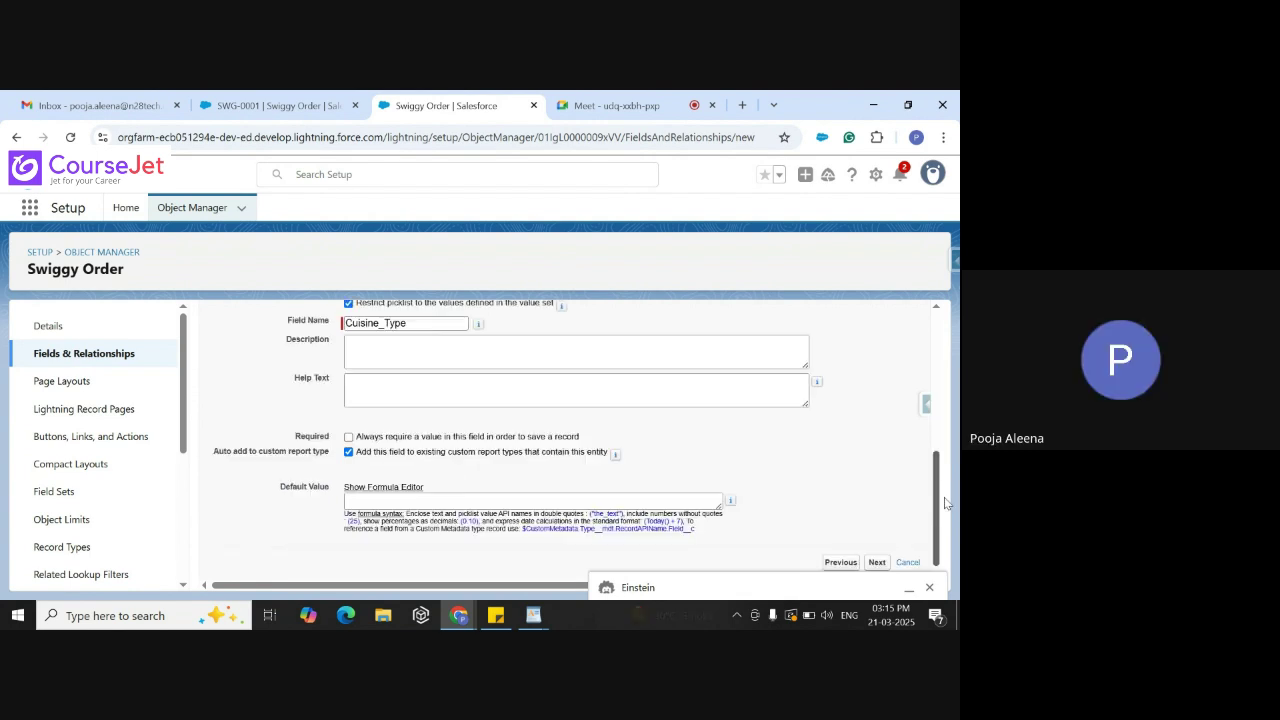
pyautogui.click(877, 563)
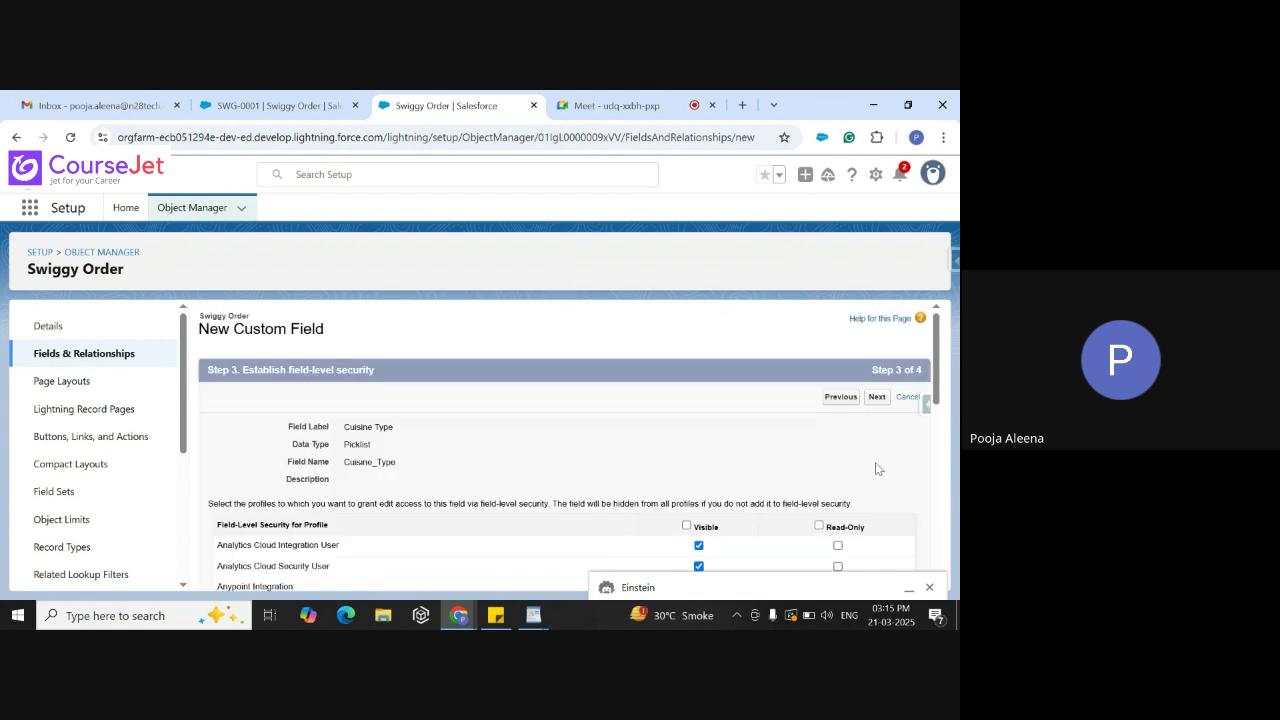
pyautogui.click(877, 397)
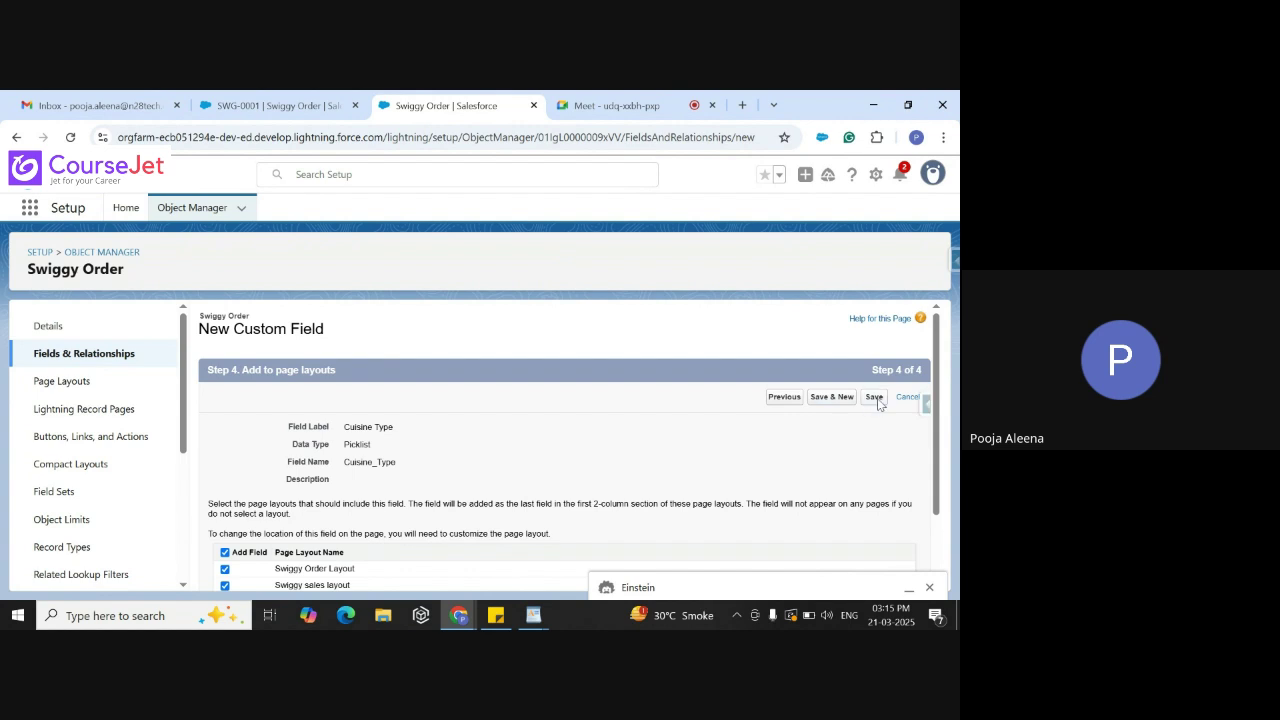
pyautogui.click(877, 400)
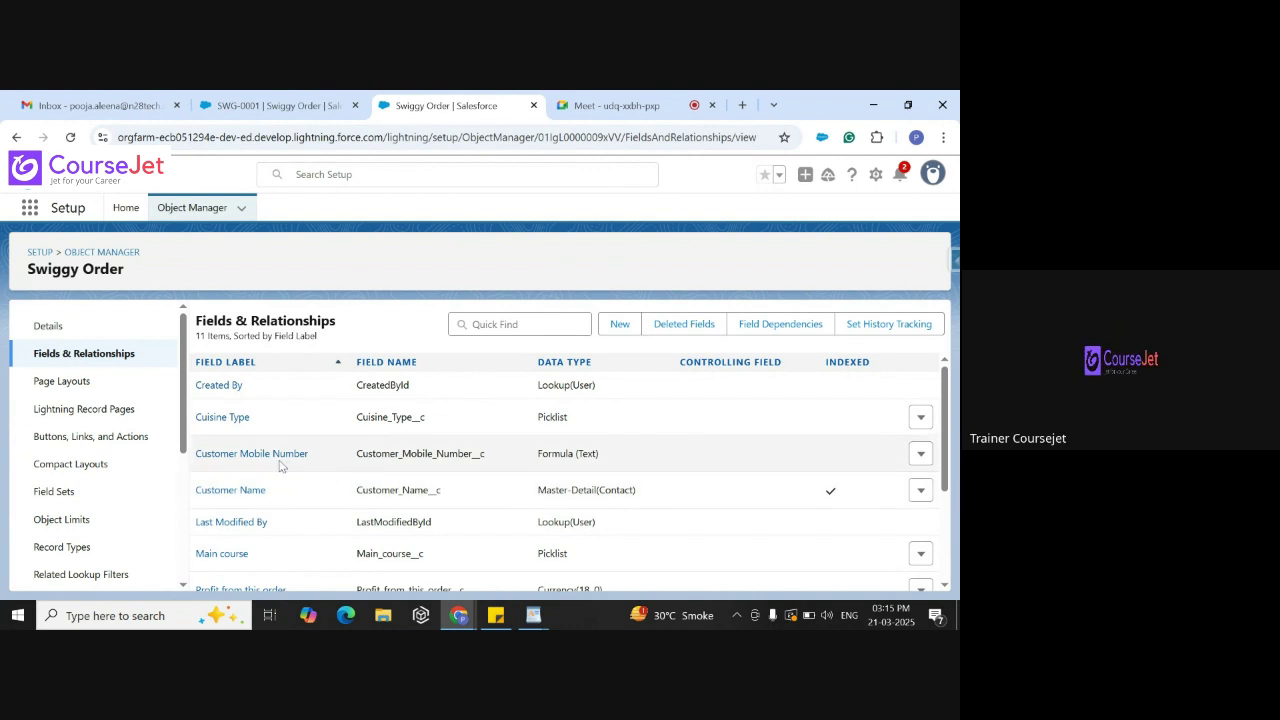
# Find the Main course field with the search term "mai" and open its definition
pyautogui.click(489, 324)
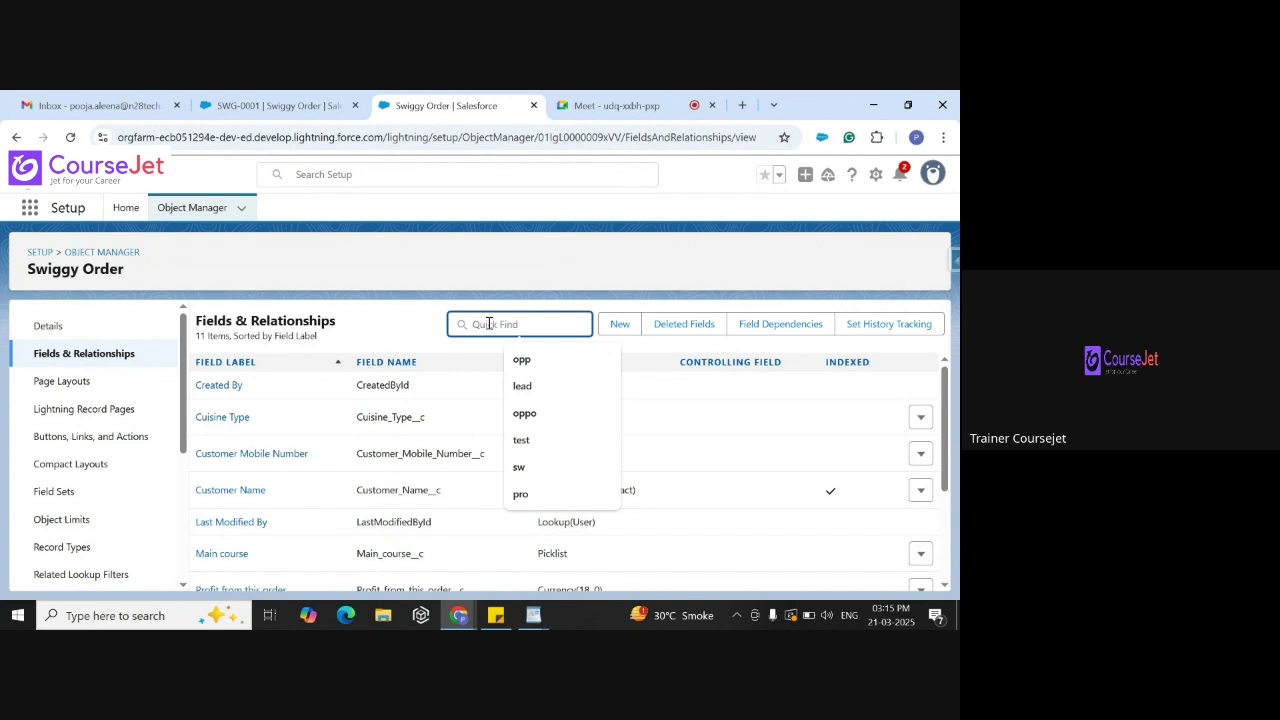
pyautogui.write('ma')
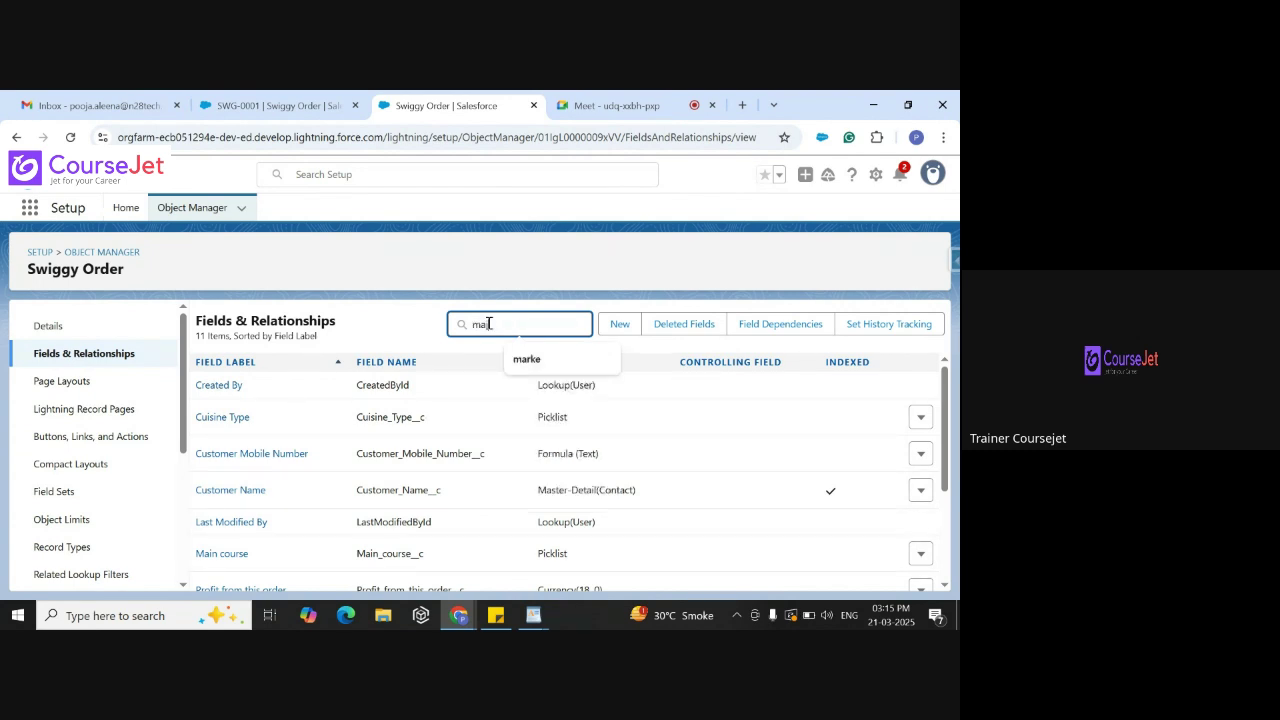
pyautogui.write('i')
pyautogui.click(215, 397)
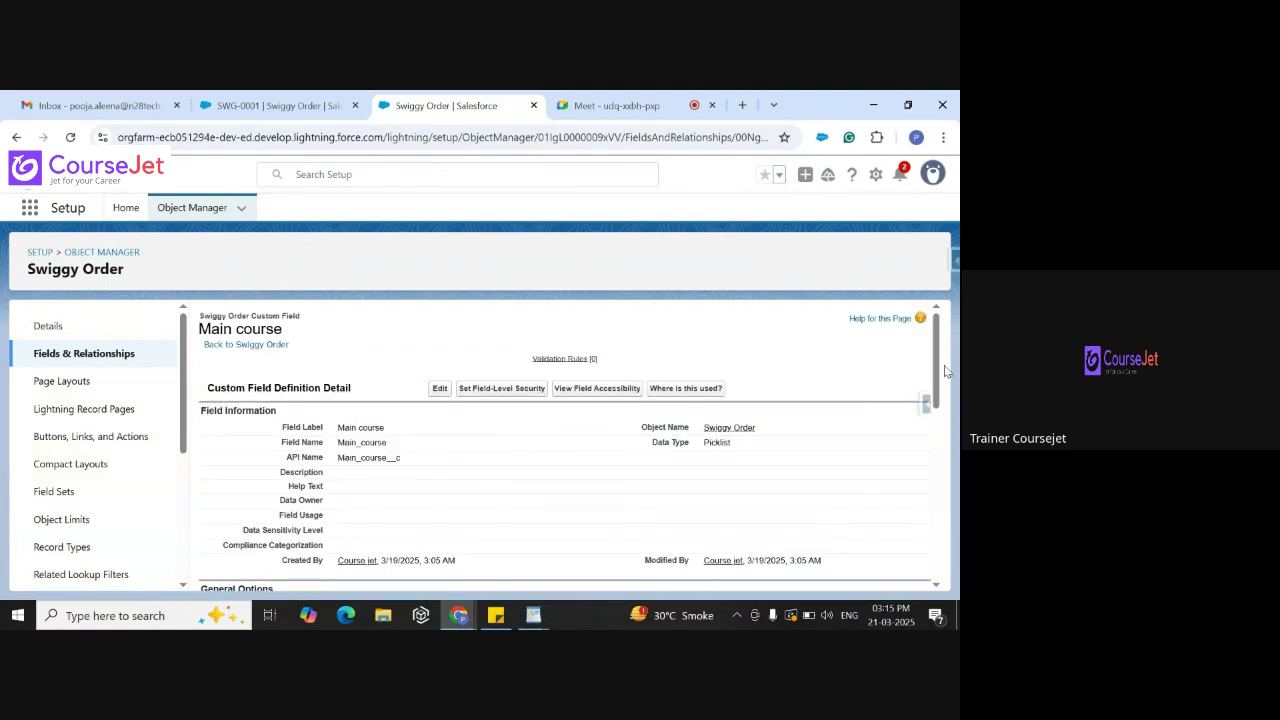
# Add Roti to the Main course picklist values and save
pyautogui.moveTo(937, 365); pyautogui.dragTo(940, 525)
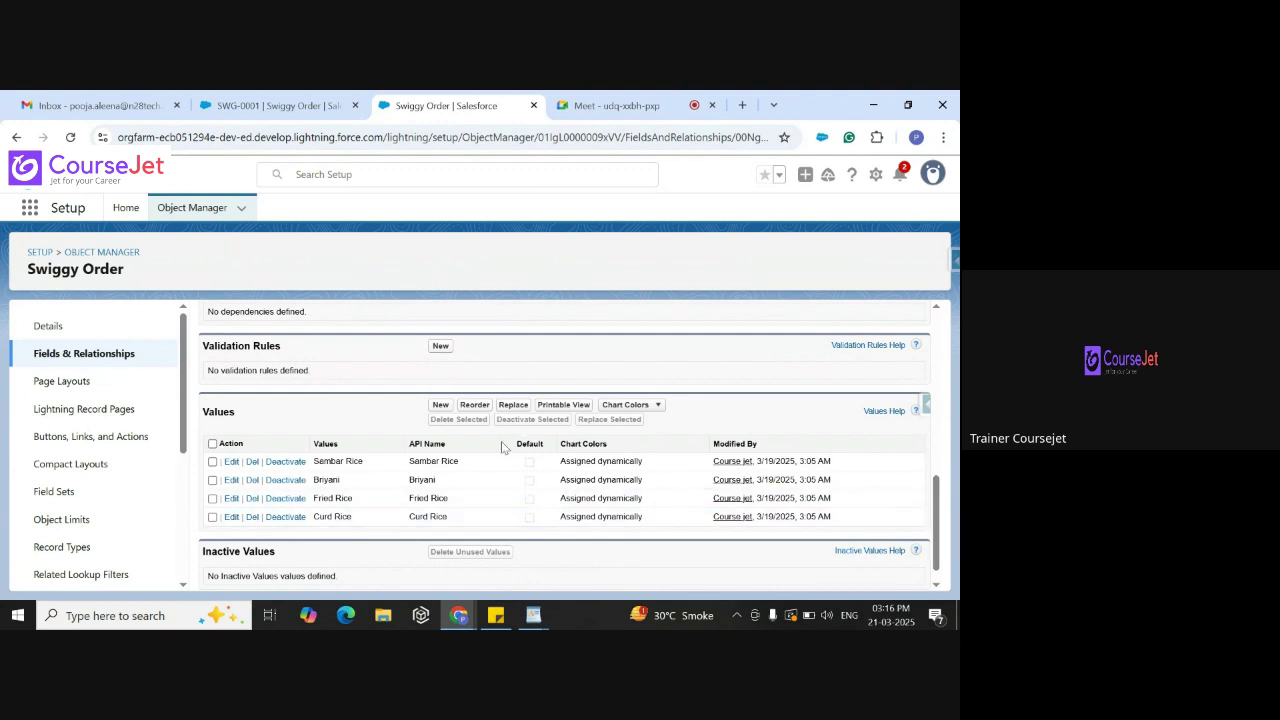
pyautogui.click(441, 406)
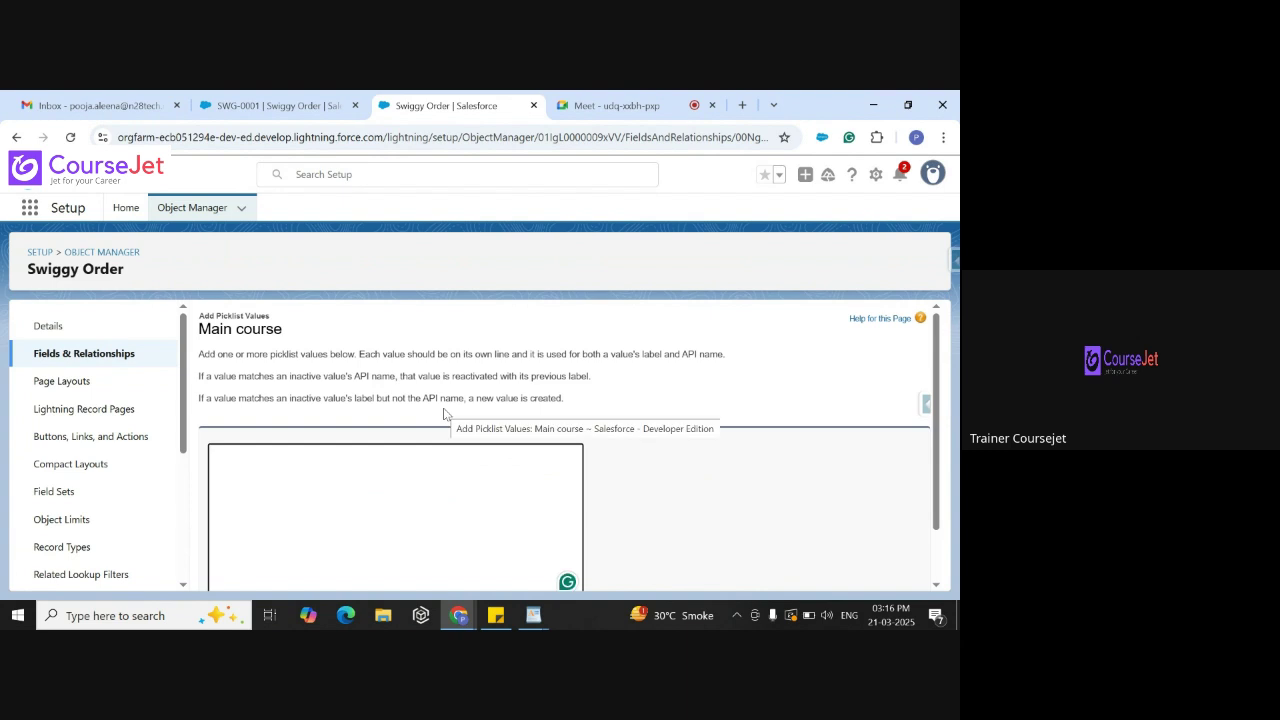
pyautogui.write('Roti')
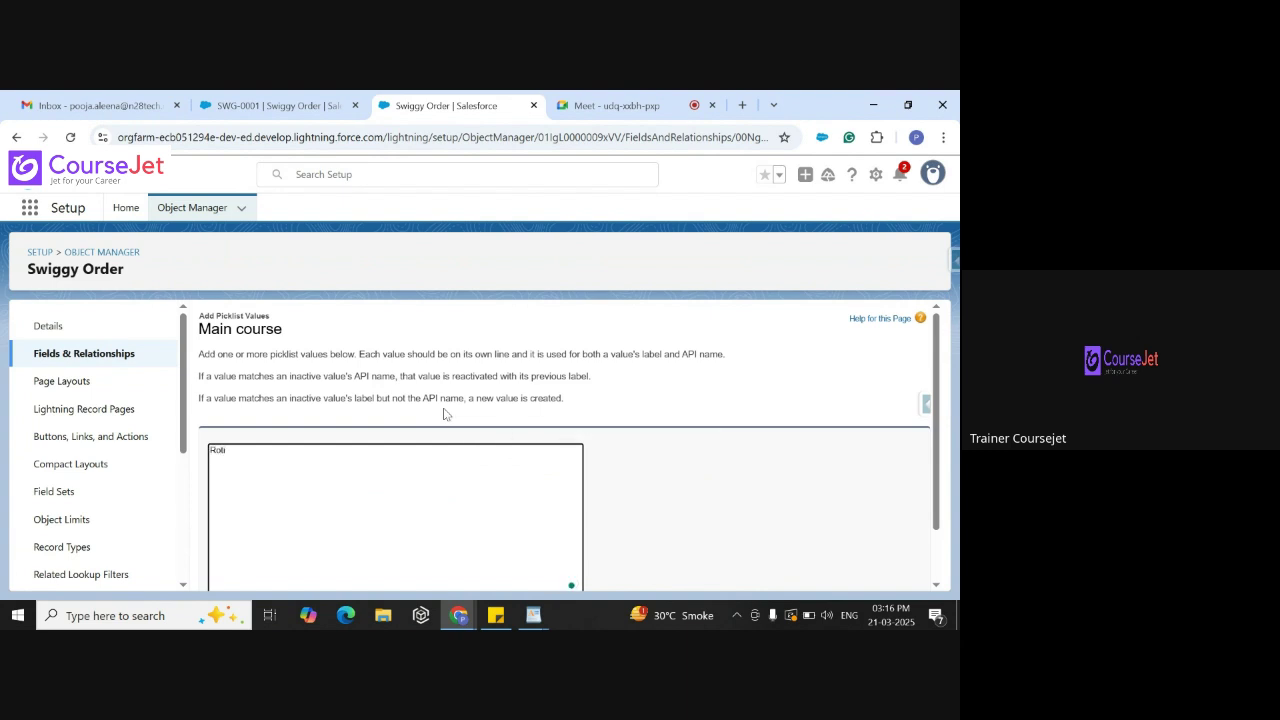
pyautogui.press('Return')
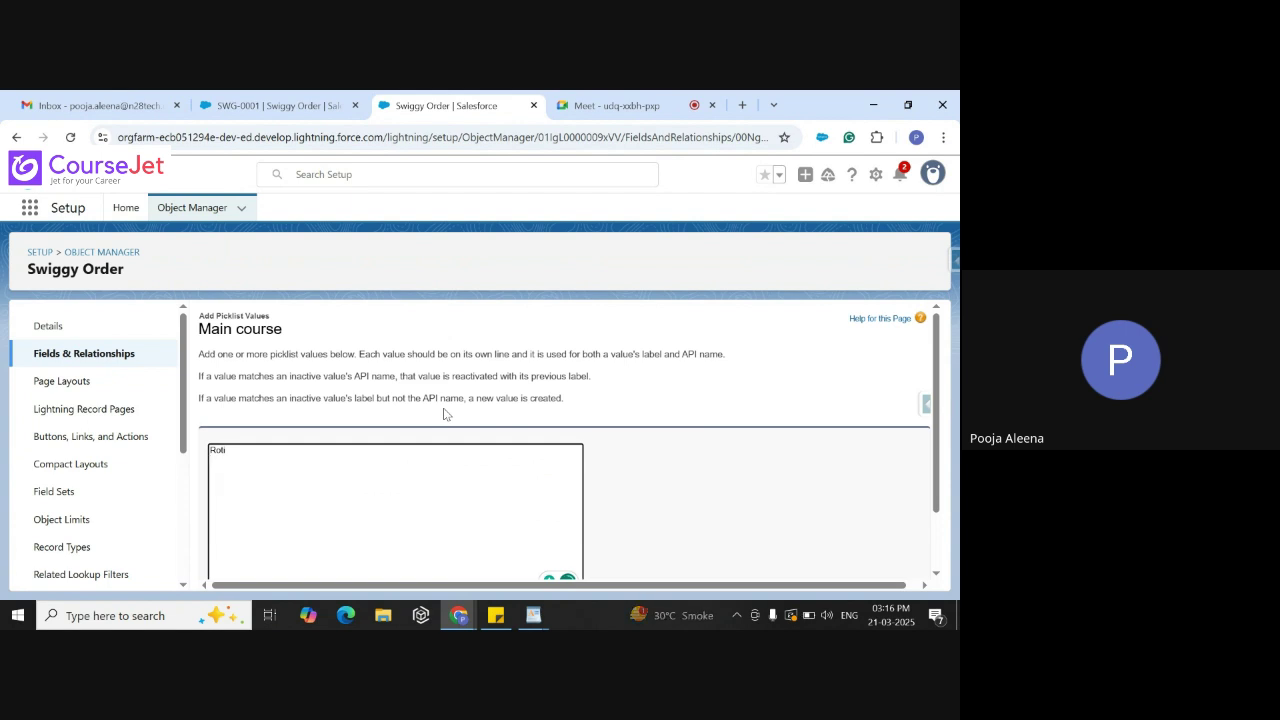
pyautogui.scroll(-2, 588, 560)
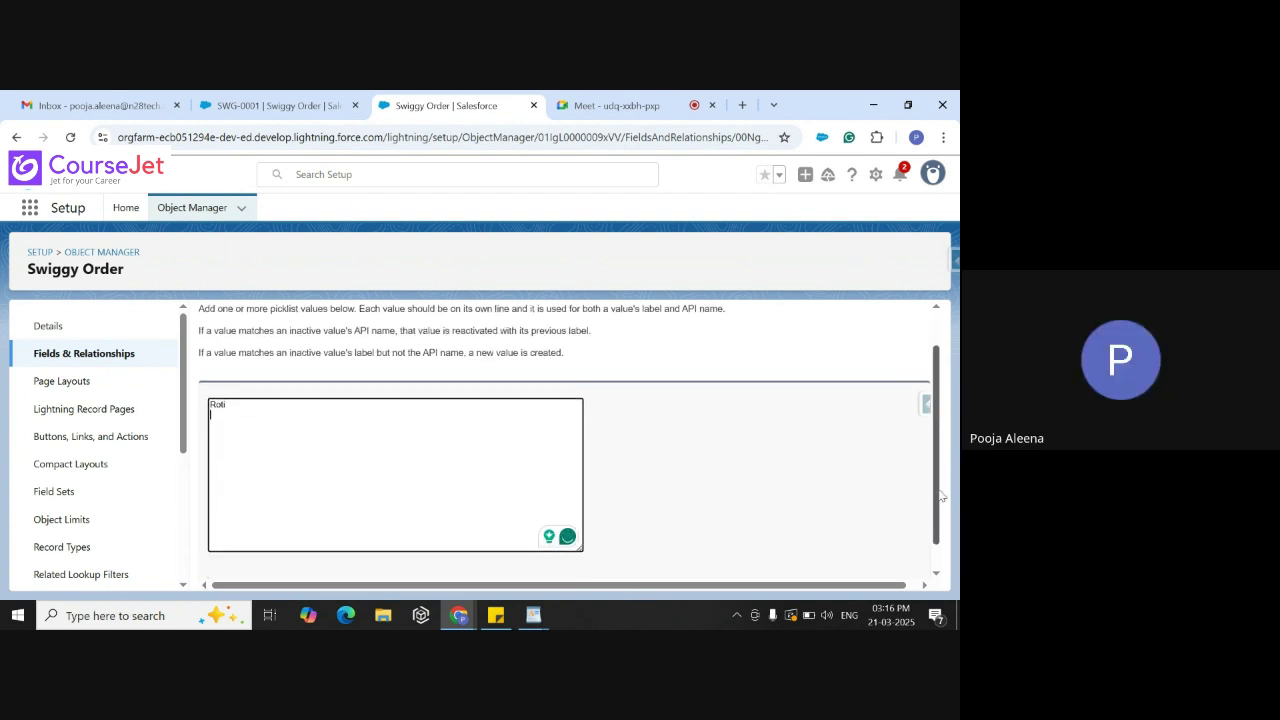
pyautogui.click(433, 559)
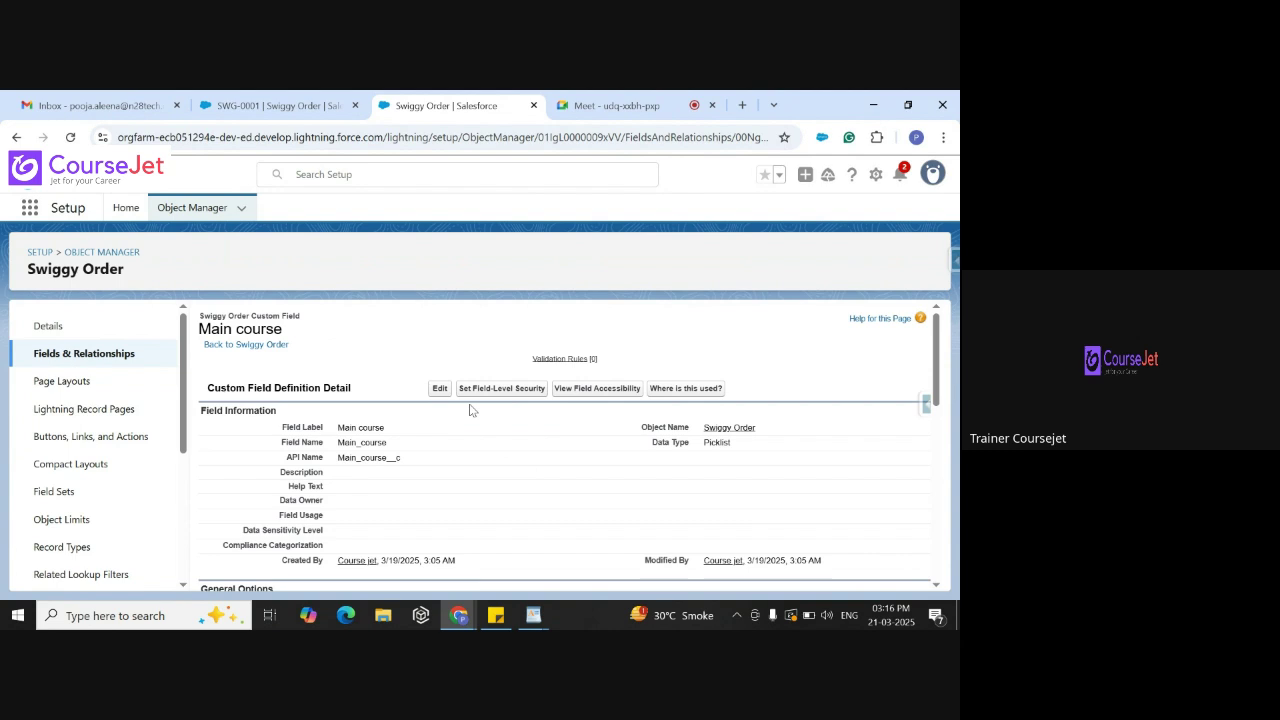
# Create a Swiggy Order field dependency with Cuisine Type as controlling field and Main course as dependent field, and continue to its value matrix
pyautogui.click(115, 355)
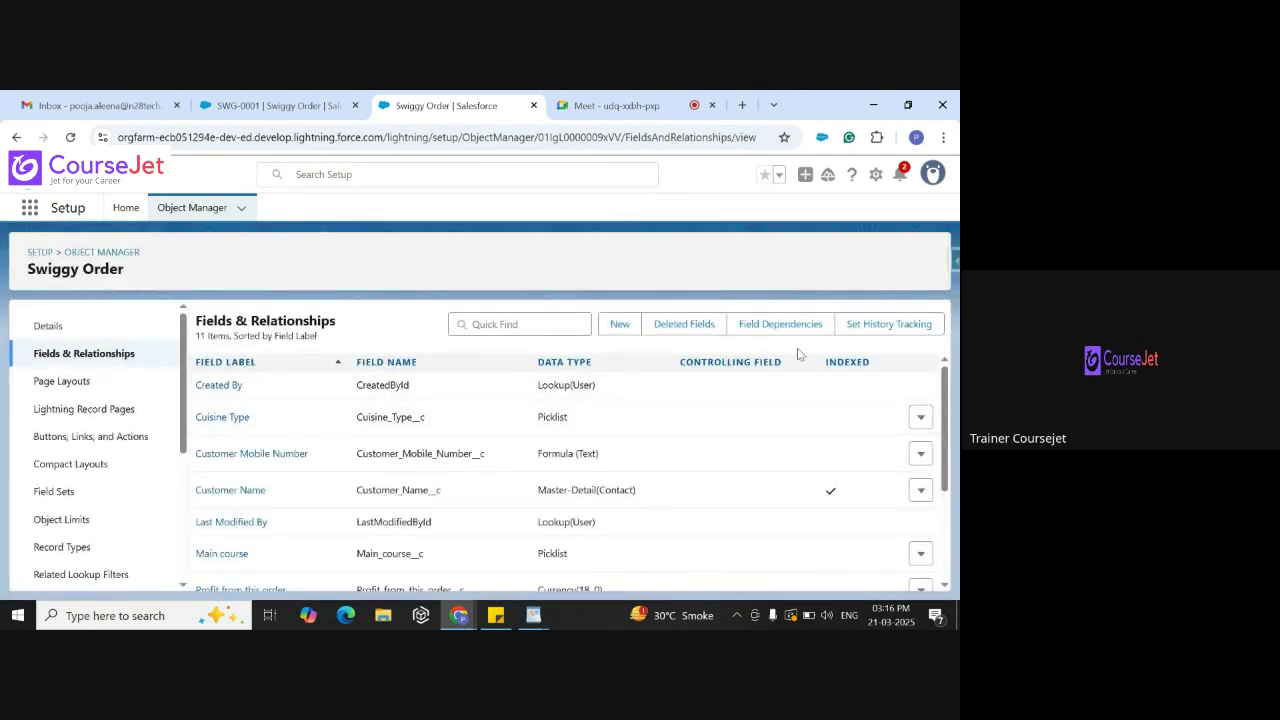
pyautogui.click(774, 333)
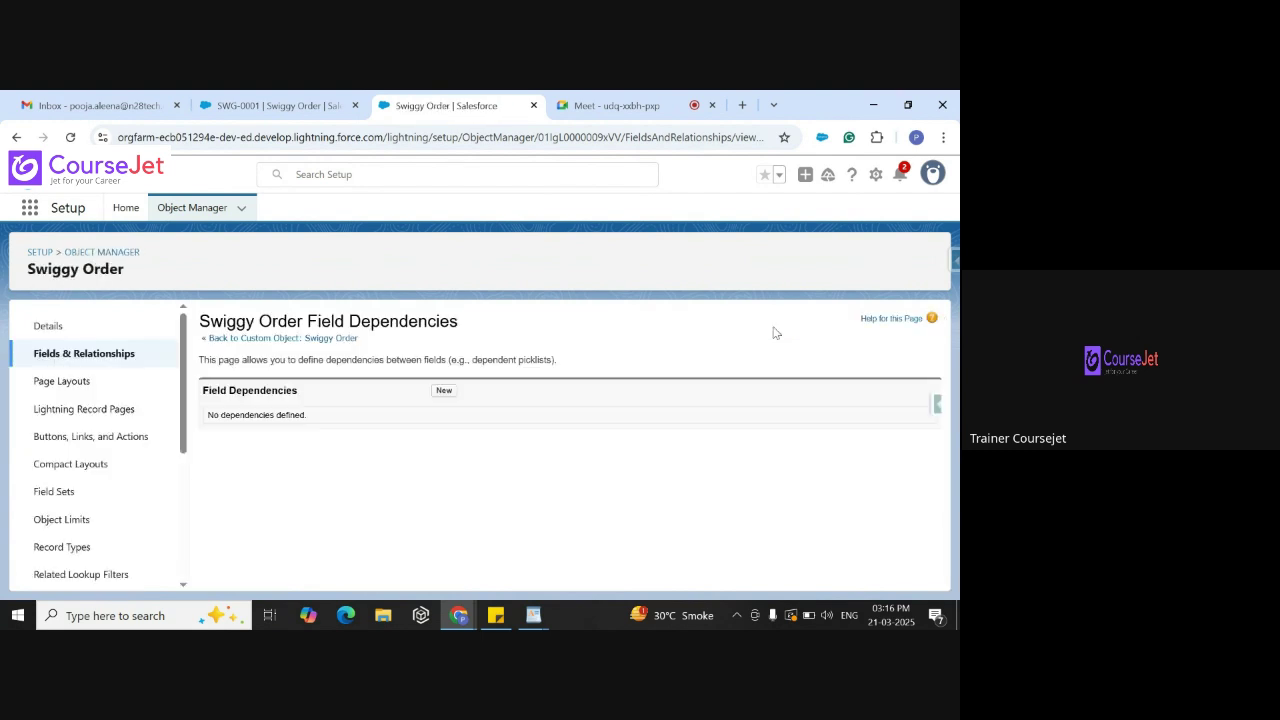
pyautogui.click(443, 390)
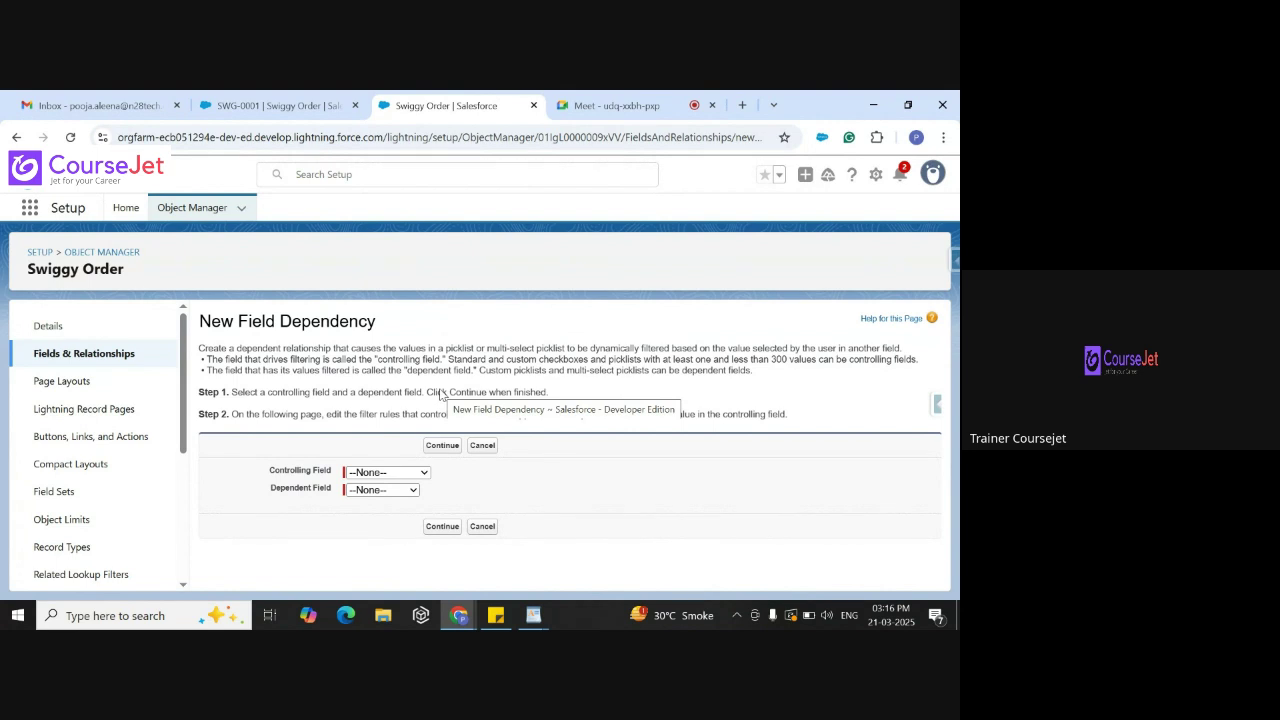
pyautogui.click(409, 476)
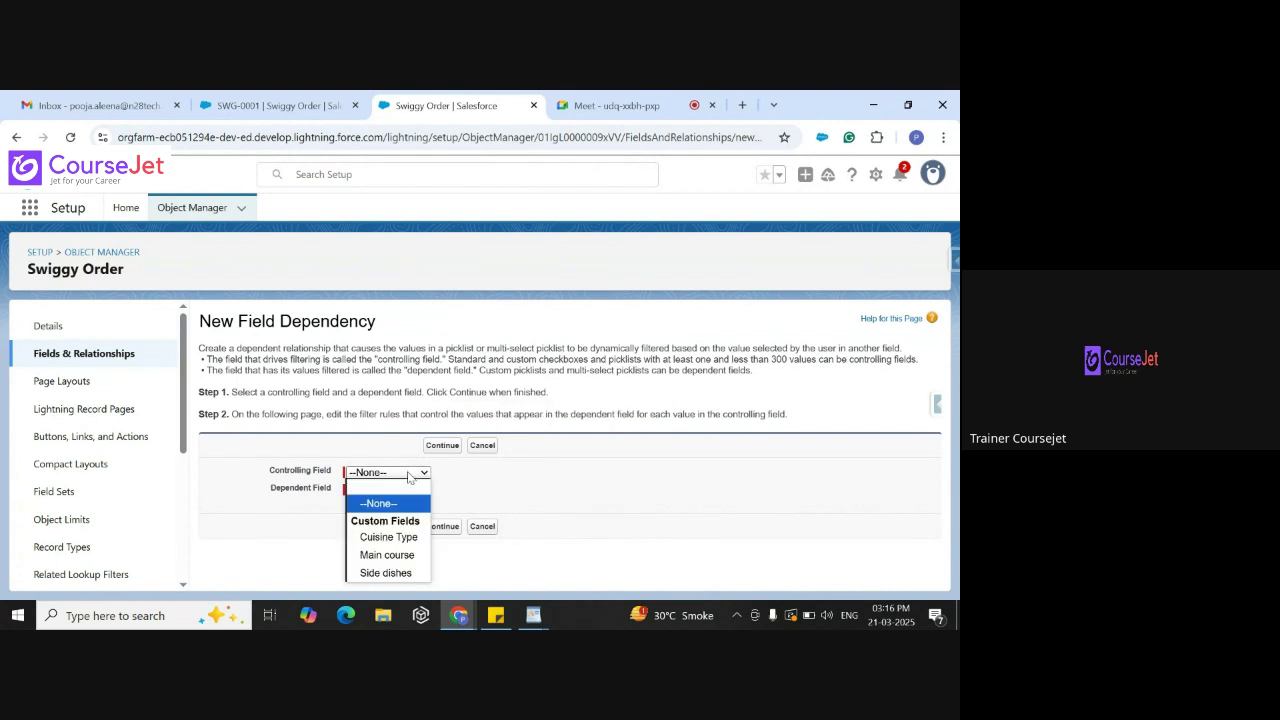
pyautogui.click(404, 537)
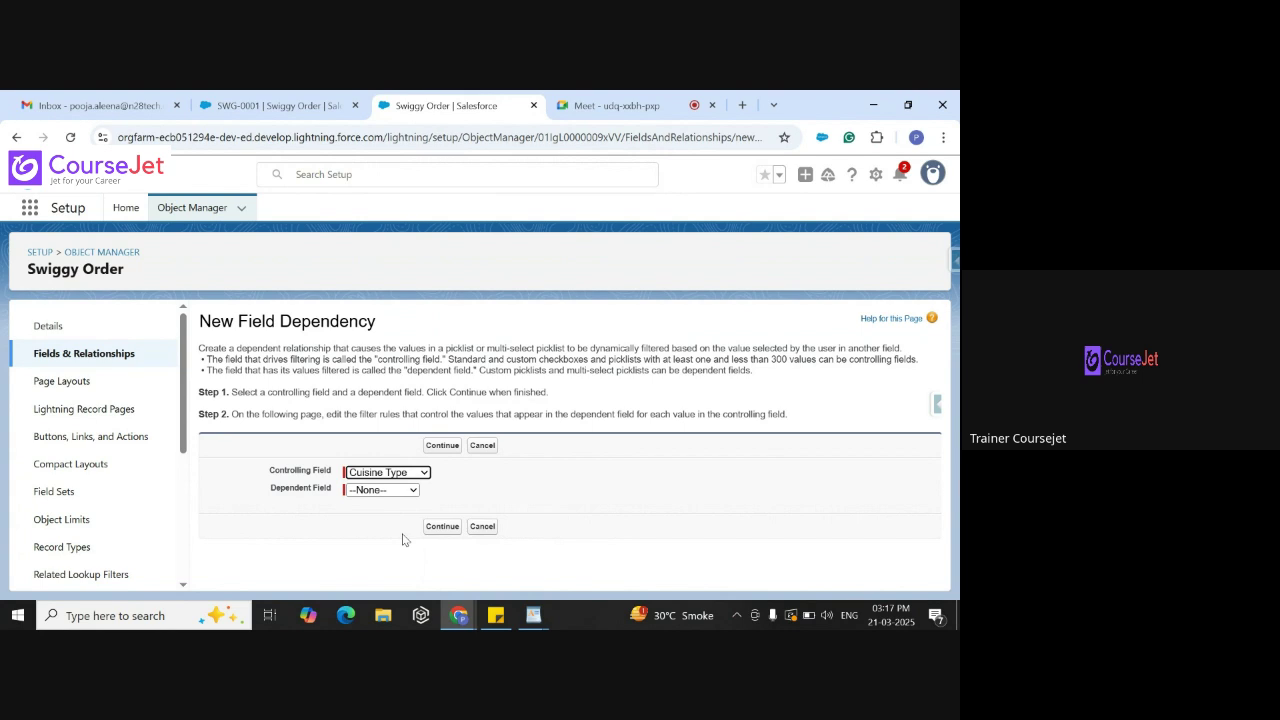
pyautogui.click(398, 490)
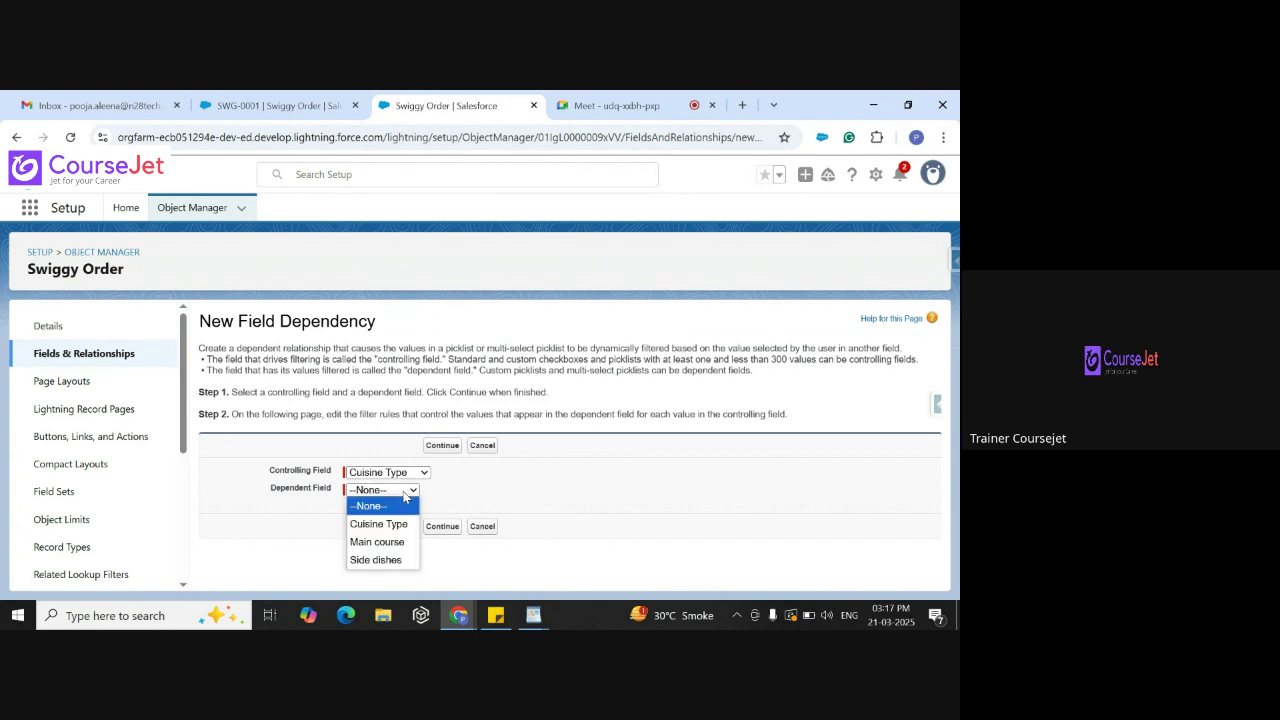
pyautogui.click(389, 545)
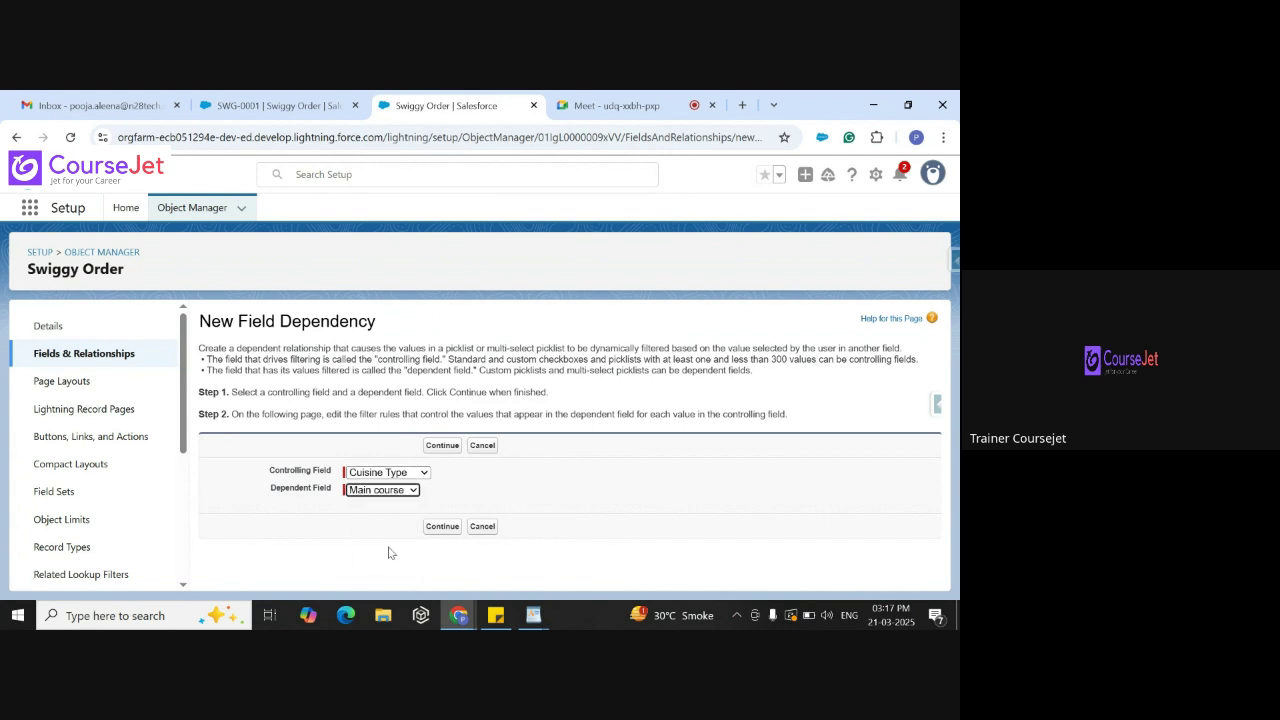
pyautogui.click(440, 527)
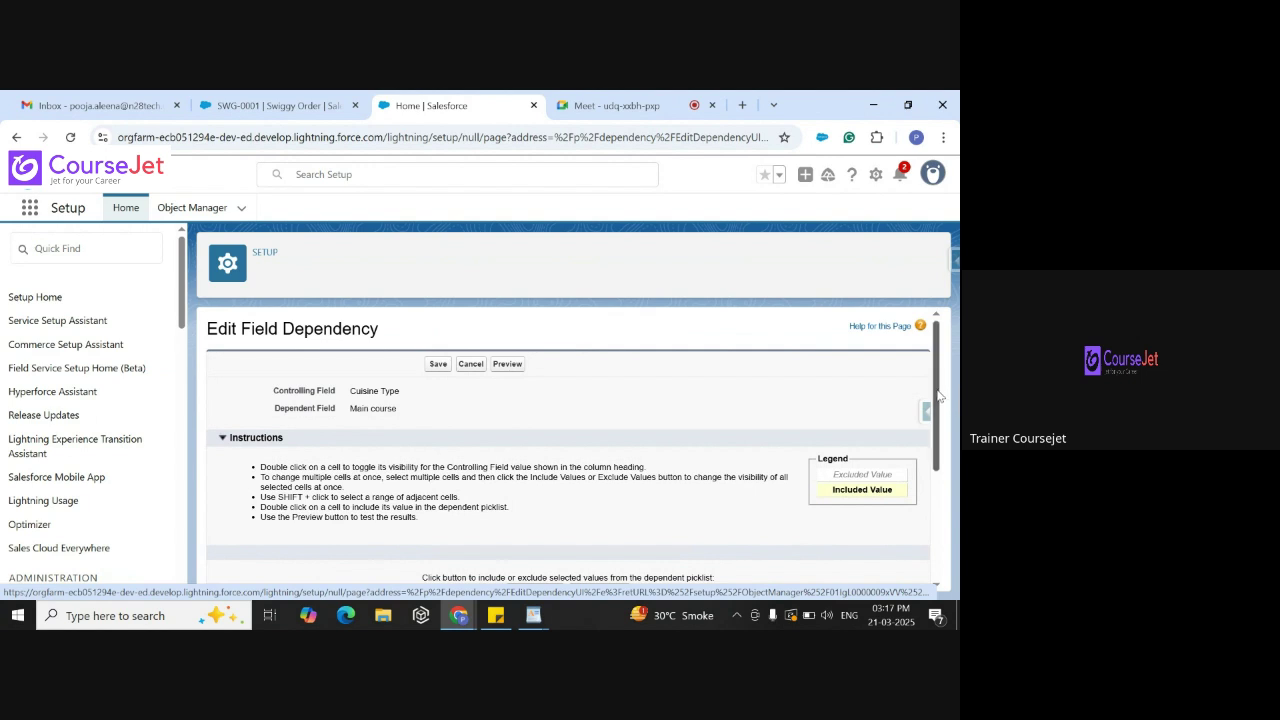
# Select the Sambar Rice value under South Indian in the field dependency matrix
pyautogui.moveTo(939, 396); pyautogui.dragTo(953, 496)
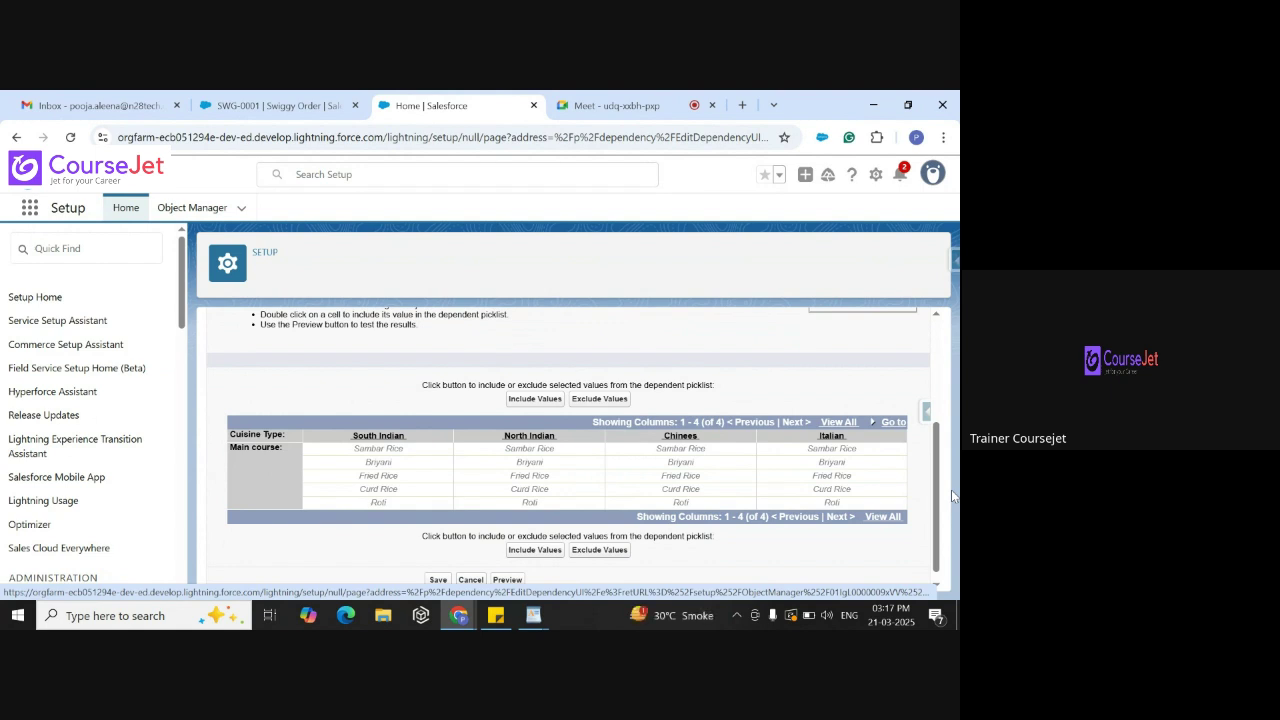
pyautogui.click(401, 454)
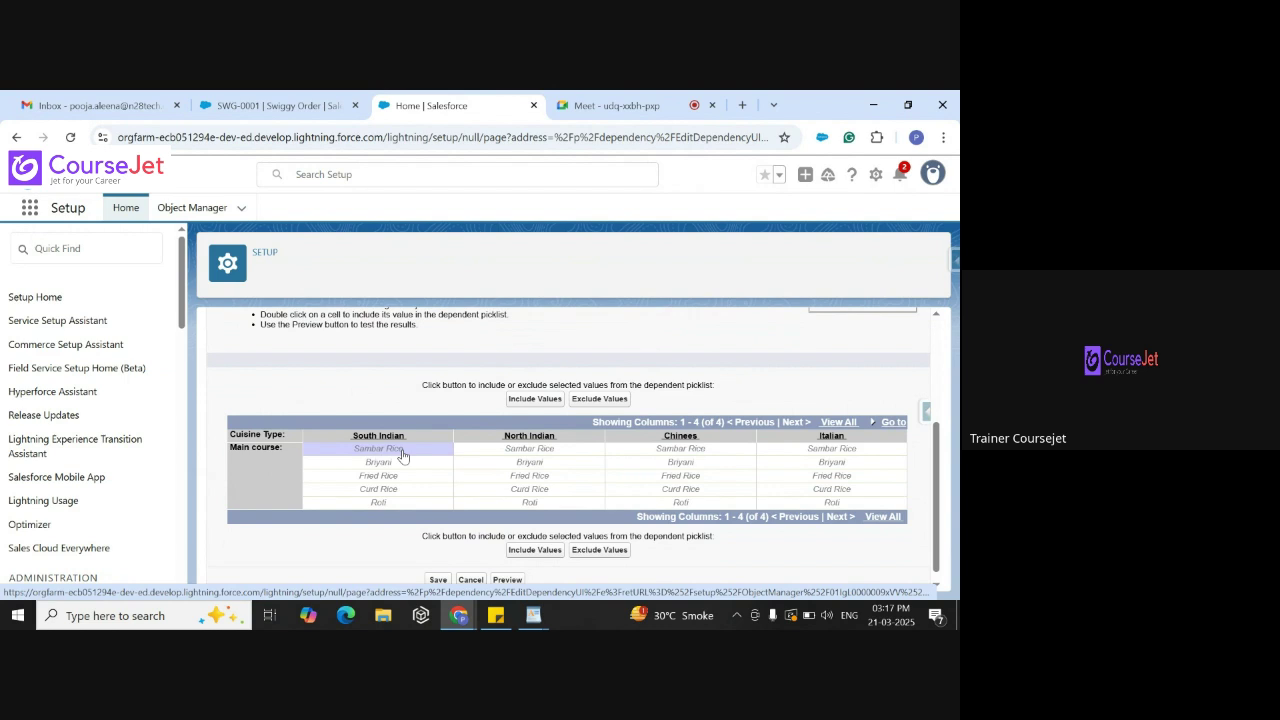
pyautogui.click(402, 467)
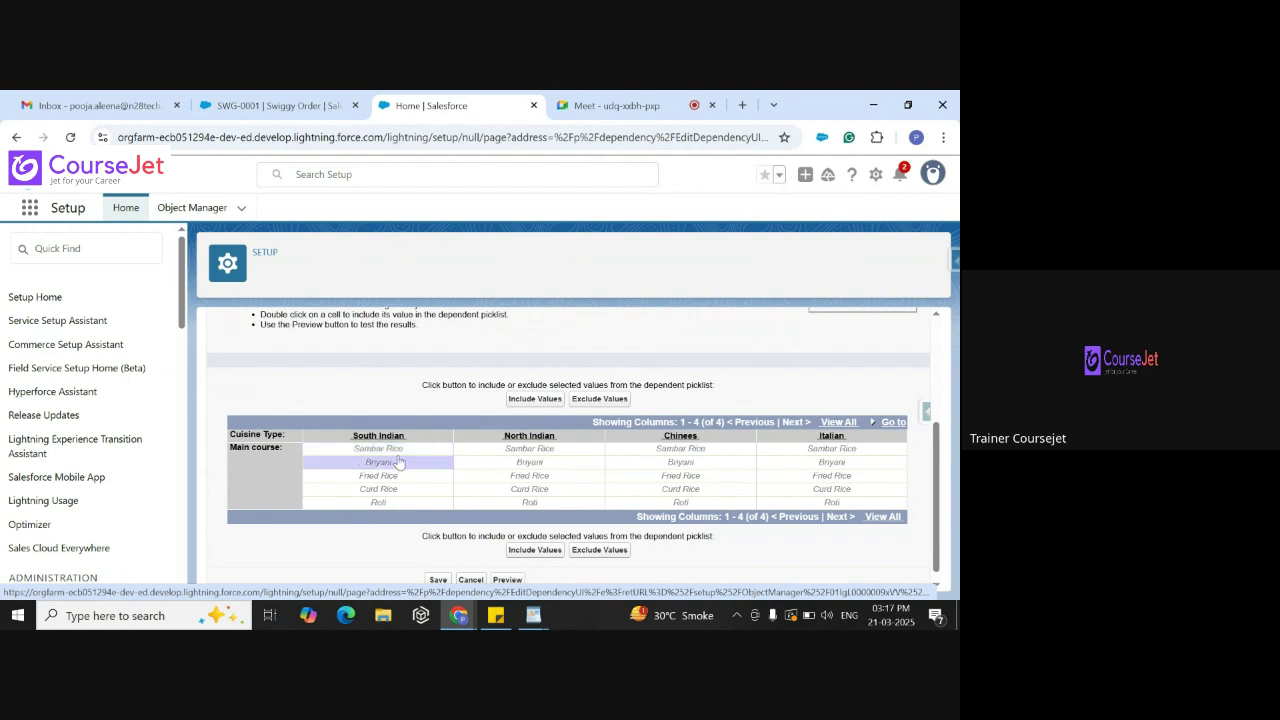
pyautogui.click(398, 454)
pyautogui.click(192, 207)
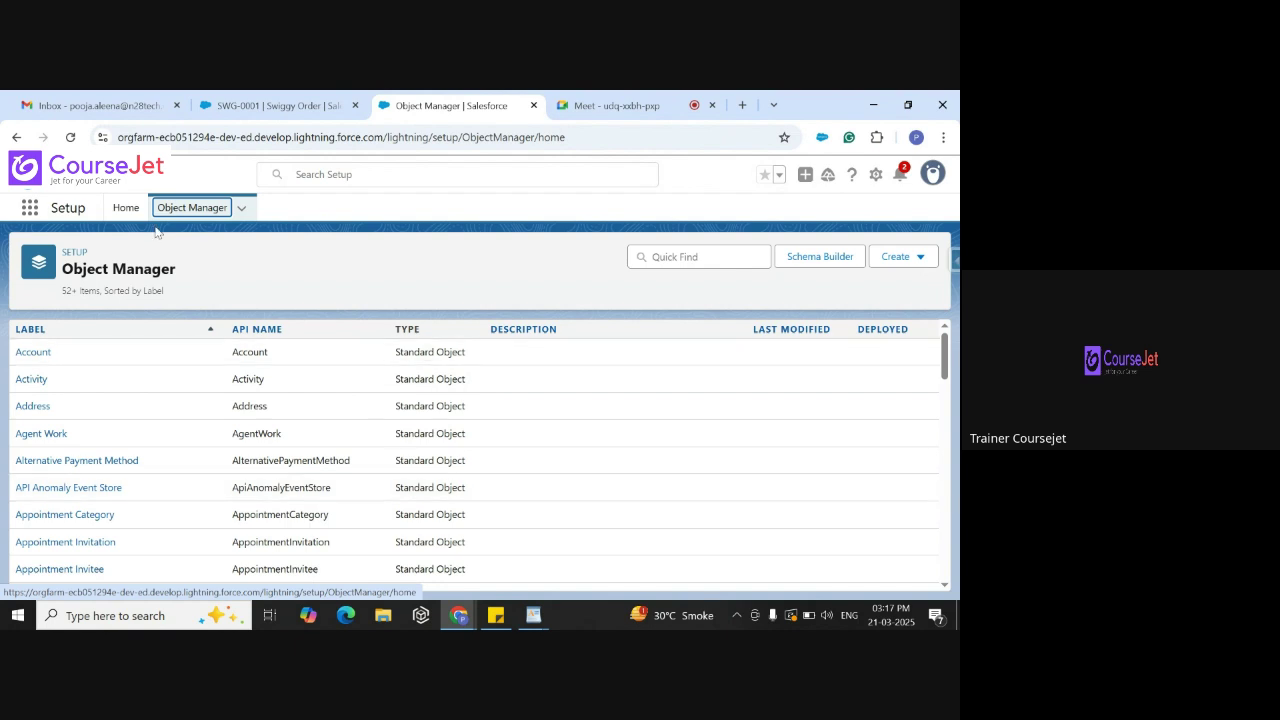
pyautogui.click(16, 137)
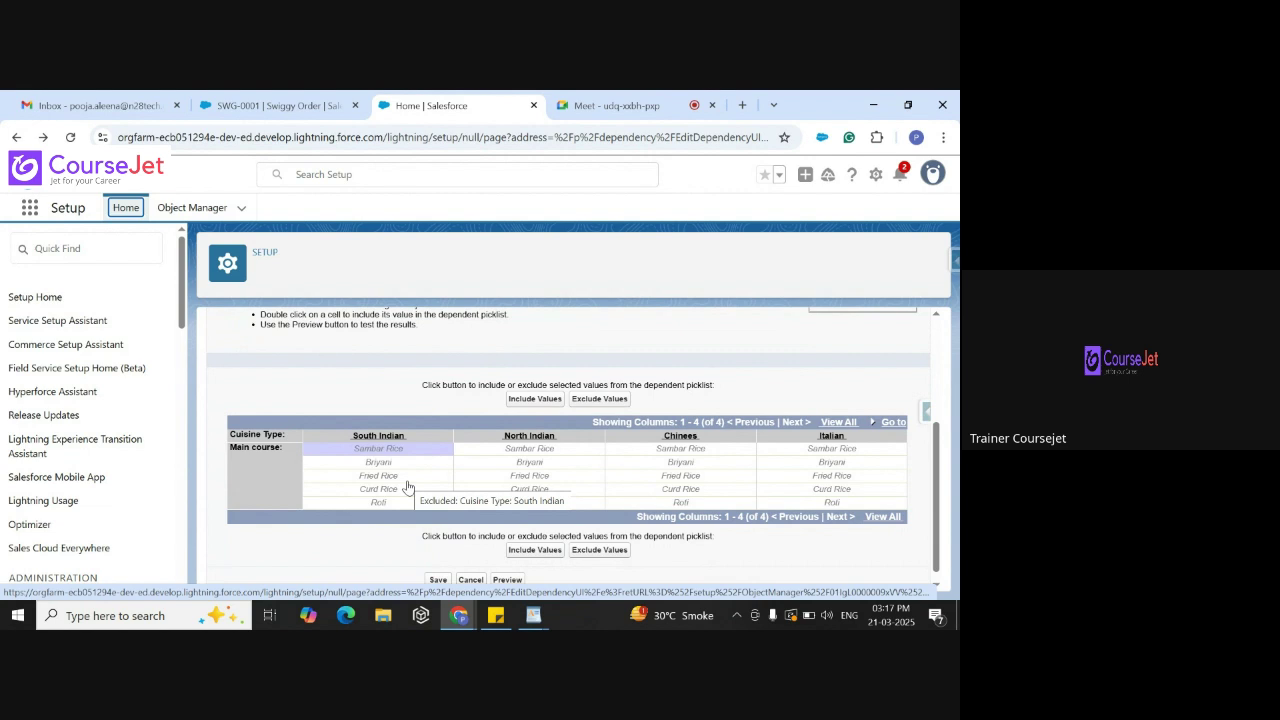
pyautogui.click(182, 211)
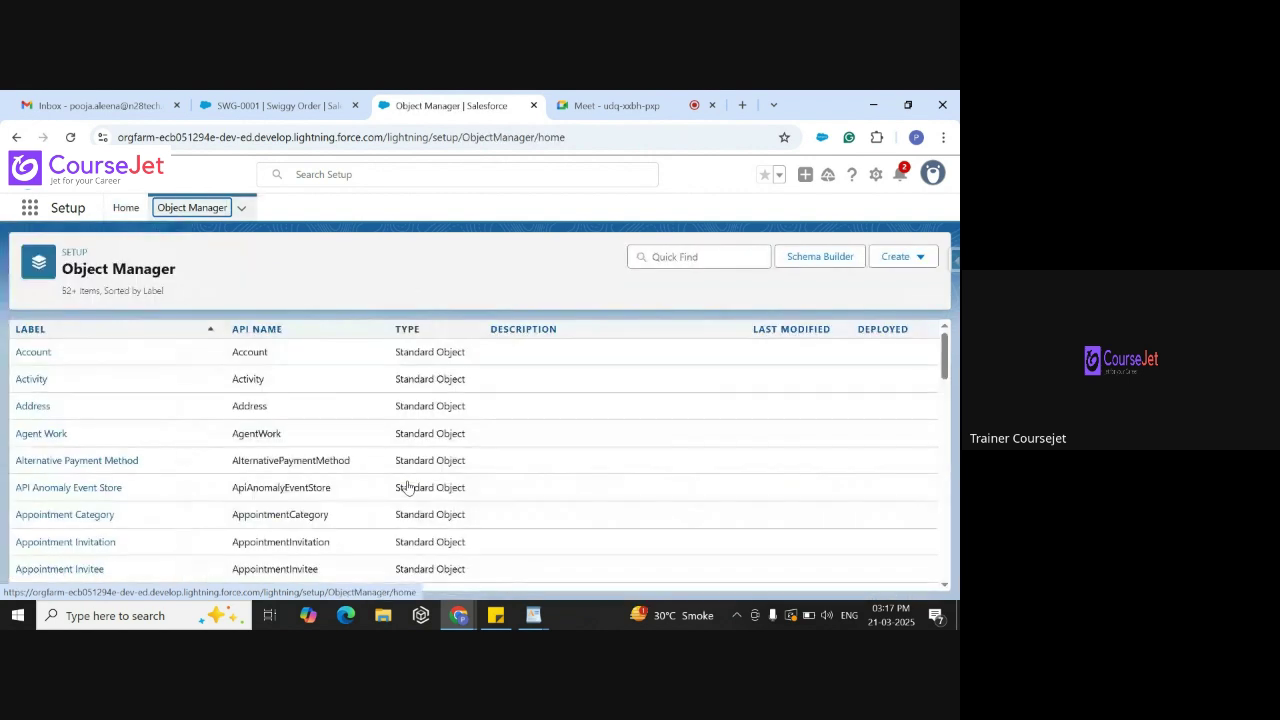
pyautogui.click(16, 137)
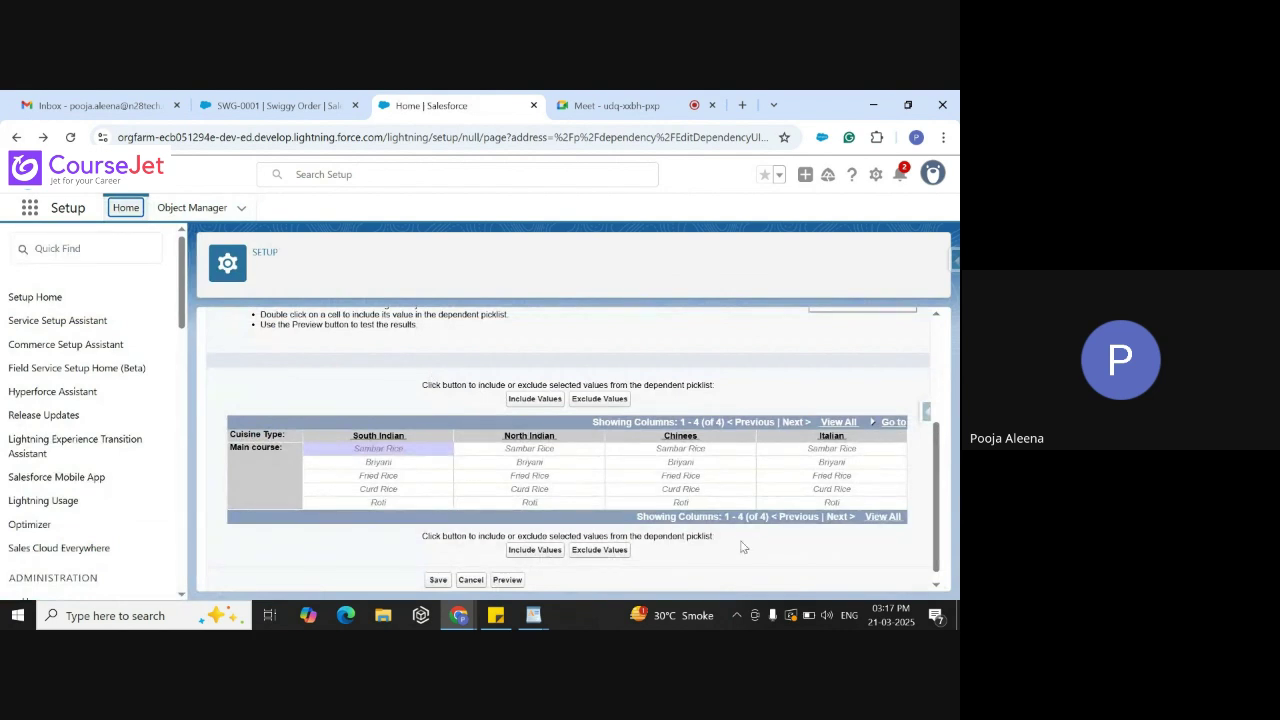
# Include Sambar Rice, Briyani and Curd Rice as Main course values for the South Indian cuisine type
pyautogui.click(523, 400)
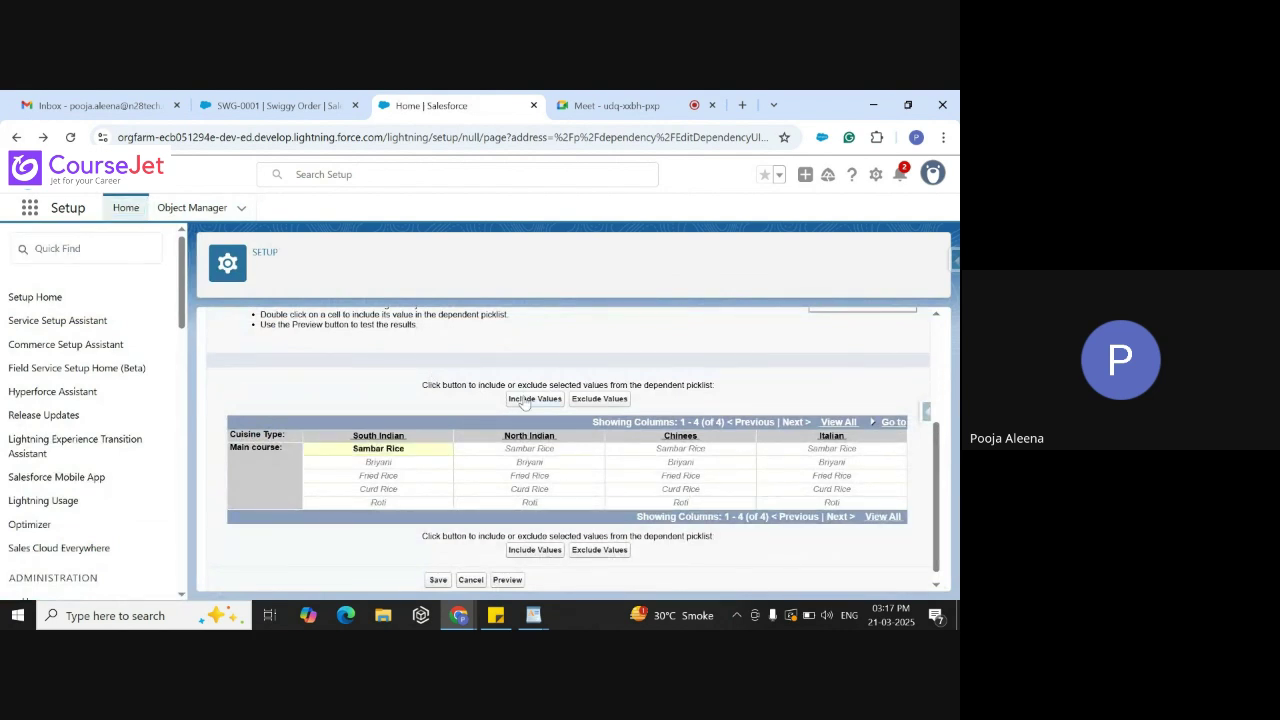
pyautogui.click(408, 465)
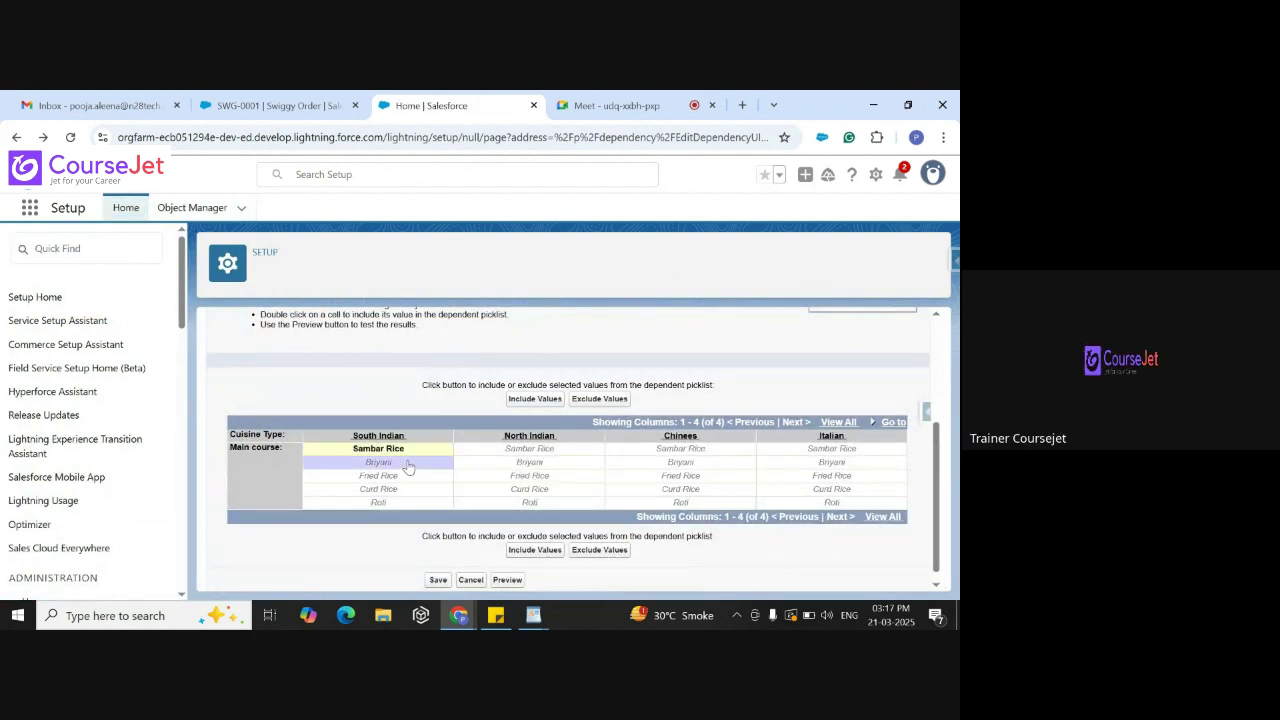
pyautogui.click(537, 400)
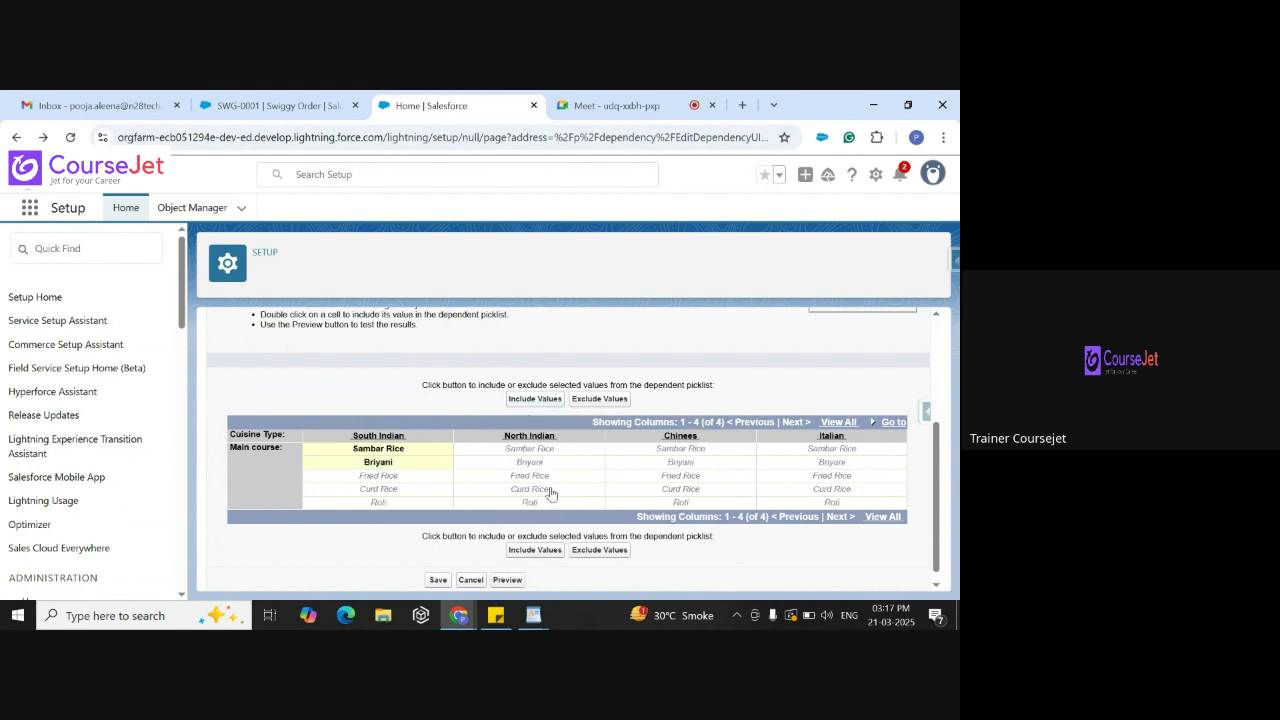
pyautogui.click(379, 489)
pyautogui.click(536, 399)
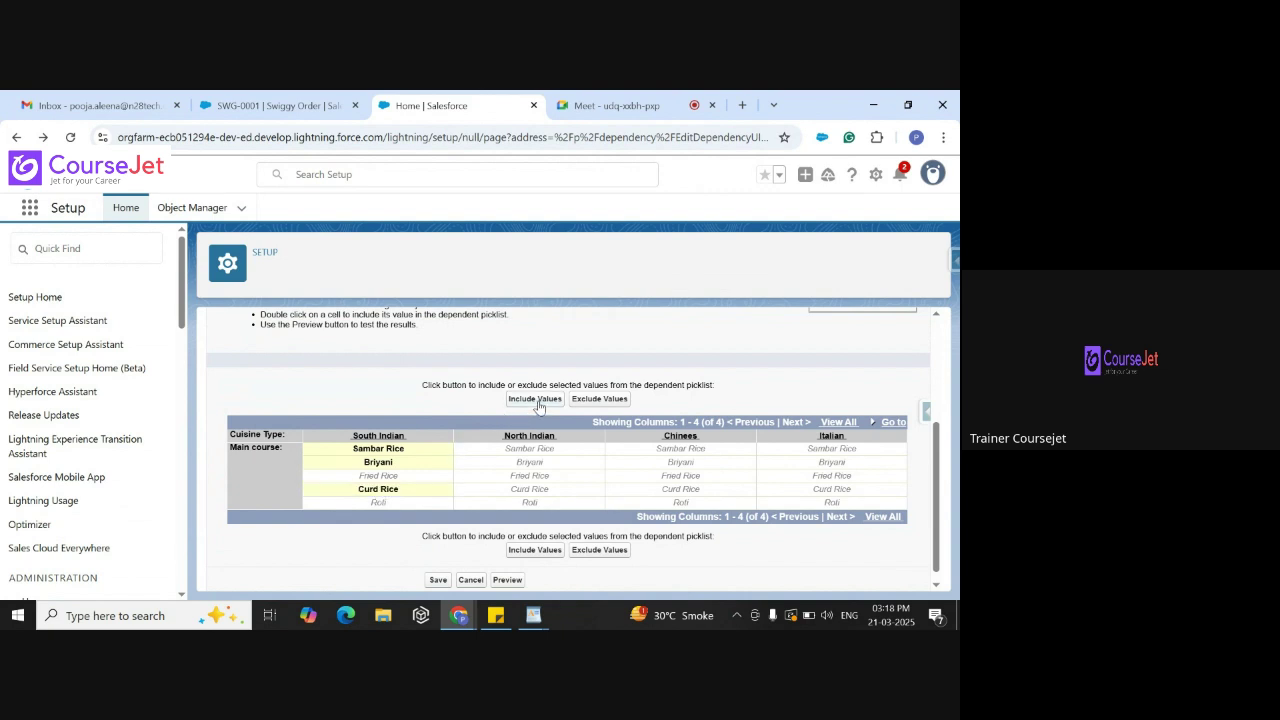
# Include Roti for North Indian and Fried Rice for Chinees, and save the dependency with no values included for Italian
pyautogui.click(538, 504)
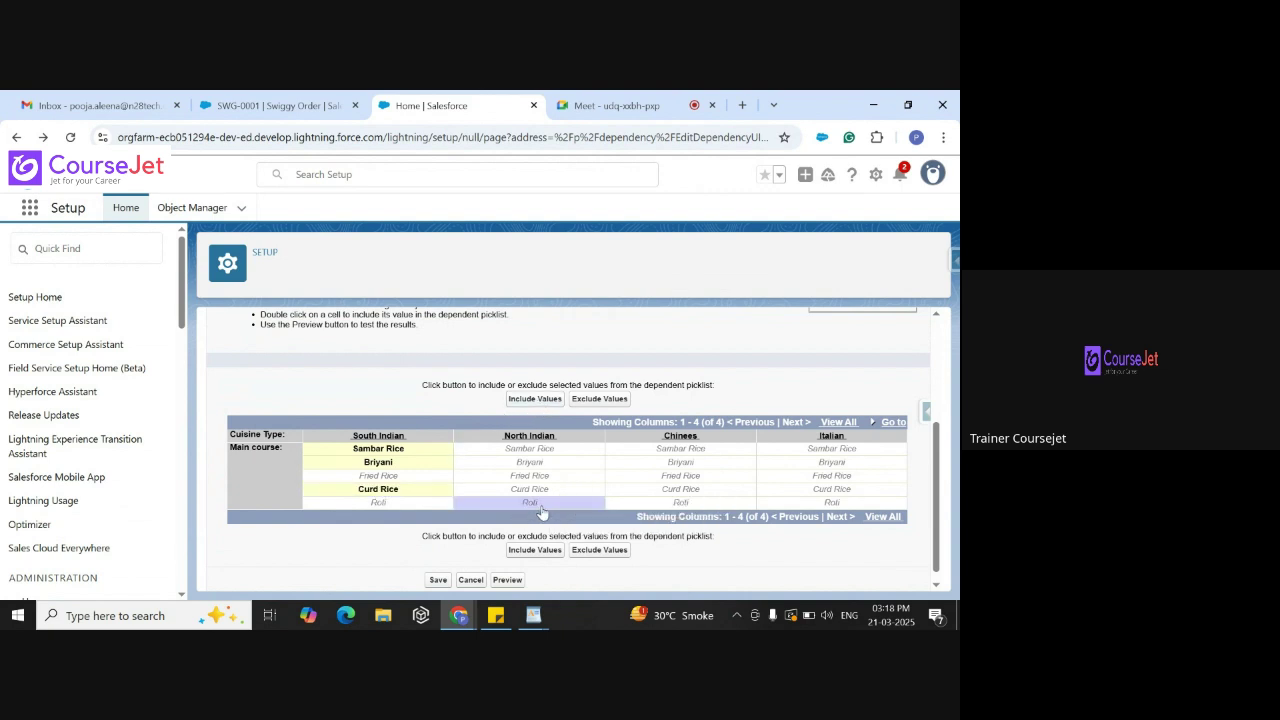
pyautogui.click(531, 400)
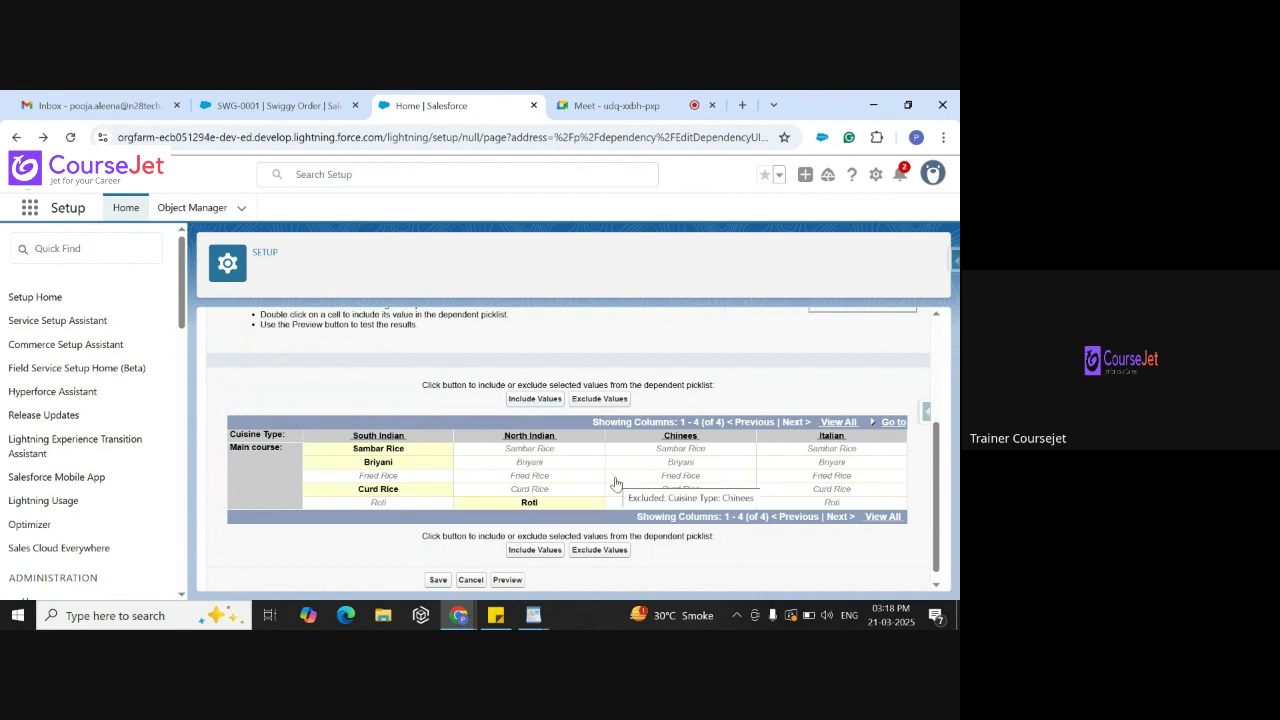
pyautogui.click(700, 476)
pyautogui.click(535, 399)
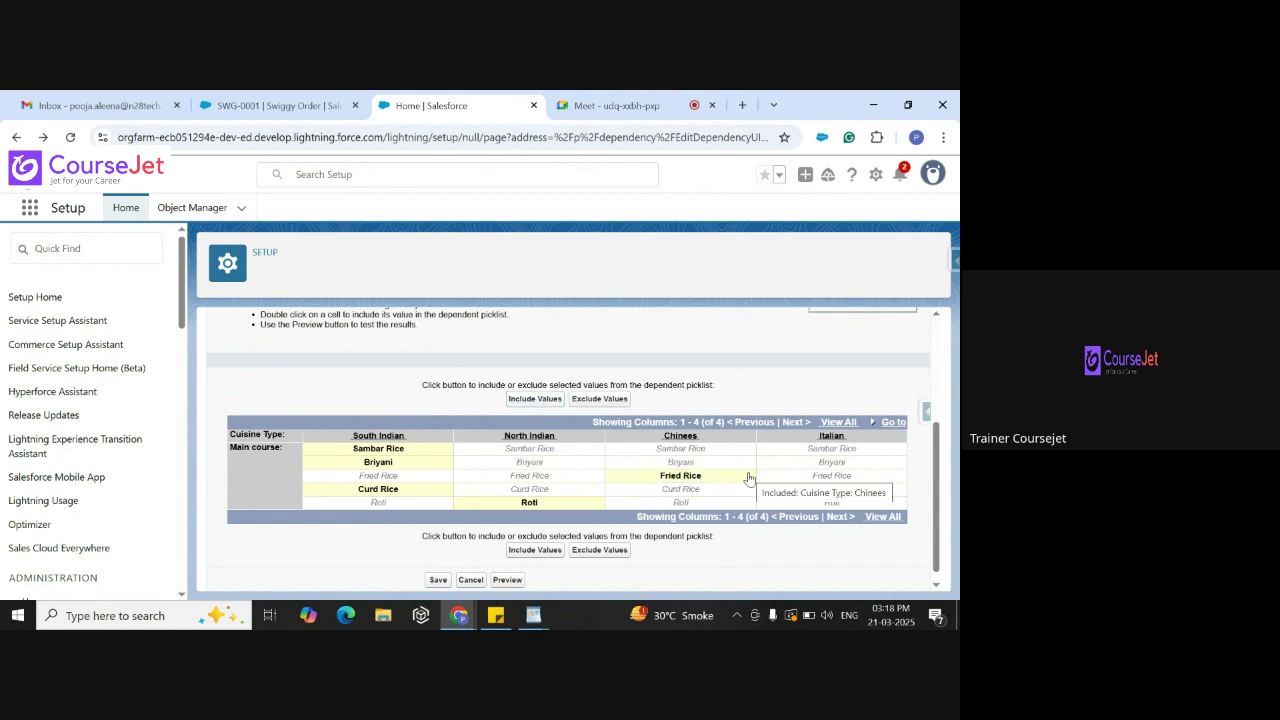
pyautogui.click(437, 580)
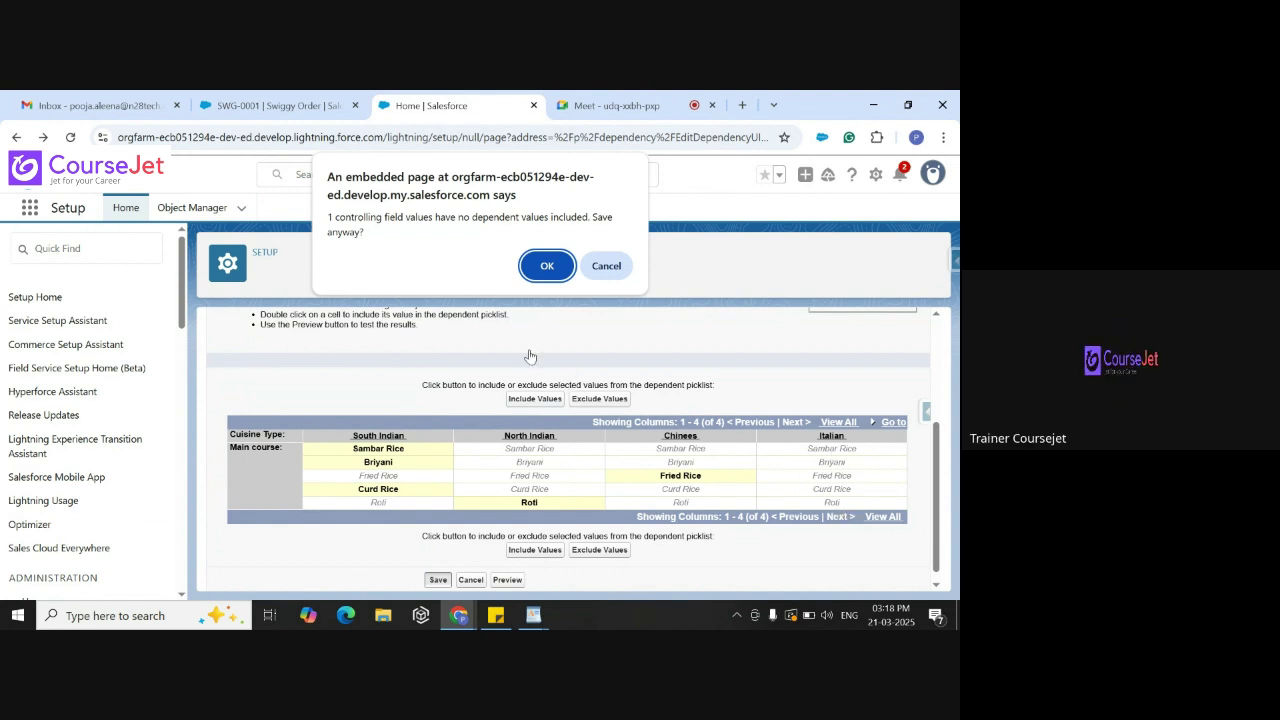
pyautogui.click(545, 267)
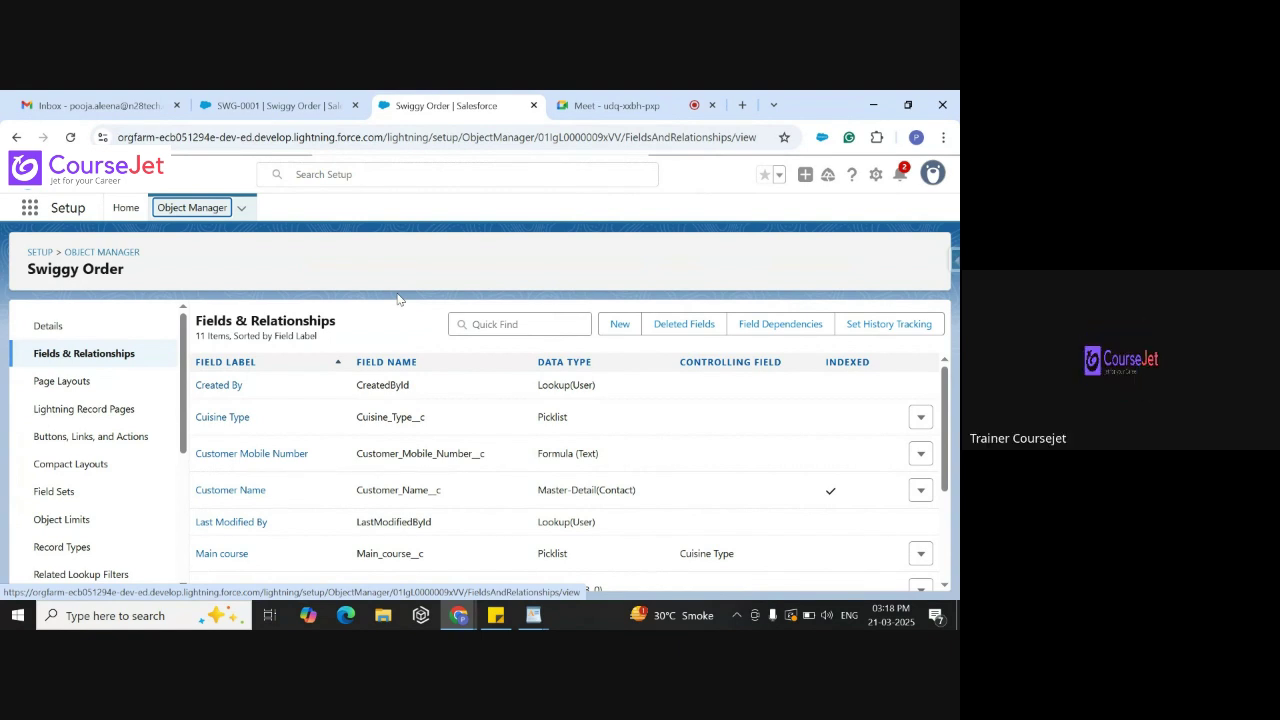
# Switch to the SWG-0001 order record, reload it and set the display density to Comfy
pyautogui.click(275, 105)
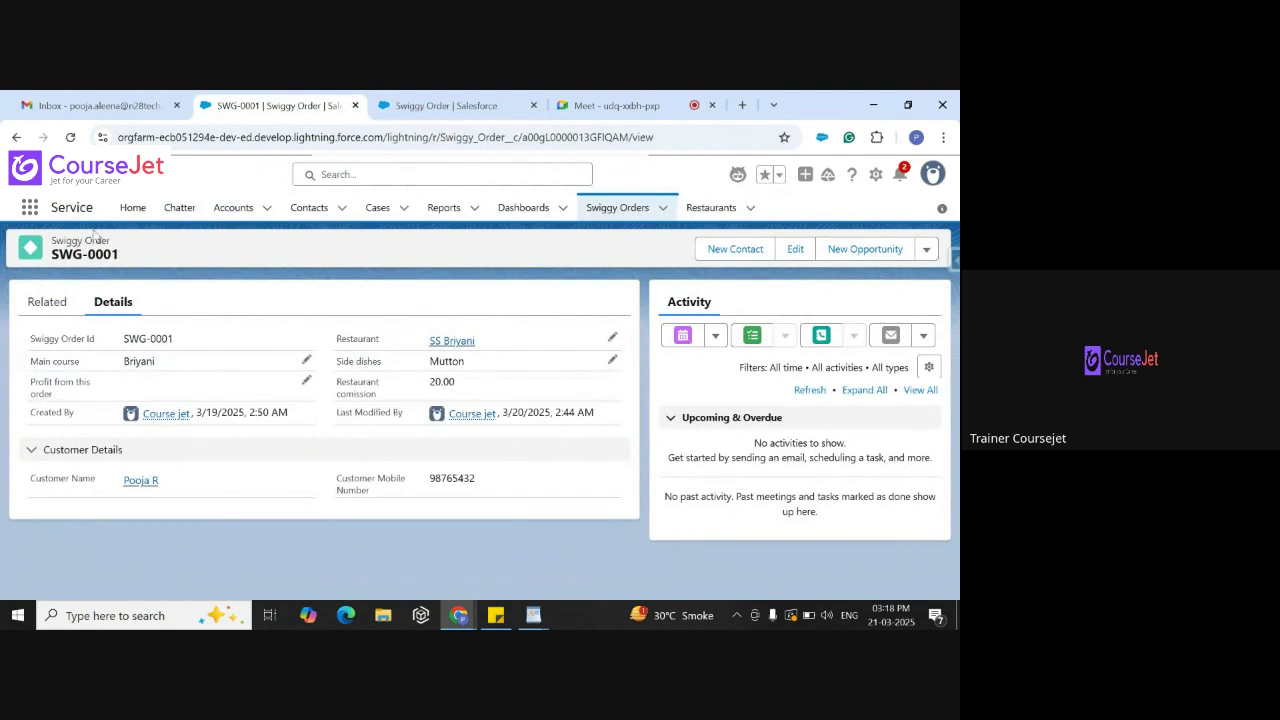
pyautogui.click(71, 137)
pyautogui.click(932, 173)
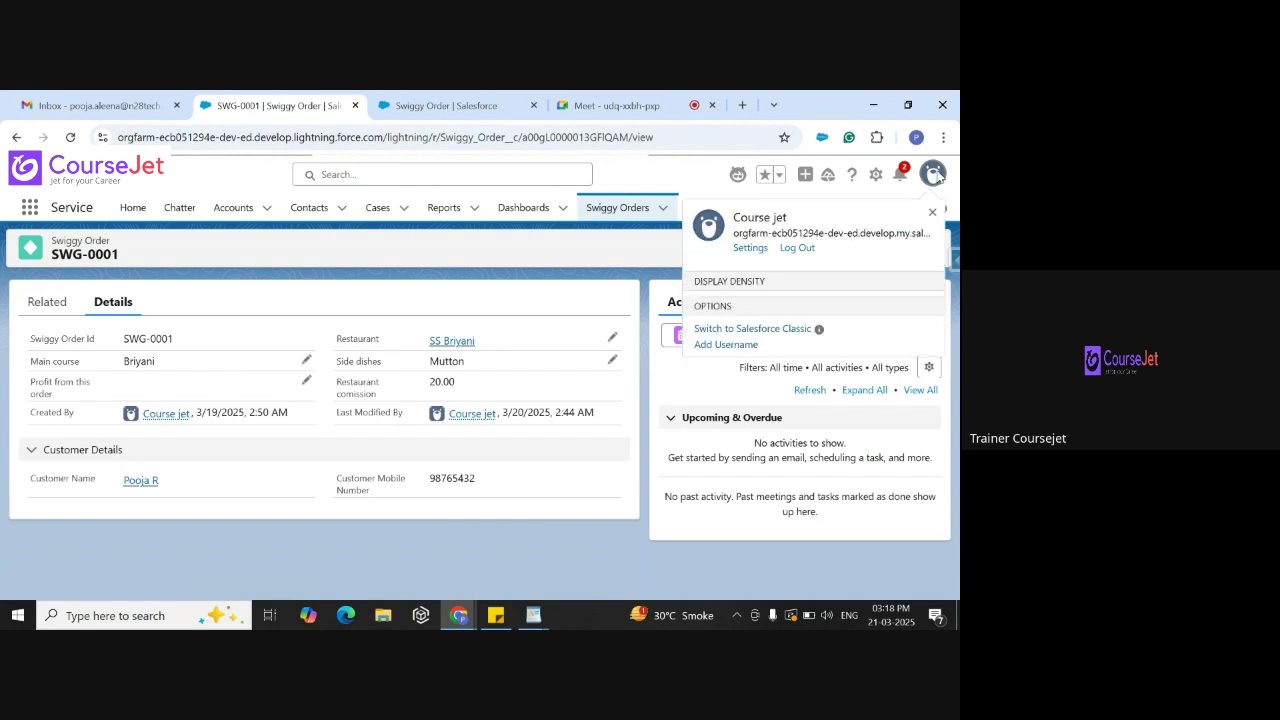
pyautogui.click(757, 520)
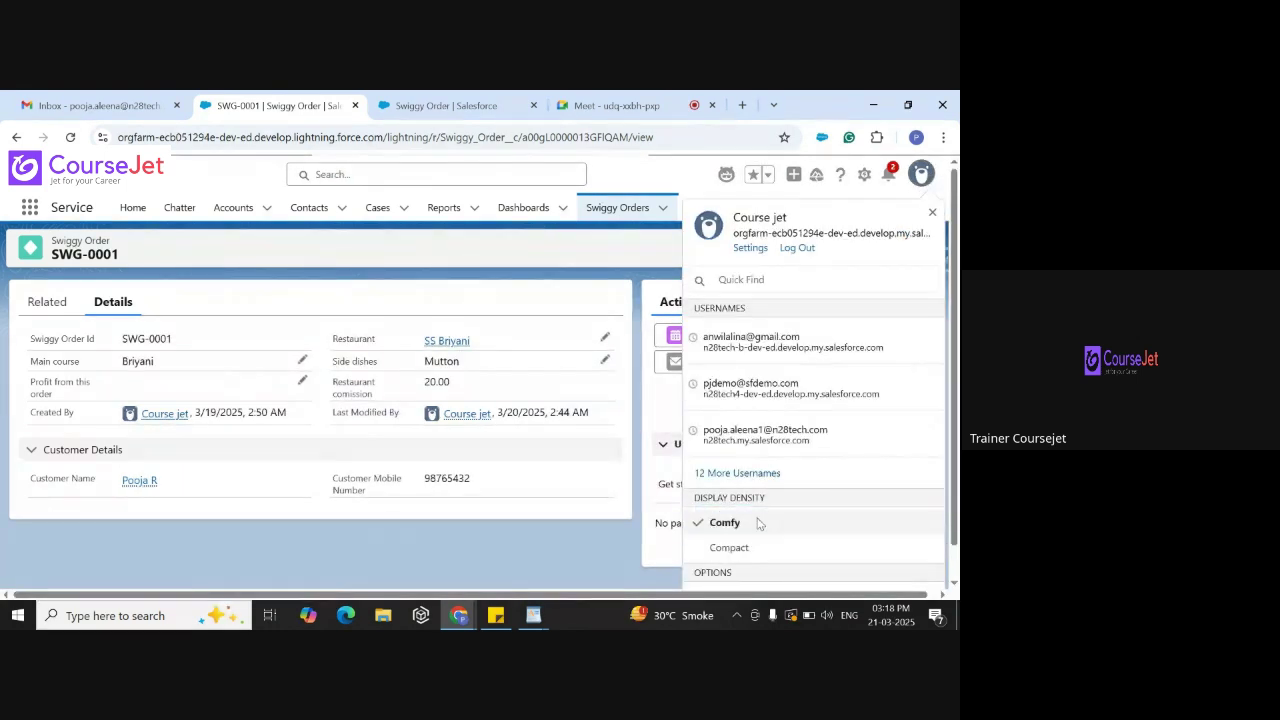
pyautogui.click(652, 406)
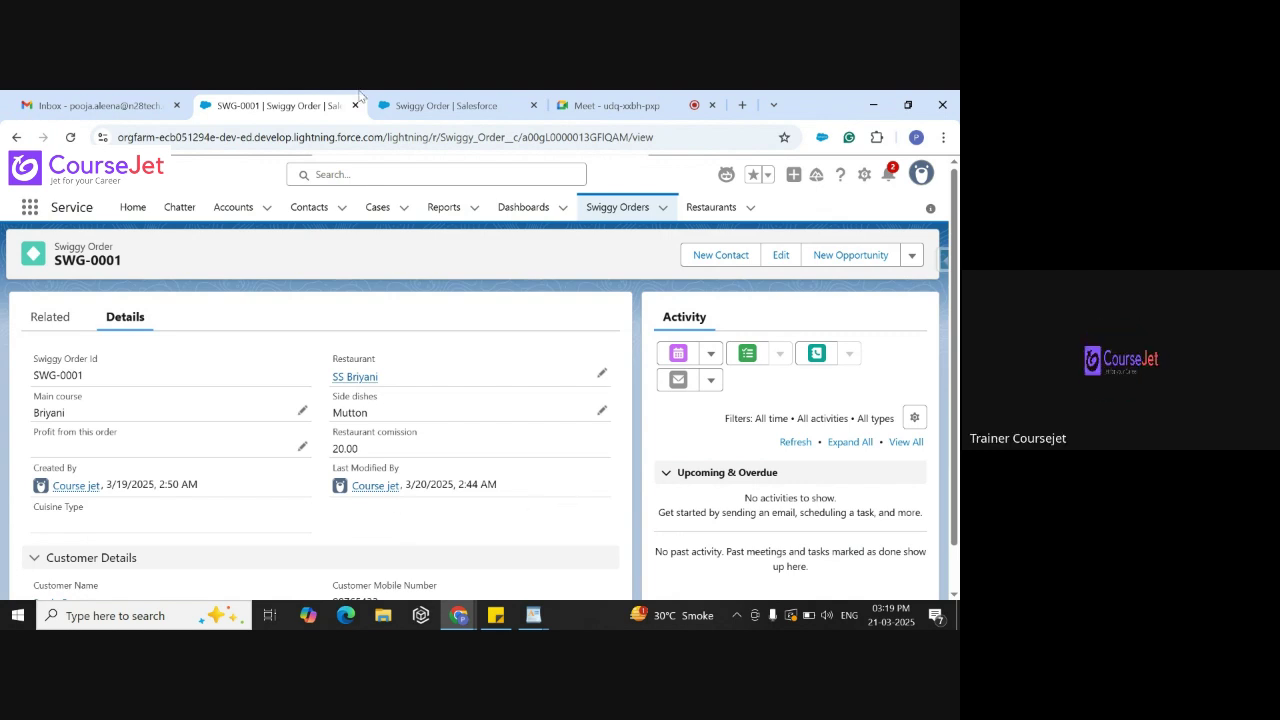
# Move Created By and Last Modified By into the Customer Details section of the Swiggy support layout and save the layout
pyautogui.click(440, 106)
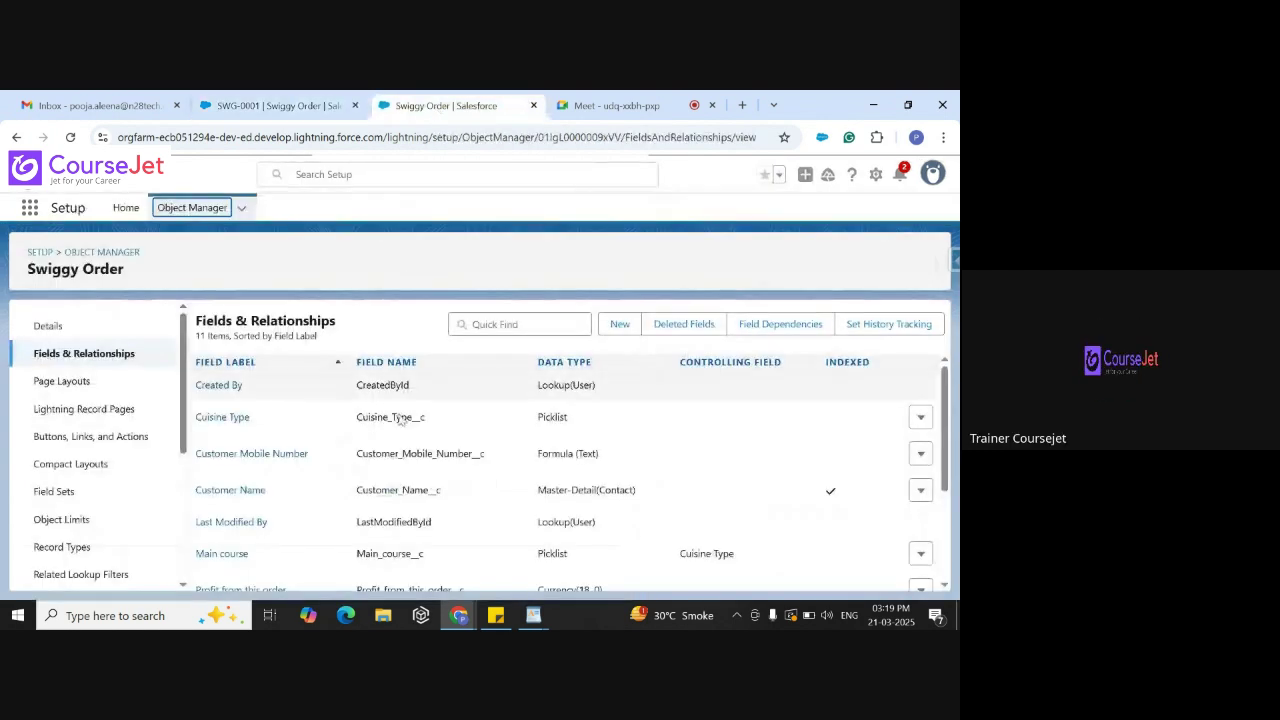
pyautogui.click(68, 381)
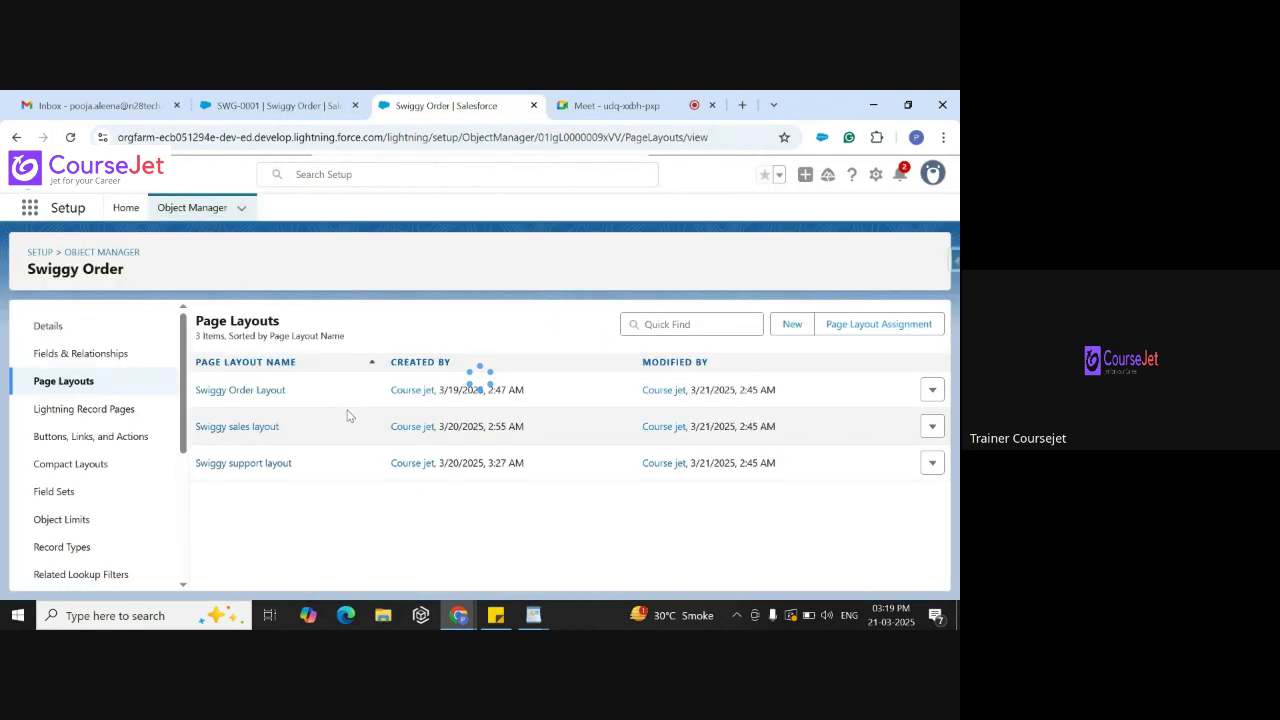
pyautogui.click(252, 470)
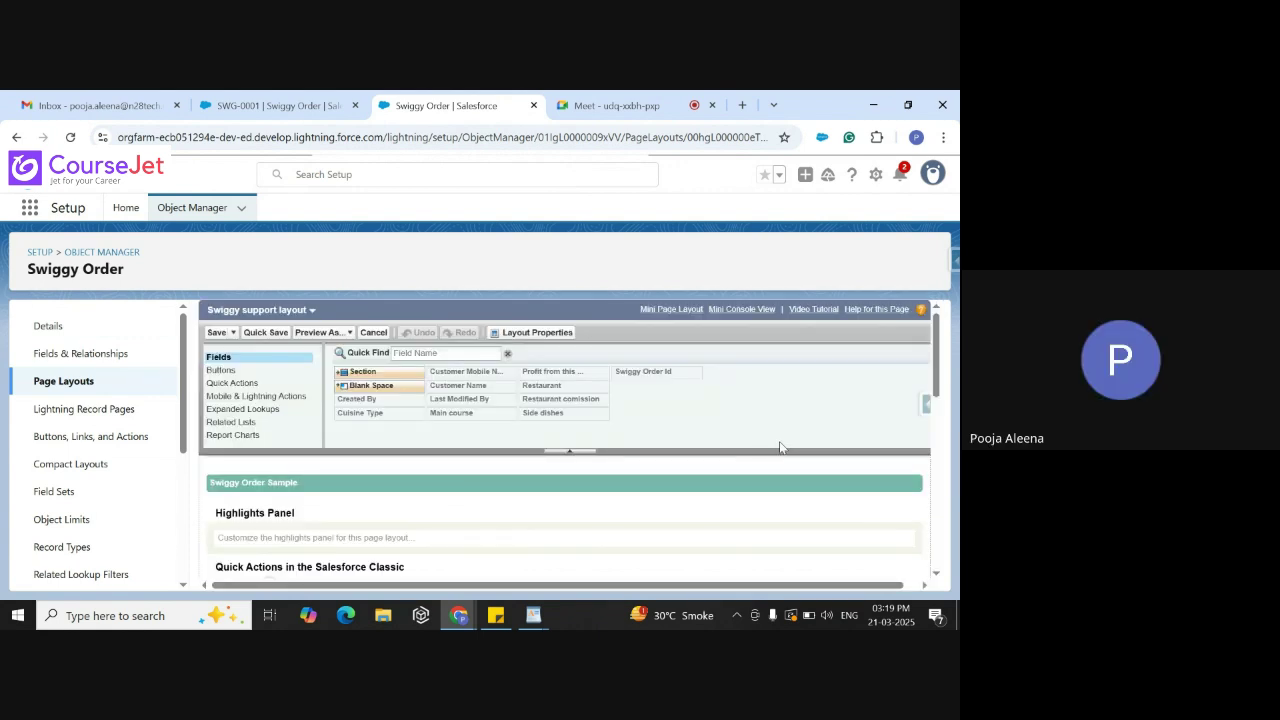
pyautogui.scroll(-6, 937, 357)
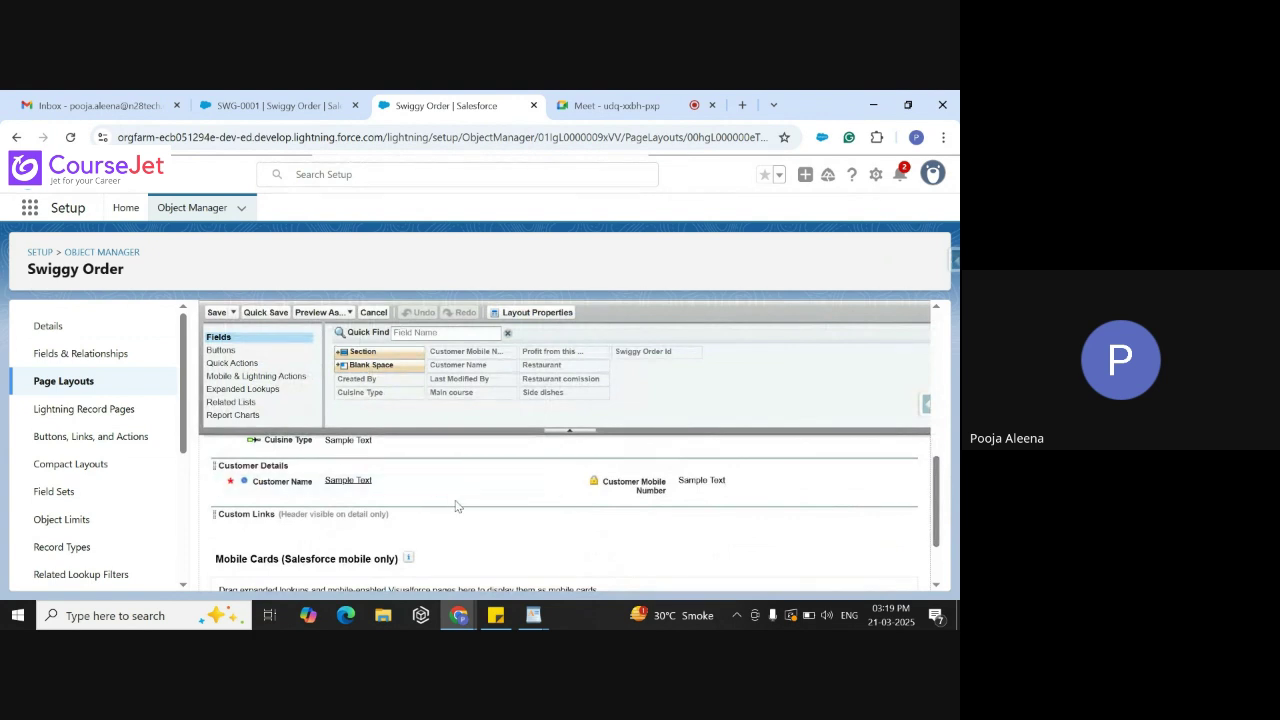
pyautogui.scroll(2, 938, 513)
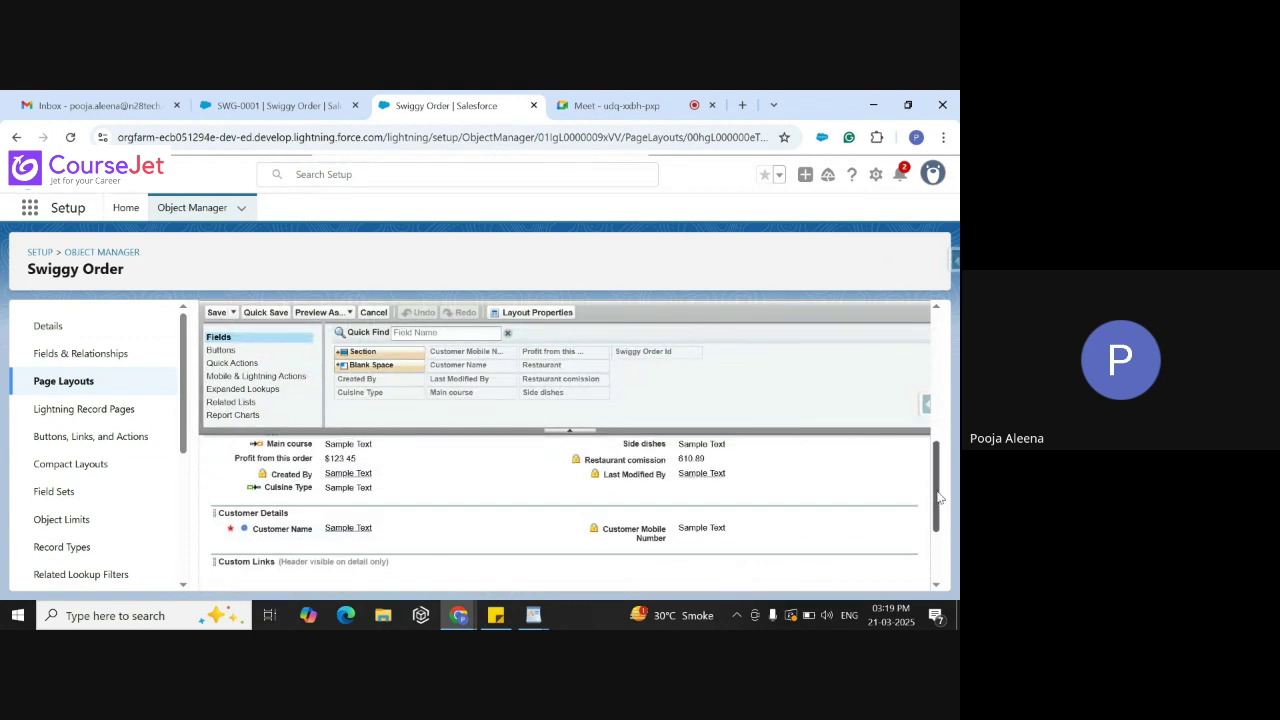
pyautogui.moveTo(364, 481); pyautogui.dragTo(345, 543)
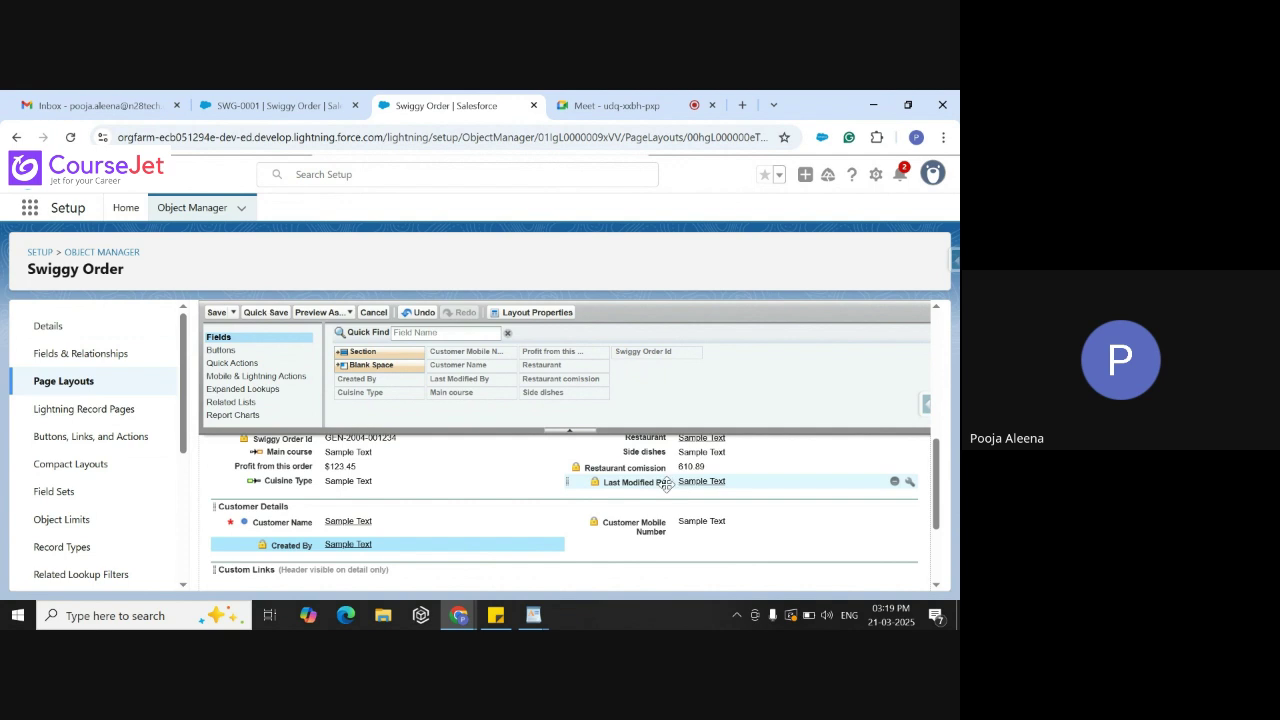
pyautogui.moveTo(668, 482); pyautogui.dragTo(672, 545)
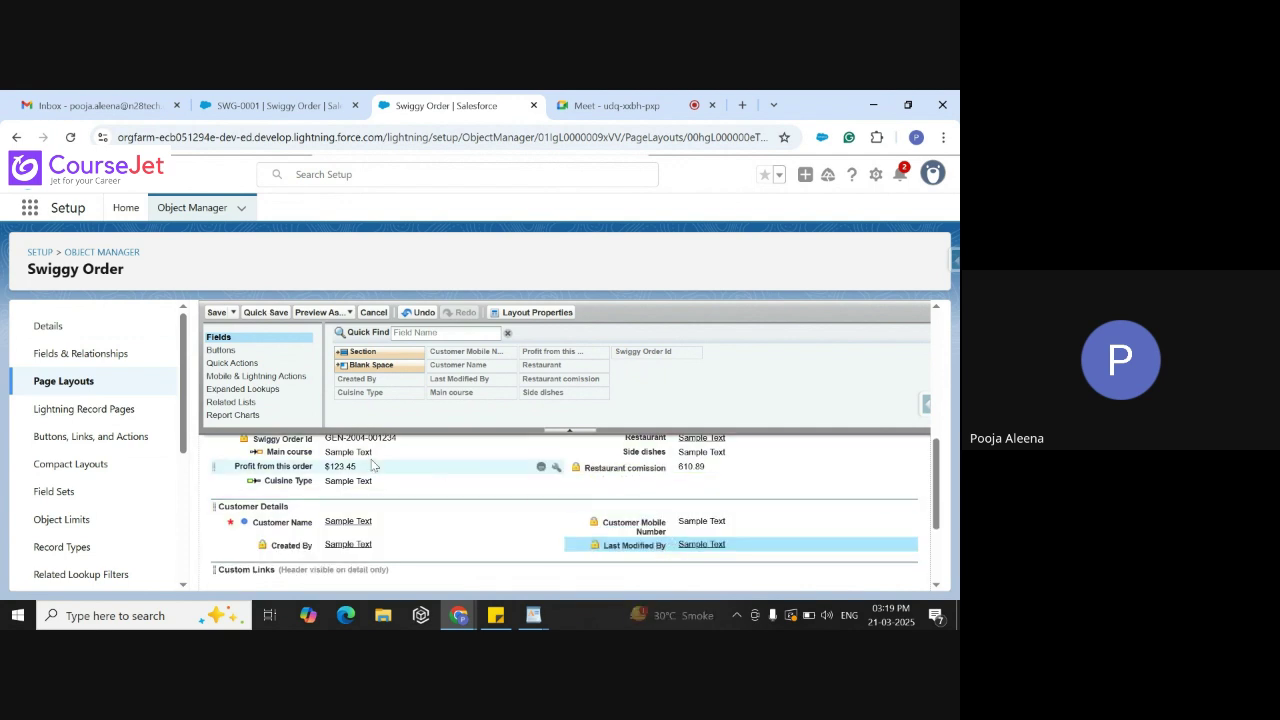
pyautogui.click(219, 312)
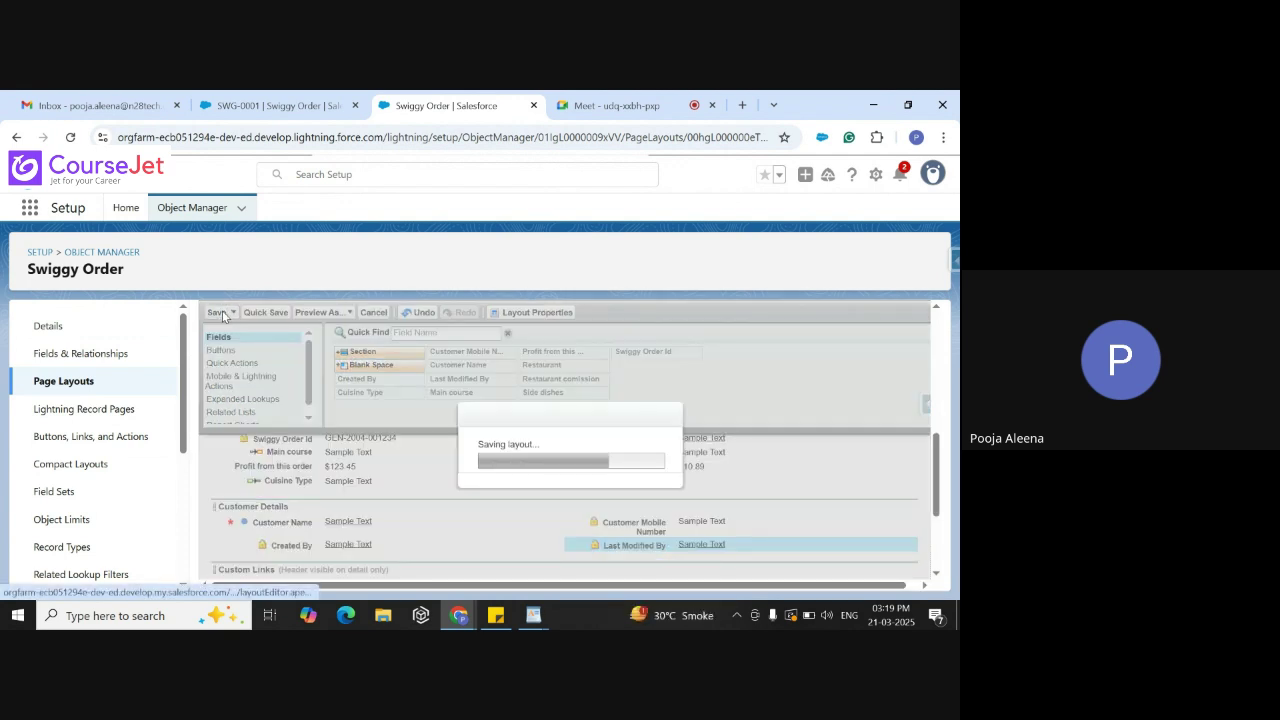
# Reload the SWG-0001 order record and try to save it with Main course set to Fried Rice
pyautogui.click(290, 100)
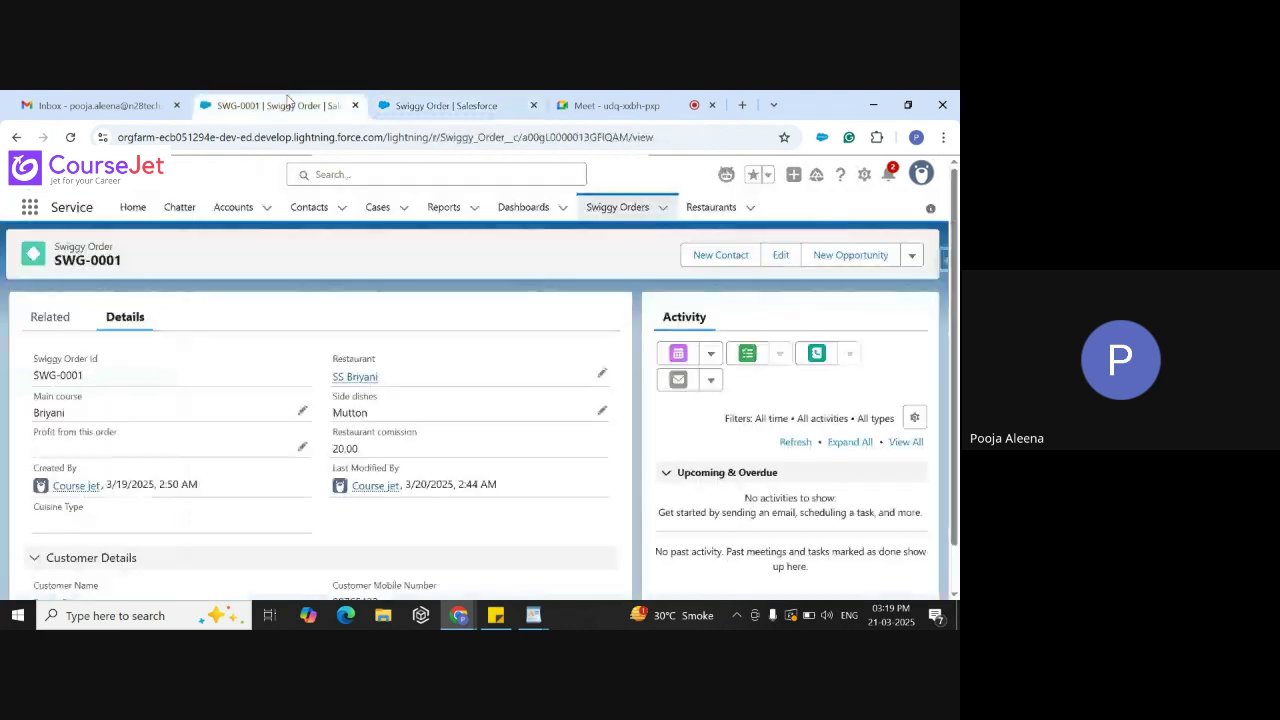
pyautogui.click(70, 137)
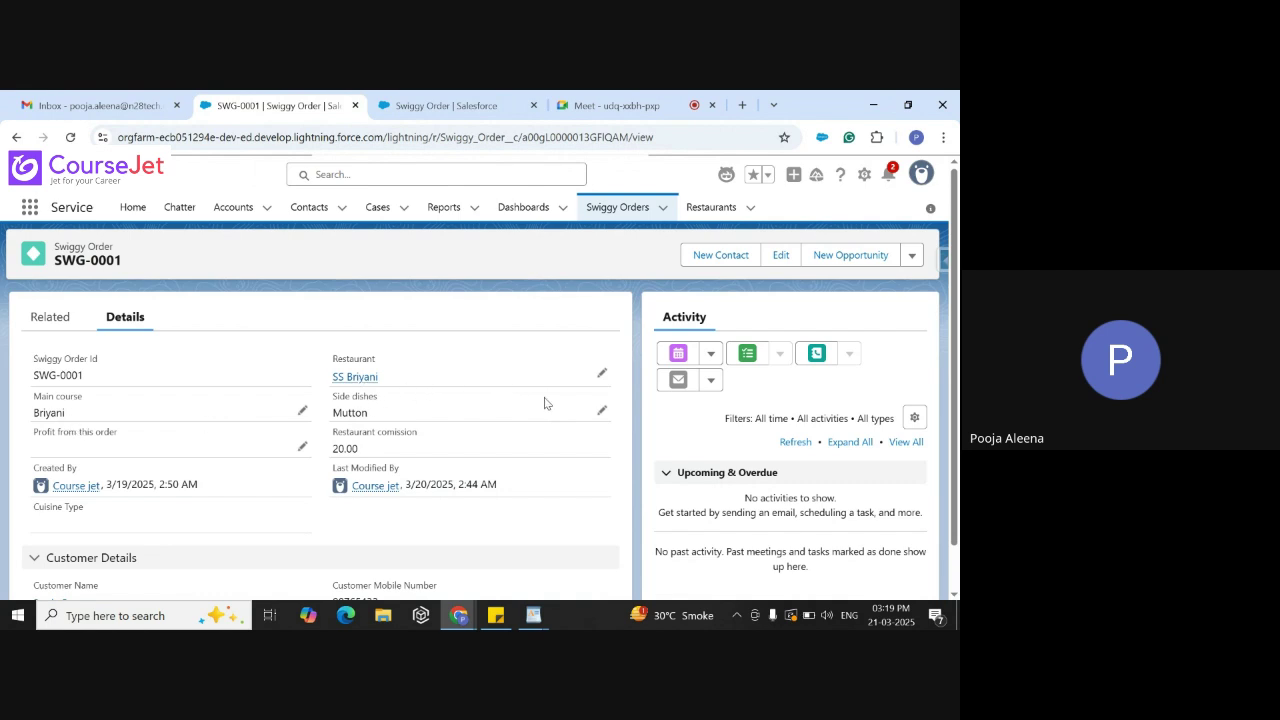
pyautogui.click(303, 416)
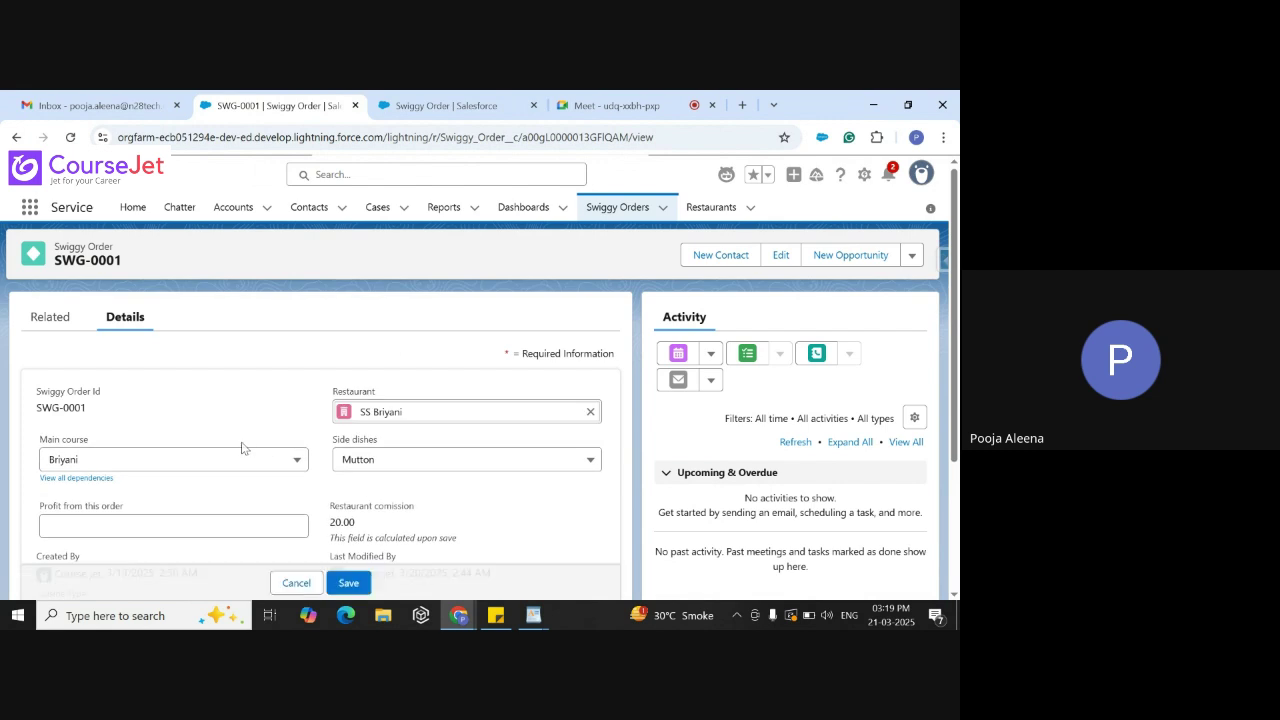
pyautogui.scroll(-1, 955, 340)
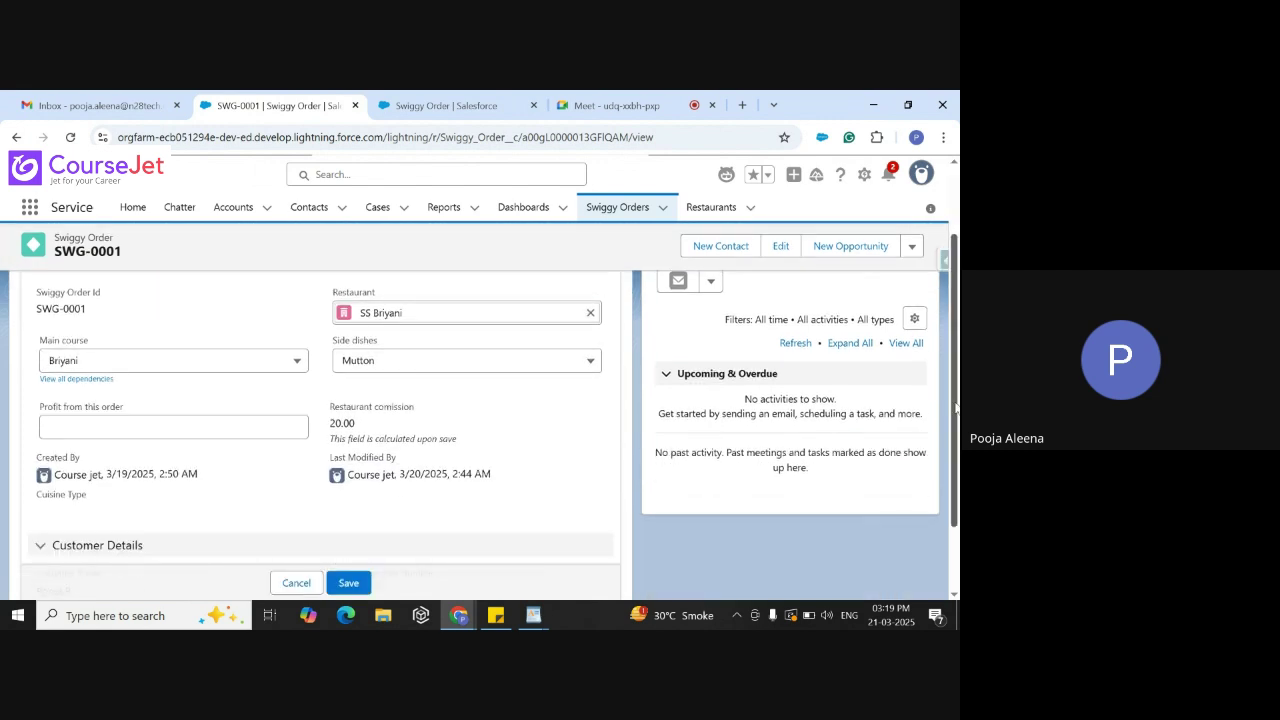
pyautogui.click(290, 362)
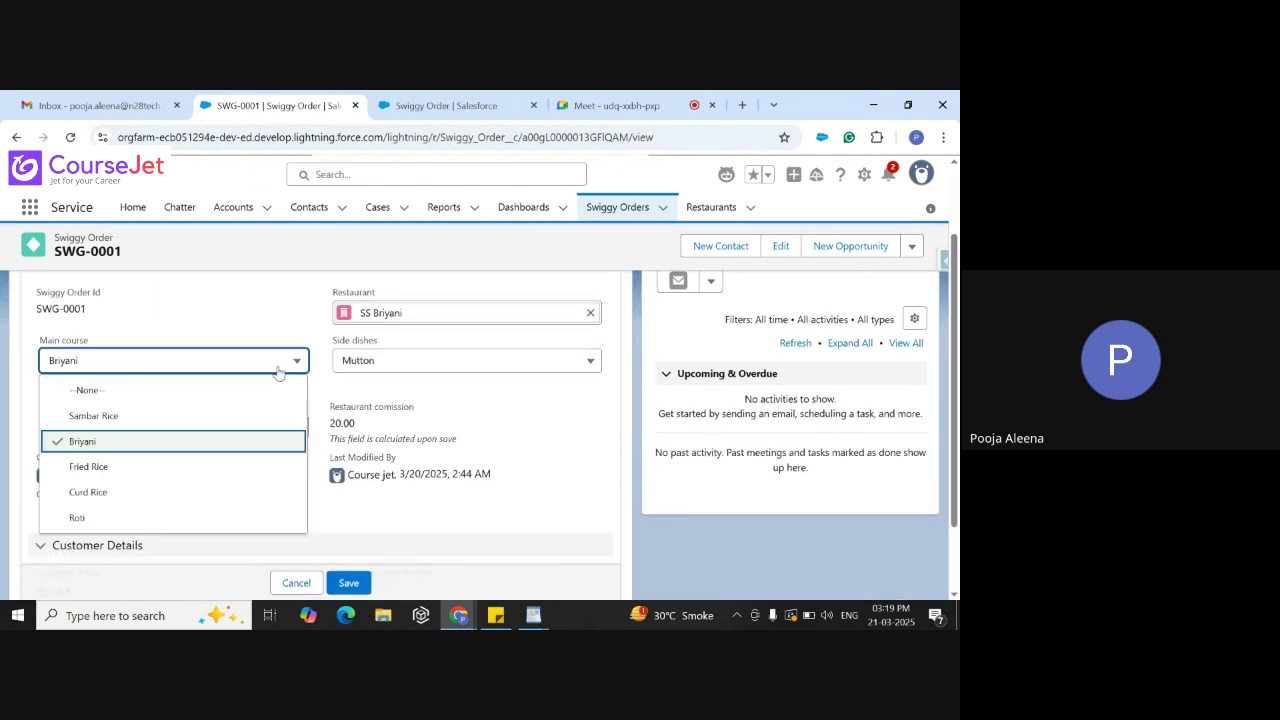
pyautogui.click(172, 466)
pyautogui.click(348, 584)
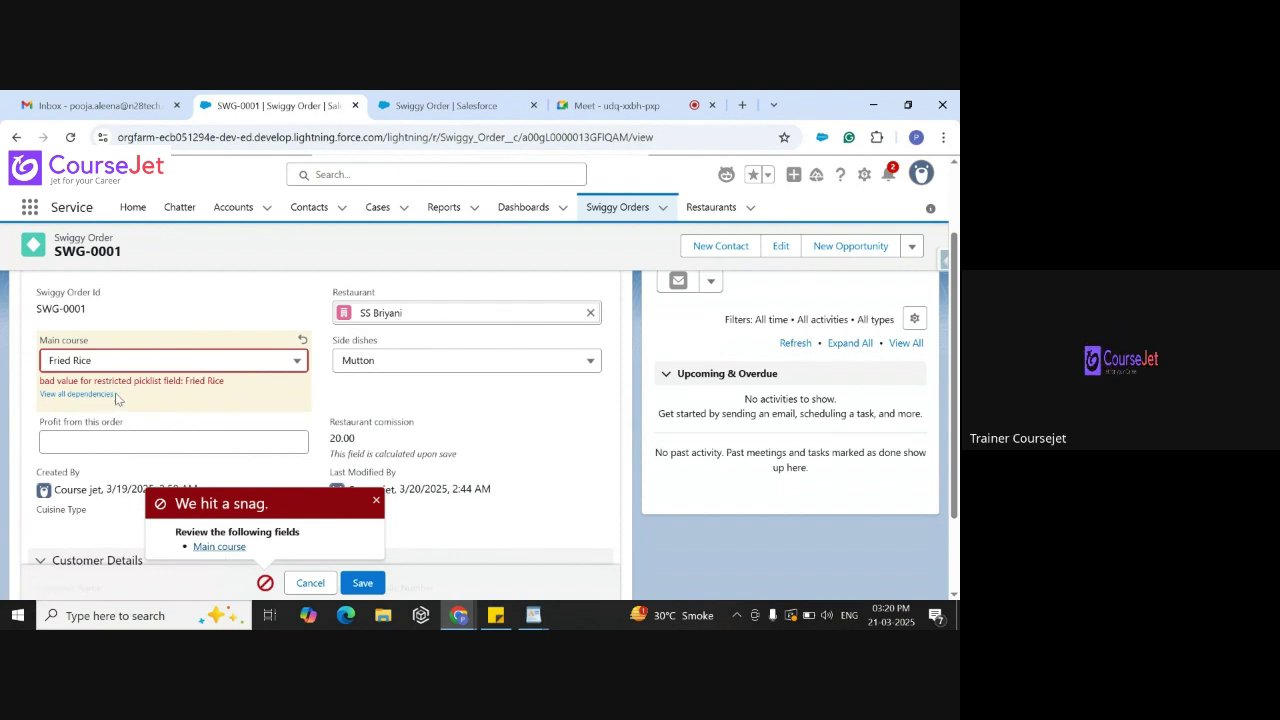
pyautogui.click(376, 503)
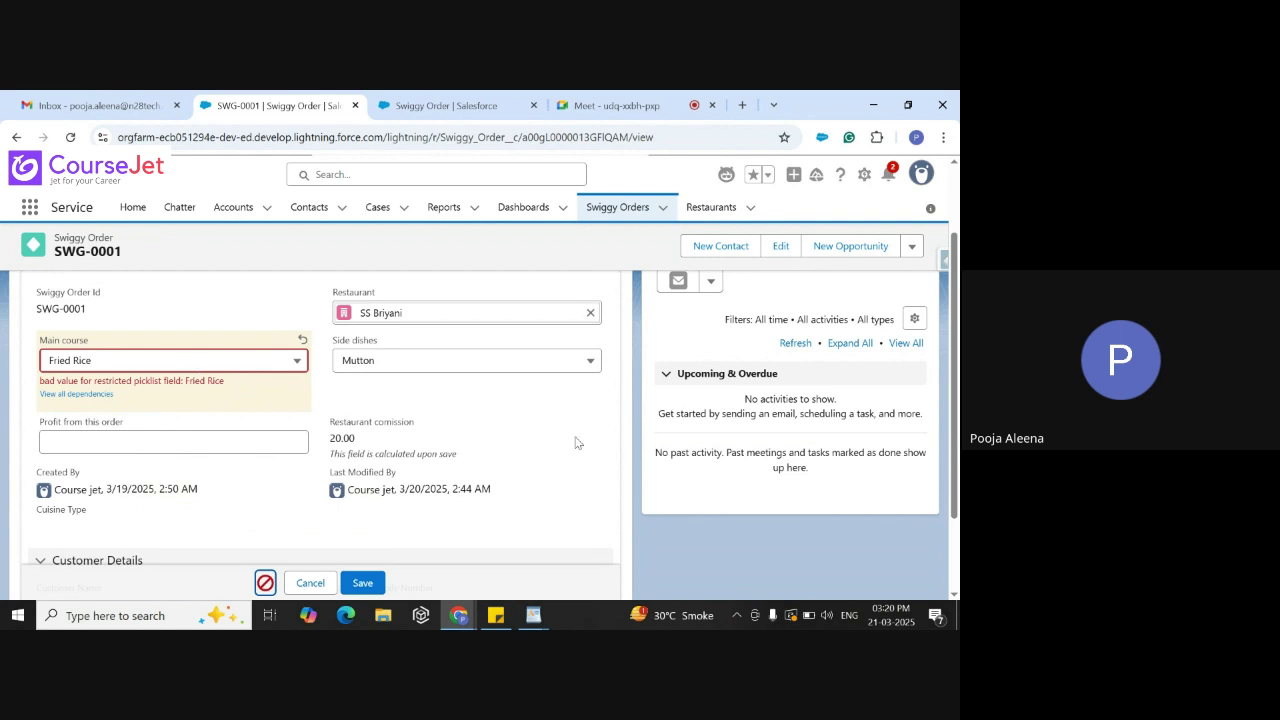
# Discard the unsaved Main course change on the SWG-0001 order and reload the record
pyautogui.click(457, 105)
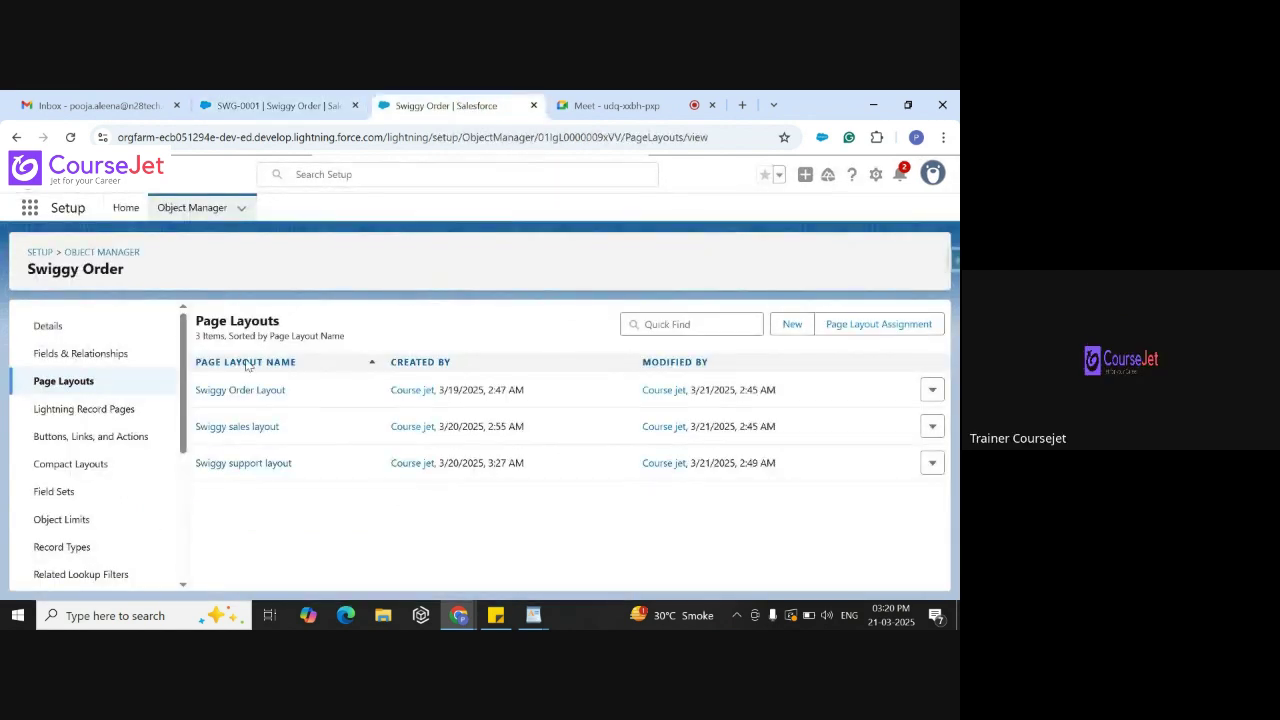
pyautogui.click(242, 101)
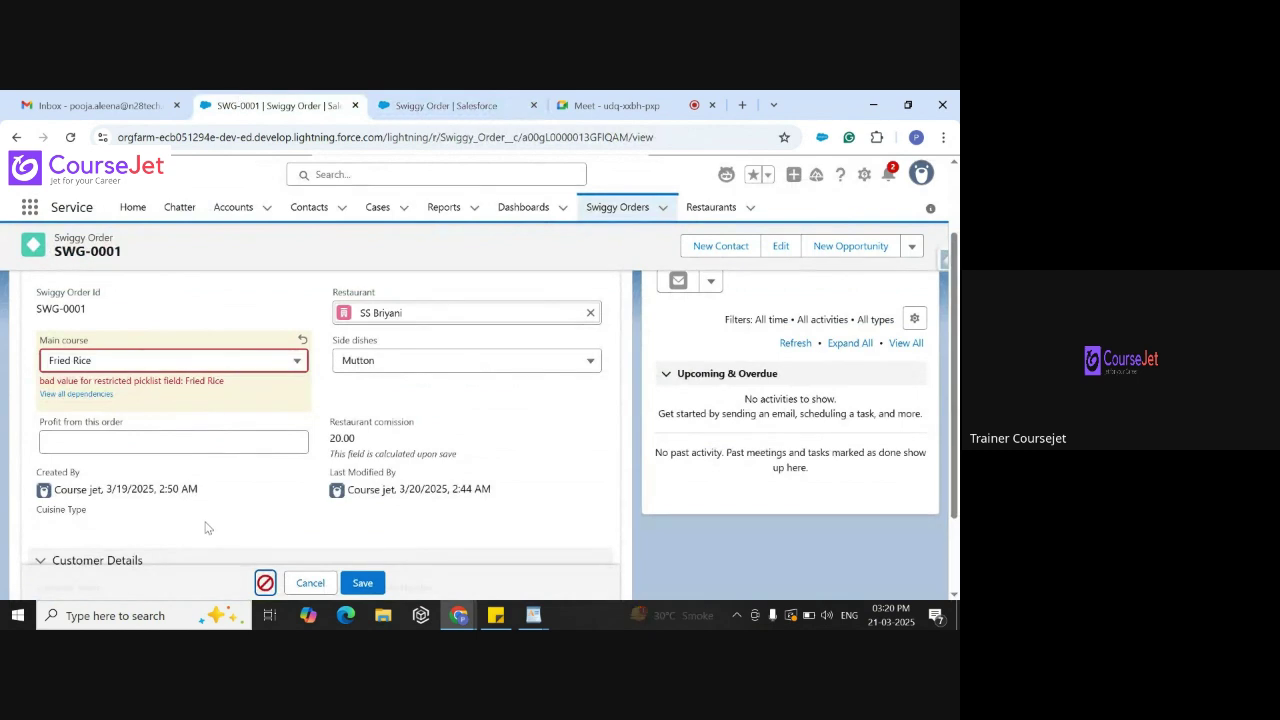
pyautogui.click(310, 584)
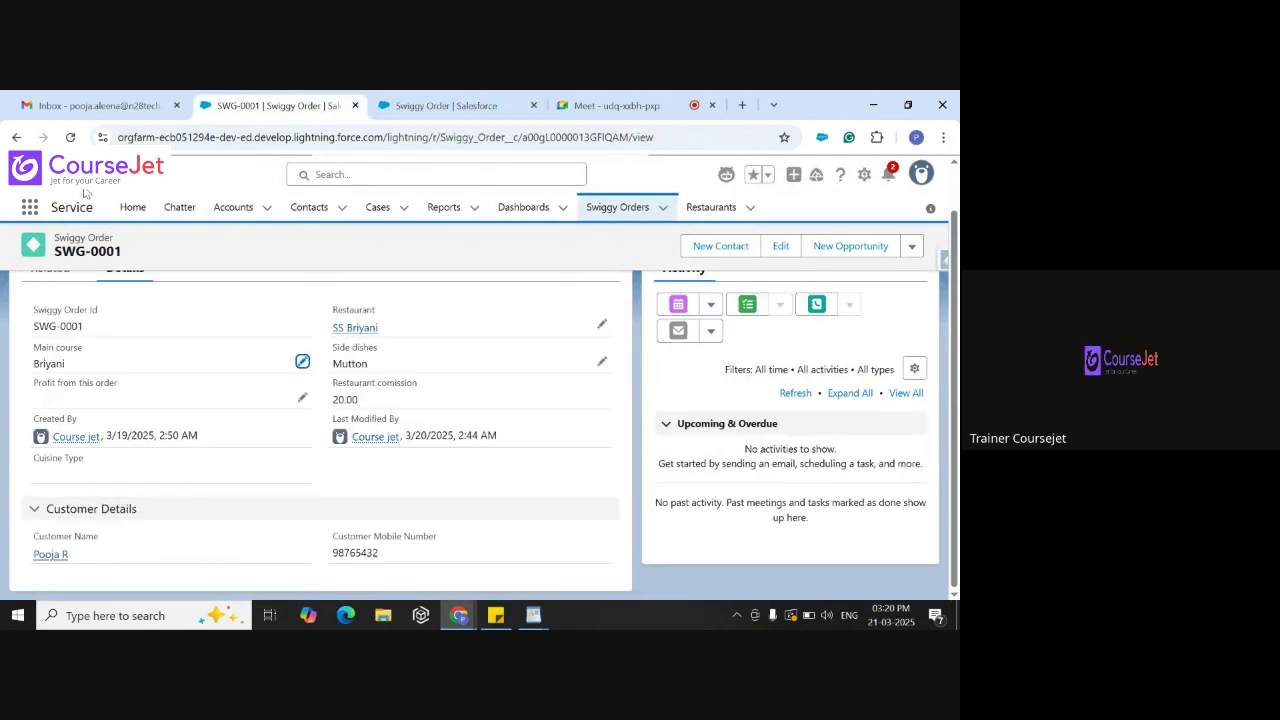
pyautogui.click(70, 137)
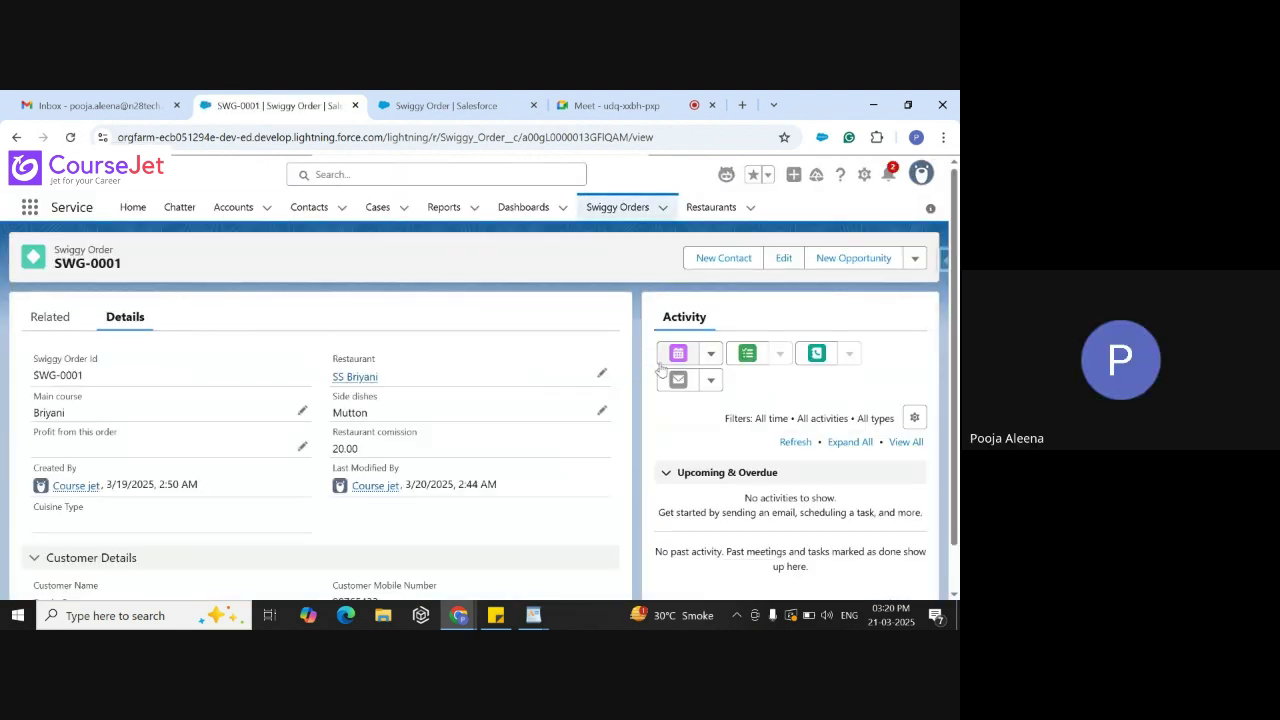
# Set the display density to Compact and reload the SWG-0001 order record
pyautogui.click(440, 100)
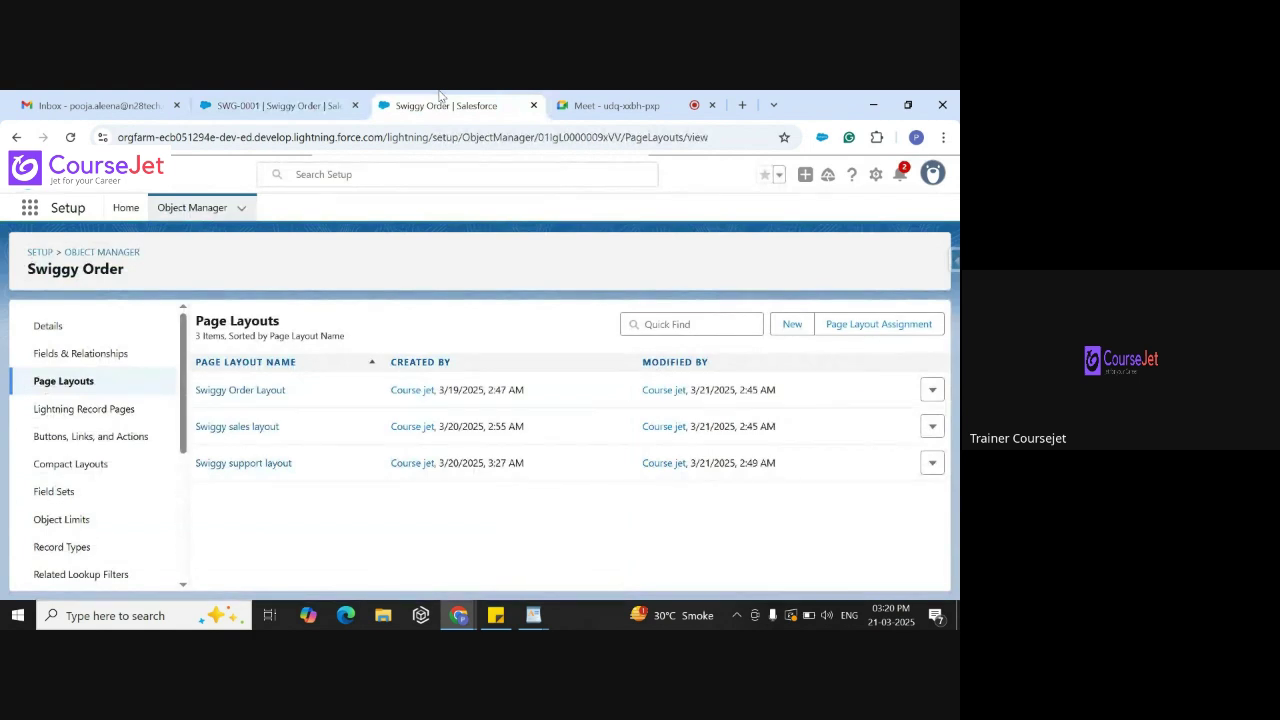
pyautogui.click(280, 106)
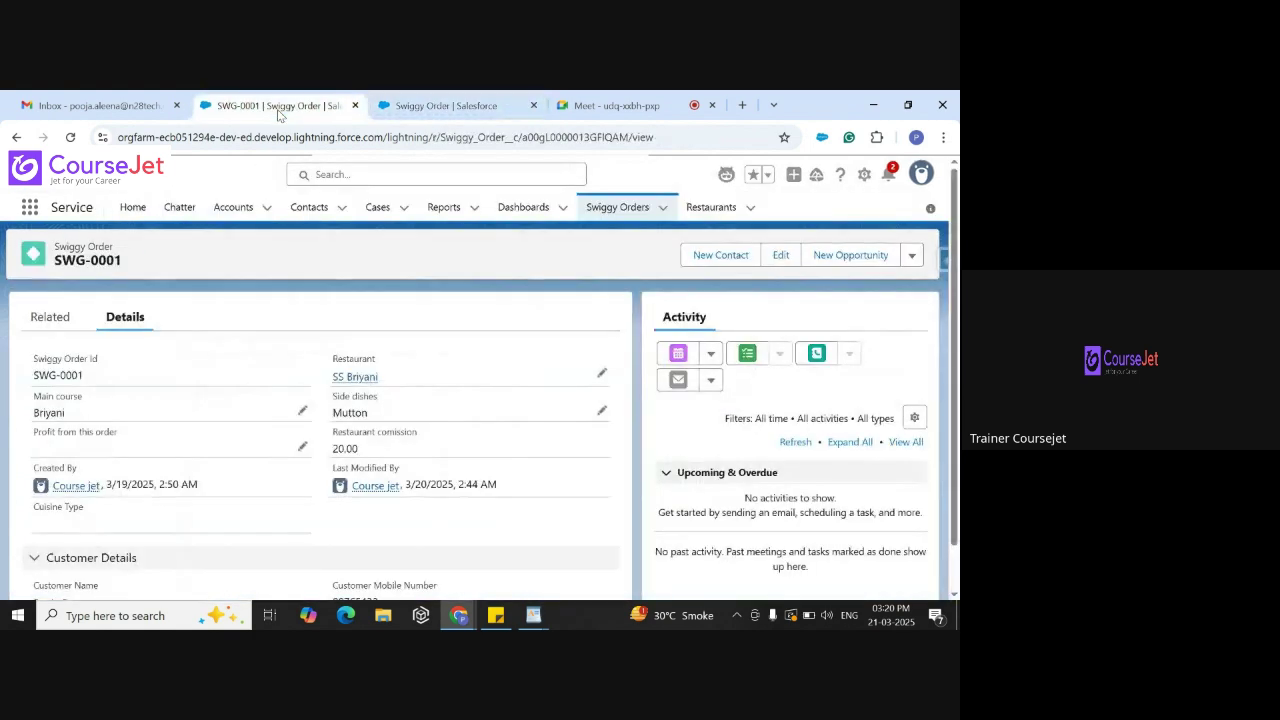
pyautogui.click(919, 177)
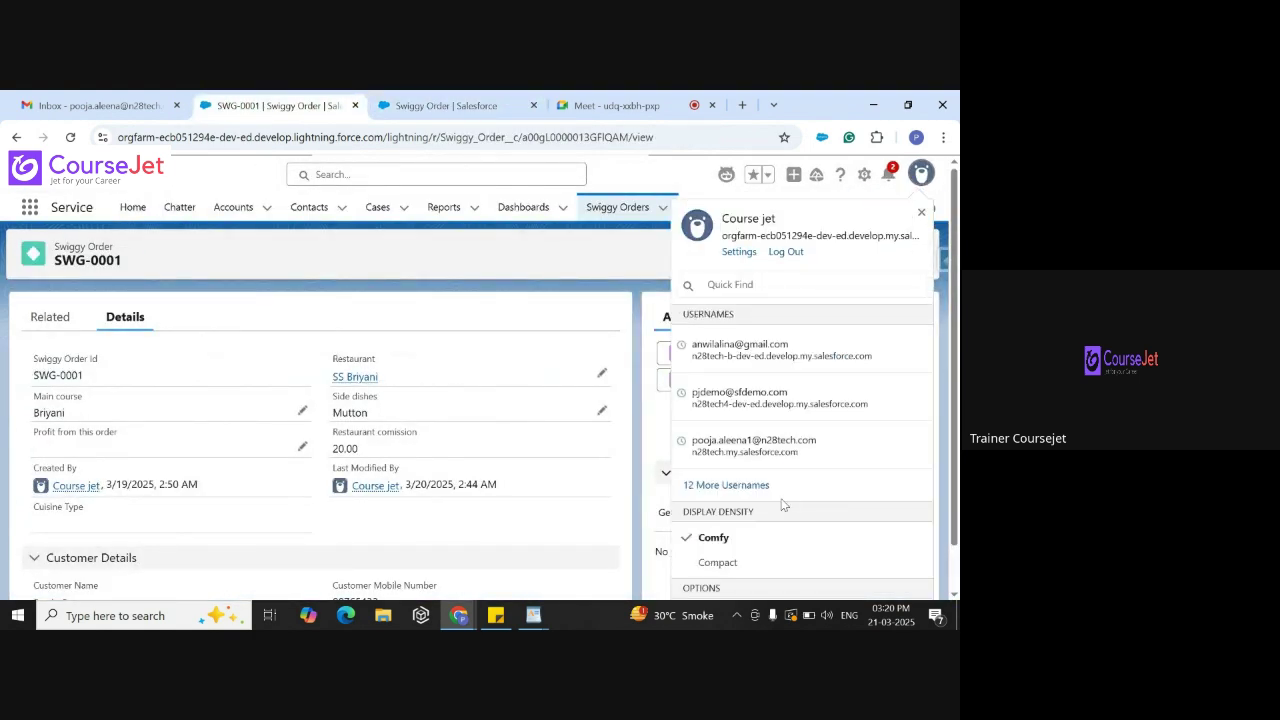
pyautogui.click(718, 563)
pyautogui.click(668, 408)
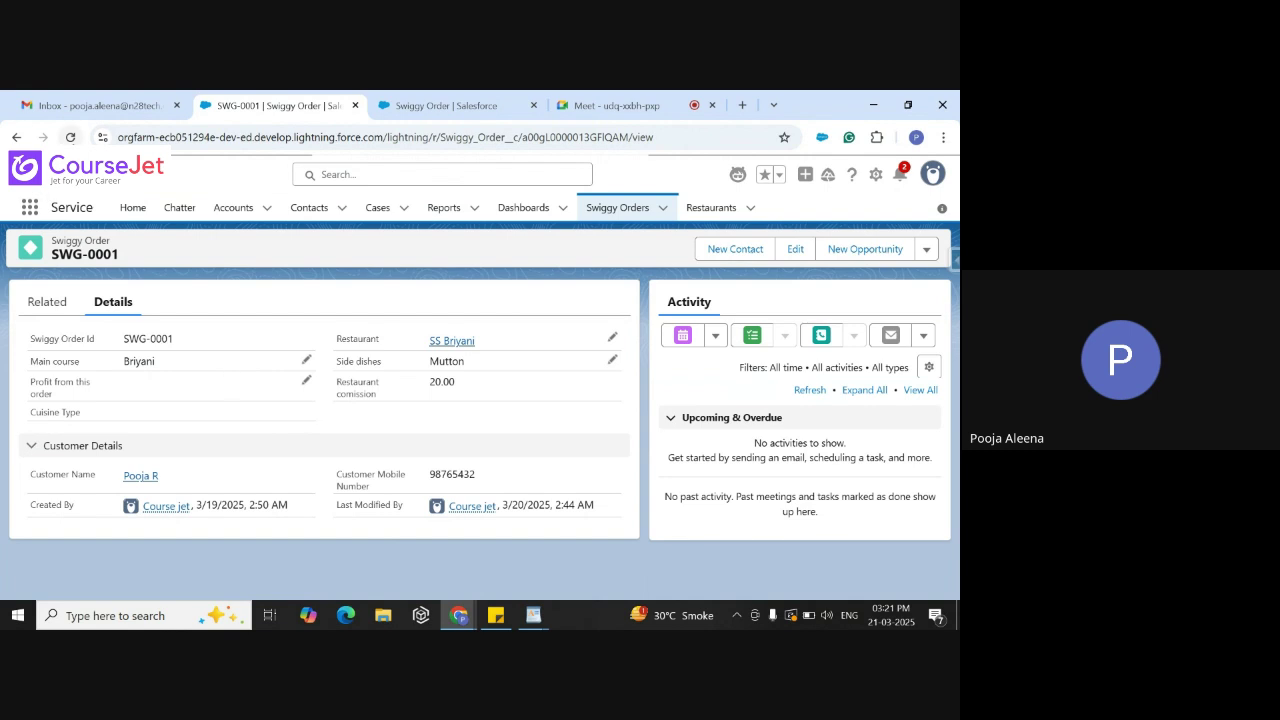
pyautogui.click(70, 137)
# Switch to the coursejet notes in WordPad and add the date 21/3/25 below the customer details list
pyautogui.moveTo(540, 615)
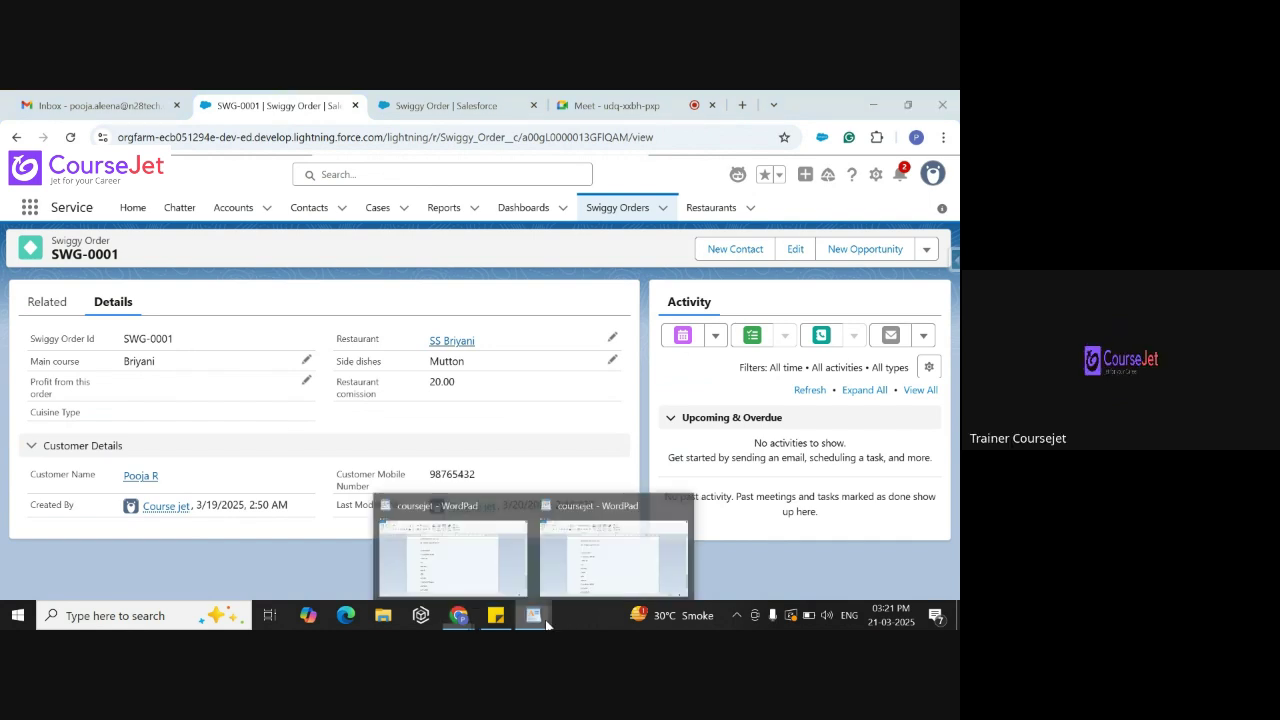
pyautogui.click(493, 578)
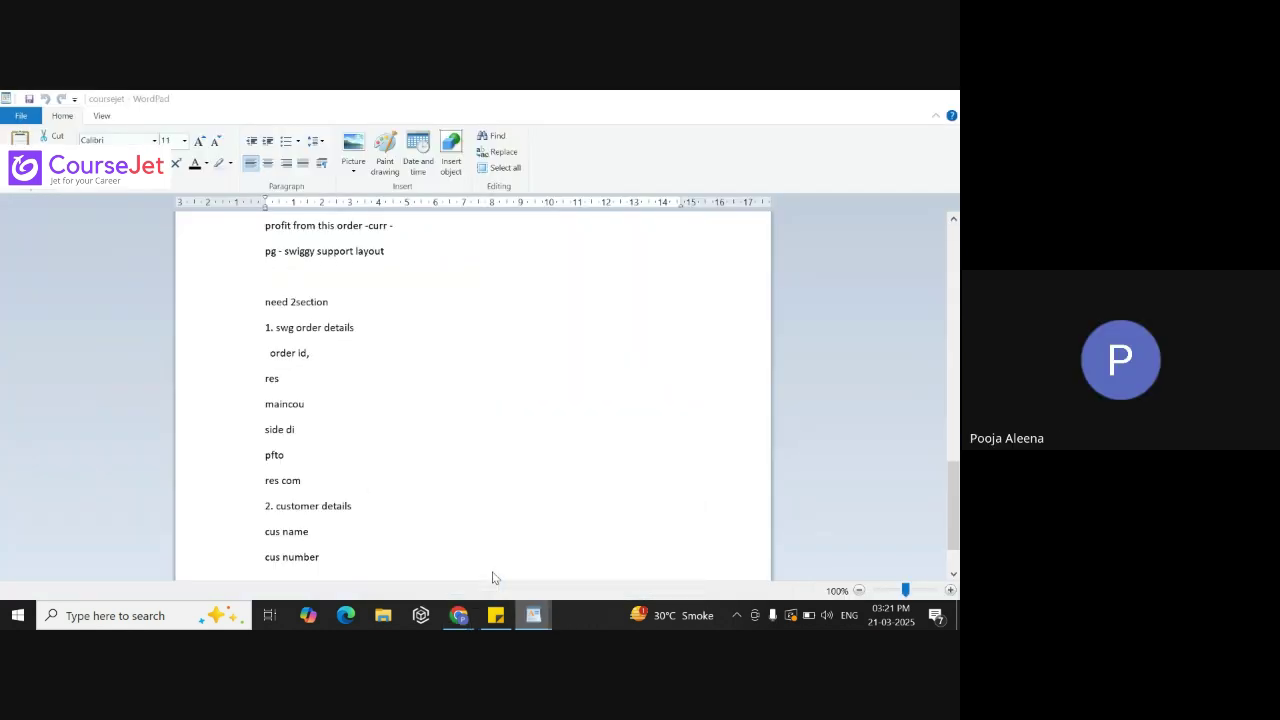
pyautogui.click(365, 548)
pyautogui.press('Return')
pyautogui.press('Return')
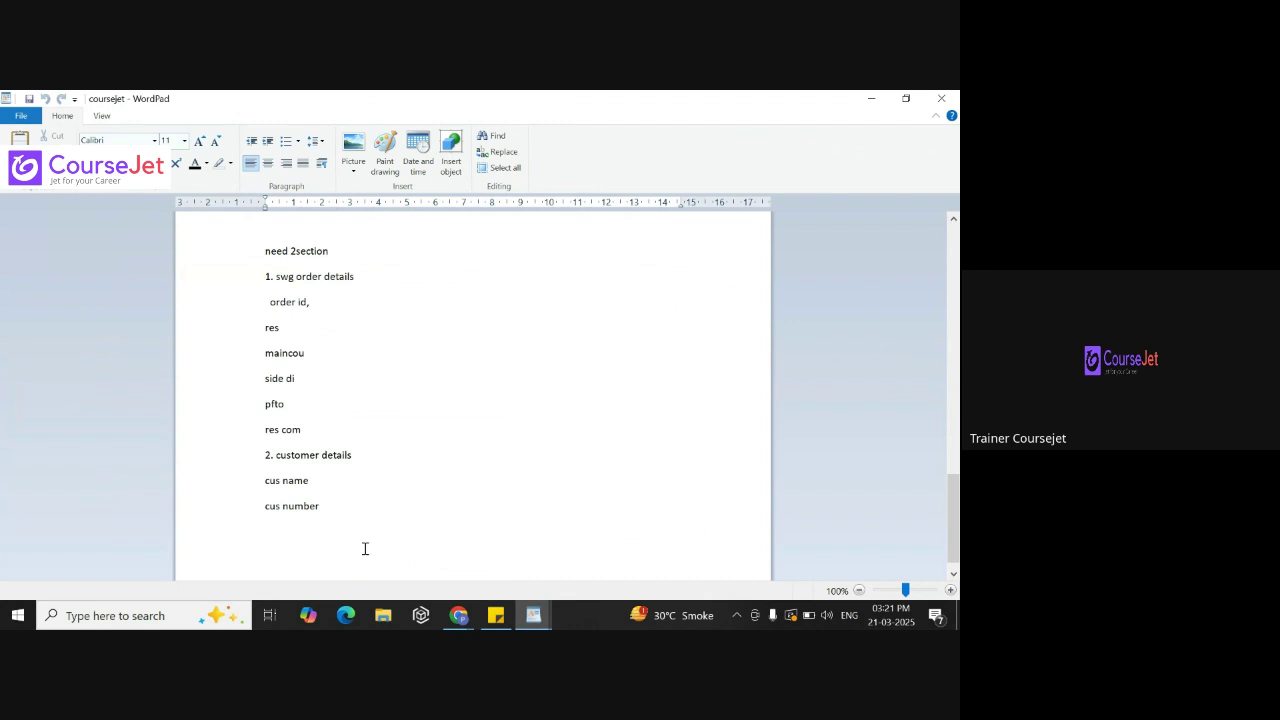
pyautogui.write('21/3/25')
pyautogui.press('Return')
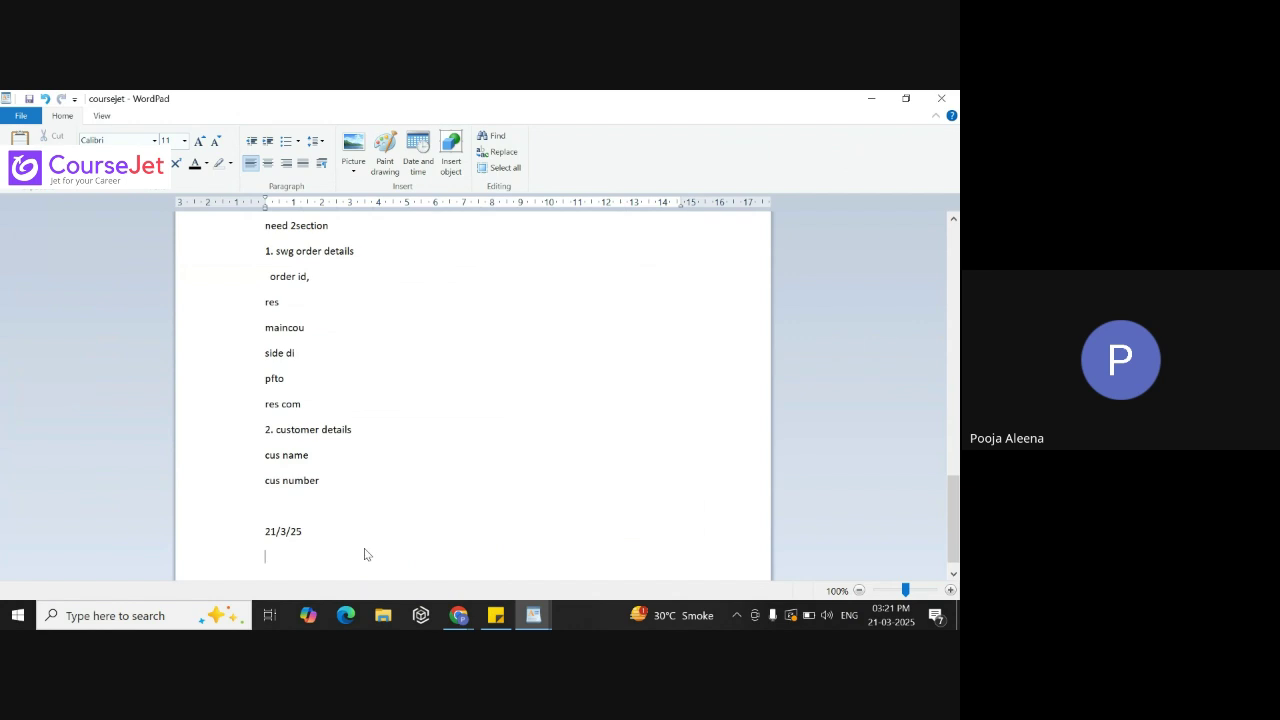
# Note "check dependecy for CT" with the remark "-task" under the date, and return to Salesforce in the browser
pyautogui.write('check depen')
pyautogui.write('decy for ')
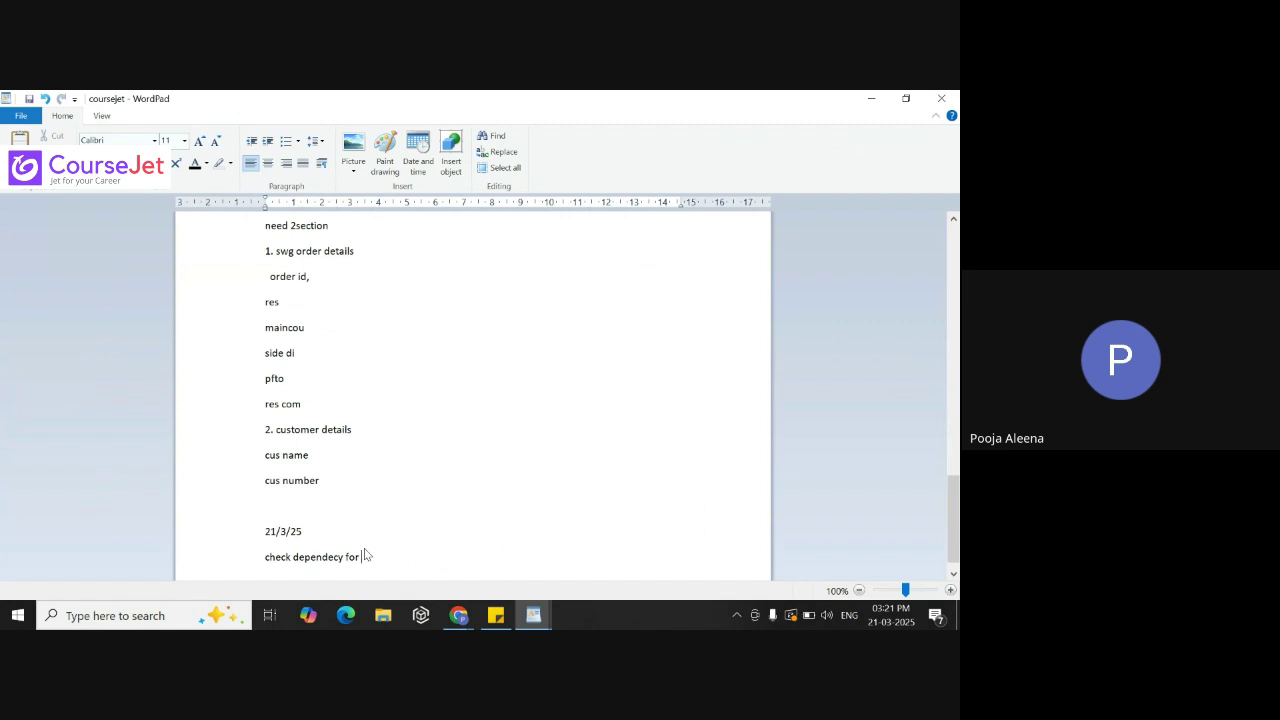
pyautogui.write('CT')
pyautogui.press('Return')
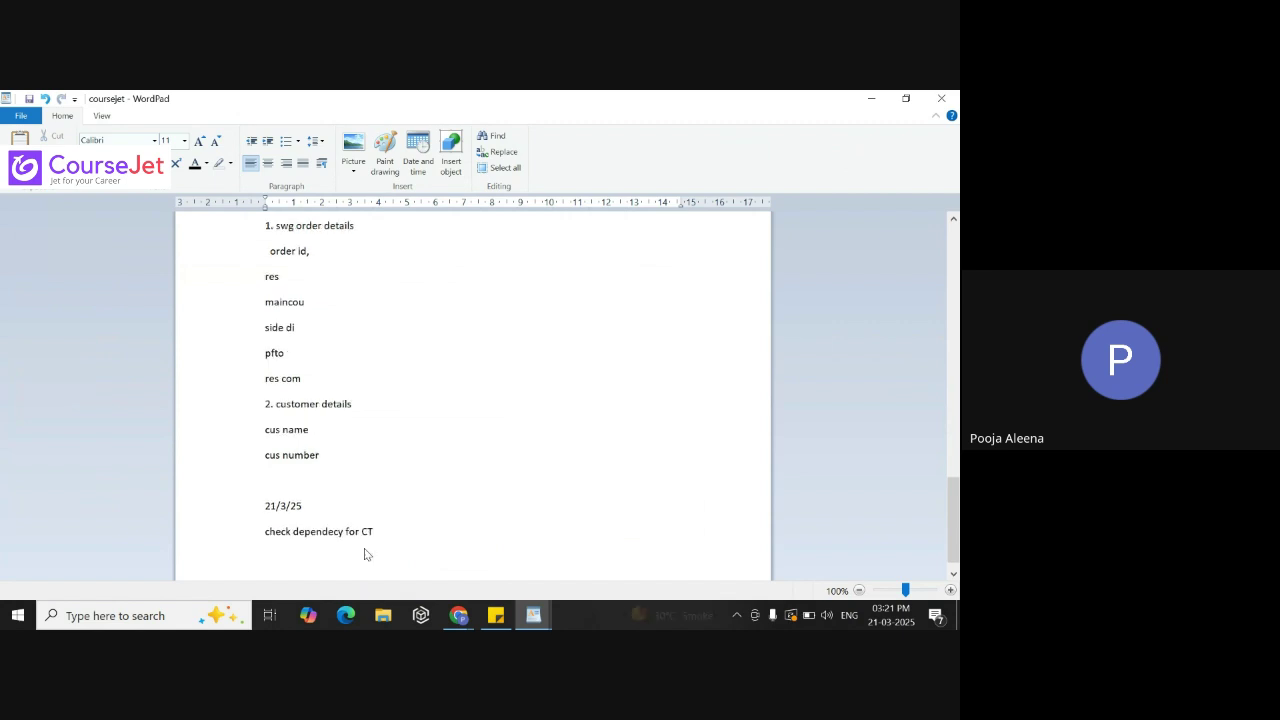
pyautogui.hotkey('alt', 'Tab')
pyautogui.hotkey('alt', 'Tab')
pyautogui.write('-task')
pyautogui.hotkey('alt', 'Tab')
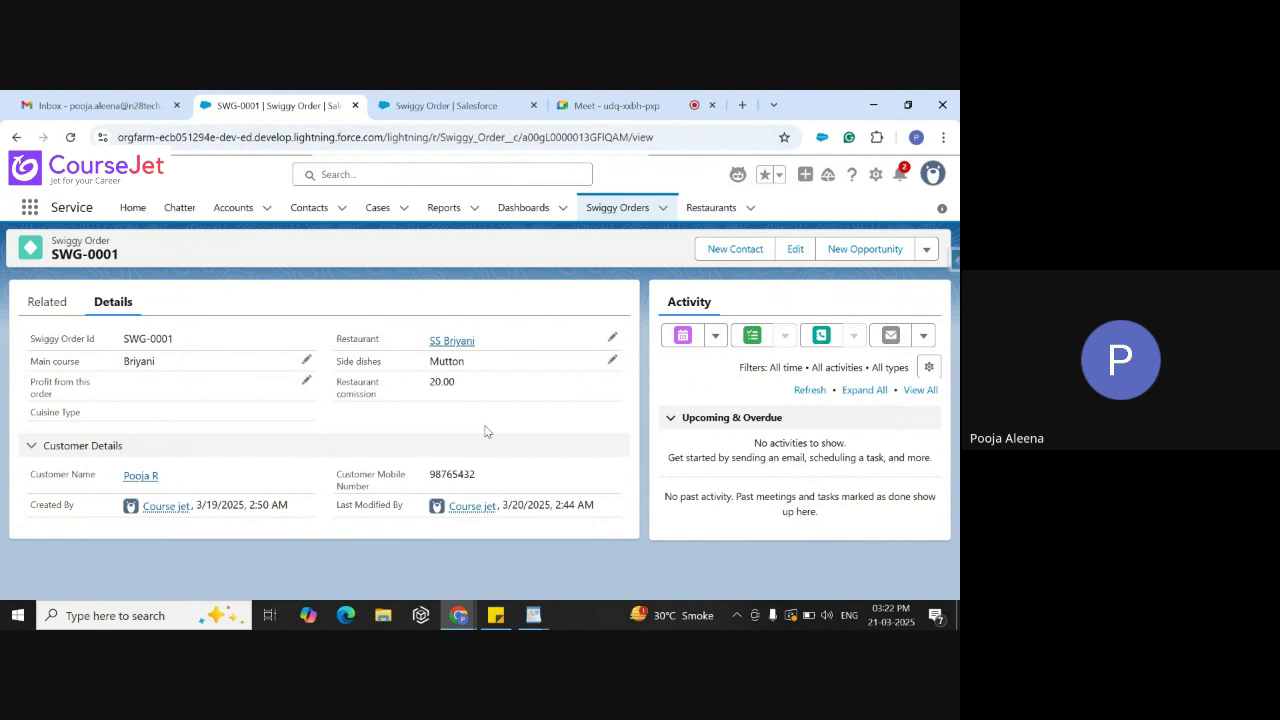
# Open the Cuisine Type field of the Swiggy Order object in Setup and review its picklist values
pyautogui.click(485, 102)
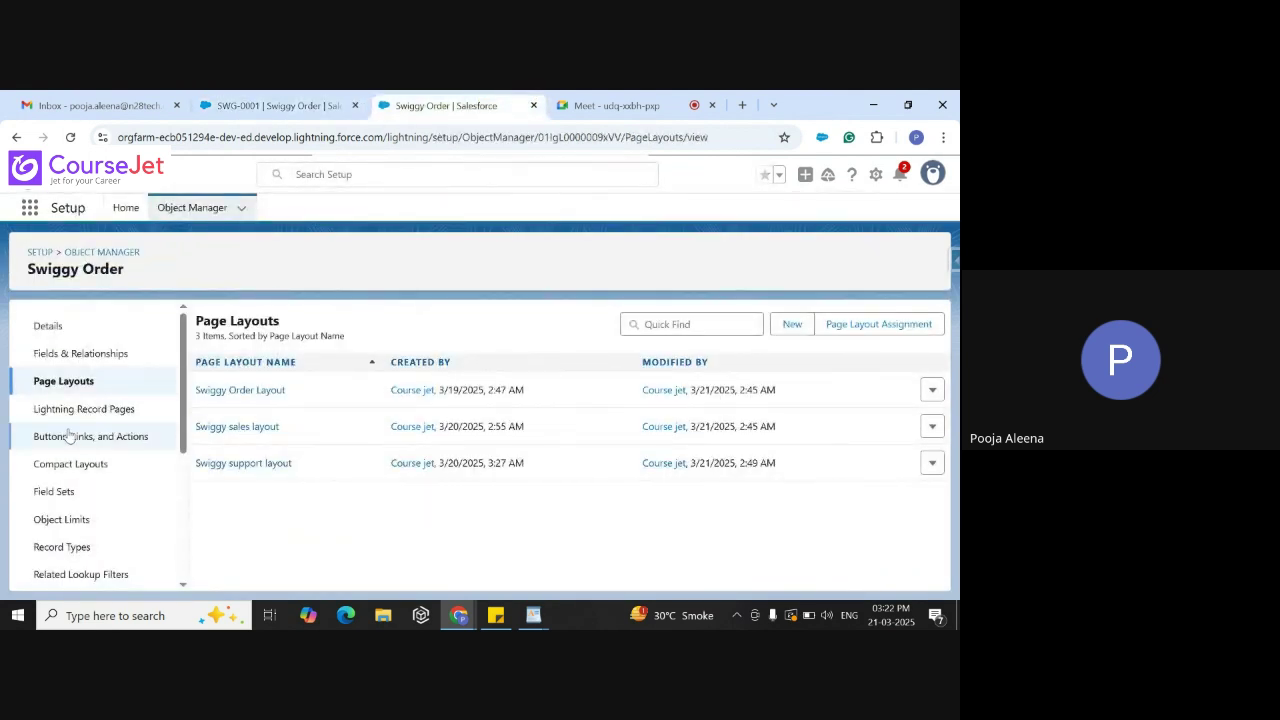
pyautogui.click(95, 354)
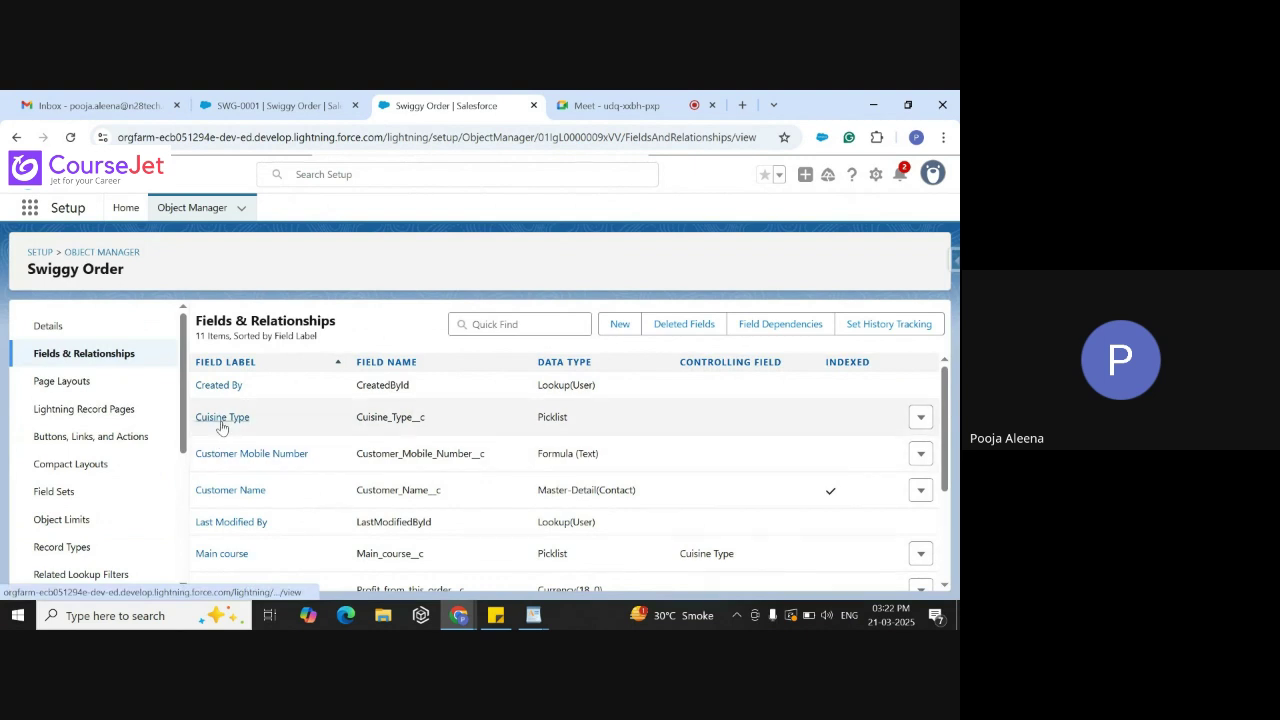
pyautogui.click(222, 420)
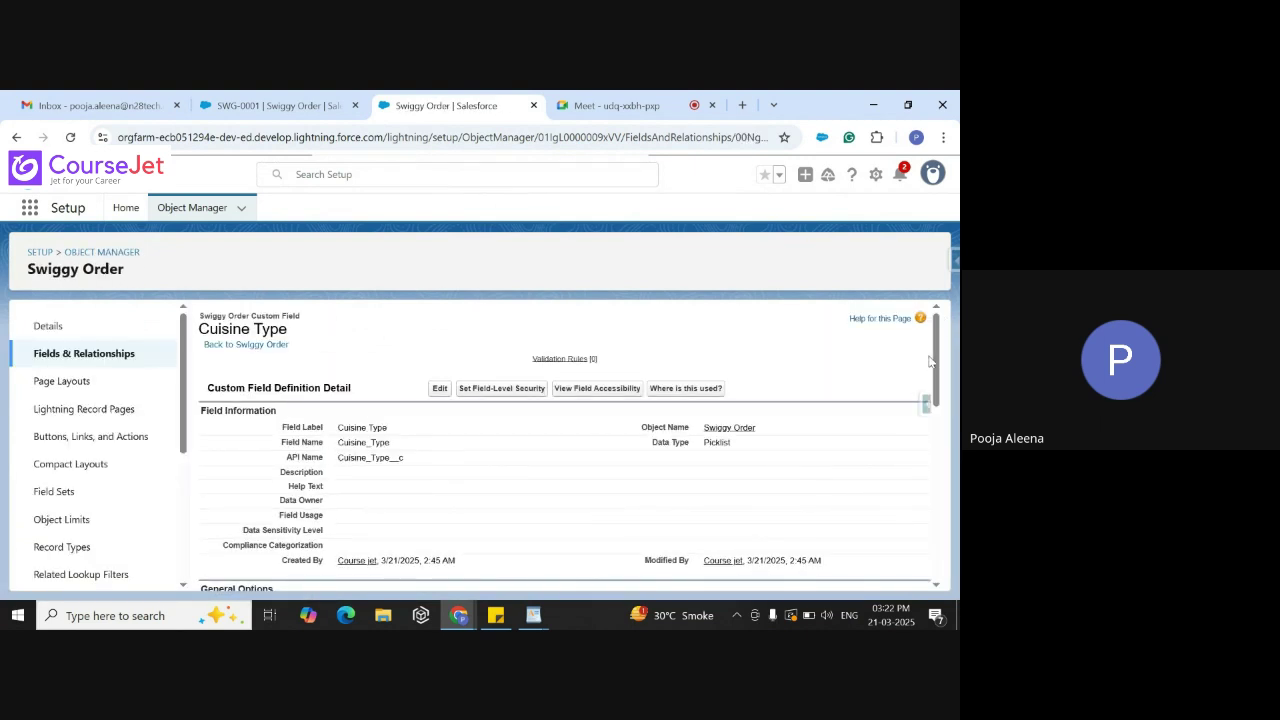
pyautogui.moveTo(935, 357); pyautogui.dragTo(925, 525)
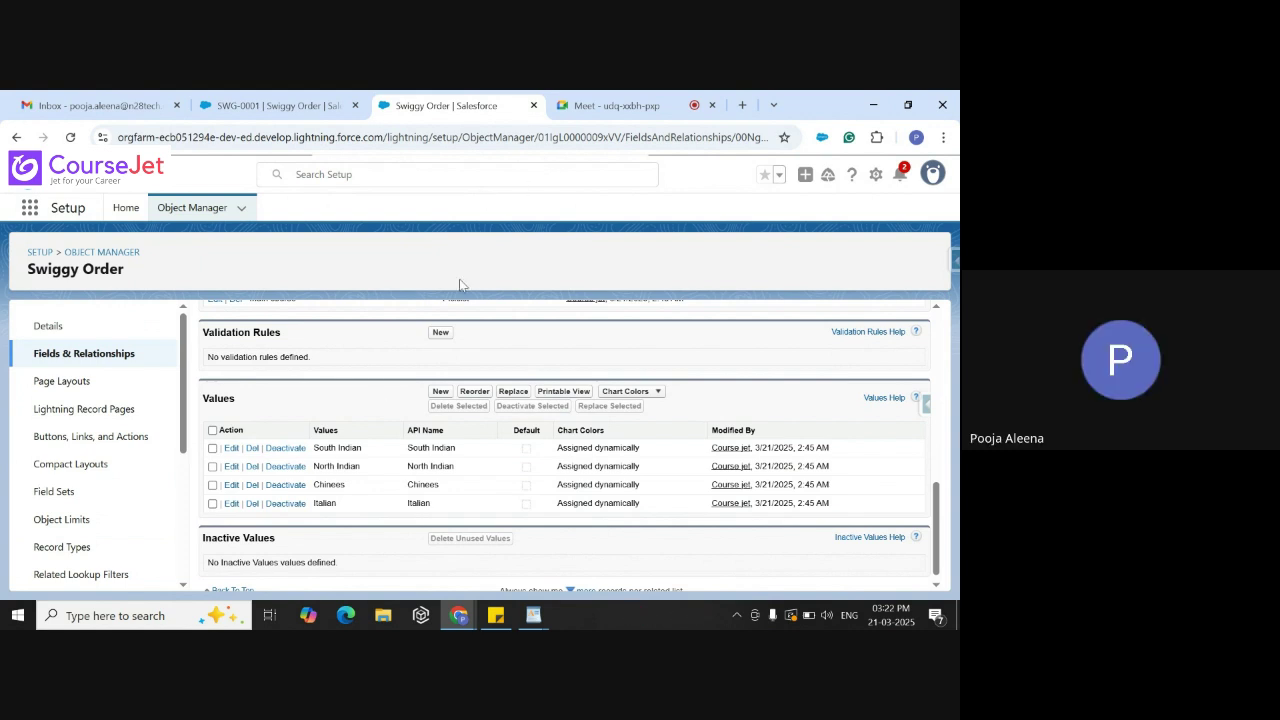
# Start a new validation rule on the Swiggy Order object
pyautogui.click(212, 209)
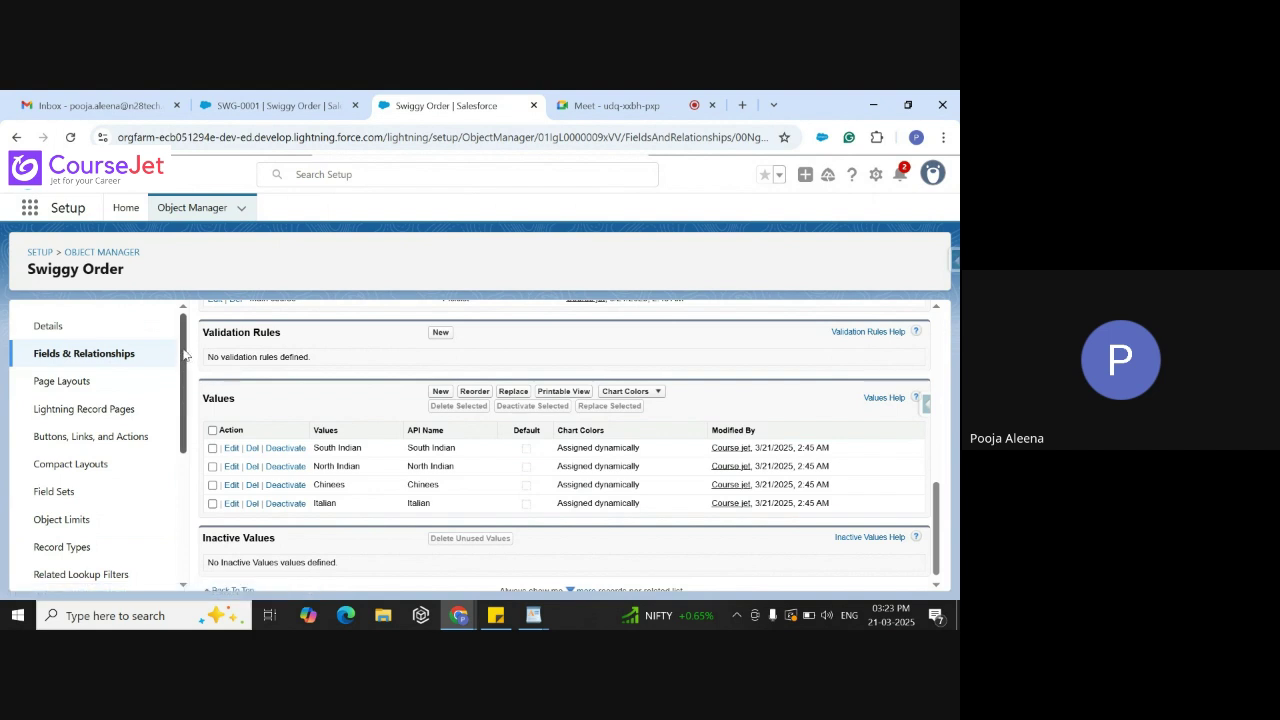
pyautogui.moveTo(184, 355); pyautogui.dragTo(167, 412)
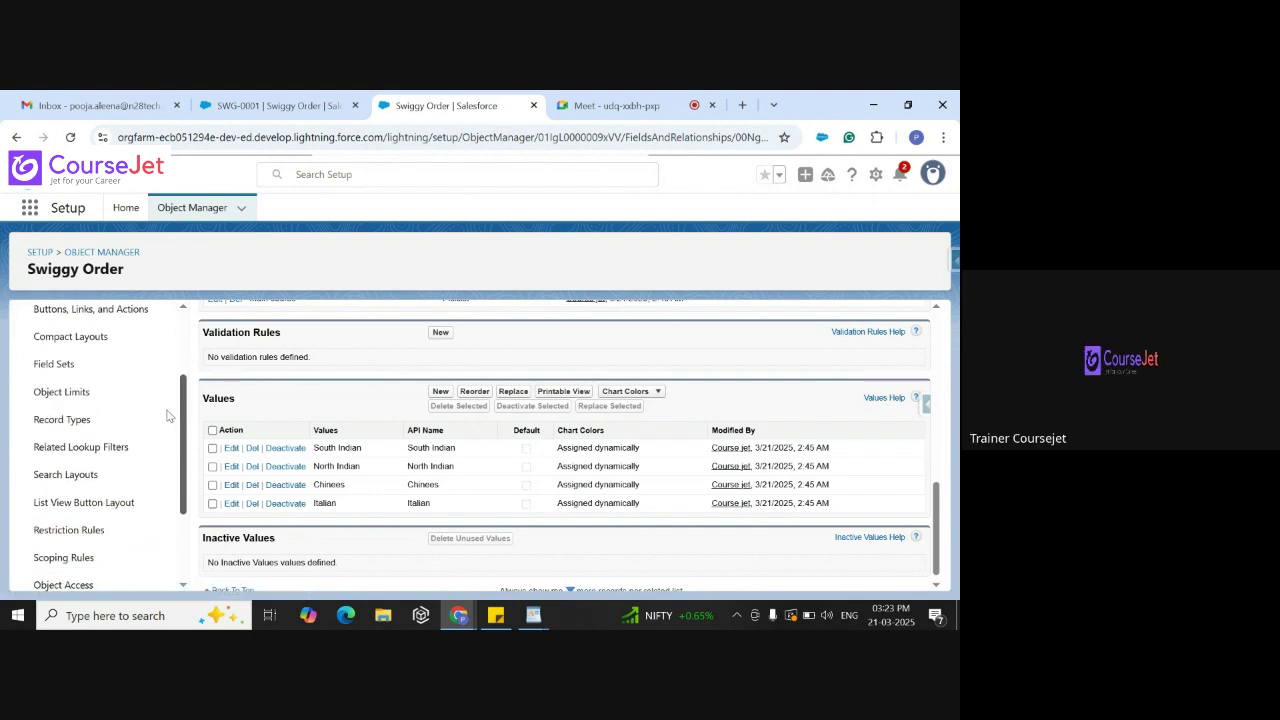
pyautogui.scroll(-2, 167, 418)
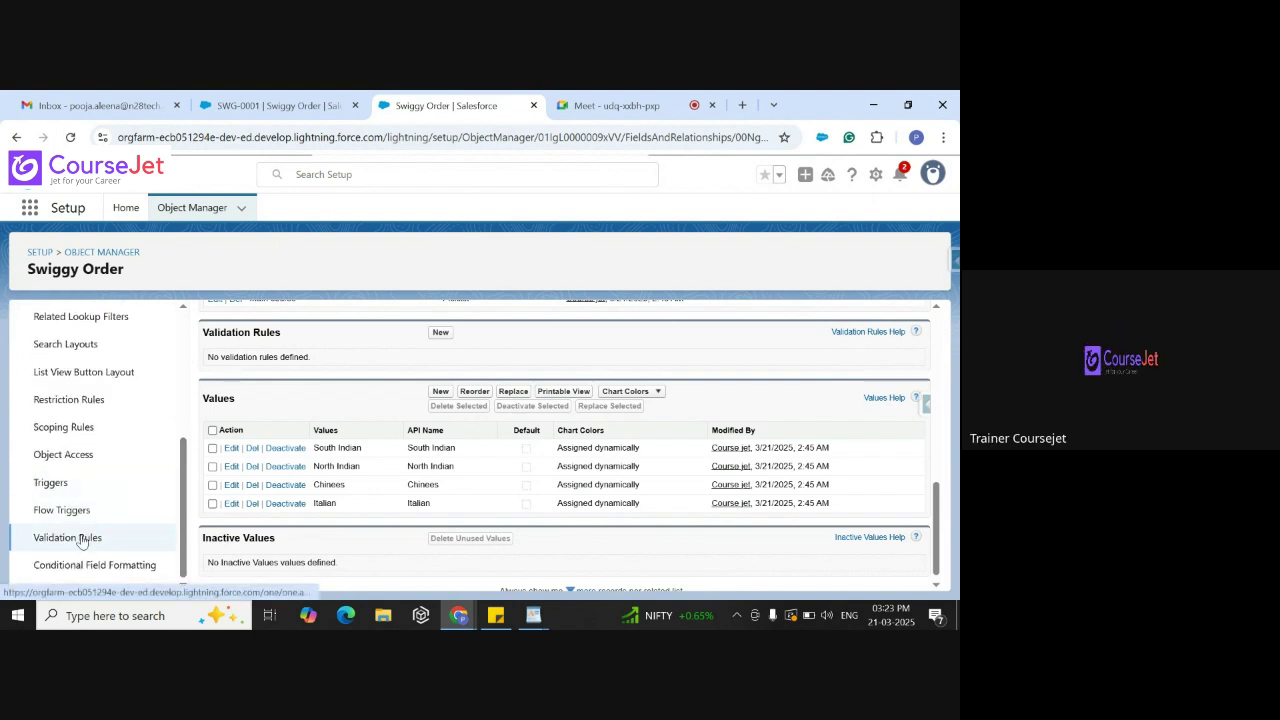
pyautogui.click(80, 541)
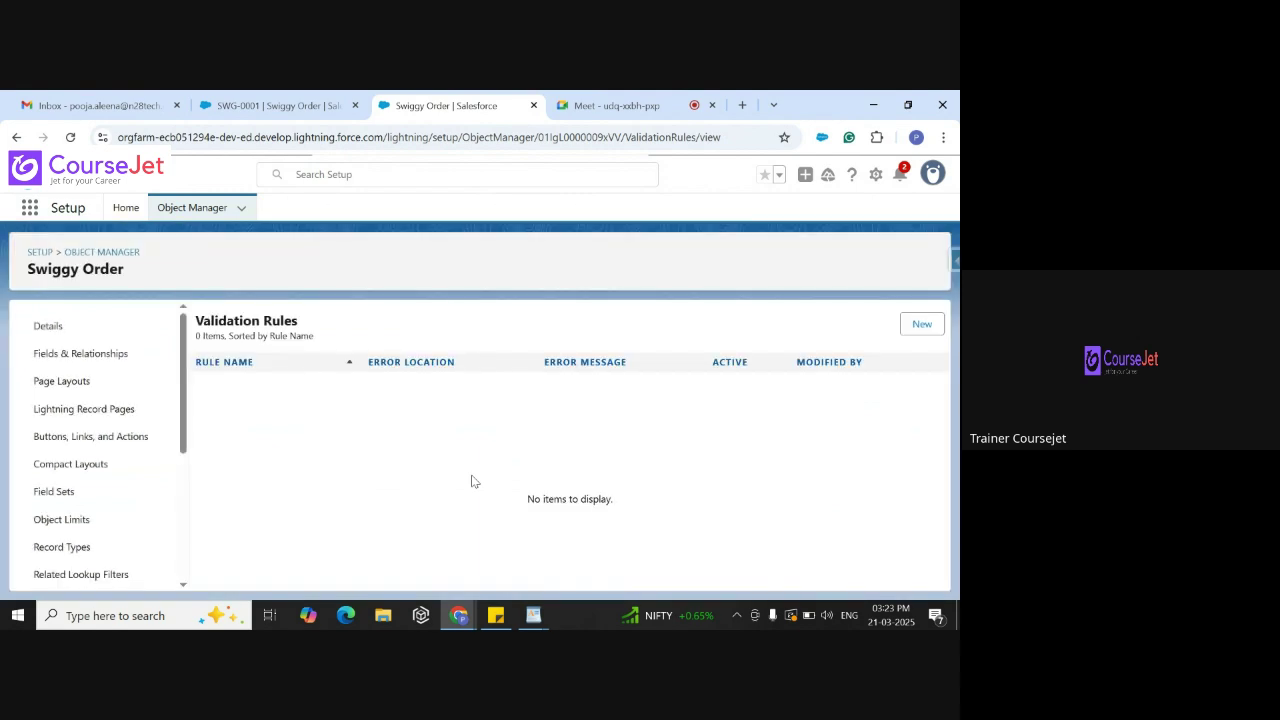
pyautogui.click(921, 324)
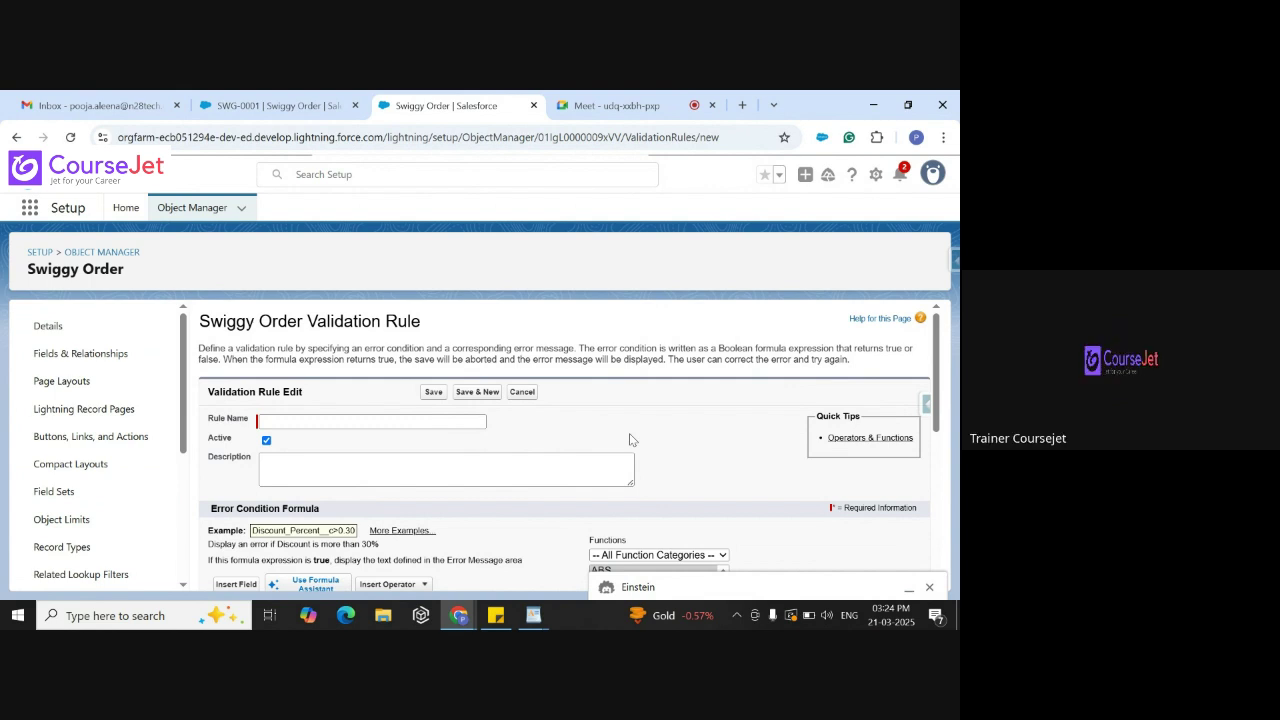
# Name the validation rule "Check Customer commission above 10"
pyautogui.click(364, 421)
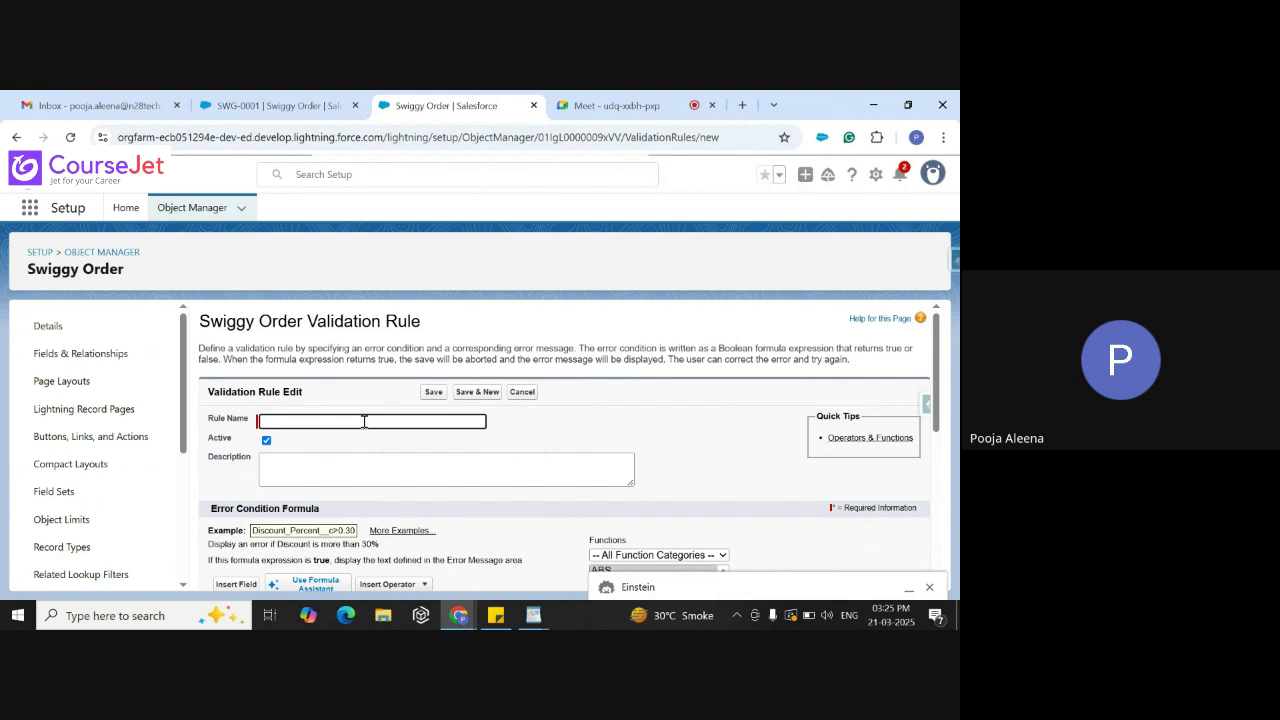
pyautogui.write('Check Customer con')
pyautogui.press('BackSpace')
pyautogui.write('mission')
pyautogui.rightClick(363, 421)
pyautogui.click(420, 287)
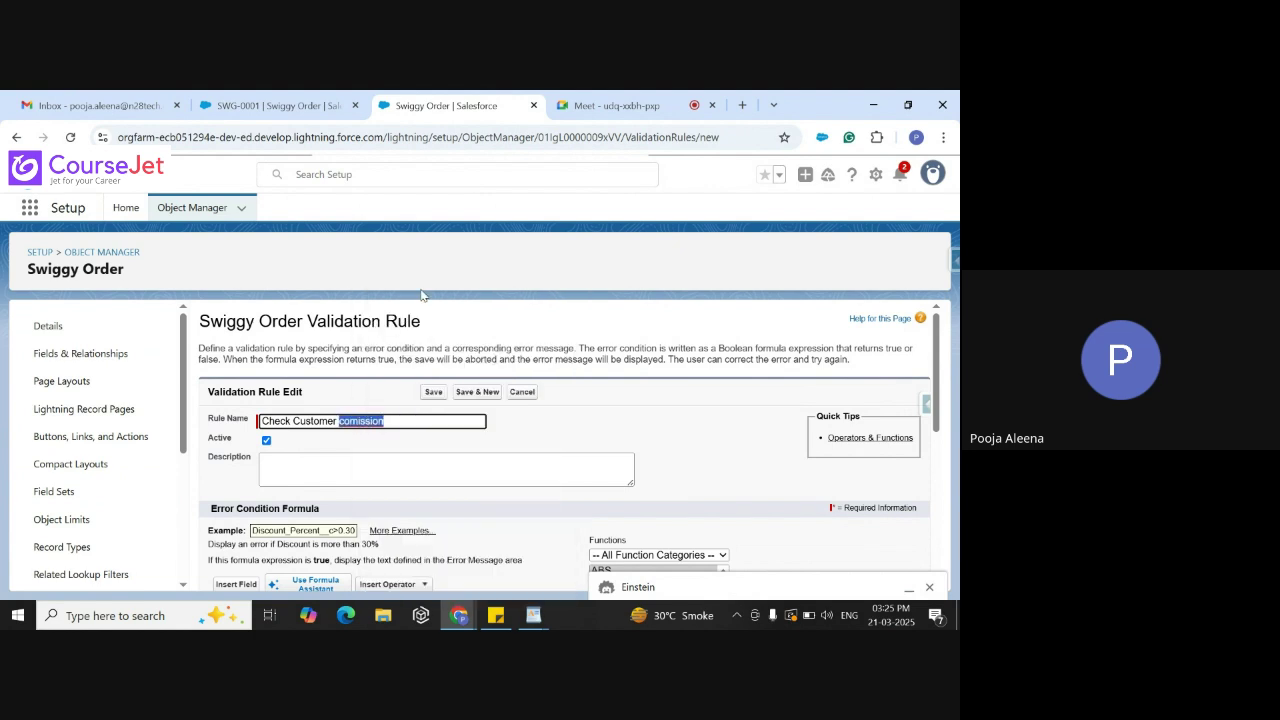
pyautogui.write('above')
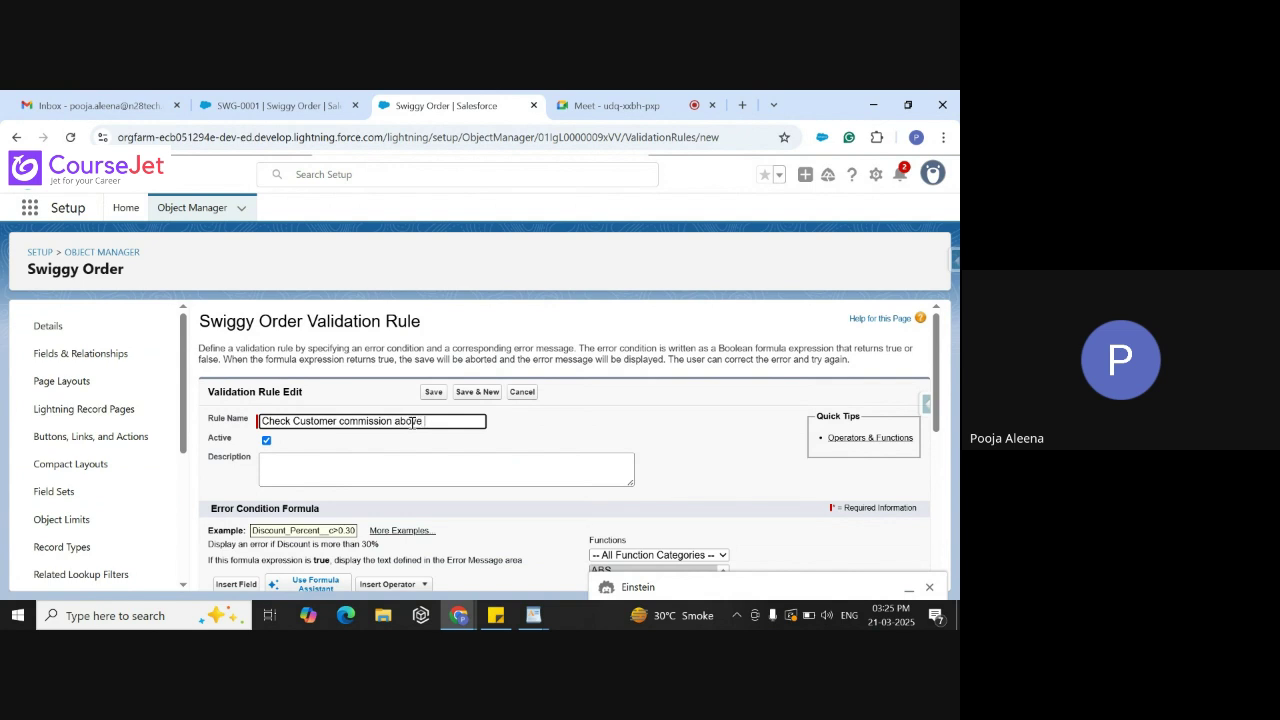
pyautogui.write(' 10 perc')
pyautogui.press('BackSpace')
pyautogui.press('BackSpace')
pyautogui.press('BackSpace')
pyautogui.press('BackSpace')
pyautogui.press('BackSpace')
# Build the error condition formula Restaurant_comission__c < 10 from the Restaurant comission field and the Less Than operator
pyautogui.moveTo(940, 352); pyautogui.dragTo(933, 436)
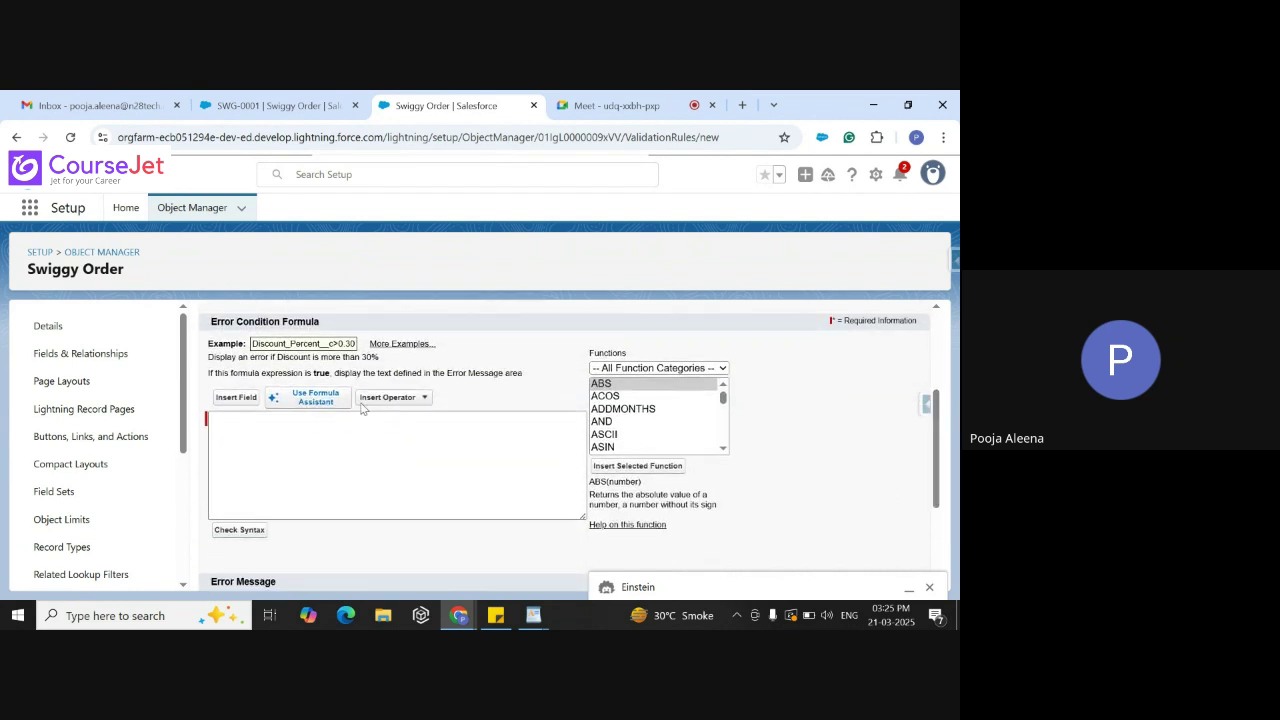
pyautogui.click(248, 401)
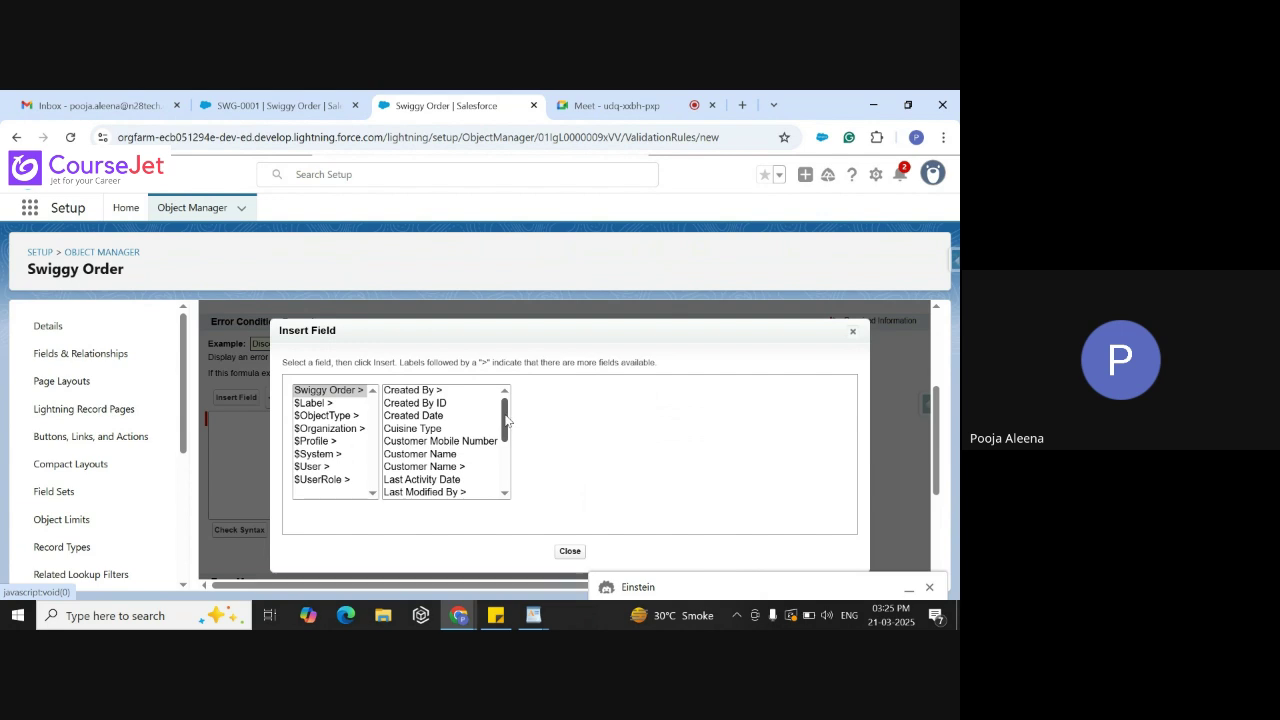
pyautogui.moveTo(506, 420); pyautogui.dragTo(504, 470)
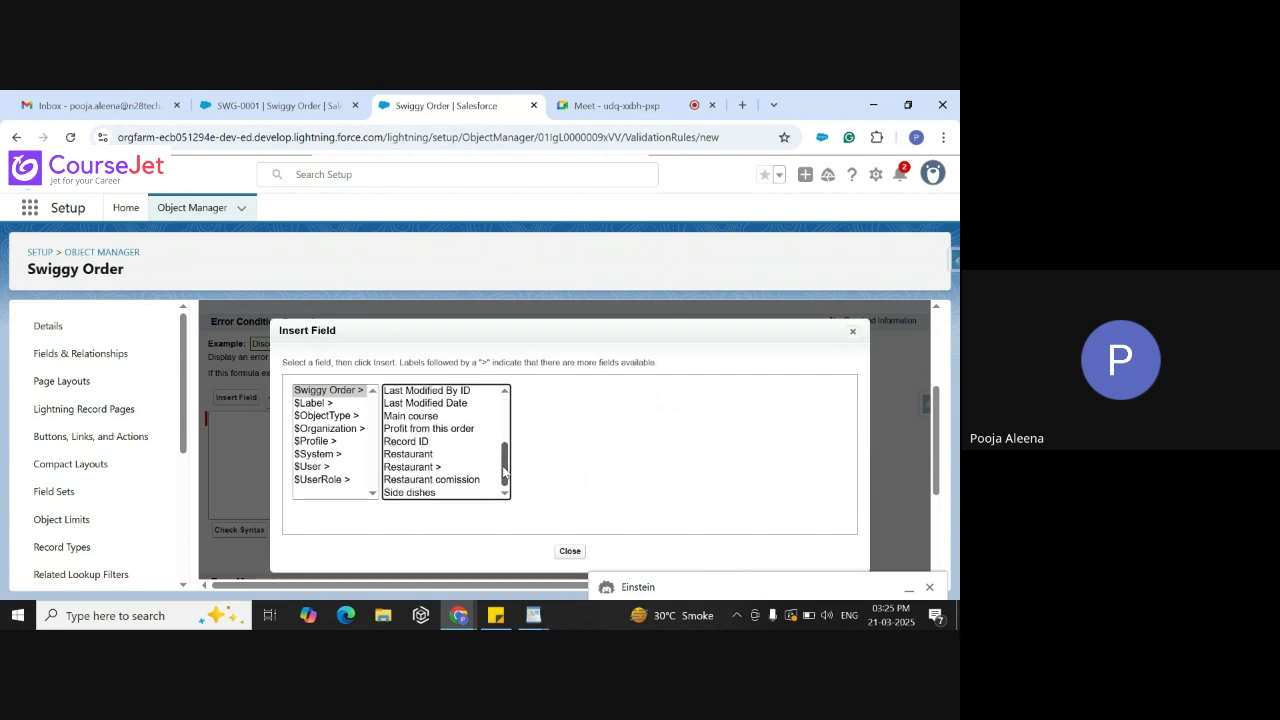
pyautogui.click(437, 480)
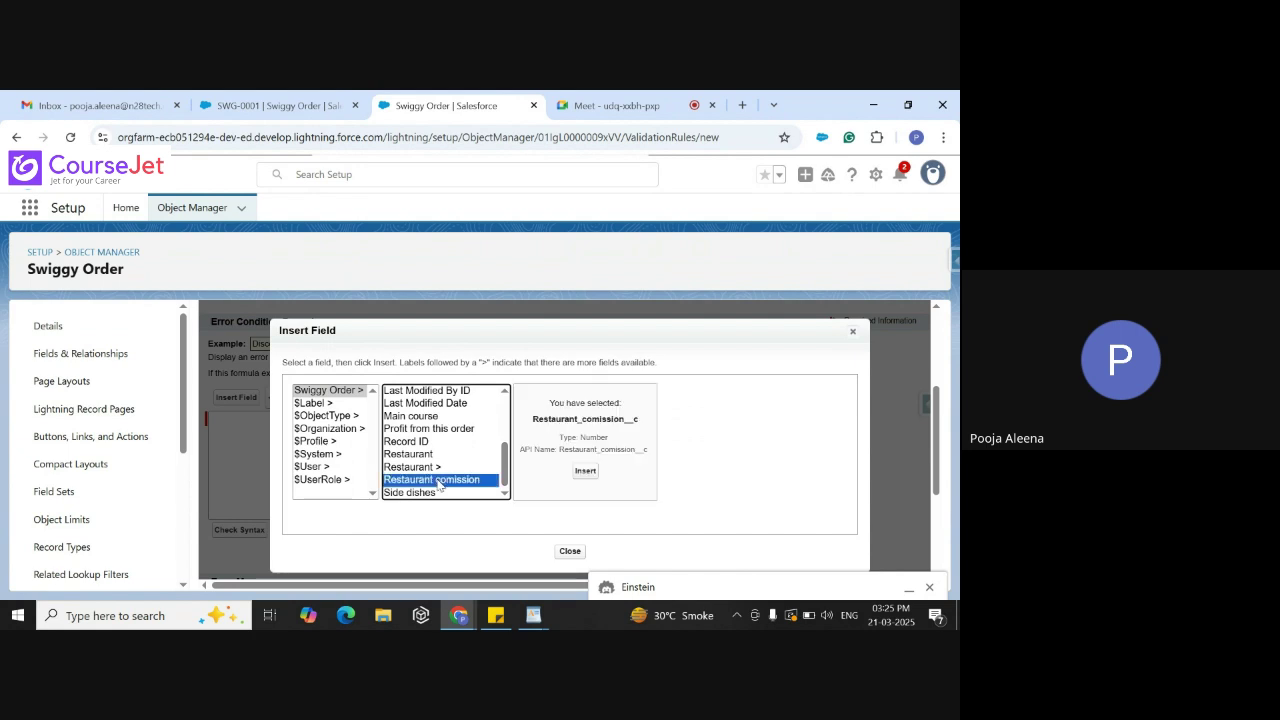
pyautogui.click(587, 478)
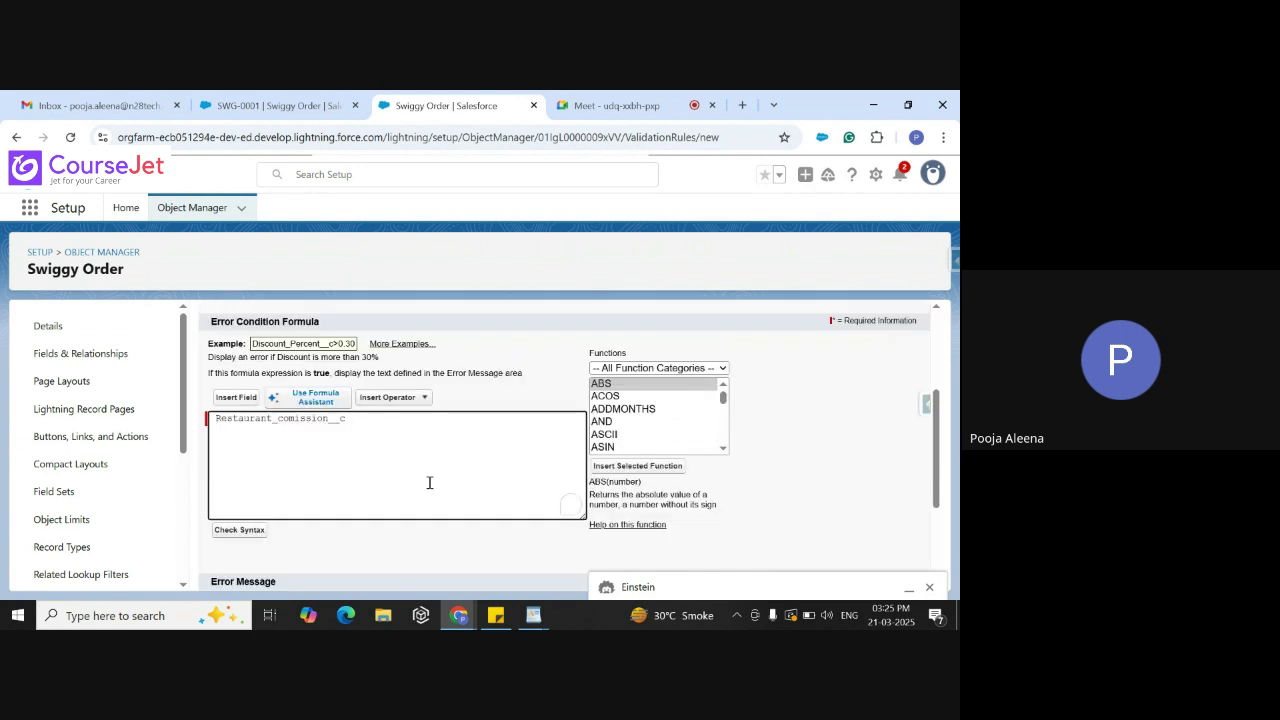
pyautogui.click(404, 400)
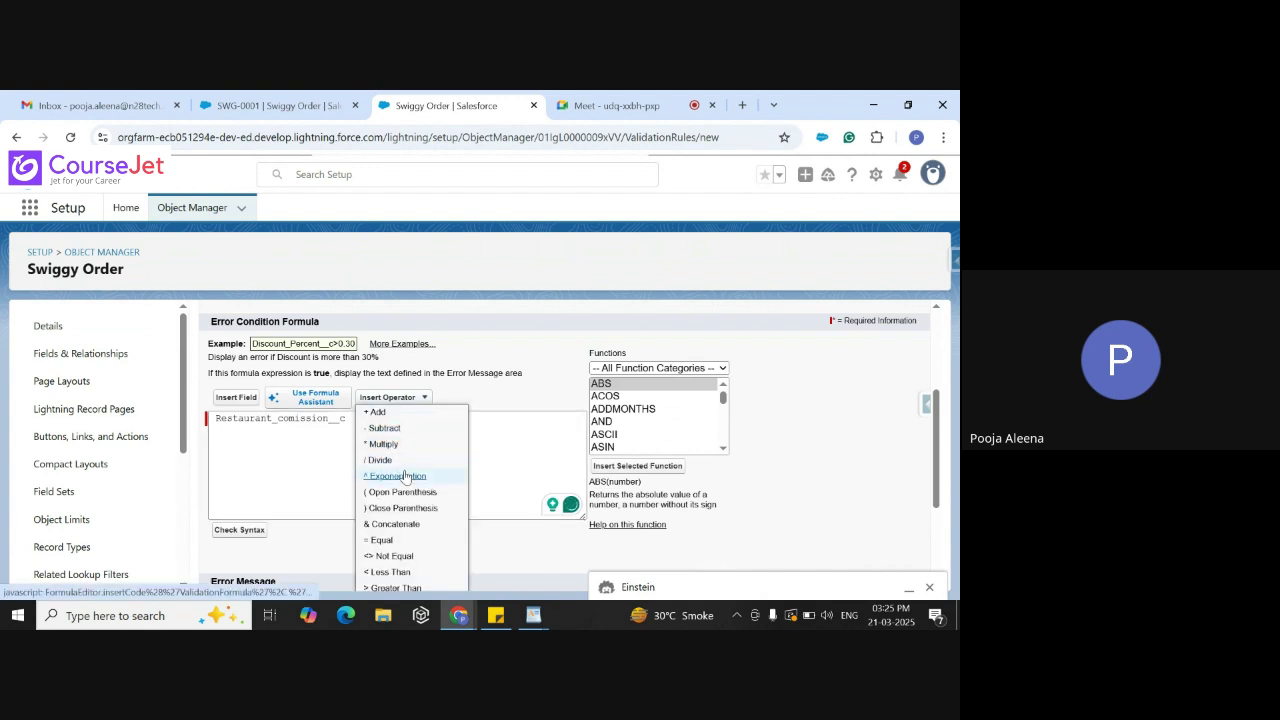
pyautogui.click(405, 572)
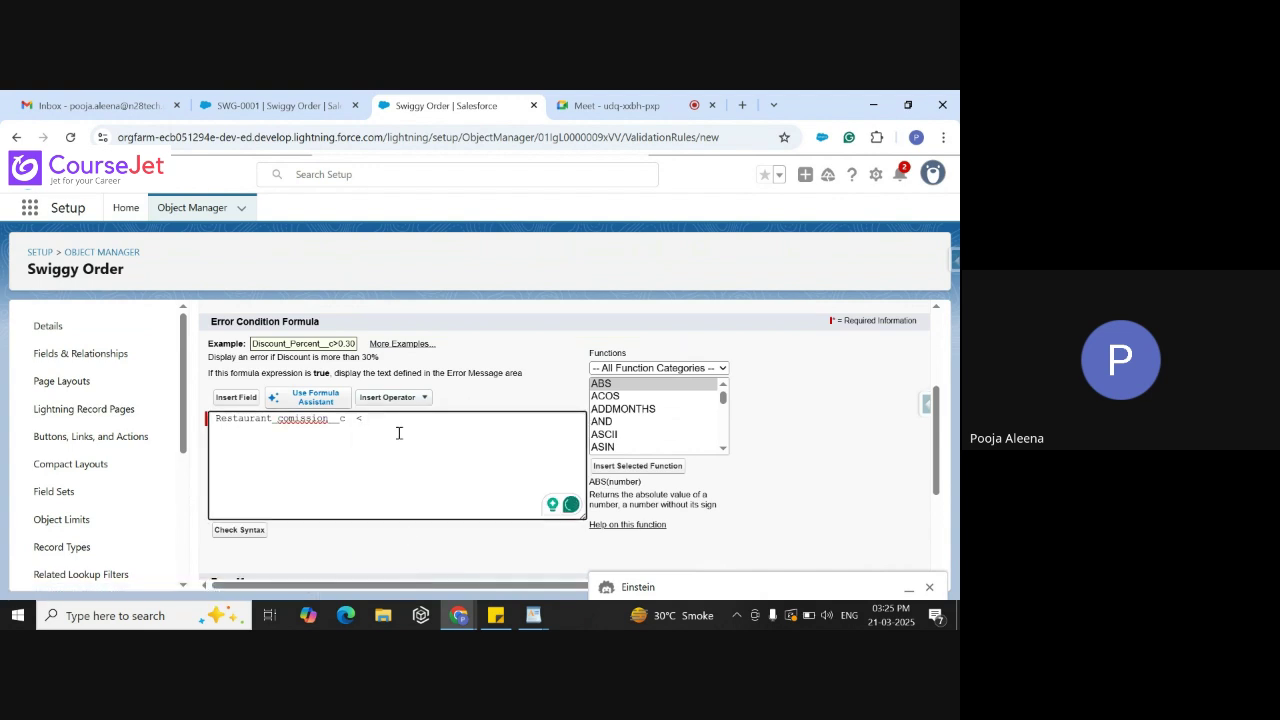
pyautogui.write('10')
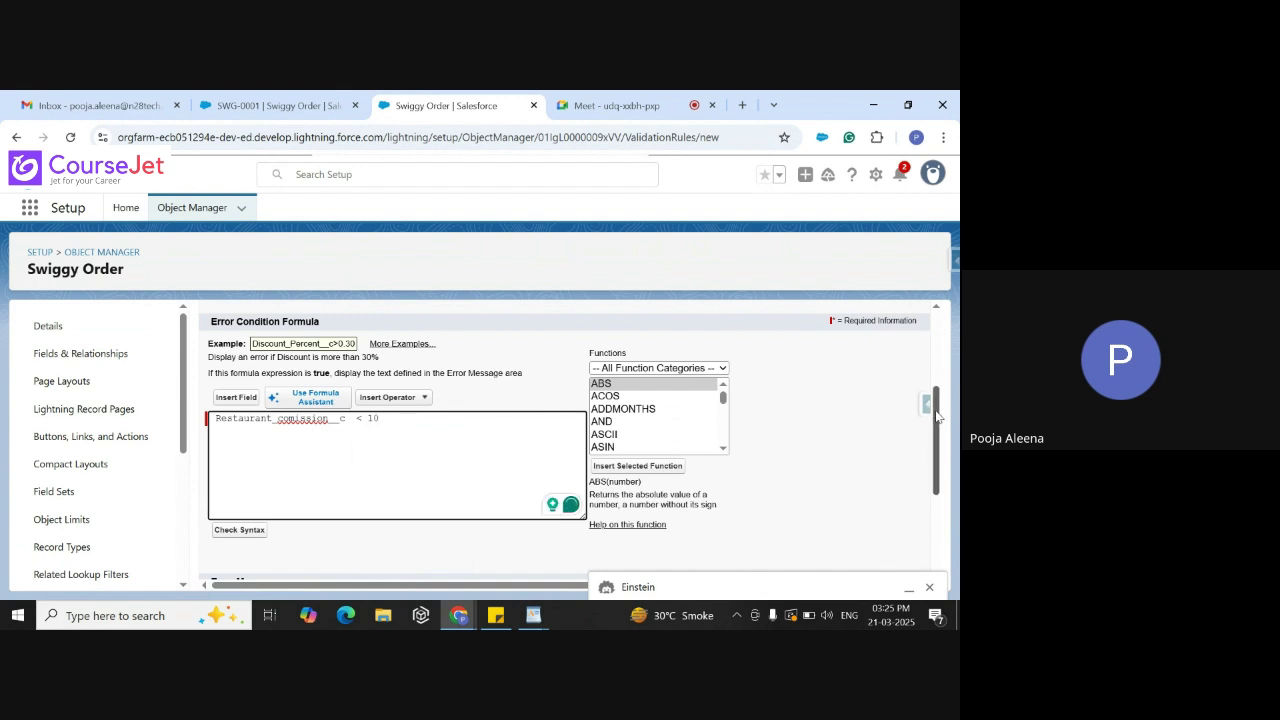
# Enter "Please Re consider the commission." as the validation rule's error message, correcting the spelling of commission
pyautogui.scroll(-3, 937, 416)
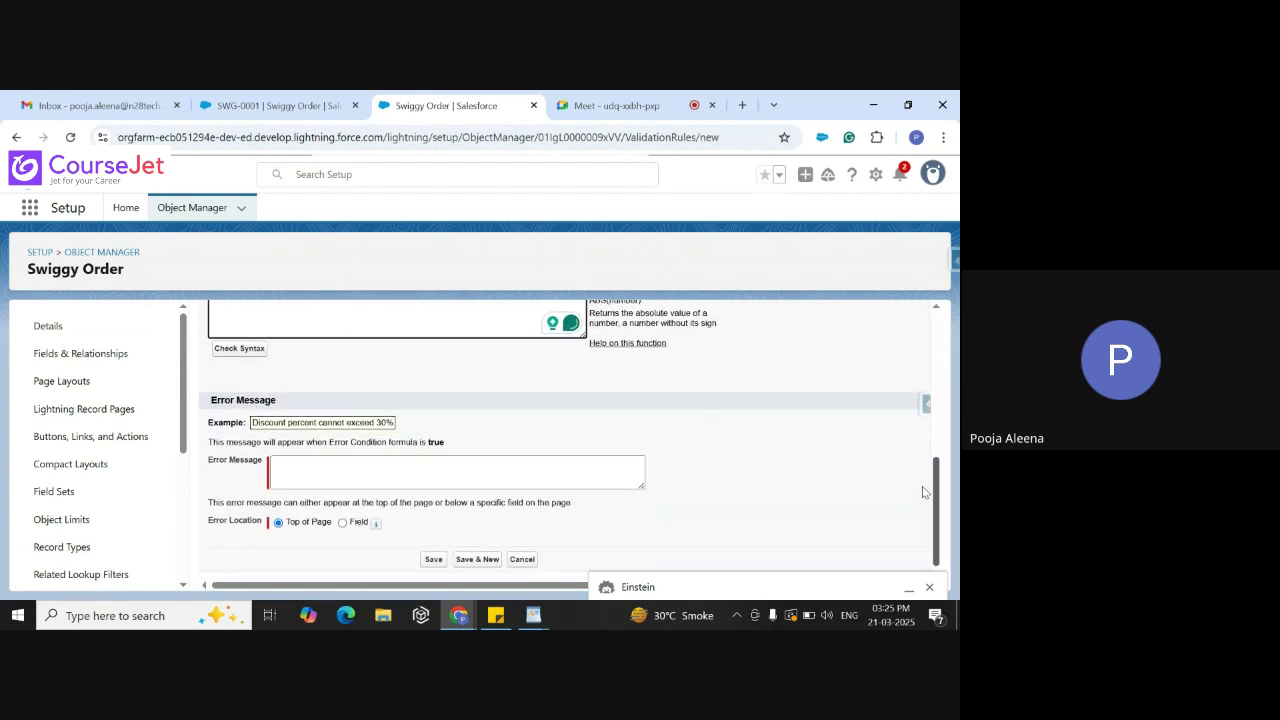
pyautogui.click(325, 480)
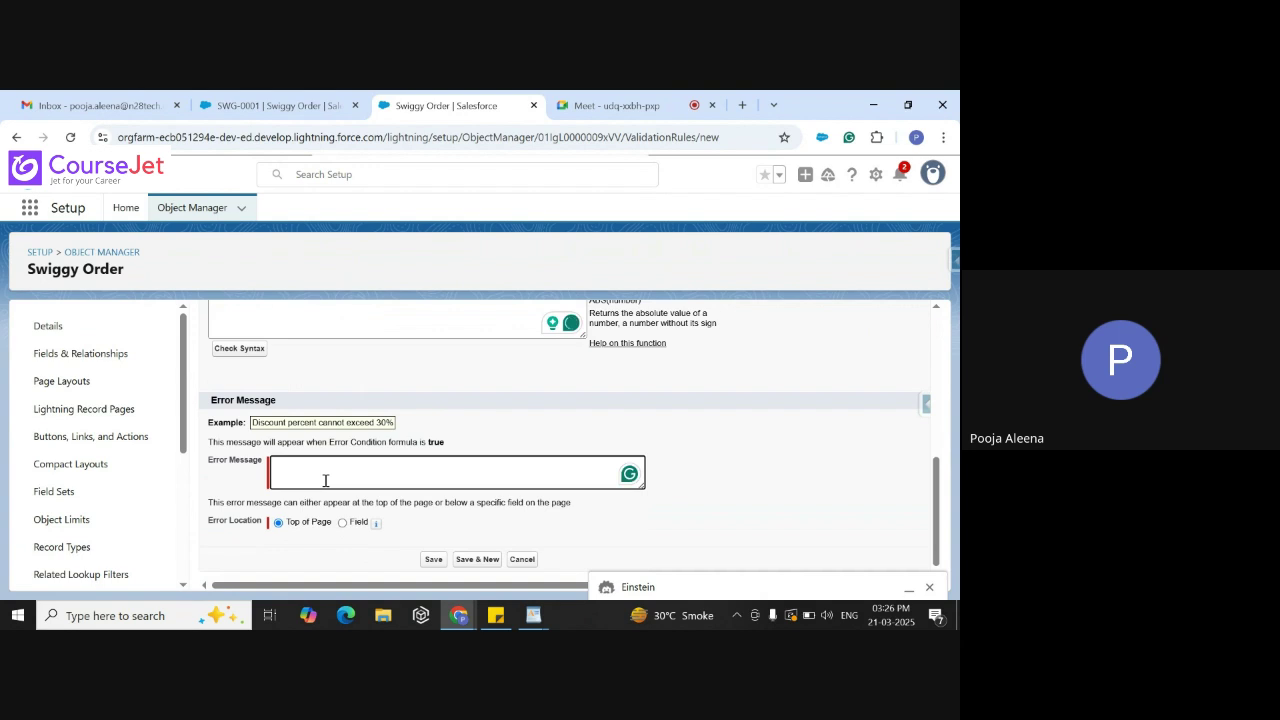
pyautogui.write('Please Re consider the commision.')
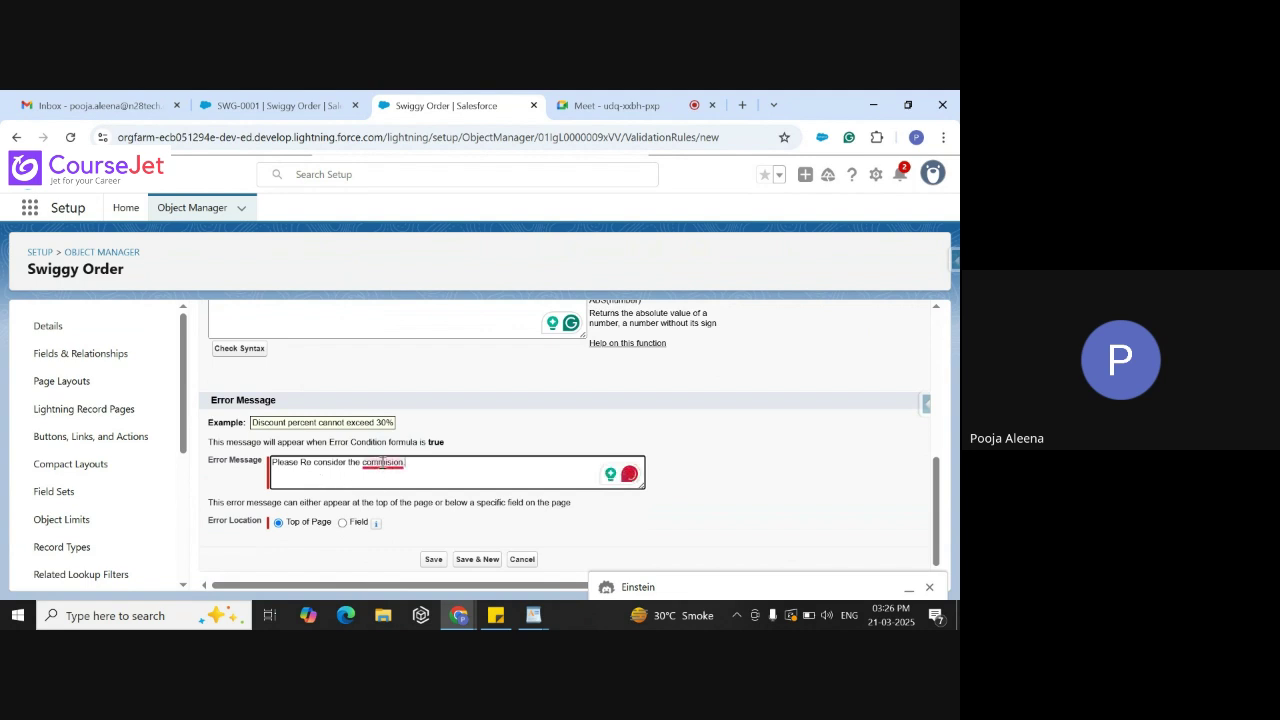
pyautogui.moveTo(382, 463)
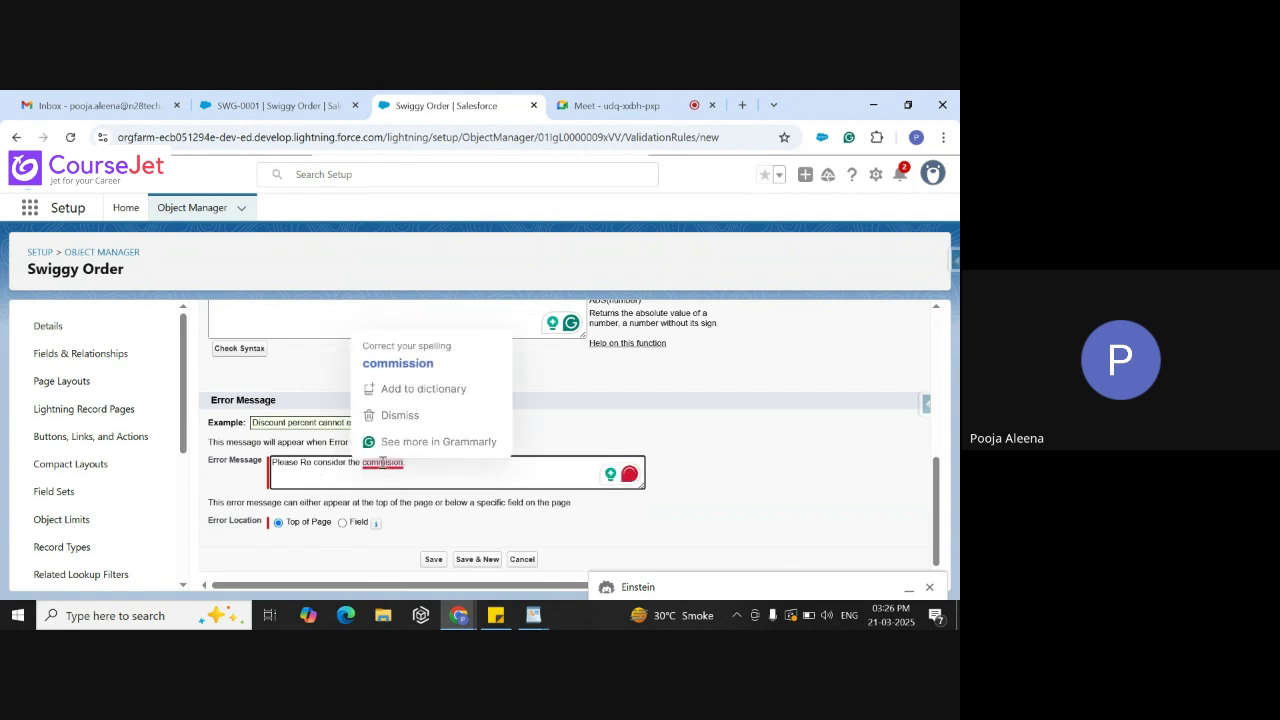
pyautogui.click(422, 360)
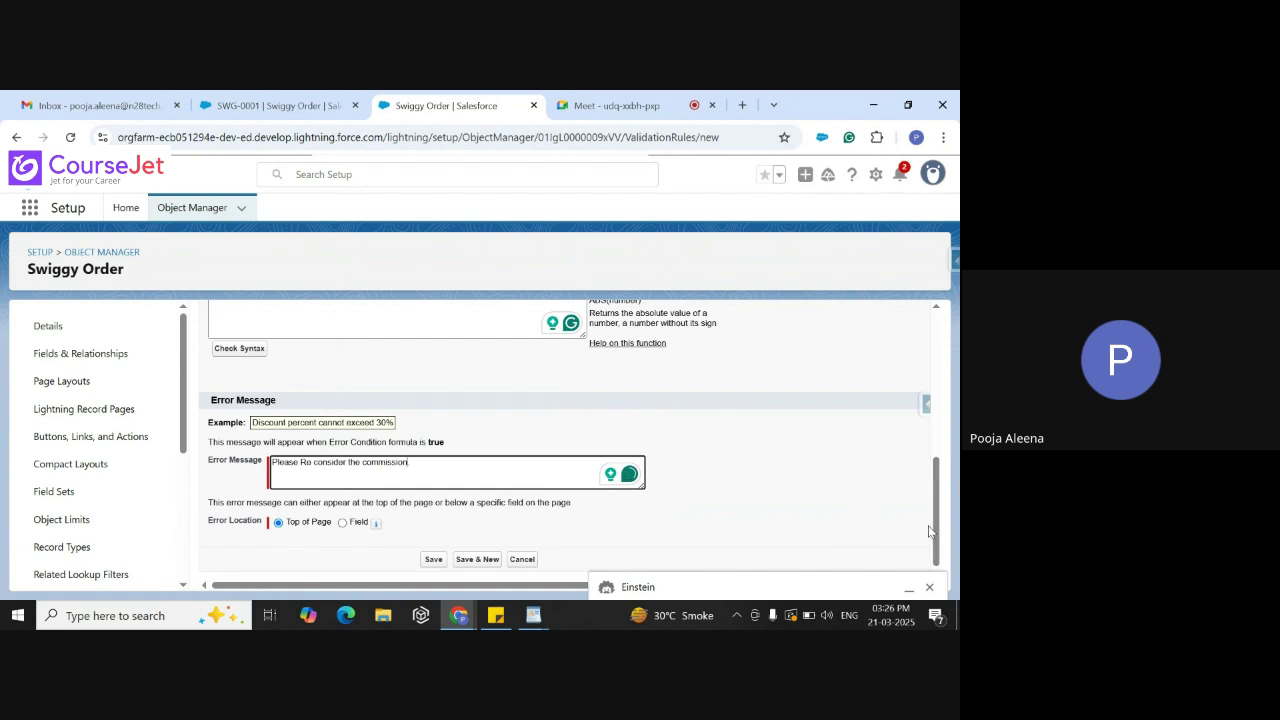
pyautogui.click(929, 587)
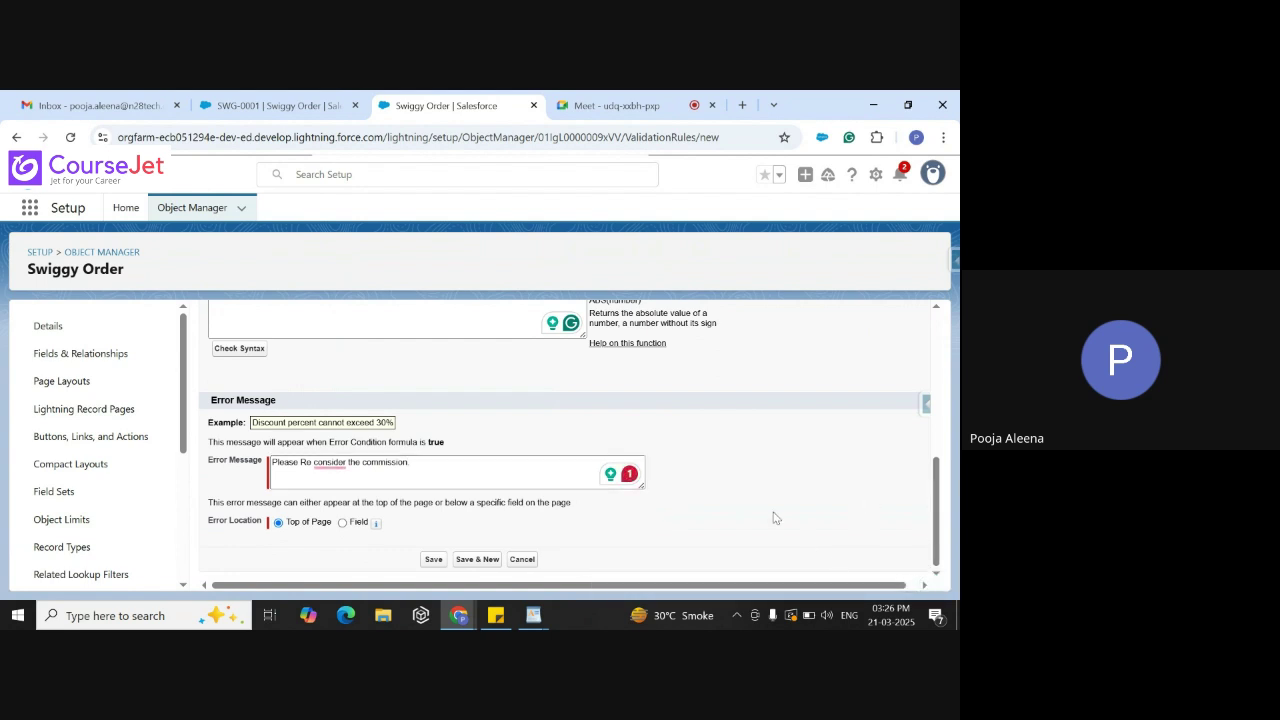
# Correct the error message wording to "Please reconsider the commission."
pyautogui.click(327, 462)
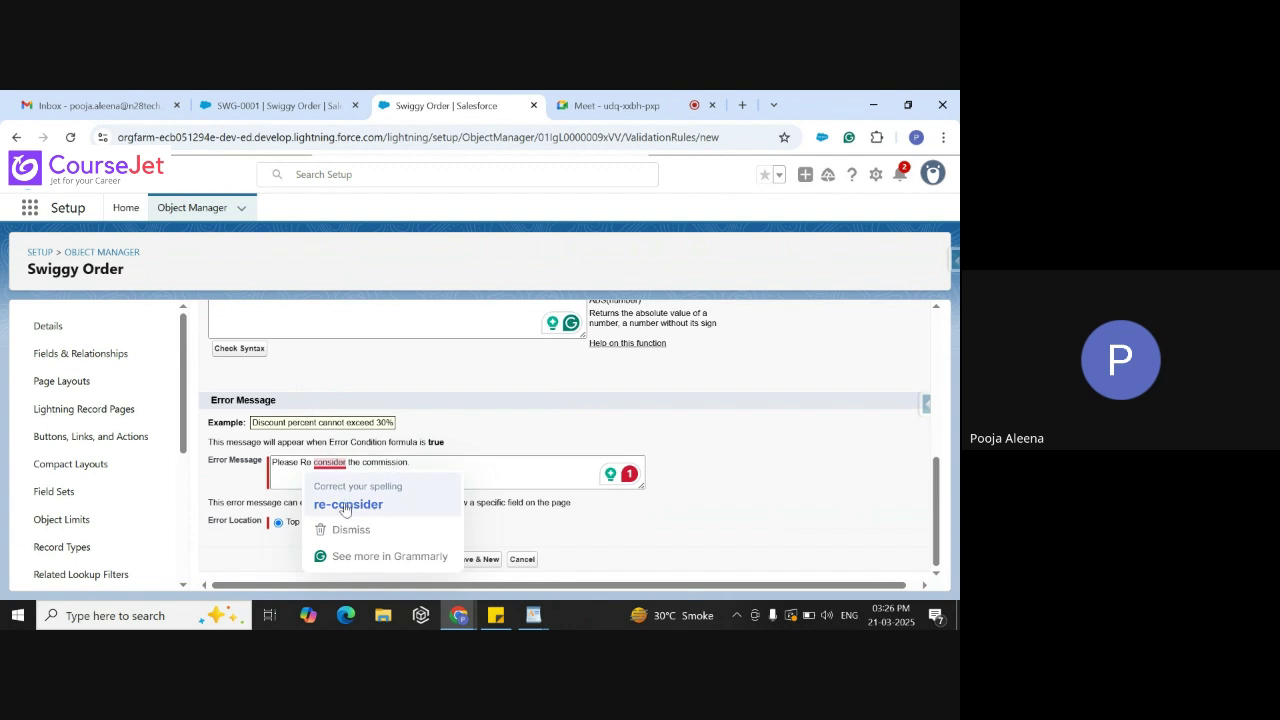
pyautogui.click(346, 505)
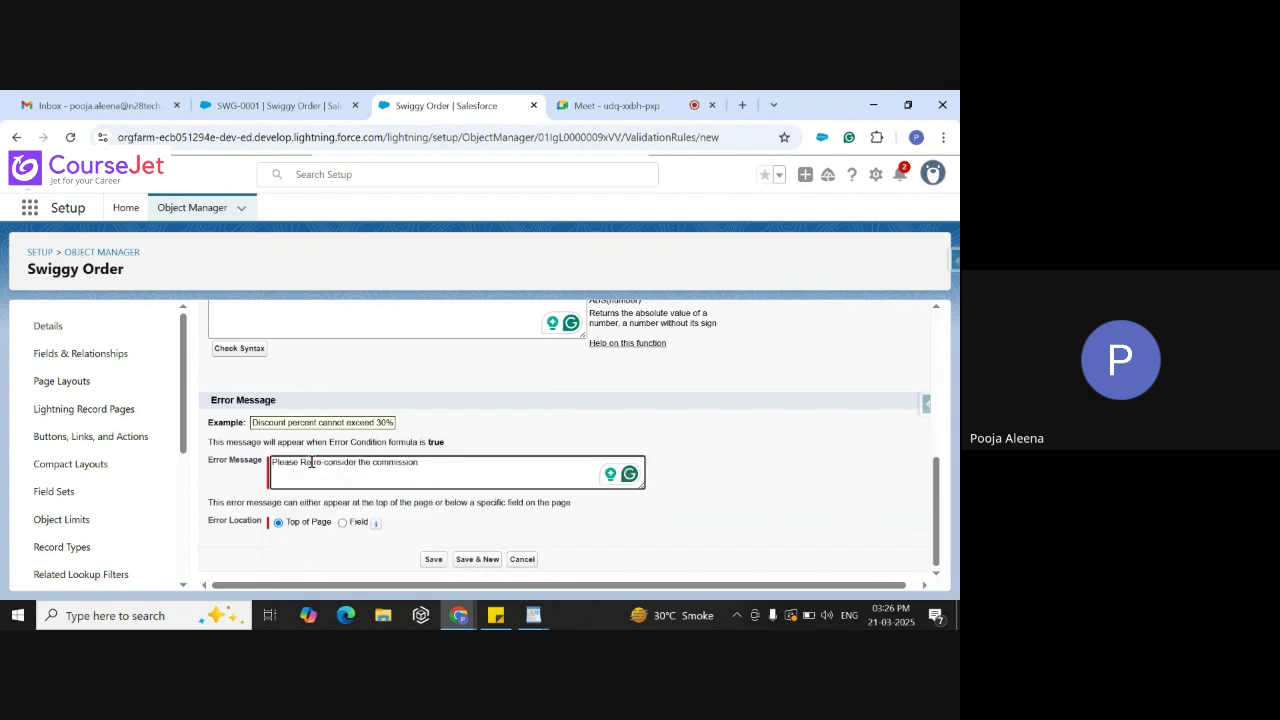
pyautogui.press('BackSpace')
pyautogui.press('BackSpace')
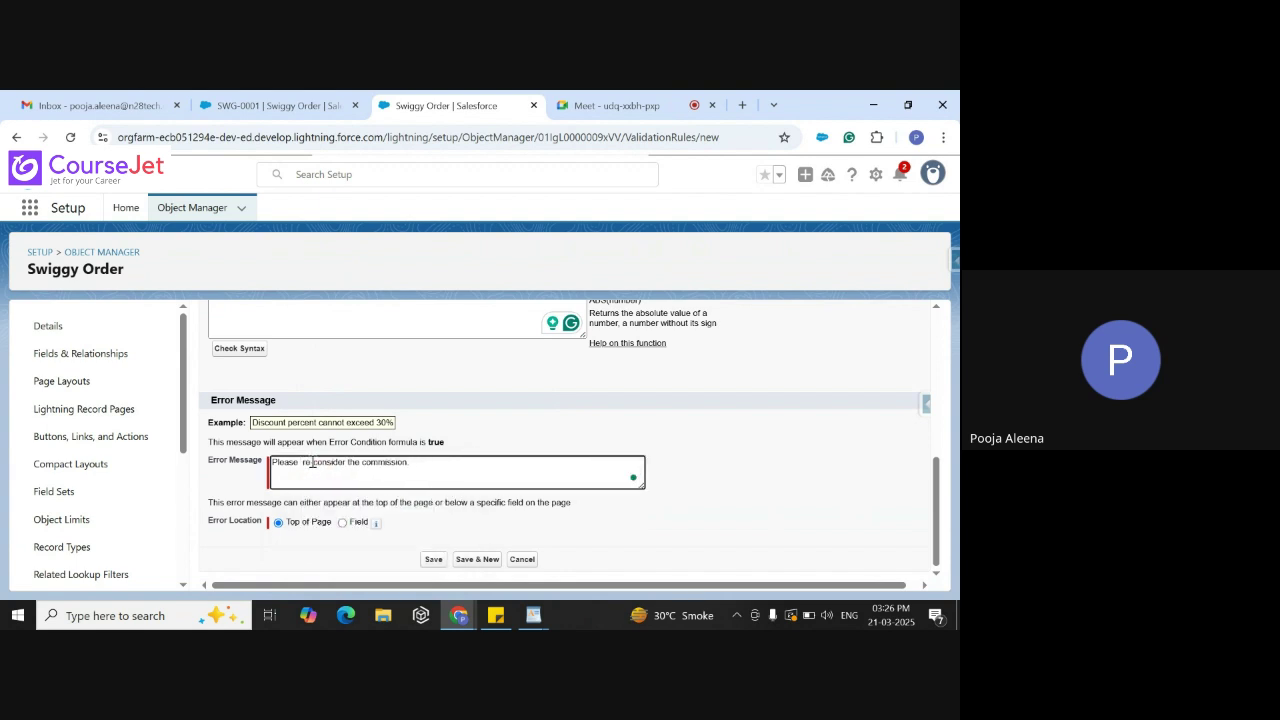
pyautogui.moveTo(302, 462)
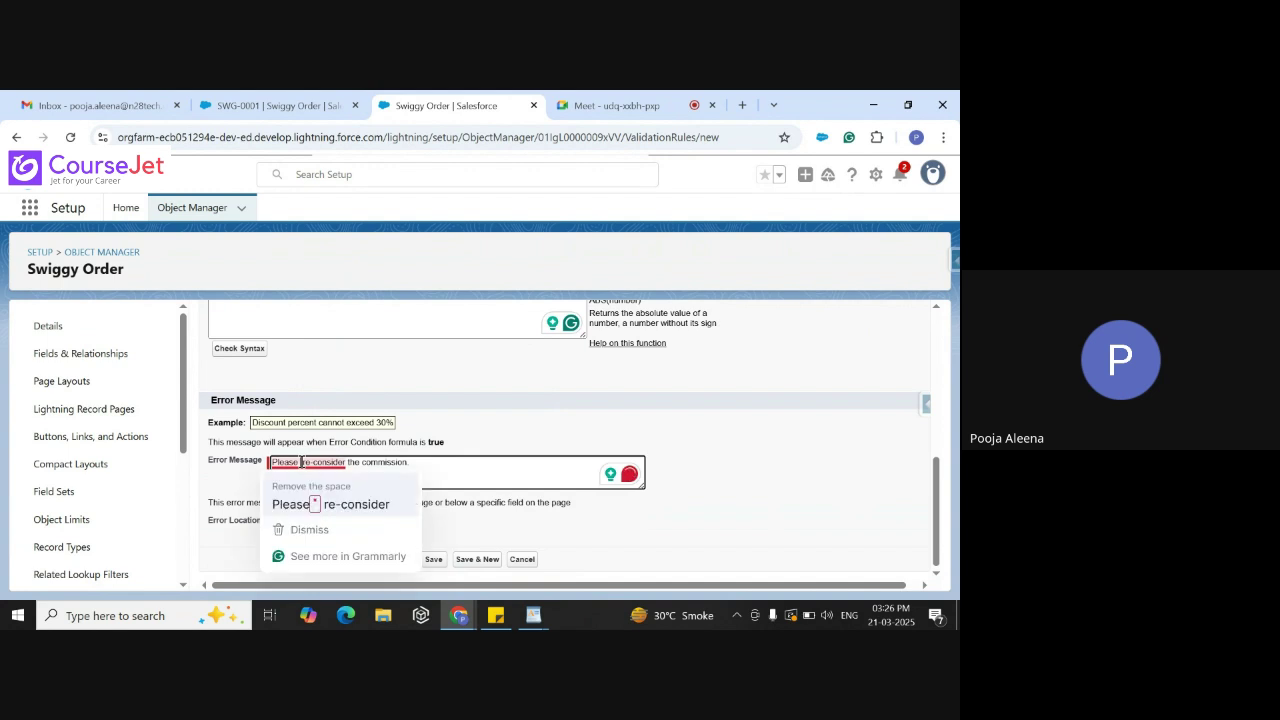
pyautogui.click(330, 504)
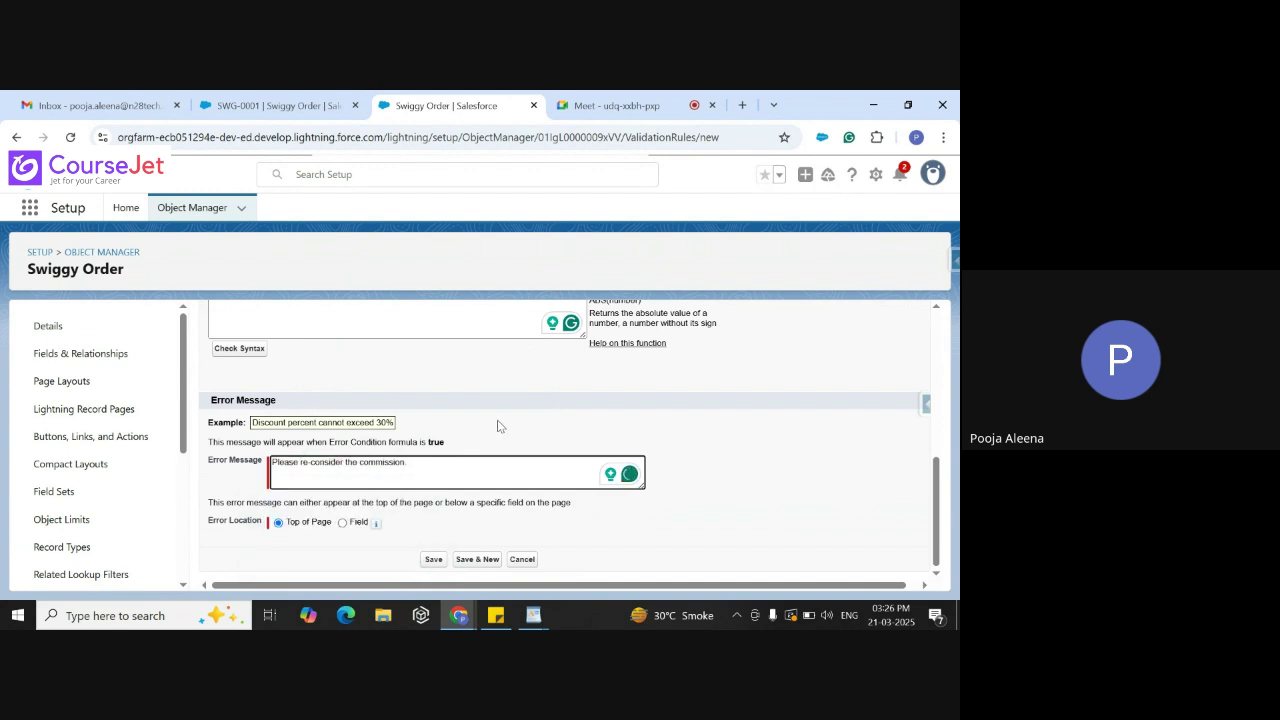
pyautogui.click(645, 106)
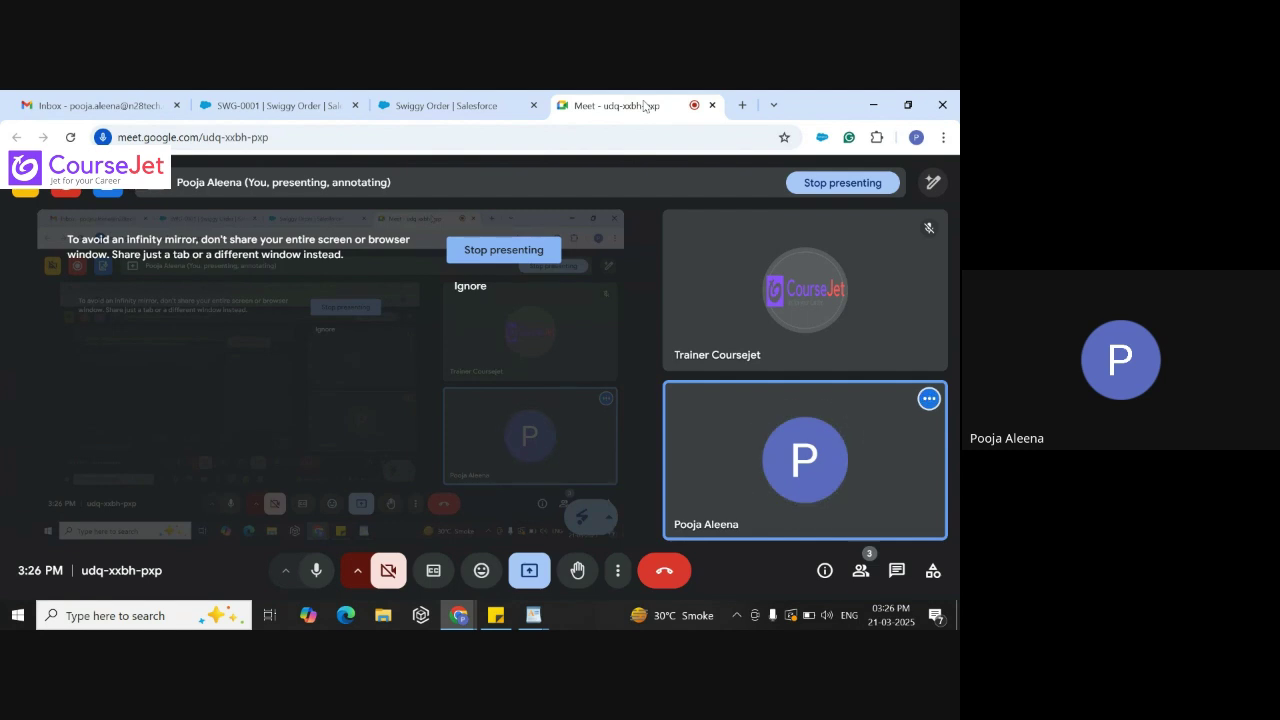
pyautogui.click(479, 97)
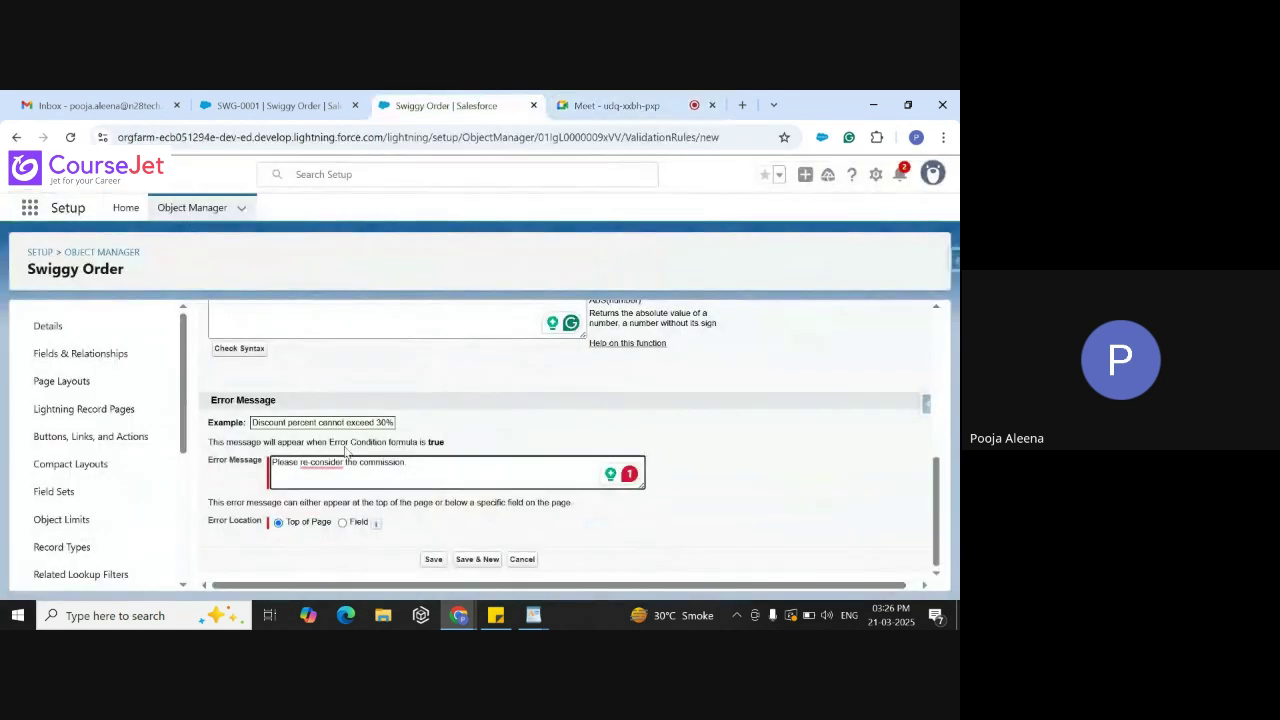
pyautogui.moveTo(316, 467)
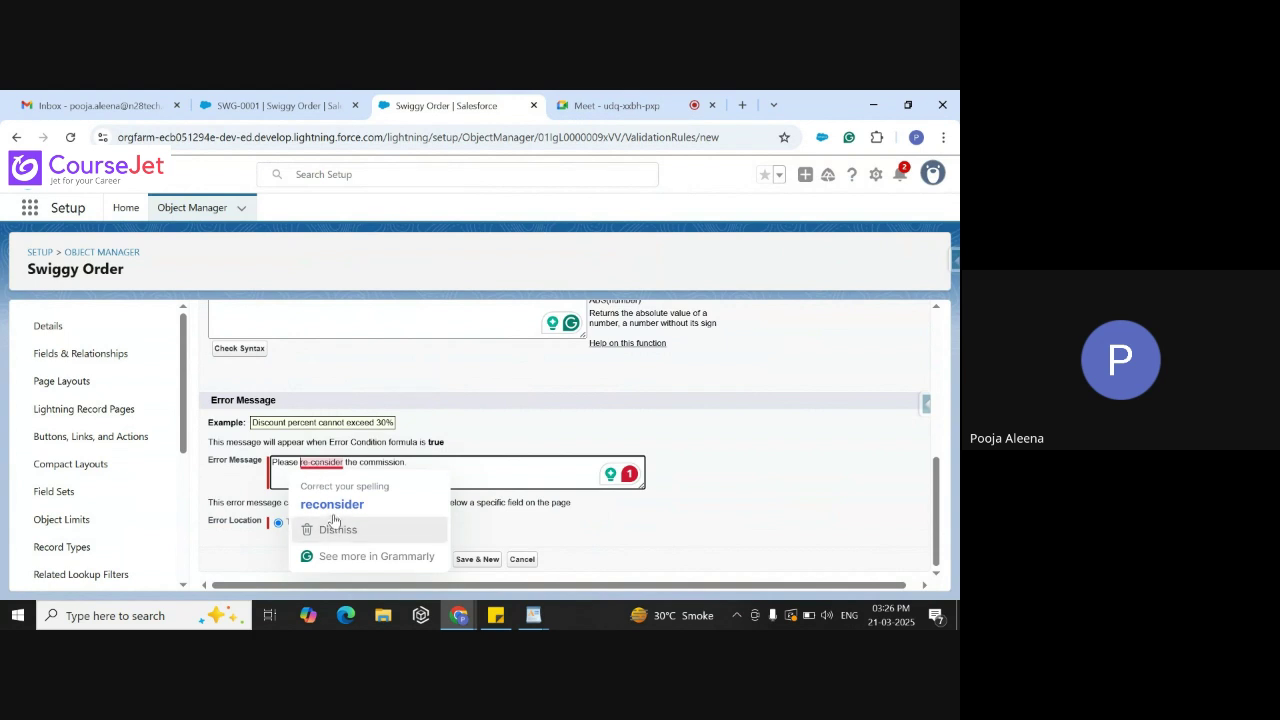
pyautogui.click(332, 504)
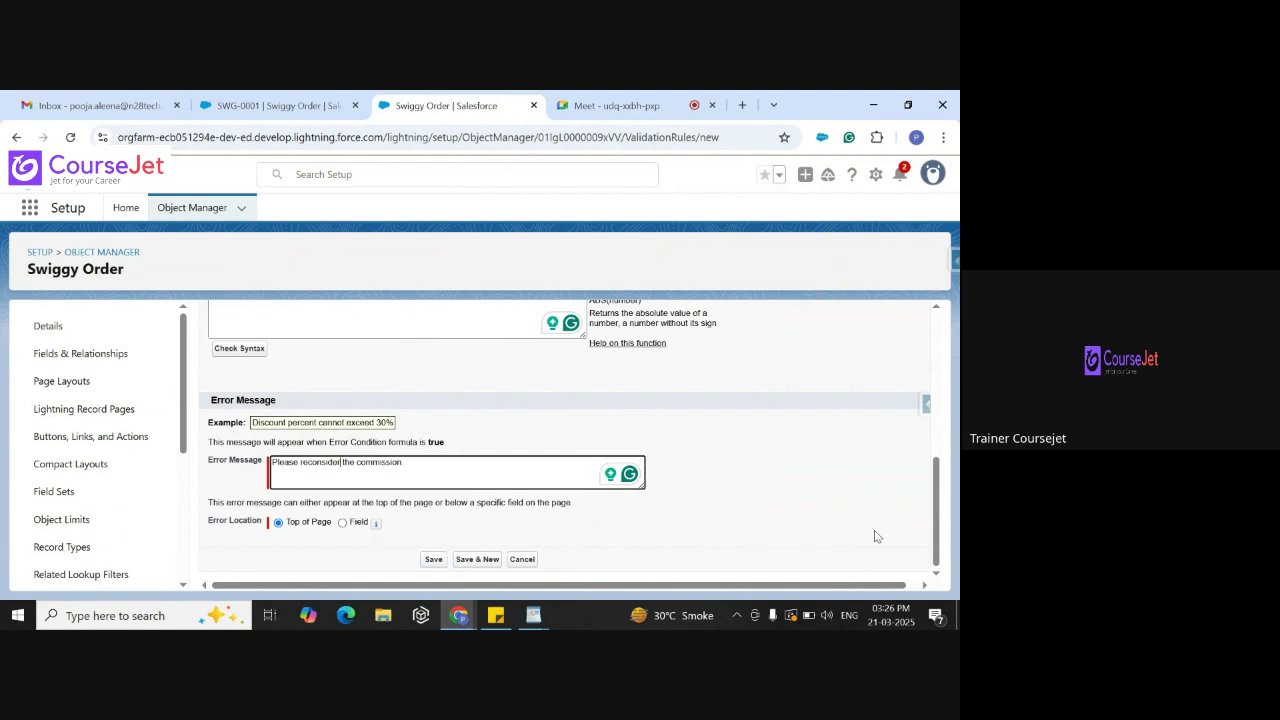
# Check the syntax of the error condition formula and save the validation rule with its error location at Top of Page
pyautogui.scroll(1, 937, 500)
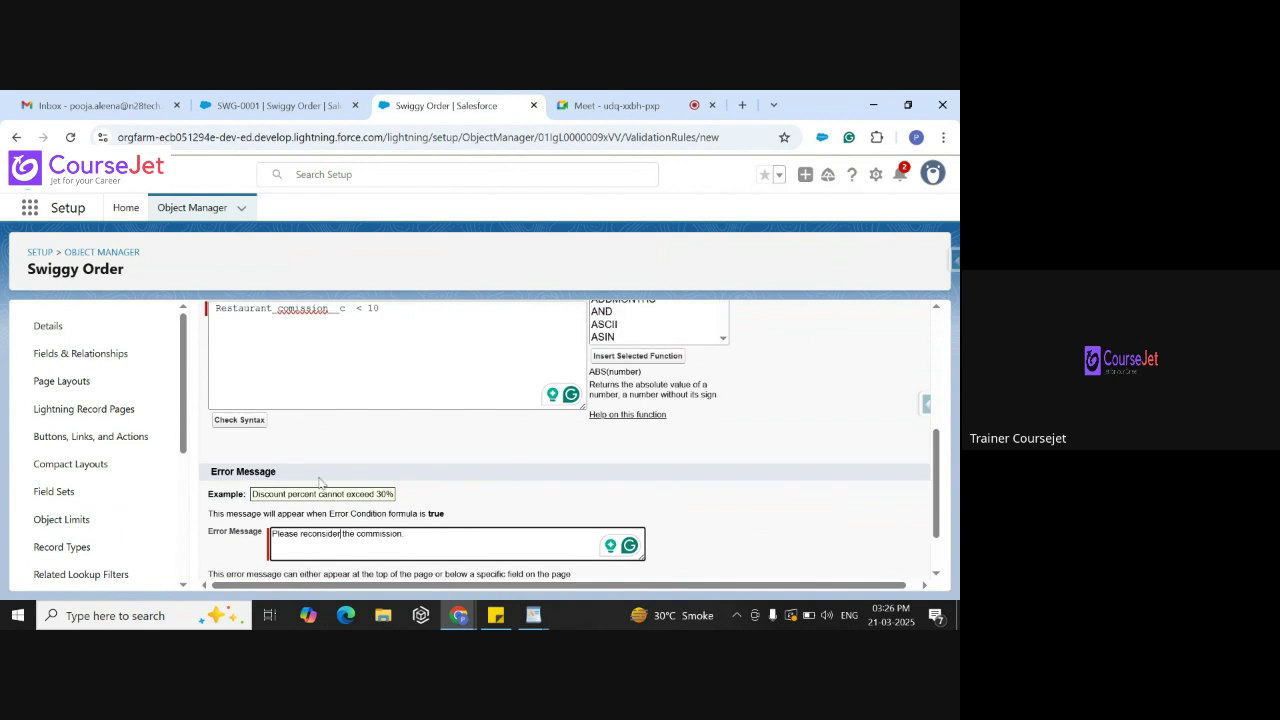
pyautogui.click(237, 421)
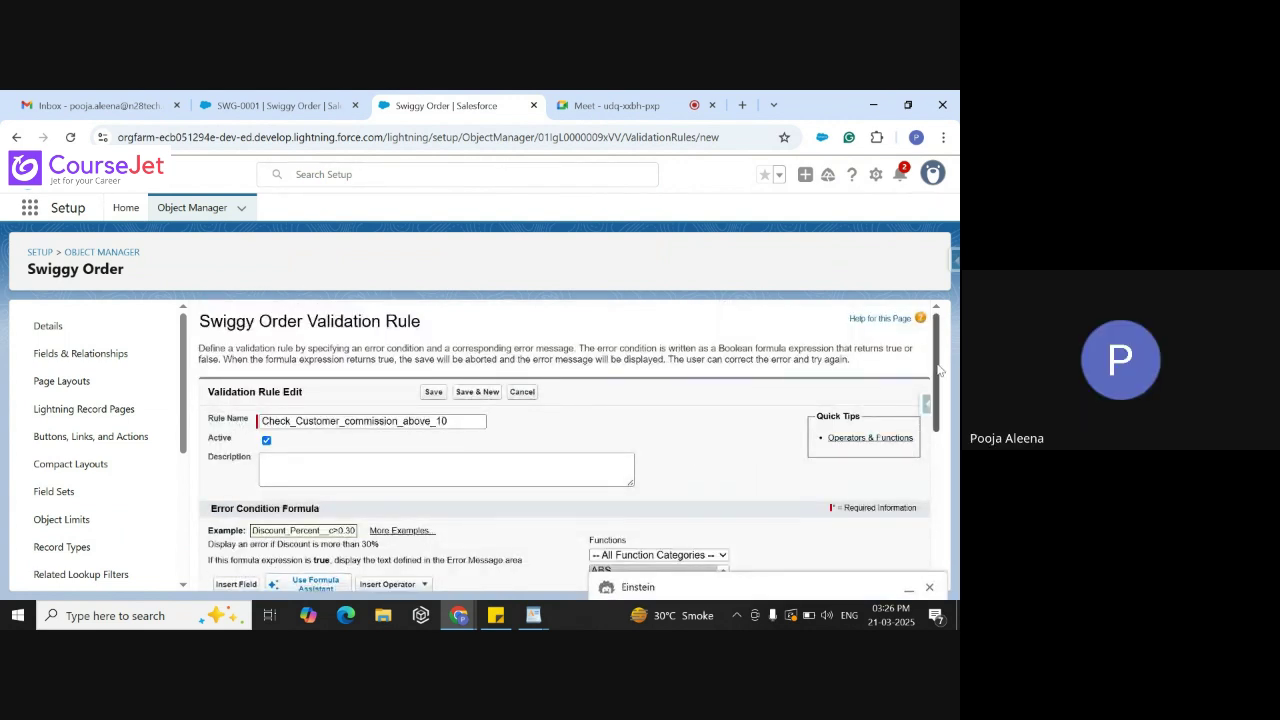
pyautogui.moveTo(937, 388); pyautogui.dragTo(930, 592)
pyautogui.click(930, 588)
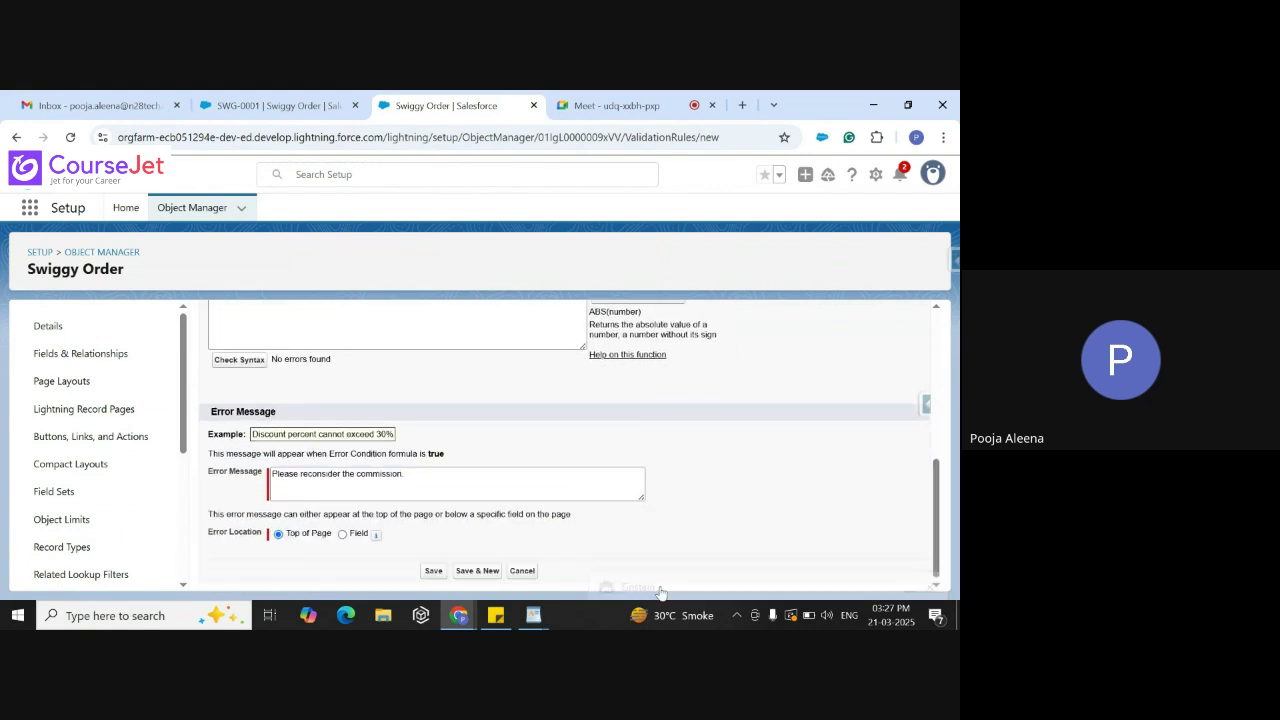
pyautogui.click(433, 570)
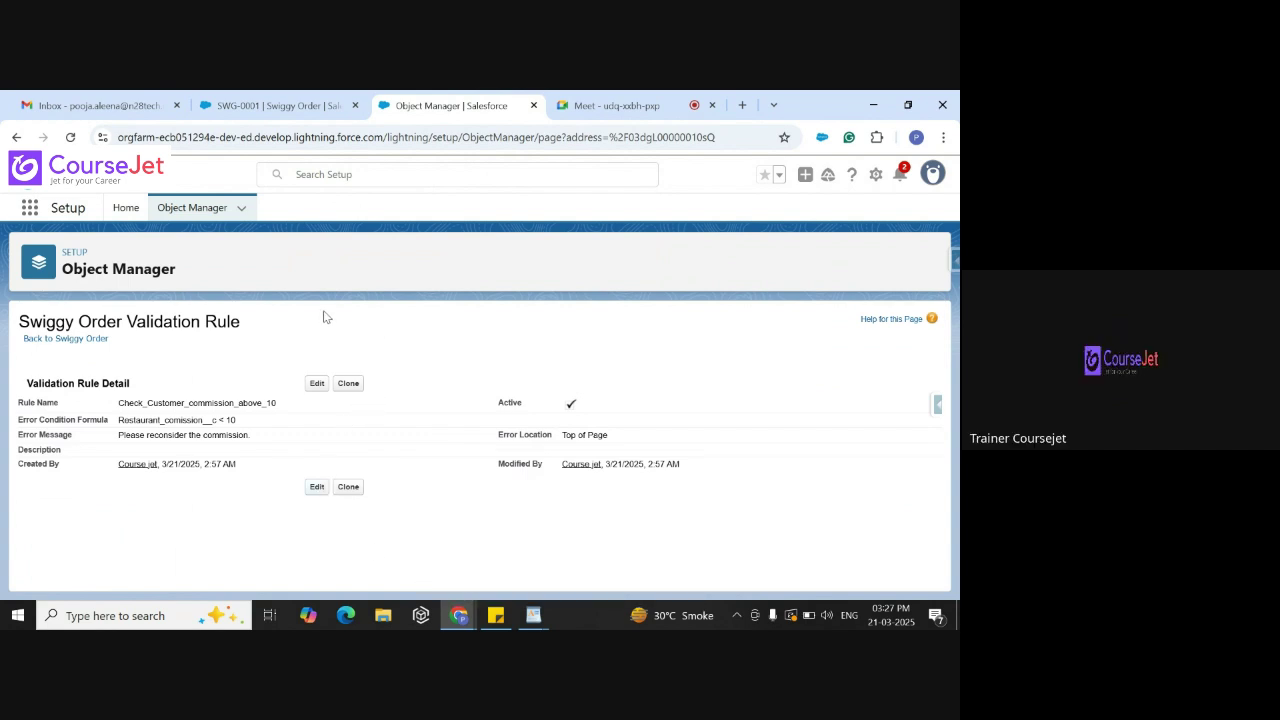
# From the SWG-0001 order, open Restaurants in a new browser tab and open the SS Briyani record
pyautogui.click(268, 97)
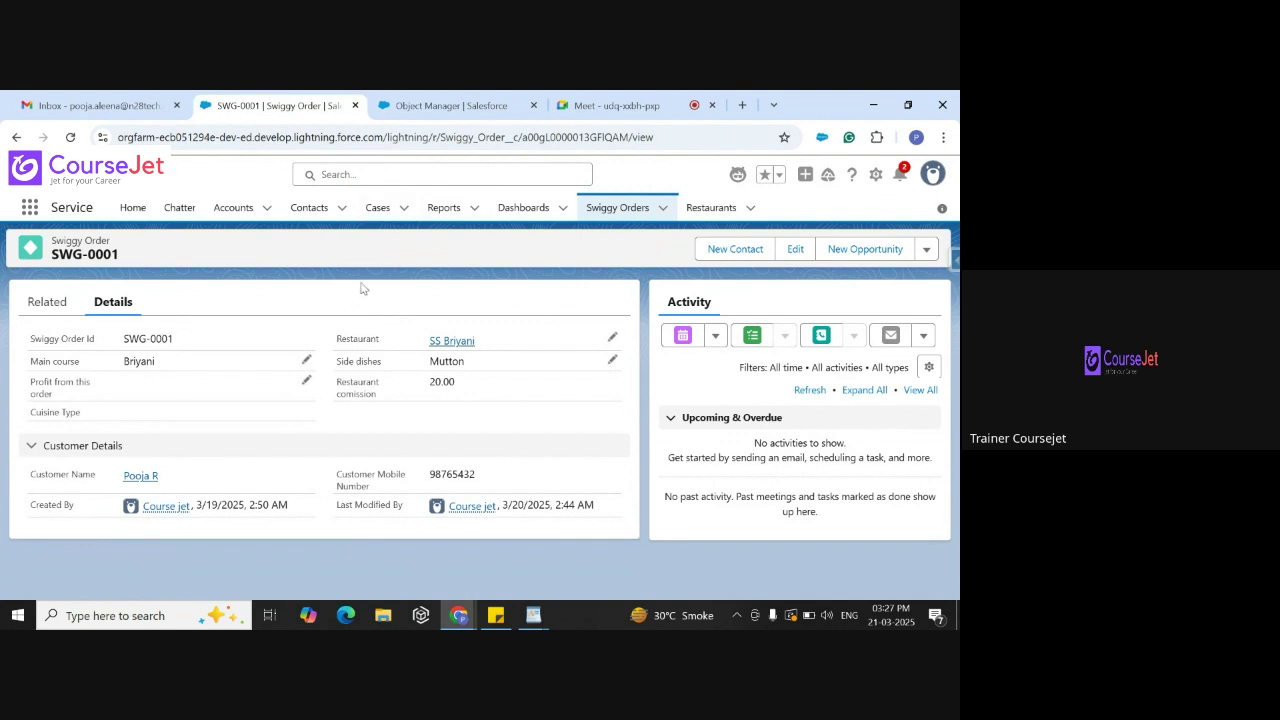
pyautogui.rightClick(700, 212)
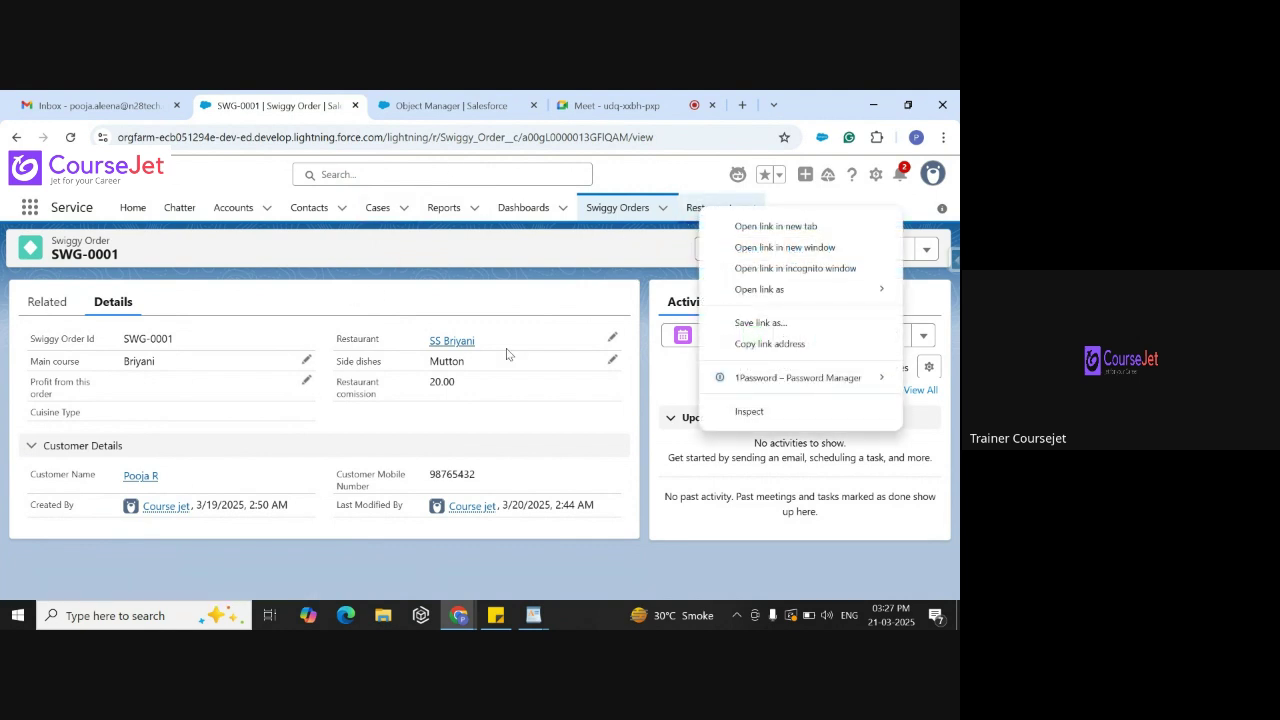
pyautogui.click(776, 226)
pyautogui.click(408, 98)
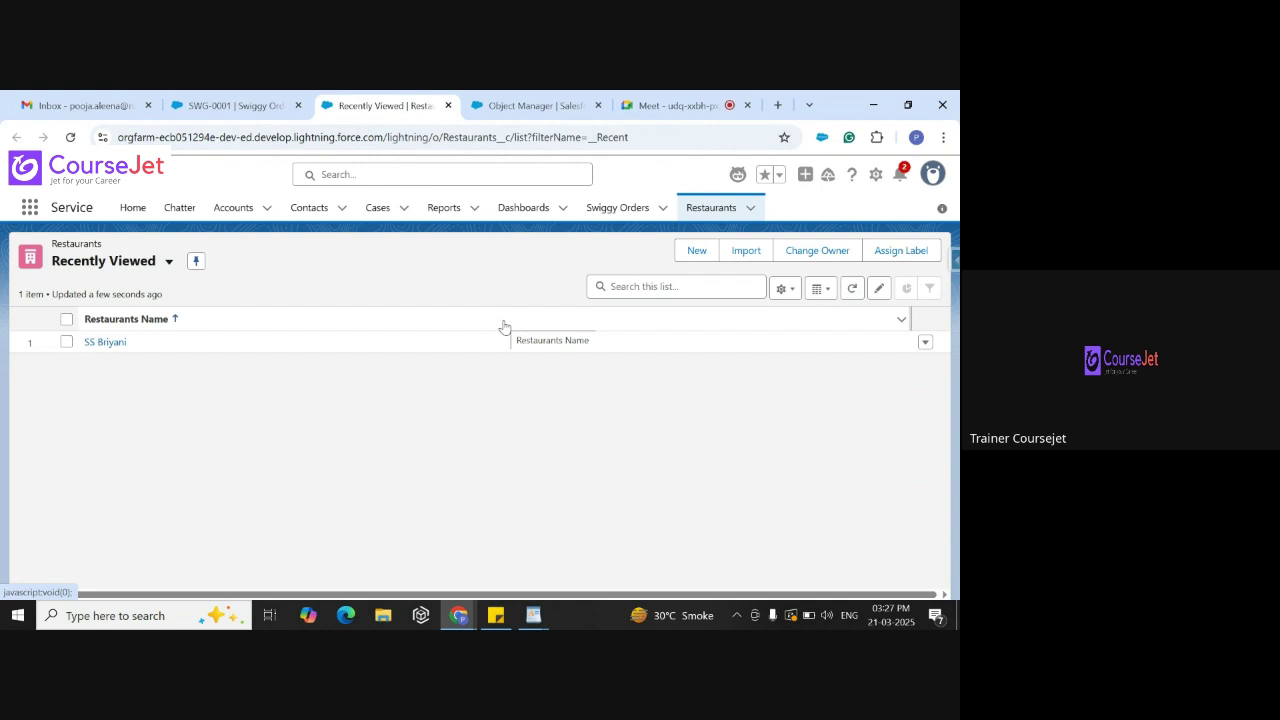
pyautogui.click(106, 342)
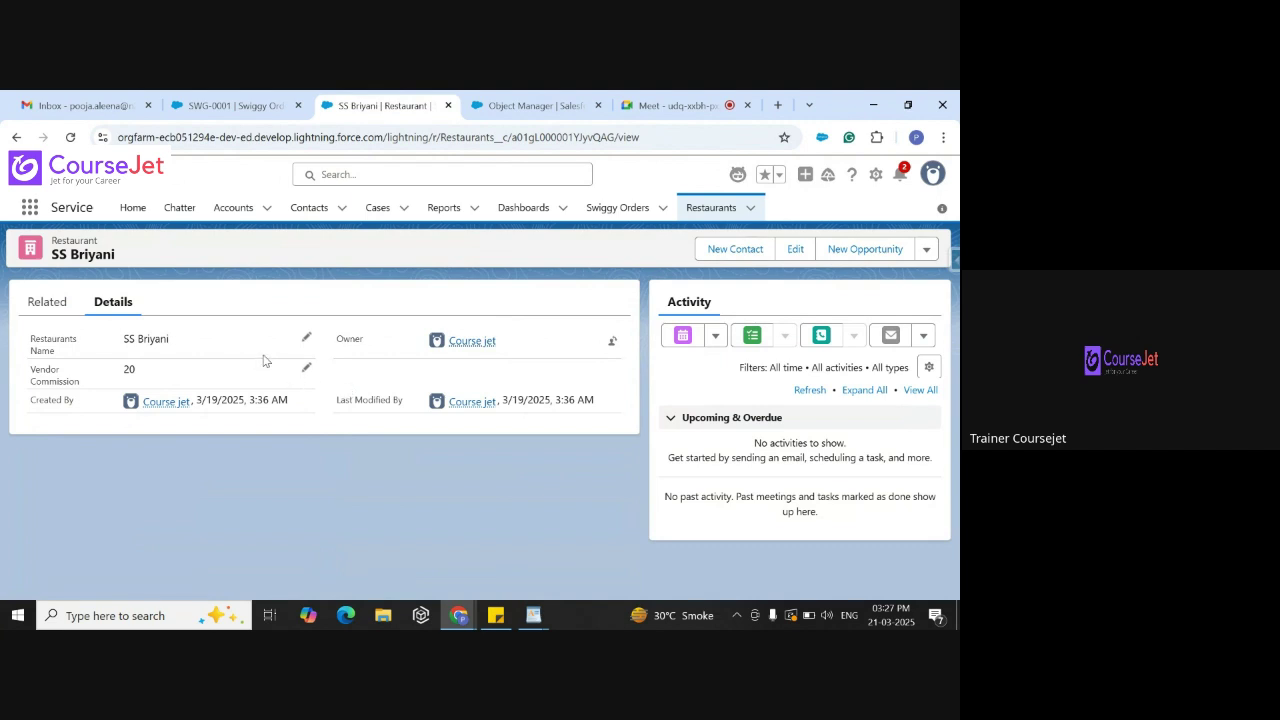
# Set the Vendor Commission of the SS Briyani restaurant to 5 and save the record
pyautogui.click(306, 367)
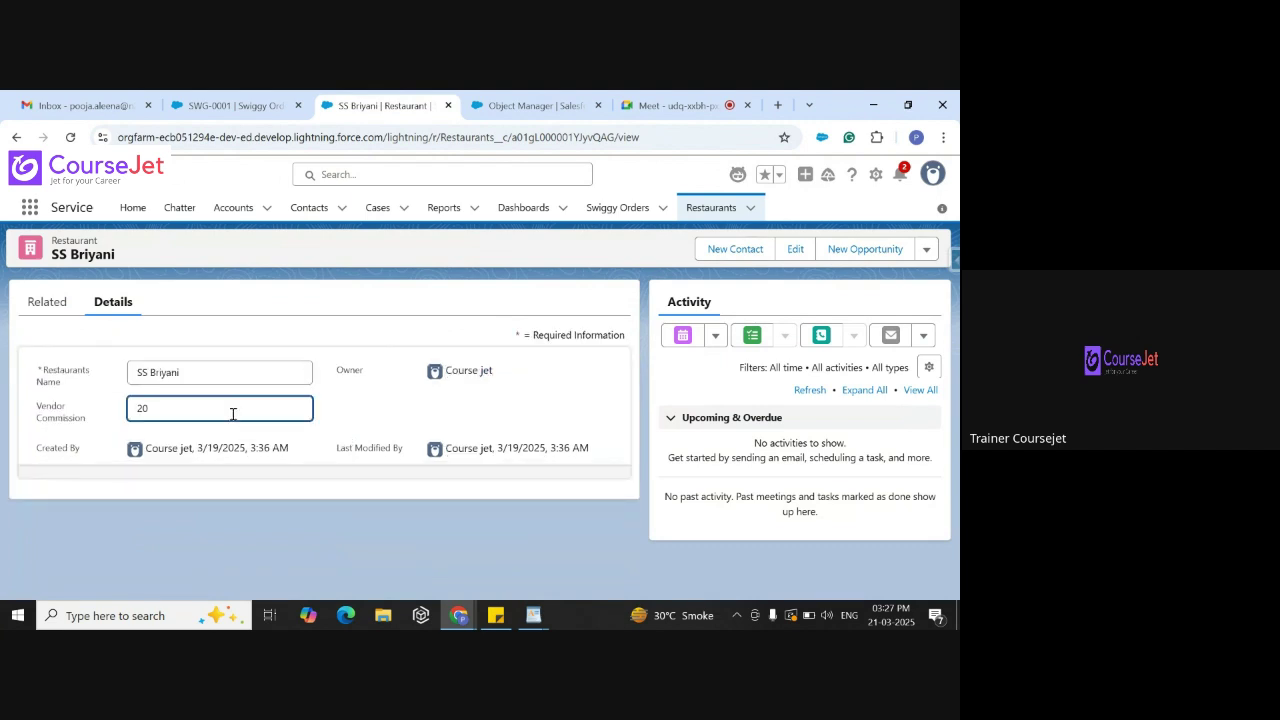
pyautogui.press('BackSpace')
pyautogui.press('BackSpace')
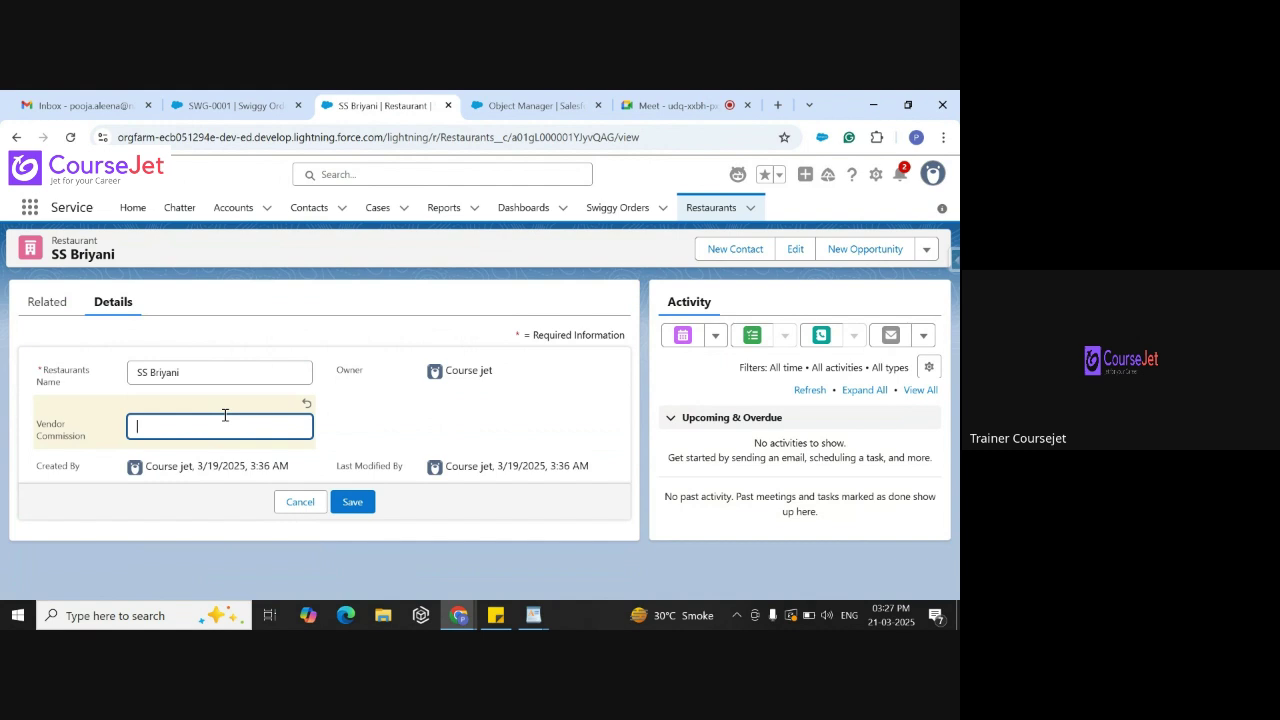
pyautogui.click(348, 501)
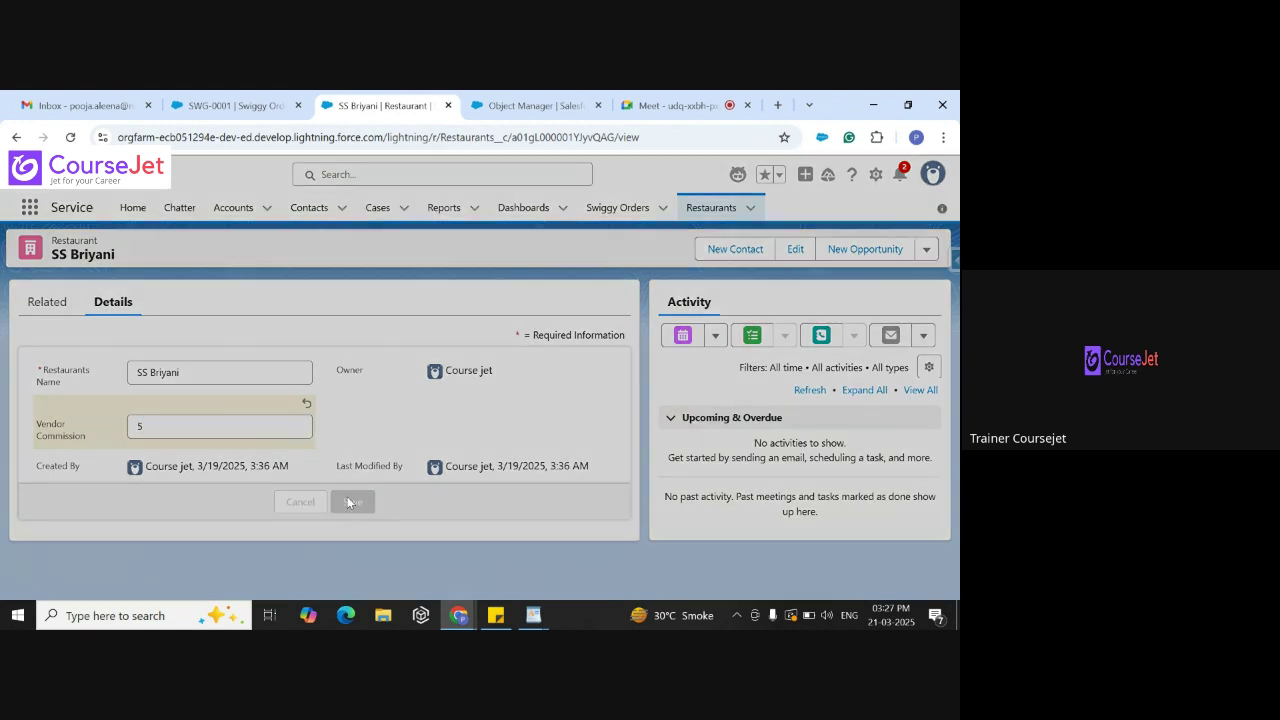
# Start a new Swiggy Order with Cuisine Type North Indian and check the Main course options offered for it
pyautogui.click(270, 102)
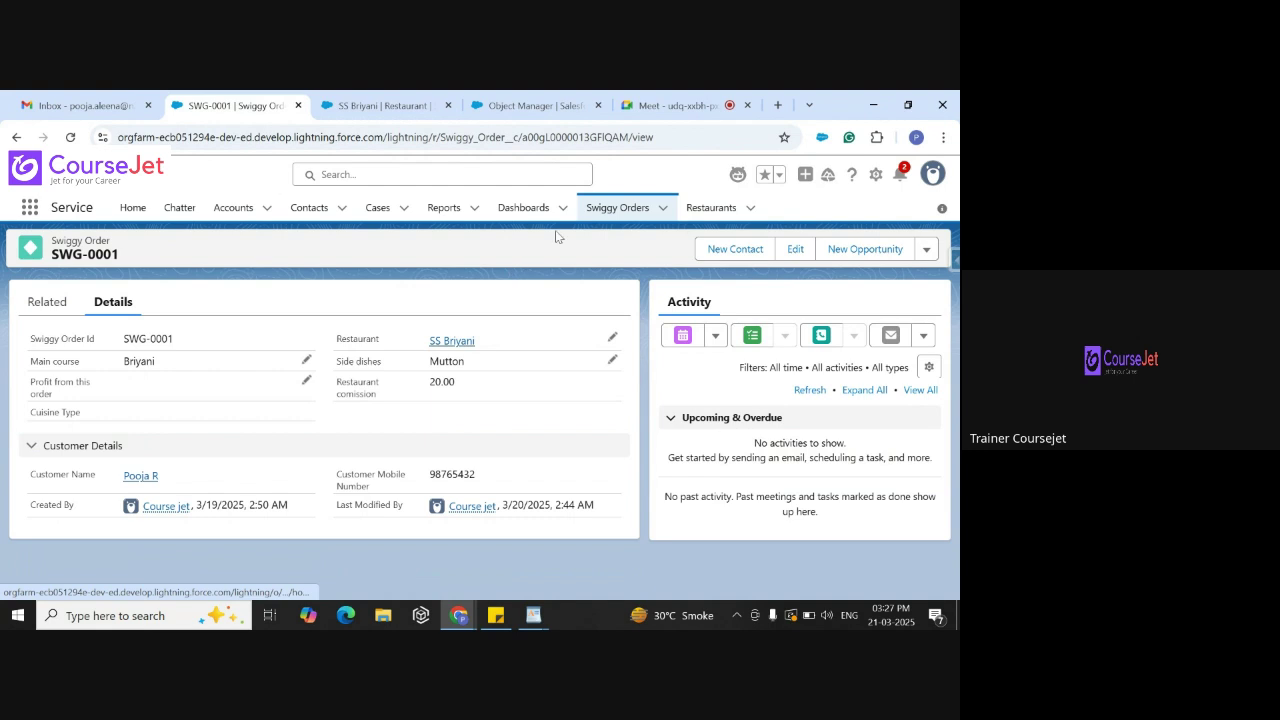
pyautogui.click(618, 212)
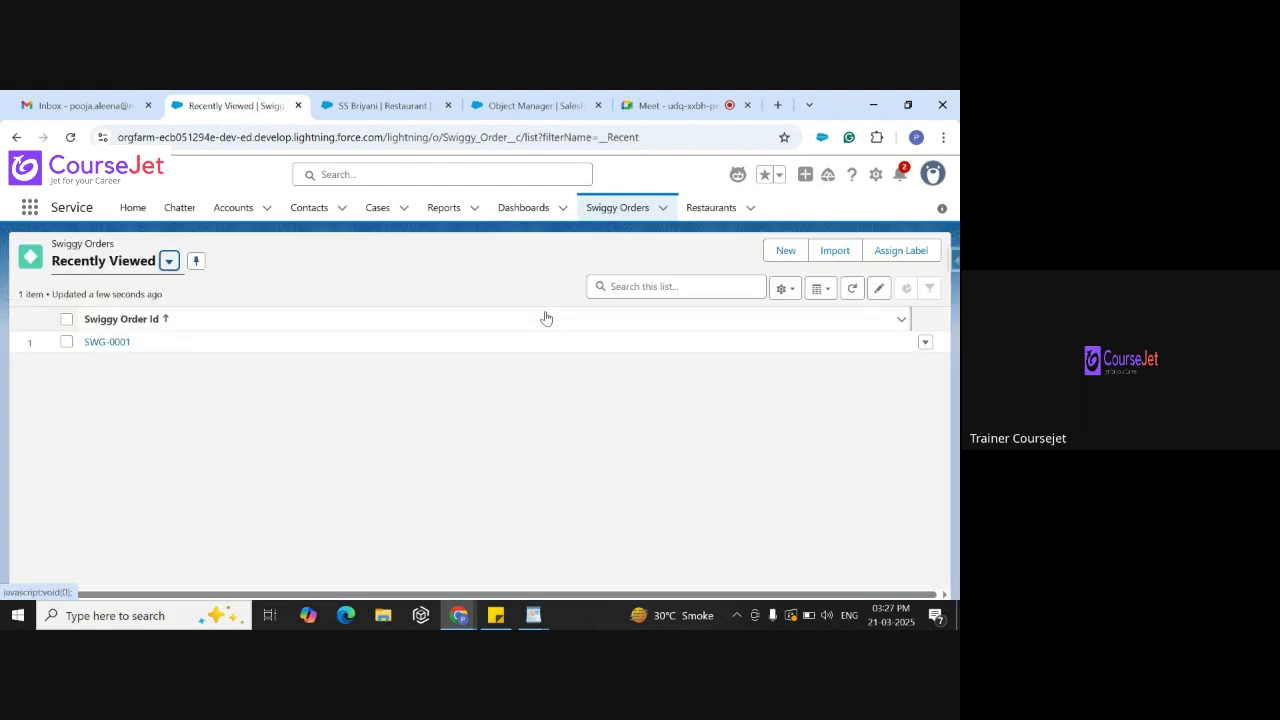
pyautogui.click(786, 252)
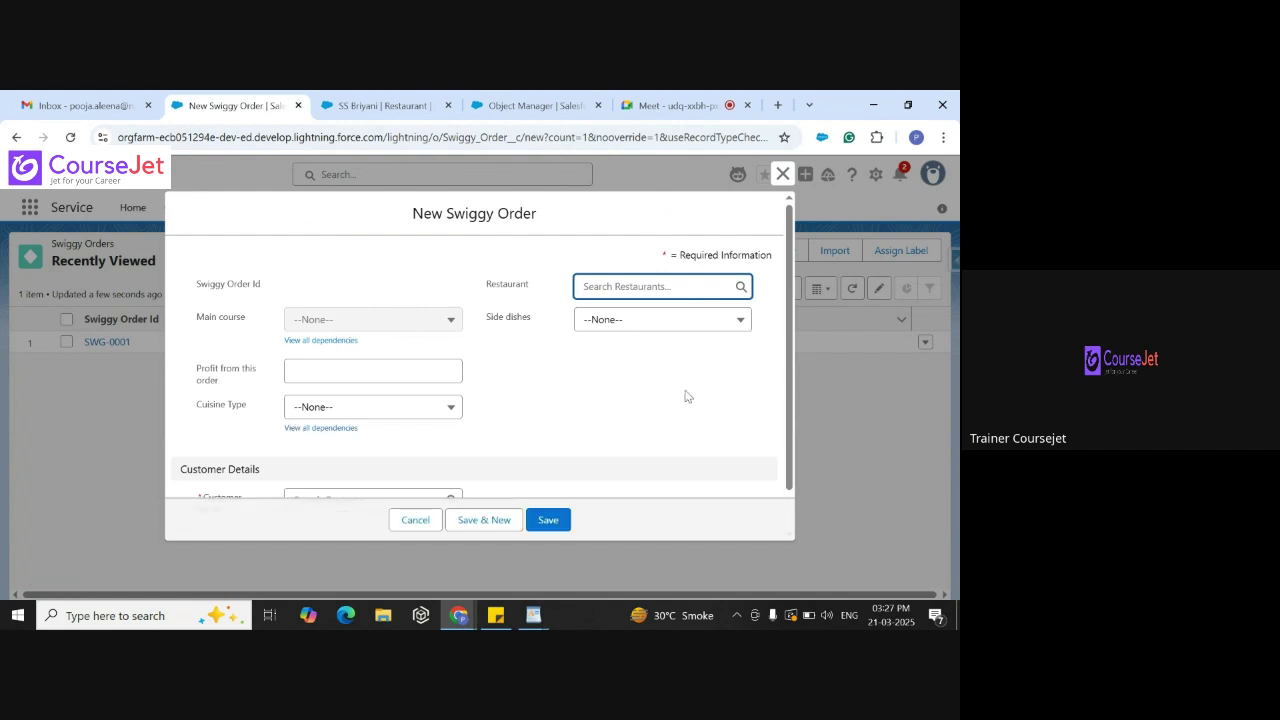
pyautogui.click(425, 407)
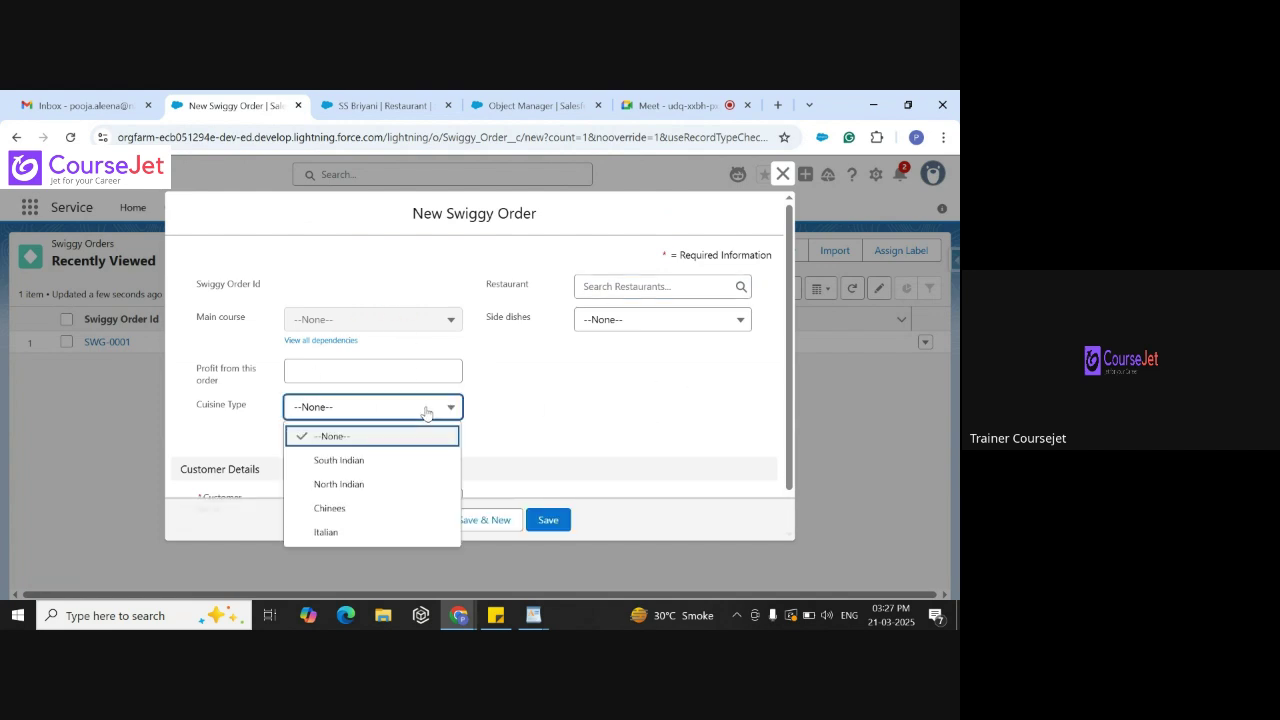
pyautogui.click(385, 485)
pyautogui.click(443, 322)
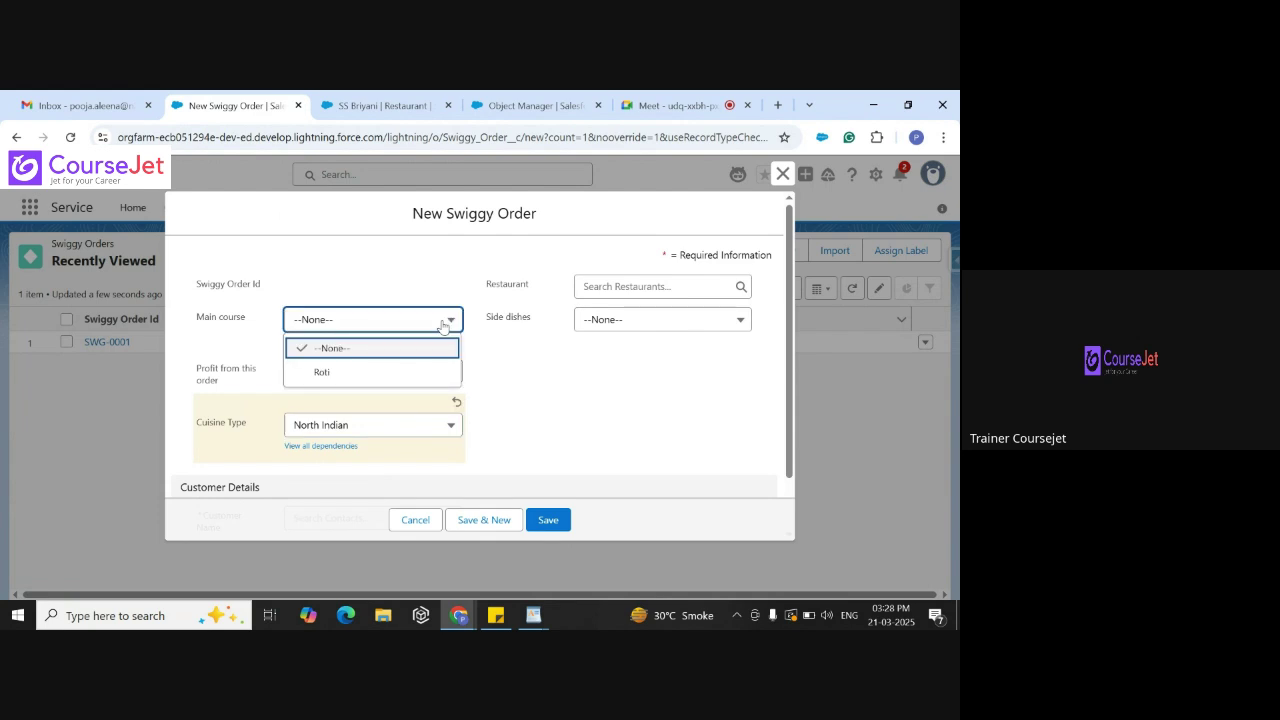
pyautogui.click(513, 370)
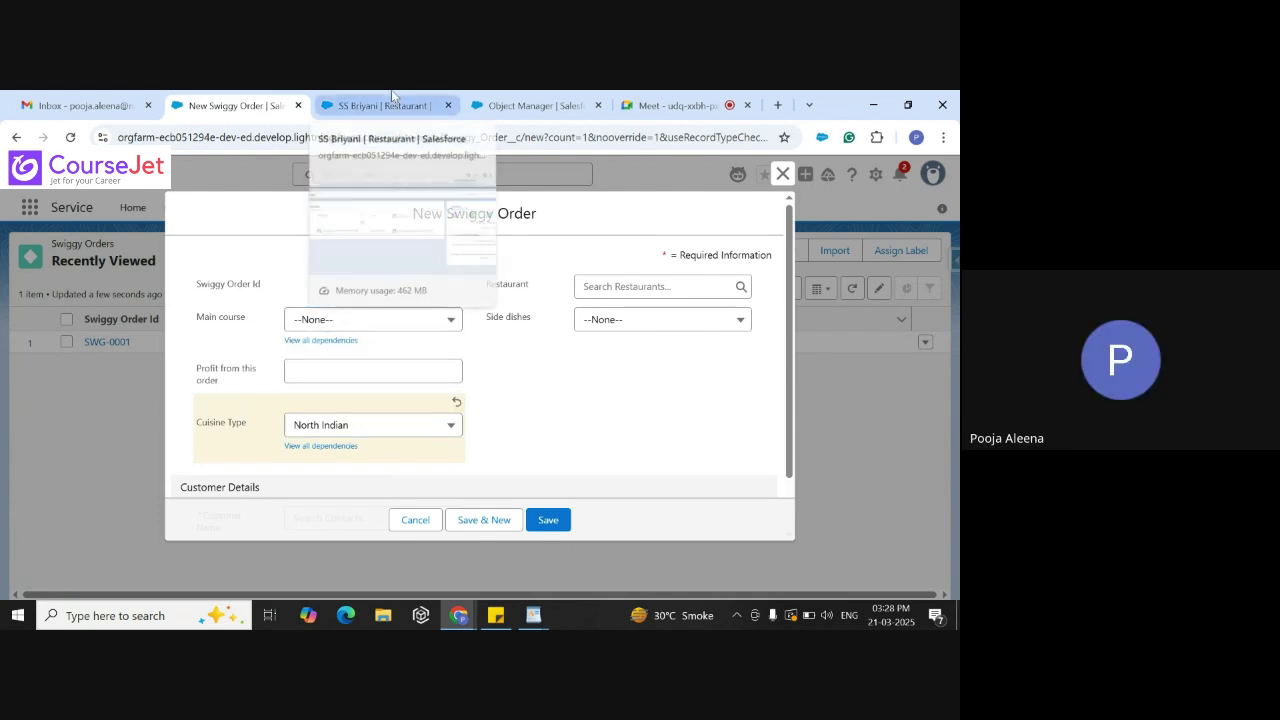
# Review the Check_Customer_commission_above_10 validation rule and the SS Briyani restaurant record, and return to the new Swiggy Order form
pyautogui.click(527, 100)
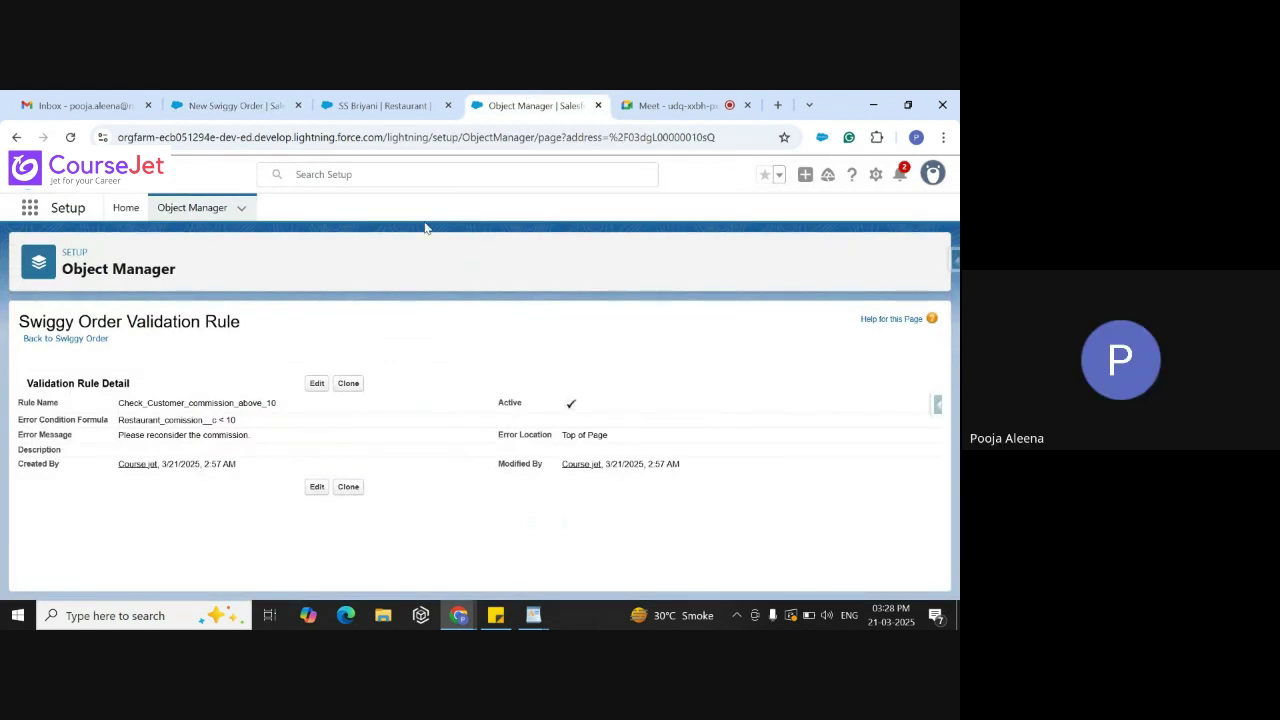
pyautogui.click(318, 384)
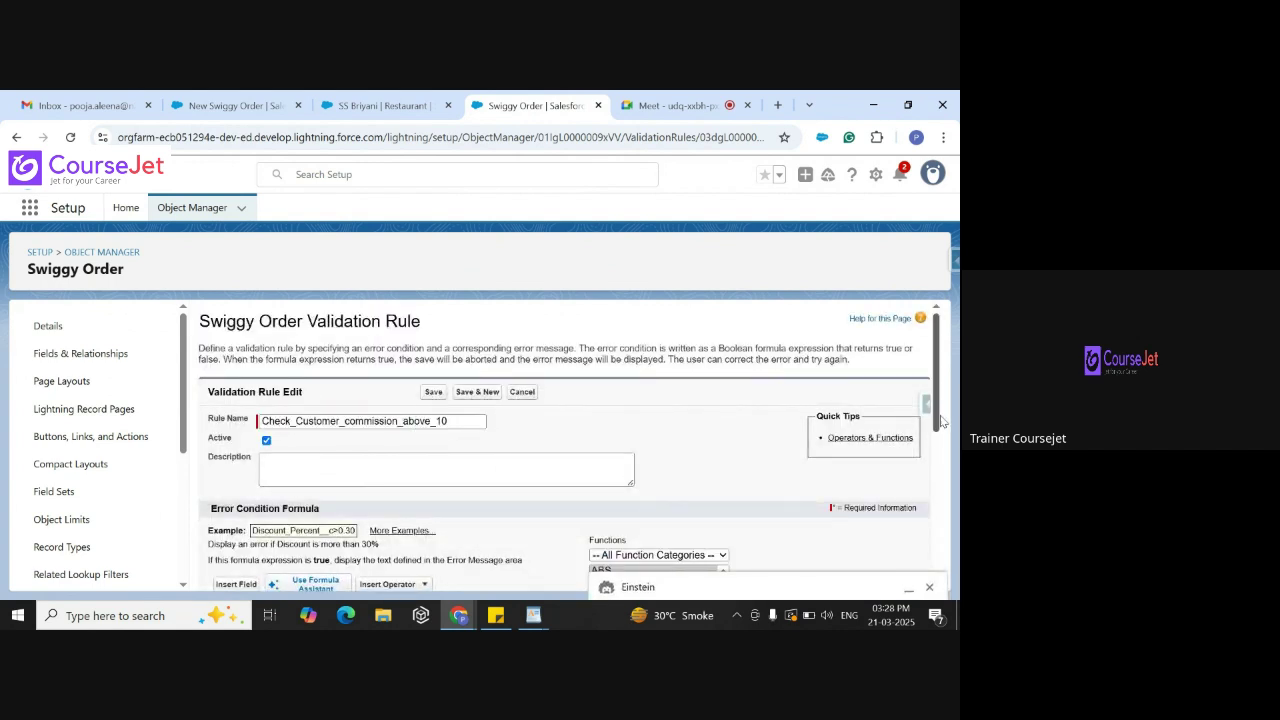
pyautogui.moveTo(938, 405)
pyautogui.mouseDown()
pyautogui.moveTo(940, 425)
pyautogui.moveTo(939, 405)
pyautogui.mouseUp()
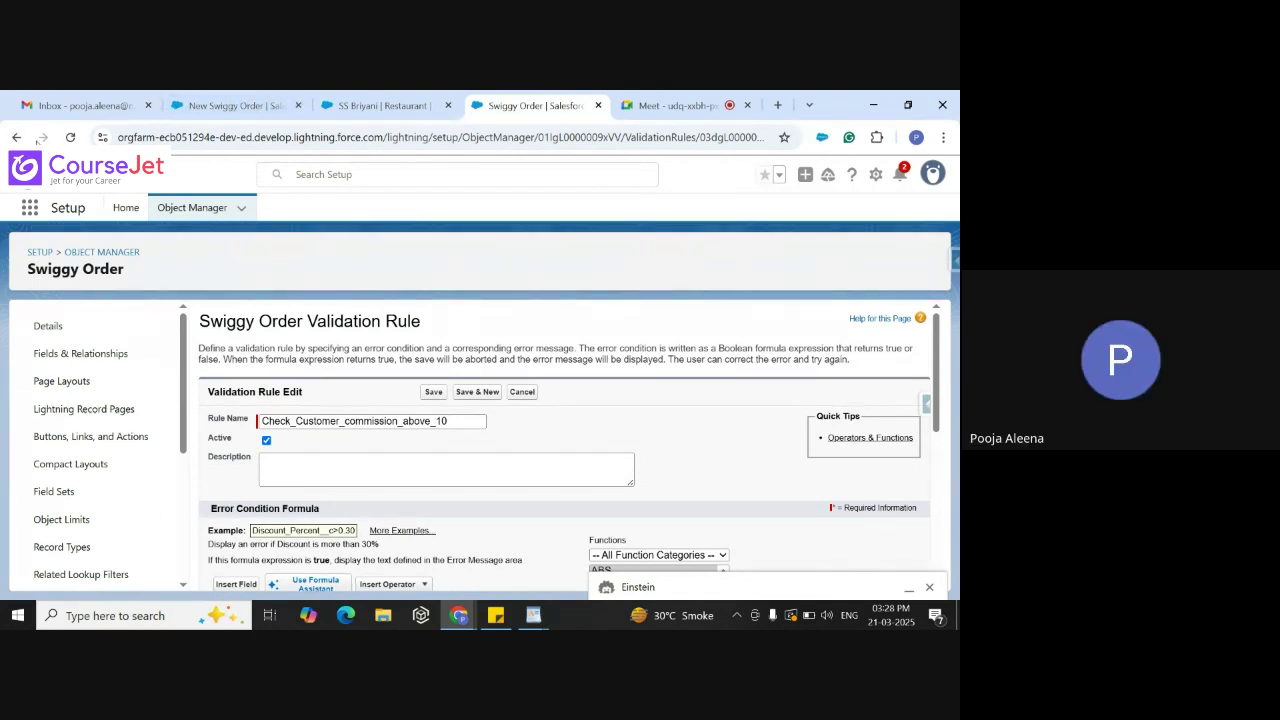
pyautogui.click(16, 137)
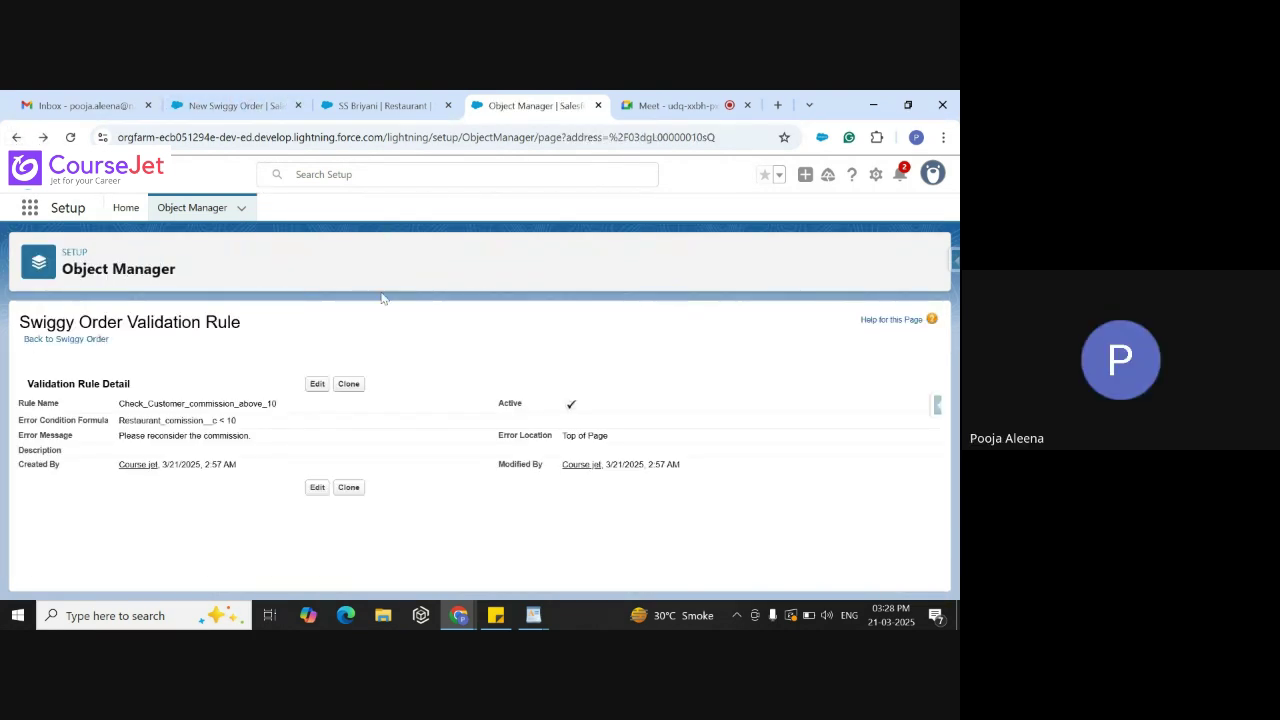
pyautogui.click(375, 105)
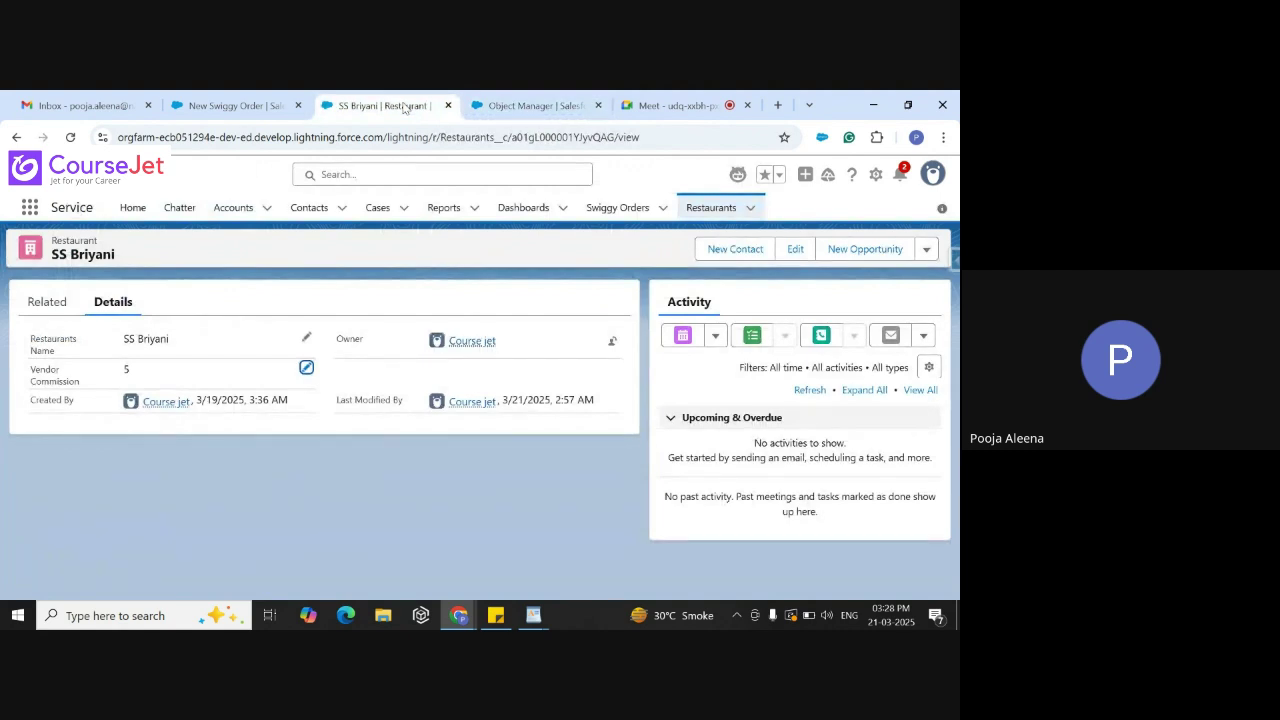
pyautogui.click(264, 108)
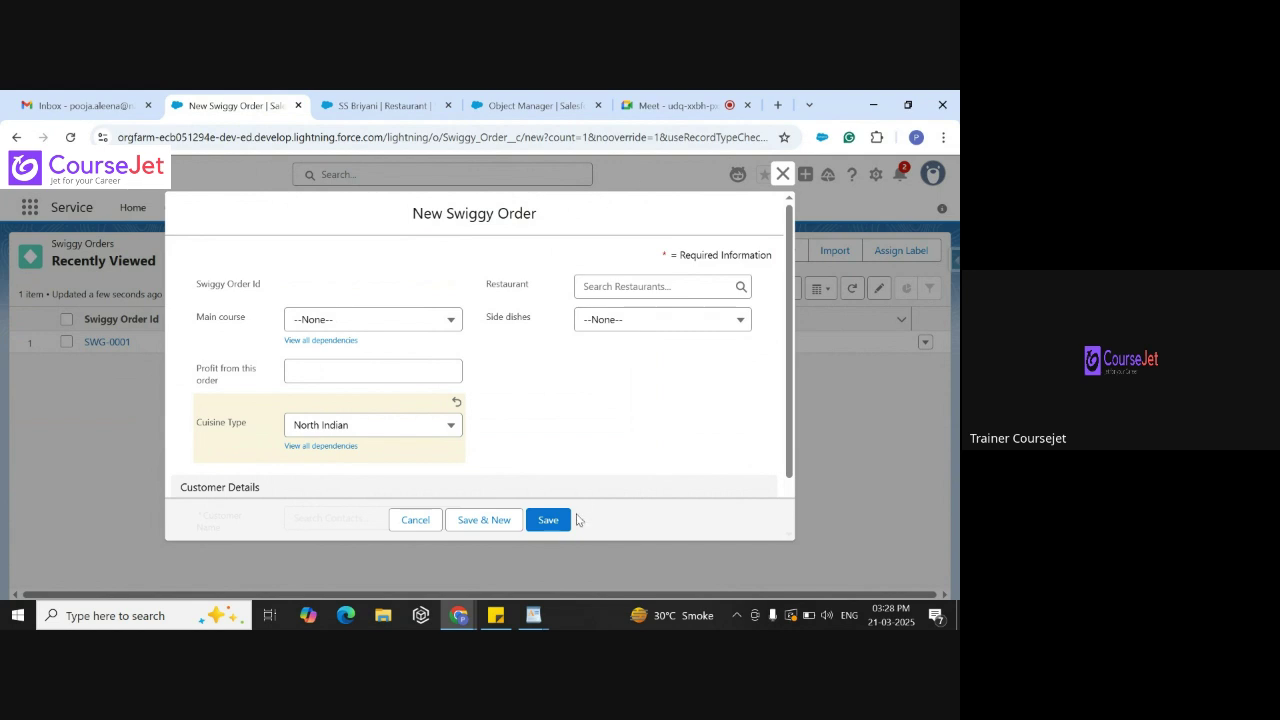
# Switch to the coursejet notes in WordPad, close the duplicate window, and add the line "example:" below the CT dependency task
pyautogui.moveTo(537, 620)
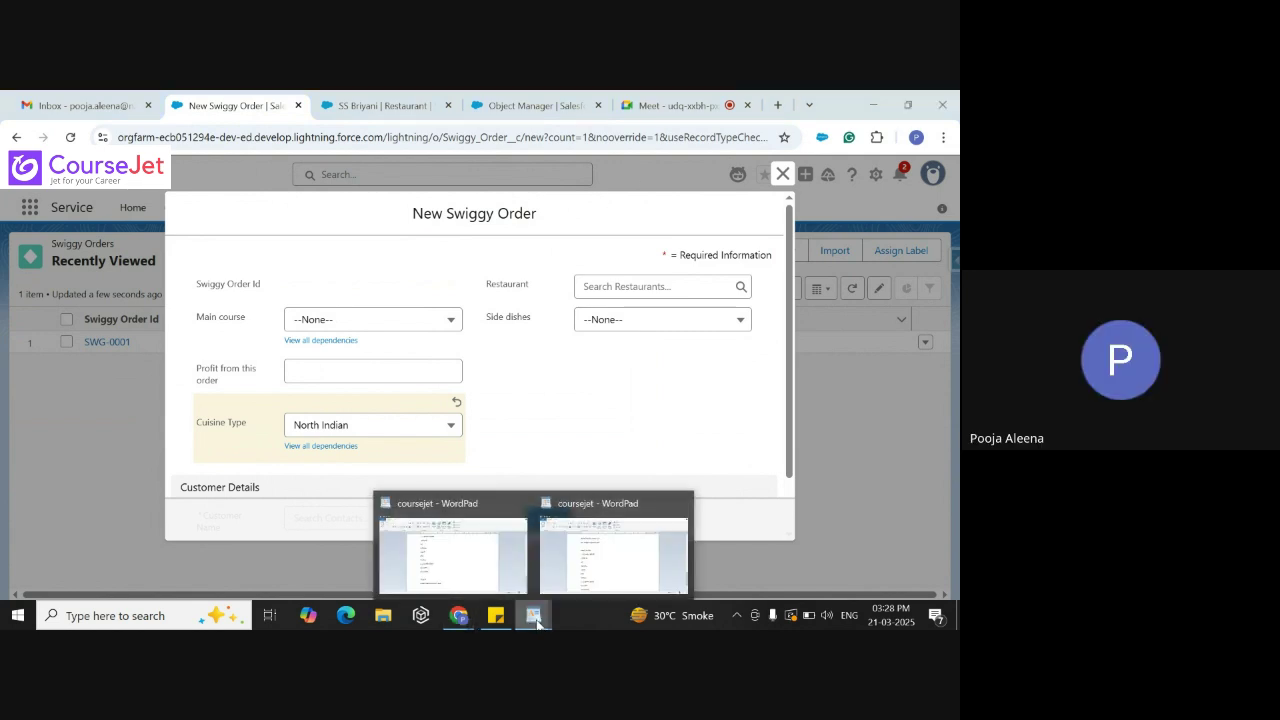
pyautogui.click(452, 533)
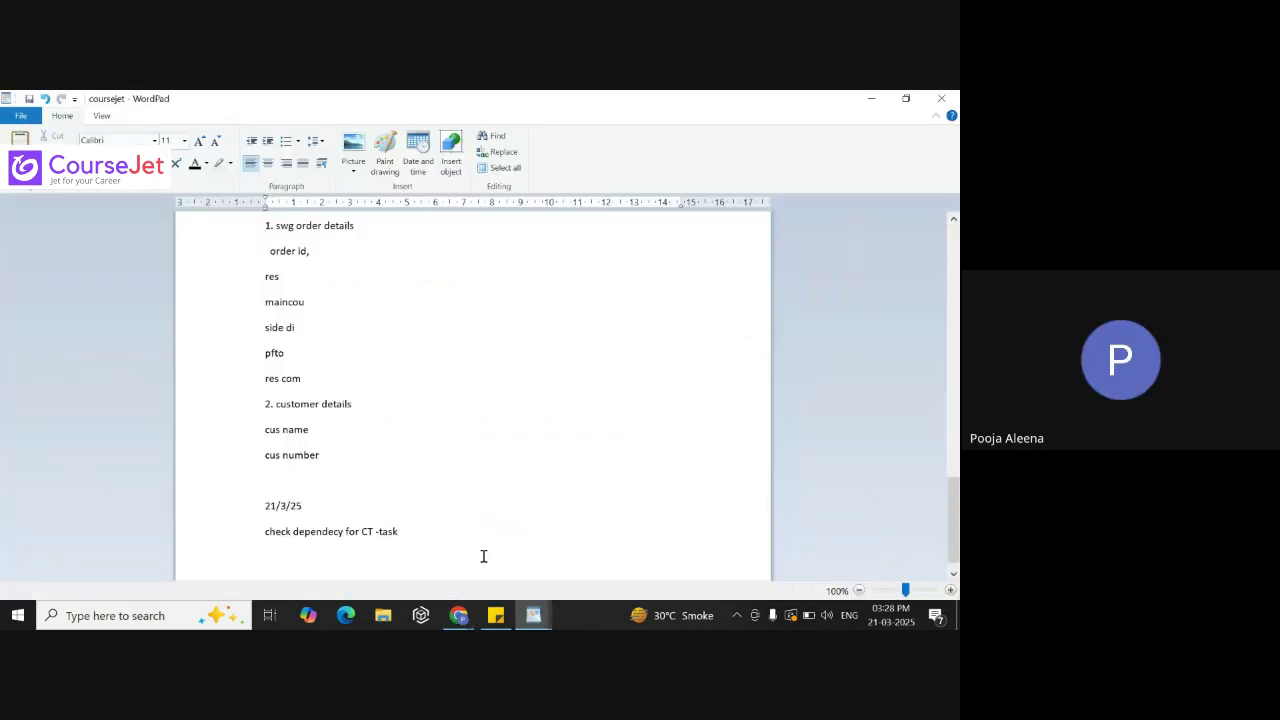
pyautogui.moveTo(535, 612)
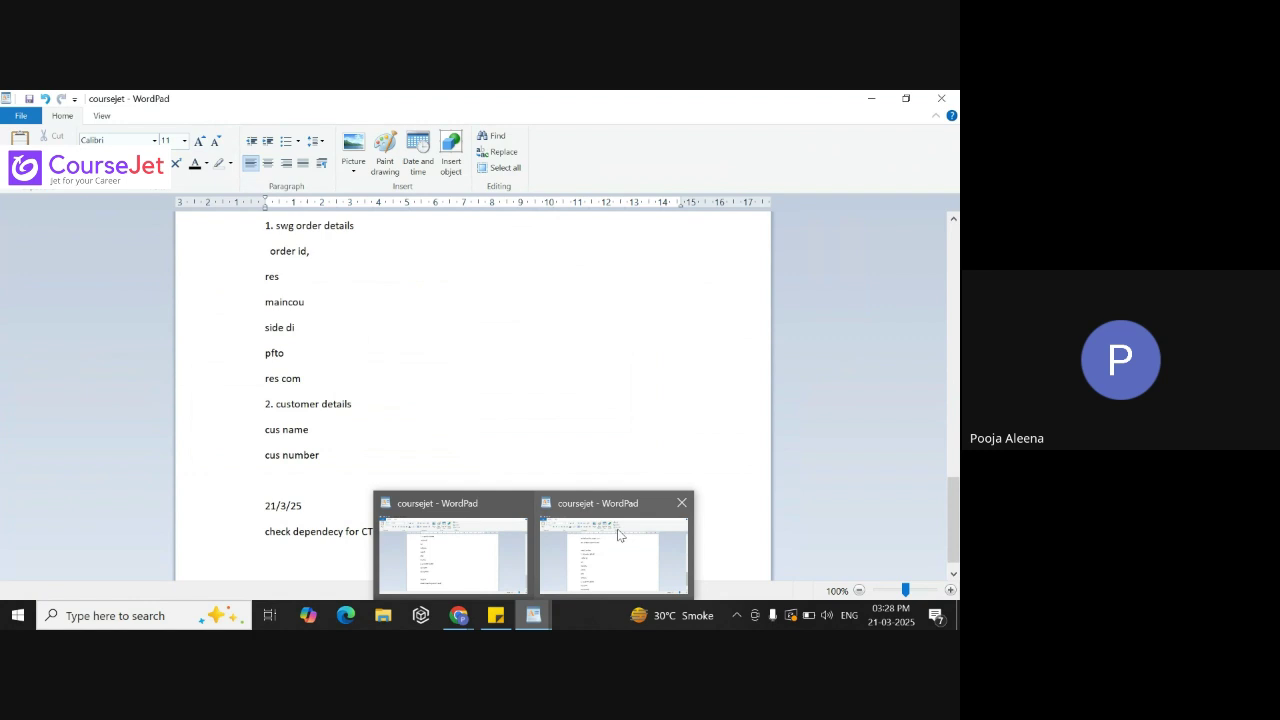
pyautogui.click(682, 503)
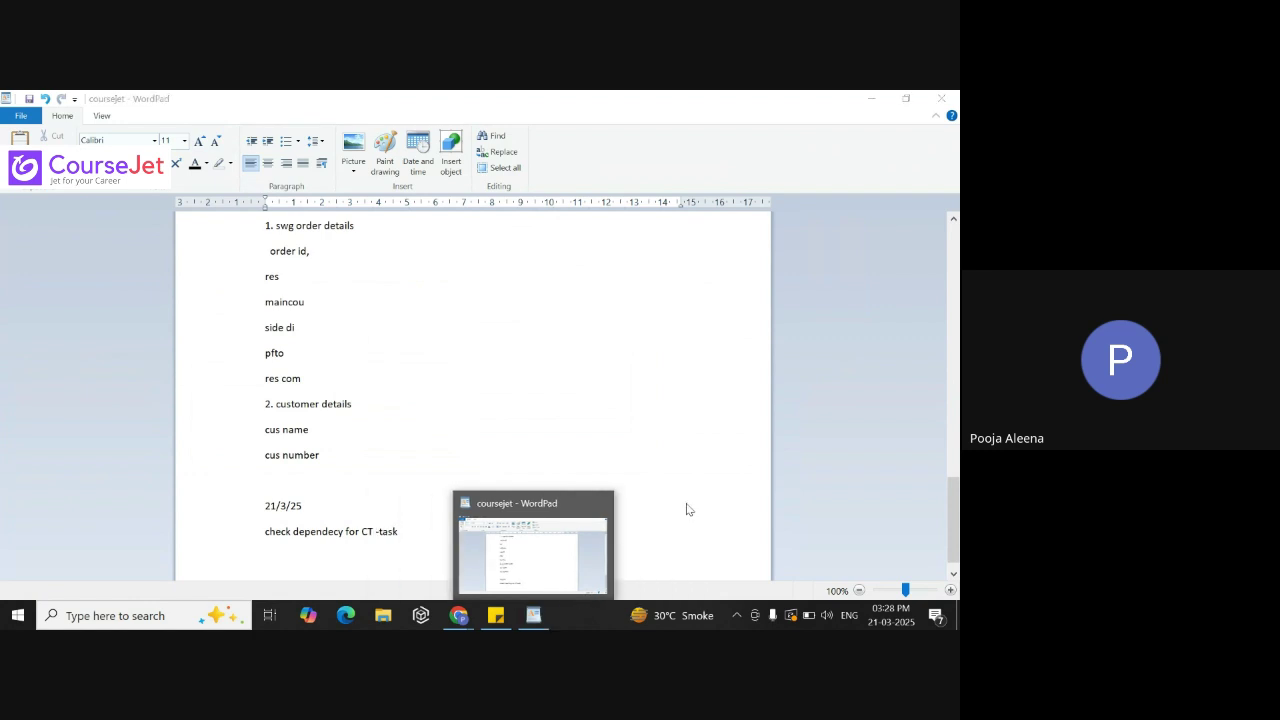
pyautogui.click(408, 531)
pyautogui.press('Return')
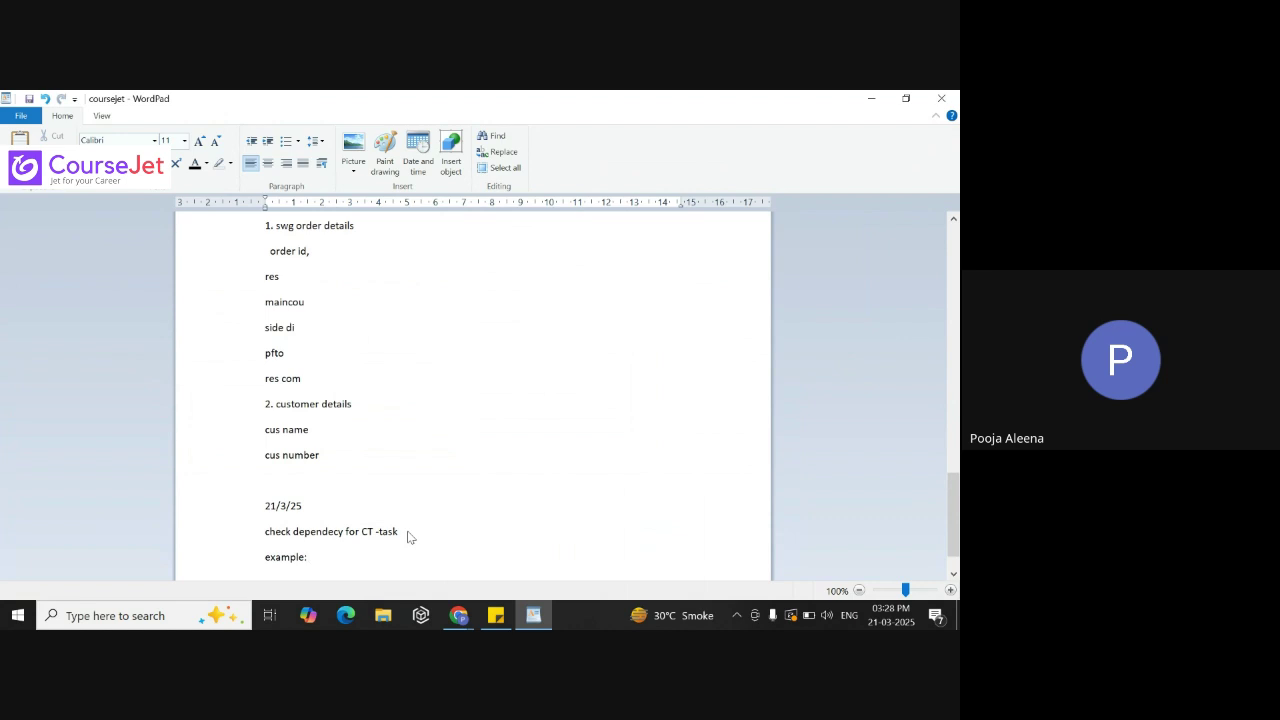
# Return to the new Swiggy Order in Salesforce and set Cuisine Type to Chinees and Main course to Fried Rice
pyautogui.hotkey('alt', 'Tab')
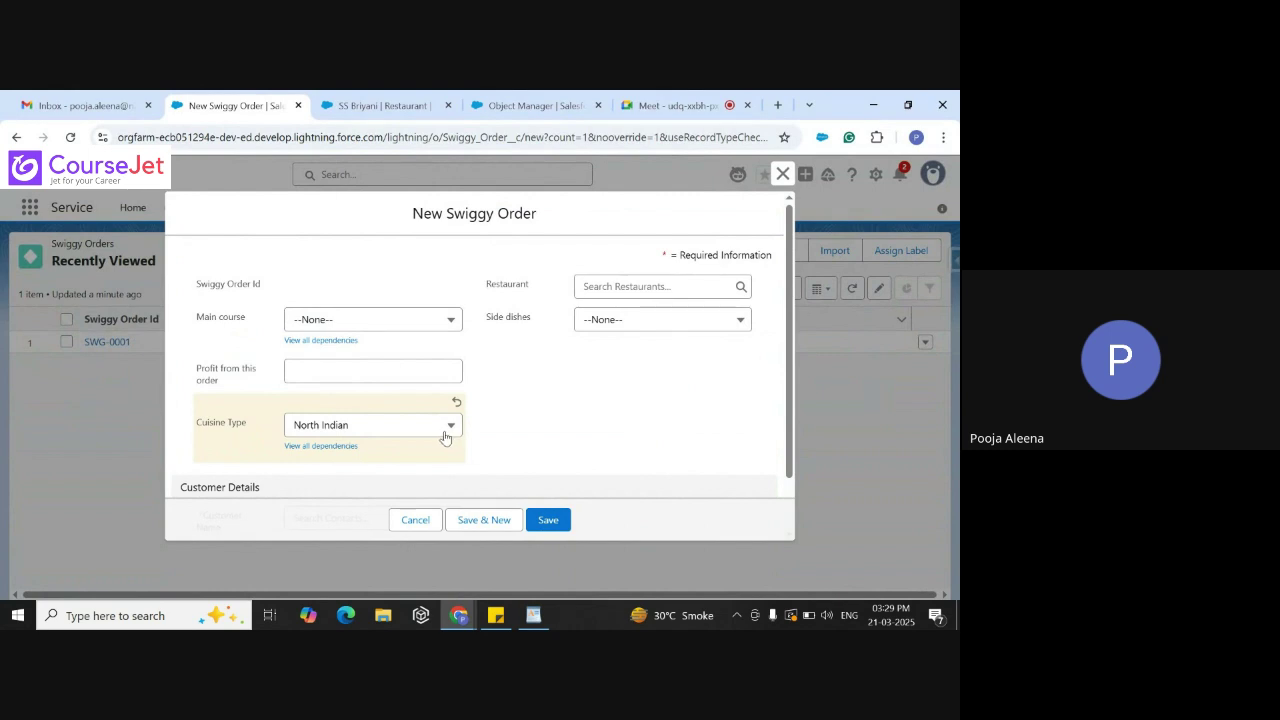
pyautogui.click(440, 432)
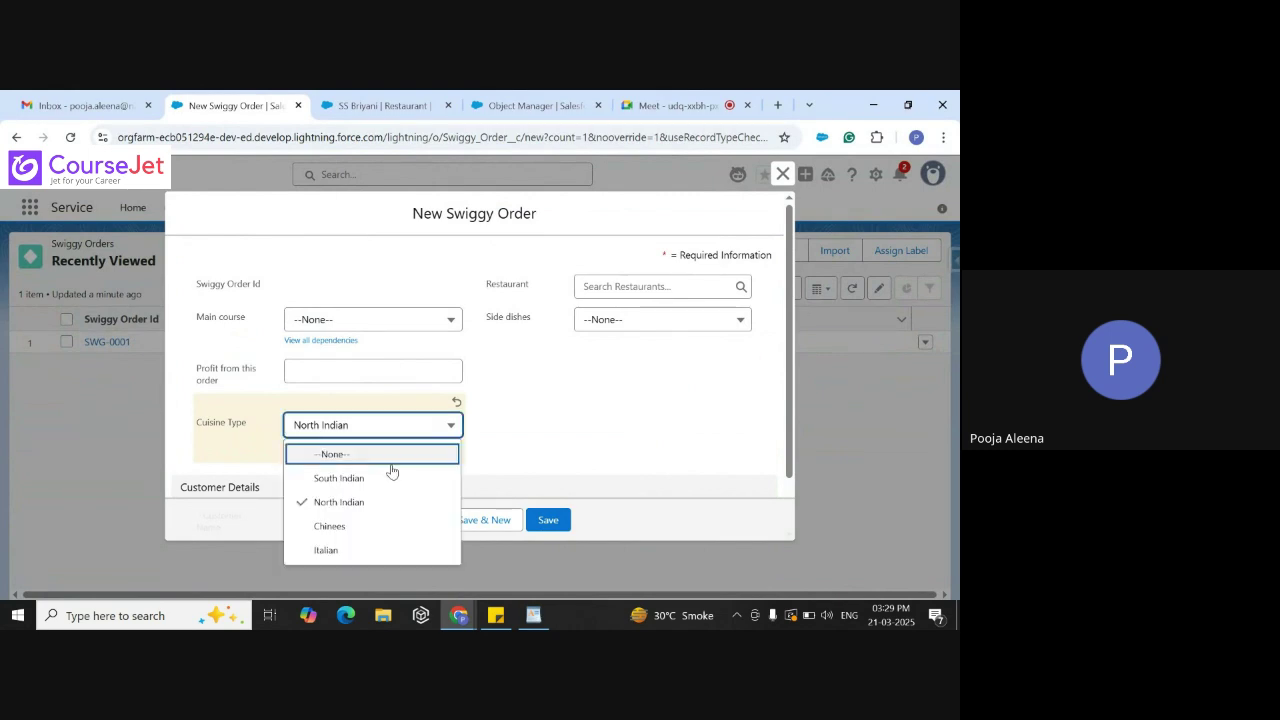
pyautogui.click(338, 533)
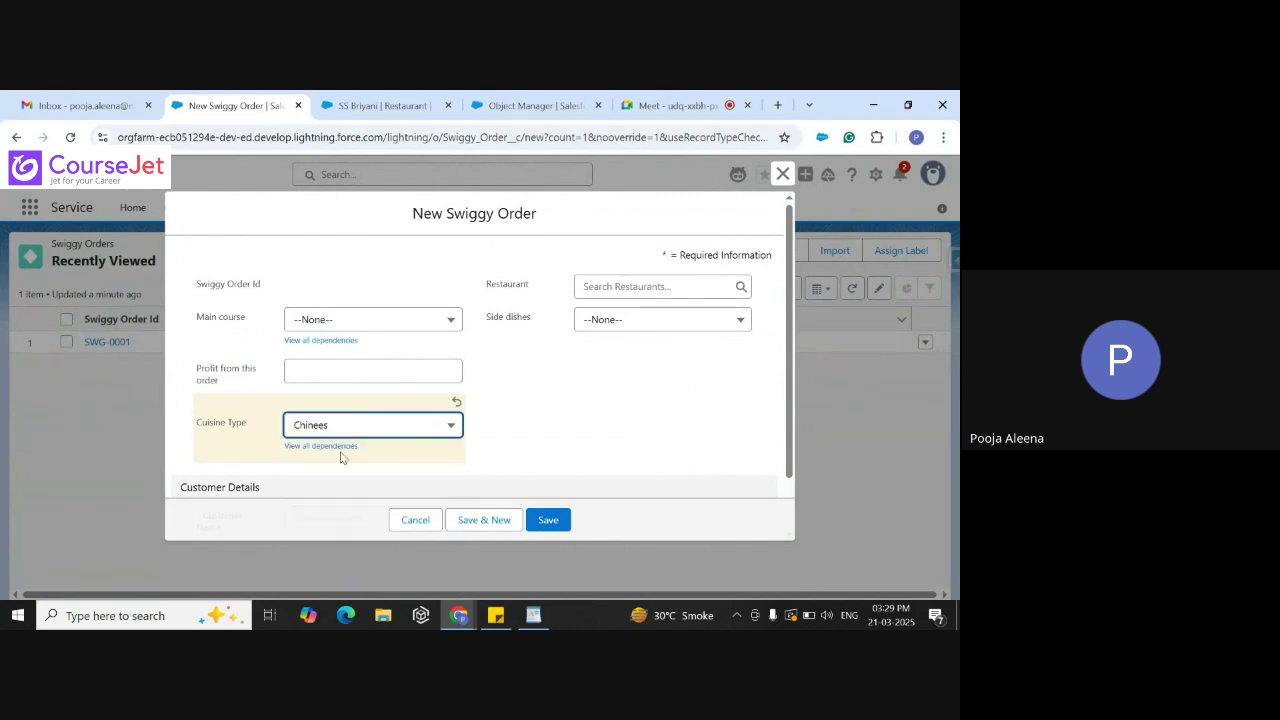
pyautogui.click(382, 319)
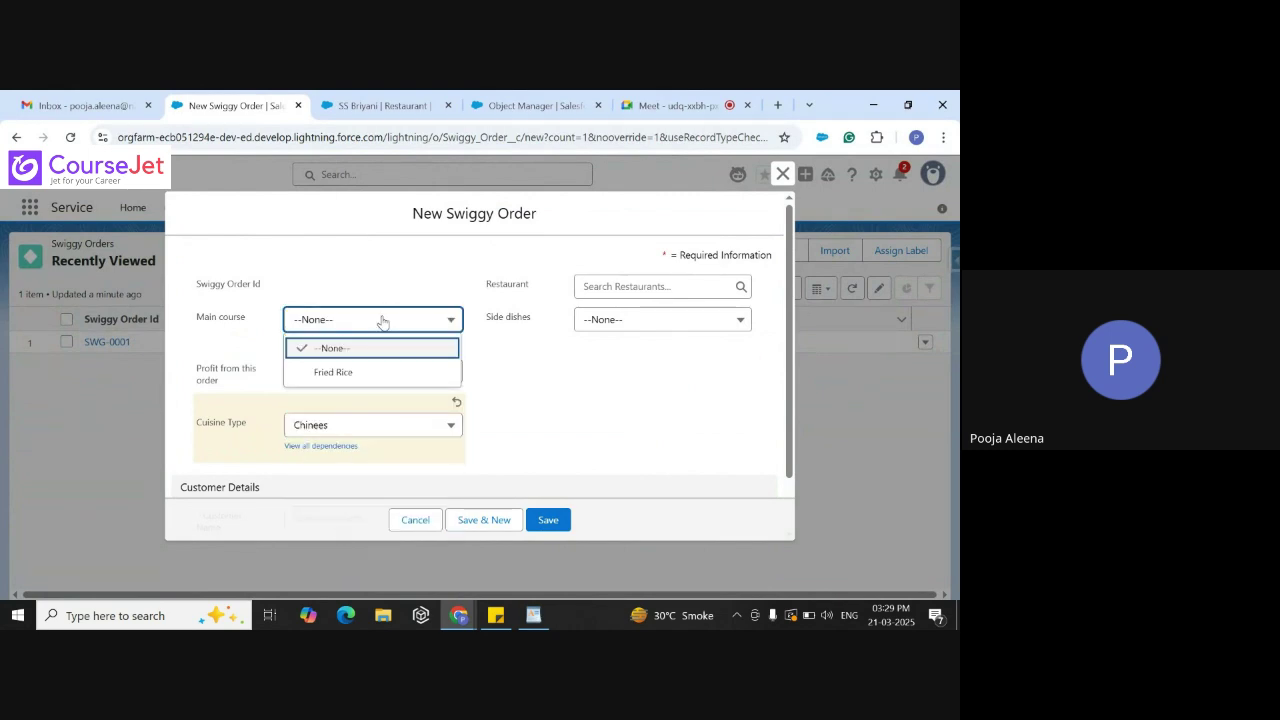
pyautogui.click(354, 372)
# Set Cuisine Type to South Indian and Main course to Briyani, and discard the new Swiggy Order without saving
pyautogui.click(370, 443)
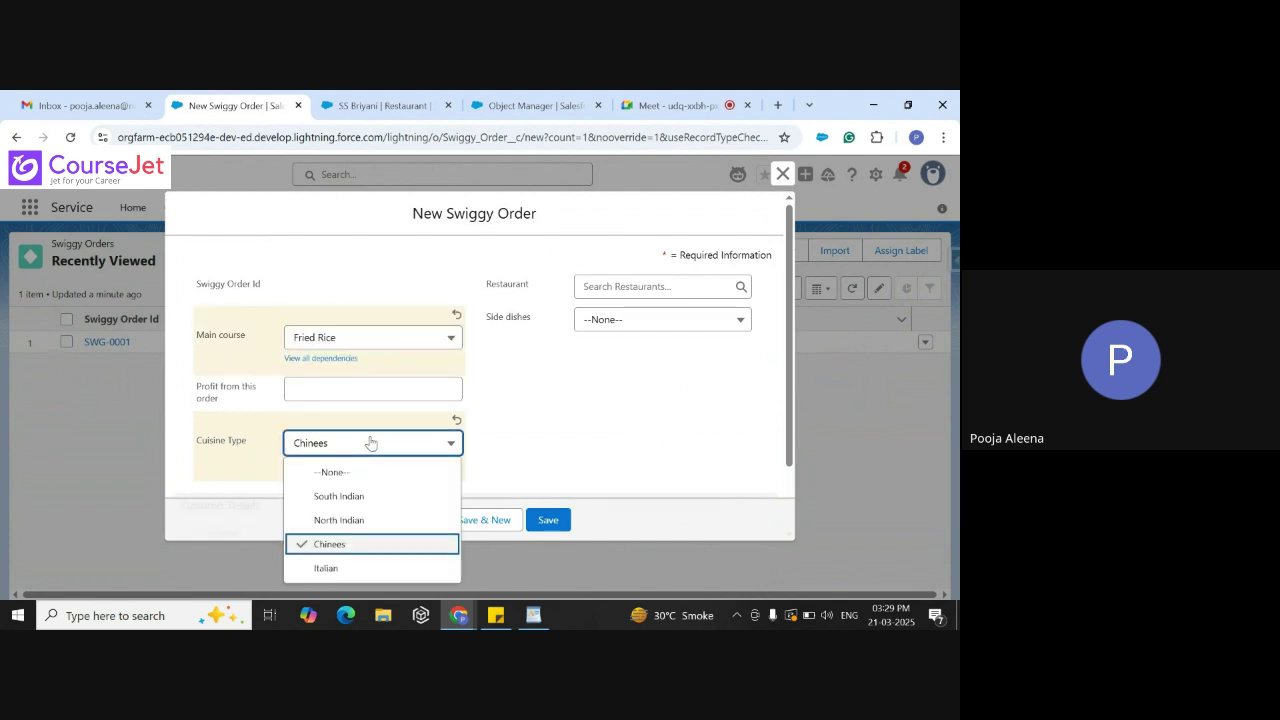
pyautogui.click(407, 344)
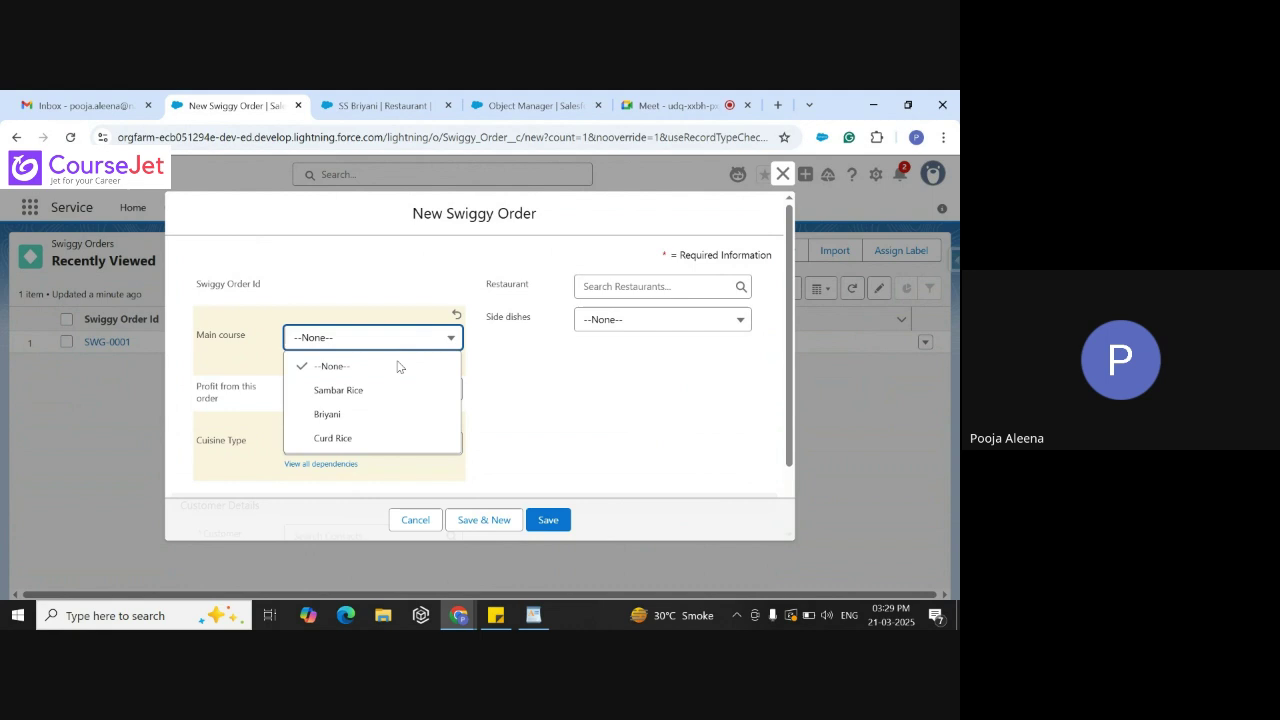
pyautogui.click(357, 414)
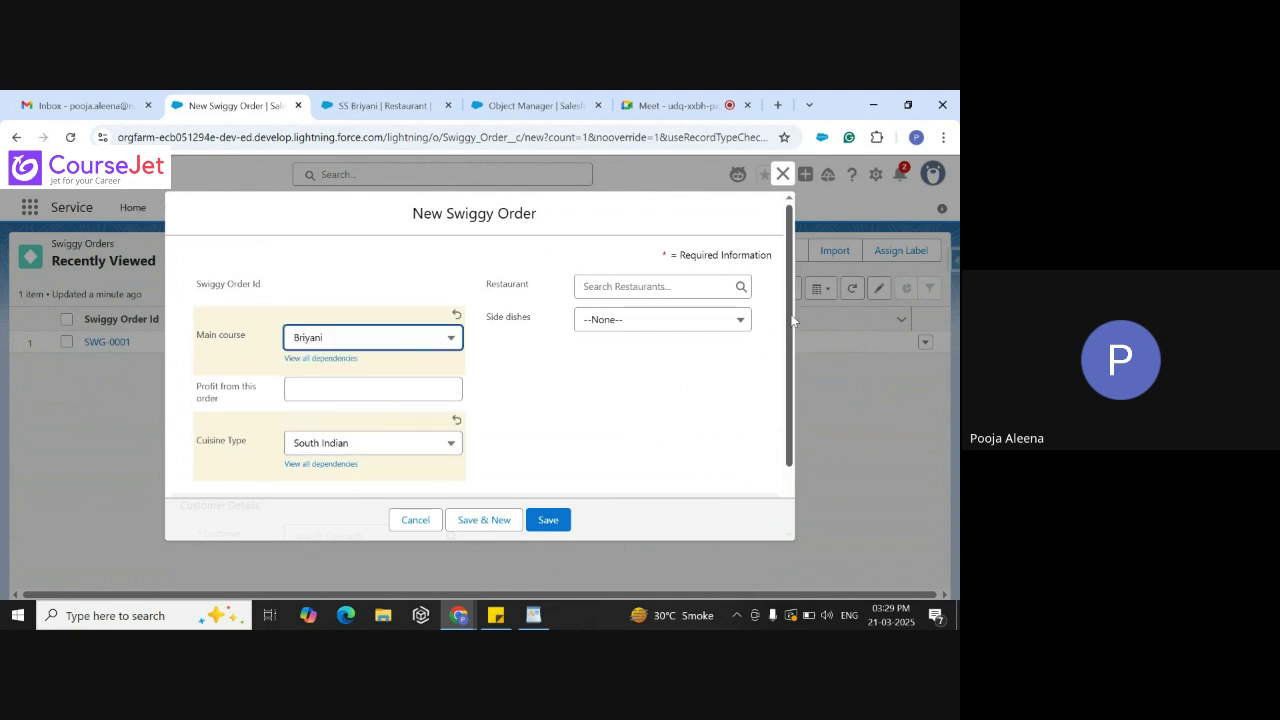
pyautogui.moveTo(789, 311); pyautogui.dragTo(778, 412)
pyautogui.scroll(1, 780, 418)
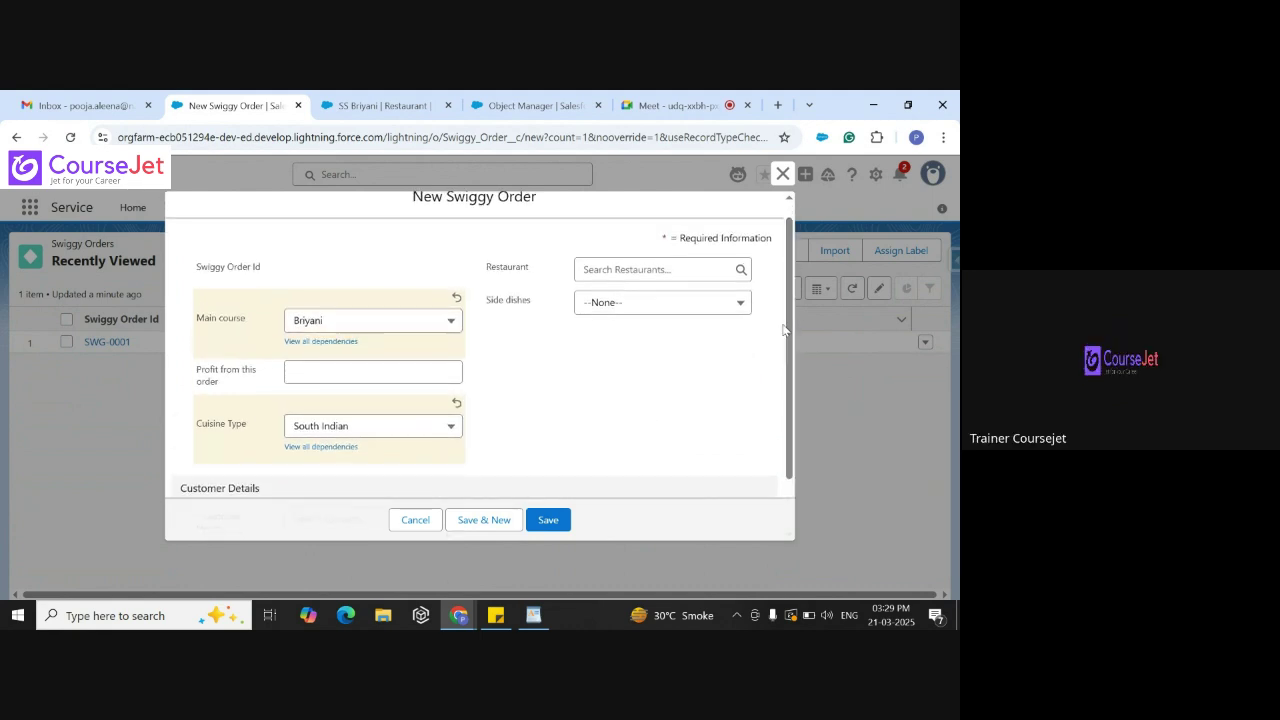
pyautogui.click(783, 173)
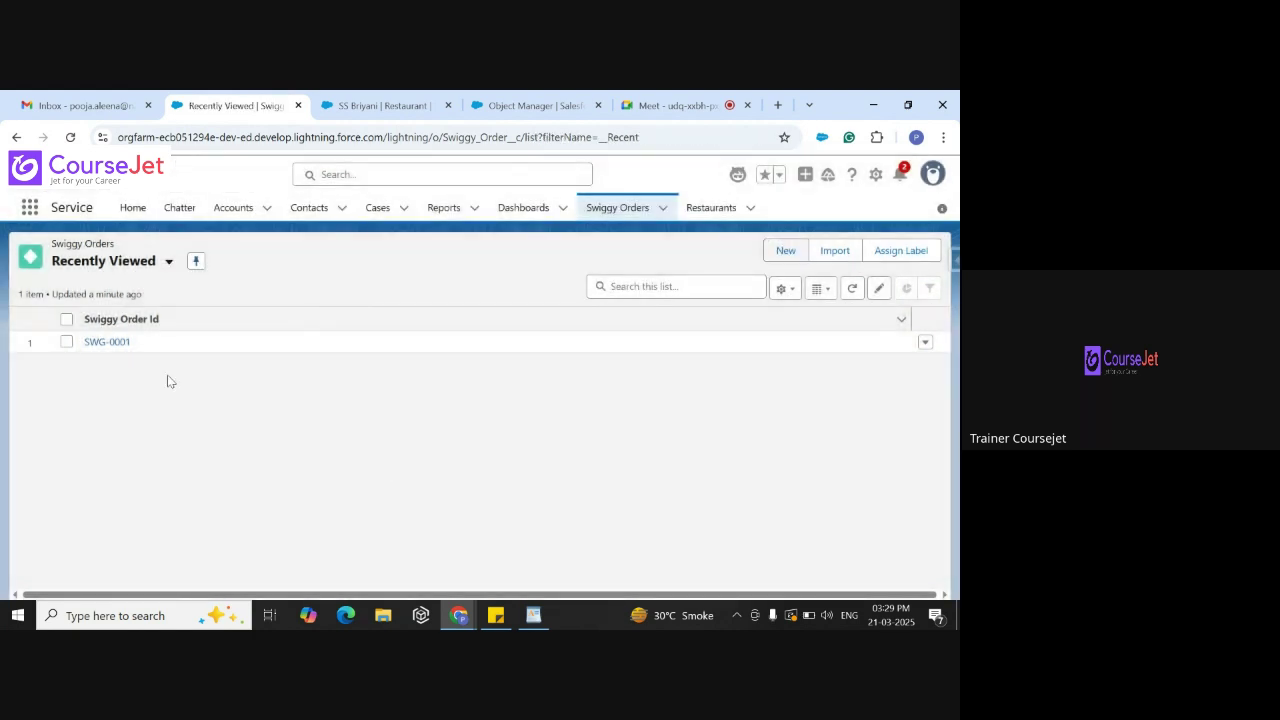
# Open the SWG-0001 order, try to save it with Cuisine Type South Indian to test the validation rule, and cancel the edit
pyautogui.click(104, 342)
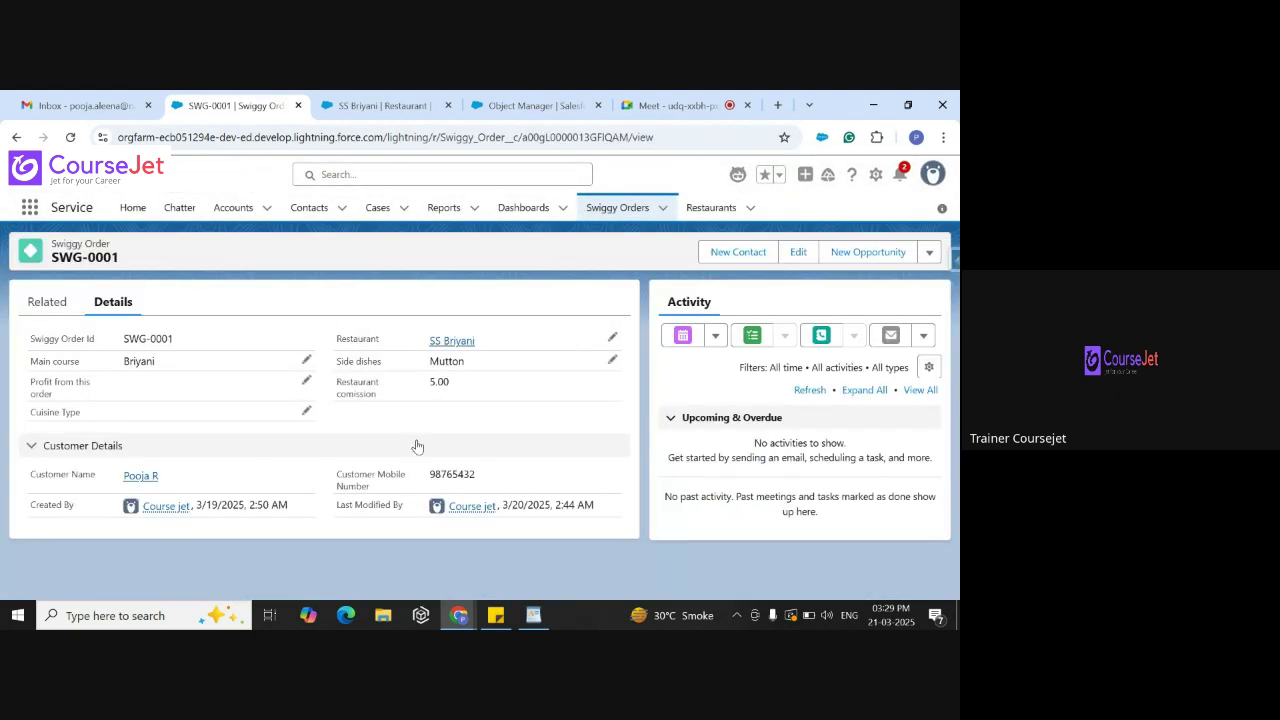
pyautogui.click(306, 410)
pyautogui.click(287, 418)
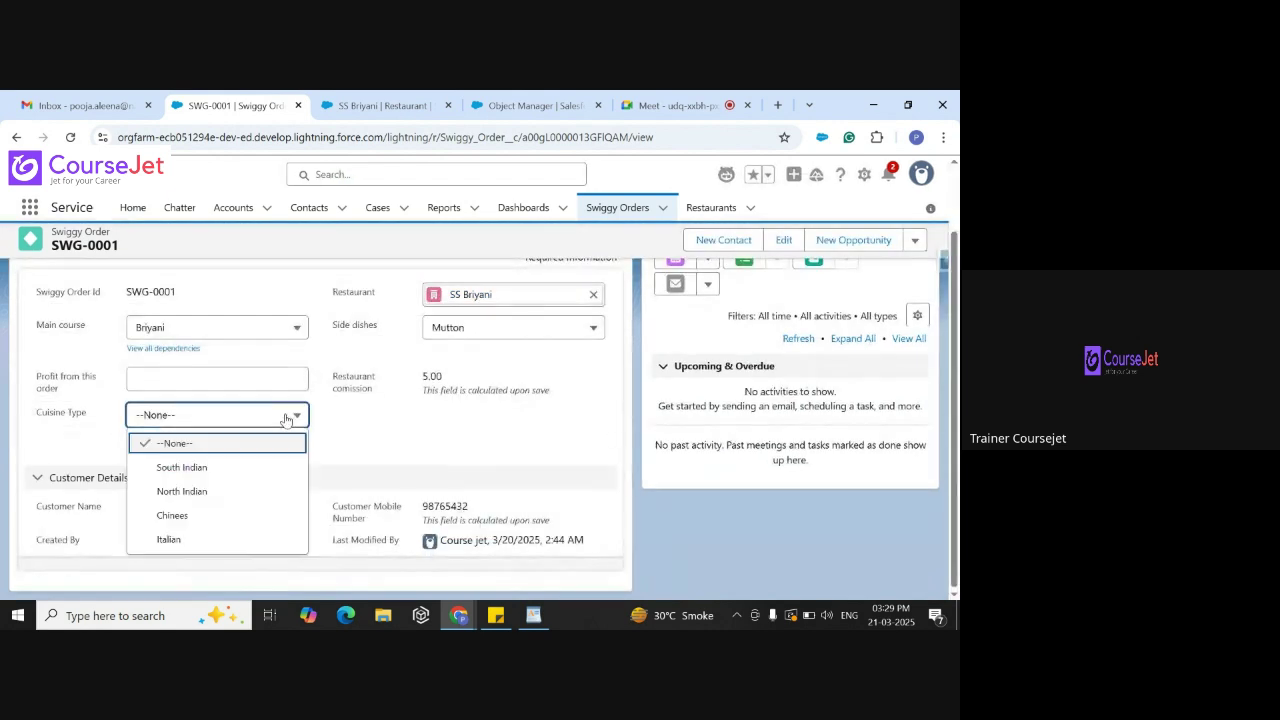
pyautogui.click(250, 470)
pyautogui.click(345, 583)
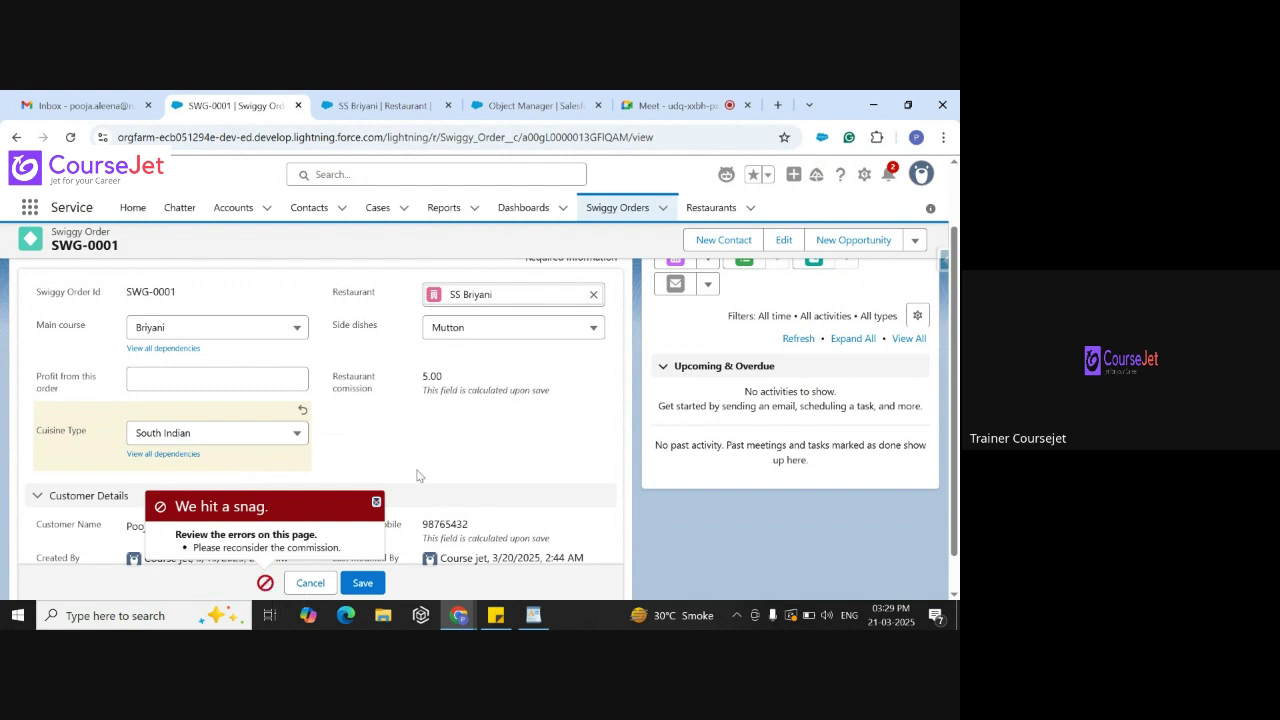
pyautogui.click(316, 581)
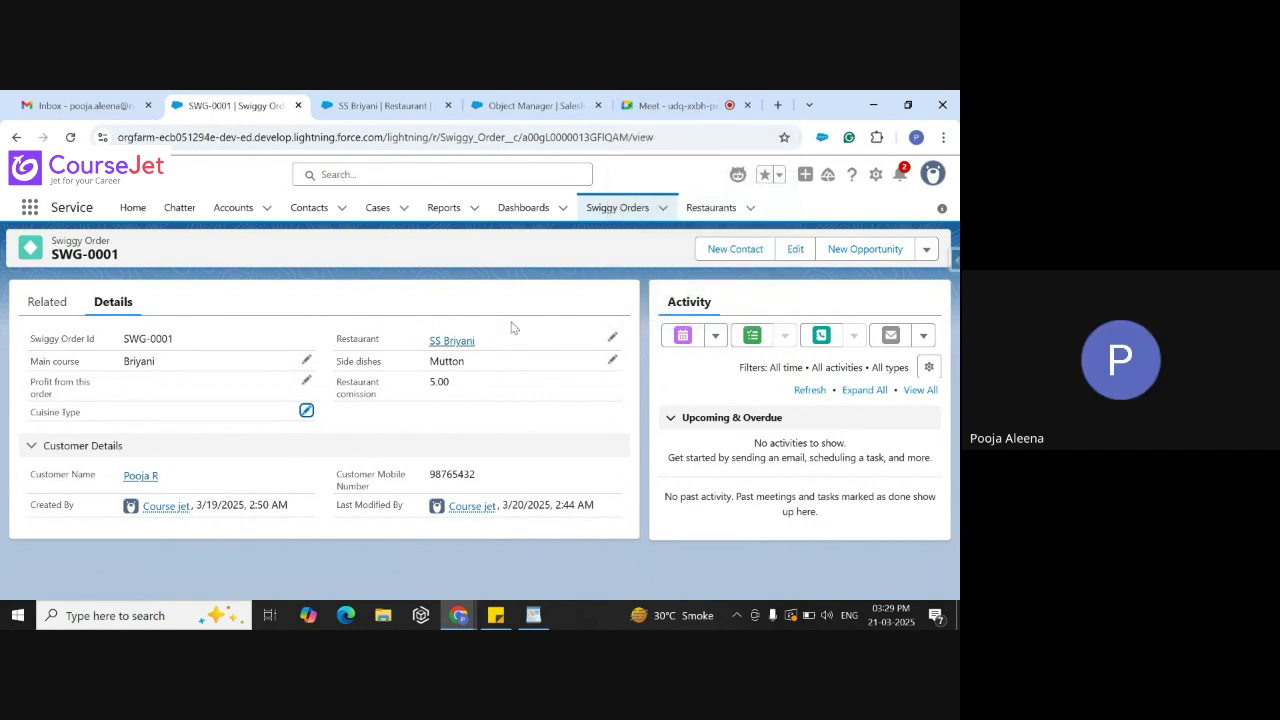
pyautogui.hotkey('alt', 'Tab')
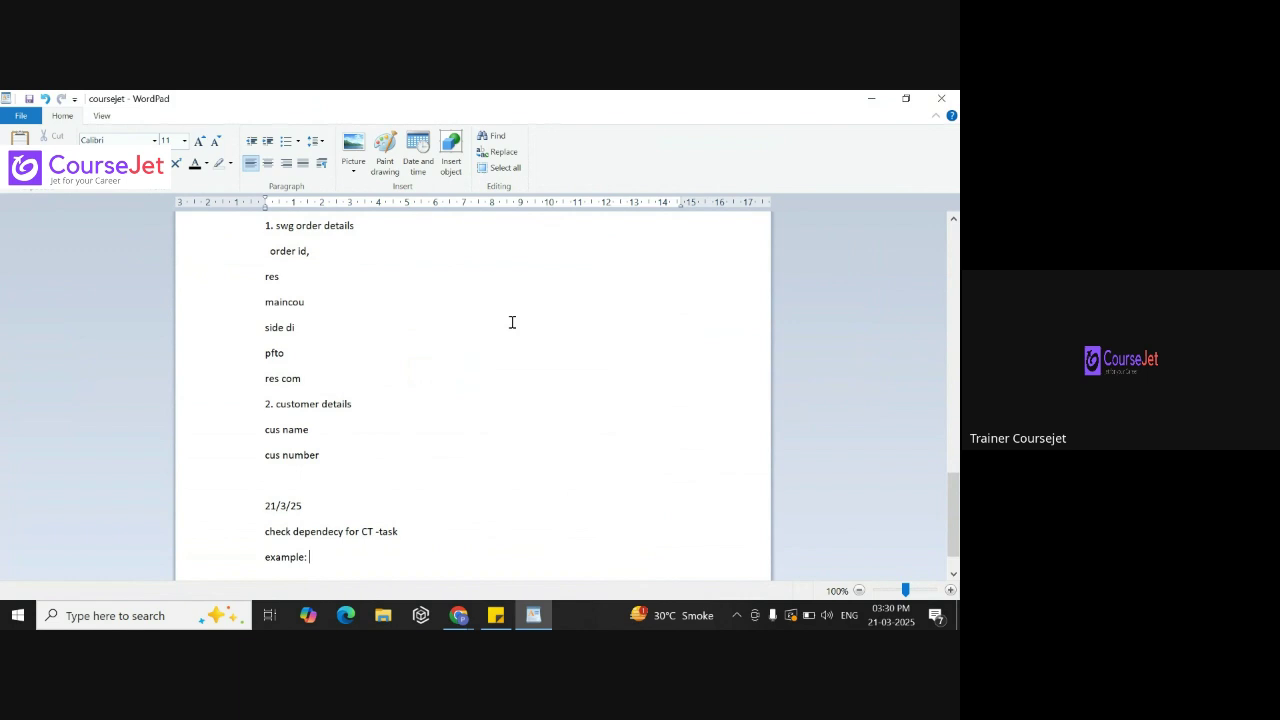
pyautogui.hotkey('alt', 'Tab')
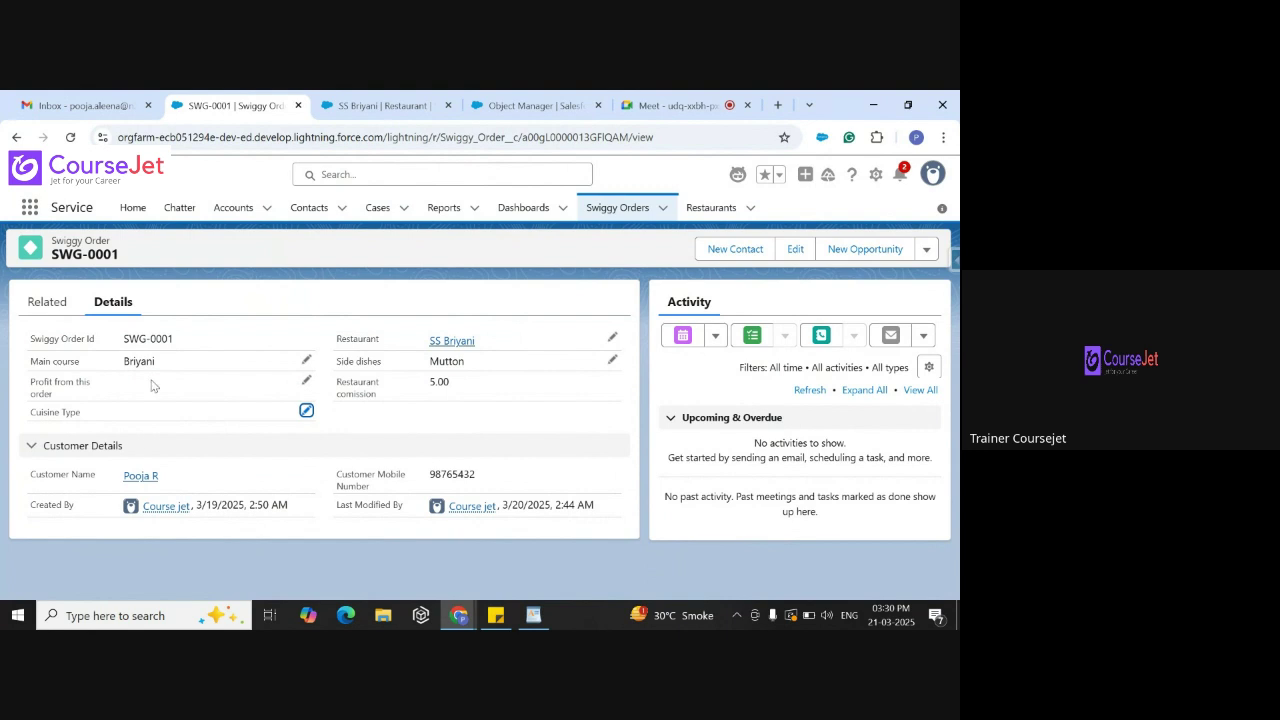
# In Object Manager, find the Swiggy Order object by searching for "sw" and open its Fields & Relationships
pyautogui.click(518, 104)
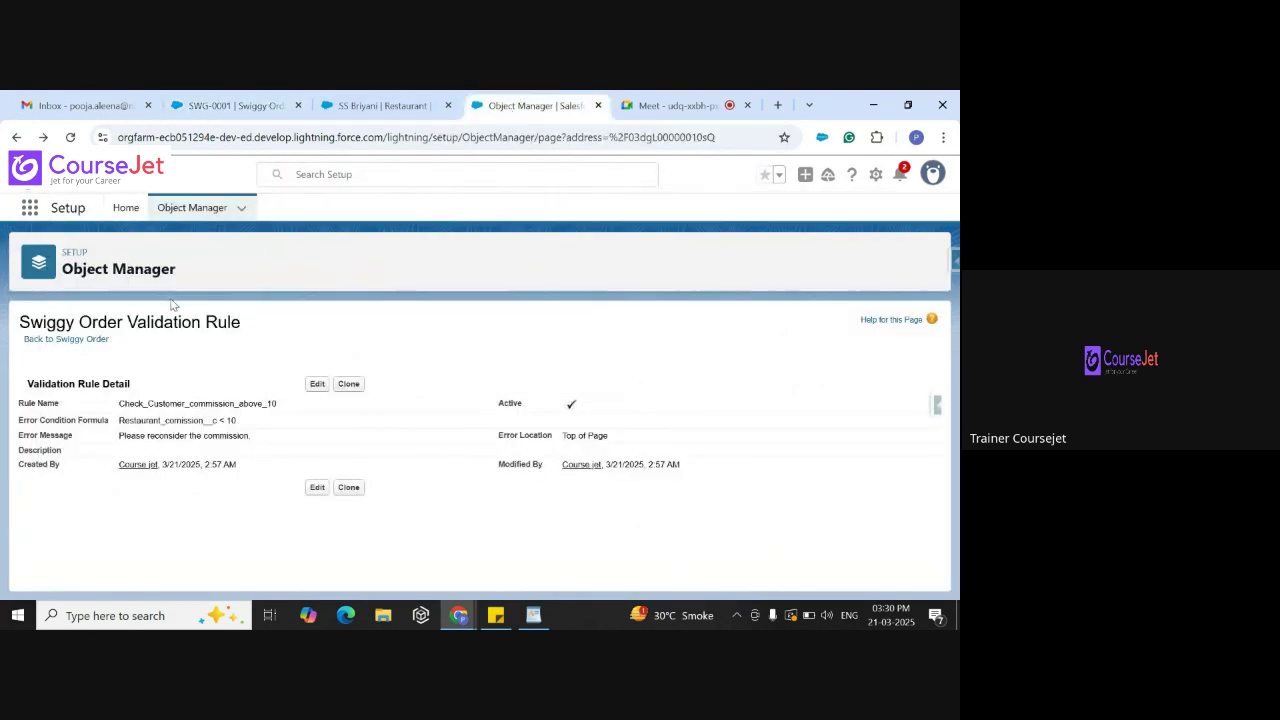
pyautogui.click(80, 258)
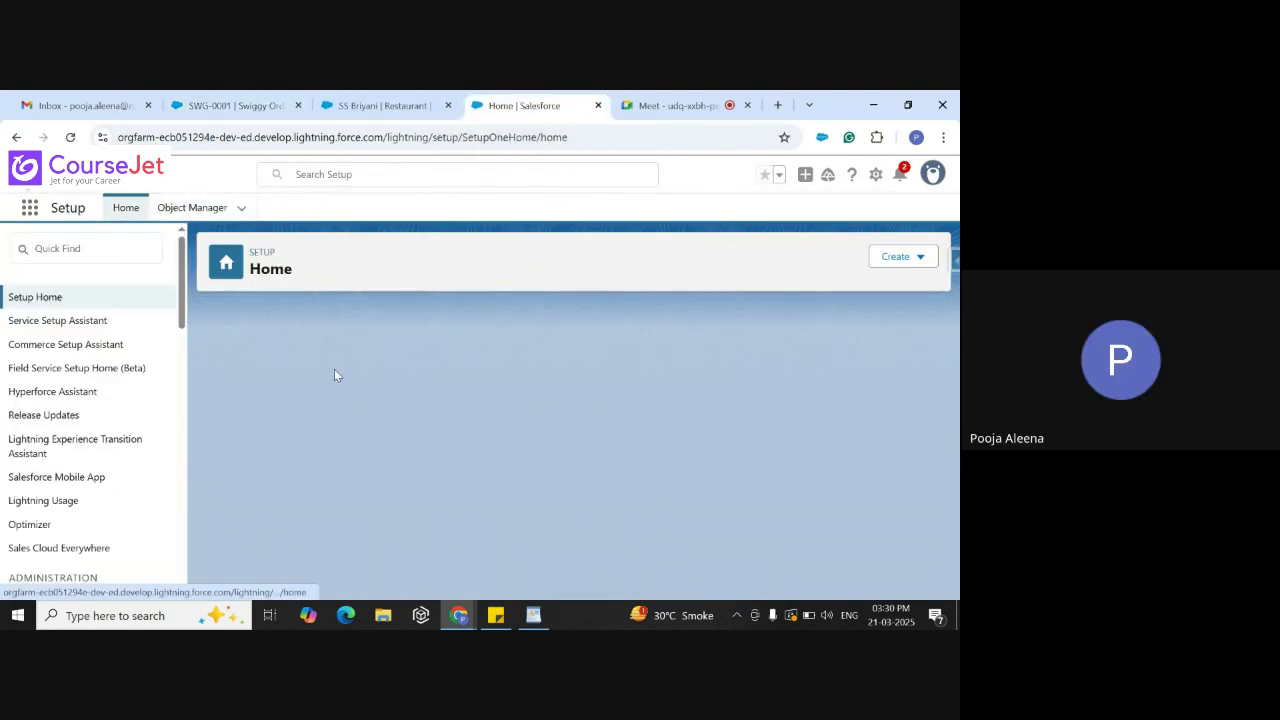
pyautogui.click(192, 207)
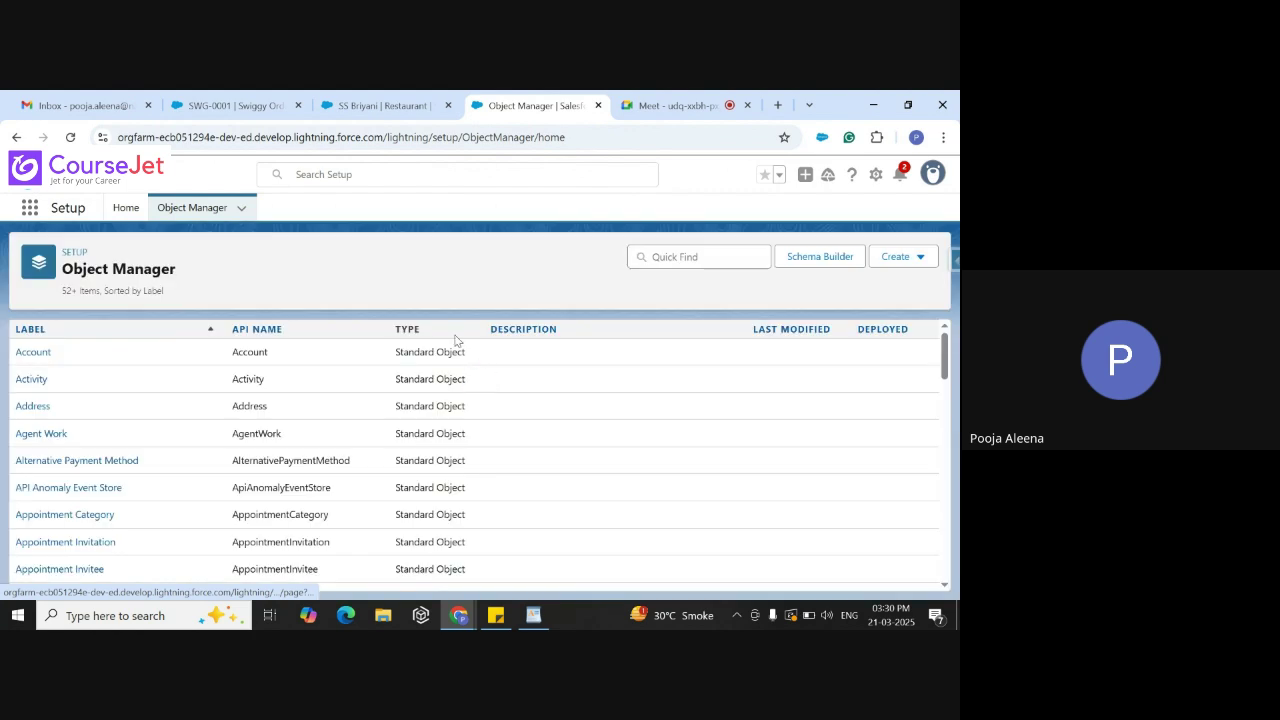
pyautogui.click(691, 256)
pyautogui.write('sw')
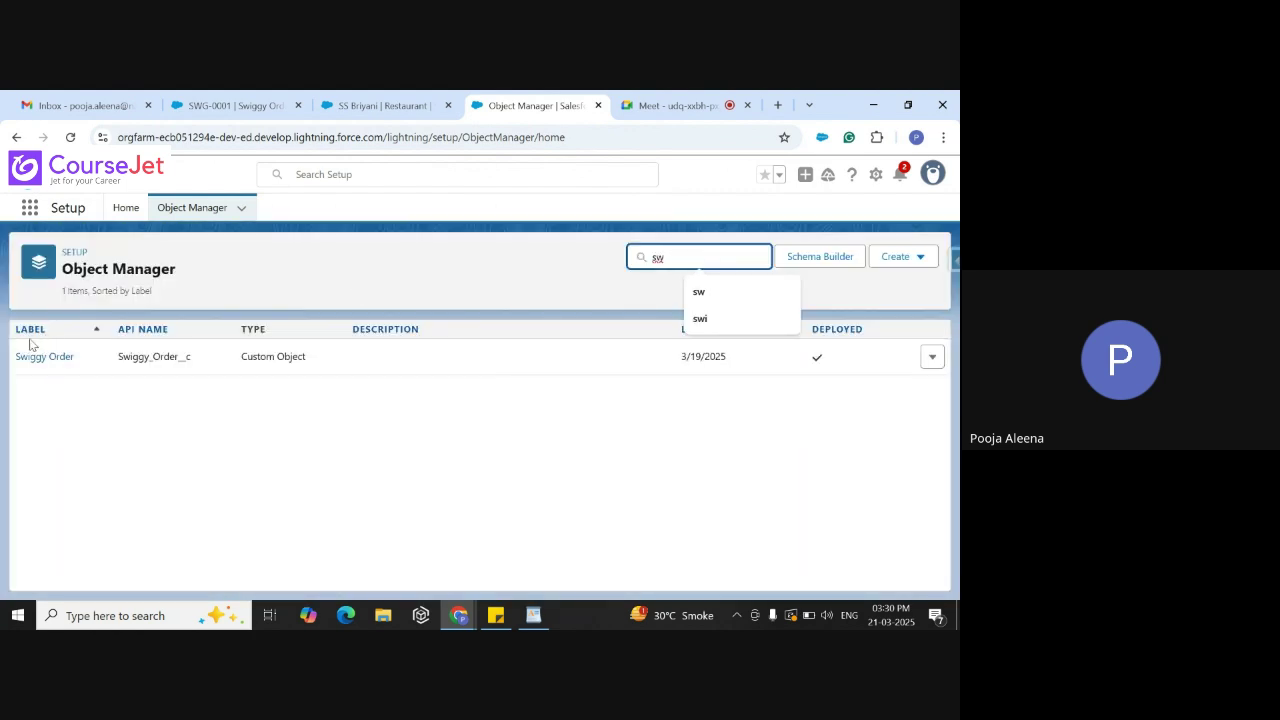
pyautogui.click(36, 358)
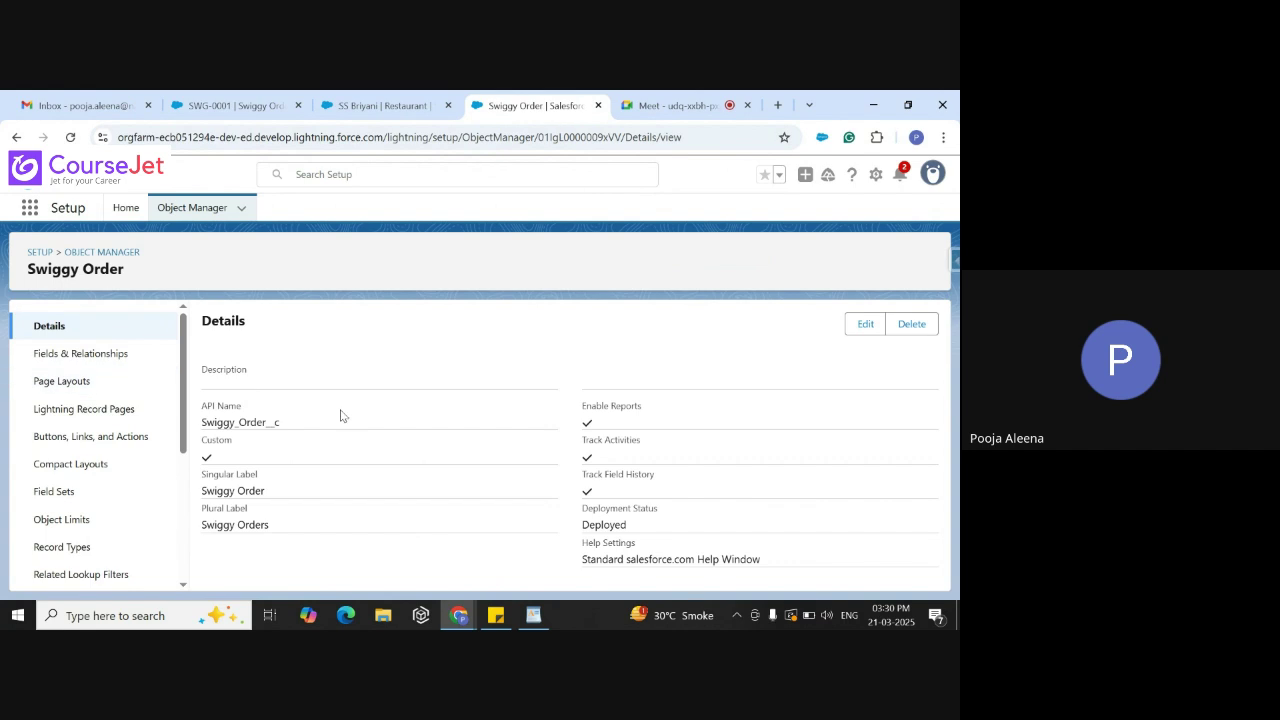
pyautogui.click(60, 353)
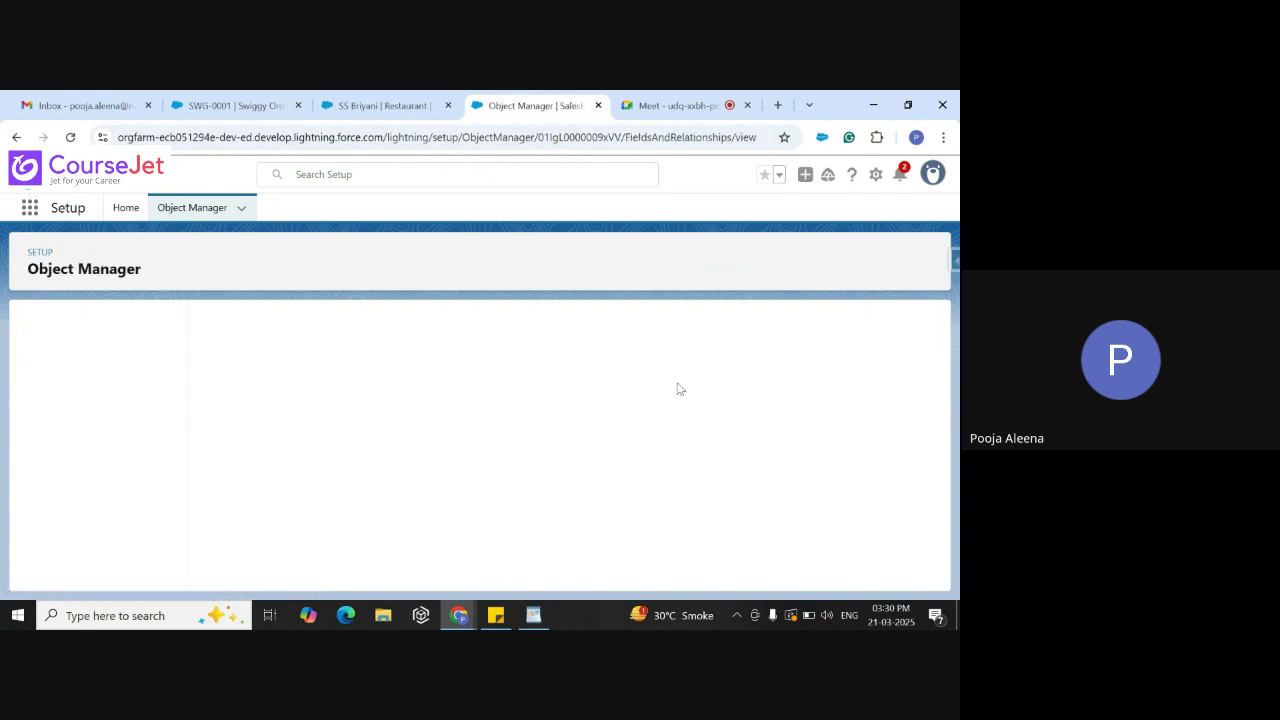
# Start a new custom field on Swiggy Order and choose Currency as its data type
pyautogui.click(621, 325)
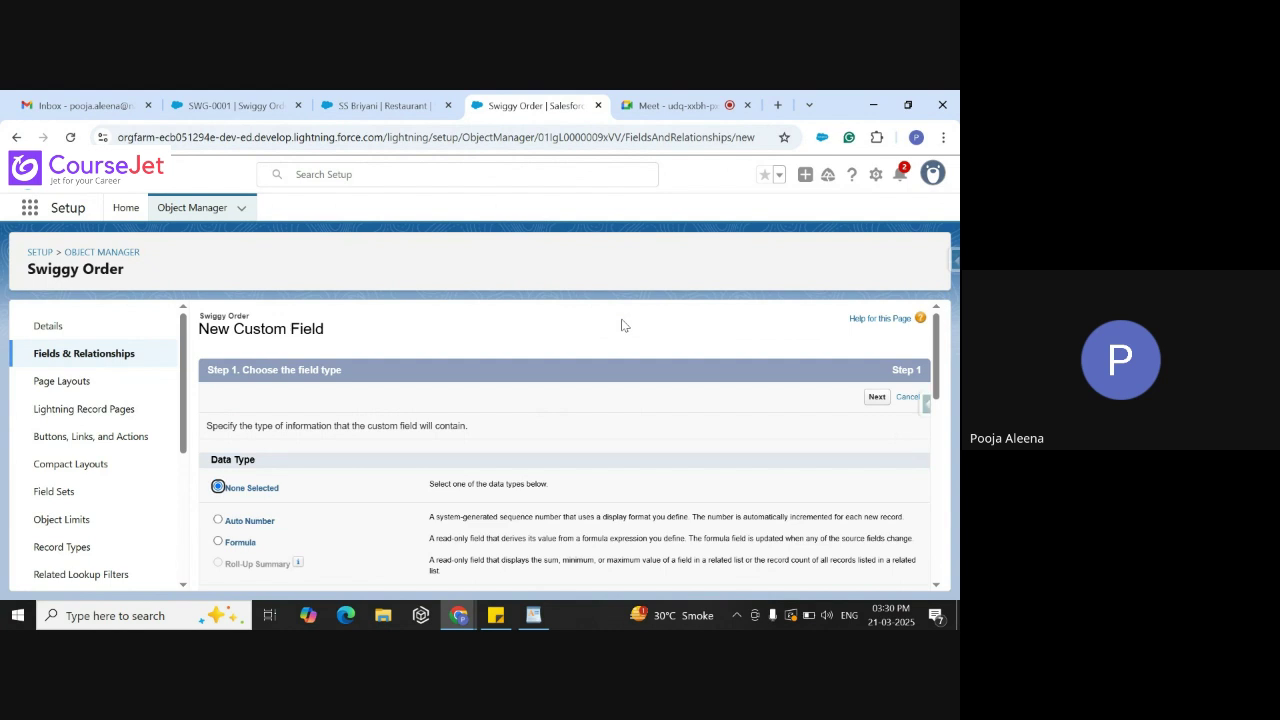
pyautogui.moveTo(932, 354); pyautogui.dragTo(938, 440)
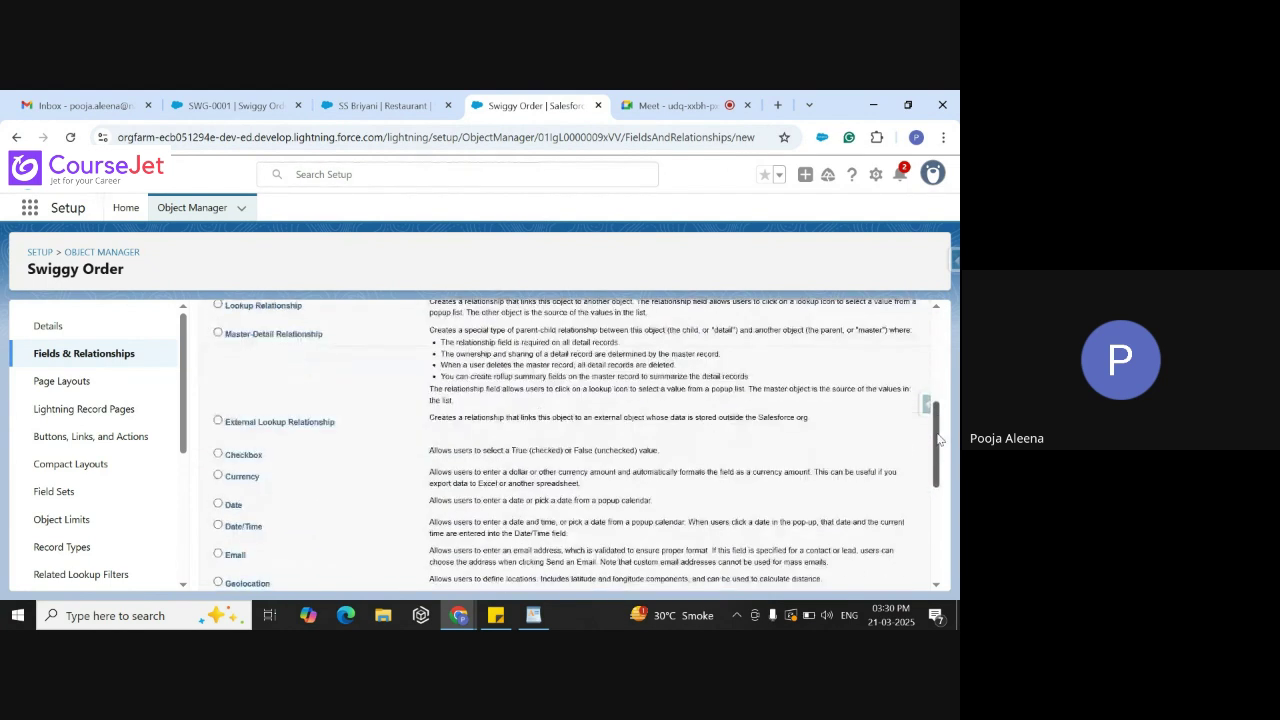
pyautogui.click(218, 475)
pyautogui.scroll(-10, 940, 458)
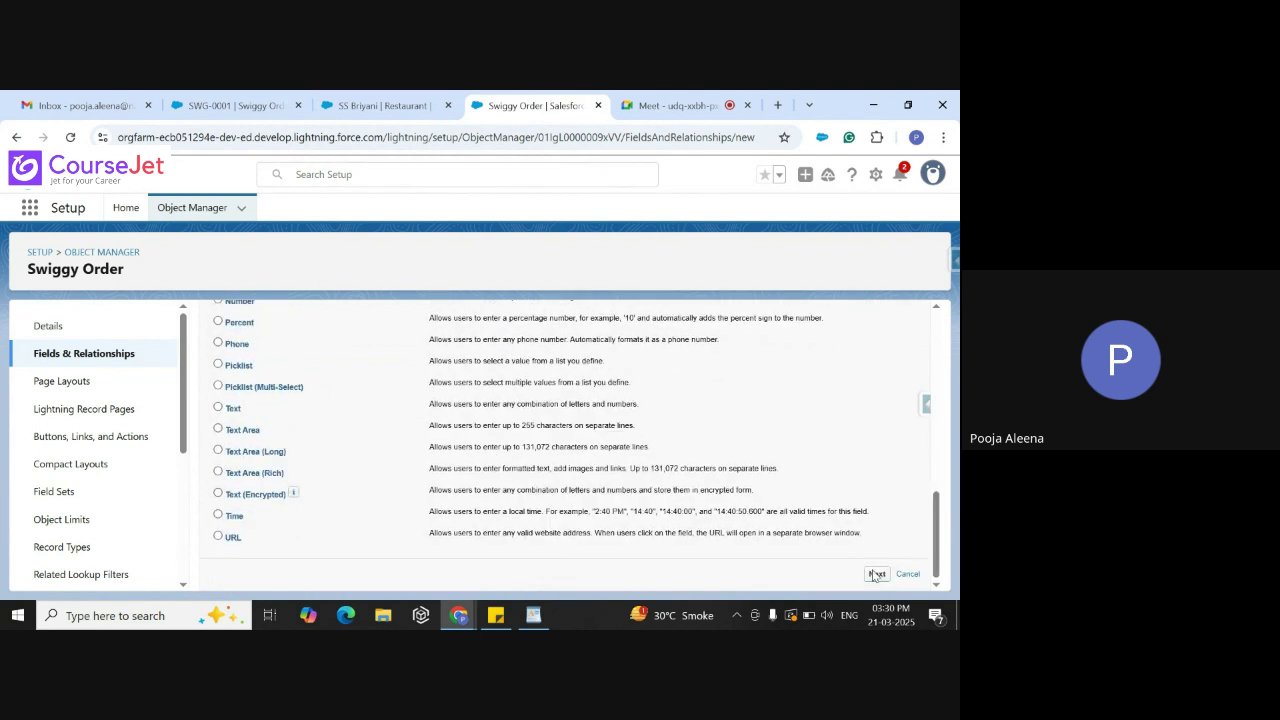
pyautogui.click(874, 575)
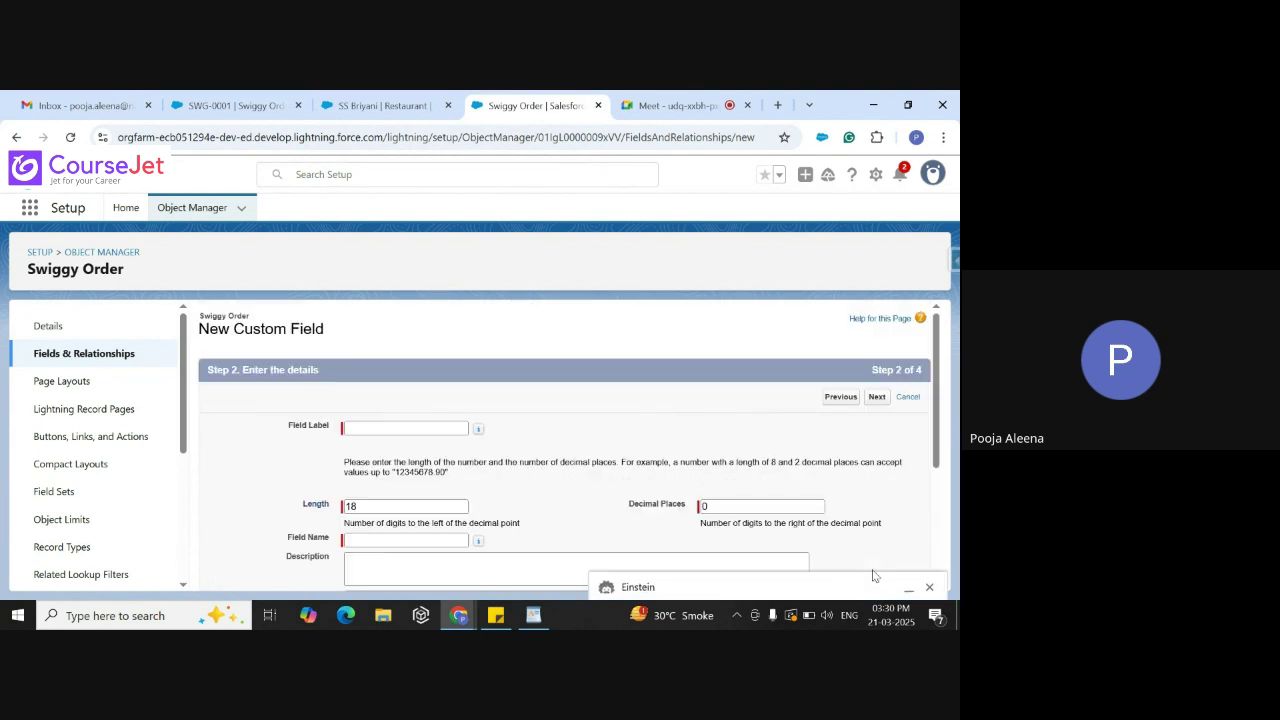
# Set the new currency field's label to Total Price and fill in the field name Total_Price
pyautogui.click(434, 432)
pyautogui.write('Total ')
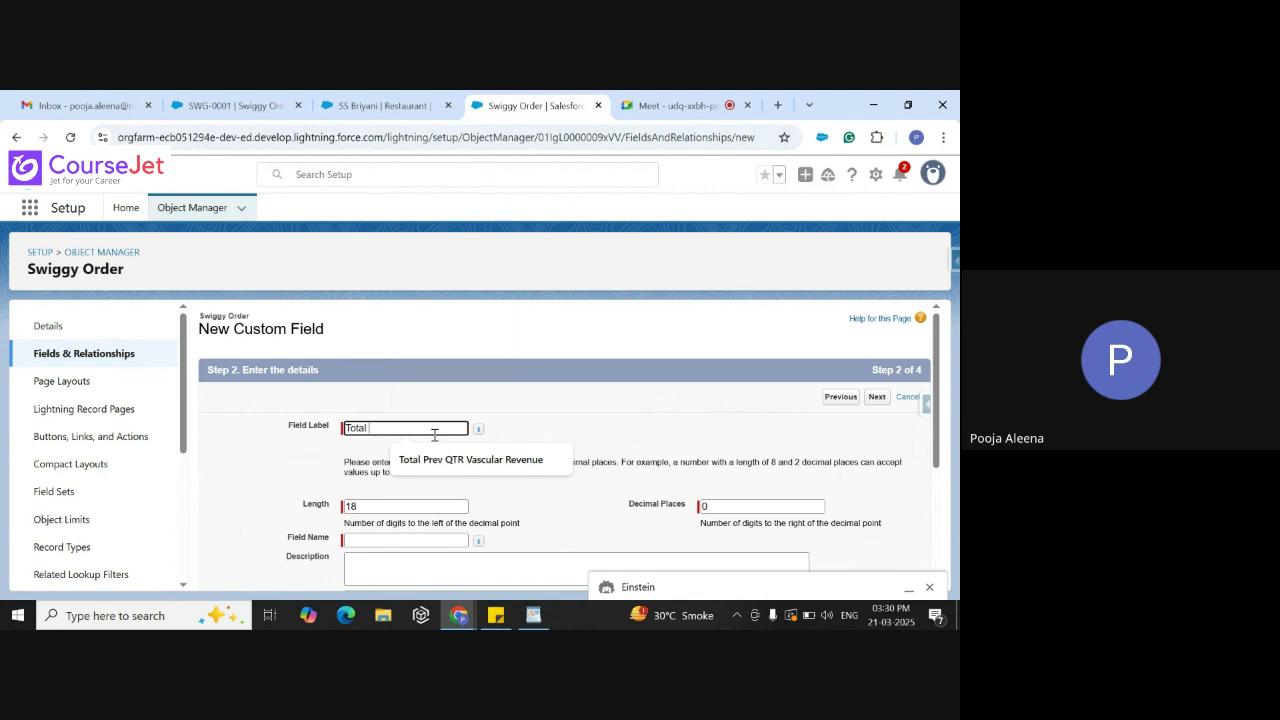
pyautogui.write('Pt')
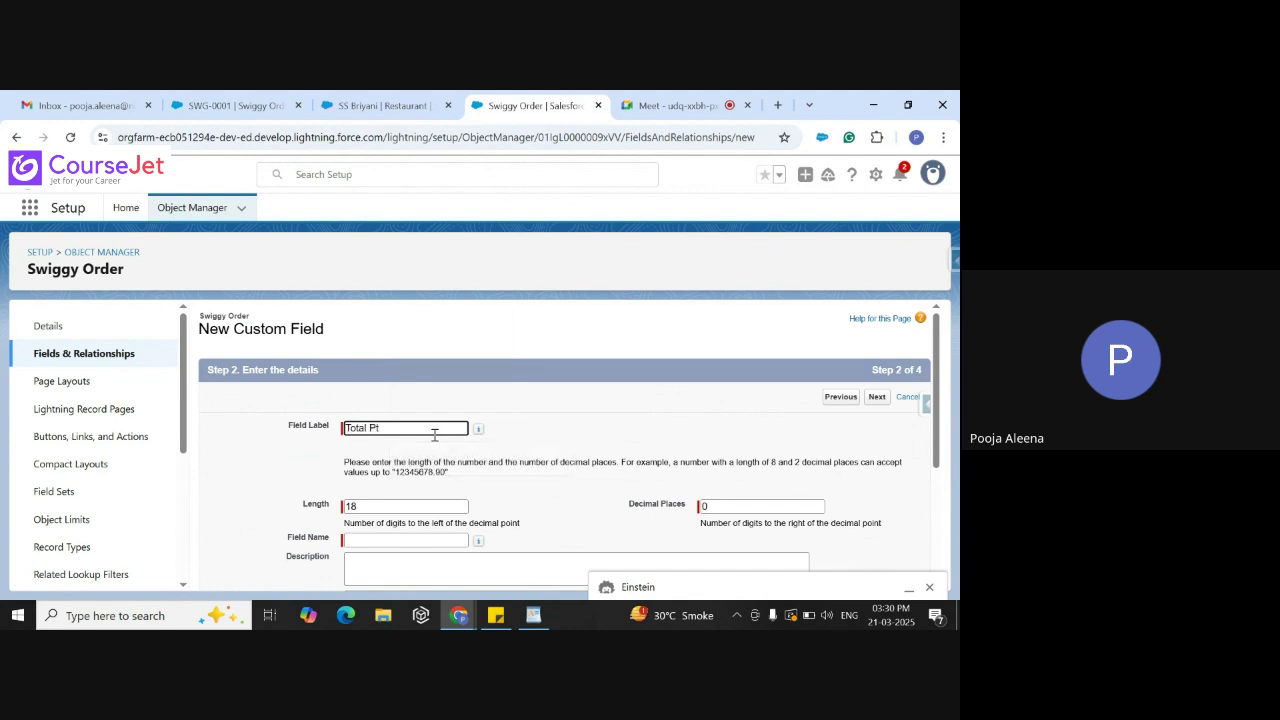
pyautogui.press('BackSpace')
pyautogui.write('rice')
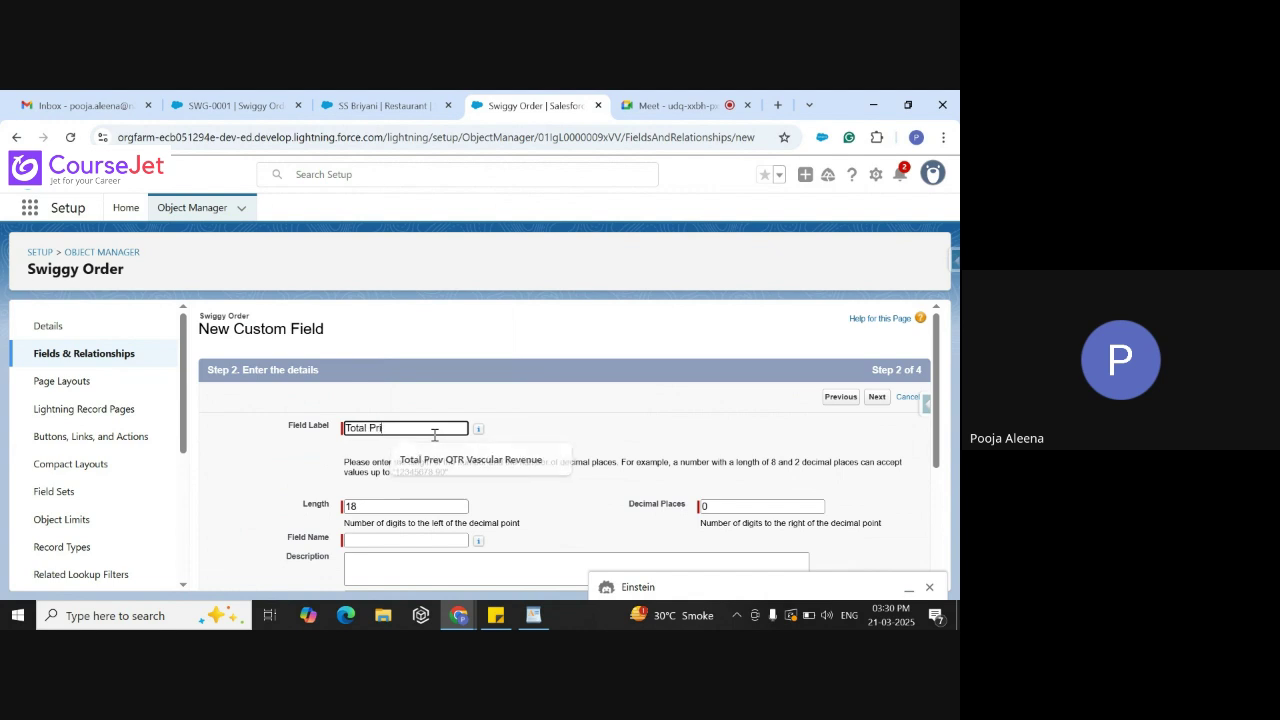
pyautogui.click(415, 543)
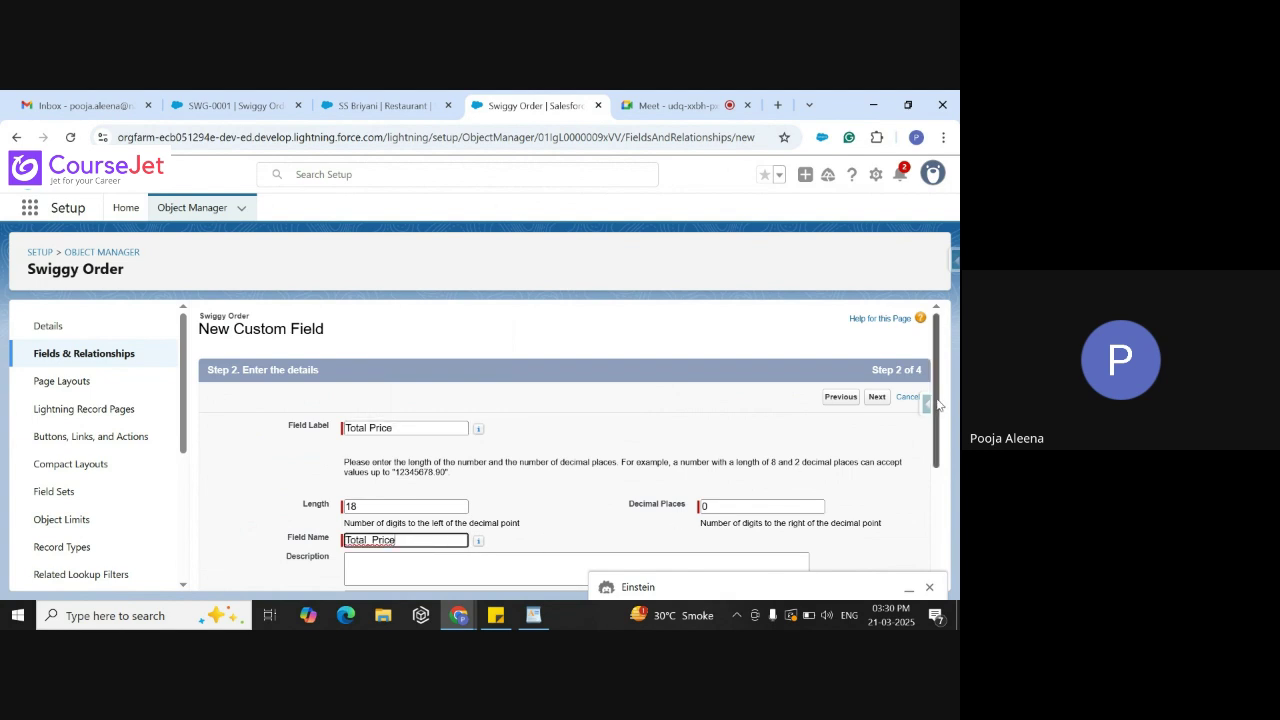
# Accept the default options, field-level security and page layouts for the Total Price field, and save it
pyautogui.moveTo(940, 405); pyautogui.dragTo(942, 517)
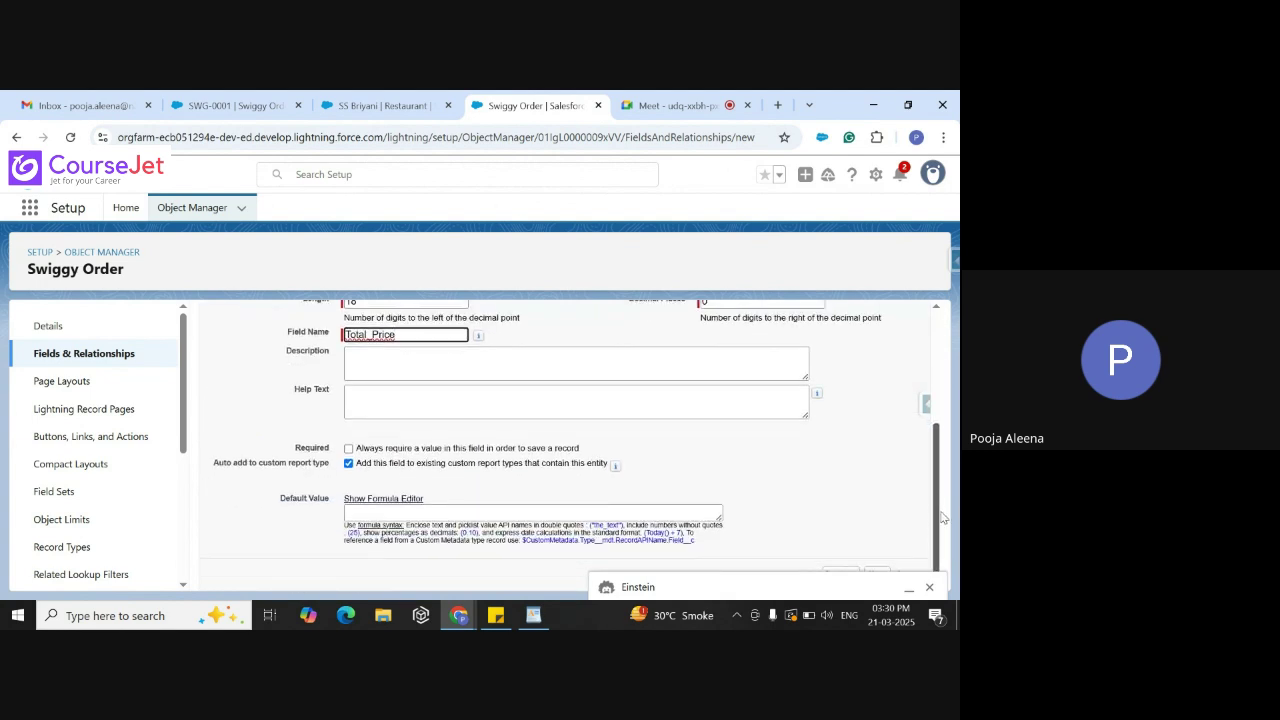
pyautogui.click(929, 587)
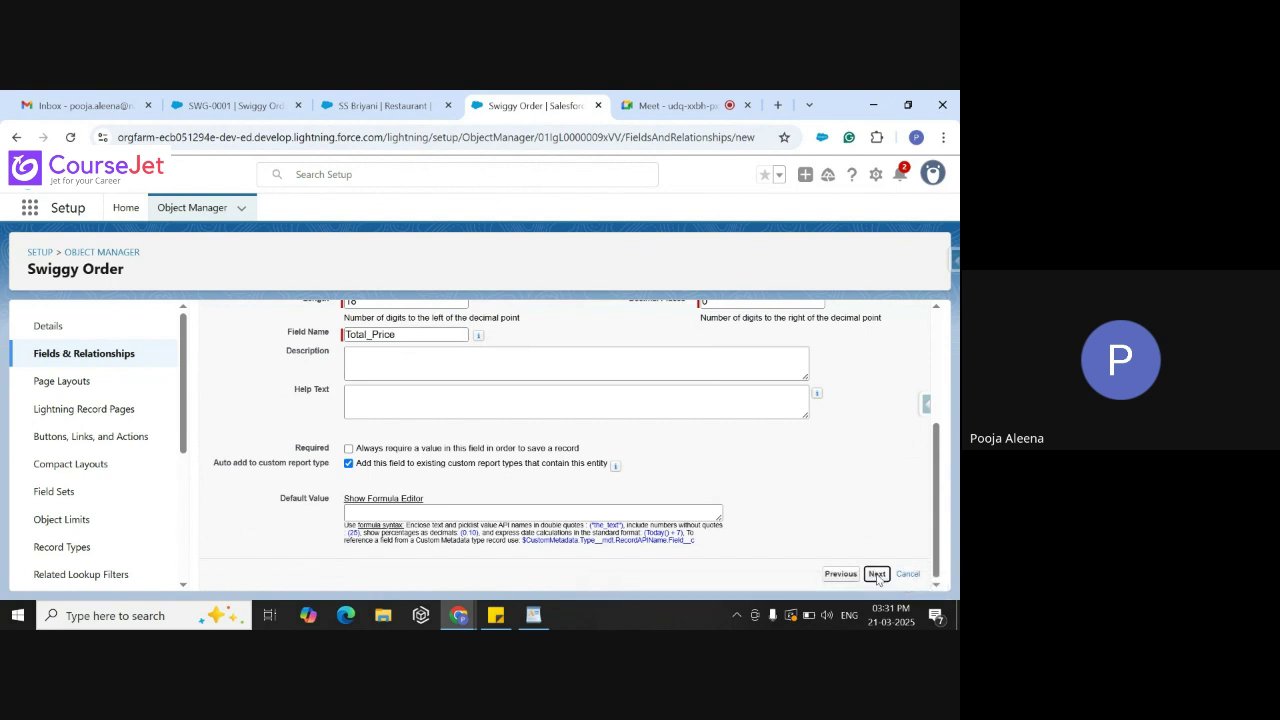
pyautogui.click(876, 575)
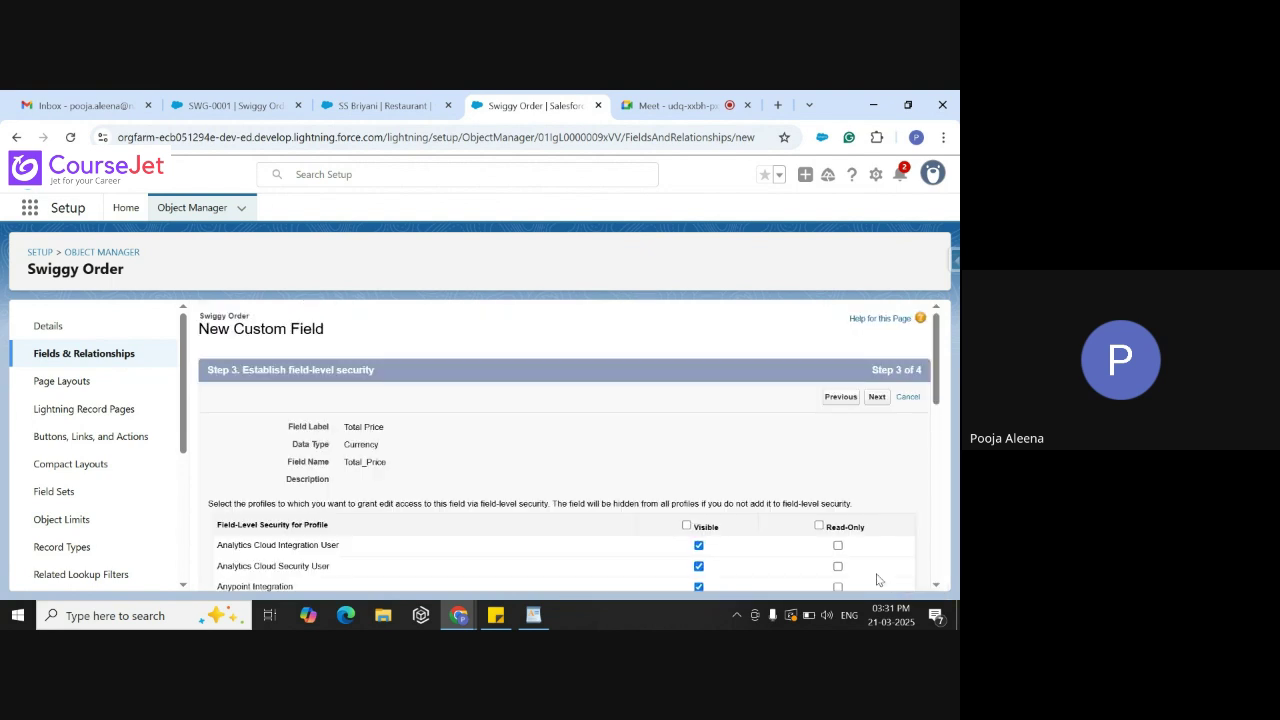
pyautogui.click(877, 398)
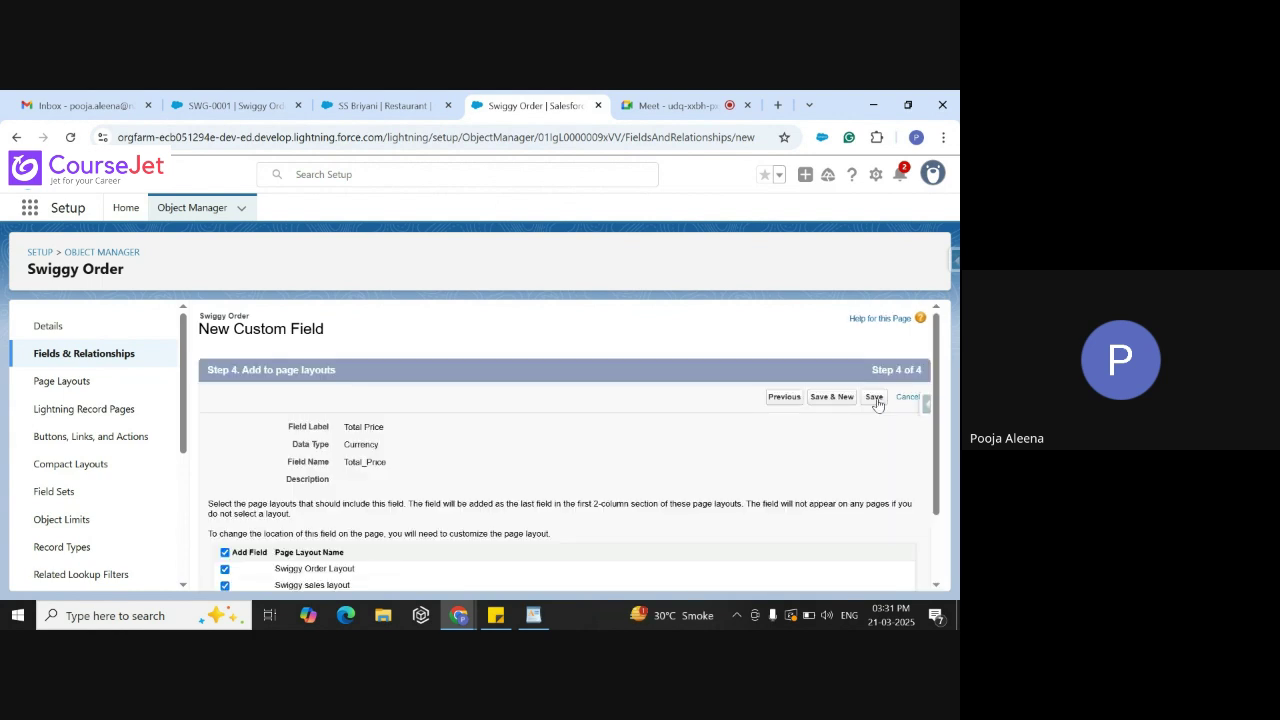
pyautogui.click(877, 398)
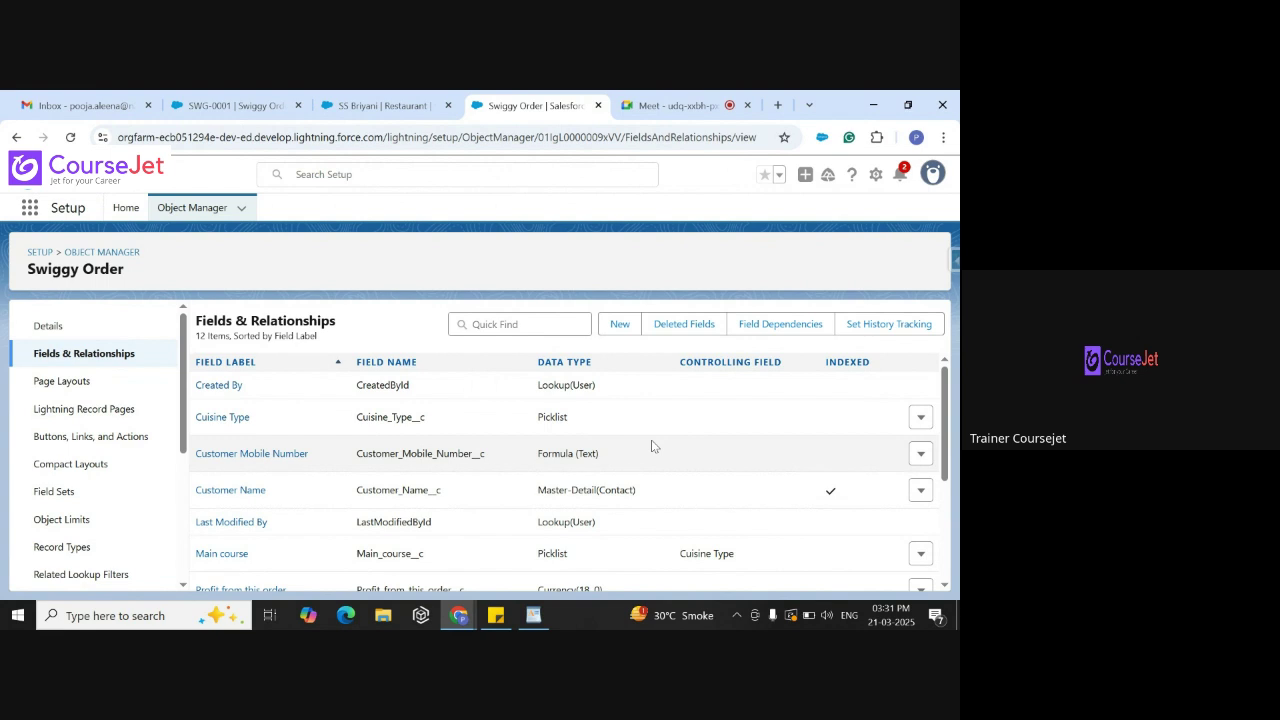
# Start another custom field on Swiggy Order with data type Currency, using Discount as its label and field name
pyautogui.click(620, 324)
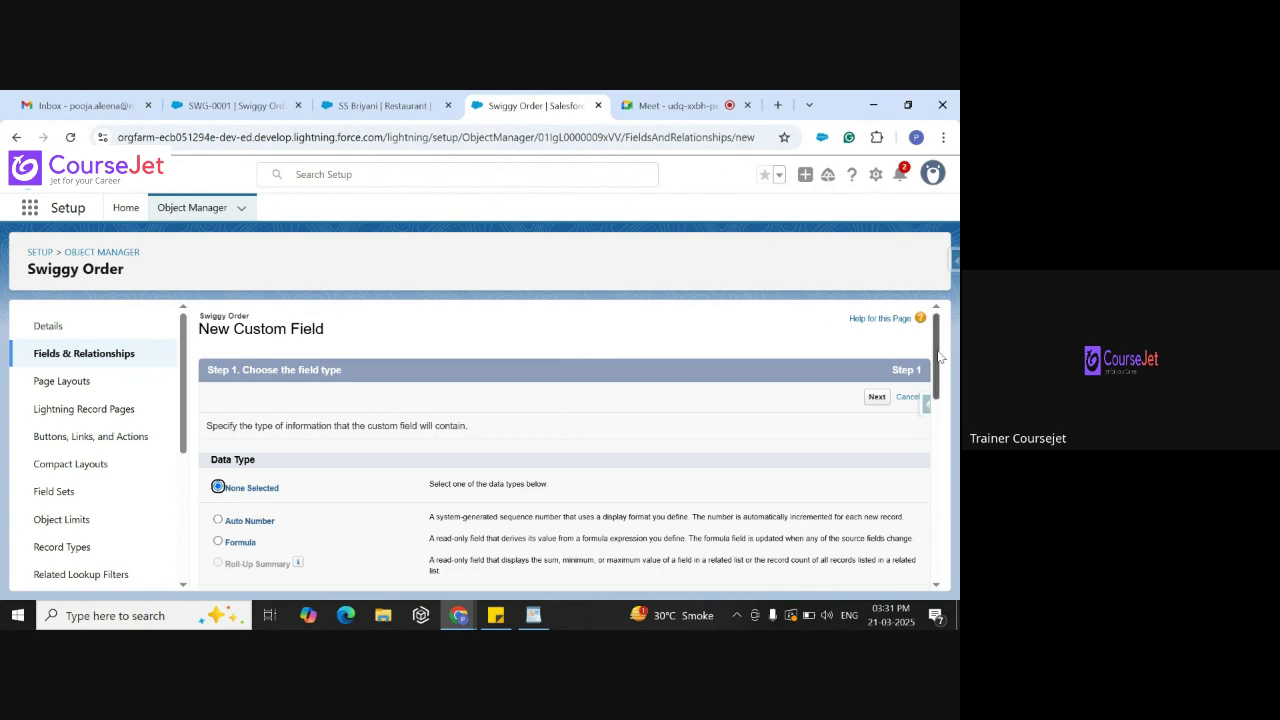
pyautogui.moveTo(938, 356); pyautogui.dragTo(930, 467)
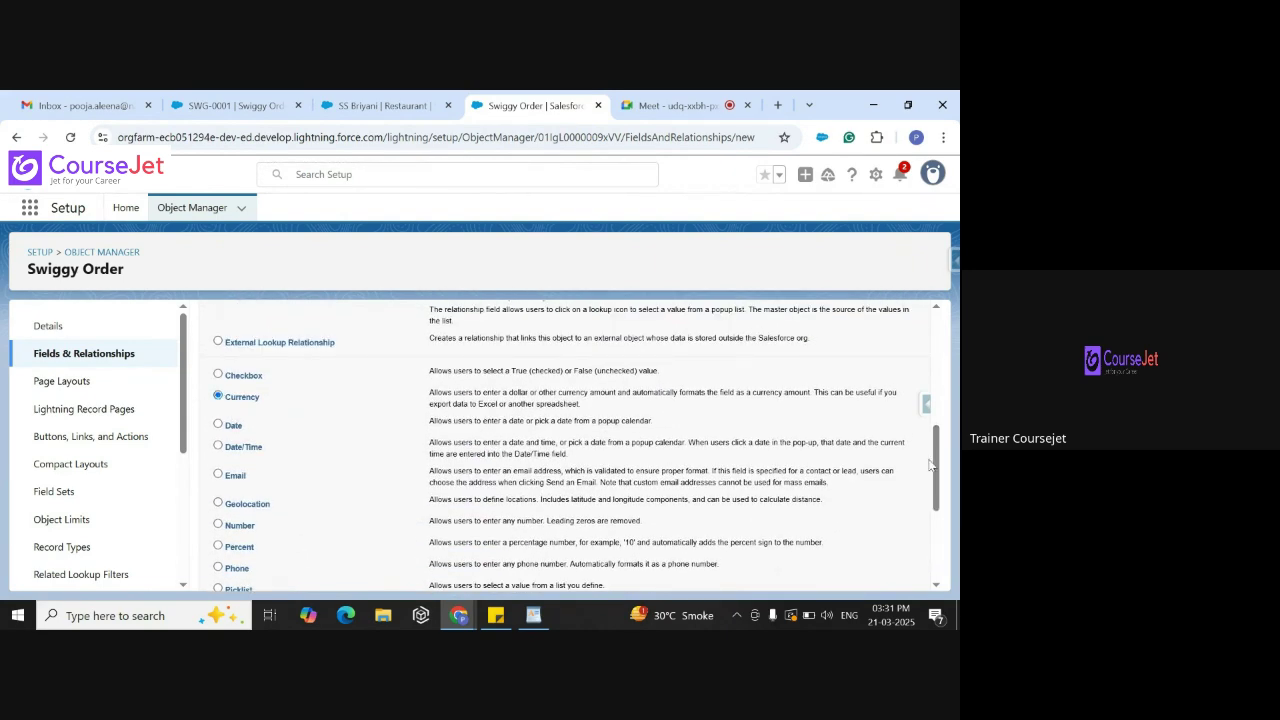
pyautogui.moveTo(936, 470); pyautogui.dragTo(952, 565)
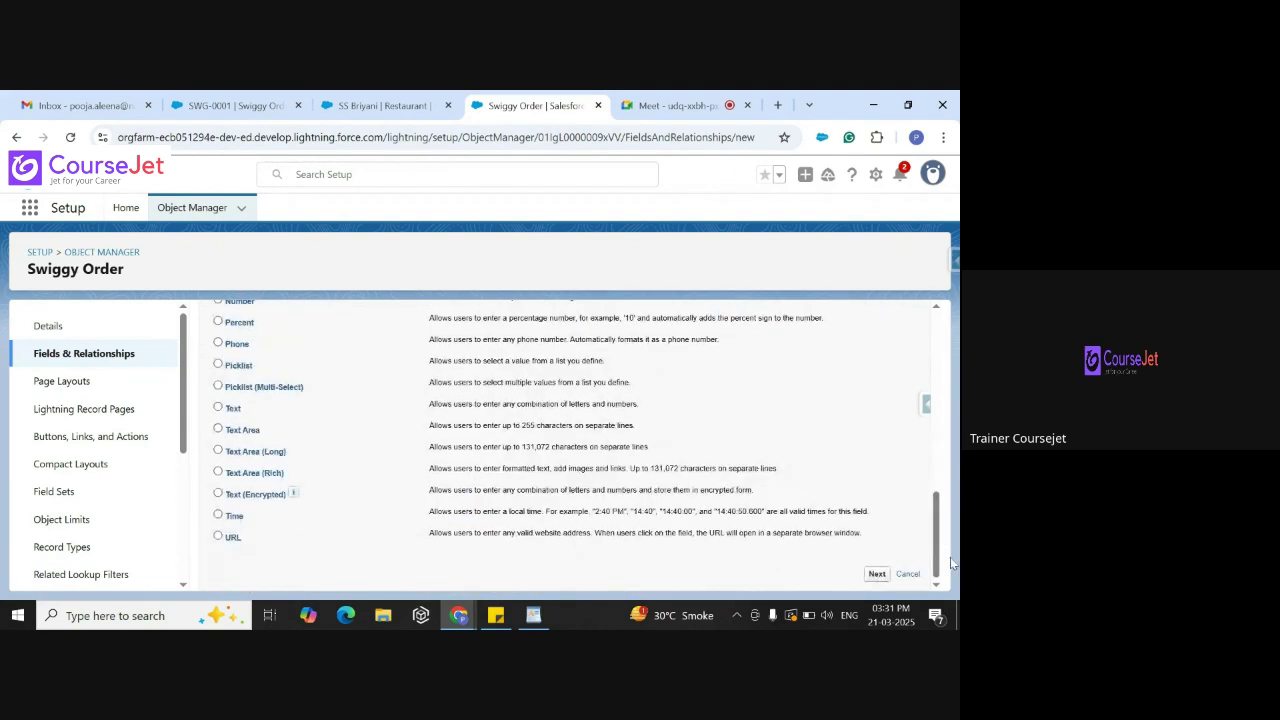
pyautogui.click(876, 575)
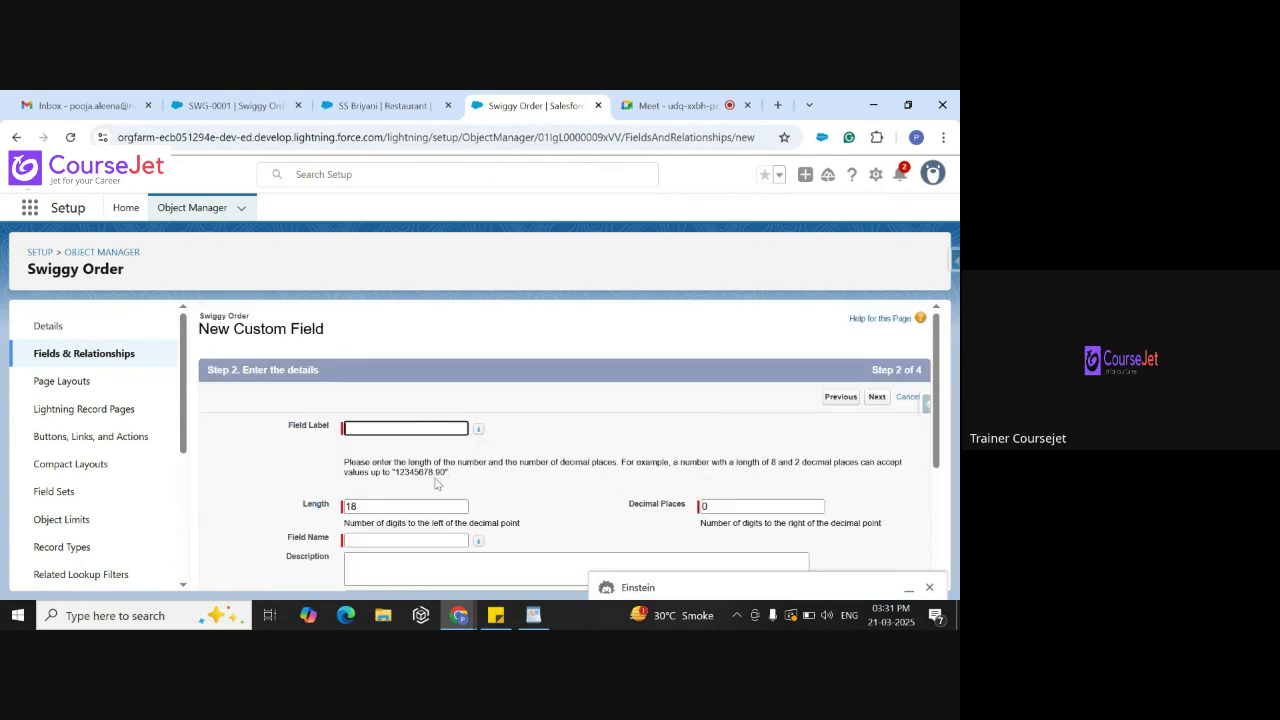
pyautogui.write('Discount')
pyautogui.click(378, 540)
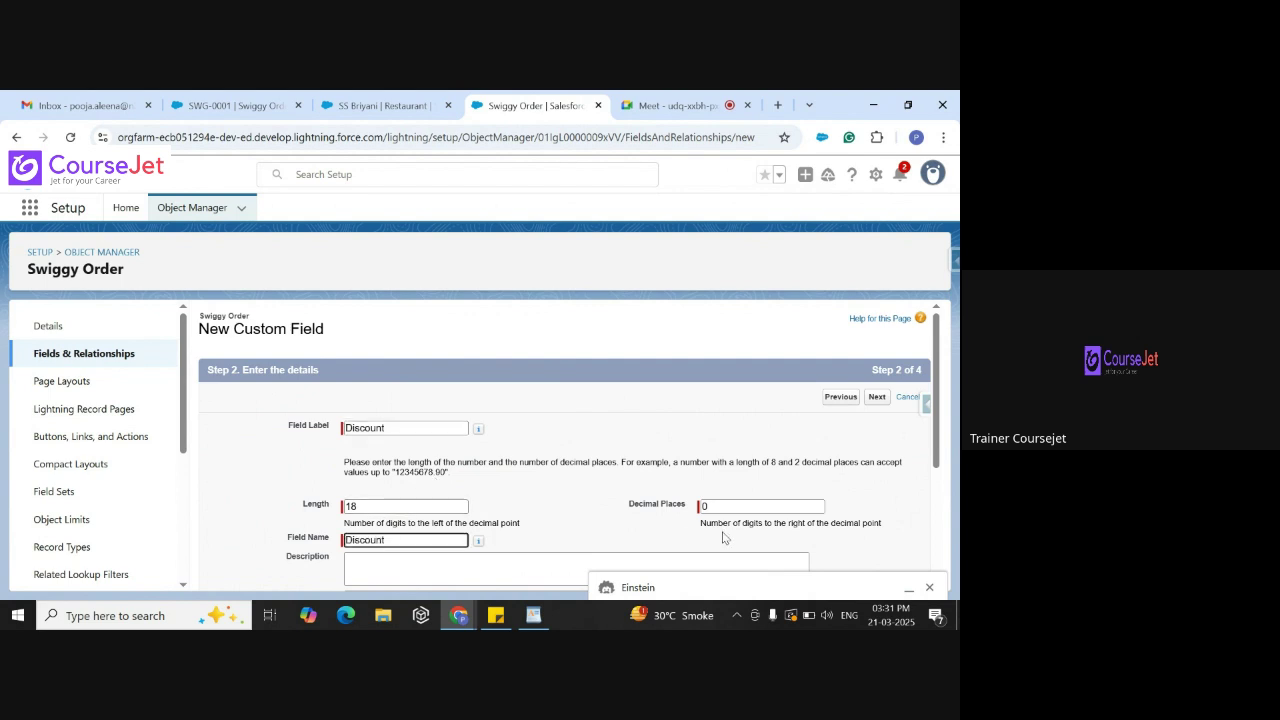
# Accept the default options, field-level security and page layouts for the Discount field, and save it
pyautogui.scroll(-2, 940, 460)
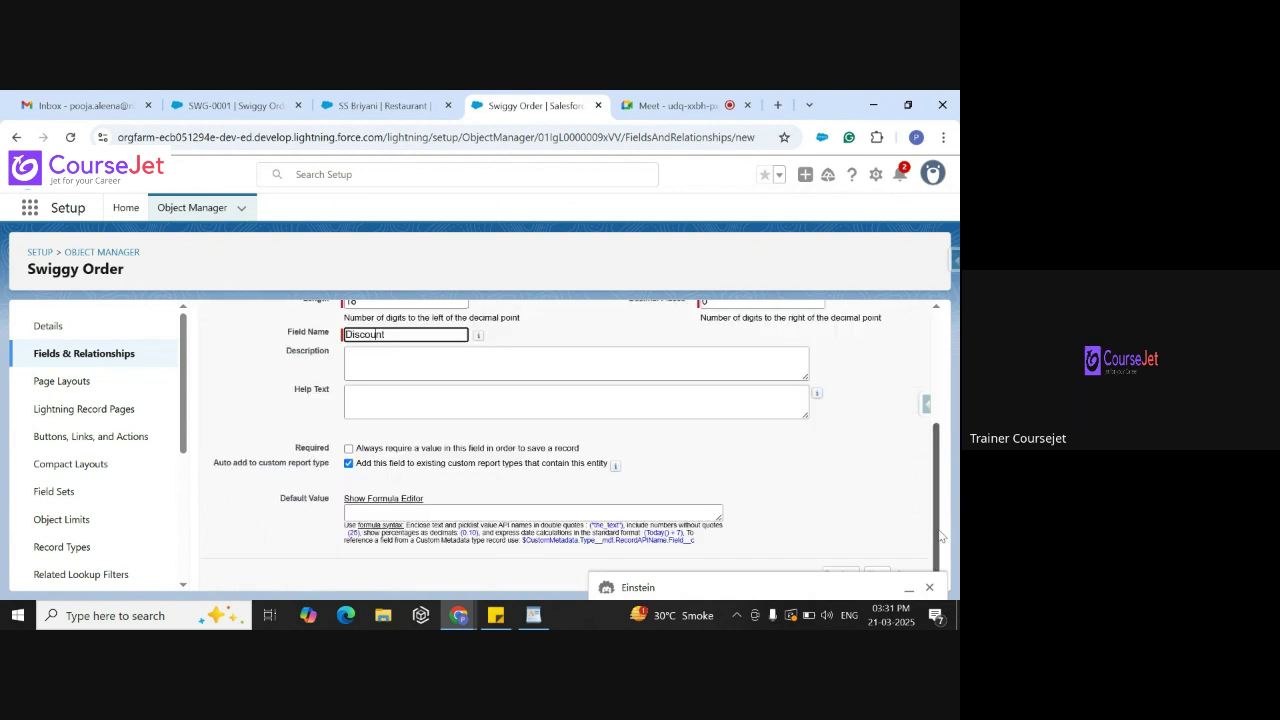
pyautogui.click(922, 584)
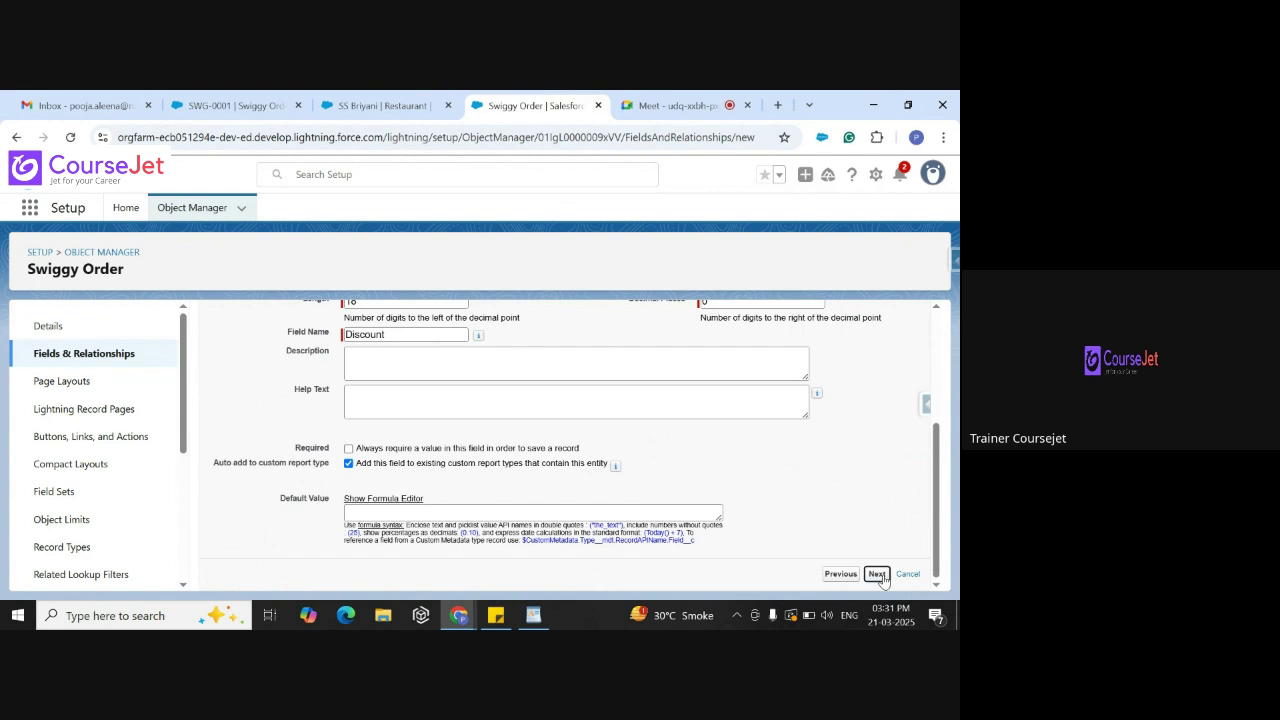
pyautogui.click(880, 576)
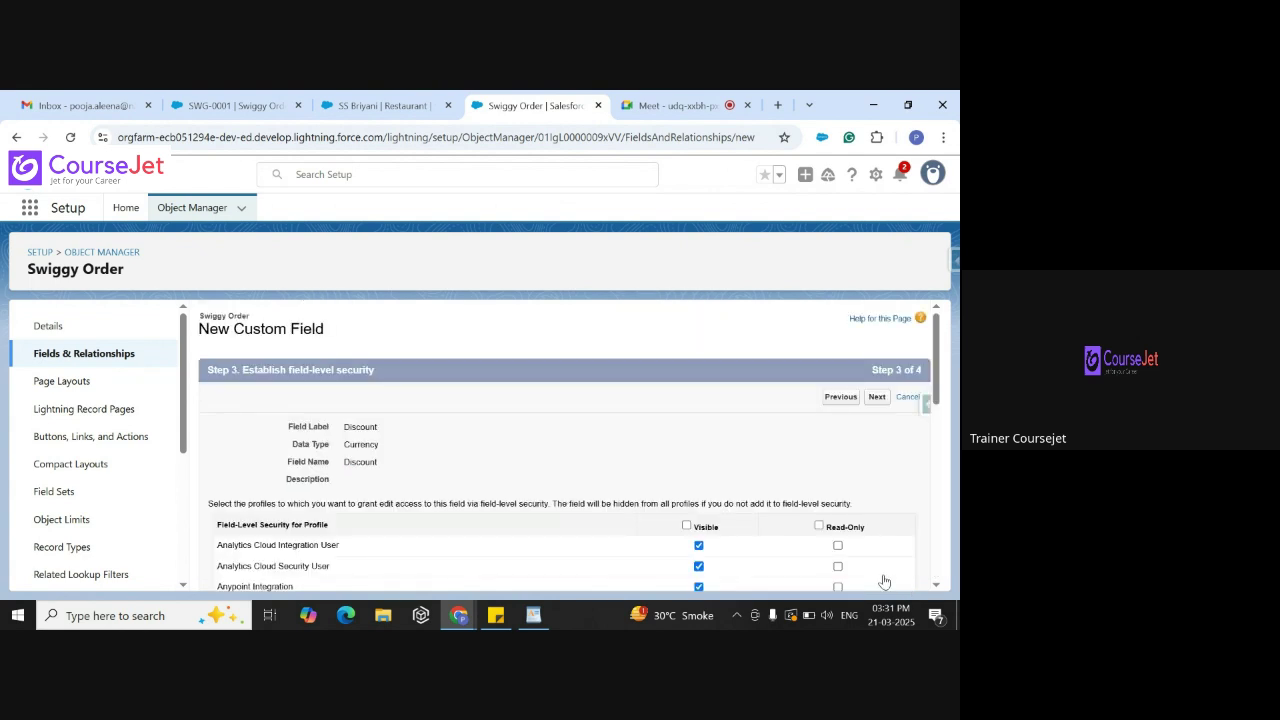
pyautogui.click(877, 397)
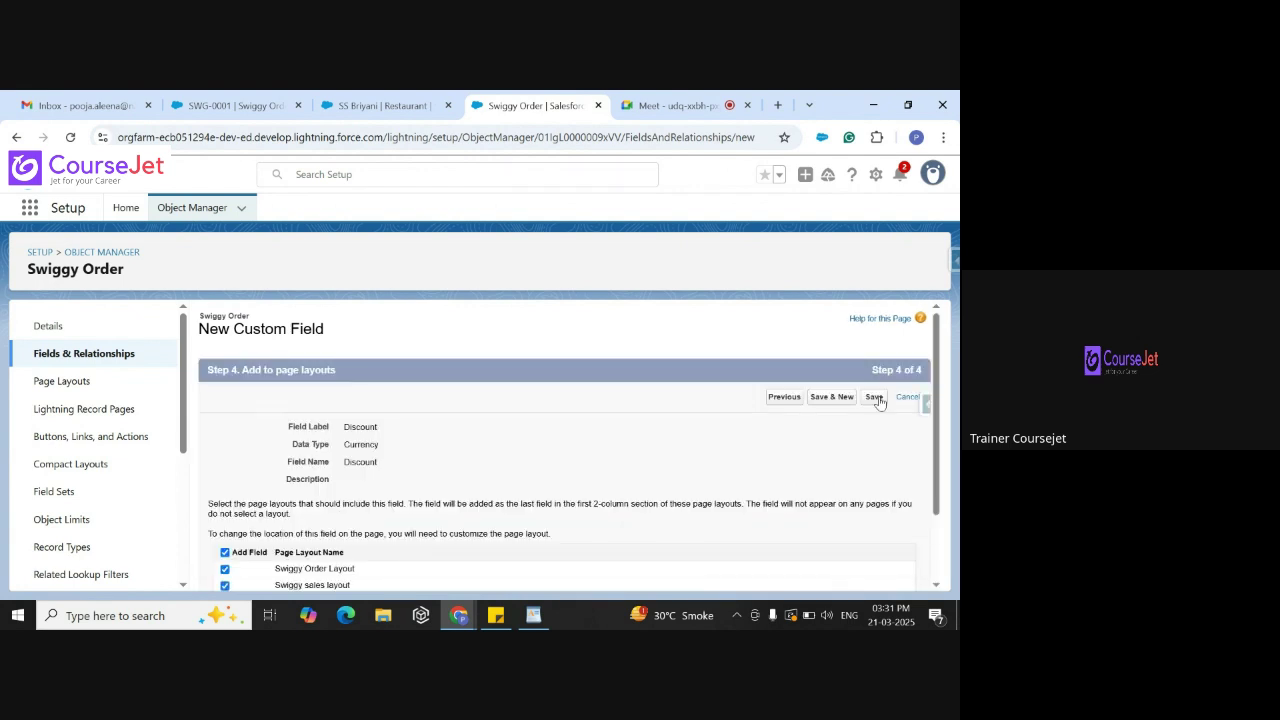
pyautogui.click(875, 398)
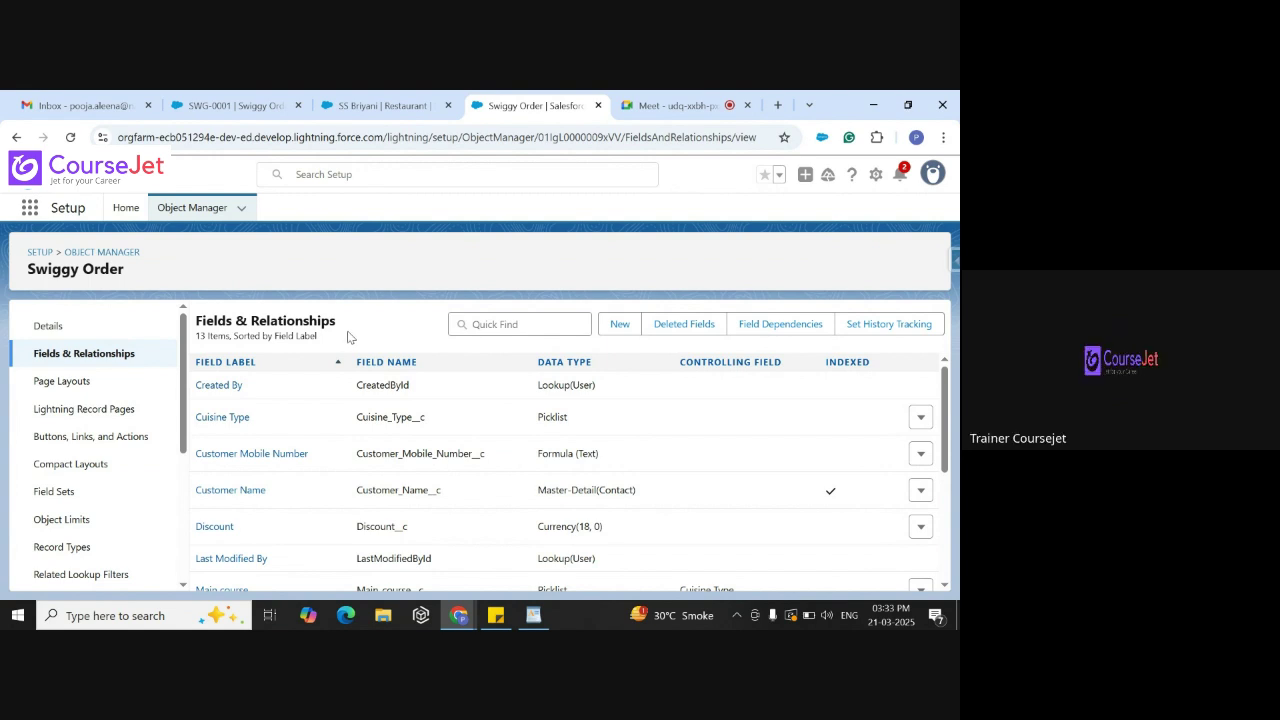
# Start a new validation rule on Swiggy Order with the rule name "Discount for order"
pyautogui.scroll(-5, 183, 381)
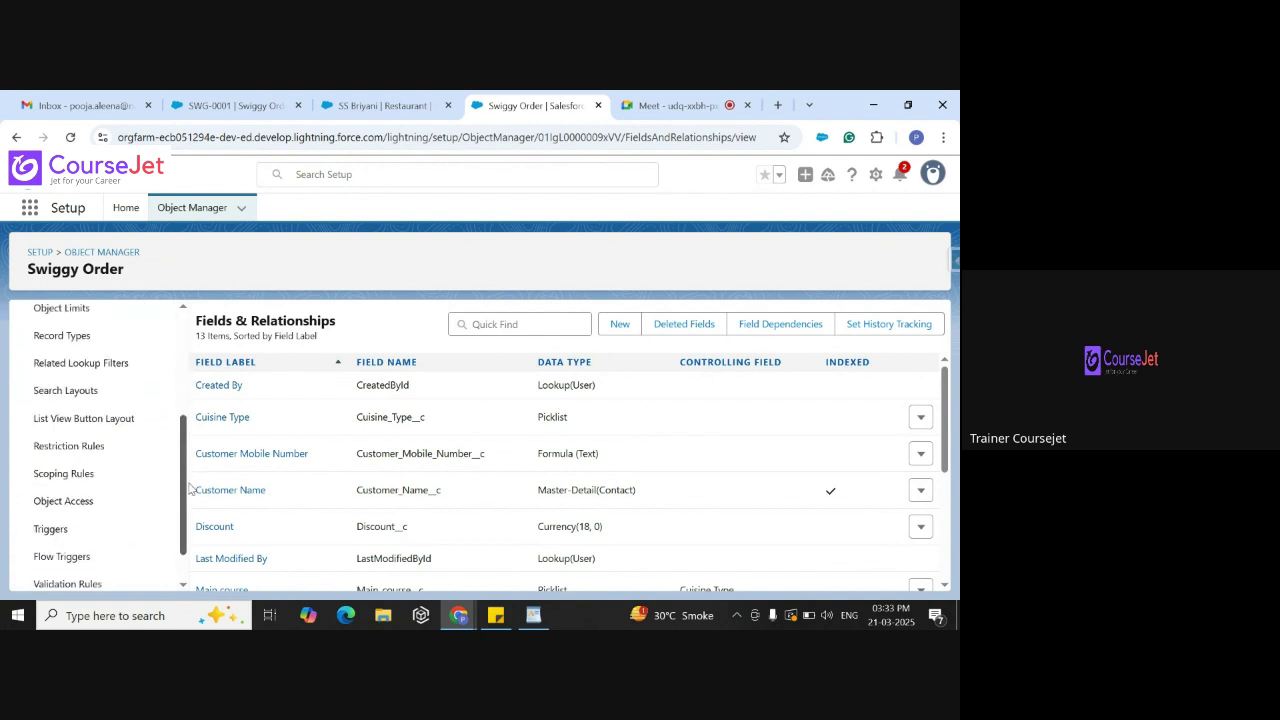
pyautogui.click(80, 542)
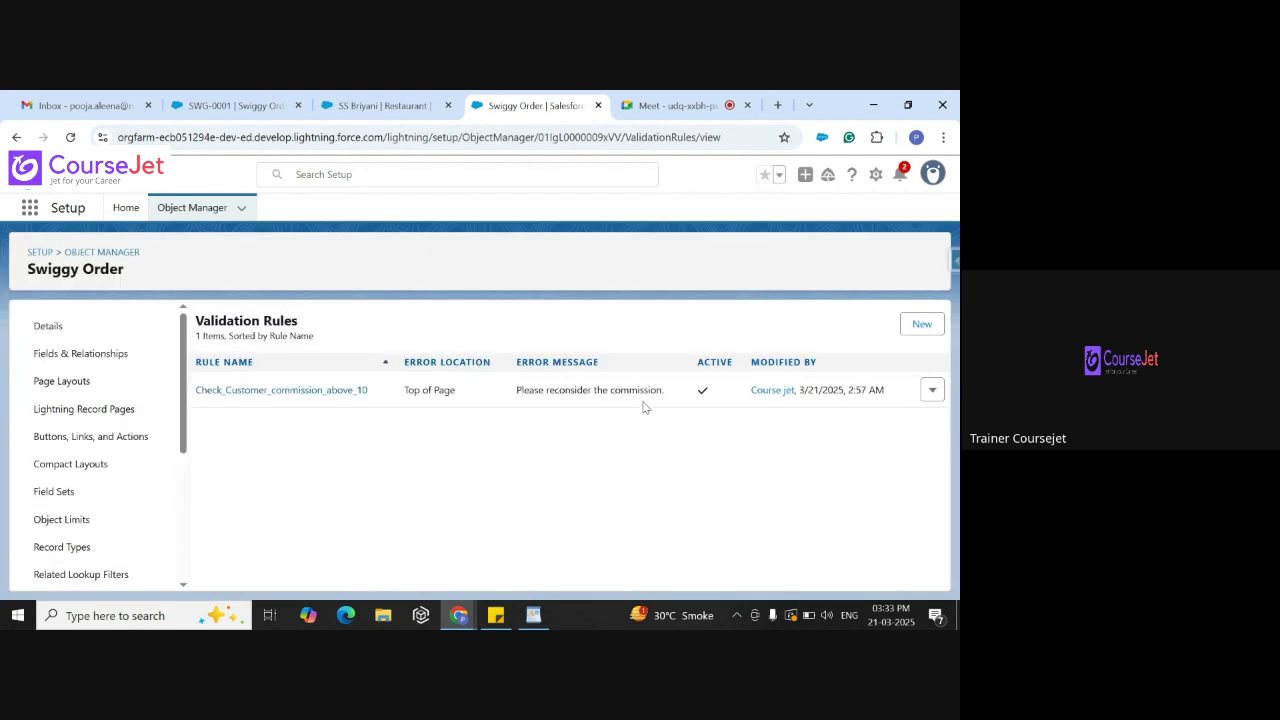
pyautogui.click(912, 328)
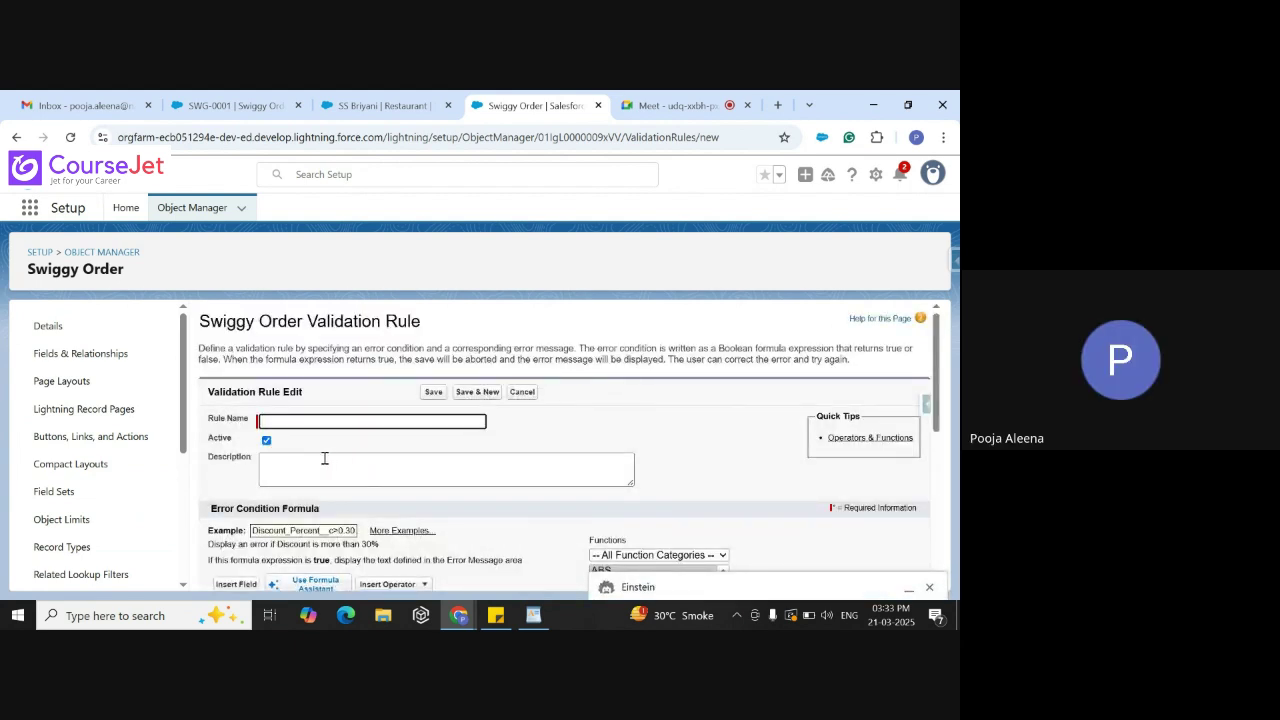
pyautogui.write('Discount for order')
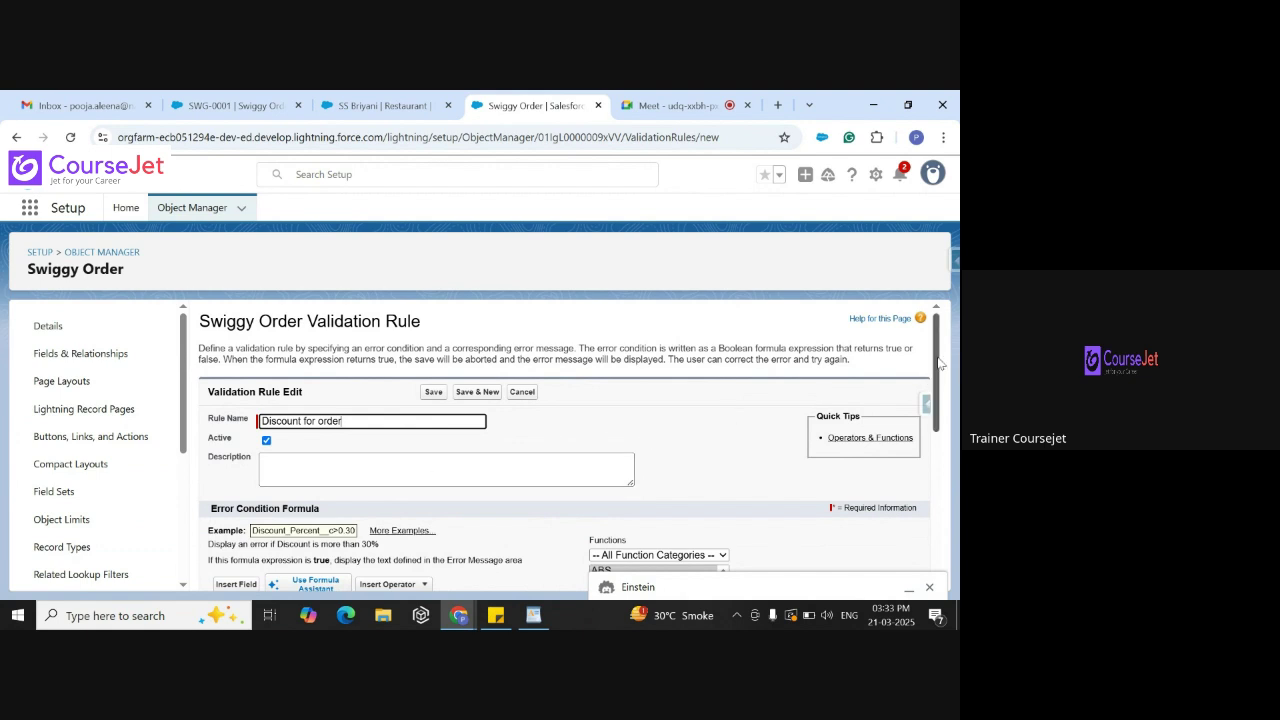
pyautogui.moveTo(938, 364); pyautogui.dragTo(942, 443)
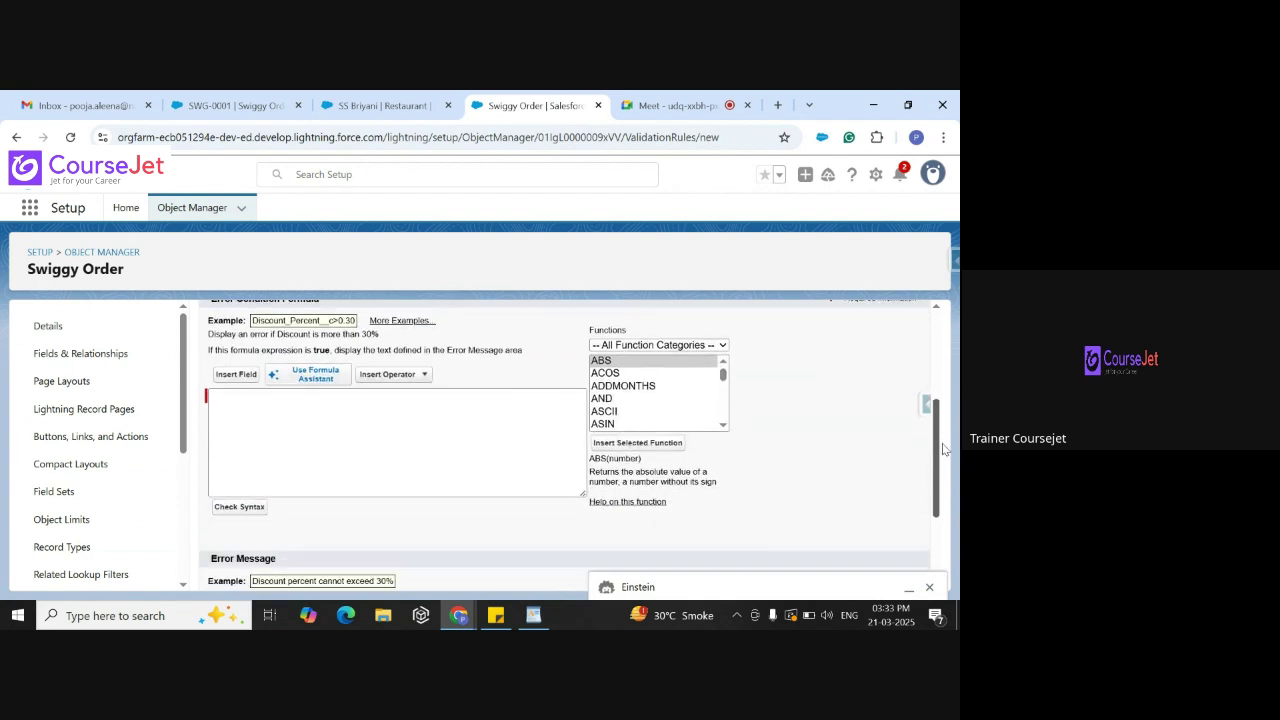
# Look through the functions available for the error condition formula, including the Advanced and Math categories
pyautogui.click(337, 441)
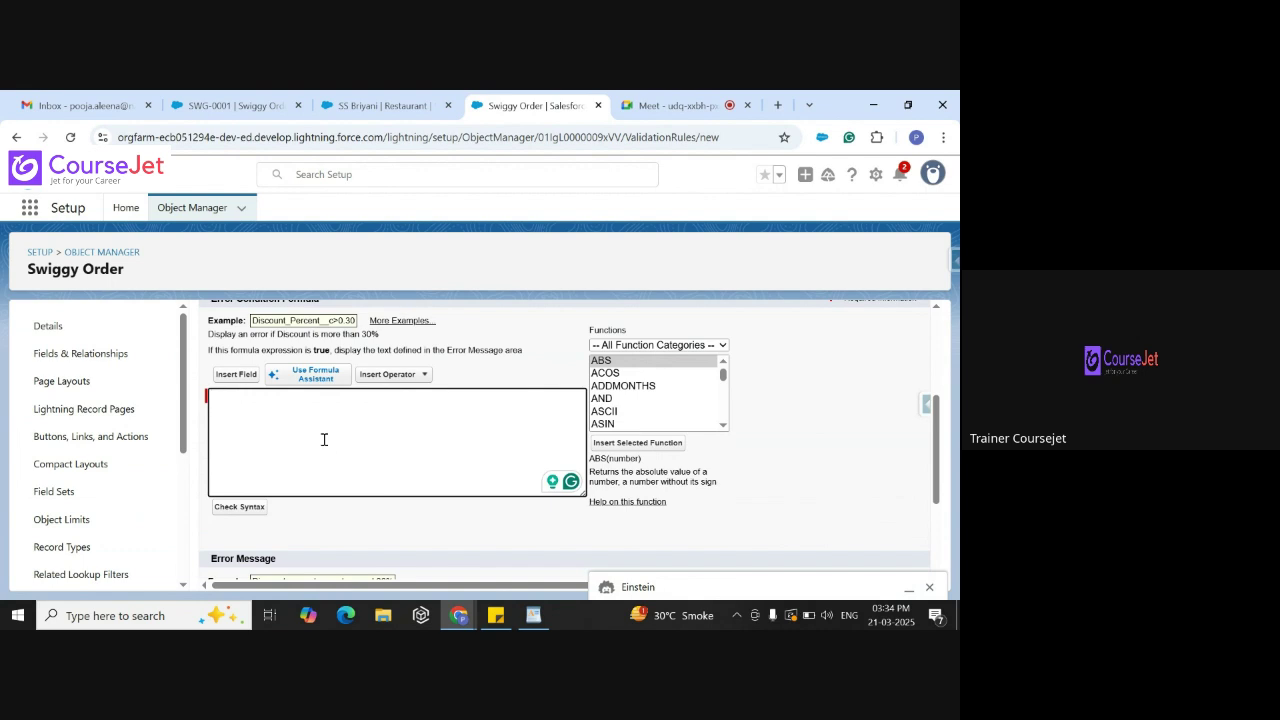
pyautogui.click(724, 427)
pyautogui.scroll(-4, 724, 428)
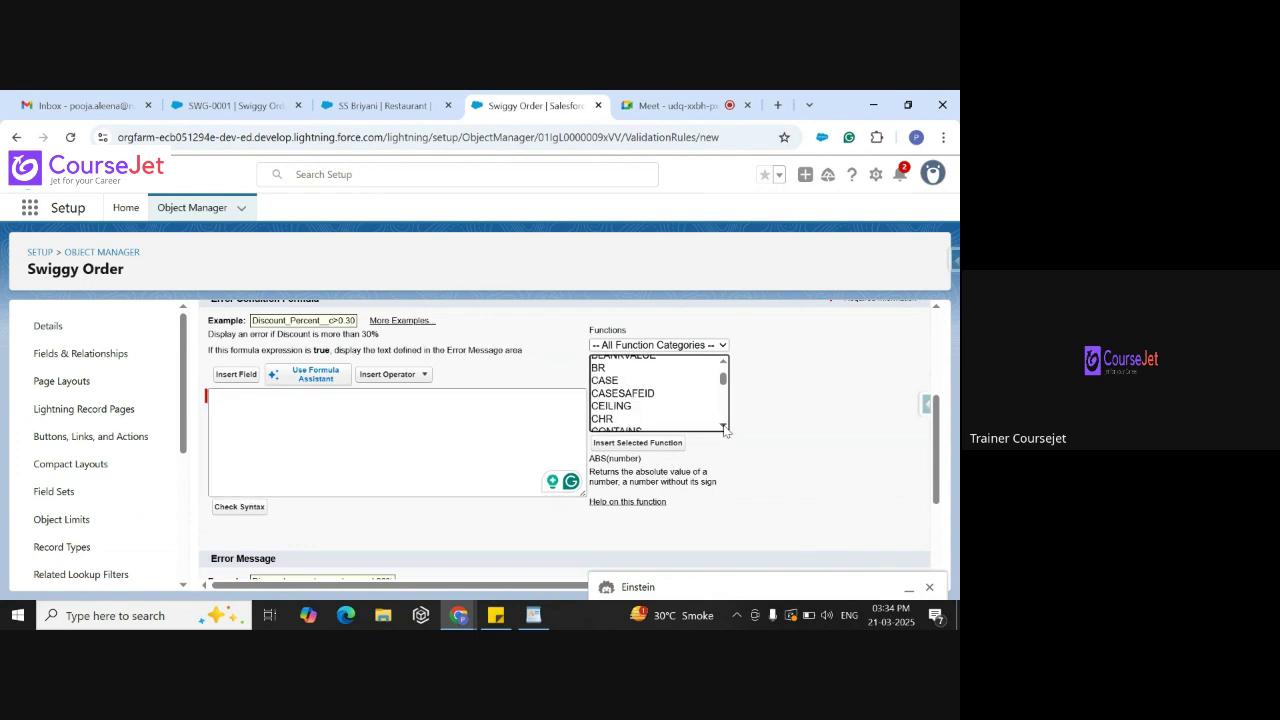
pyautogui.scroll(-5, 724, 428)
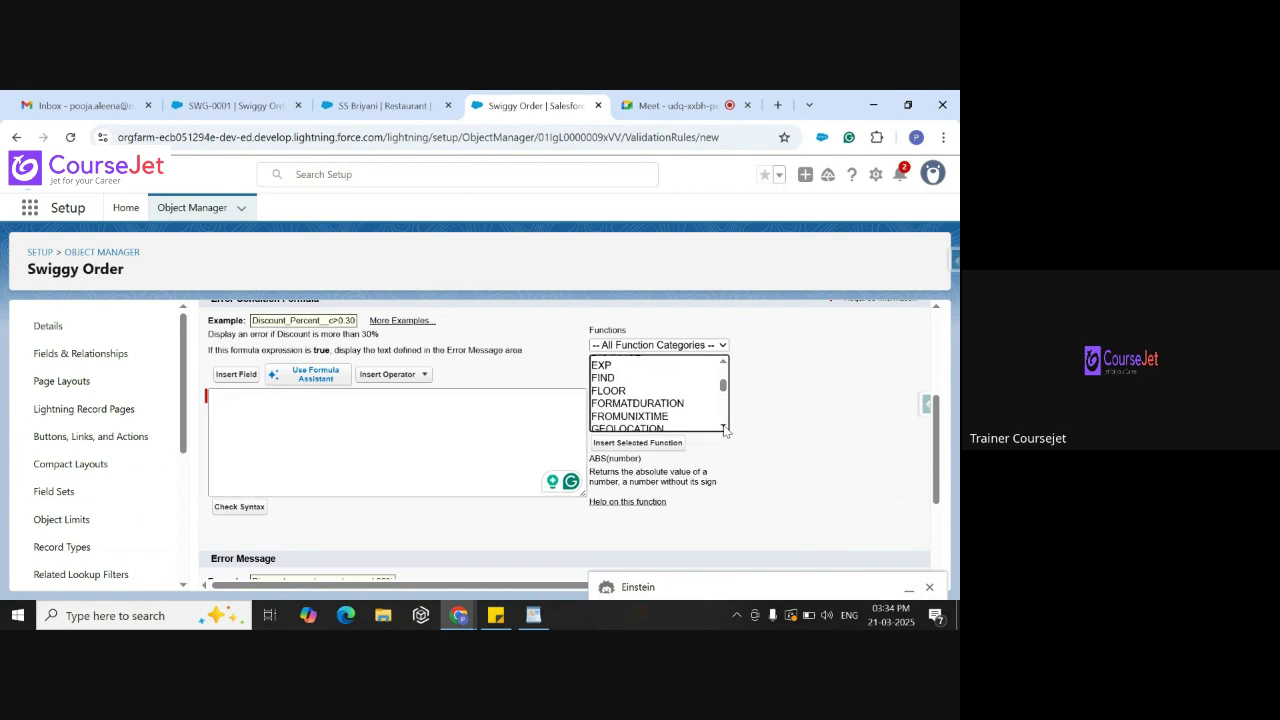
pyautogui.scroll(2, 724, 366)
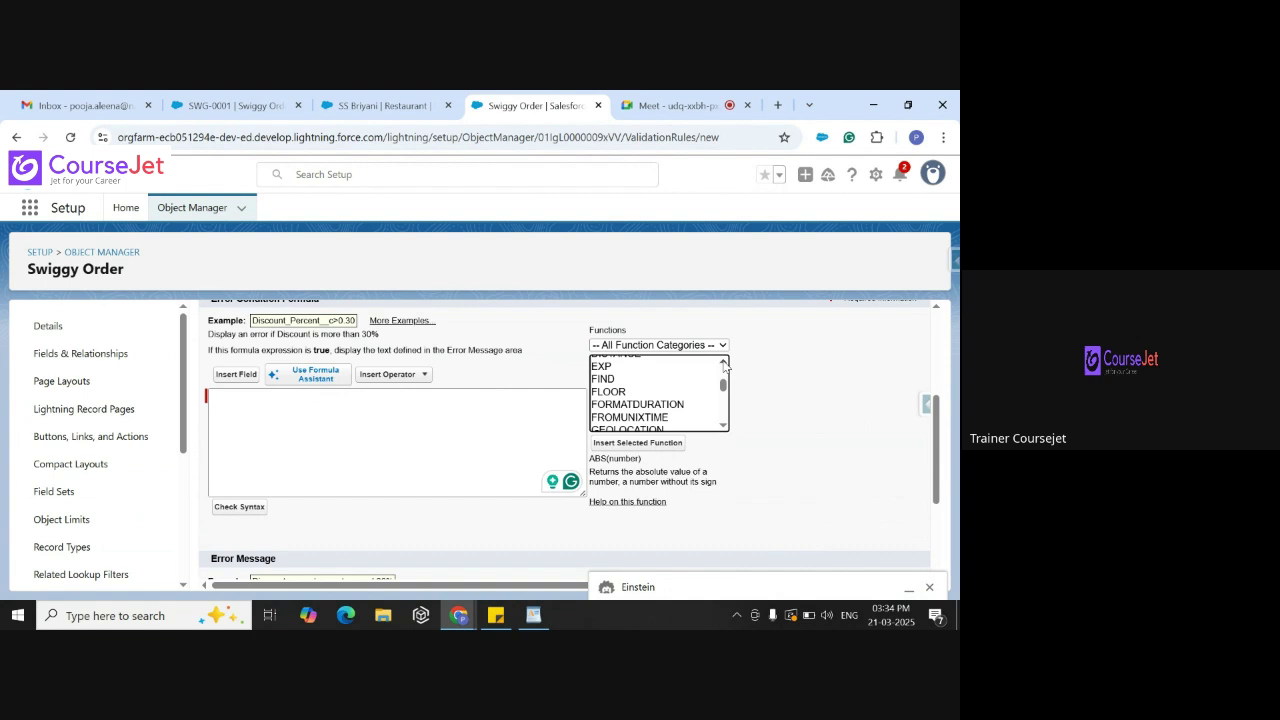
pyautogui.click(703, 345)
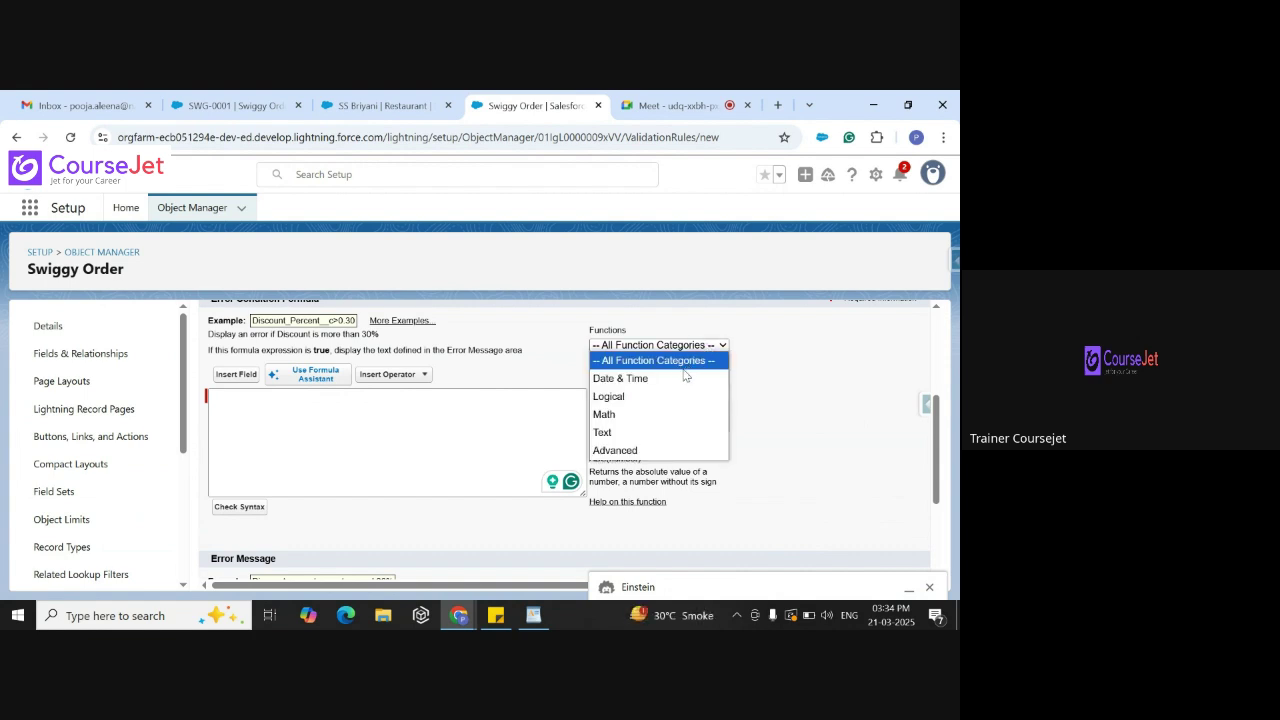
pyautogui.click(651, 449)
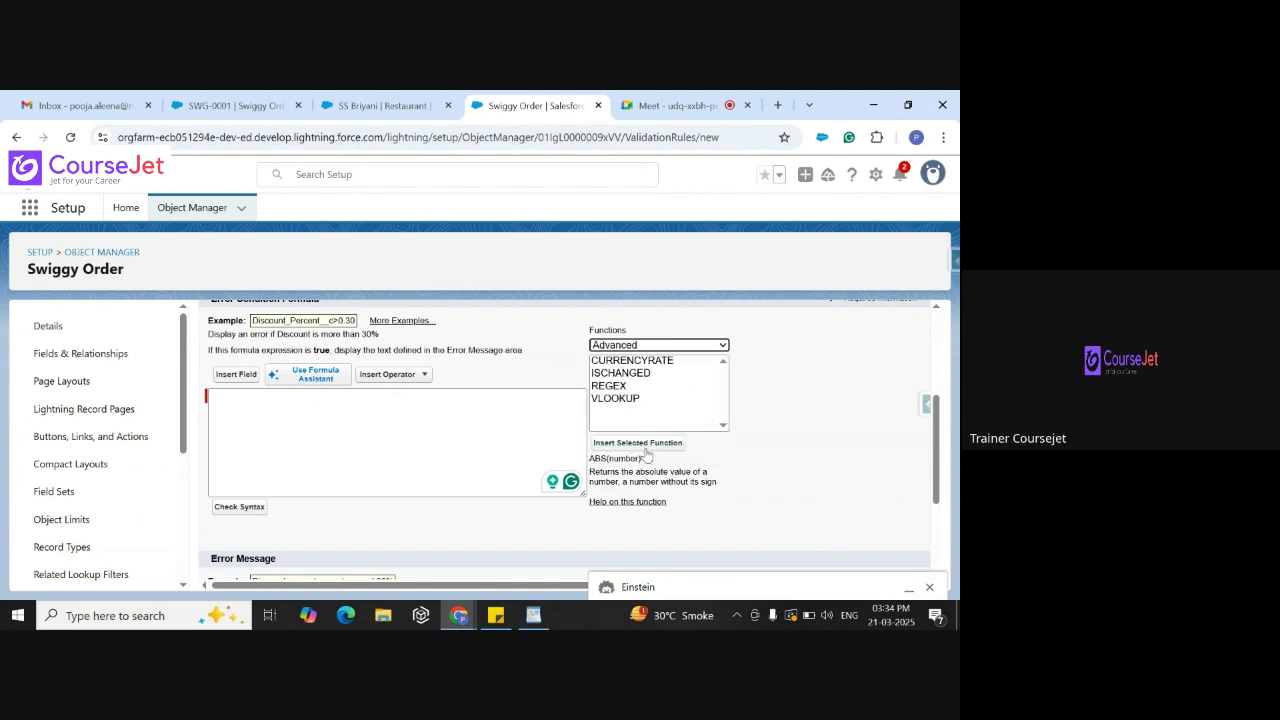
pyautogui.click(695, 347)
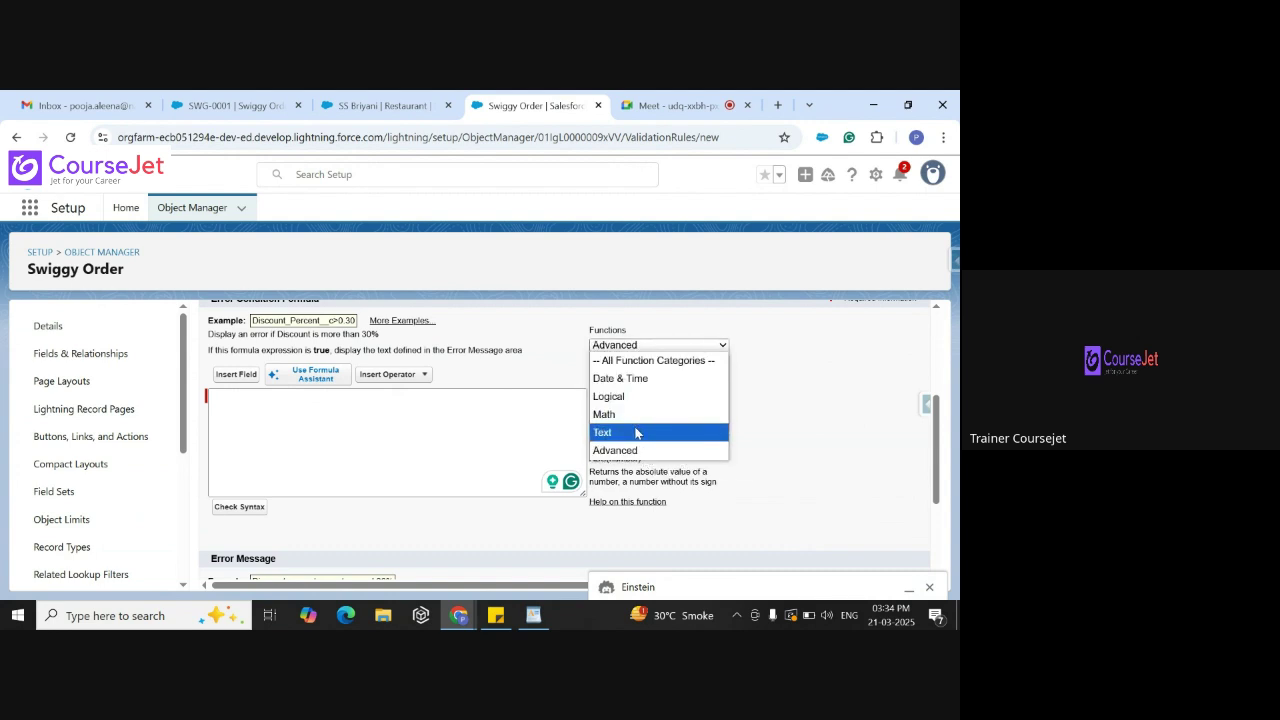
pyautogui.click(638, 414)
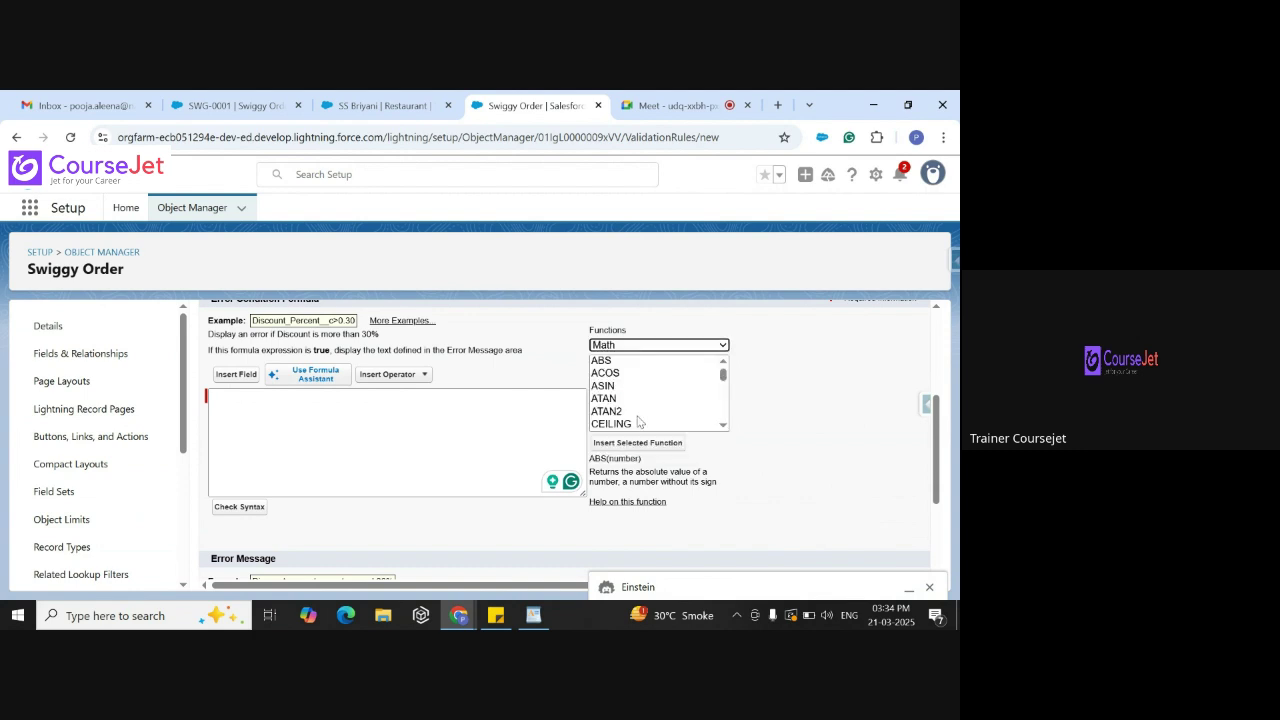
# Insert the IF function from the Logical category into the error condition formula
pyautogui.click(693, 346)
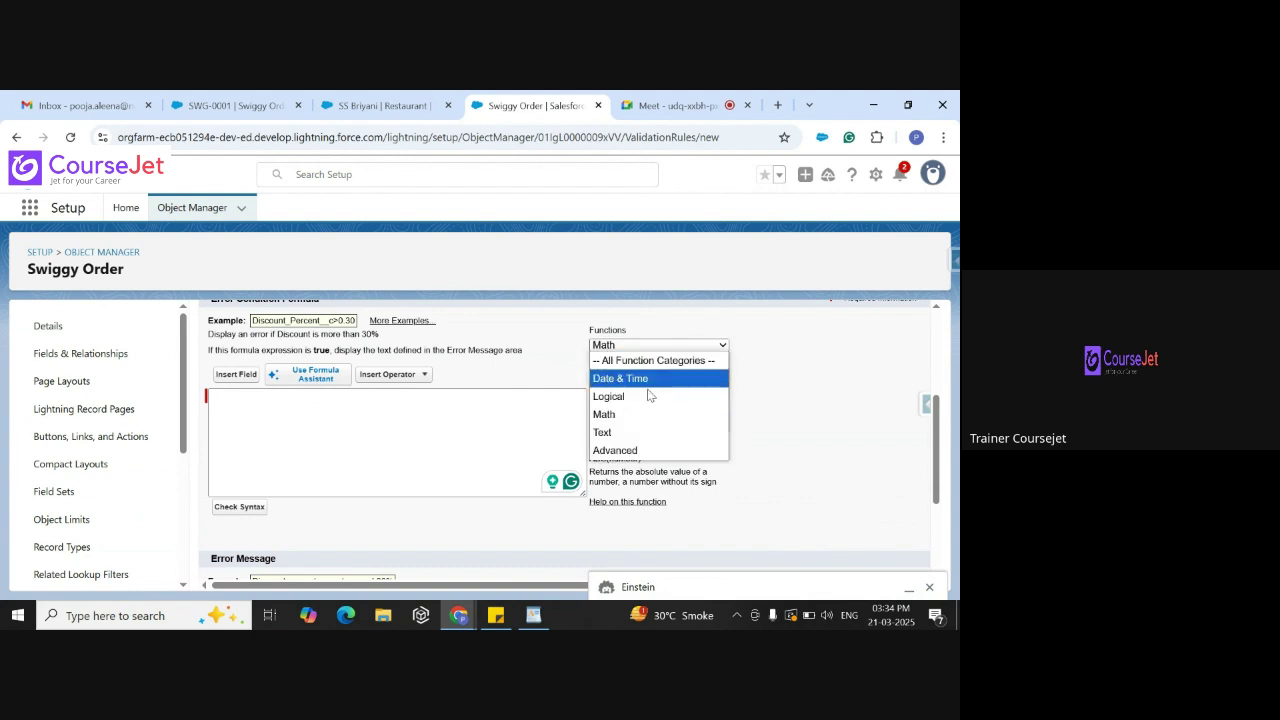
pyautogui.click(642, 398)
pyautogui.click(608, 400)
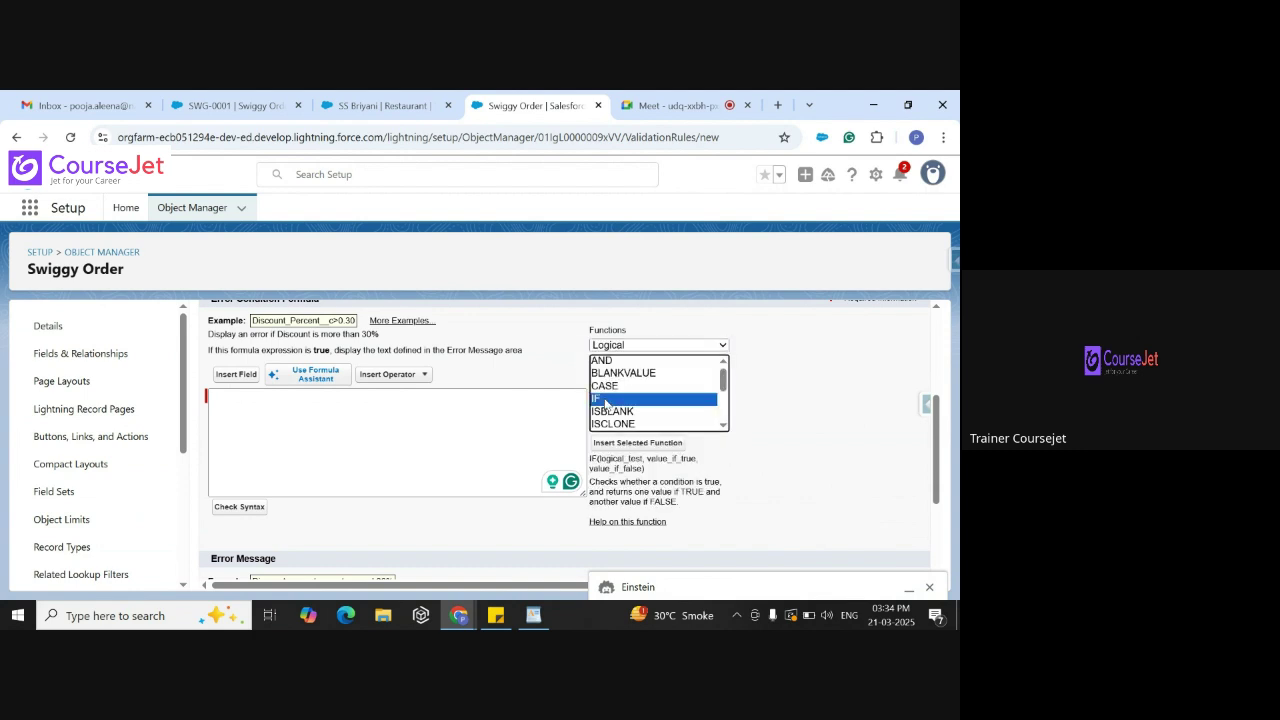
pyautogui.click(650, 443)
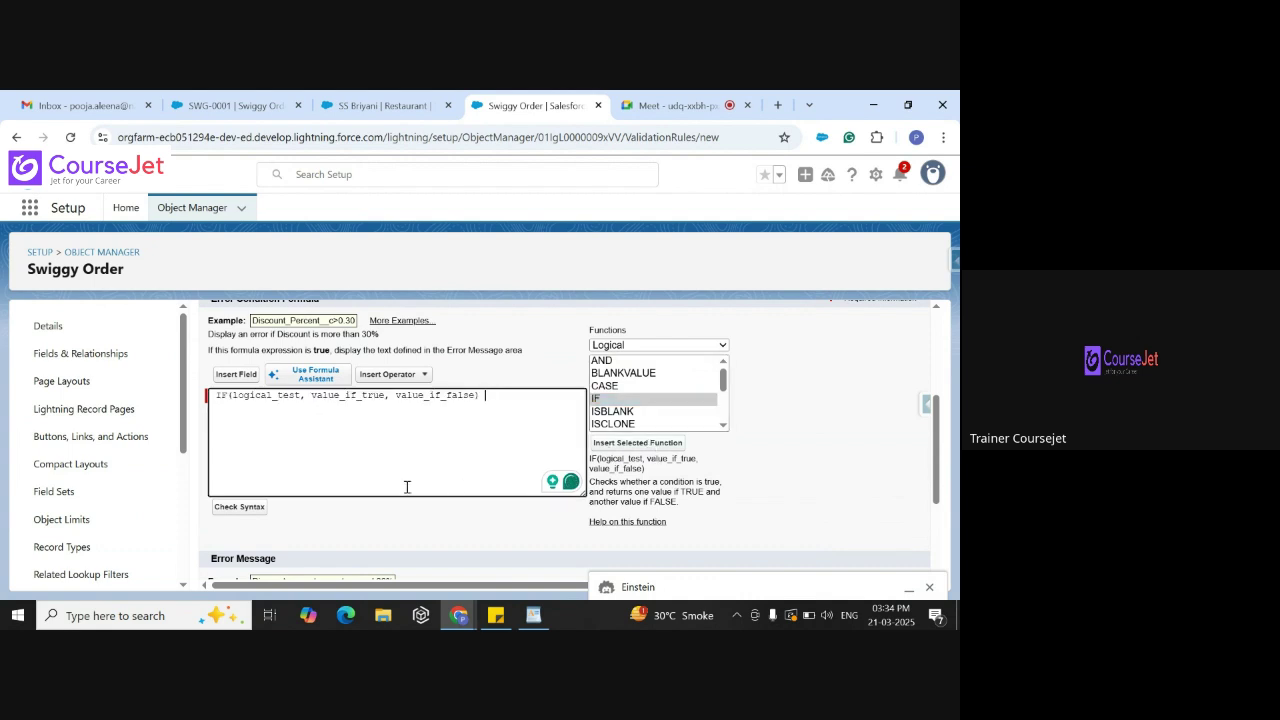
# Replace the logical_test placeholder of the IF function with the user role's Name field ($UserRole.Name)
pyautogui.doubleClick(304, 399)
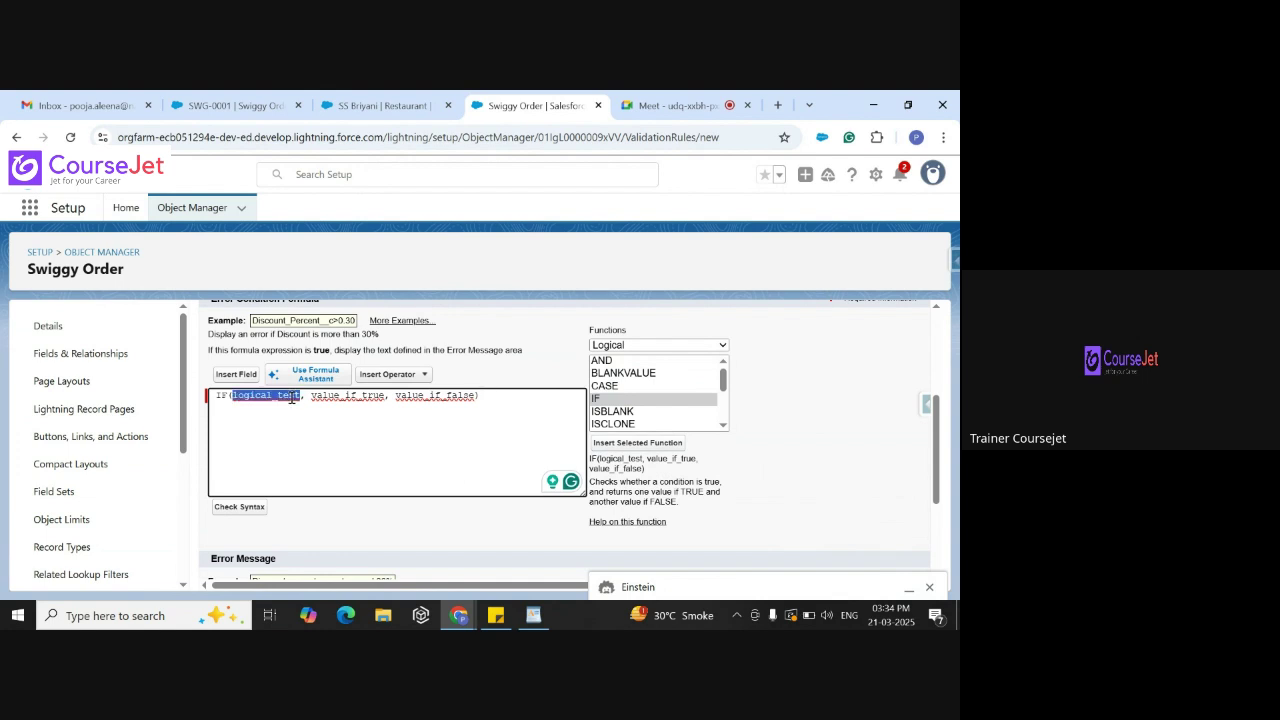
pyautogui.click(238, 375)
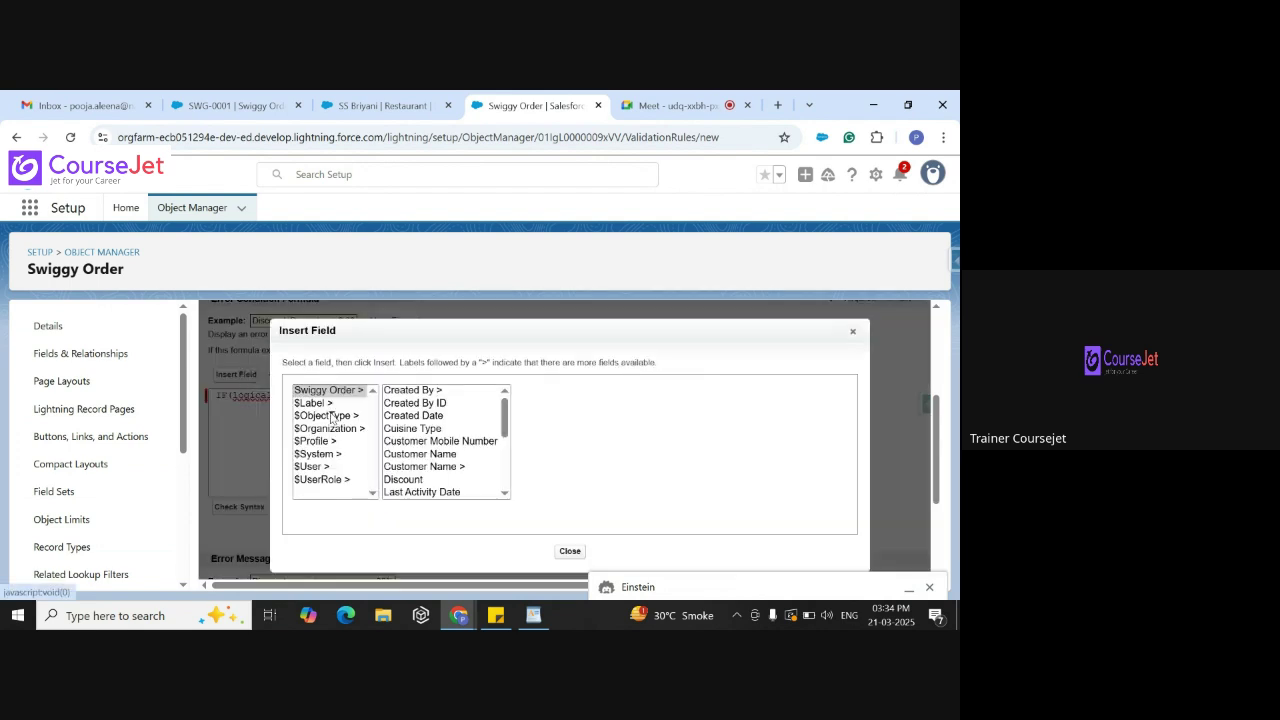
pyautogui.click(326, 467)
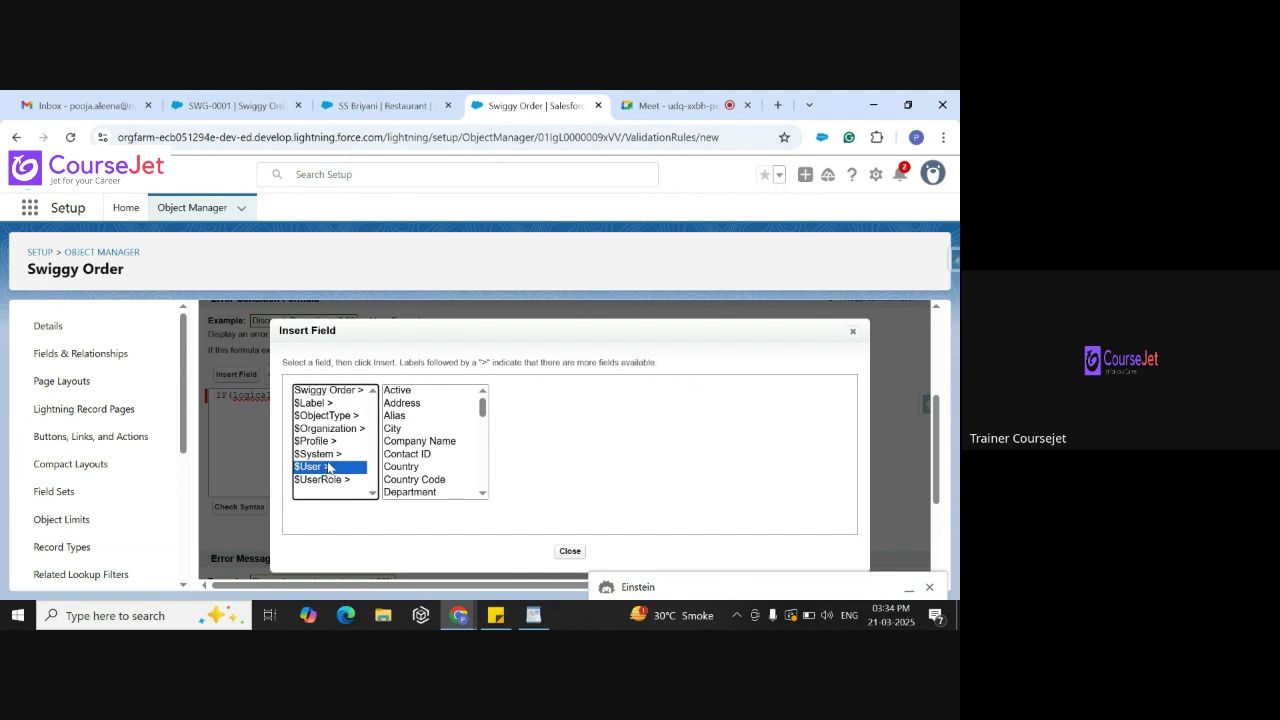
pyautogui.click(484, 409)
pyautogui.moveTo(484, 409); pyautogui.dragTo(484, 462)
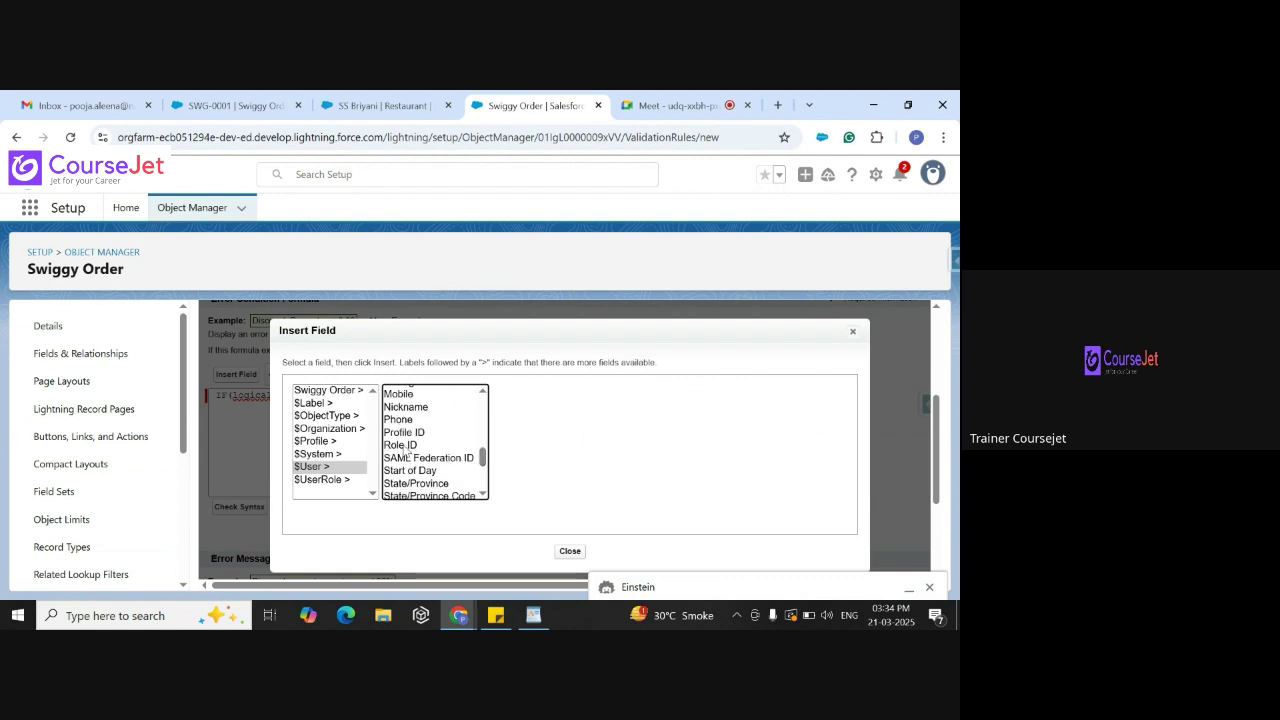
pyautogui.moveTo(484, 457)
pyautogui.mouseDown()
pyautogui.moveTo(483, 481)
pyautogui.moveTo(486, 400)
pyautogui.moveTo(484, 461)
pyautogui.mouseUp()
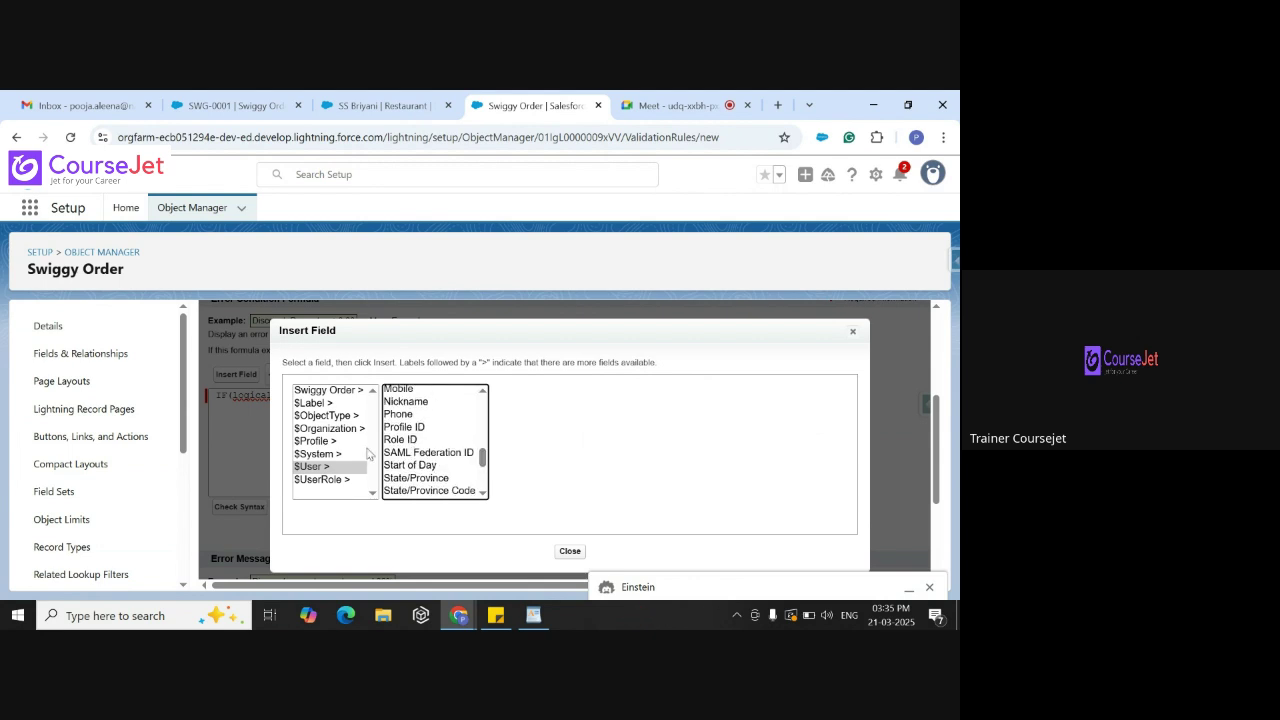
pyautogui.click(327, 481)
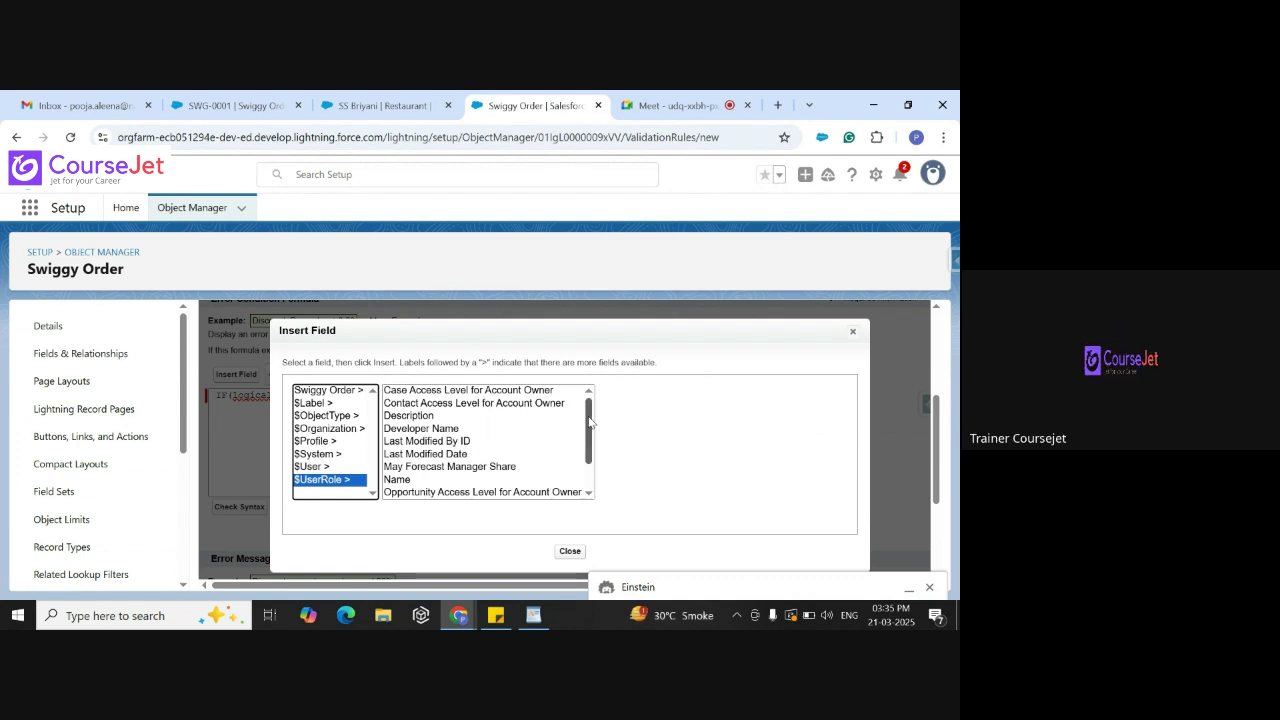
pyautogui.click(397, 480)
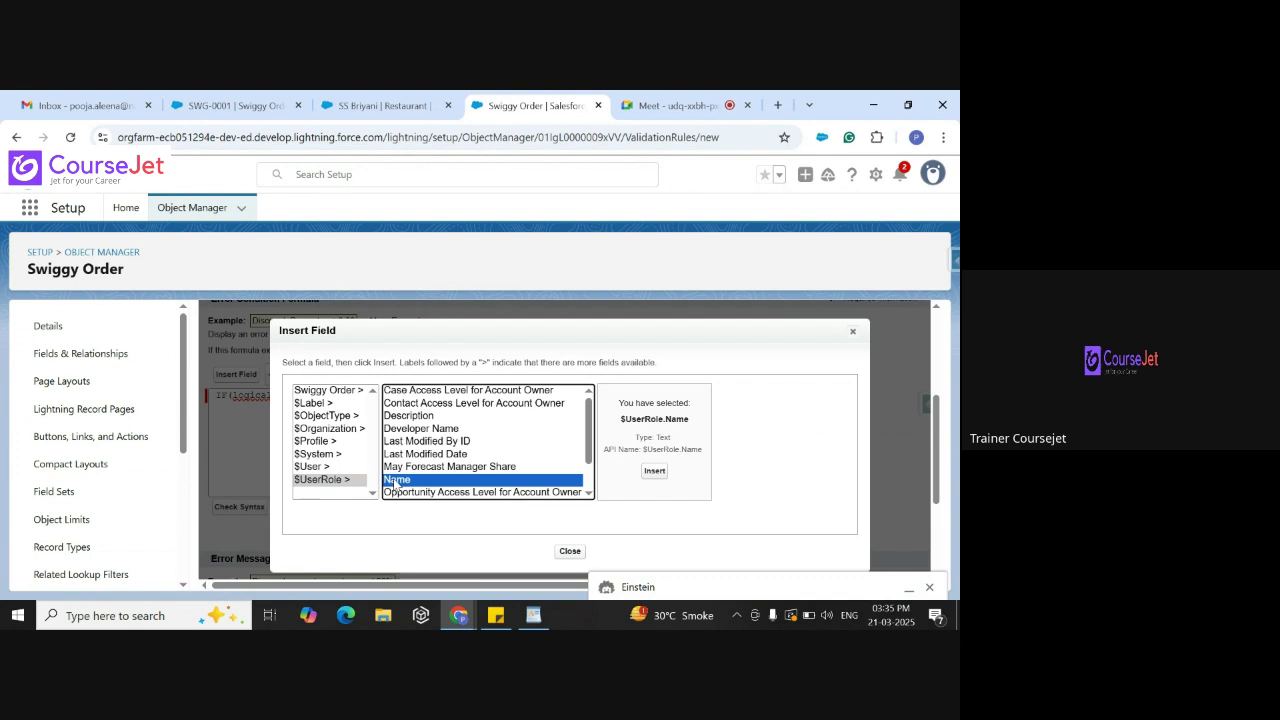
pyautogui.click(655, 469)
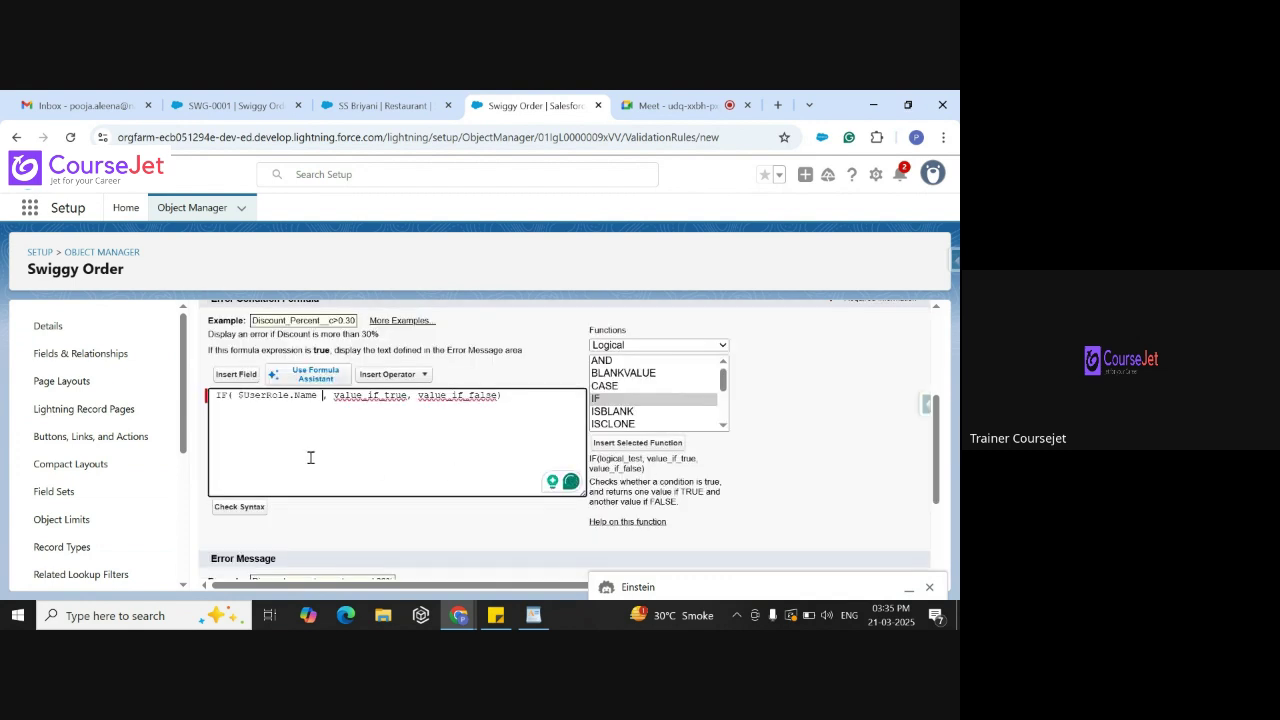
# Clear the entire IF expression from the error condition formula
pyautogui.doubleClick(391, 397)
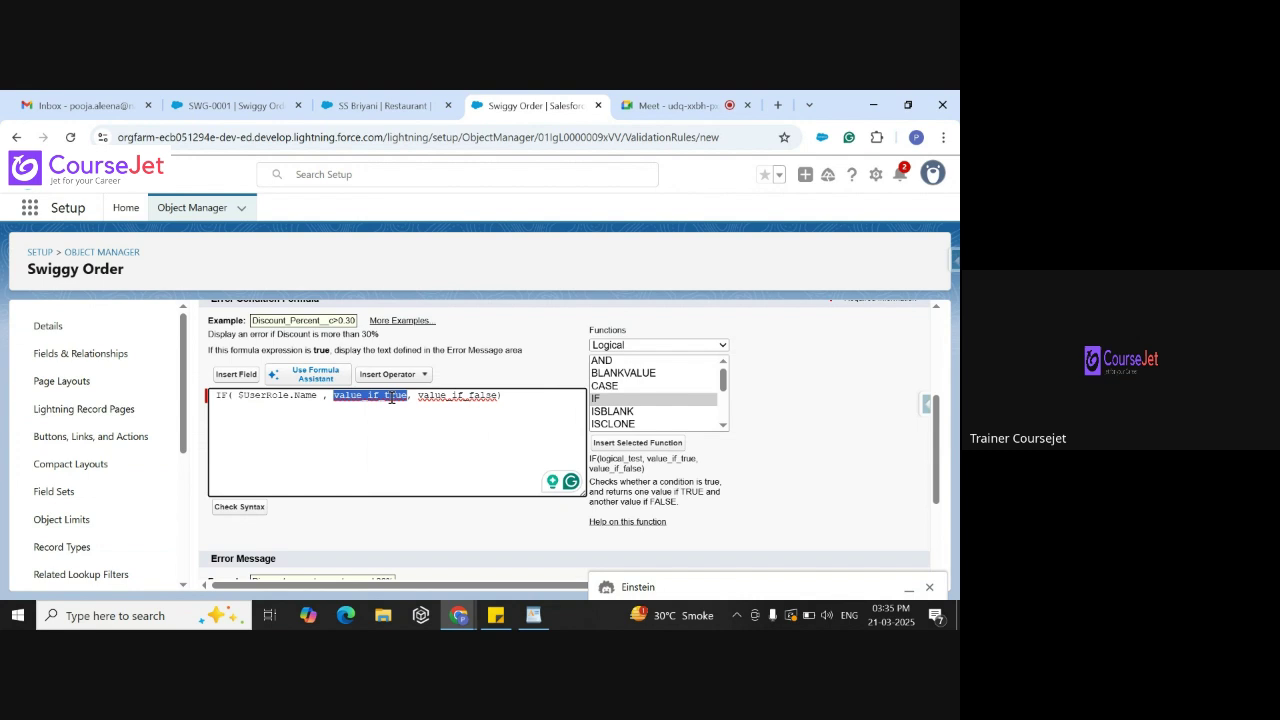
pyautogui.click(355, 466)
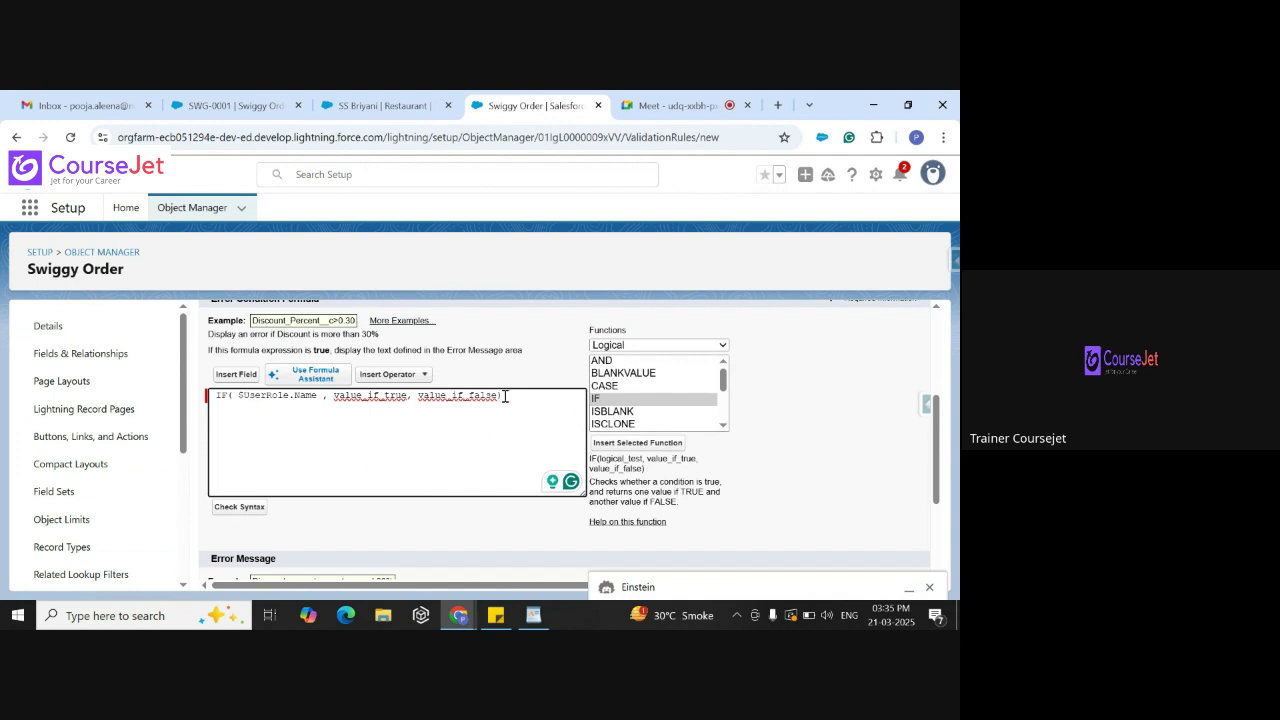
pyautogui.moveTo(506, 396); pyautogui.dragTo(216, 396)
pyautogui.press('BackSpace')
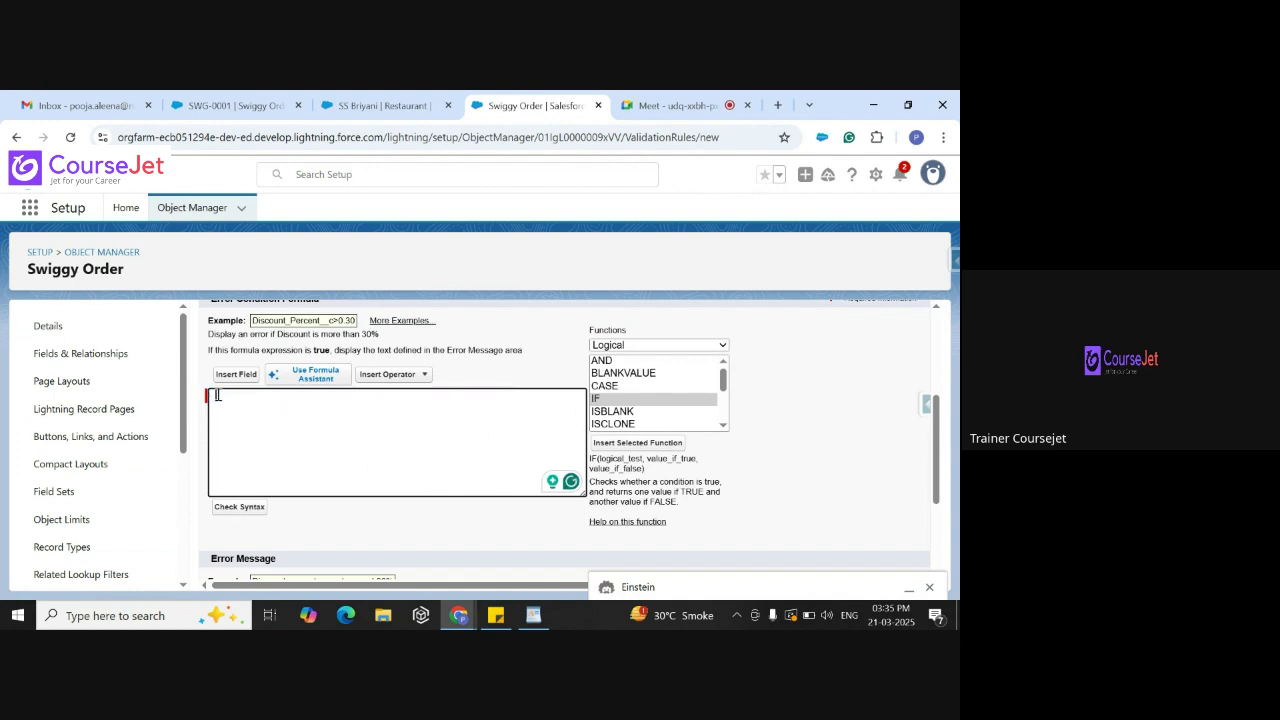
# Insert the user role's Name field ($UserRole.Name) into the empty error condition formula
pyautogui.click(237, 374)
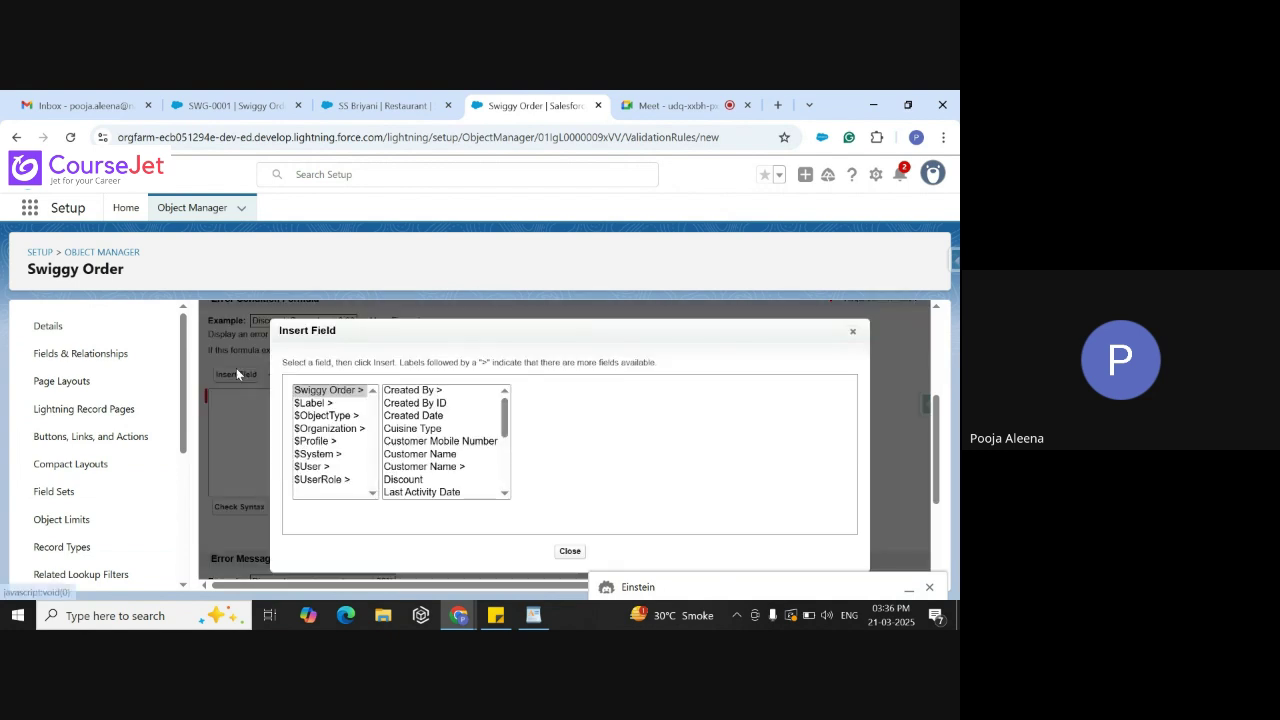
pyautogui.click(343, 484)
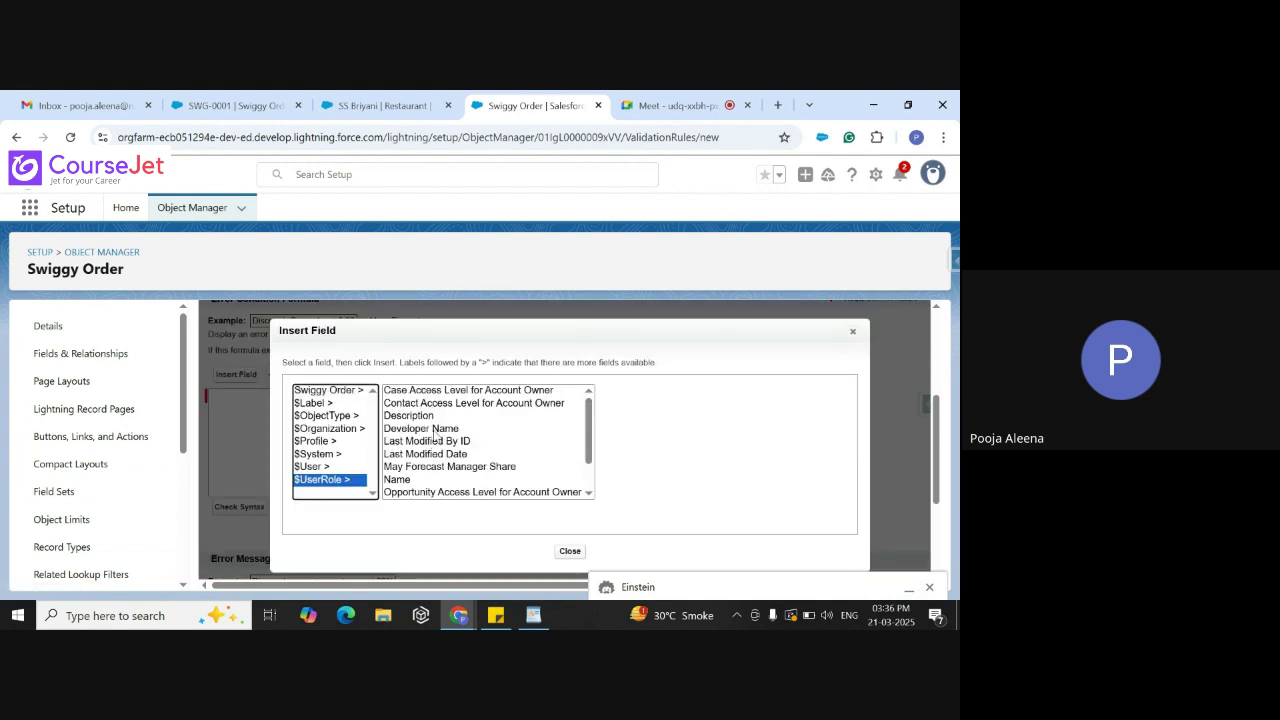
pyautogui.click(406, 481)
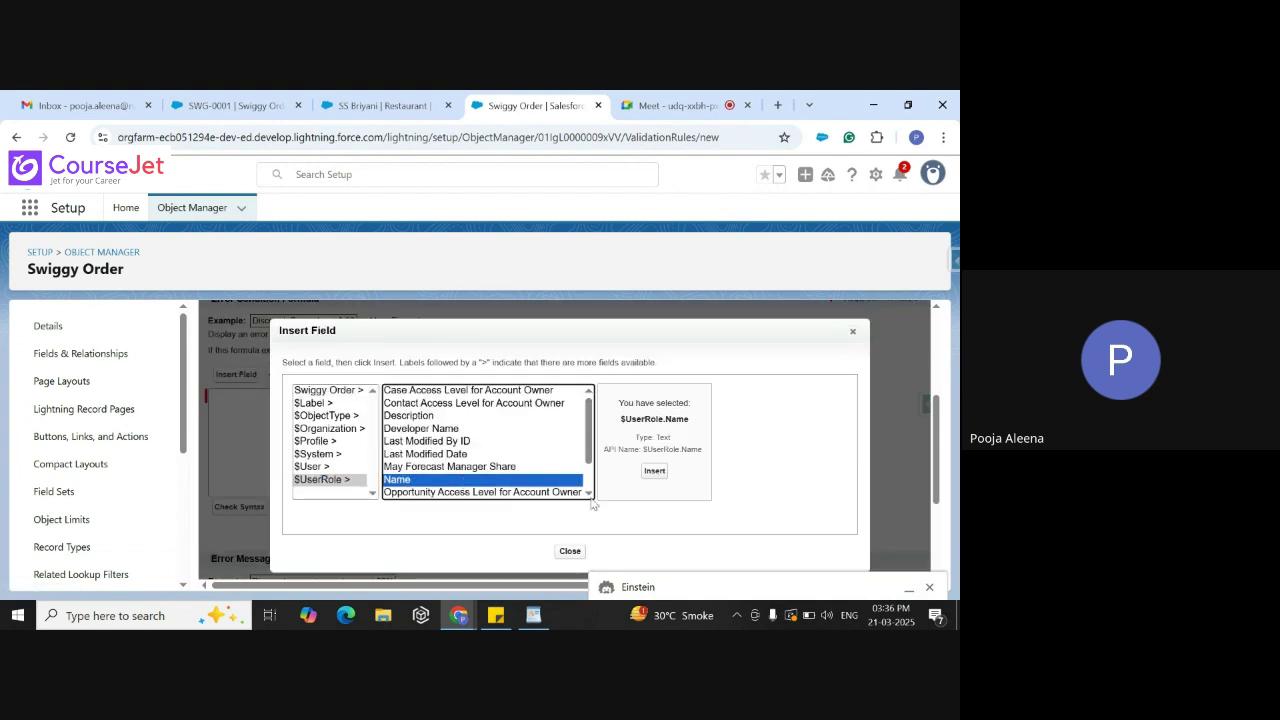
pyautogui.click(654, 471)
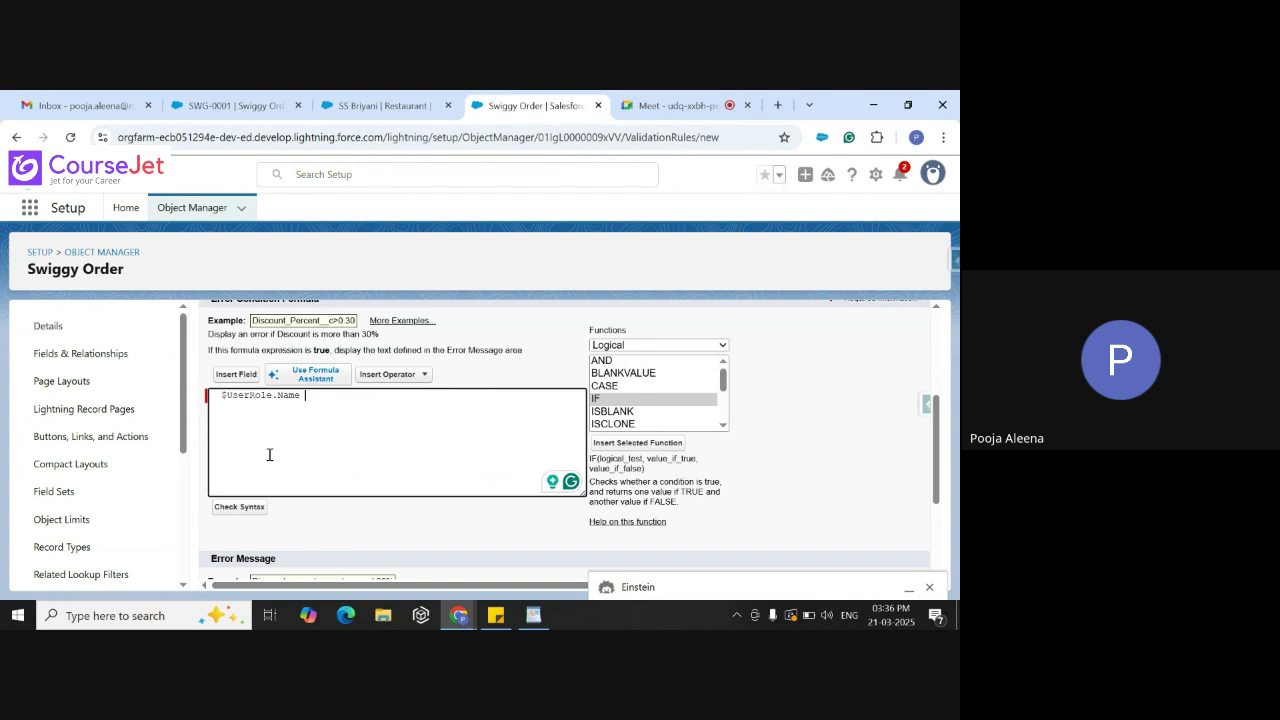
# Look through the Logical functions and read the descriptions of AND and OR
pyautogui.click(218, 397)
pyautogui.click(724, 363)
pyautogui.click(638, 361)
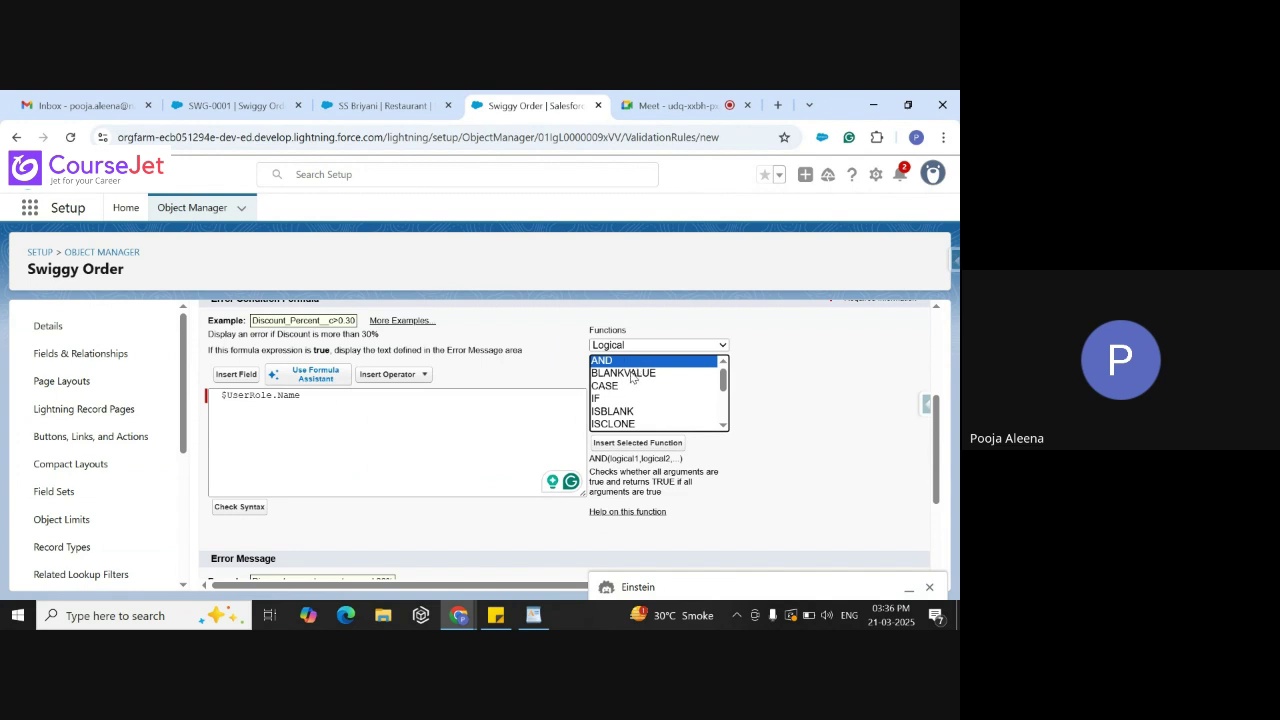
pyautogui.click(723, 428)
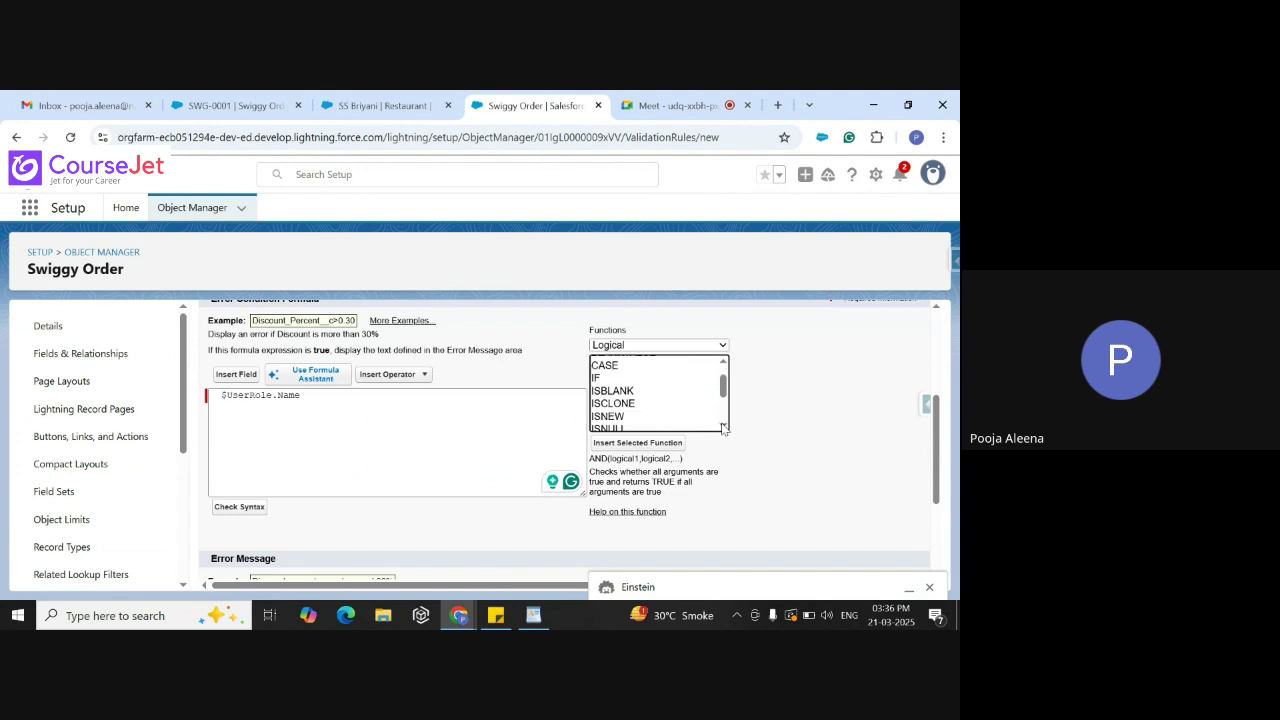
pyautogui.click(723, 428)
pyautogui.click(723, 428)
pyautogui.click(723, 428)
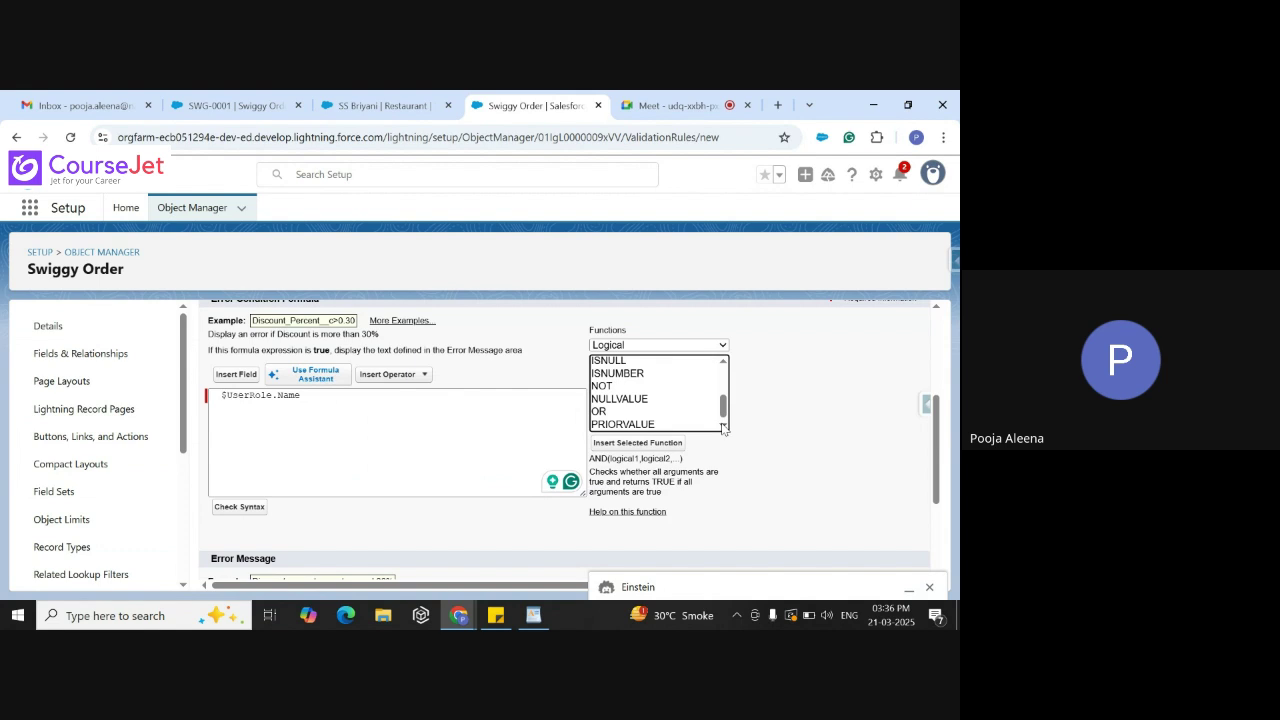
pyautogui.click(611, 413)
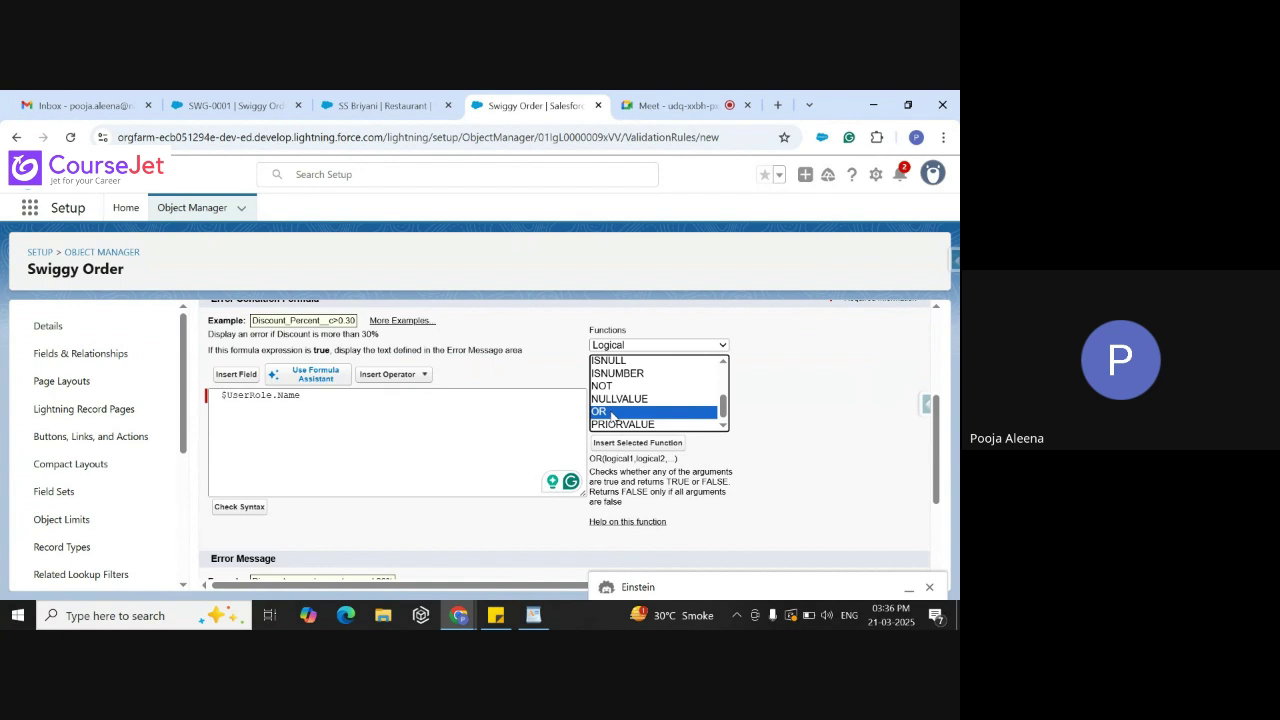
# Insert the Equal operator after $UserRole.Name in the error condition formula
pyautogui.click(291, 417)
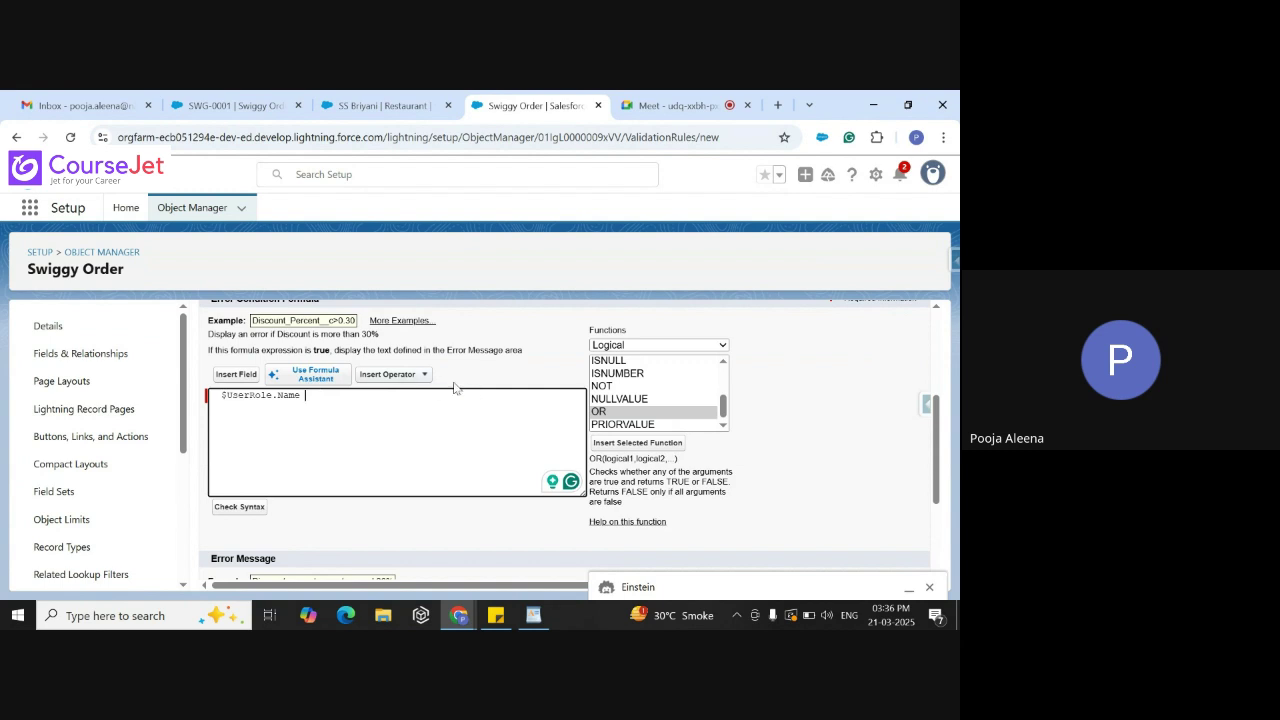
pyautogui.click(420, 377)
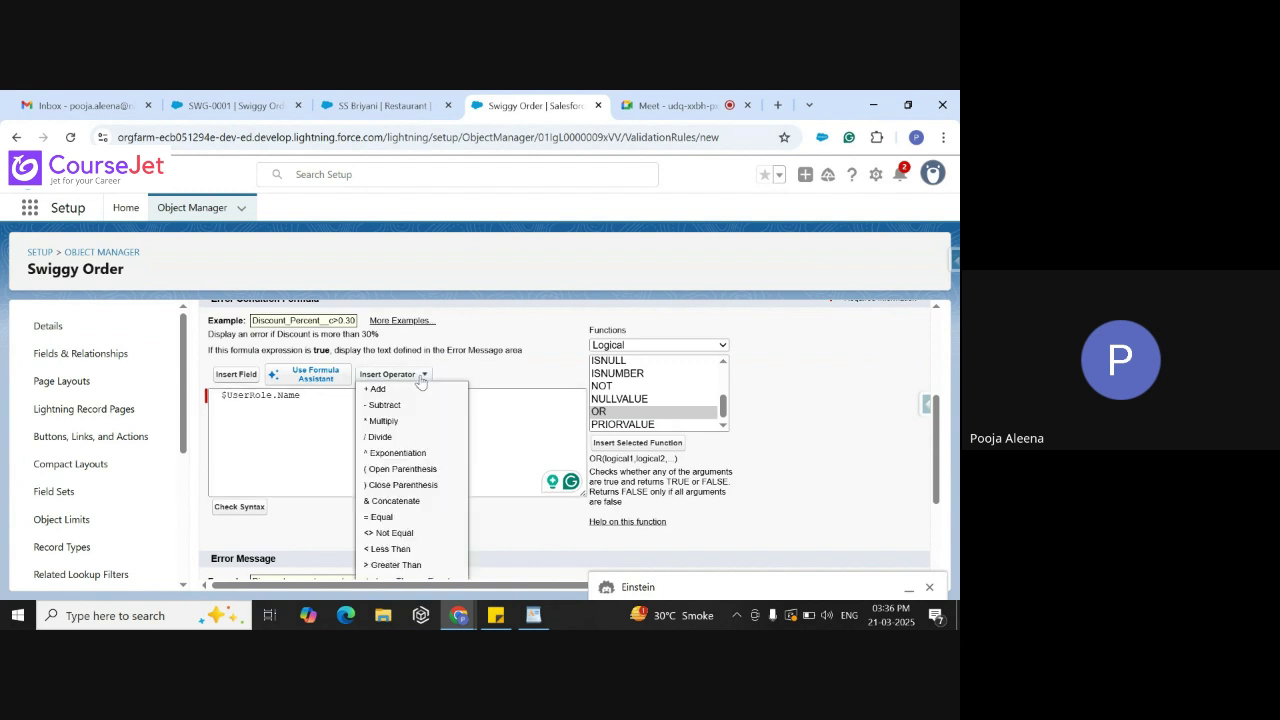
pyautogui.click(379, 517)
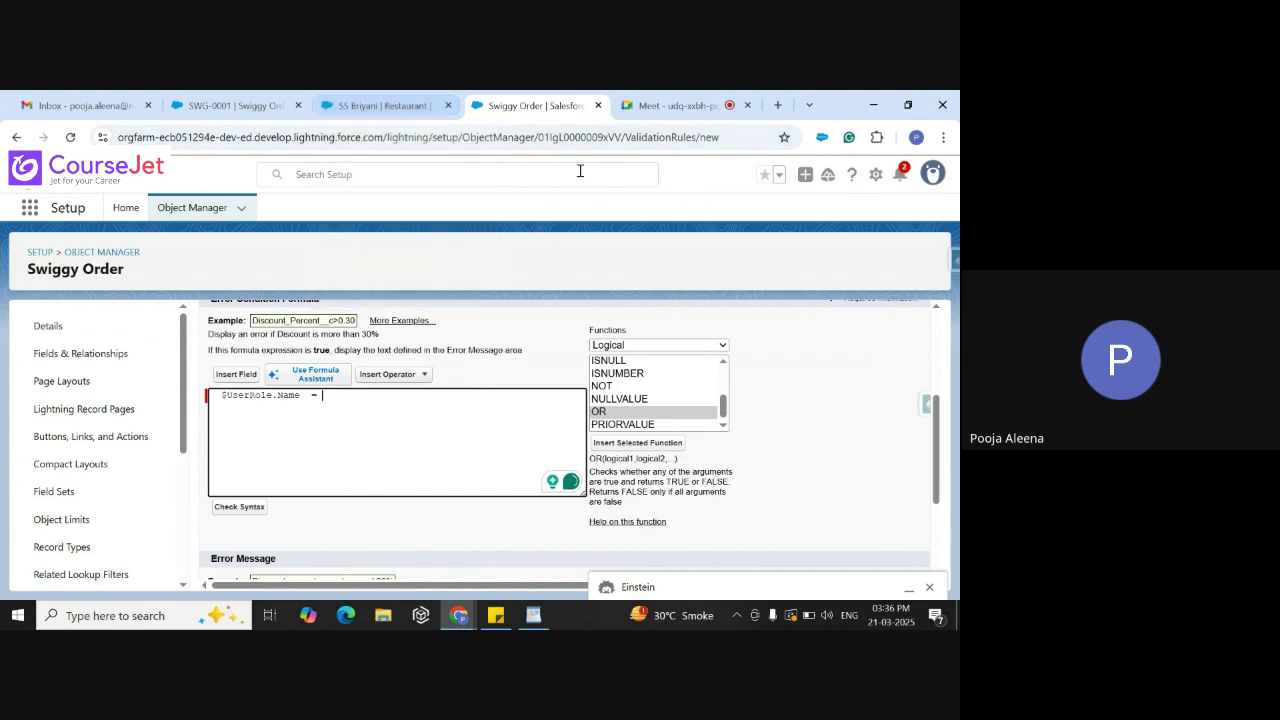
# Open the Object Manager link in a new browser tab and switch to that tab
pyautogui.rightClick(92, 254)
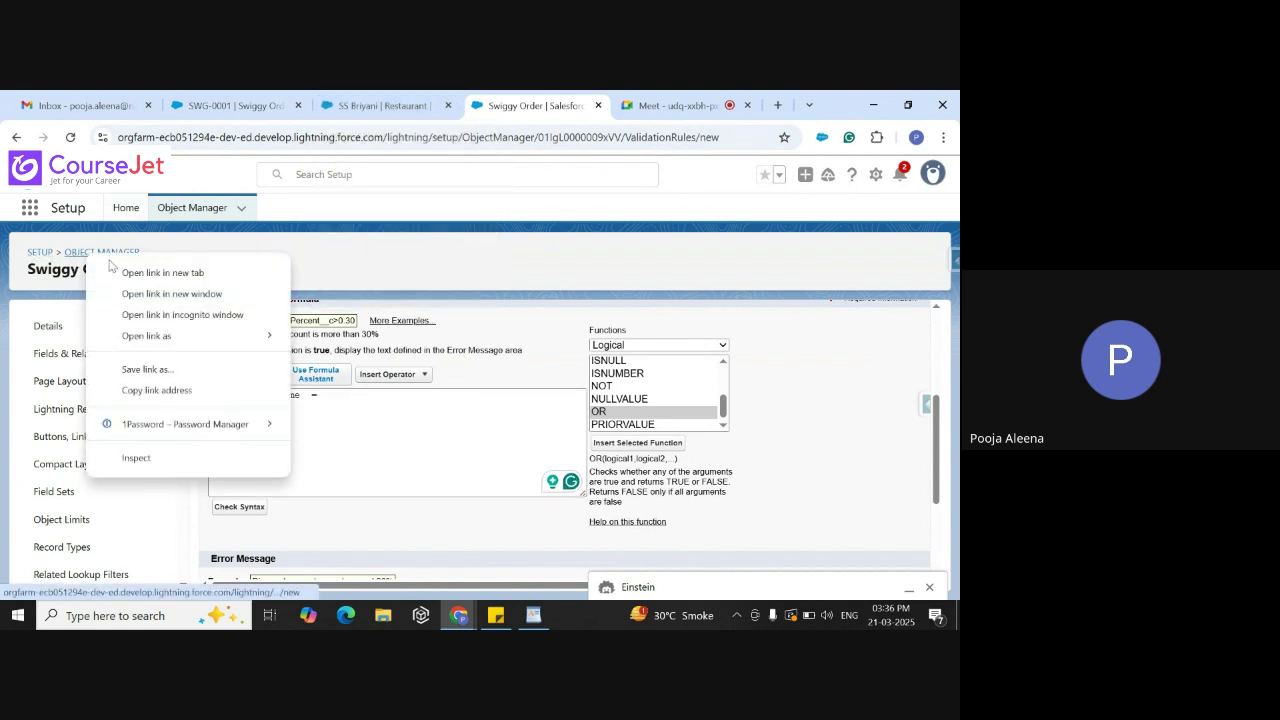
pyautogui.press('Escape')
pyautogui.hotkey('ctrl', 'Tab')
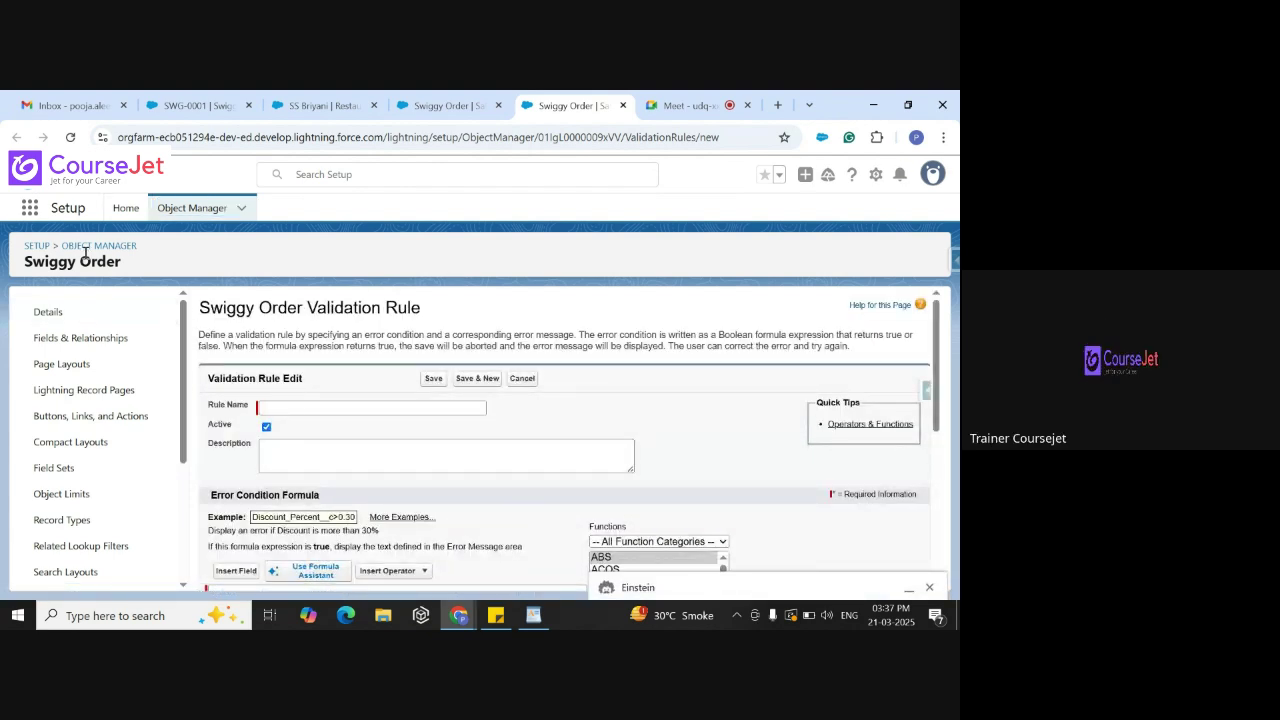
# Go to the Setup home page, and reload the SWG-0001 Swiggy Order record in its own browser tab to review its fields
pyautogui.click(35, 247)
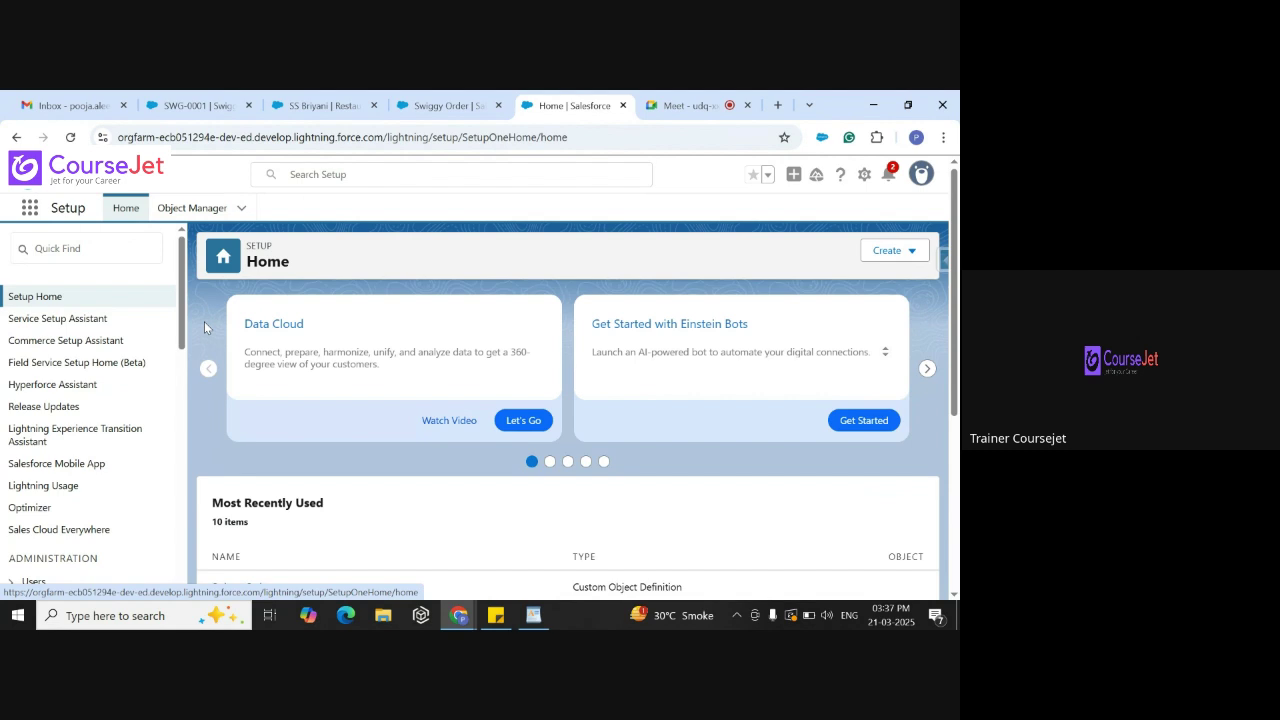
pyautogui.click(322, 105)
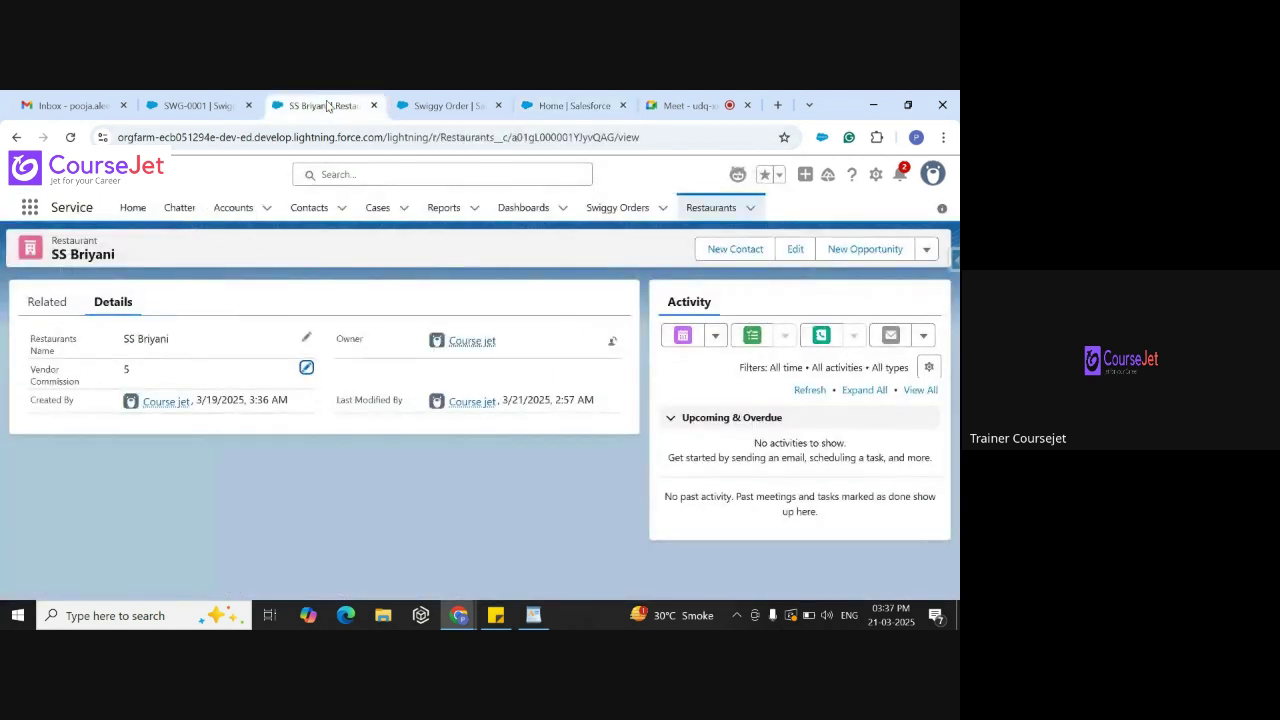
pyautogui.click(184, 104)
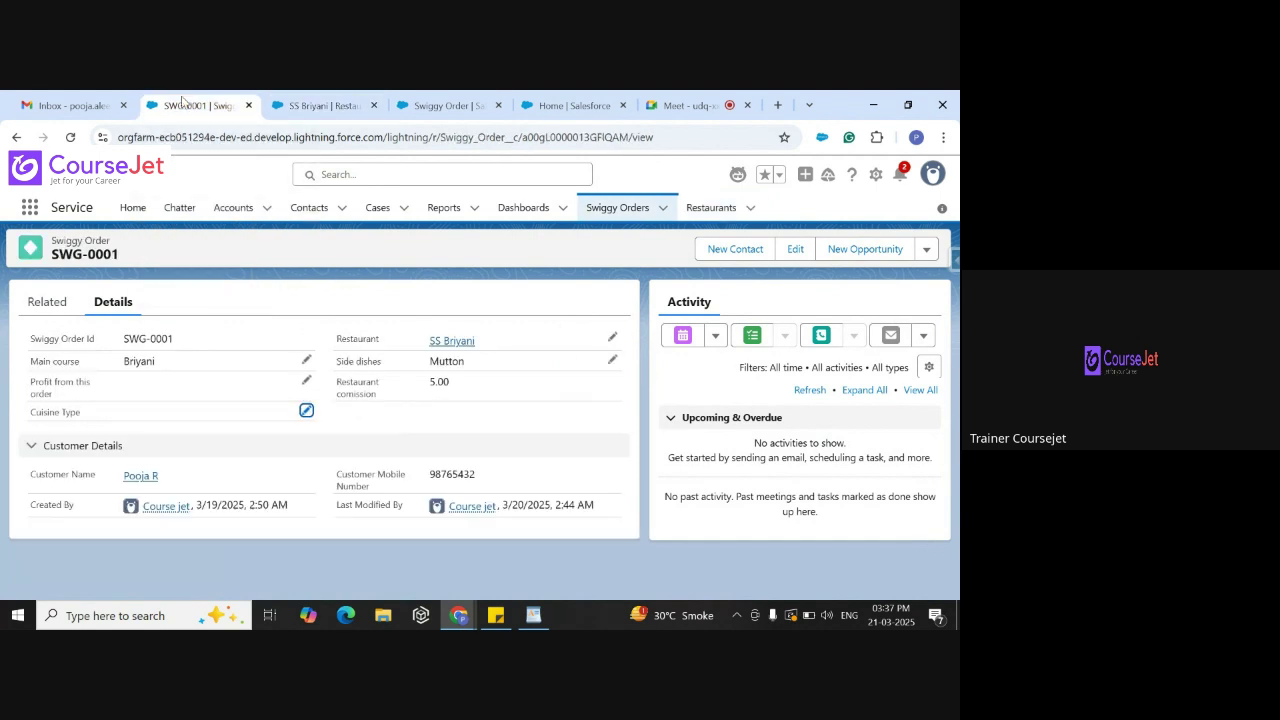
pyautogui.click(70, 137)
pyautogui.click(70, 137)
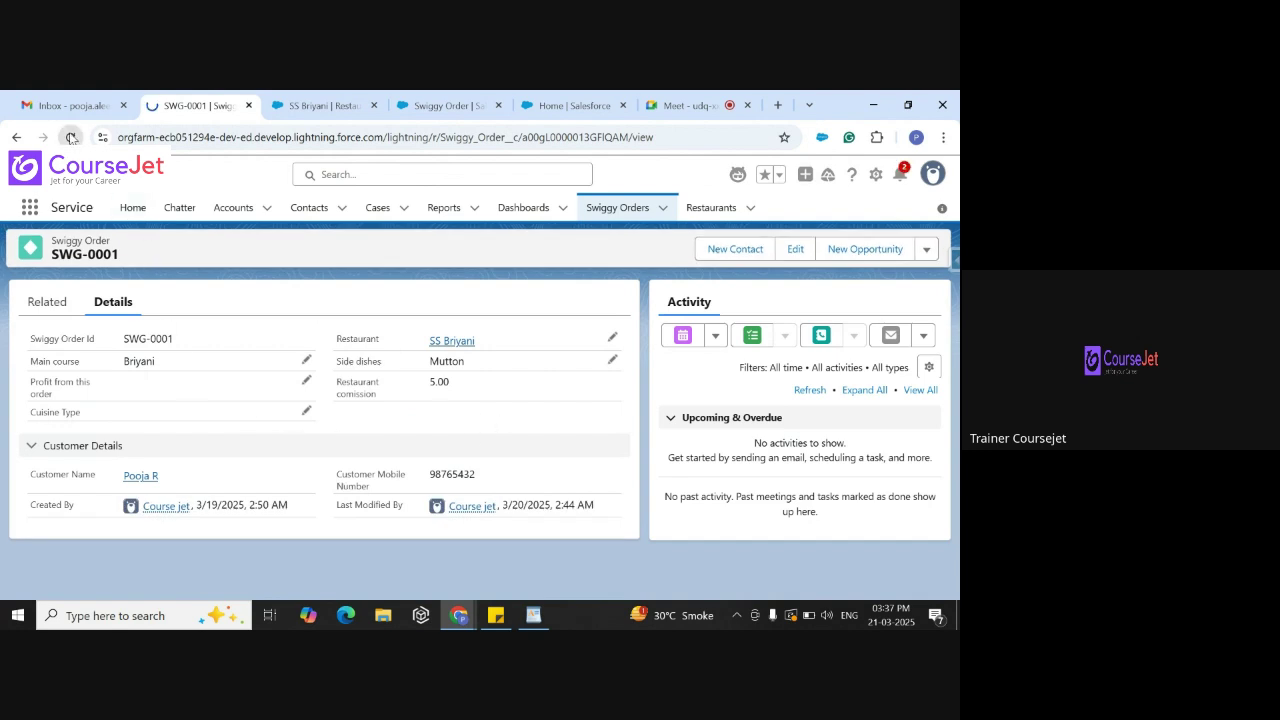
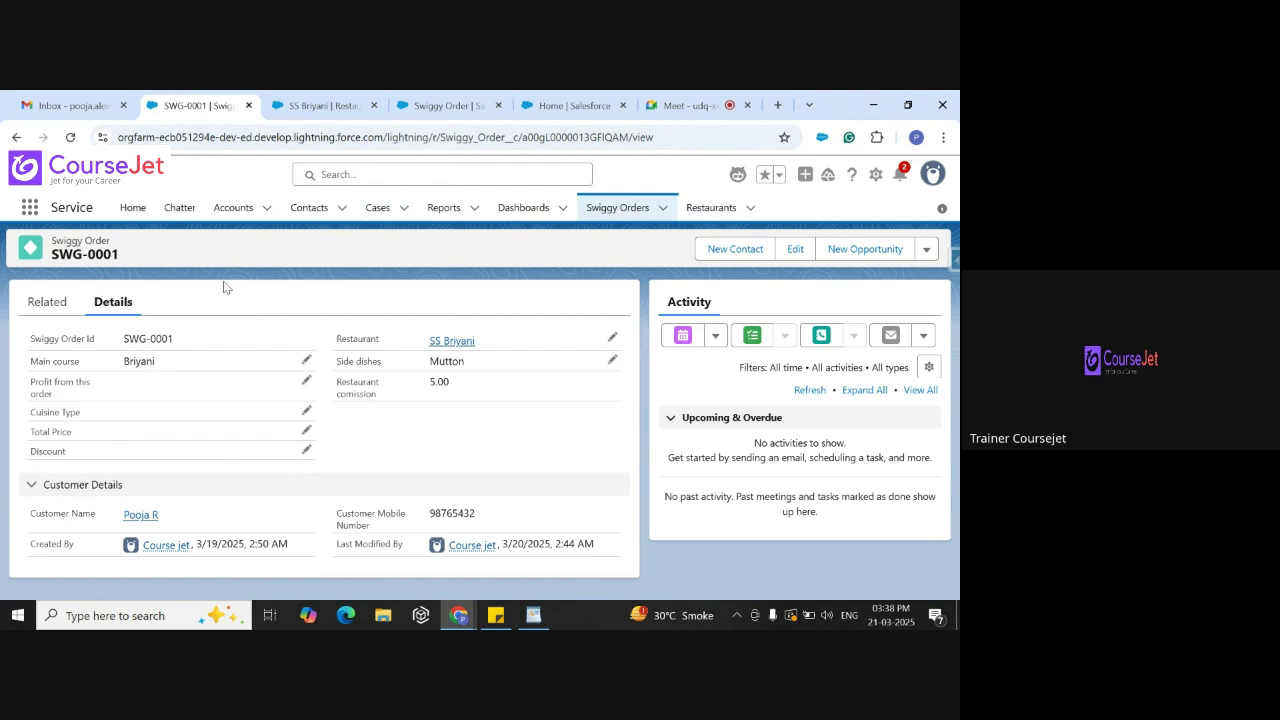
# Return to the Setup home browser tab, find the Swiggy Order object in Object Manager with "swi" and open its Fields & Relationships
pyautogui.click(450, 105)
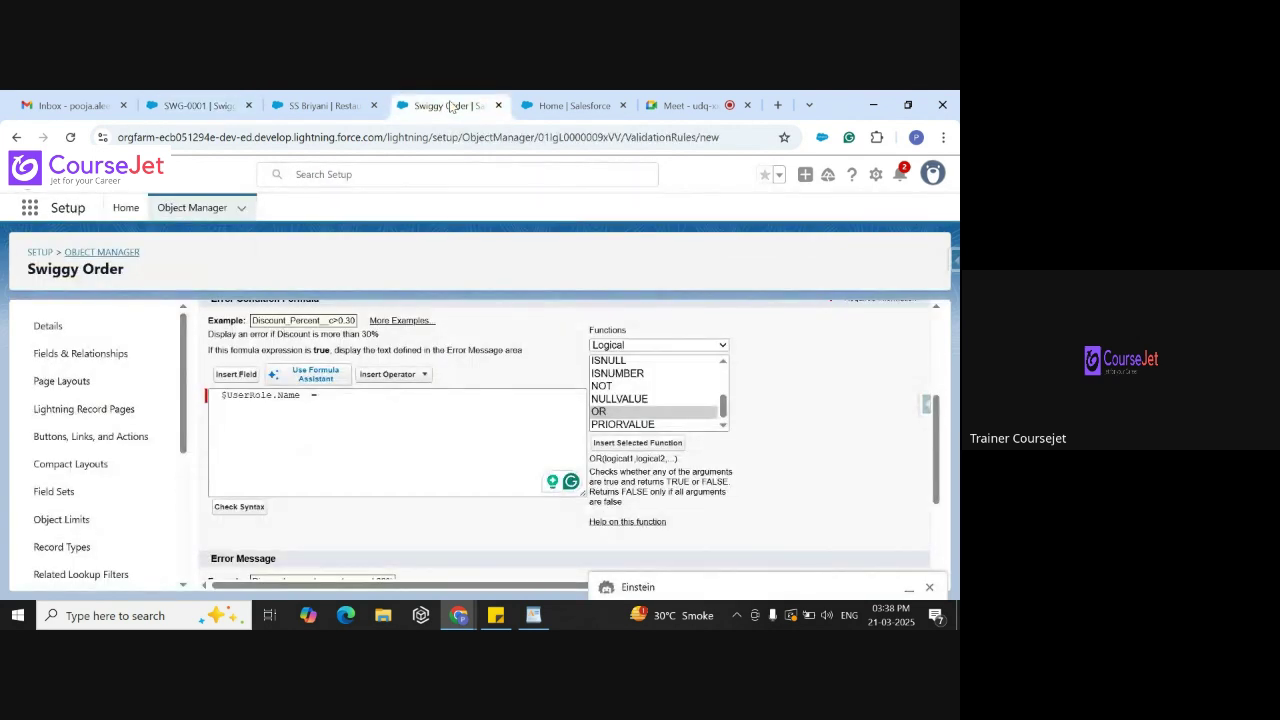
pyautogui.click(565, 105)
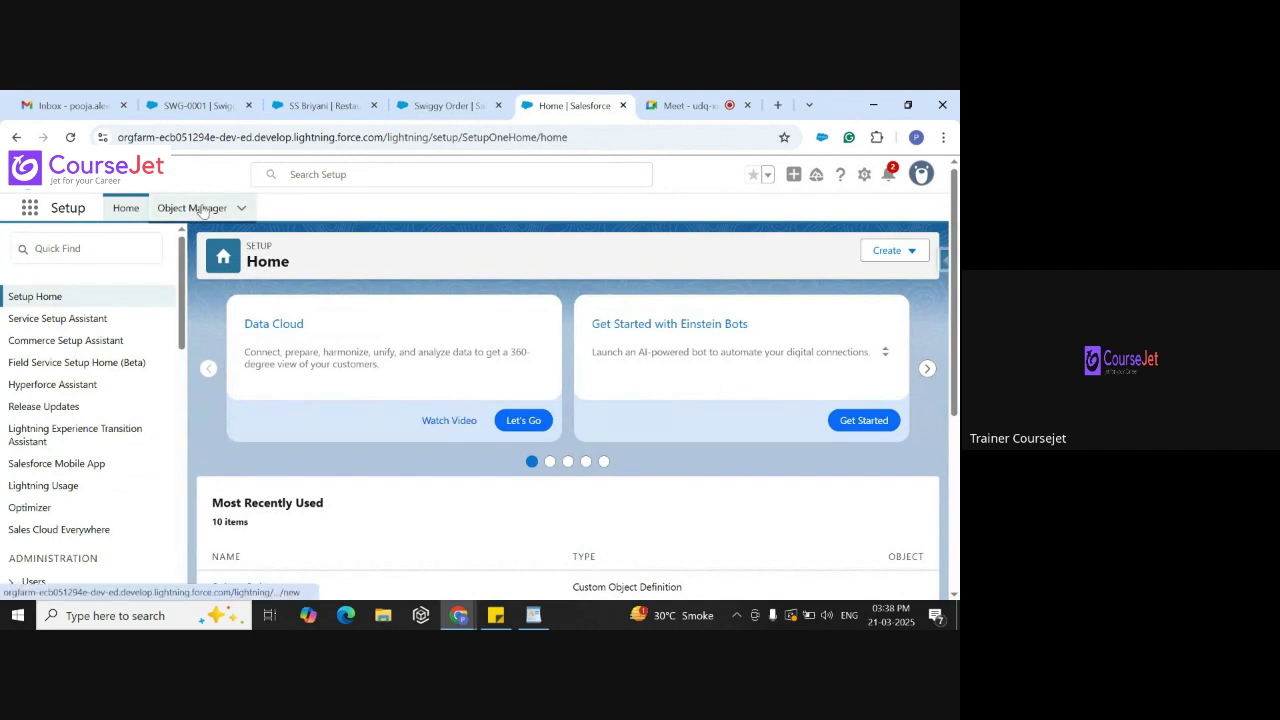
pyautogui.click(192, 208)
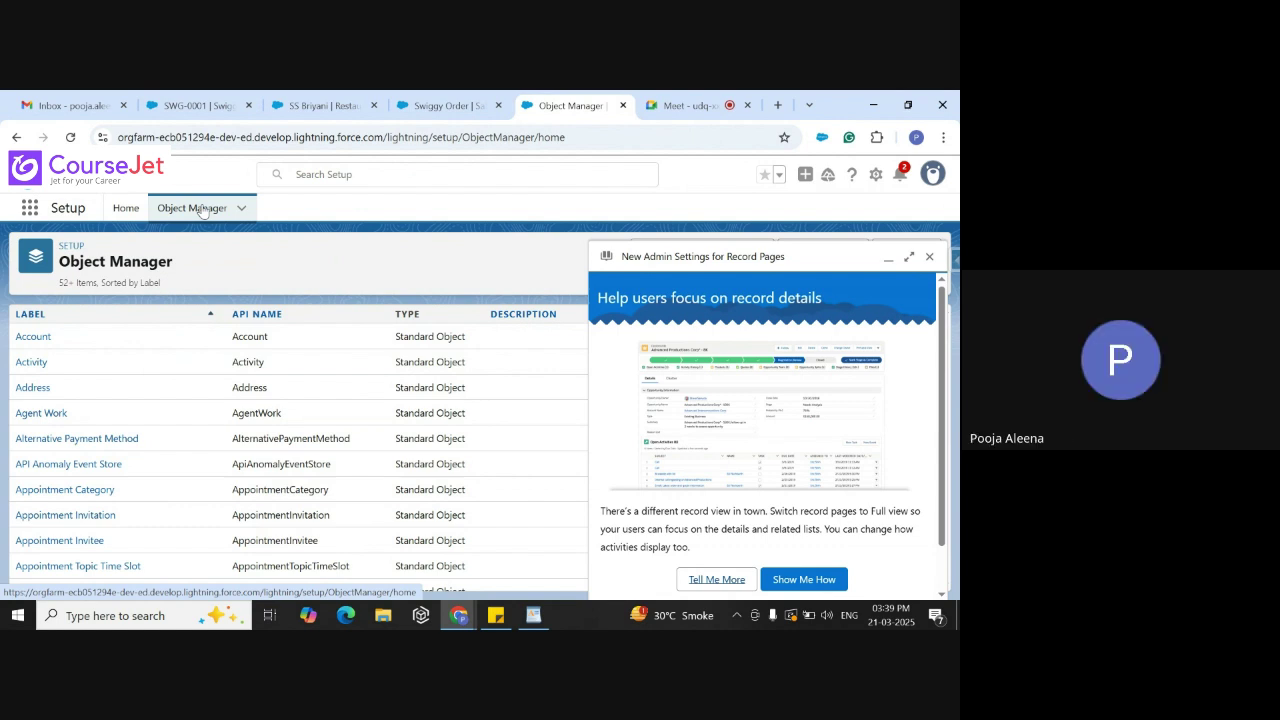
pyautogui.click(929, 258)
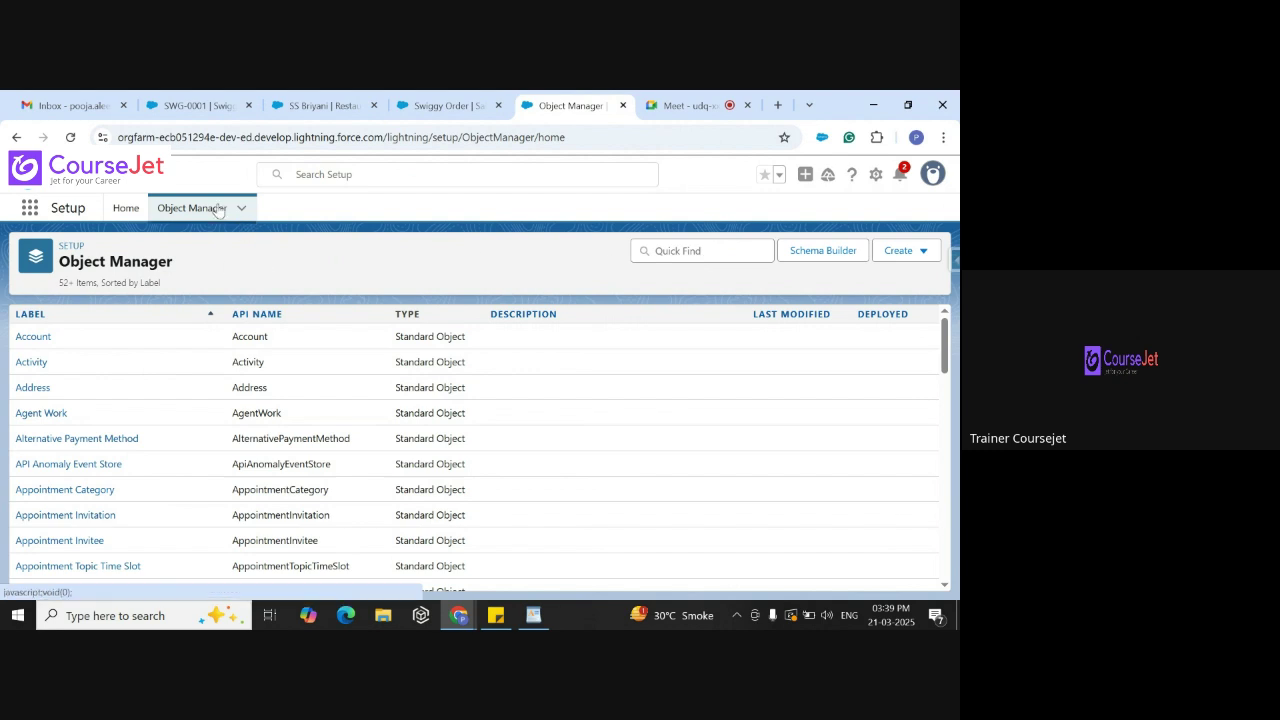
pyautogui.click(692, 244)
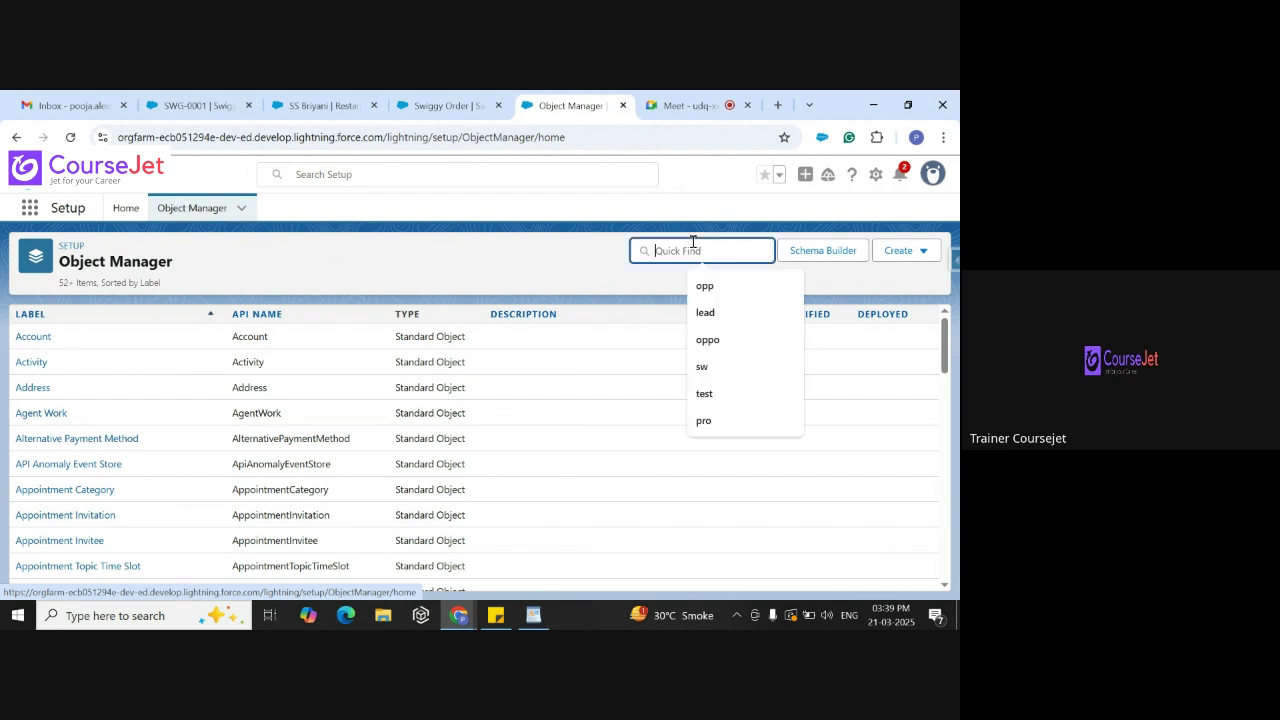
pyautogui.write('swi')
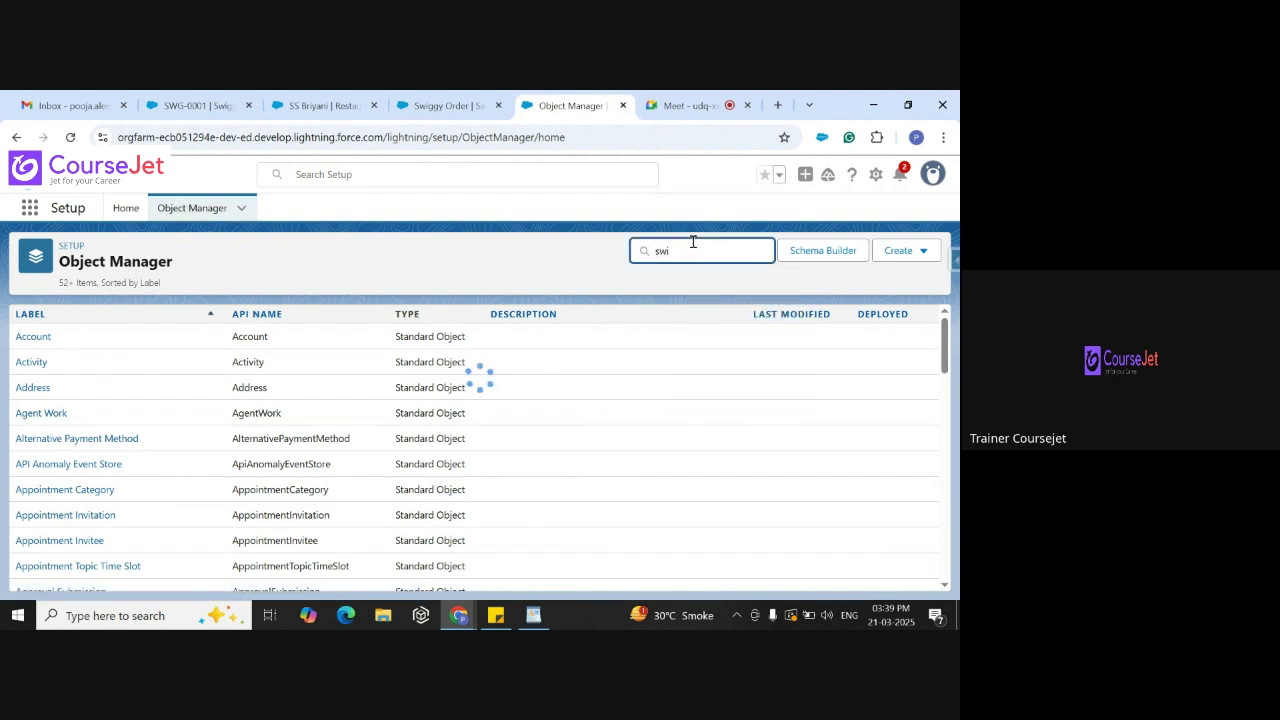
pyautogui.click(43, 346)
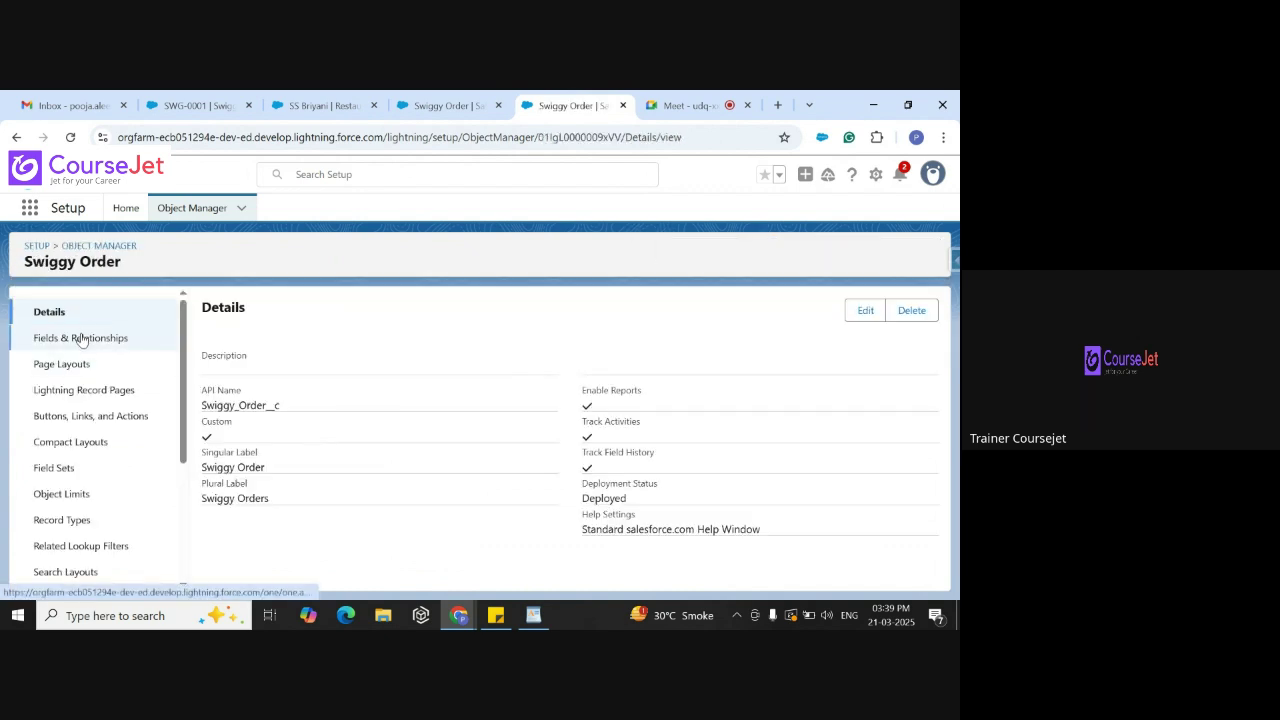
pyautogui.click(84, 339)
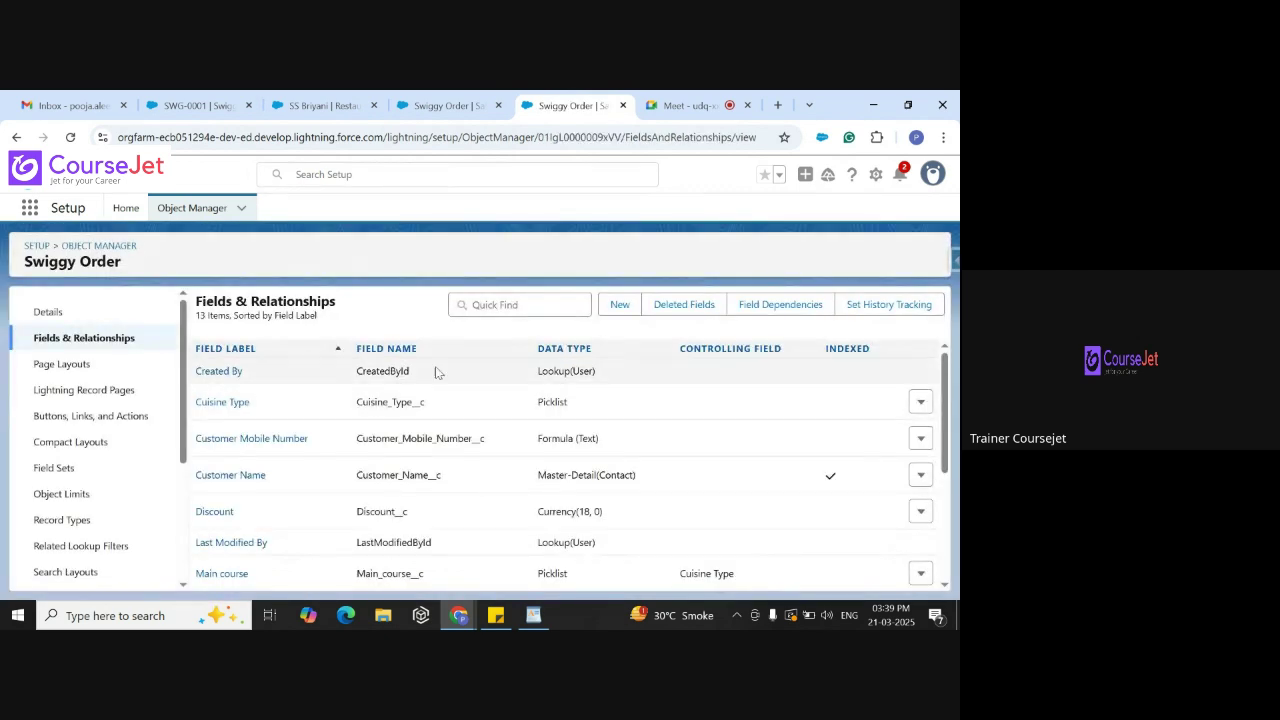
# Start a new custom field on Swiggy Order with the Formula data type and proceed to choosing its output type
pyautogui.click(627, 308)
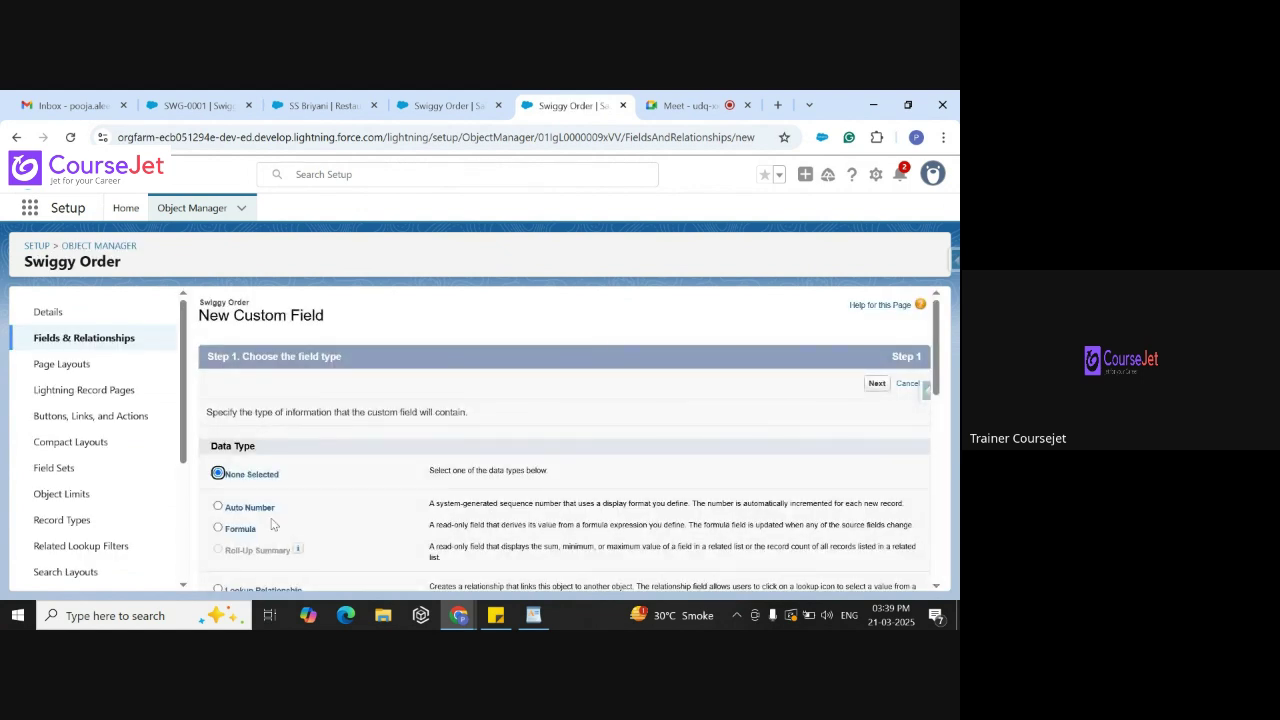
pyautogui.click(230, 528)
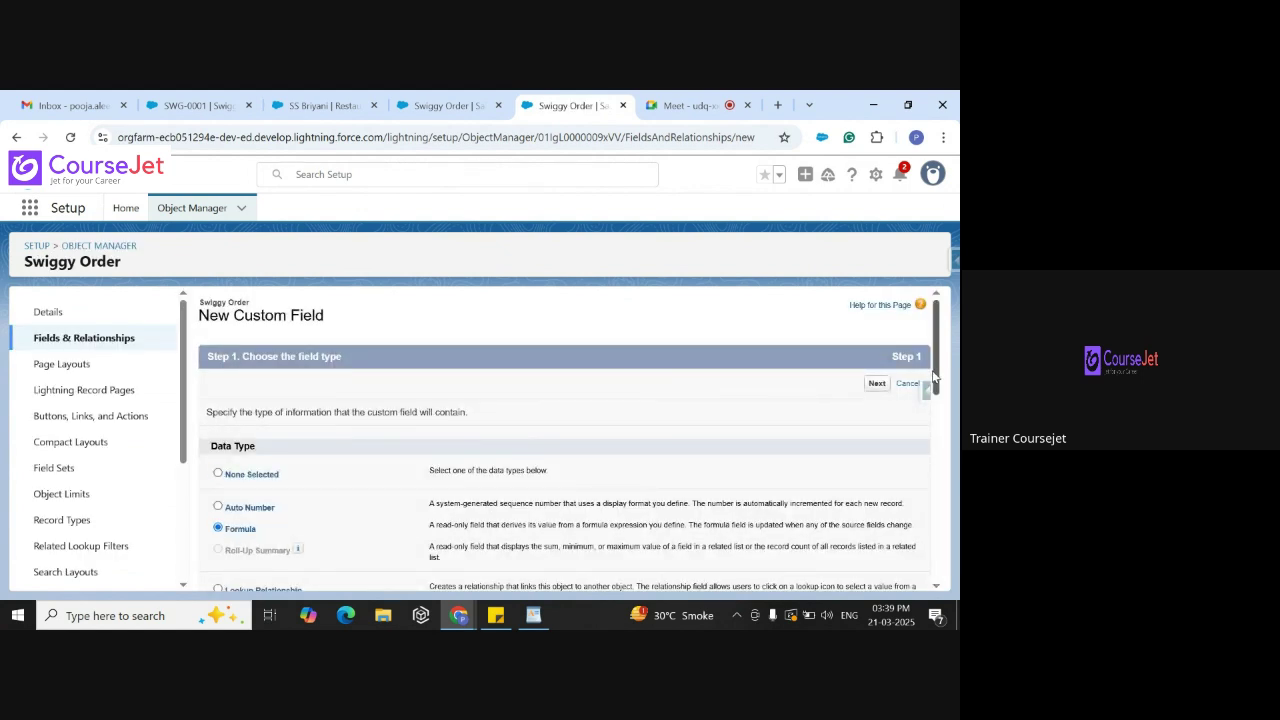
pyautogui.click(875, 385)
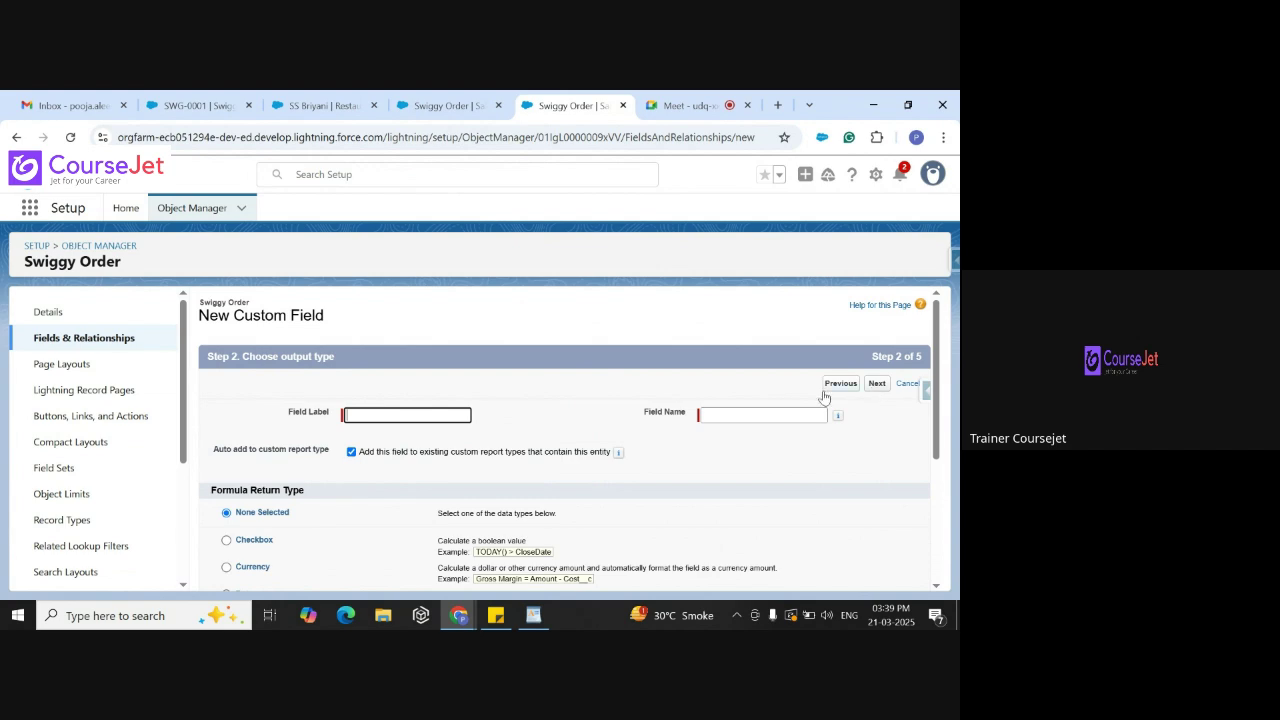
# Set the new Swiggy Order formula field's return type to Currency
pyautogui.moveTo(936, 406); pyautogui.dragTo(929, 485)
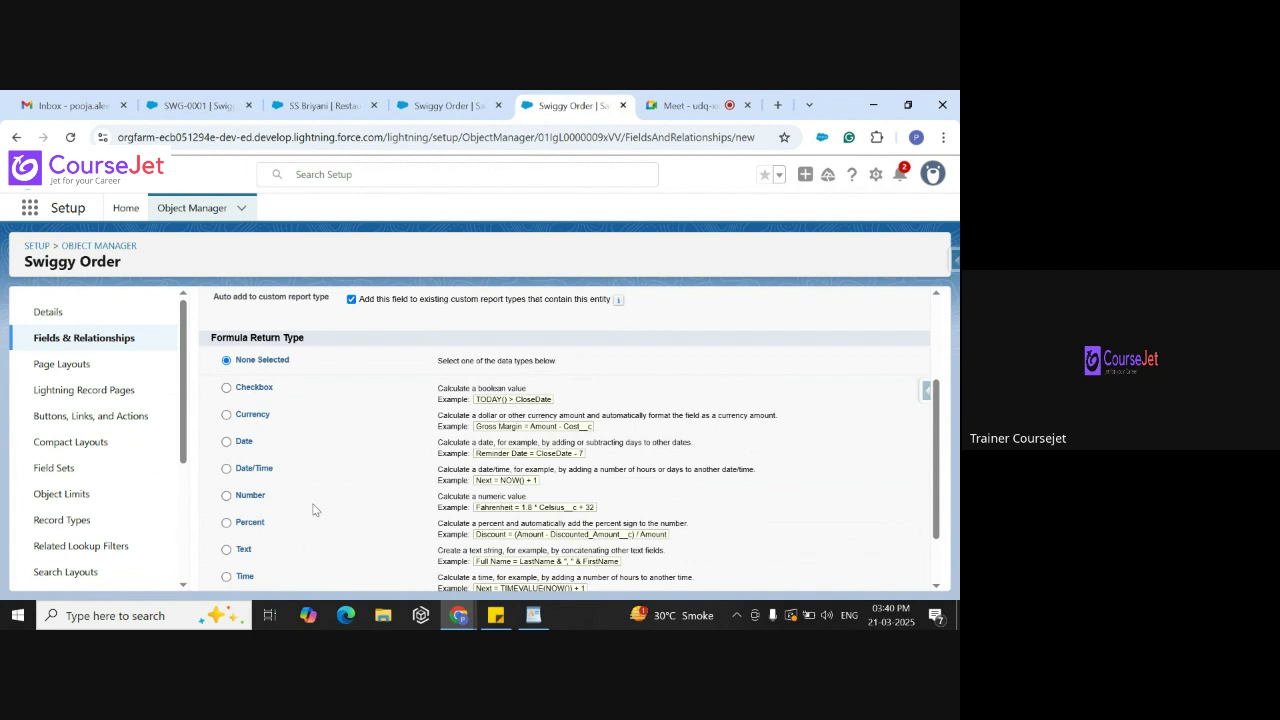
pyautogui.click(228, 417)
pyautogui.scroll(-2, 938, 451)
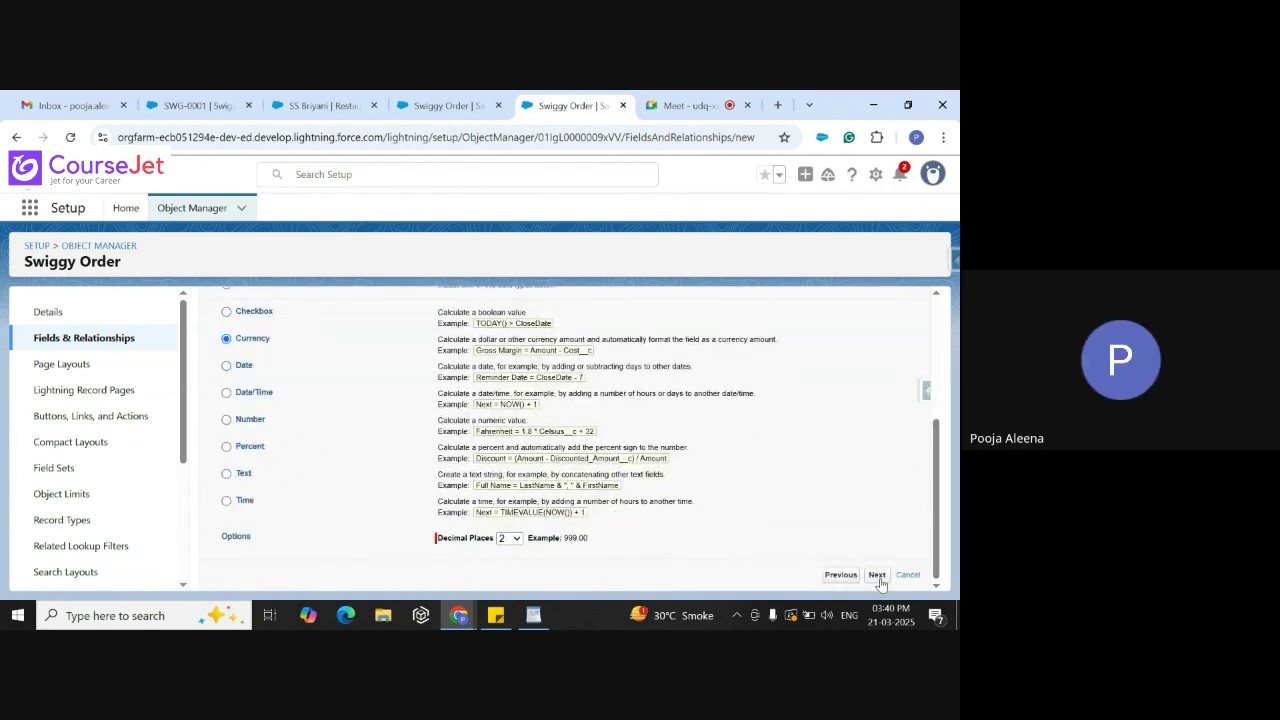
pyautogui.click(877, 575)
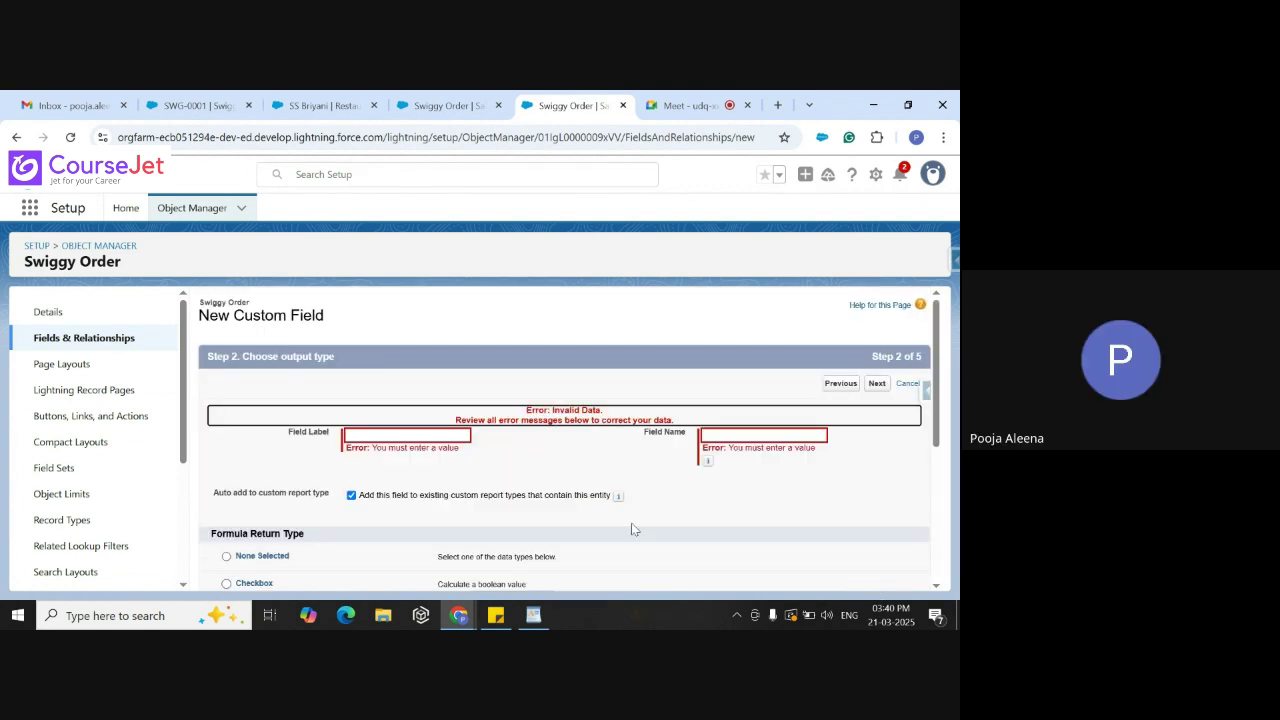
# Label the custom field Final Price with the field name Final_Price, and continue to formula entry
pyautogui.click(385, 436)
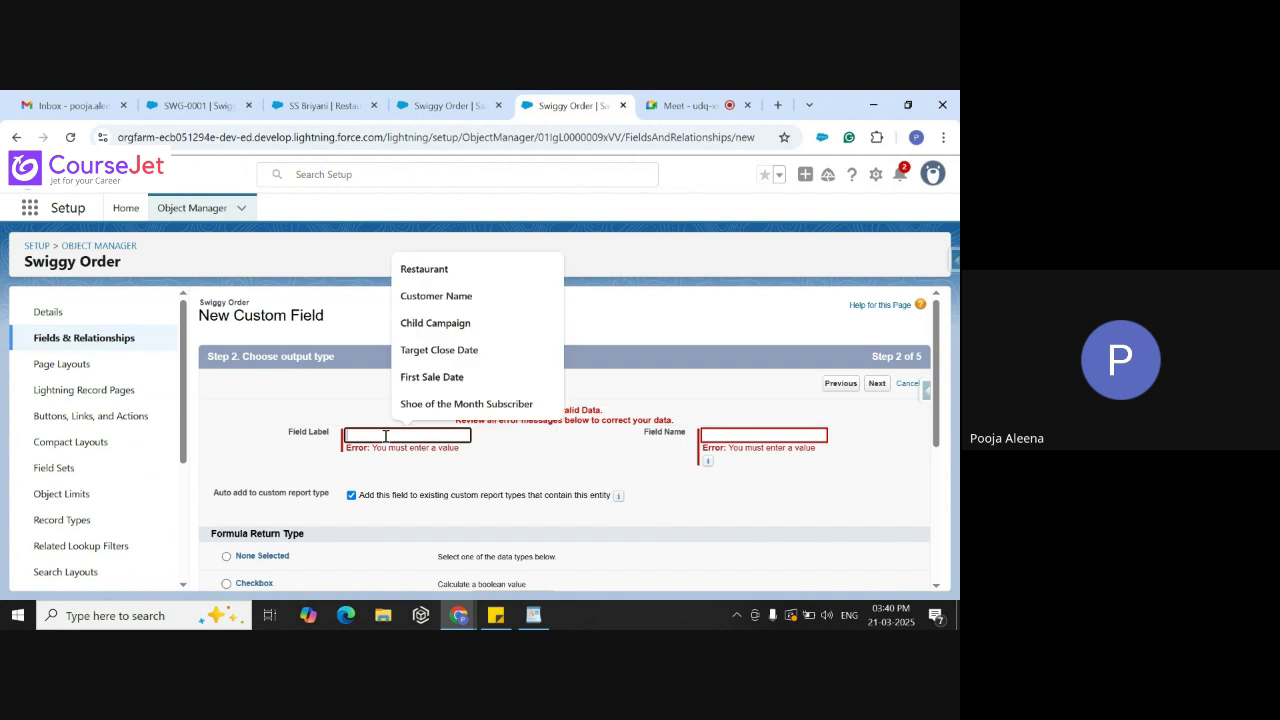
pyautogui.write('Final ')
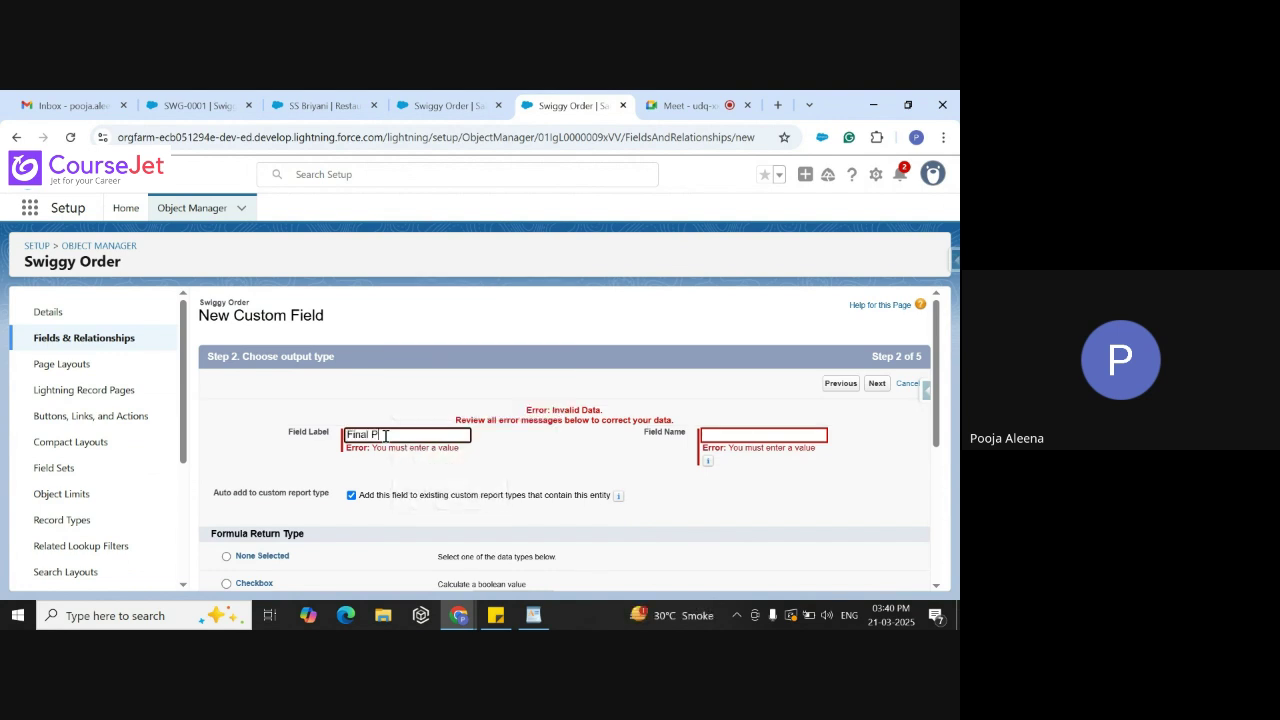
pyautogui.write('Price')
pyautogui.click(754, 438)
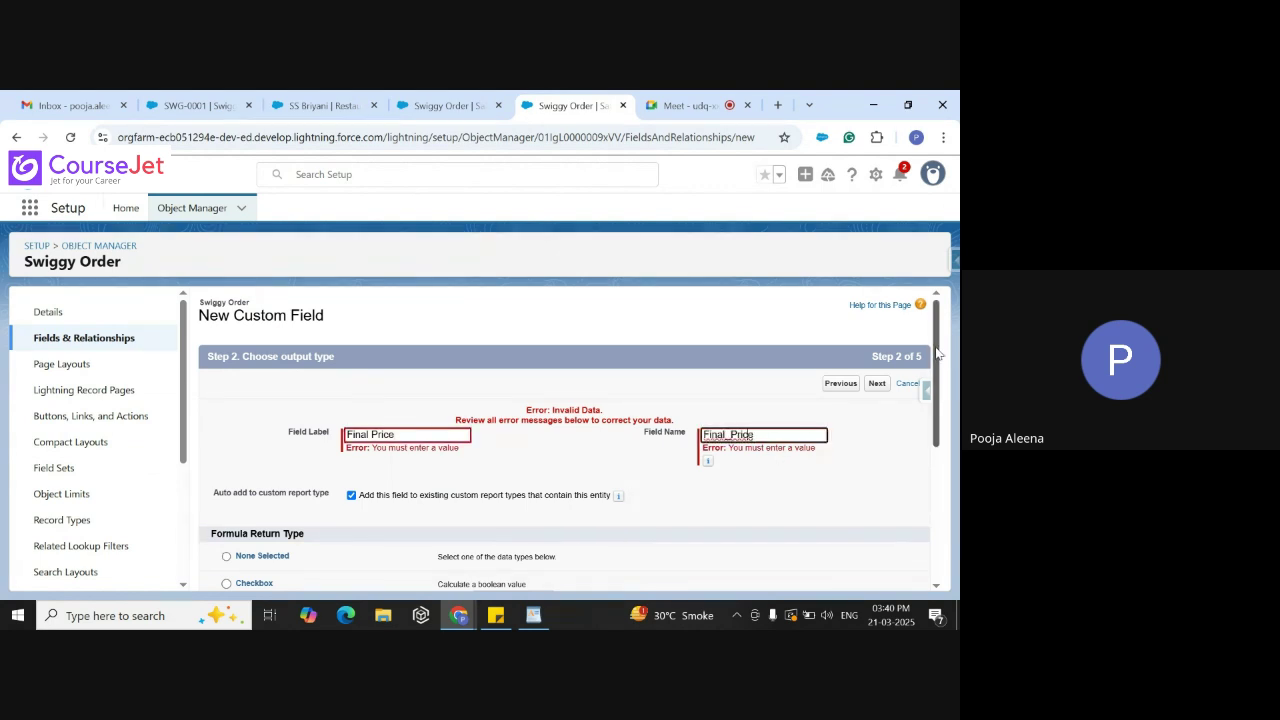
pyautogui.scroll(-3, 938, 354)
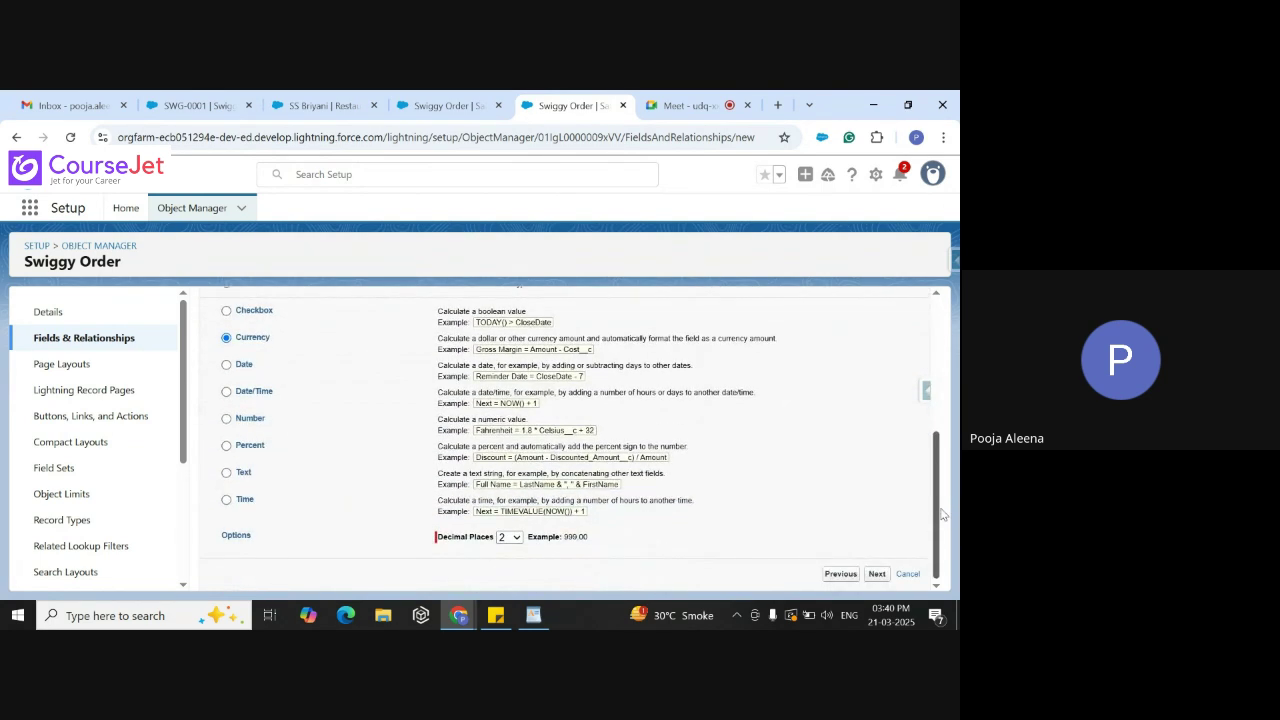
pyautogui.click(874, 574)
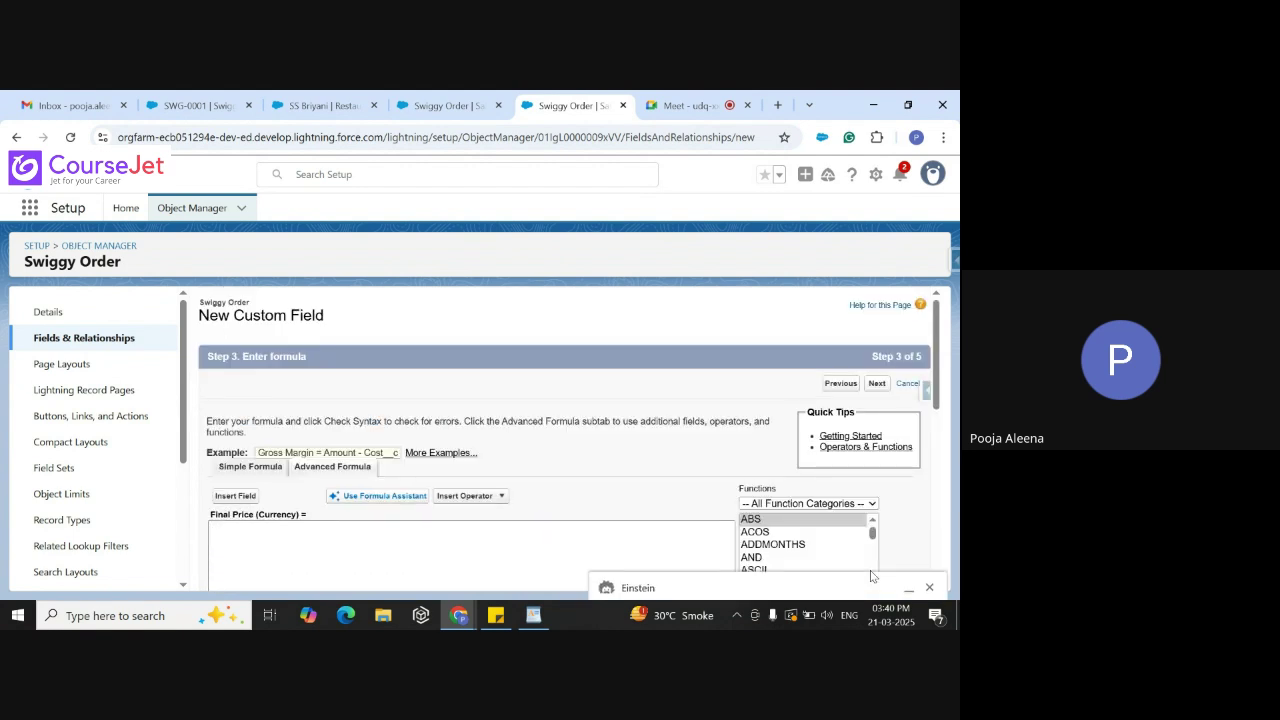
# Insert the Swiggy Order object's Total Price field into the Final Price formula
pyautogui.scroll(-3, 938, 340)
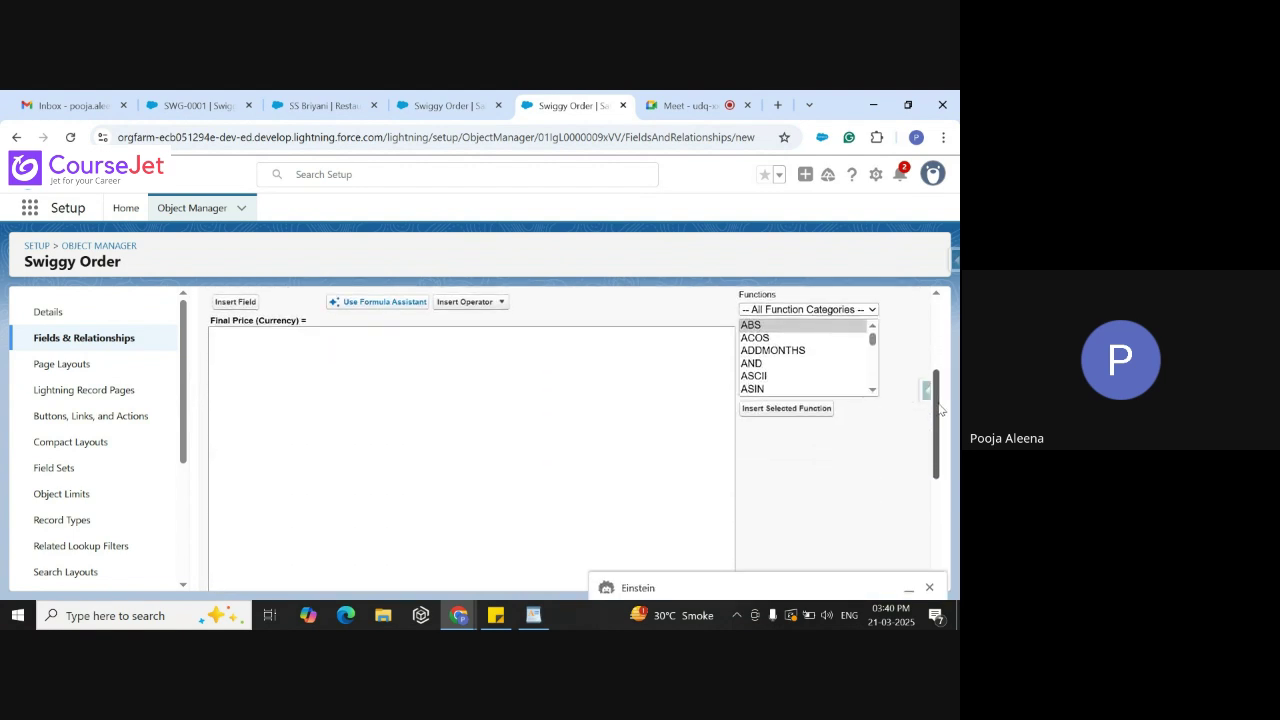
pyautogui.click(352, 404)
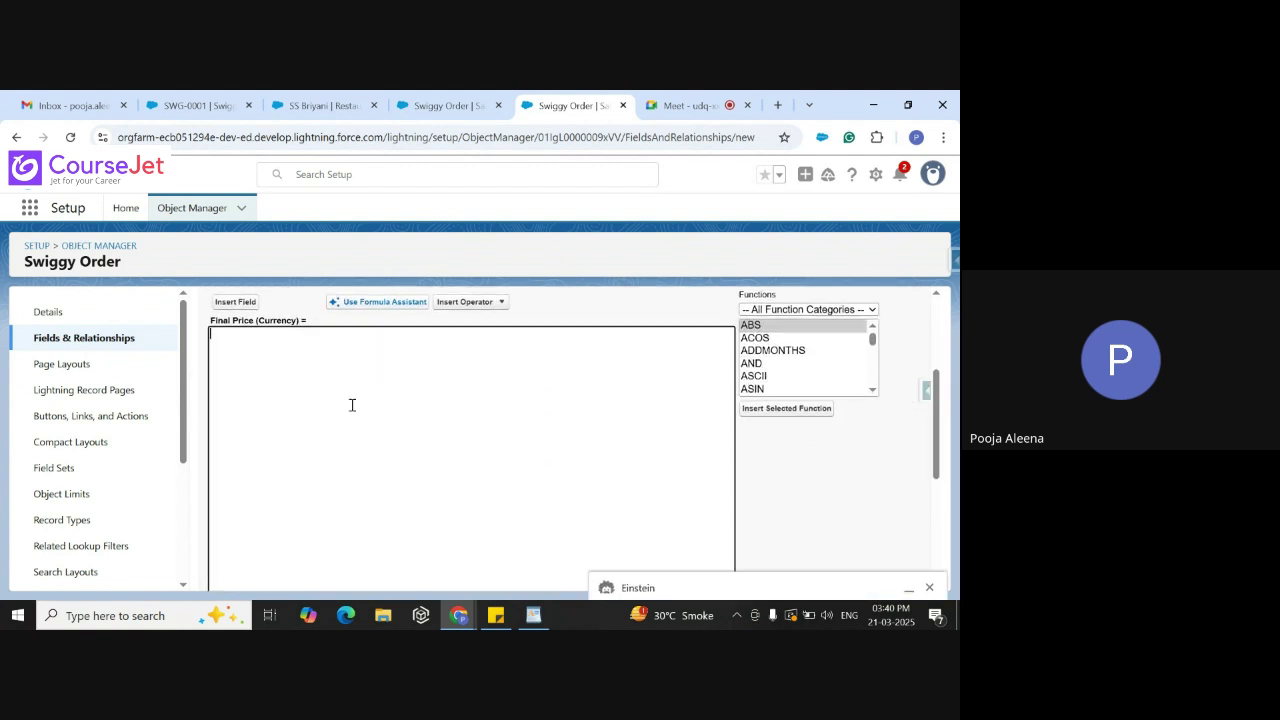
pyautogui.click(235, 301)
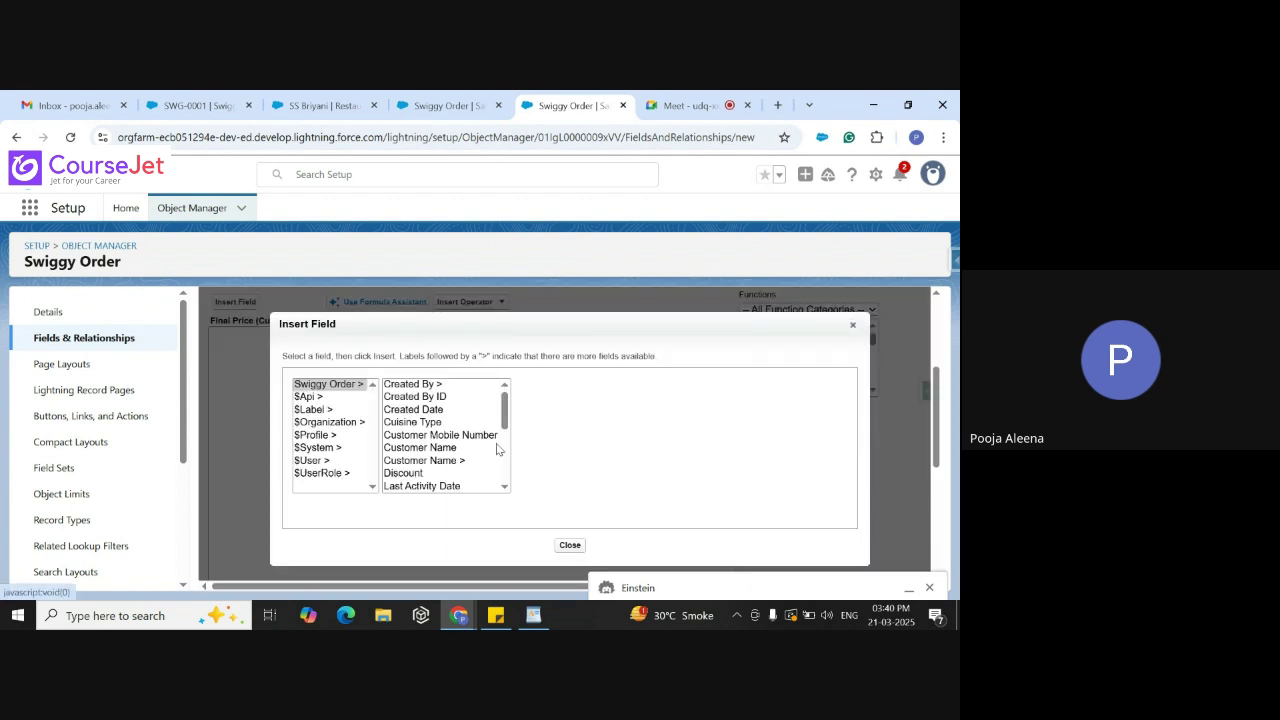
pyautogui.click(506, 486)
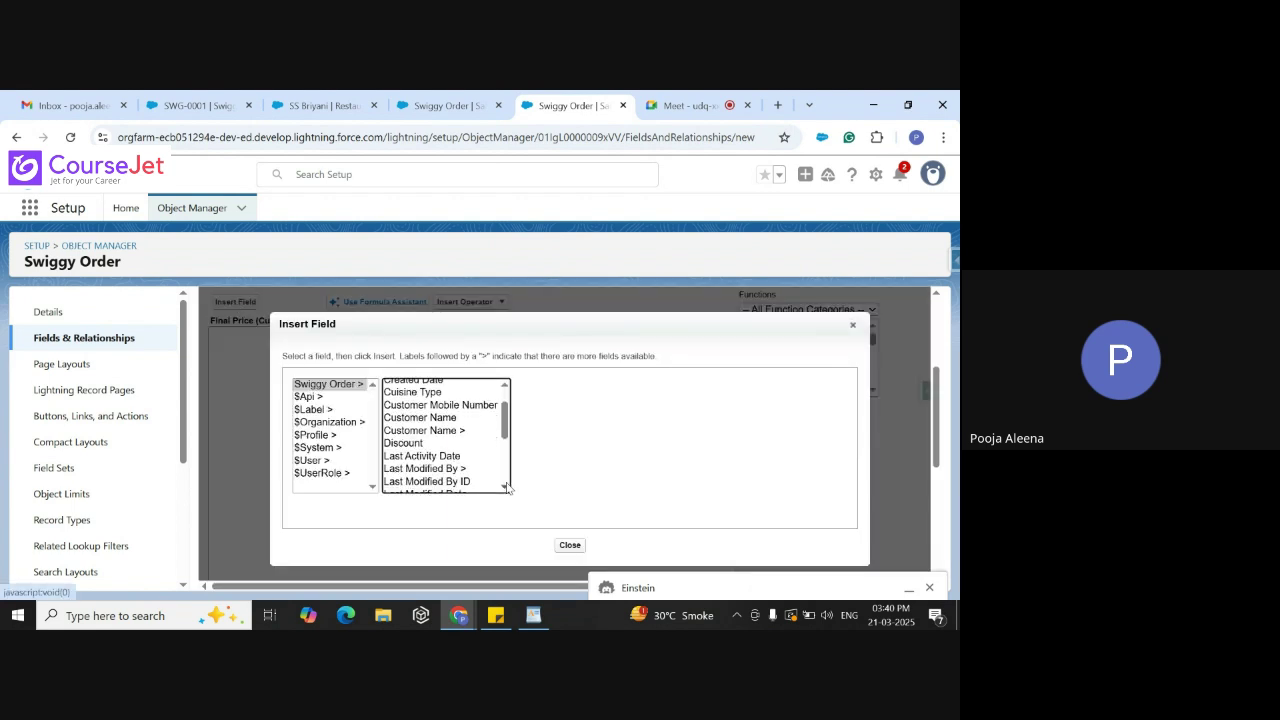
pyautogui.click(506, 486)
pyautogui.click(506, 486)
pyautogui.click(506, 486)
pyautogui.click(506, 486)
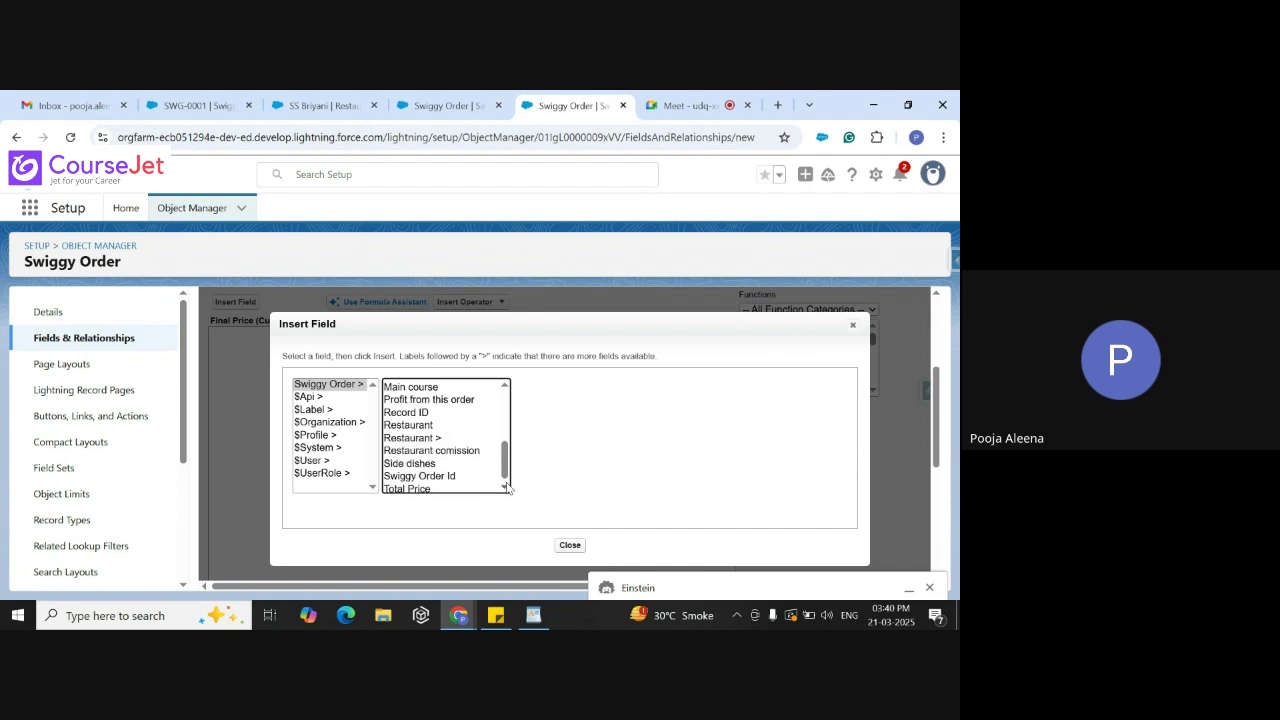
pyautogui.click(506, 486)
pyautogui.click(407, 487)
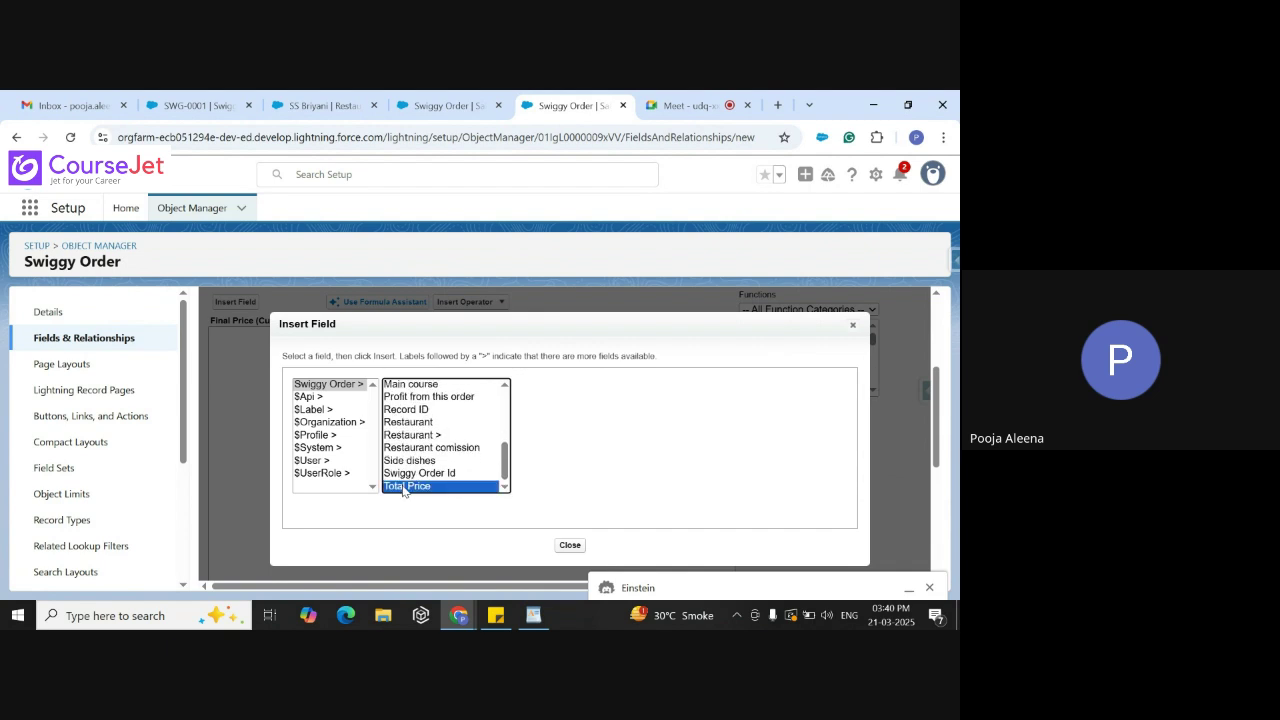
pyautogui.click(566, 464)
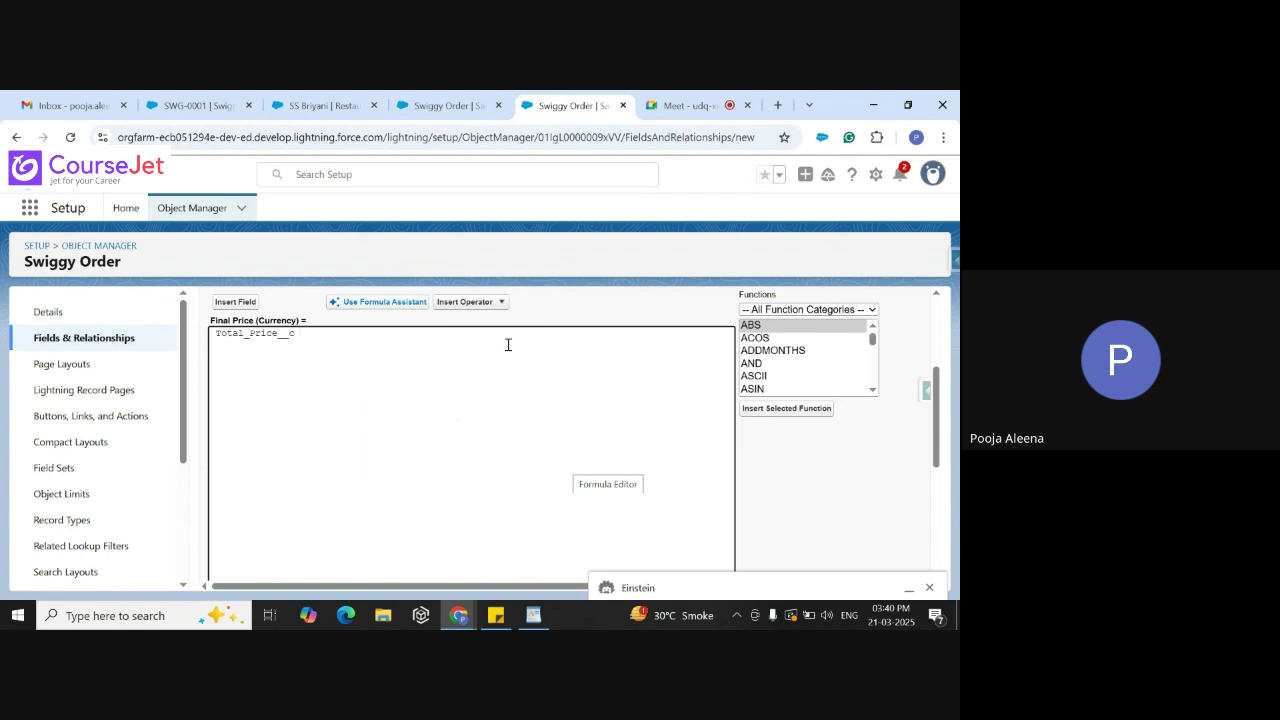
# Extend the formula to multiply Total Price by the Discount field and divide by 100
pyautogui.click(488, 302)
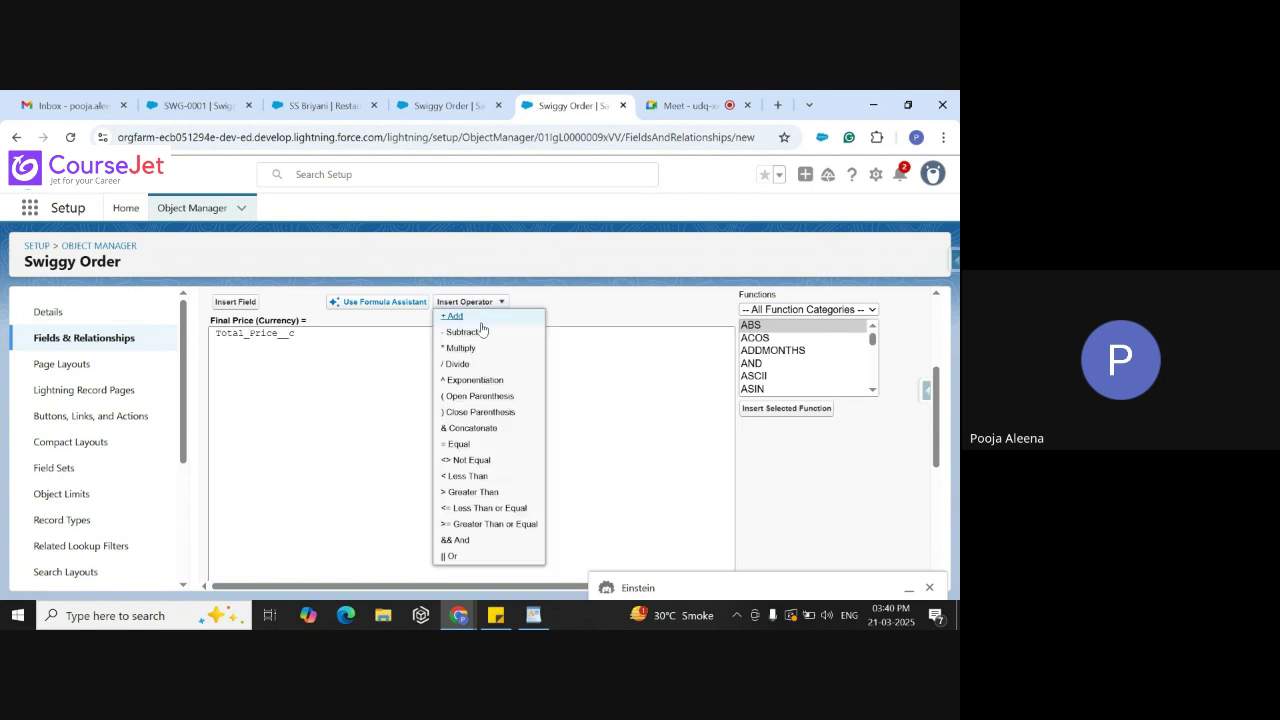
pyautogui.click(462, 348)
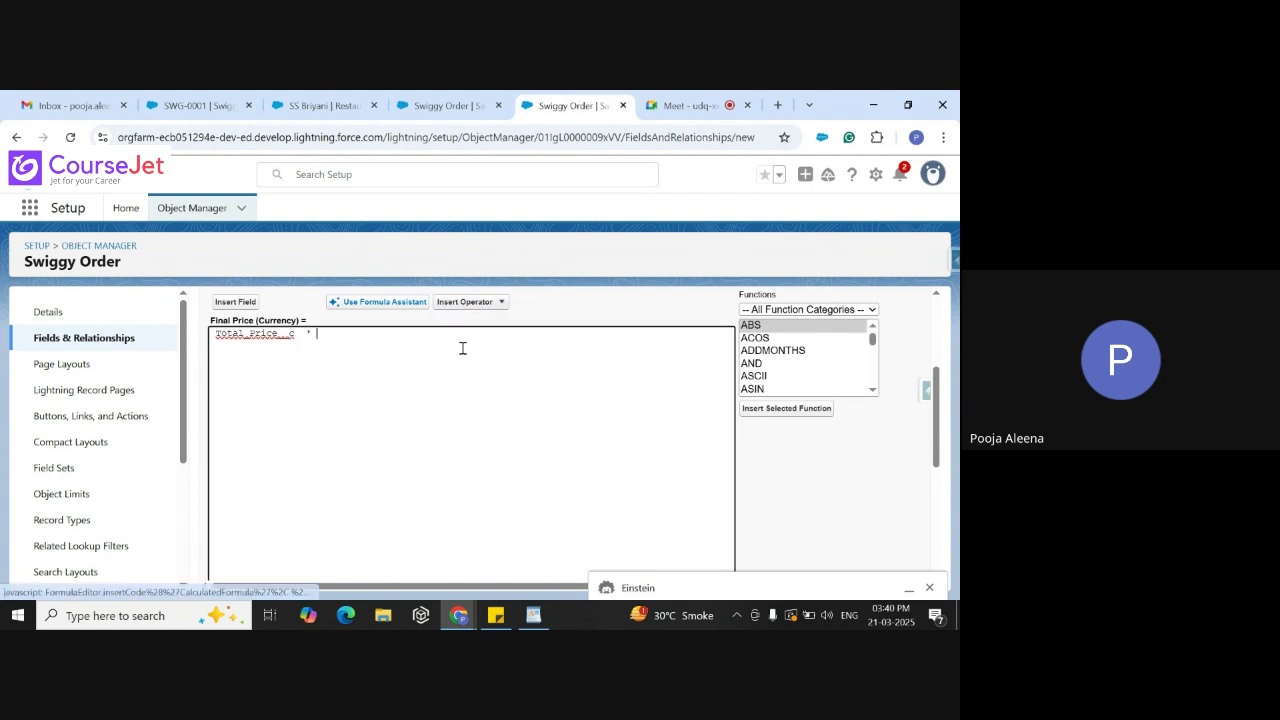
pyautogui.click(232, 301)
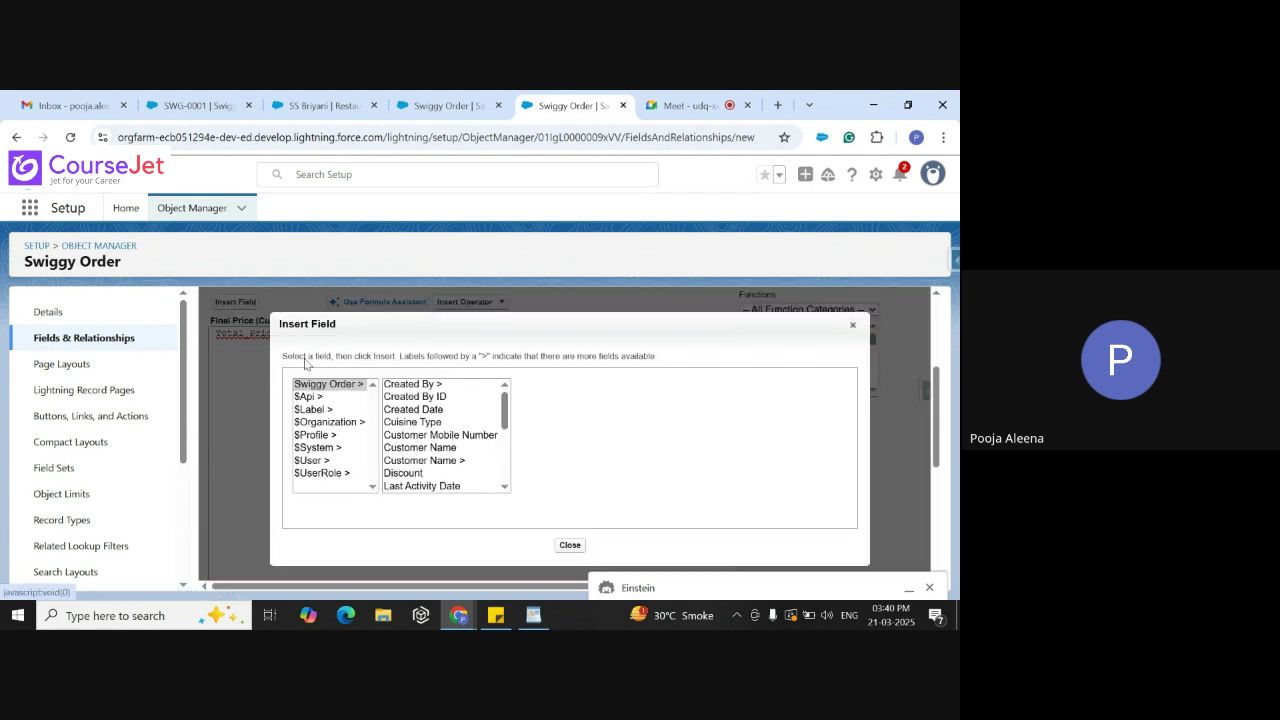
pyautogui.click(410, 475)
pyautogui.click(562, 464)
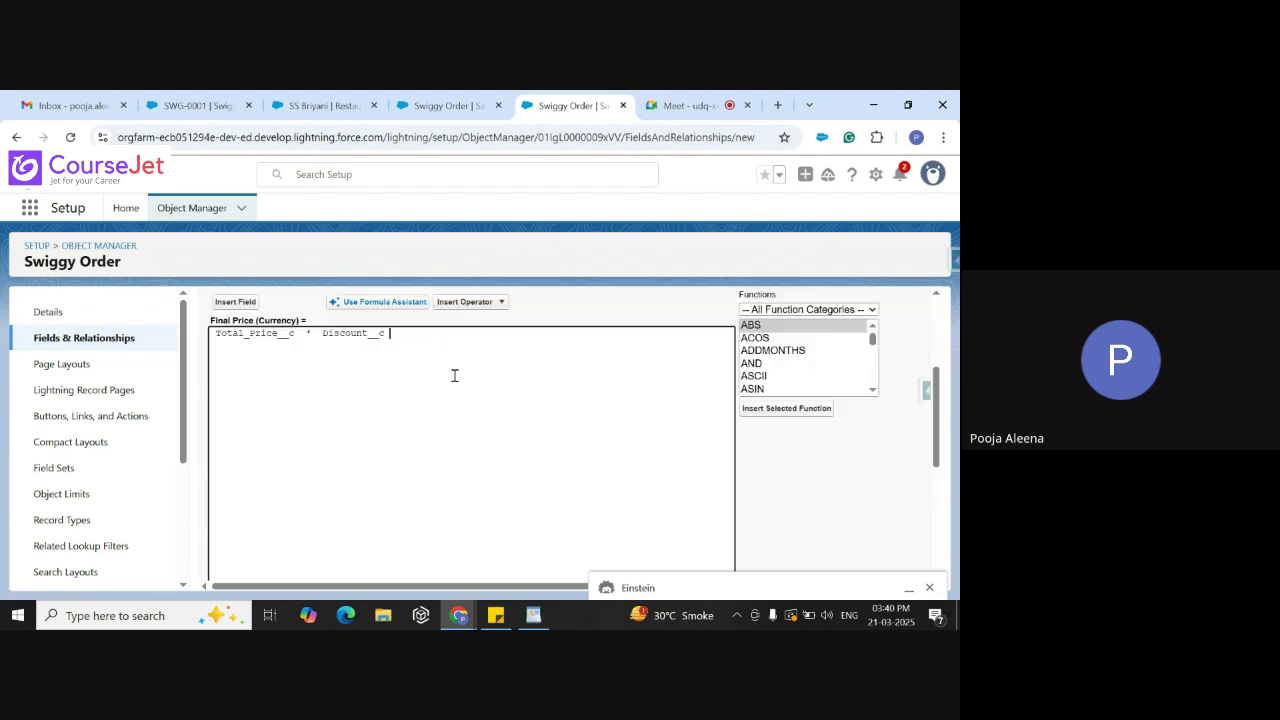
pyautogui.click(456, 305)
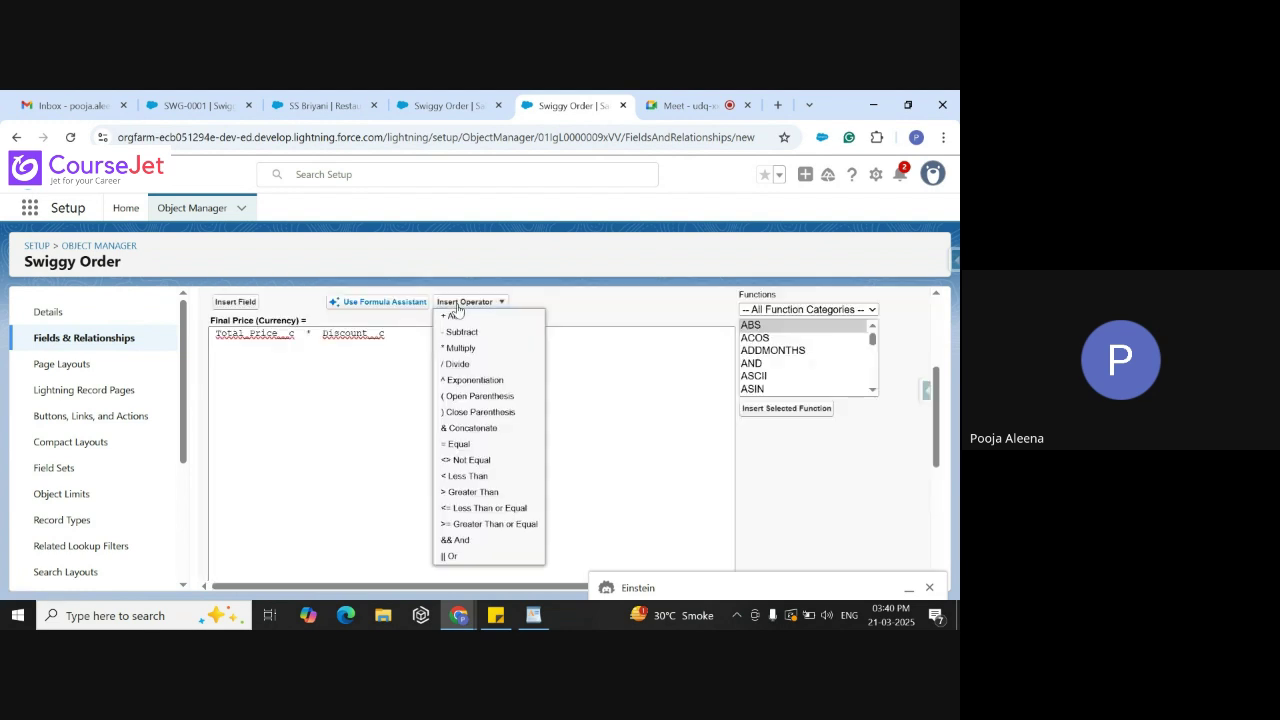
pyautogui.click(458, 364)
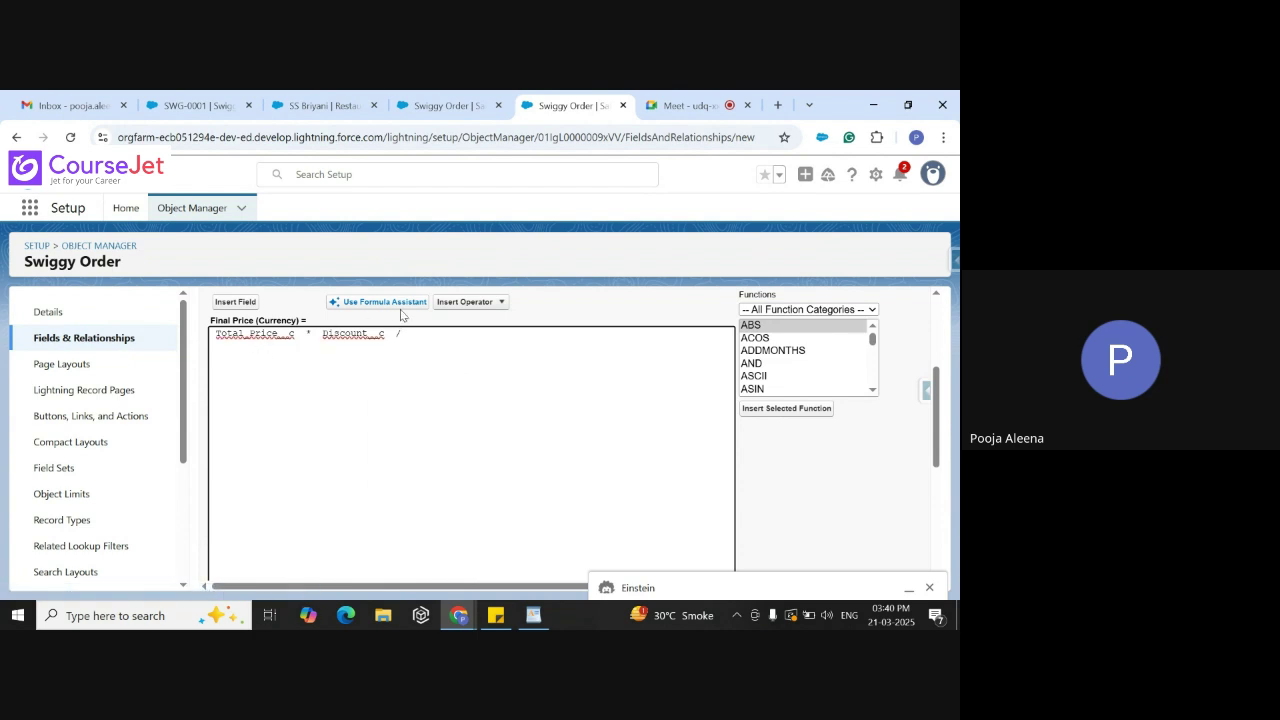
pyautogui.write('100')
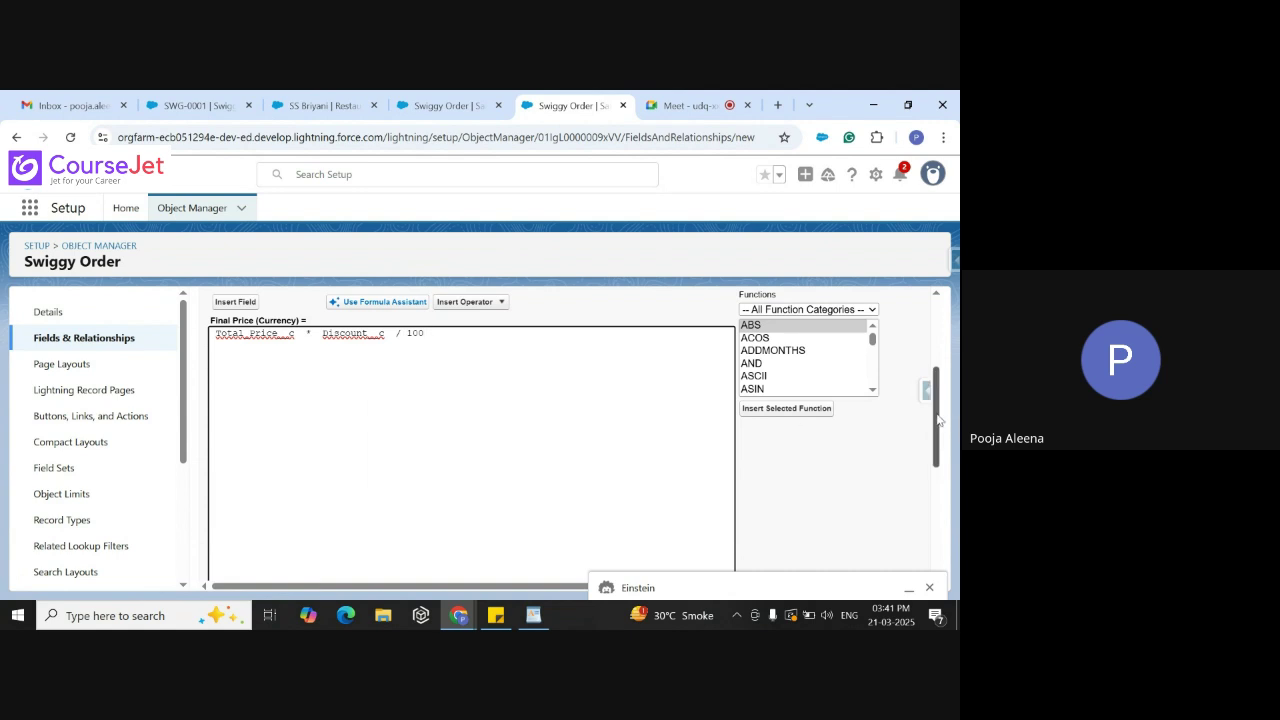
# Check the Final Price formula's syntax and dismiss the Einstein panel
pyautogui.moveTo(938, 422); pyautogui.dragTo(943, 451)
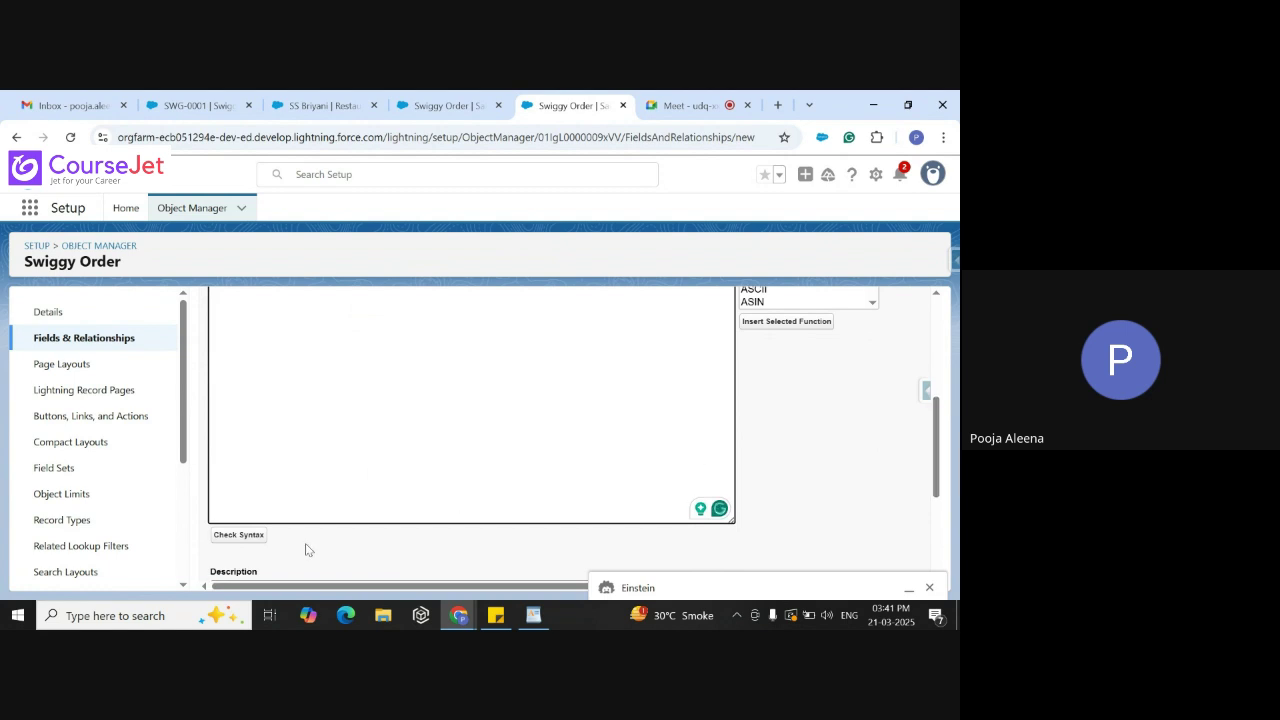
pyautogui.click(240, 536)
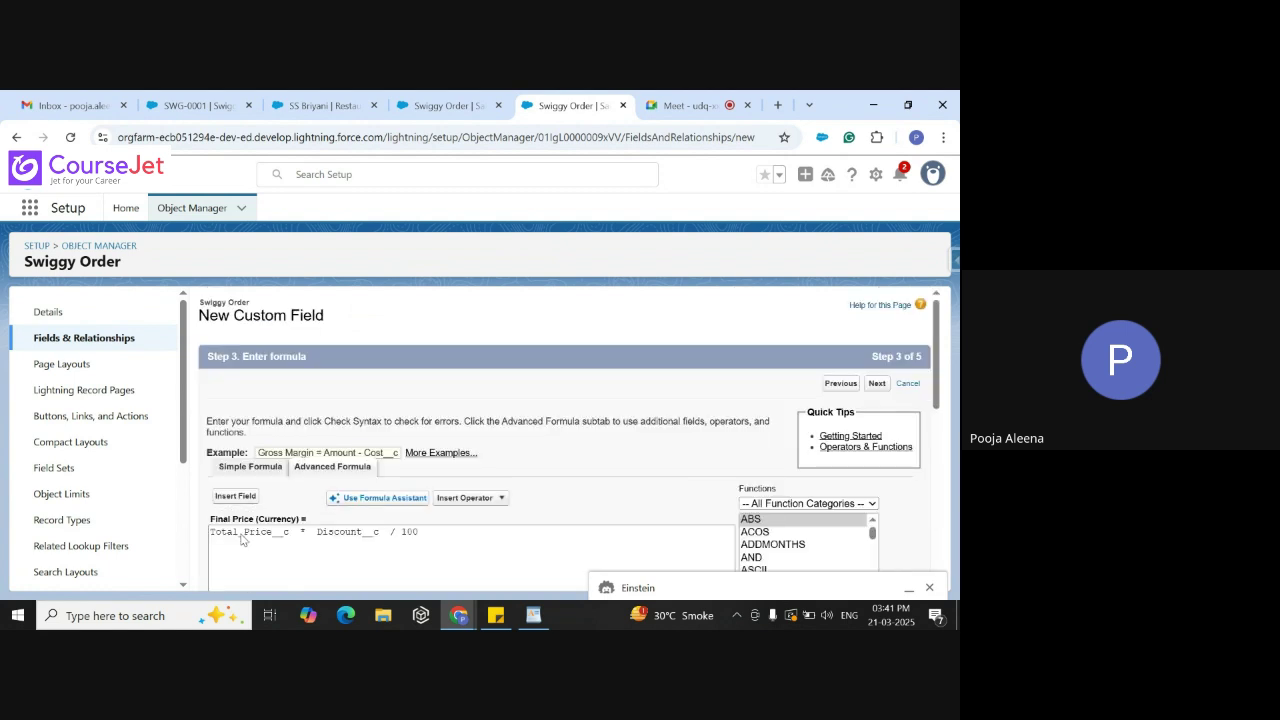
pyautogui.click(930, 588)
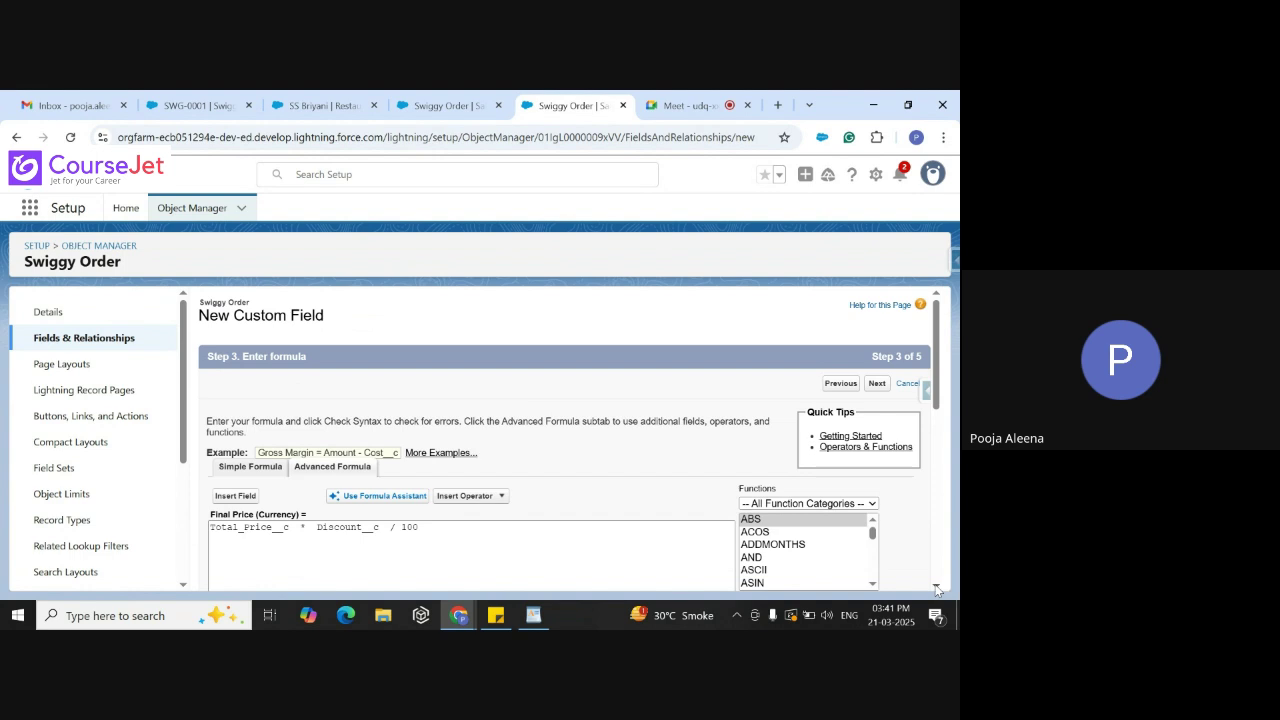
pyautogui.scroll(-5, 940, 590)
pyautogui.scroll(-1, 937, 590)
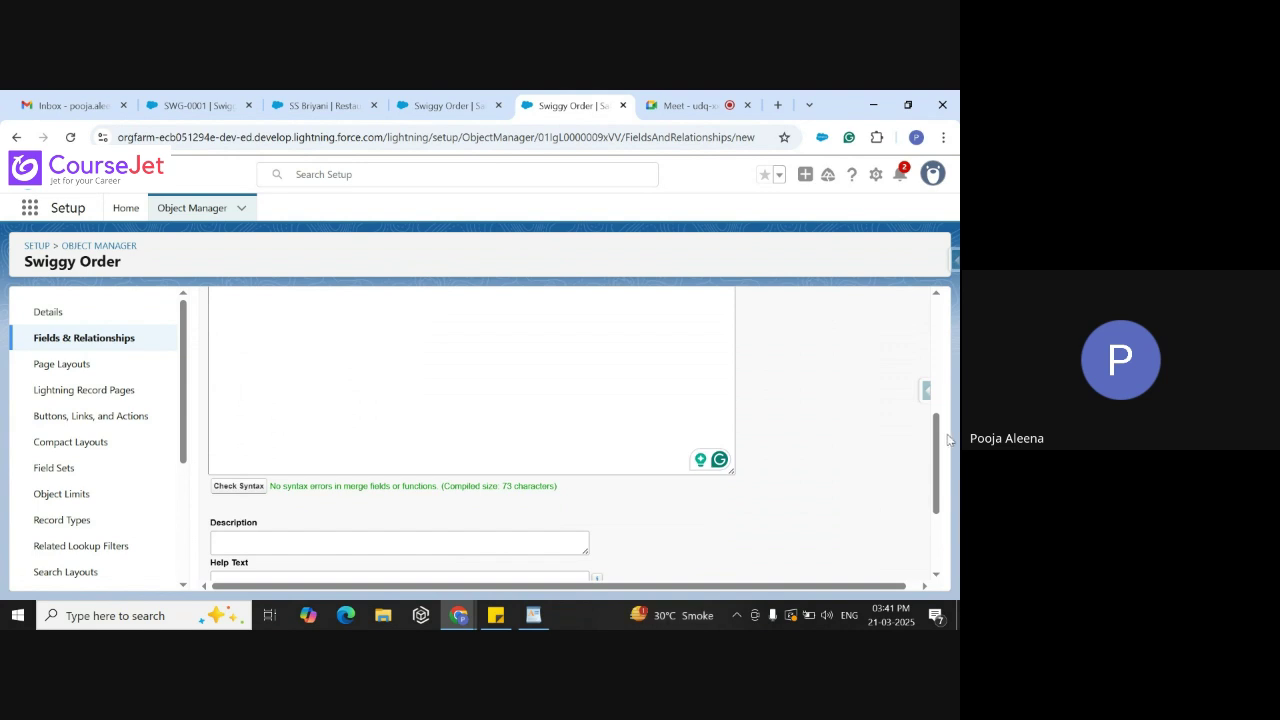
# Accept the default blank-field handling, field-level security and page layouts, and save the Final Price field
pyautogui.moveTo(937, 435); pyautogui.dragTo(948, 516)
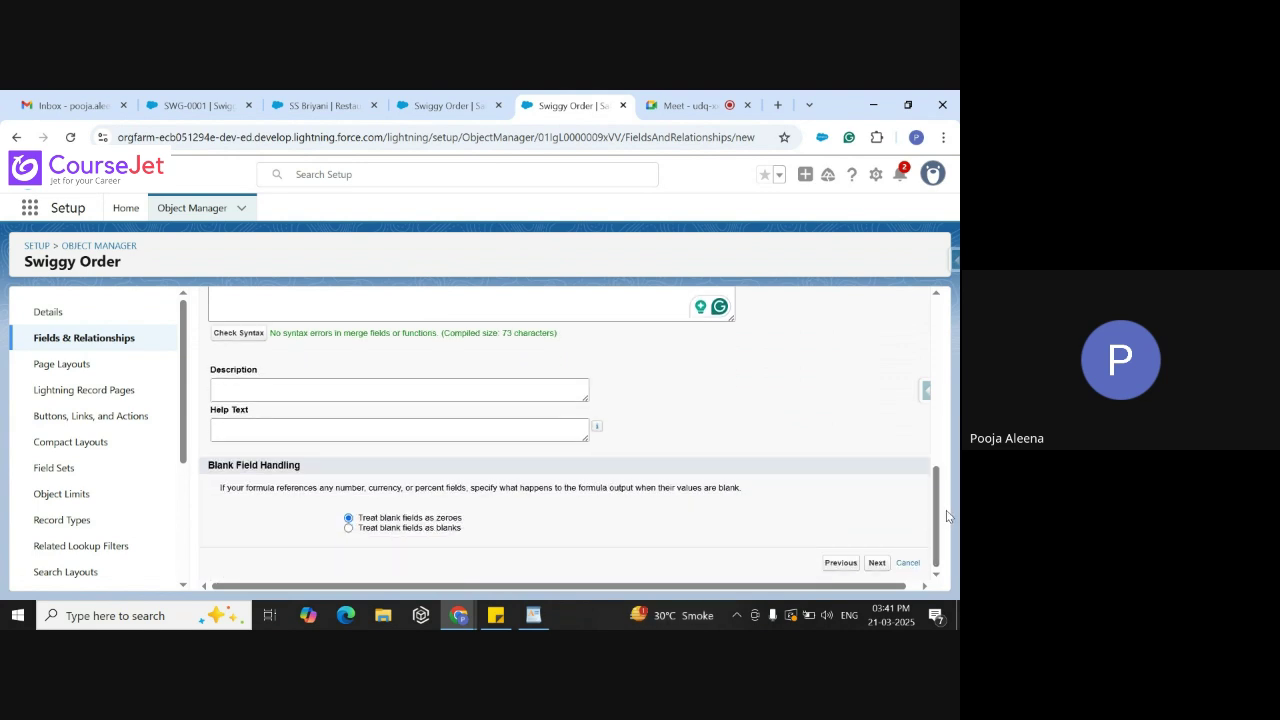
pyautogui.click(873, 562)
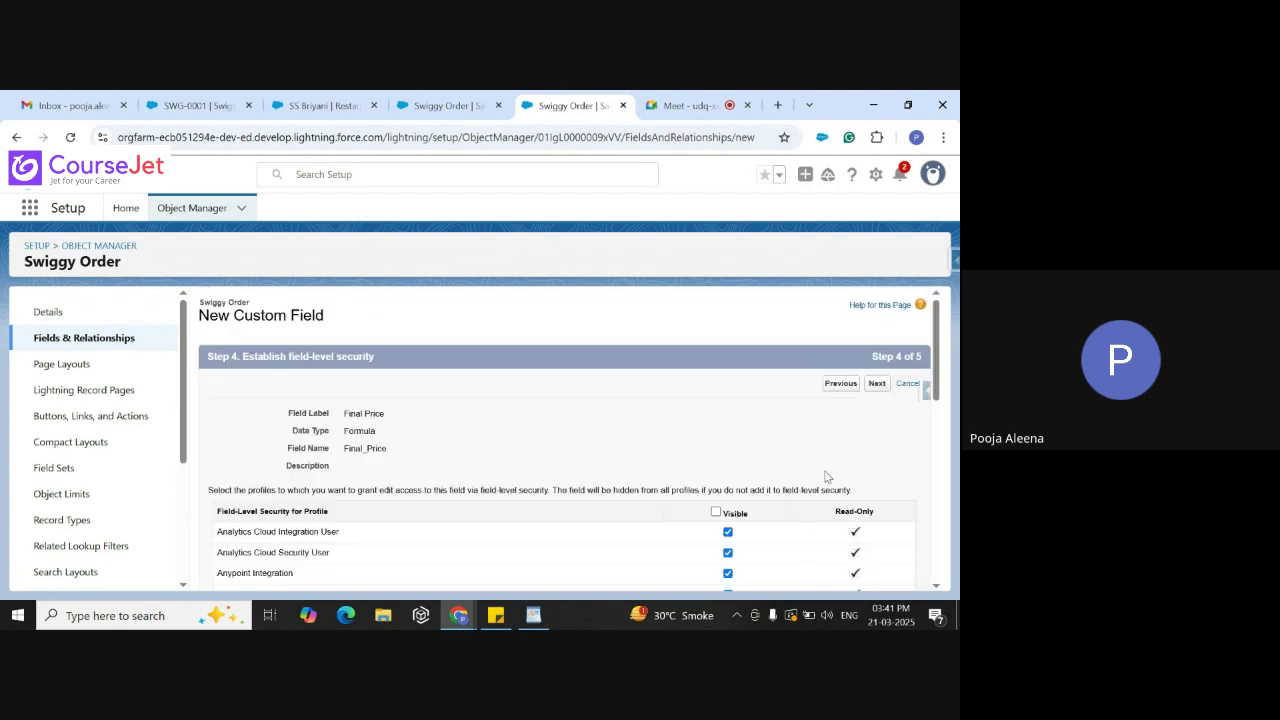
pyautogui.click(877, 386)
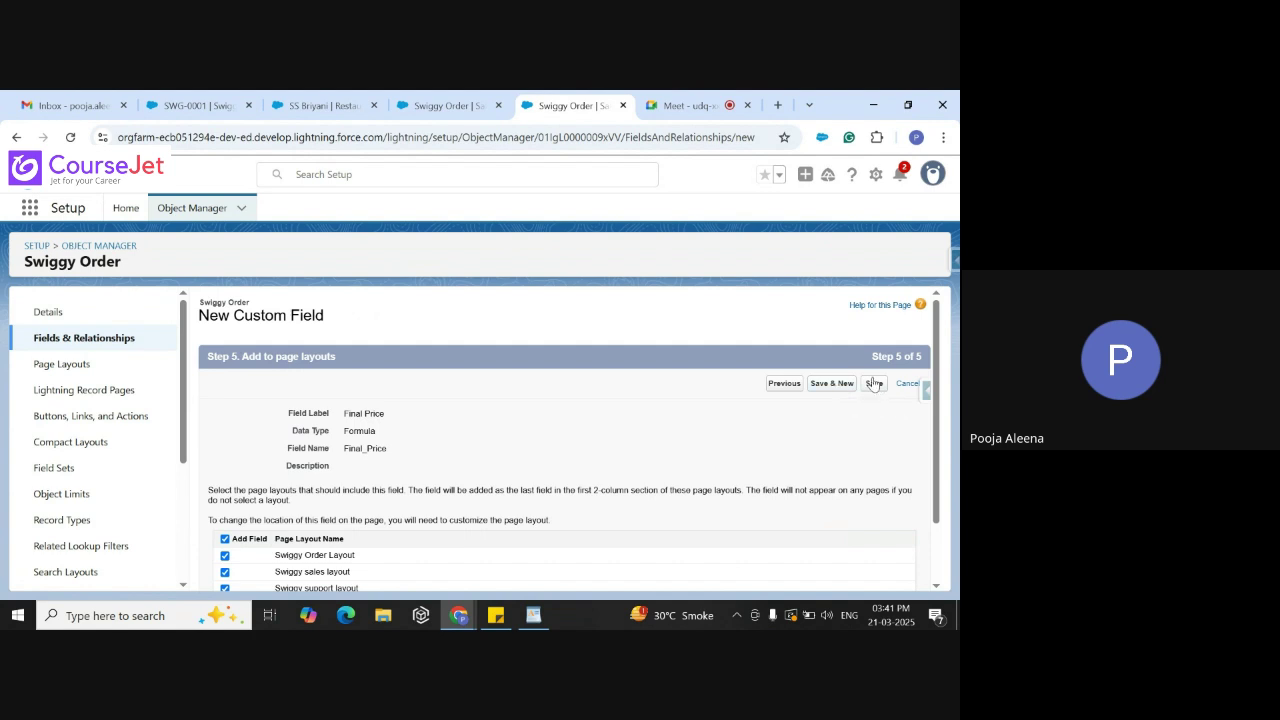
pyautogui.click(872, 386)
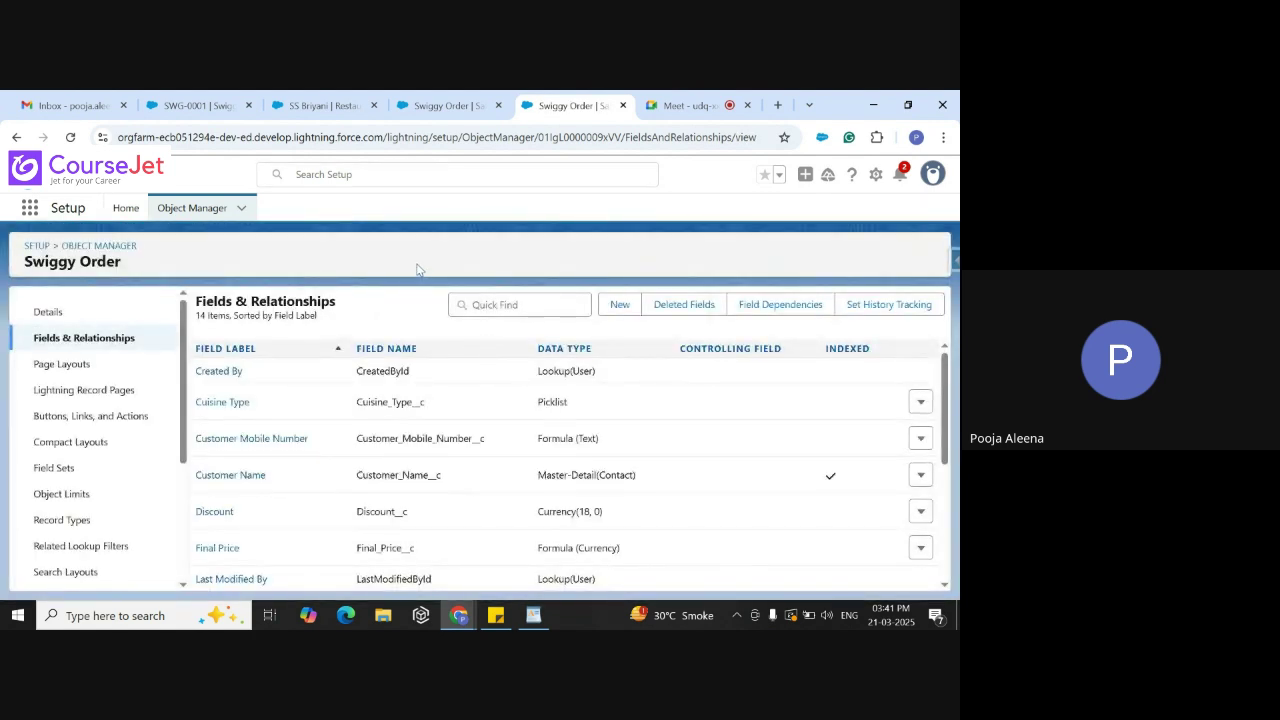
# Return to the Swiggy Order validation rule being created and look through the Logical functions available for its error condition formula
pyautogui.click(434, 96)
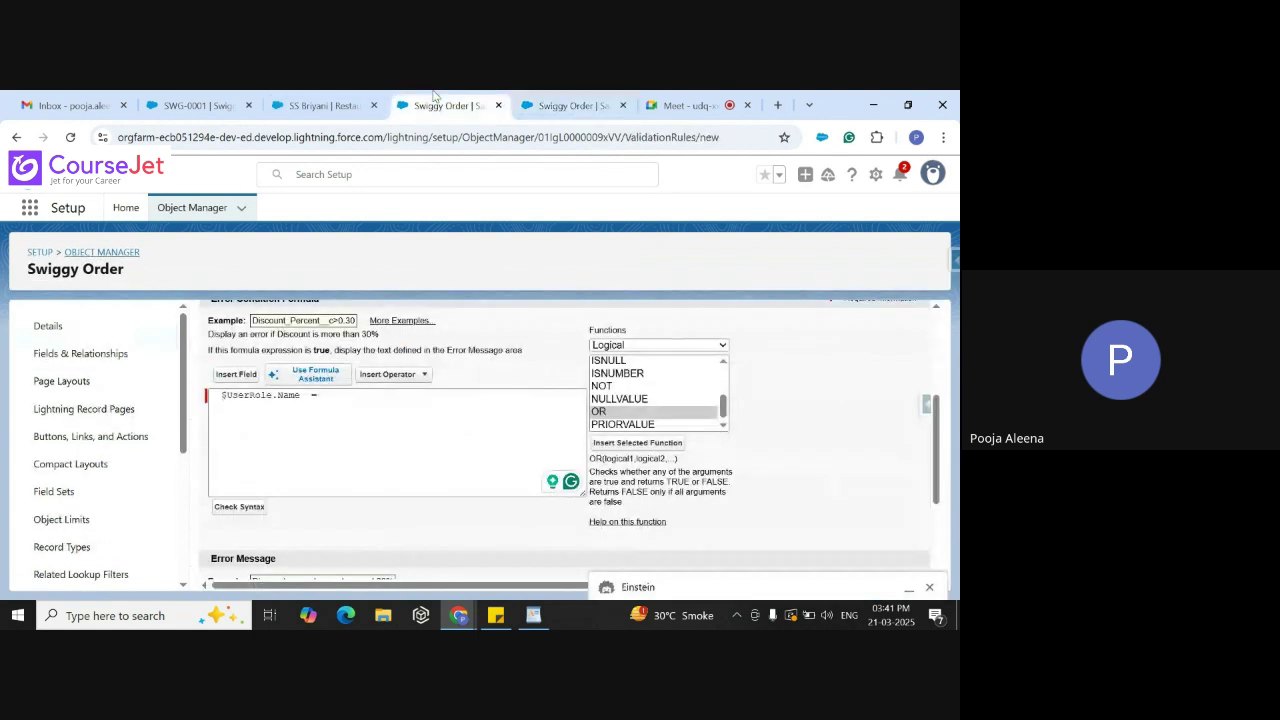
pyautogui.click(334, 397)
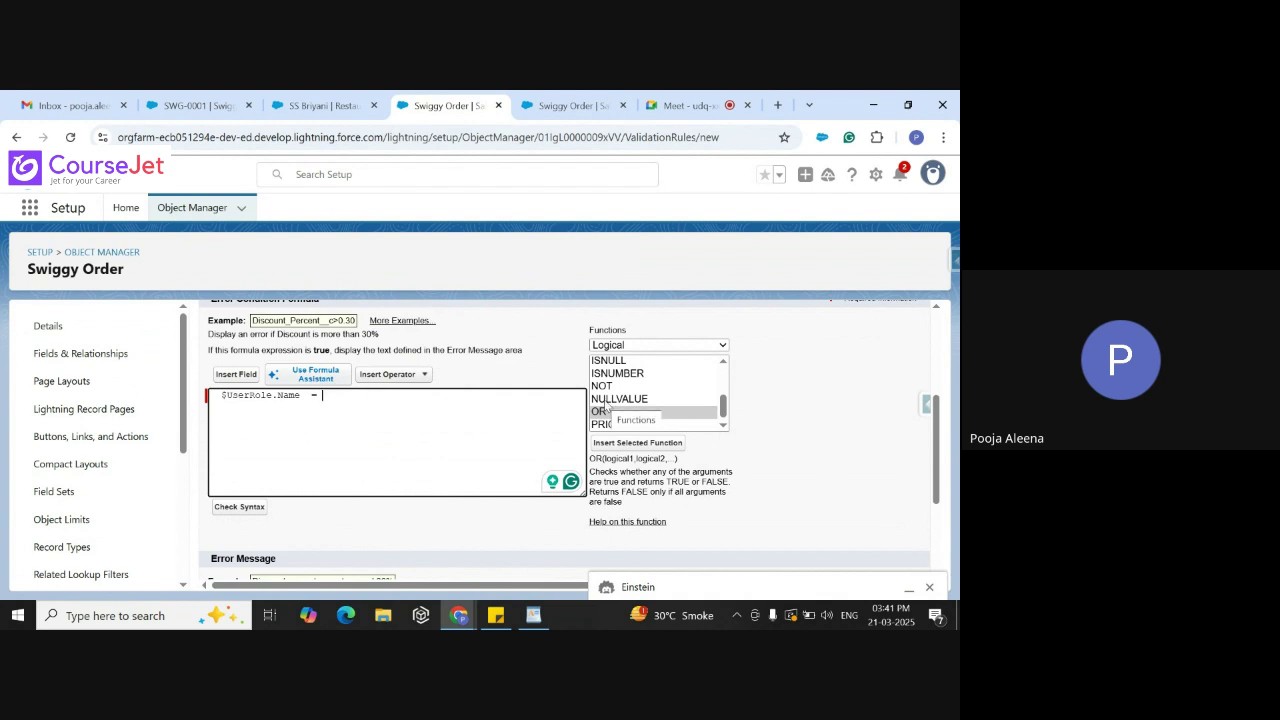
pyautogui.click(725, 363)
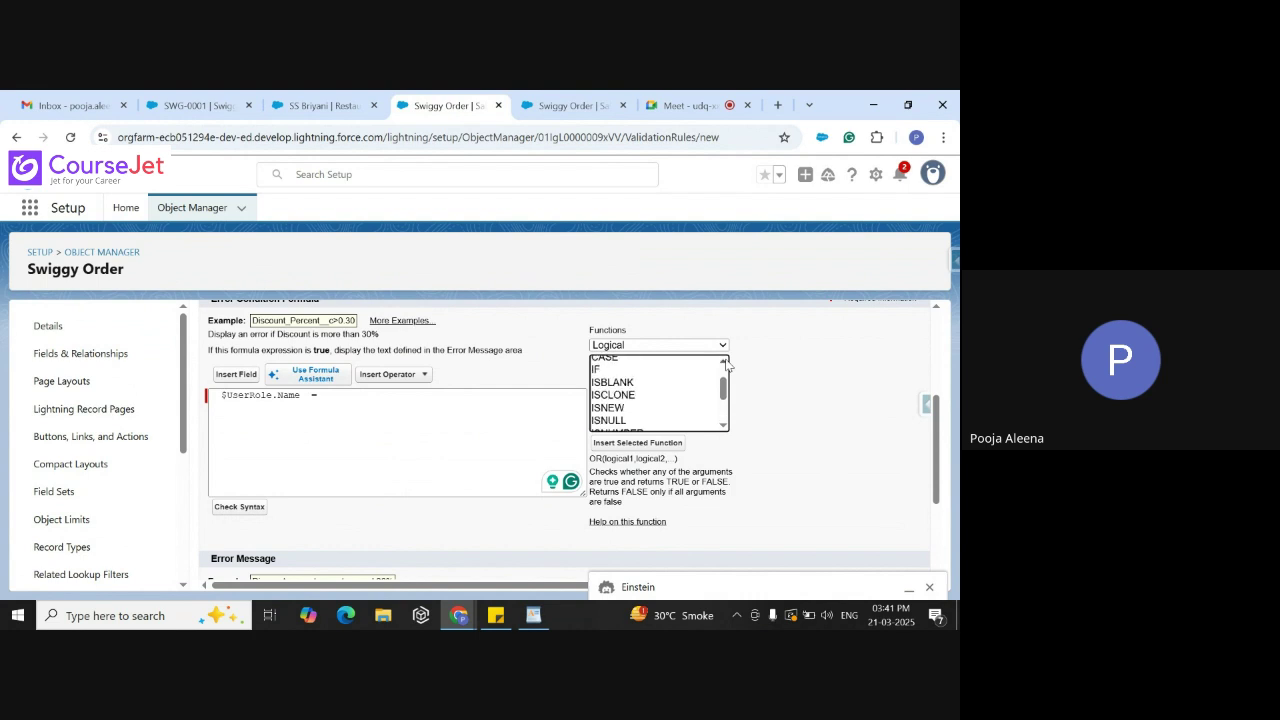
pyautogui.click(725, 363)
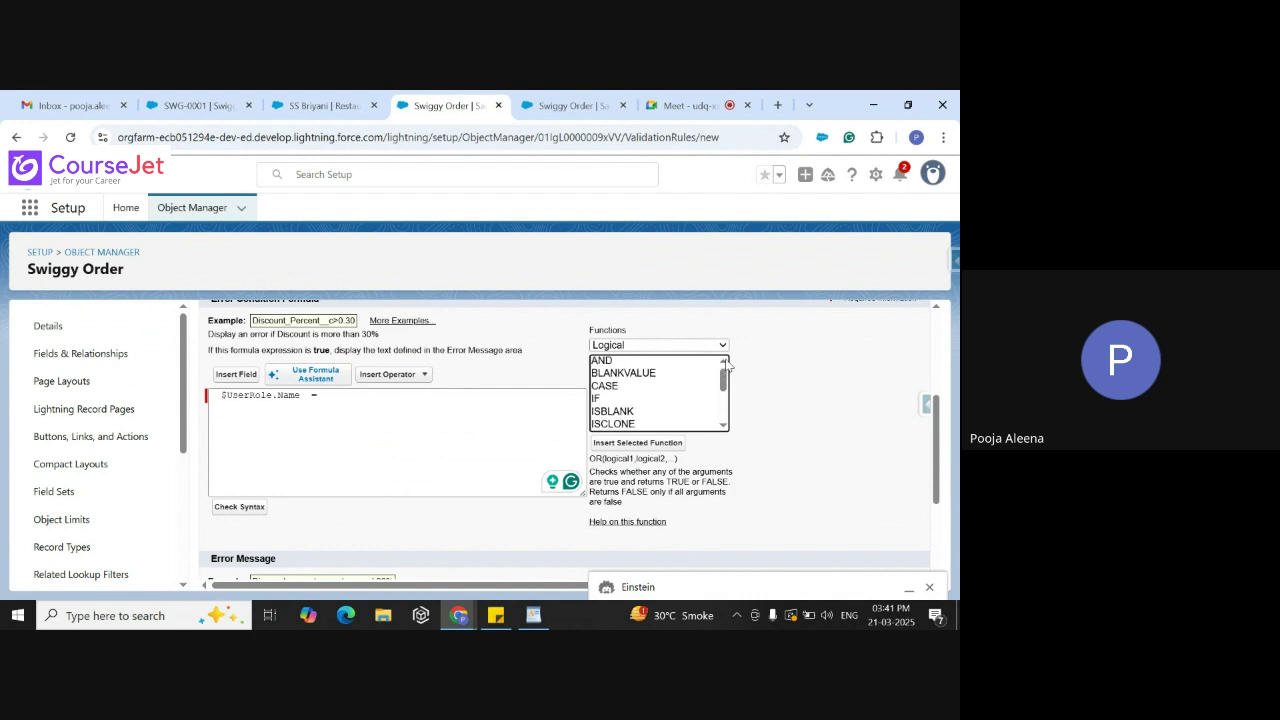
pyautogui.click(724, 426)
pyautogui.click(724, 426)
pyautogui.click(724, 426)
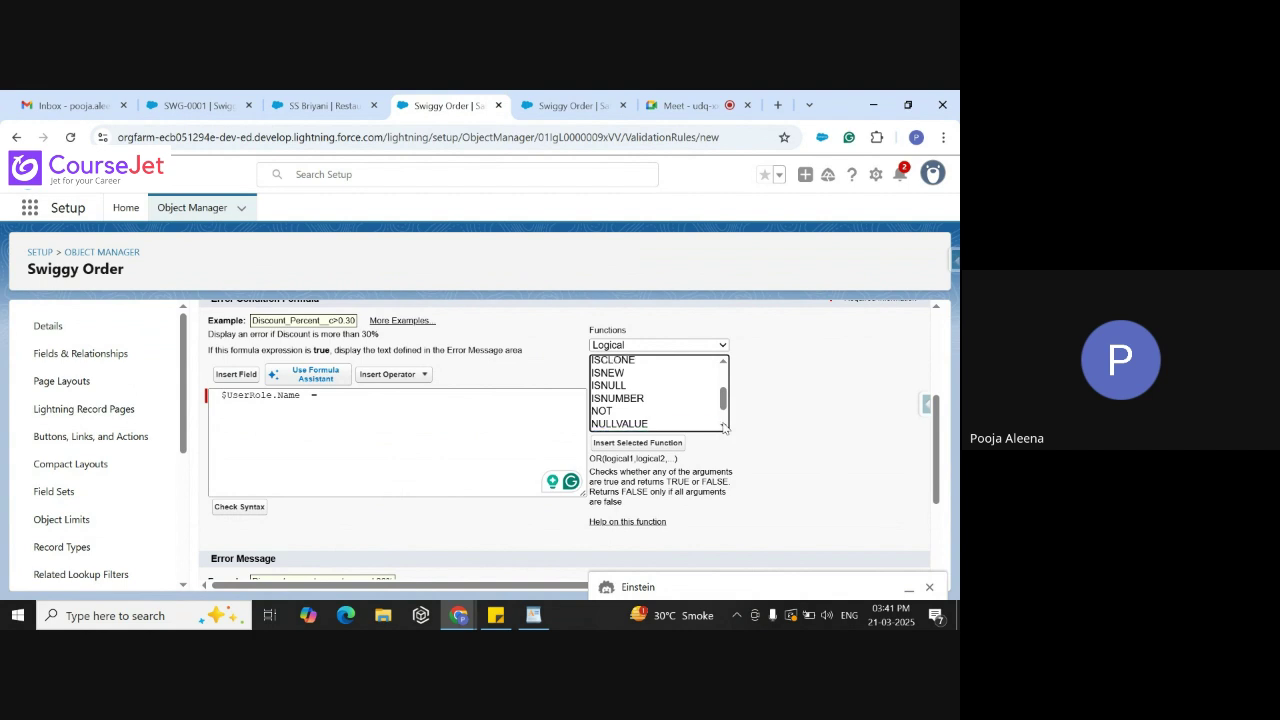
pyautogui.click(724, 426)
pyautogui.click(724, 426)
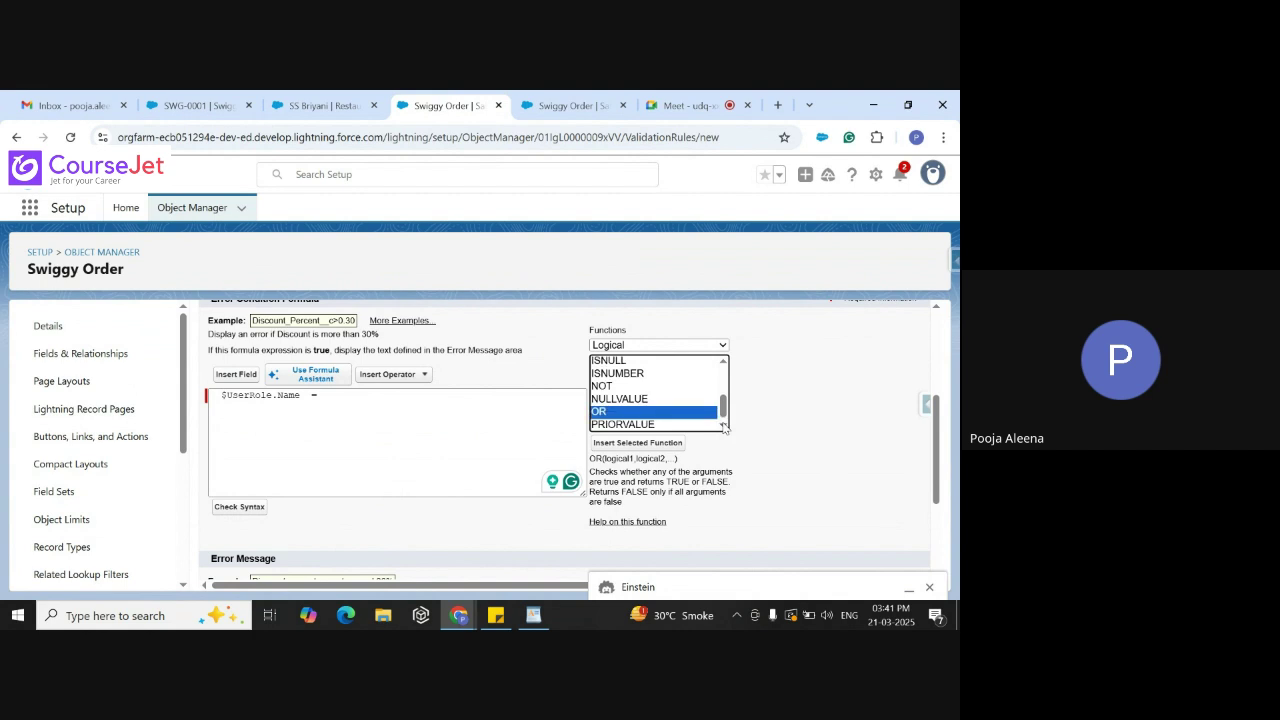
# List the functions of all categories for the error condition formula and browse the list as far as TEXT
pyautogui.click(706, 346)
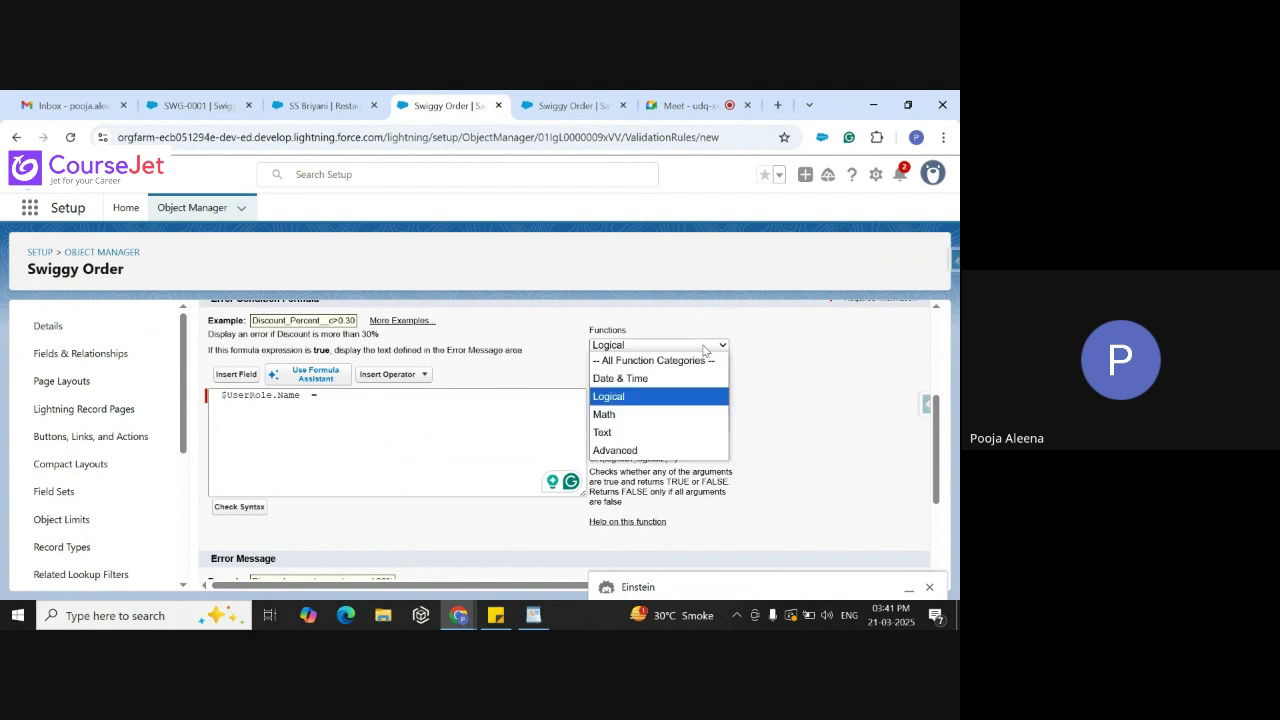
pyautogui.click(651, 363)
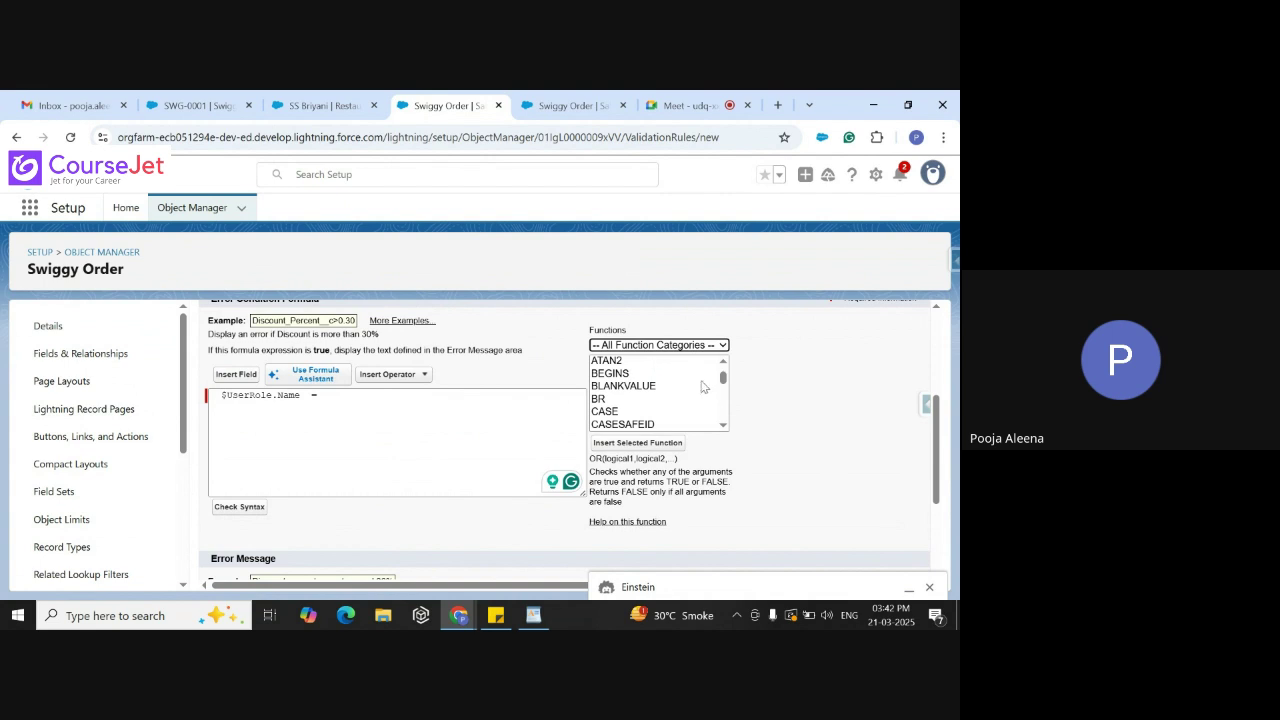
pyautogui.click(722, 426)
pyautogui.click(722, 426)
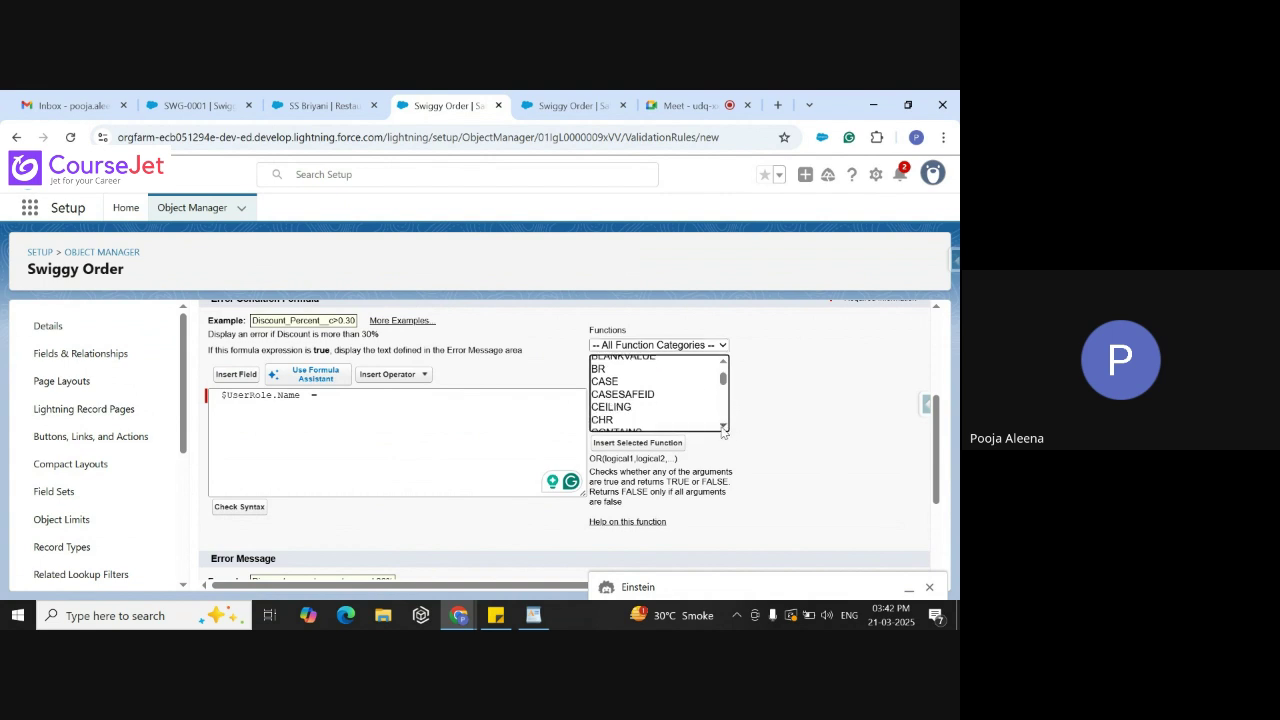
pyautogui.click(722, 426)
pyautogui.click(722, 426)
pyautogui.click(722, 426)
pyautogui.click(722, 427)
pyautogui.click(722, 427)
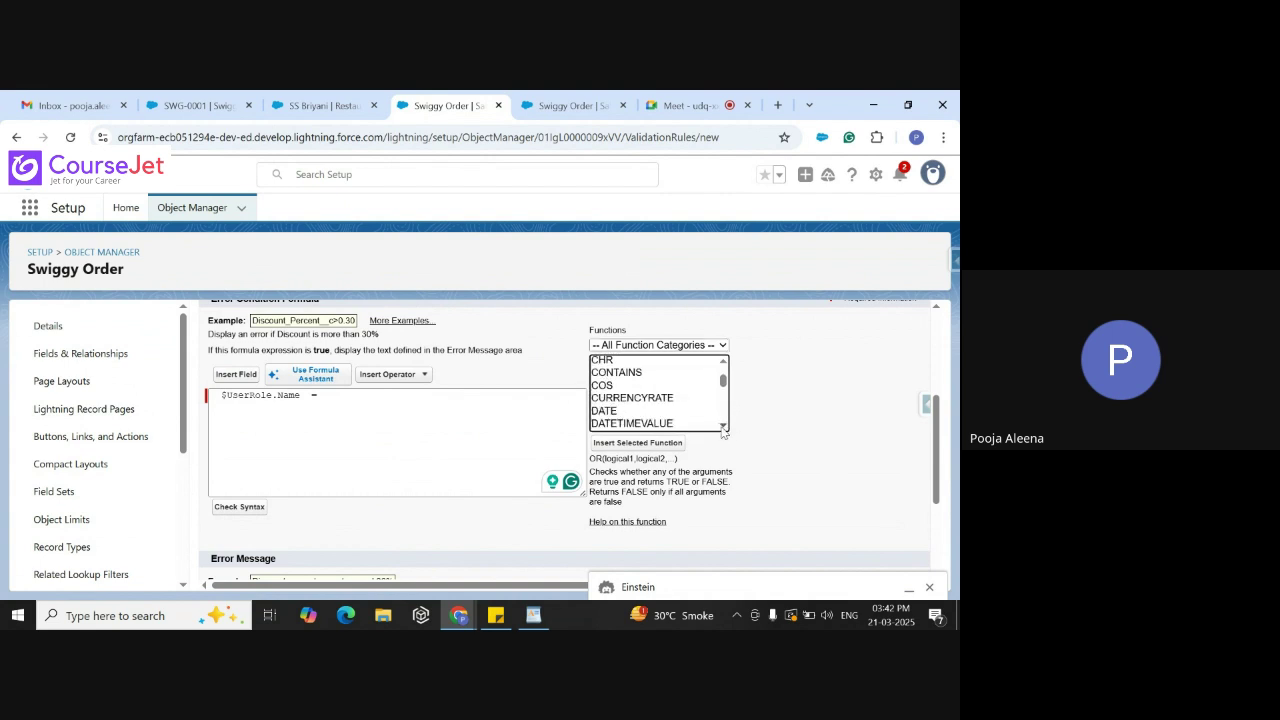
pyautogui.click(722, 427)
pyautogui.click(722, 427)
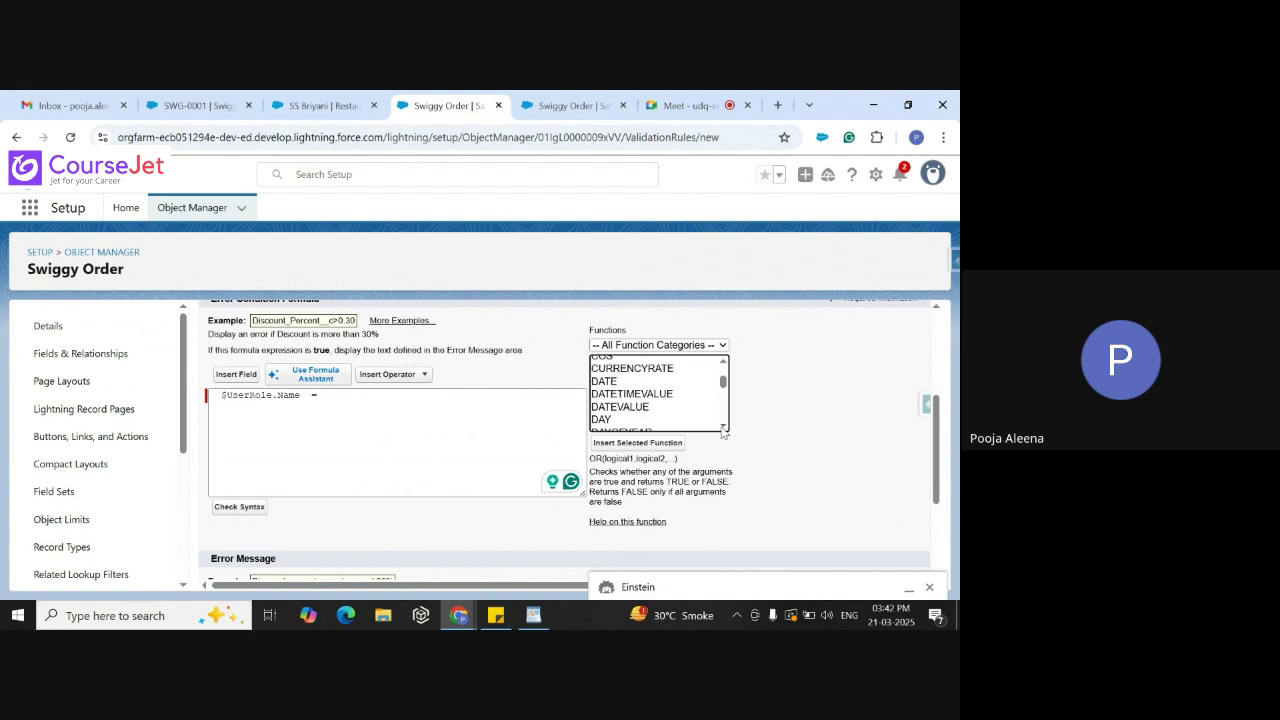
pyautogui.click(722, 427)
pyautogui.click(722, 427)
pyautogui.click(722, 427)
pyautogui.click(722, 427)
pyautogui.click(722, 427)
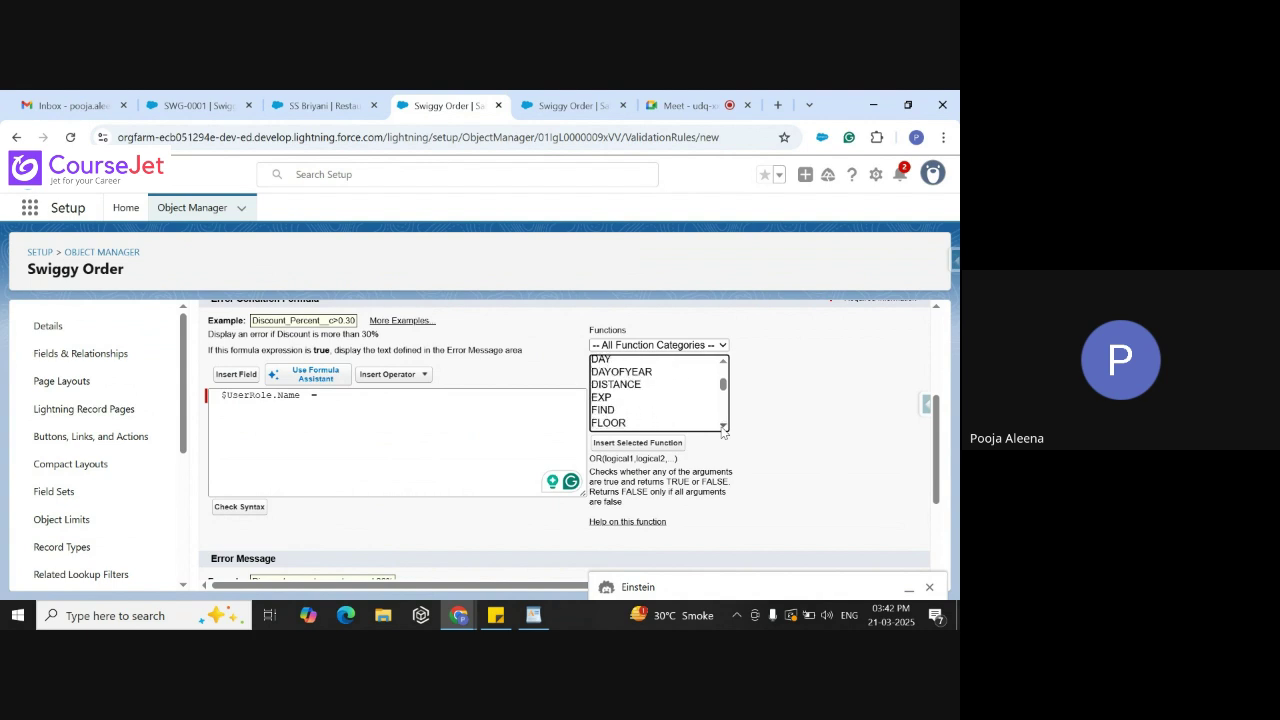
pyautogui.click(722, 427)
pyautogui.click(722, 427)
pyautogui.click(722, 427)
pyautogui.click(722, 427)
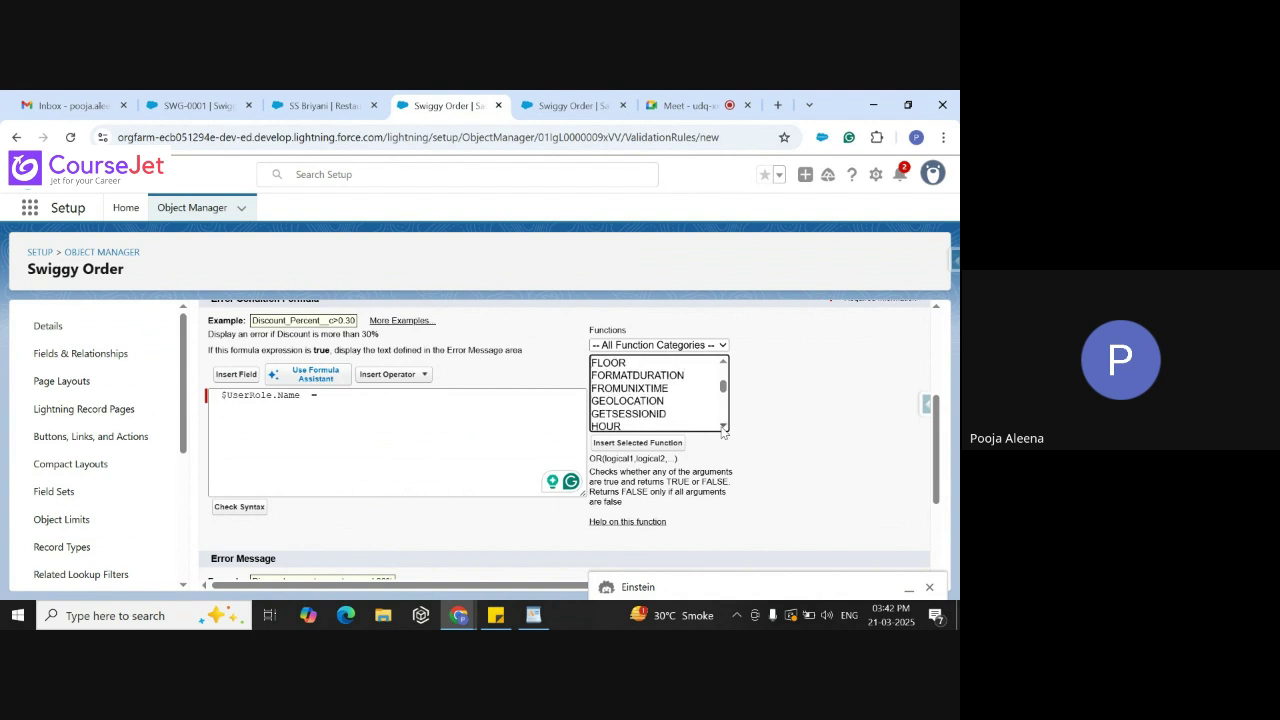
pyautogui.click(722, 427)
pyautogui.click(722, 427)
pyautogui.click(722, 427)
pyautogui.click(722, 427)
pyautogui.click(722, 427)
pyautogui.click(722, 427)
pyautogui.click(722, 427)
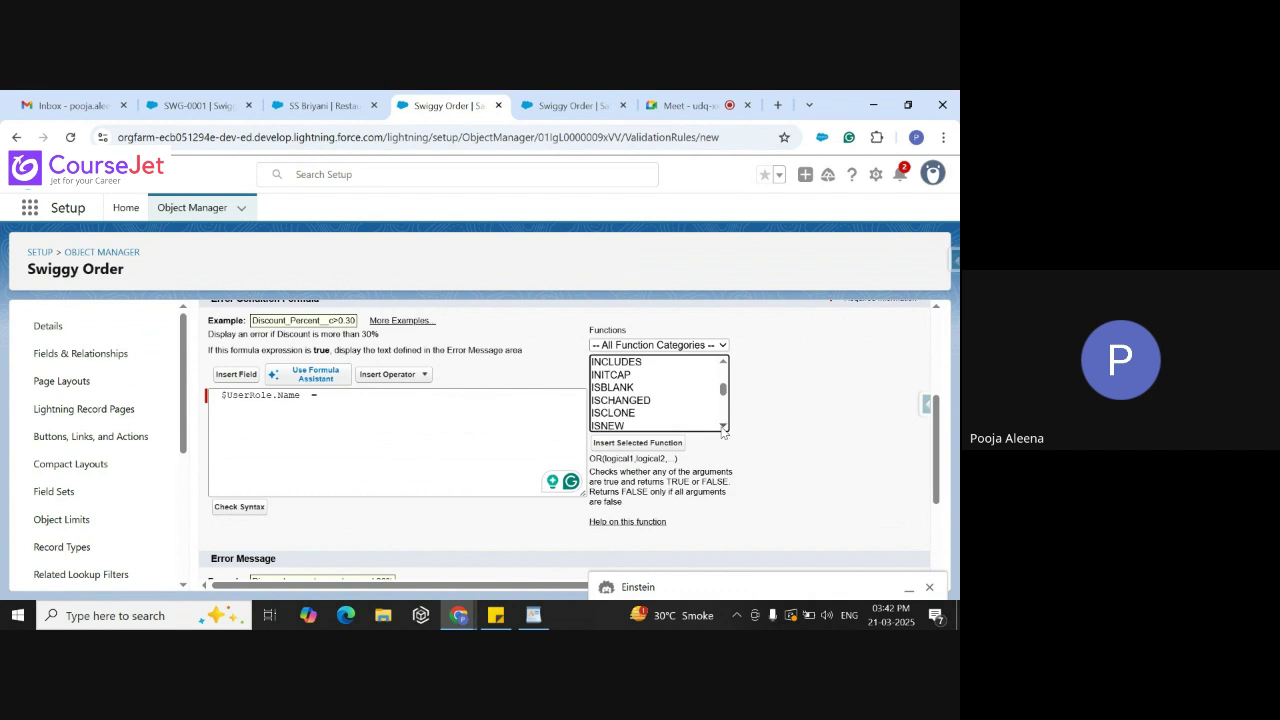
pyautogui.click(722, 427)
pyautogui.click(722, 427)
pyautogui.click(722, 427)
pyautogui.click(722, 427)
pyautogui.click(722, 427)
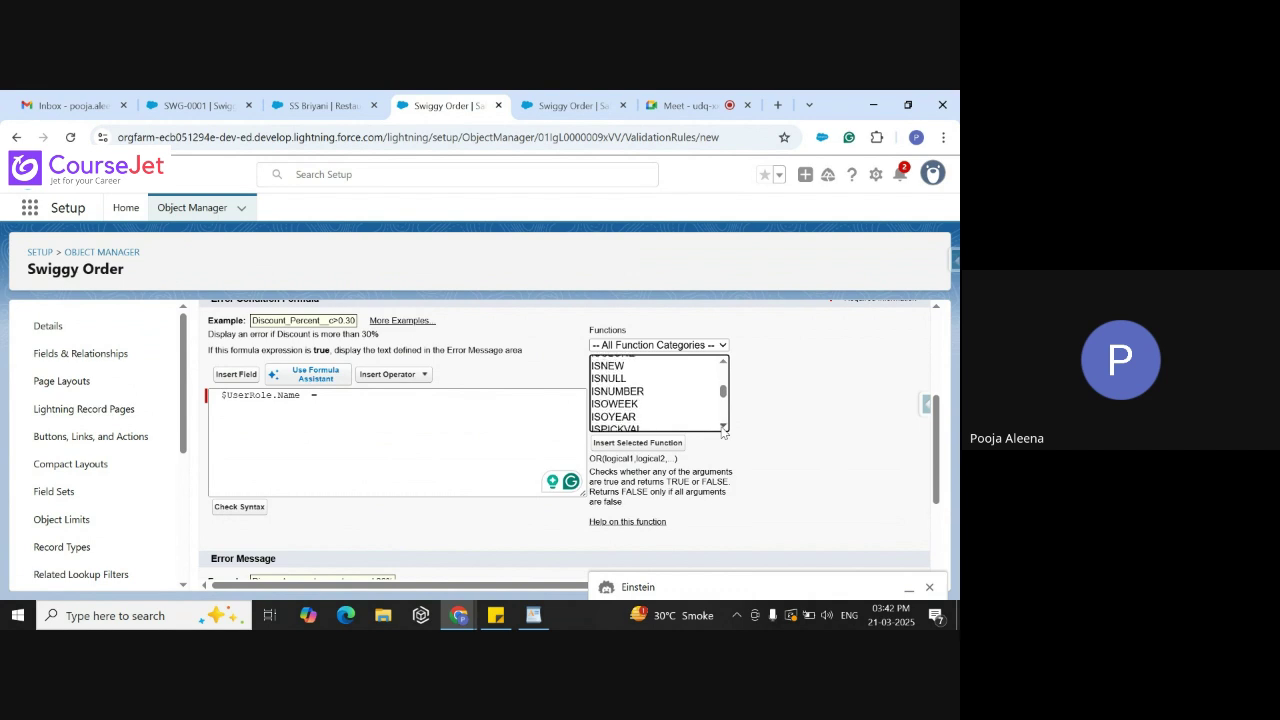
pyautogui.click(722, 427)
pyautogui.click(722, 427)
pyautogui.click(722, 427)
pyautogui.click(722, 427)
pyautogui.click(722, 427)
pyautogui.click(722, 427)
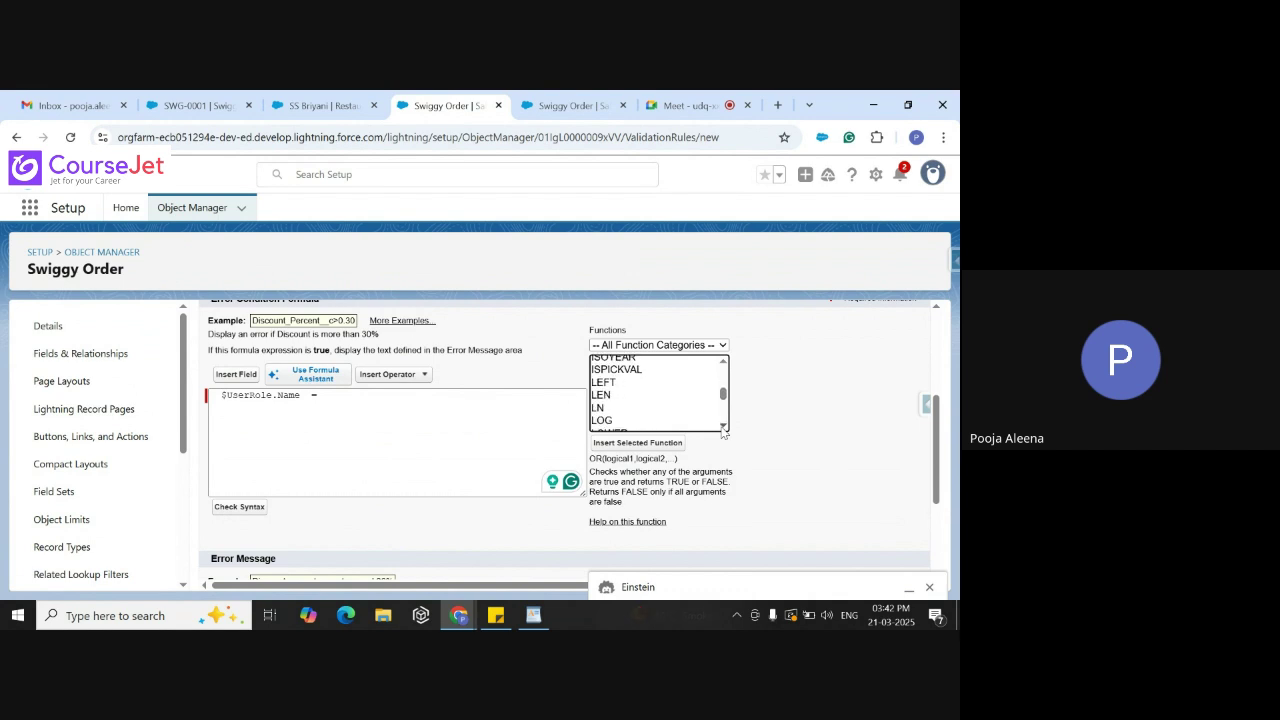
pyautogui.click(722, 427)
pyautogui.click(722, 427)
pyautogui.click(722, 427)
pyautogui.click(722, 427)
pyautogui.click(722, 427)
pyautogui.click(722, 427)
pyautogui.click(722, 427)
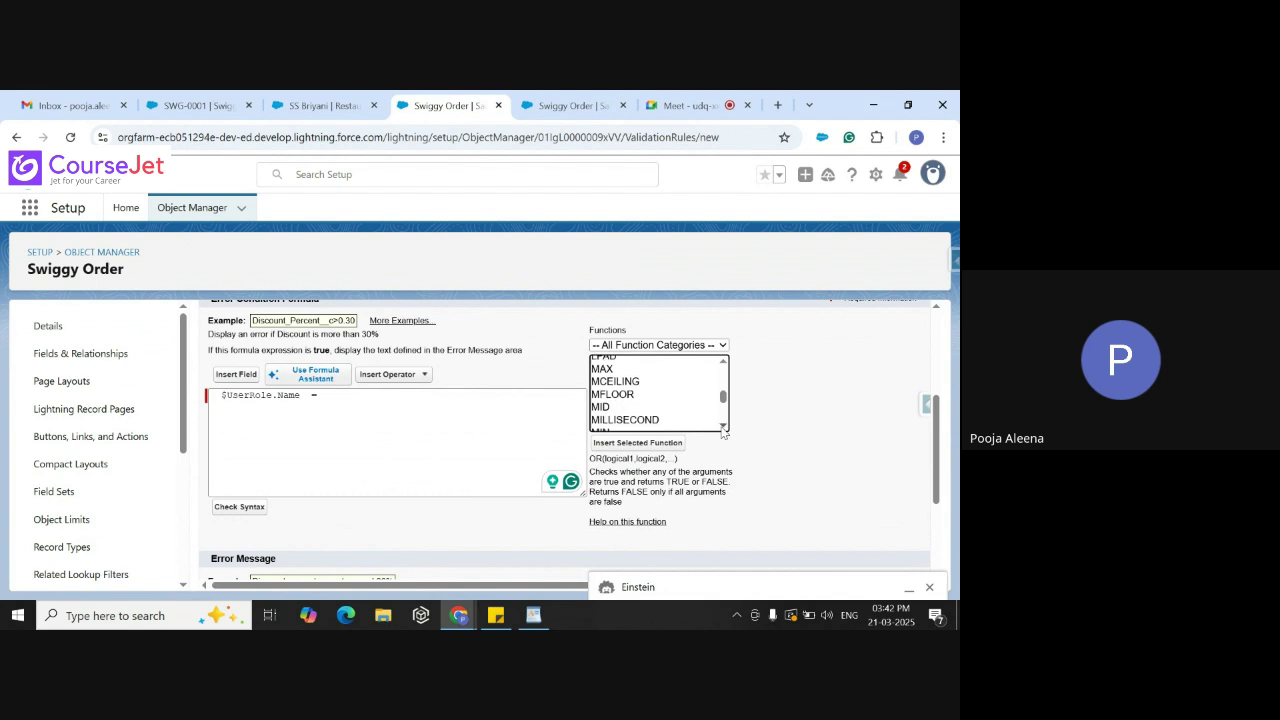
pyautogui.click(722, 427)
pyautogui.click(722, 427)
pyautogui.click(722, 427)
pyautogui.click(722, 427)
pyautogui.click(722, 427)
pyautogui.click(722, 427)
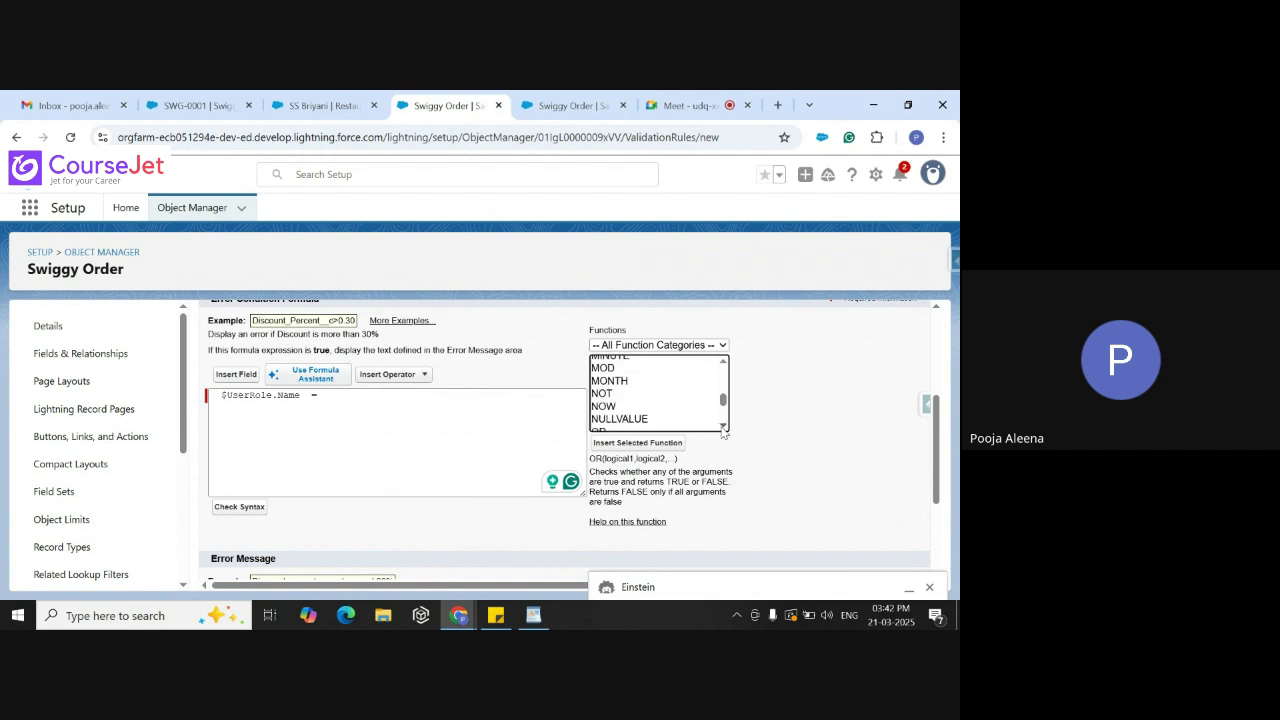
pyautogui.click(722, 427)
pyautogui.click(722, 427)
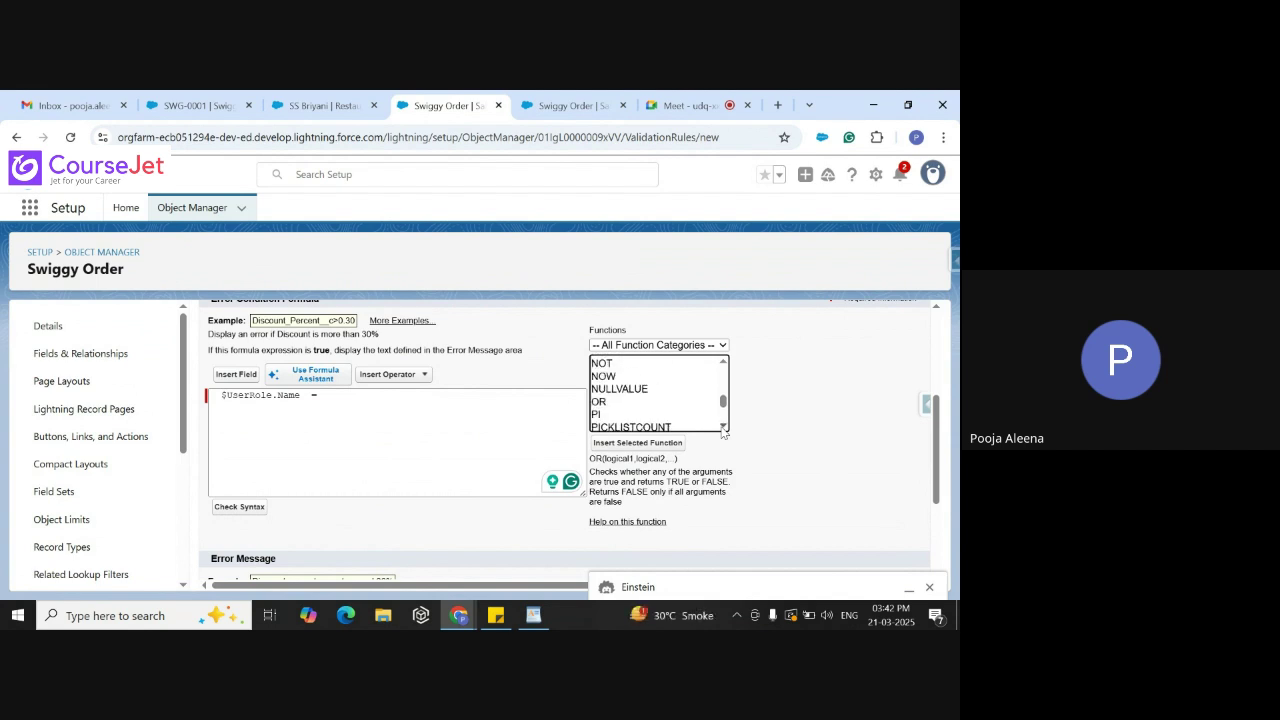
pyautogui.click(722, 427)
pyautogui.click(722, 427)
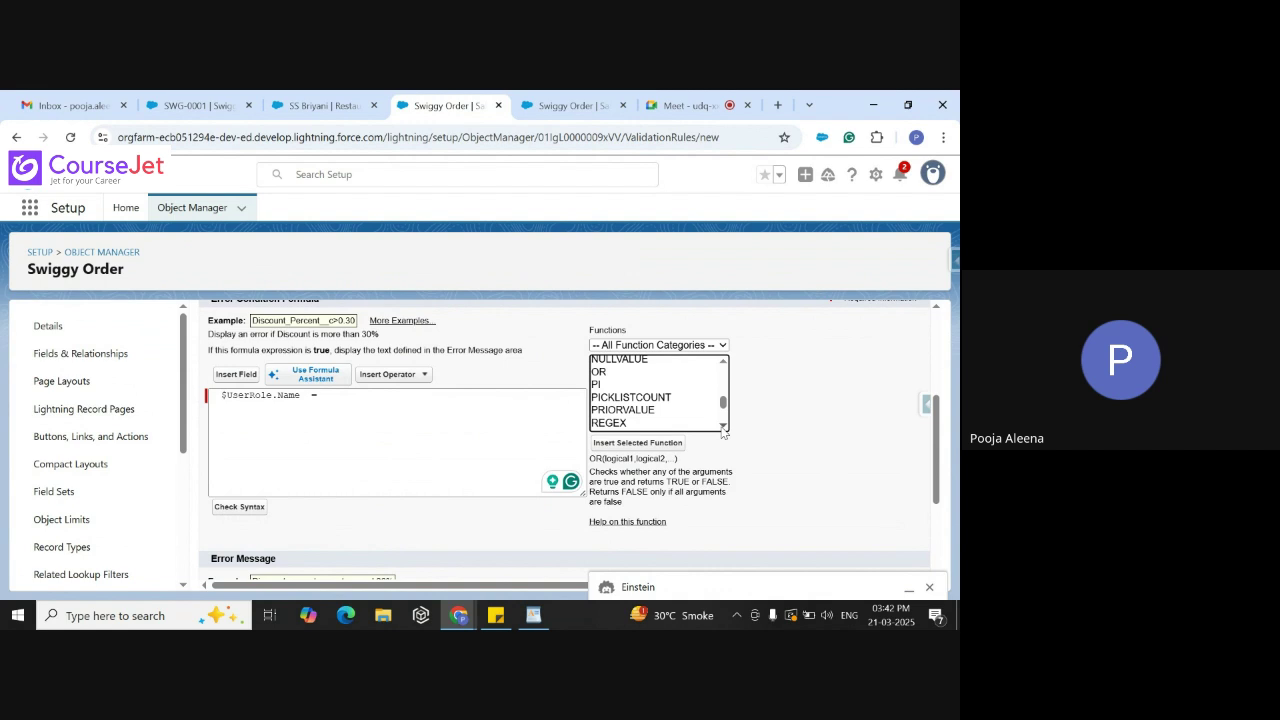
pyautogui.click(722, 427)
pyautogui.click(722, 427)
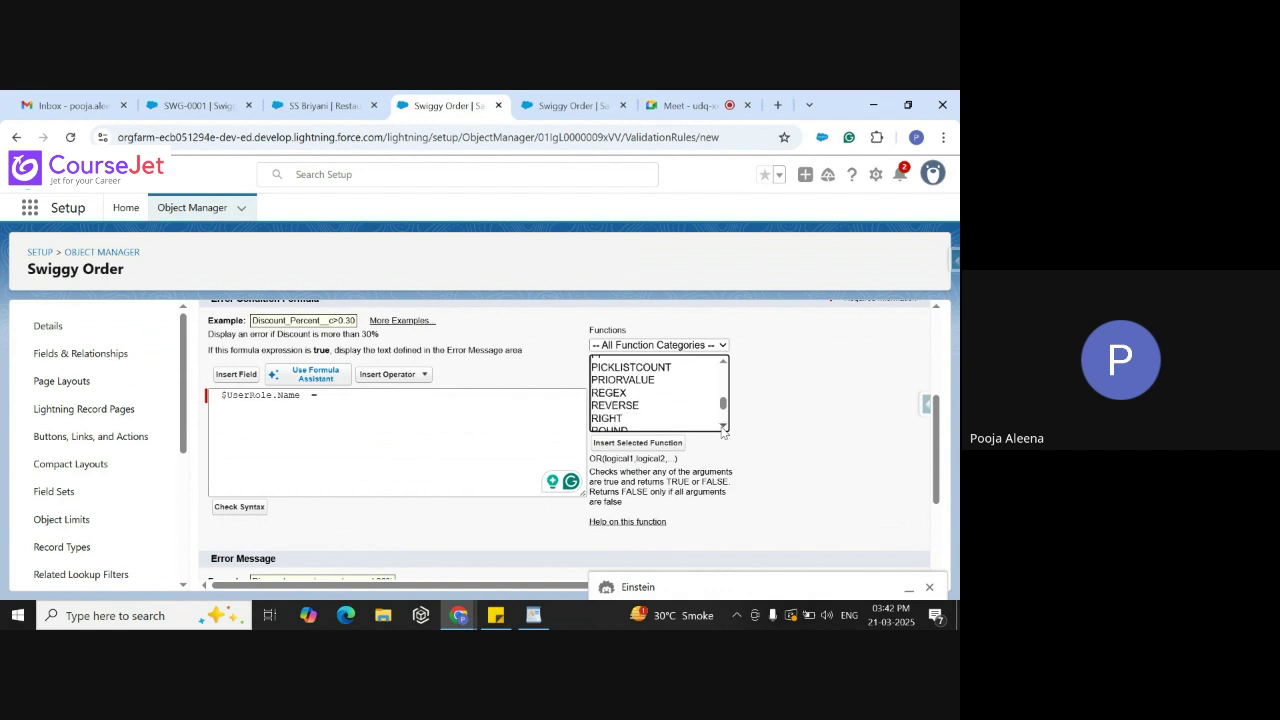
pyautogui.click(722, 427)
pyautogui.click(722, 427)
pyautogui.click(722, 427)
pyautogui.click(722, 427)
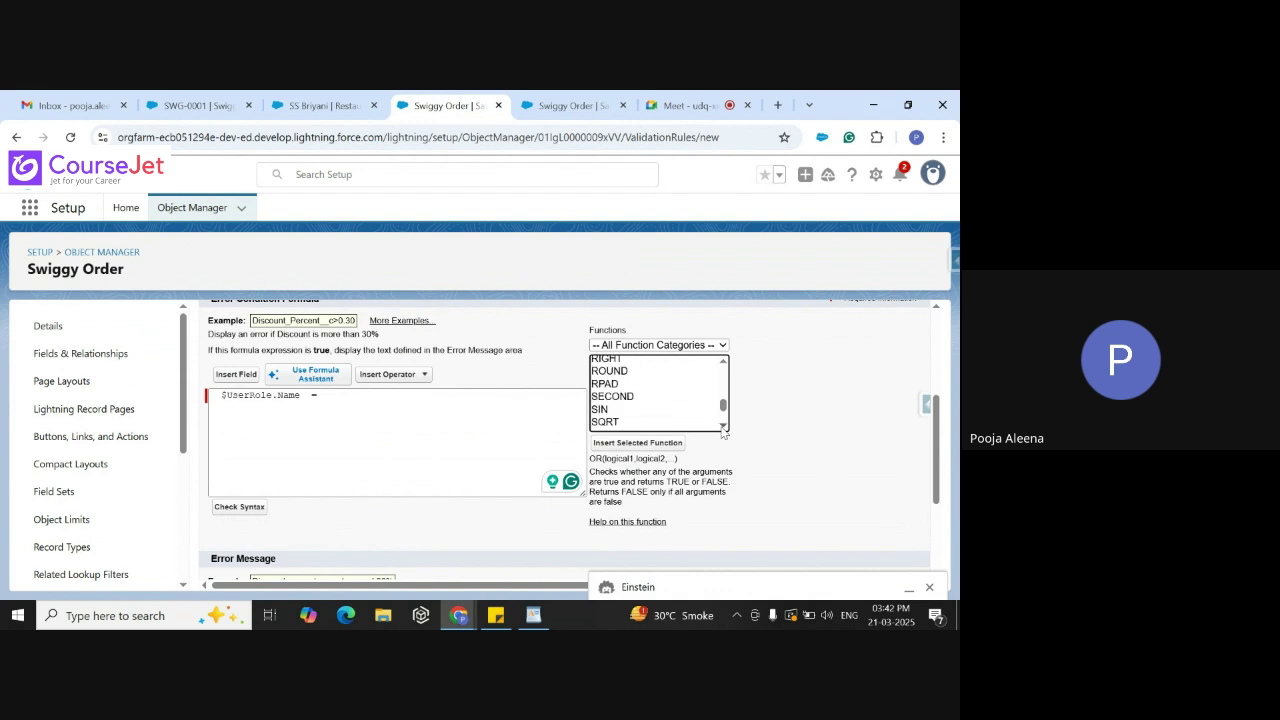
pyautogui.click(722, 427)
pyautogui.click(722, 427)
pyautogui.click(722, 427)
pyautogui.click(722, 427)
pyautogui.click(722, 427)
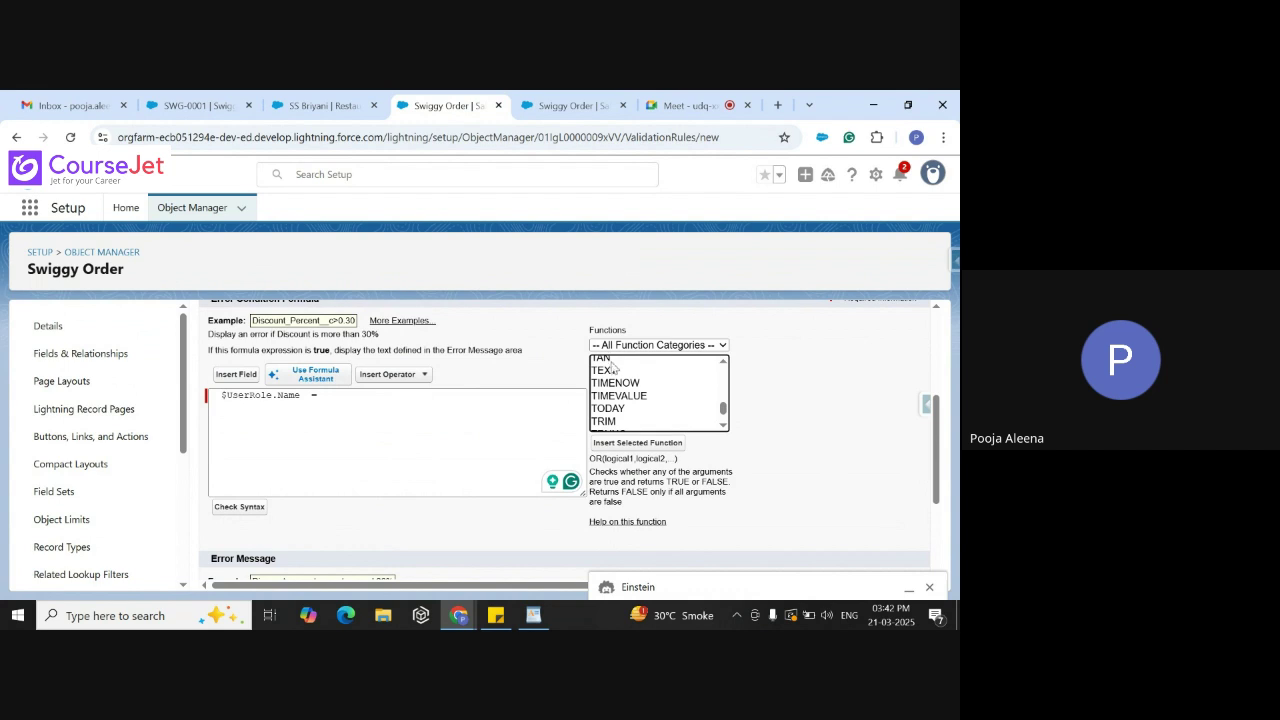
# Read the description of the TEXT function and look through the remaining functions down to YEAR
pyautogui.click(614, 371)
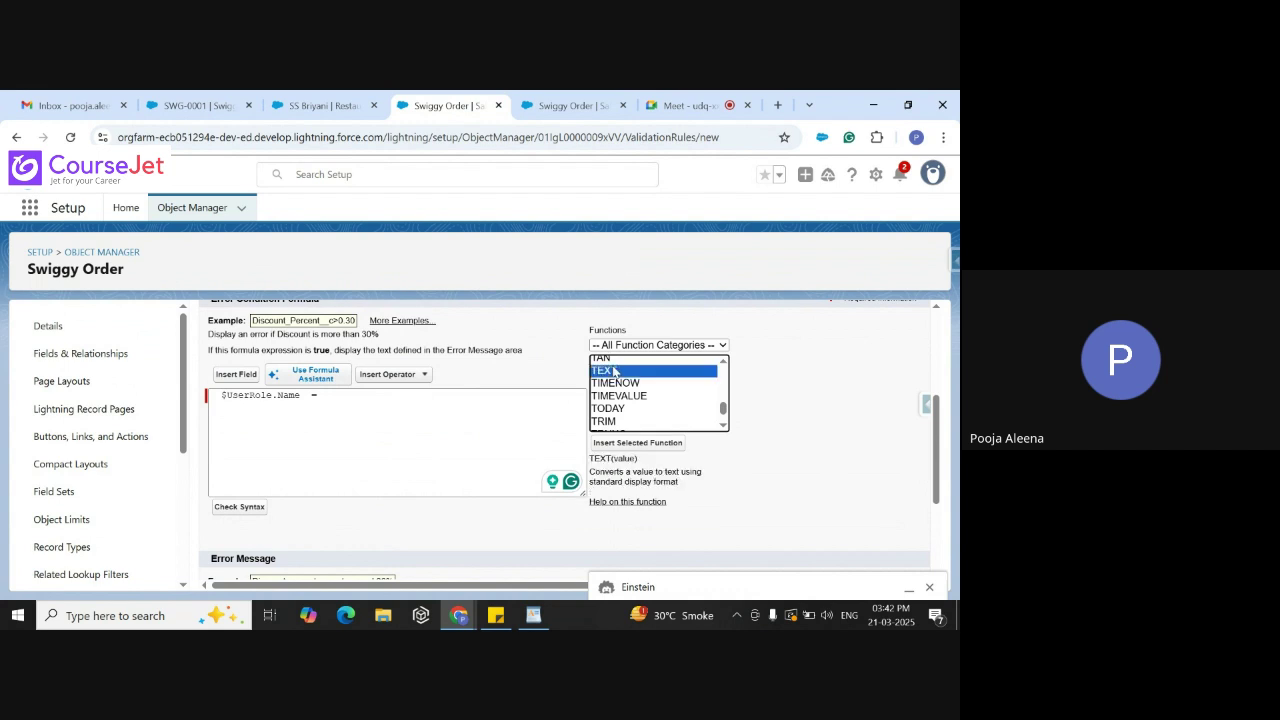
pyautogui.click(725, 427)
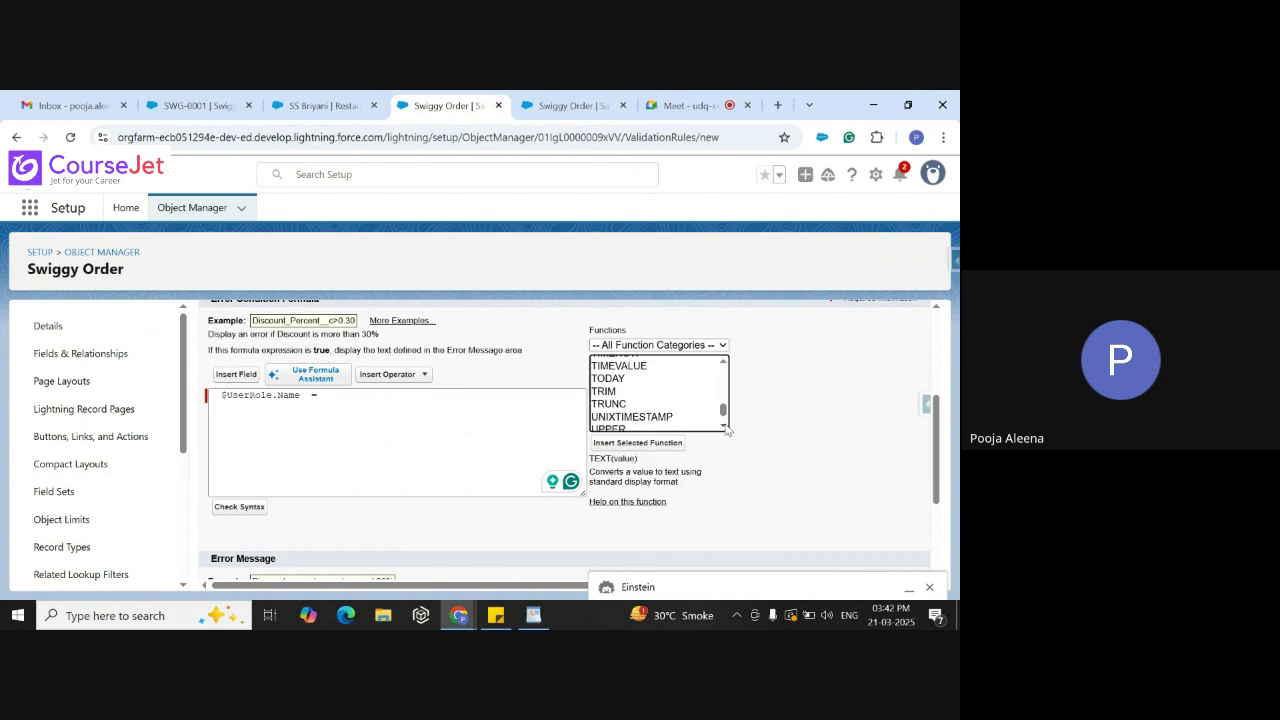
pyautogui.click(725, 427)
pyautogui.click(724, 426)
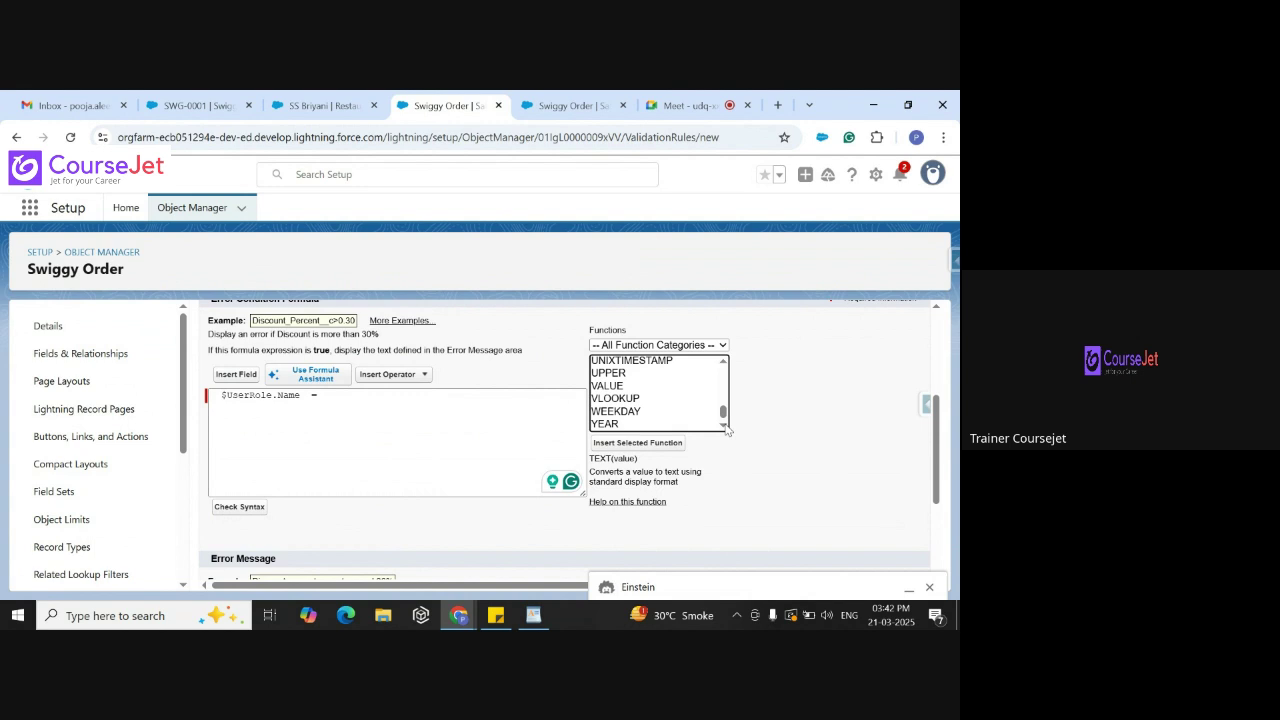
pyautogui.click(361, 457)
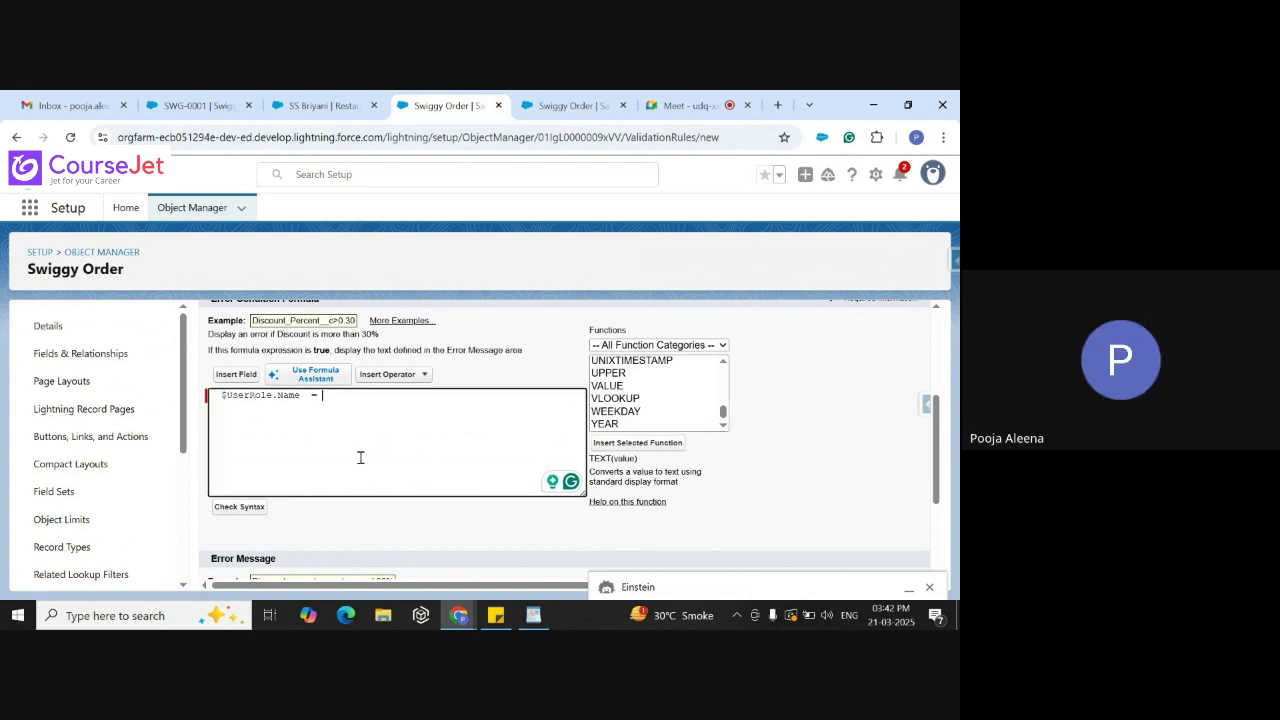
# Go back to Swiggy Order's list of fields and open the Final Price field for editing
pyautogui.click(570, 105)
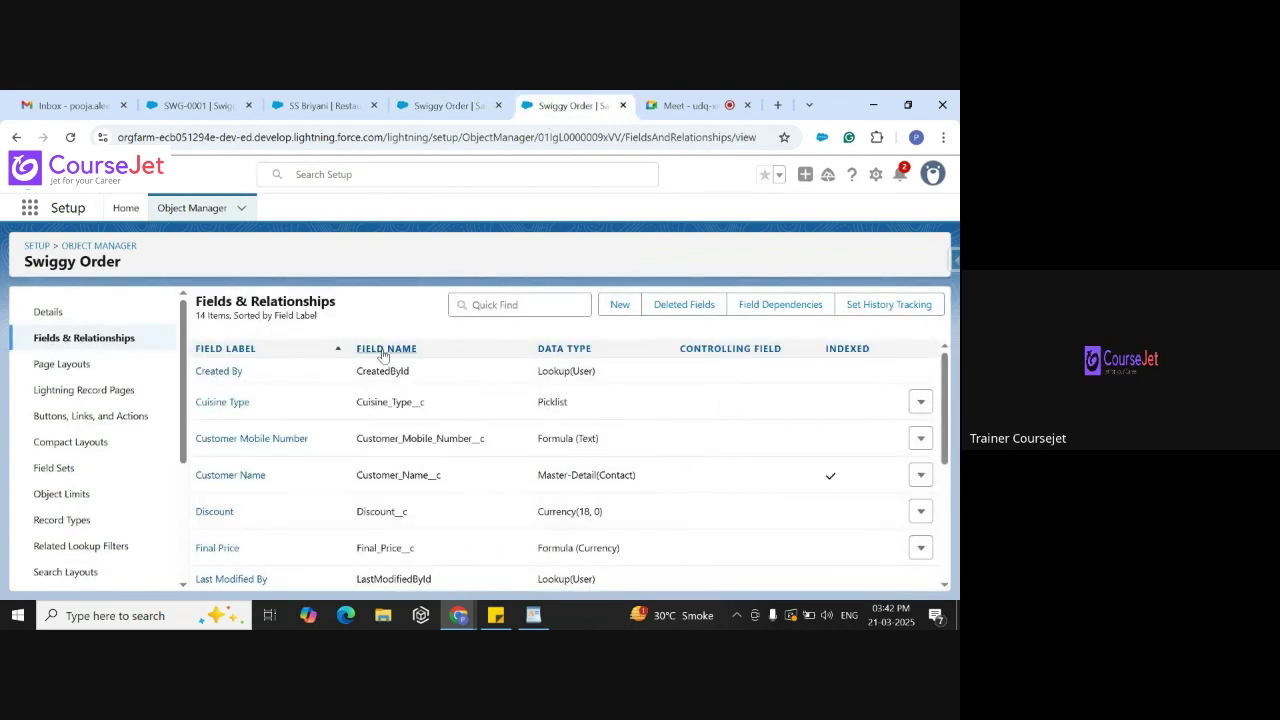
pyautogui.click(216, 548)
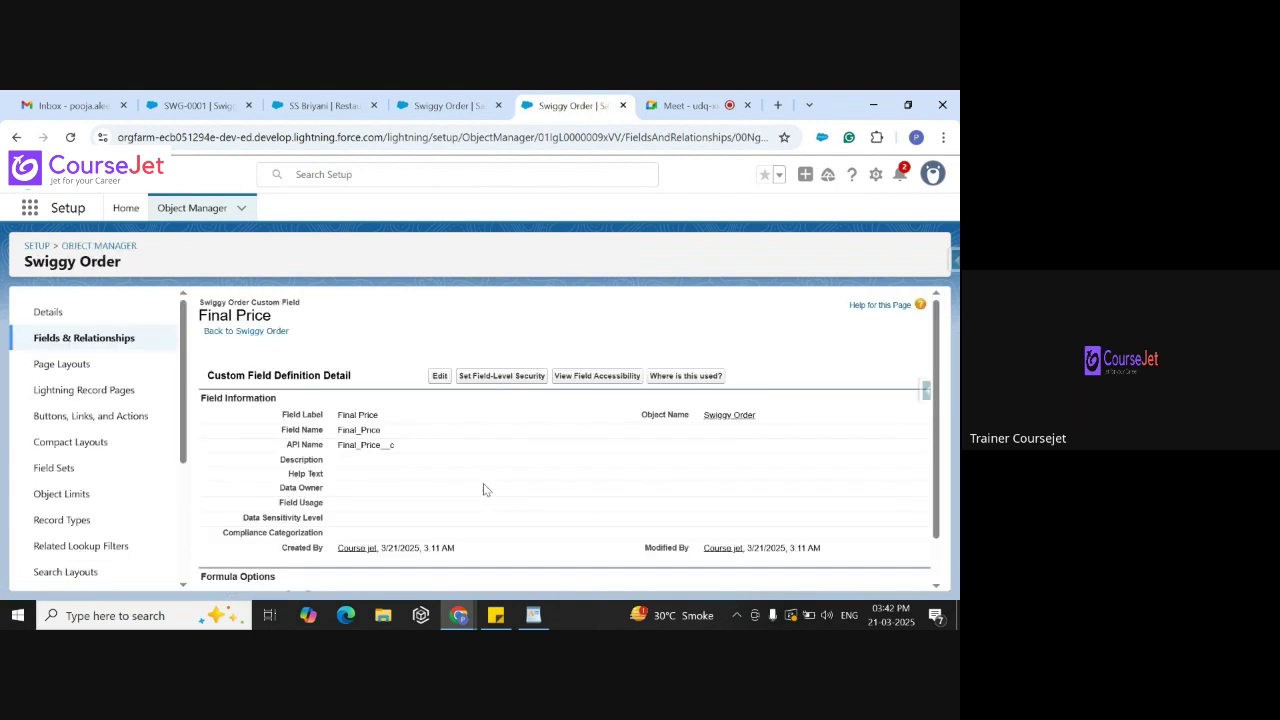
pyautogui.scroll(-1, 937, 344)
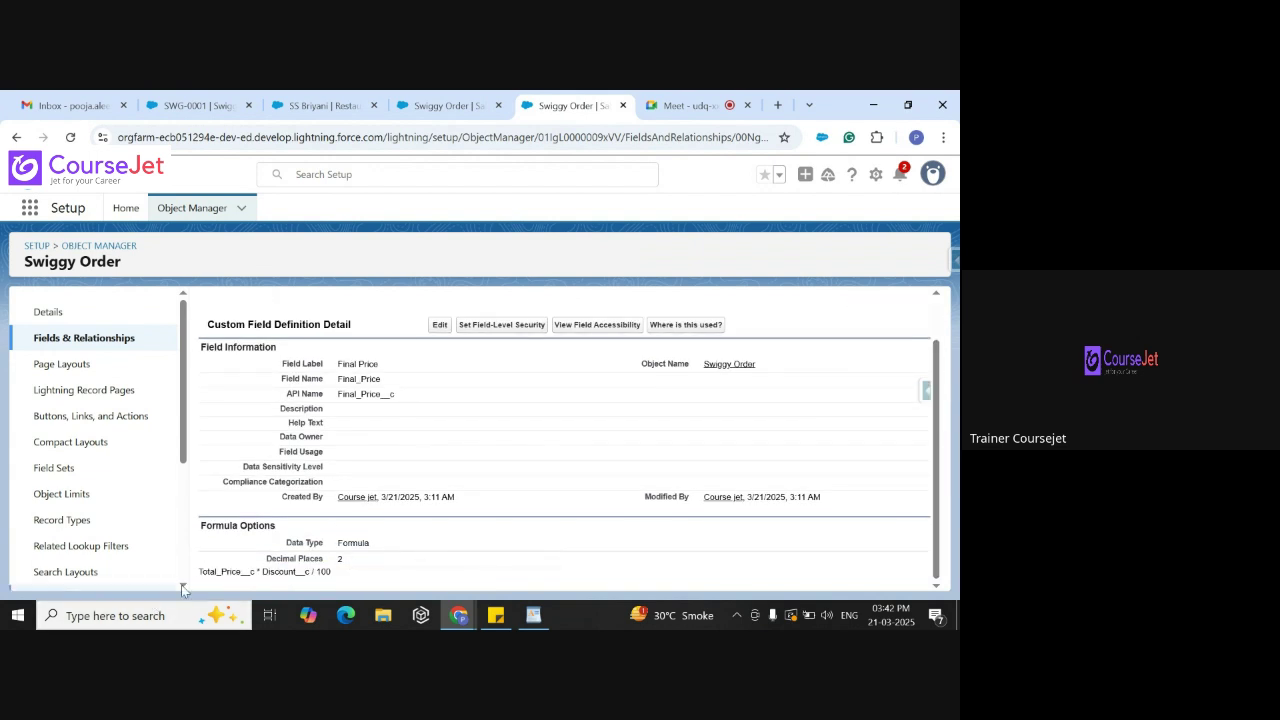
pyautogui.click(440, 325)
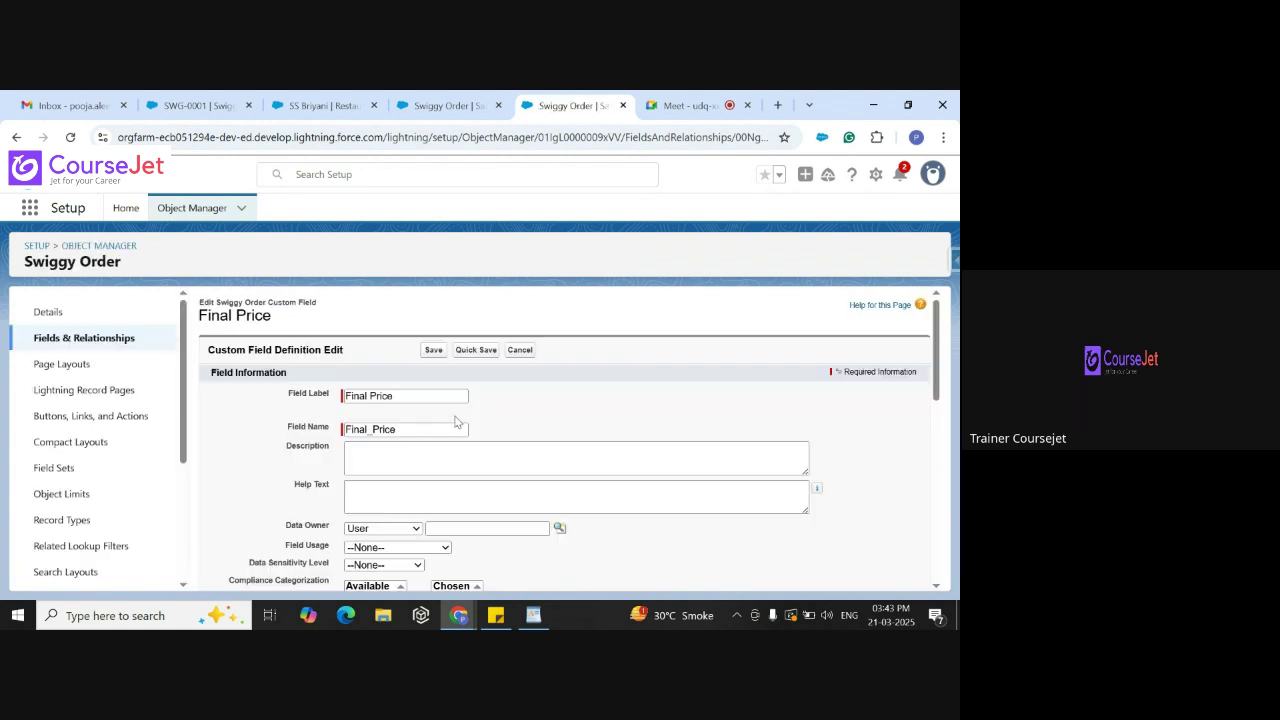
# Replace the multiplication operator after Total_Price__c in the Final Price formula with a subtraction operator
pyautogui.click(929, 588)
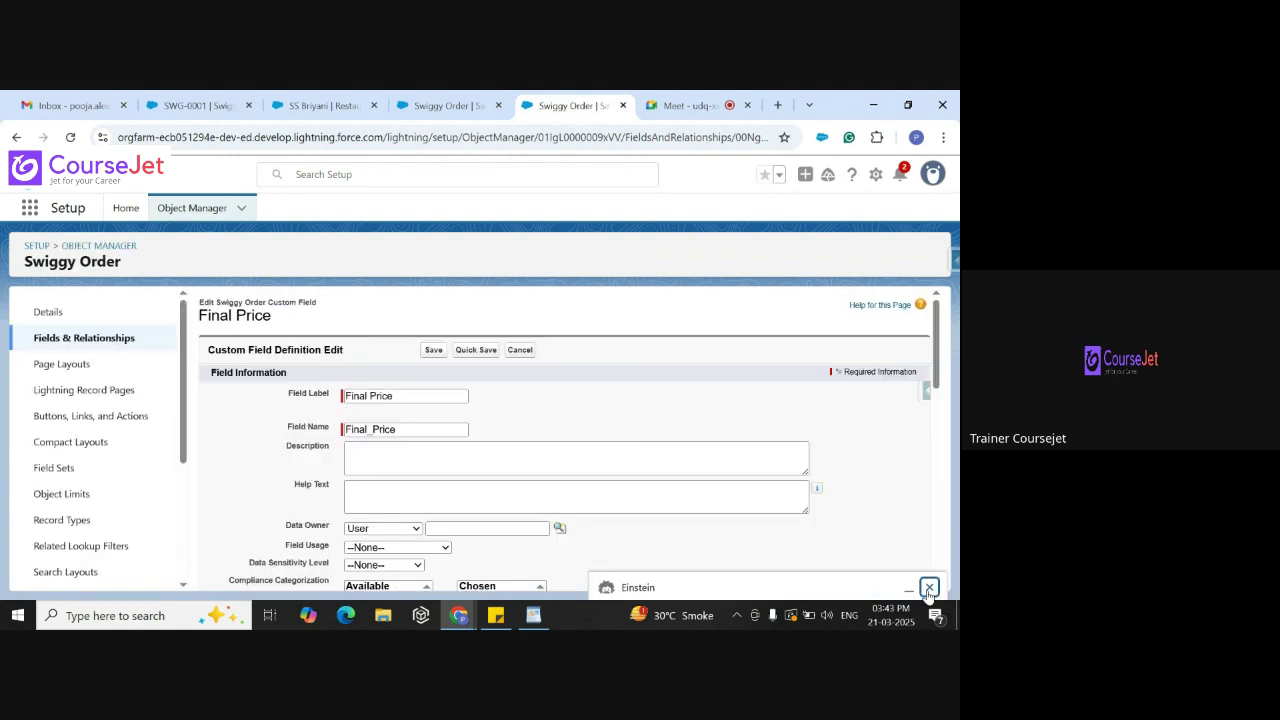
pyautogui.click(937, 587)
pyautogui.scroll(-3, 937, 587)
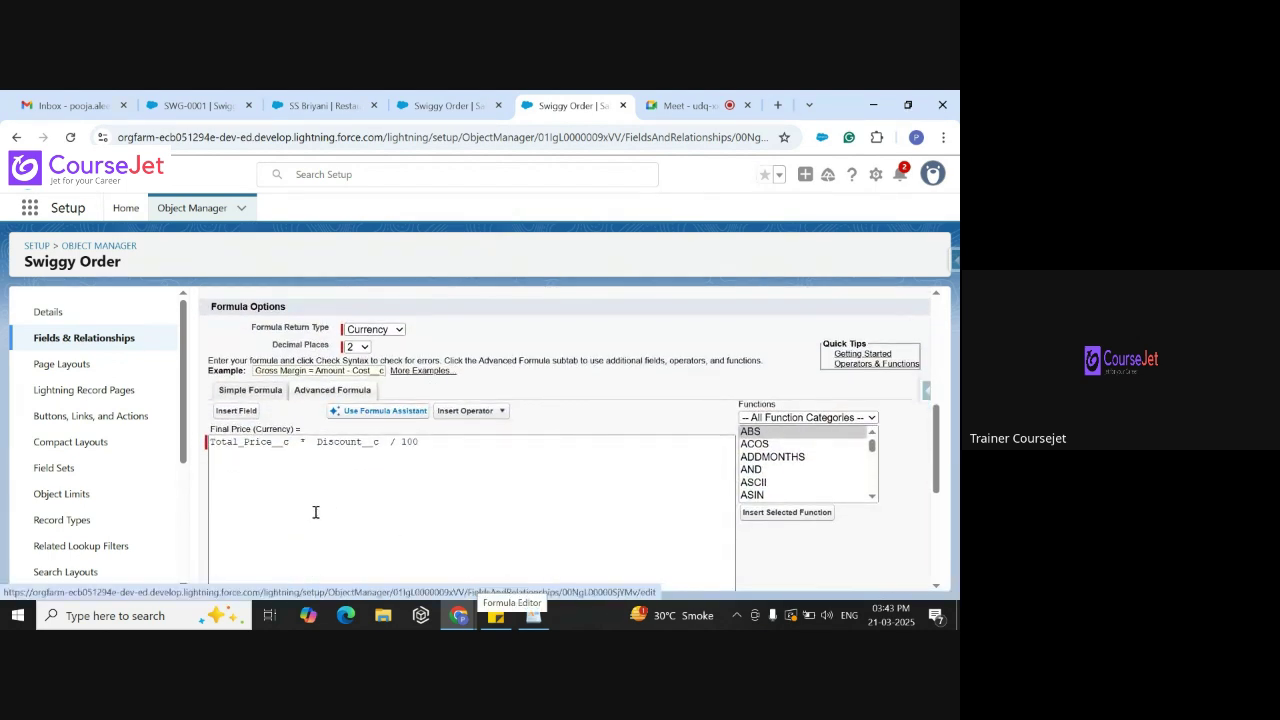
pyautogui.click(307, 442)
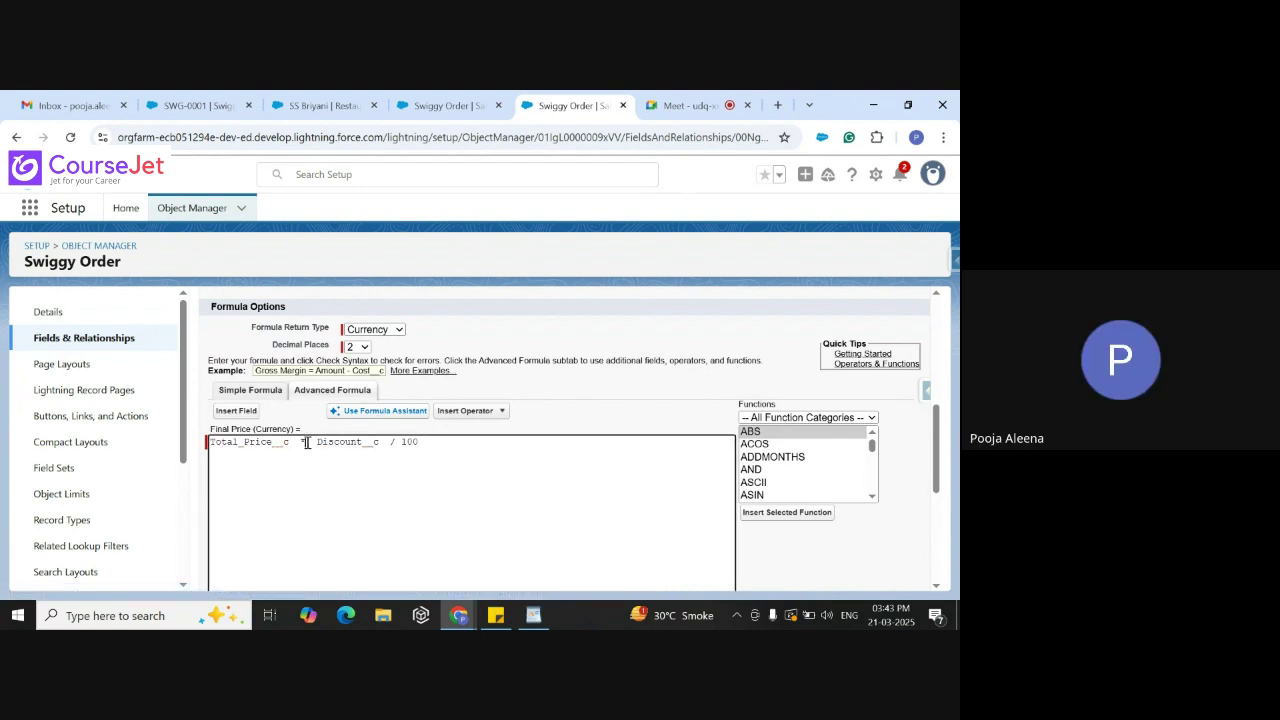
pyautogui.press('BackSpace')
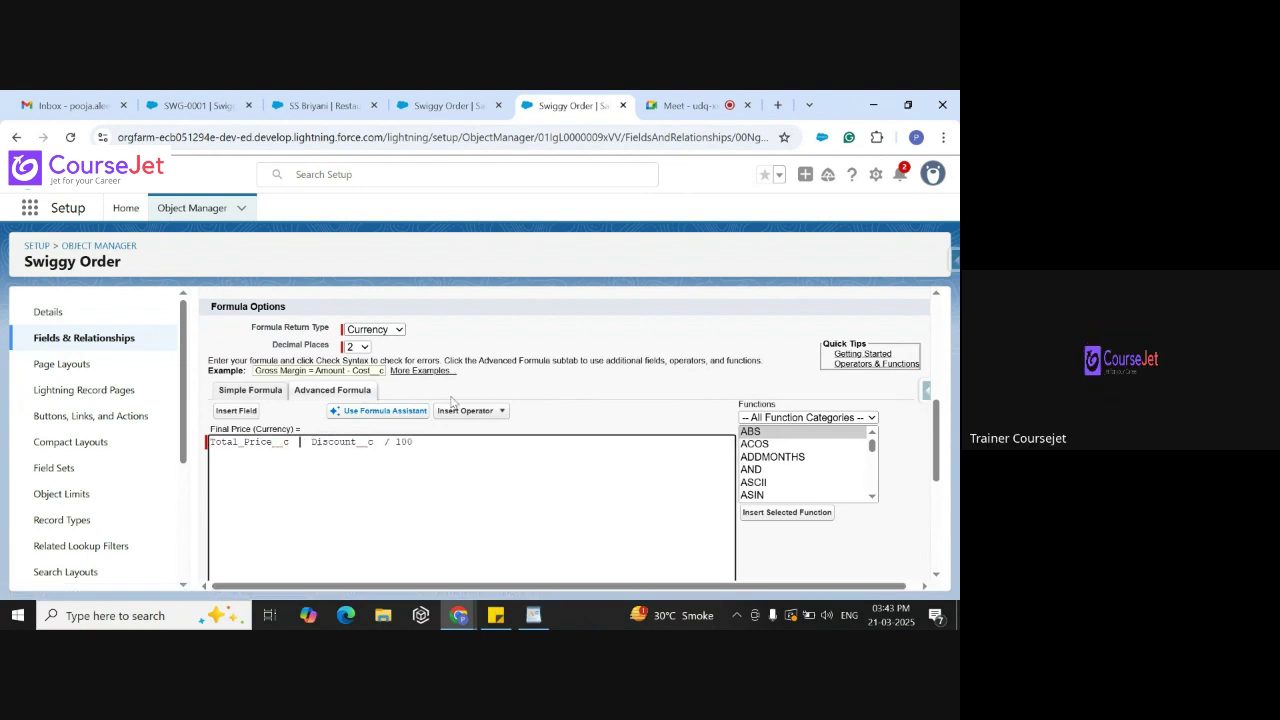
pyautogui.click(460, 411)
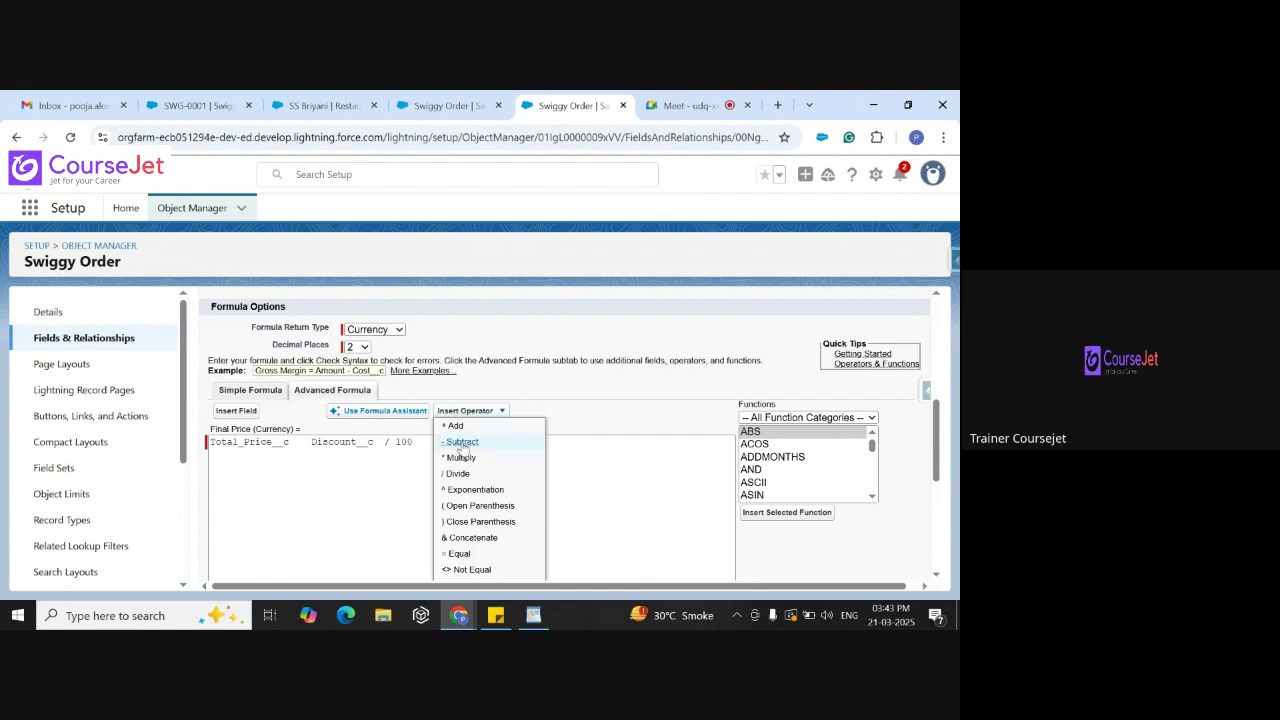
pyautogui.click(462, 442)
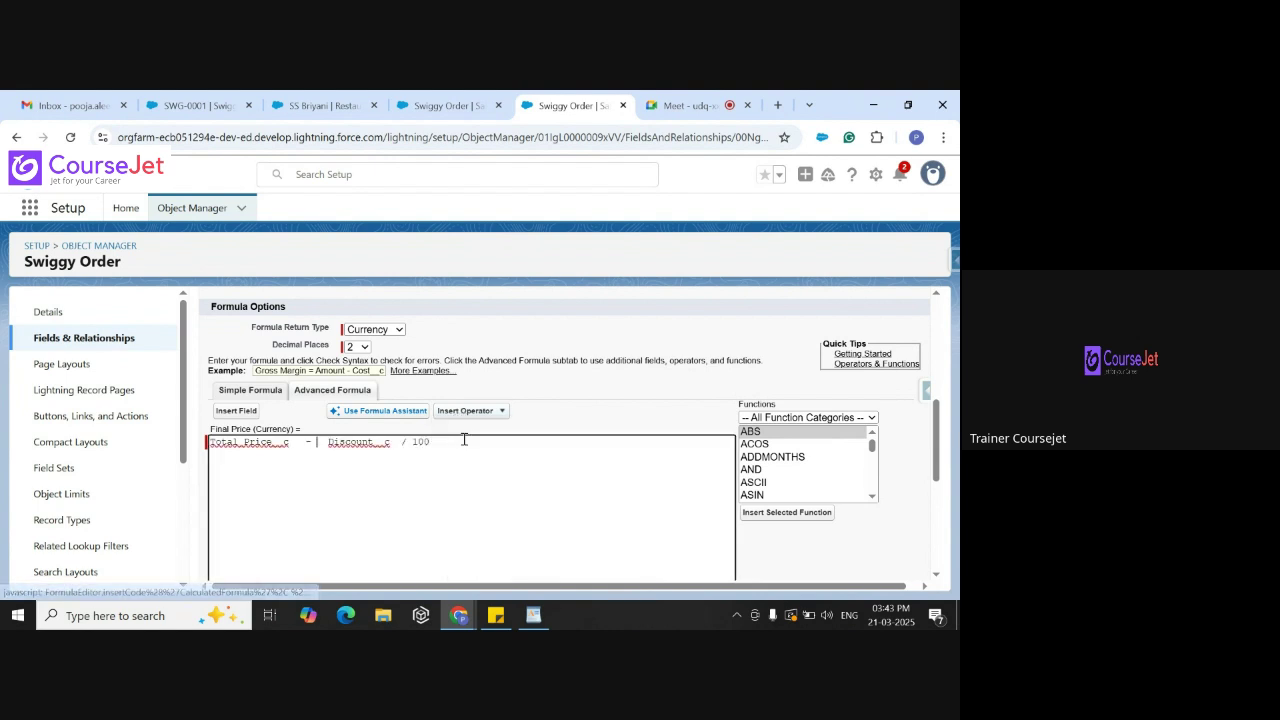
# Insert the Total Price field and a multiplication operator before Discount__c in the Final Price formula
pyautogui.click(236, 415)
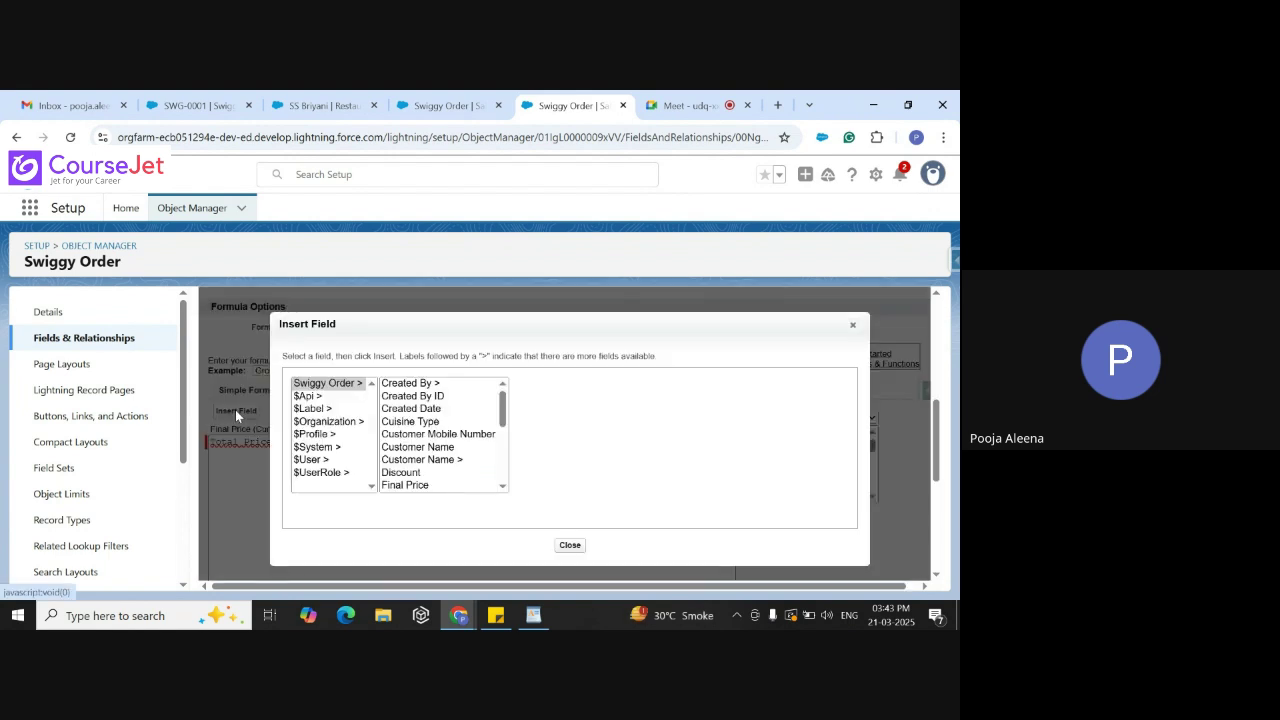
pyautogui.click(502, 487)
pyautogui.click(502, 488)
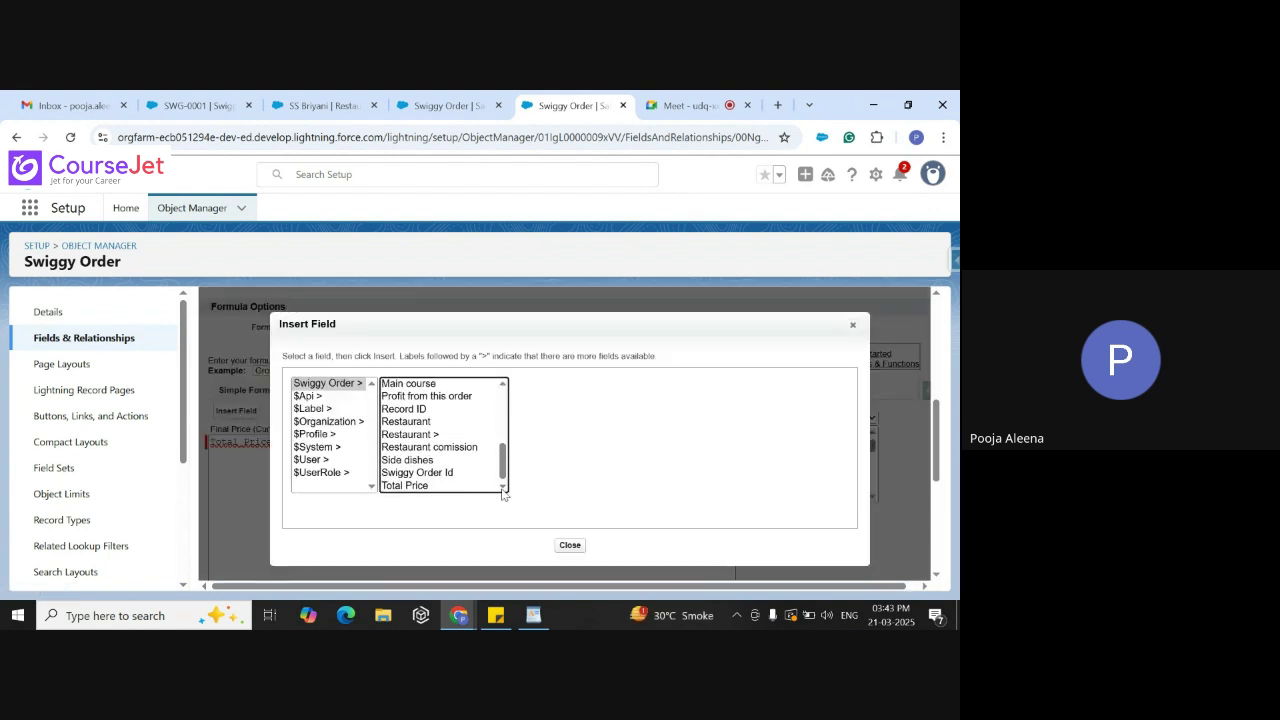
pyautogui.click(413, 486)
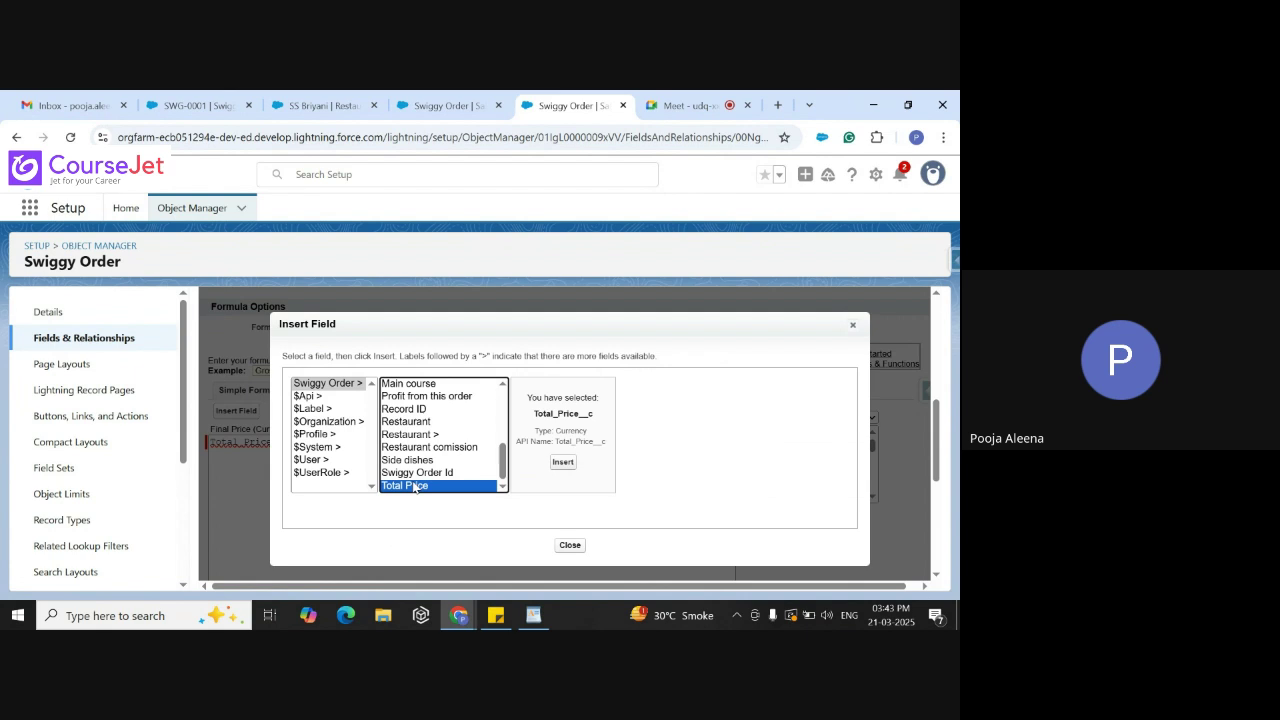
pyautogui.click(563, 462)
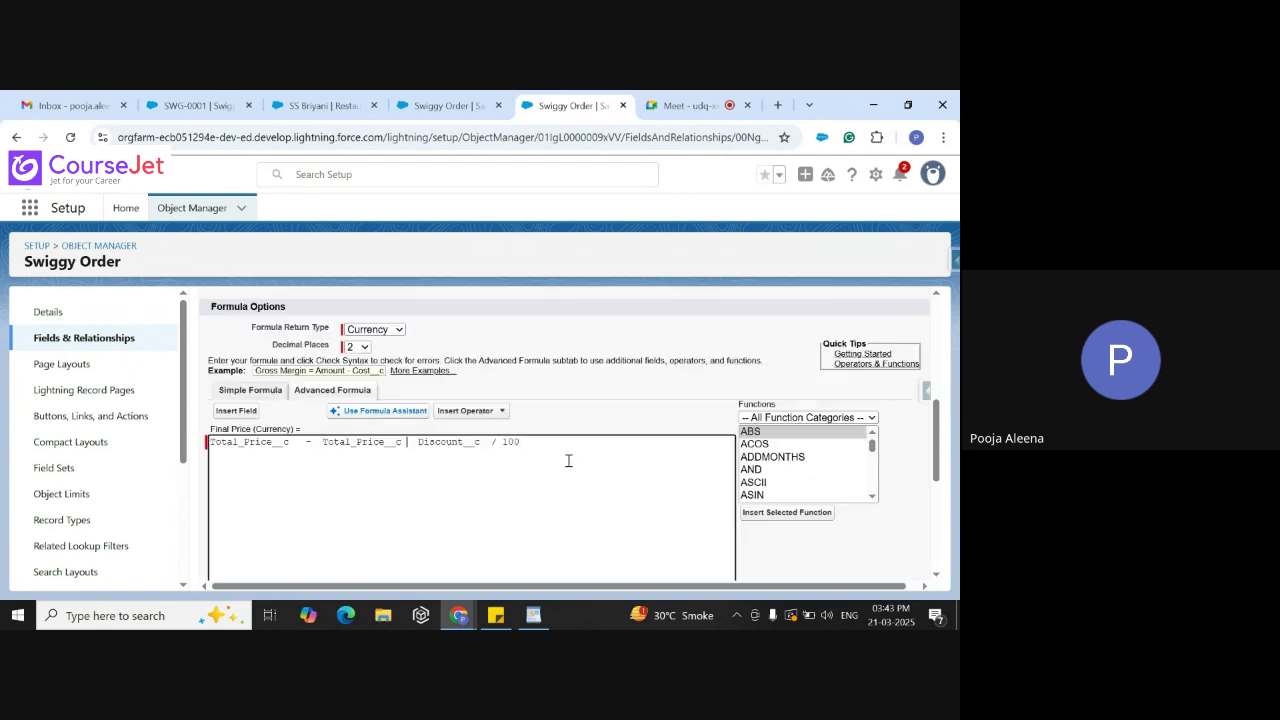
pyautogui.click(468, 410)
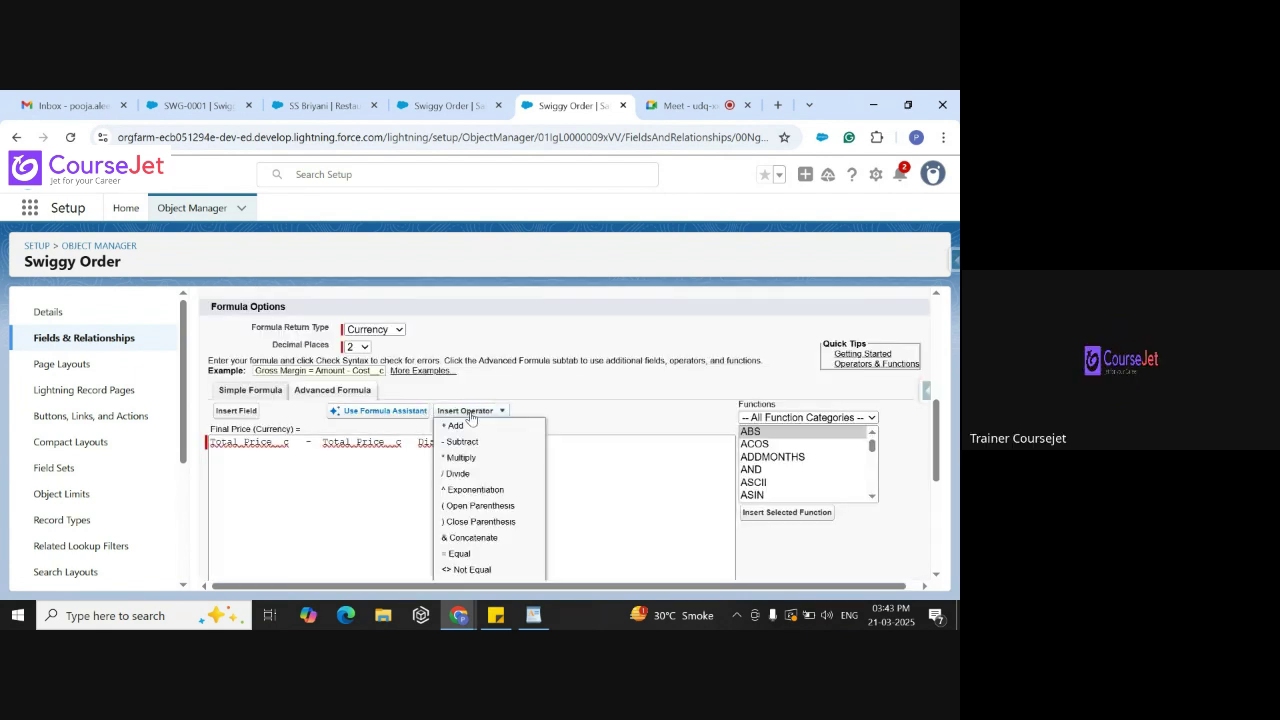
pyautogui.click(461, 459)
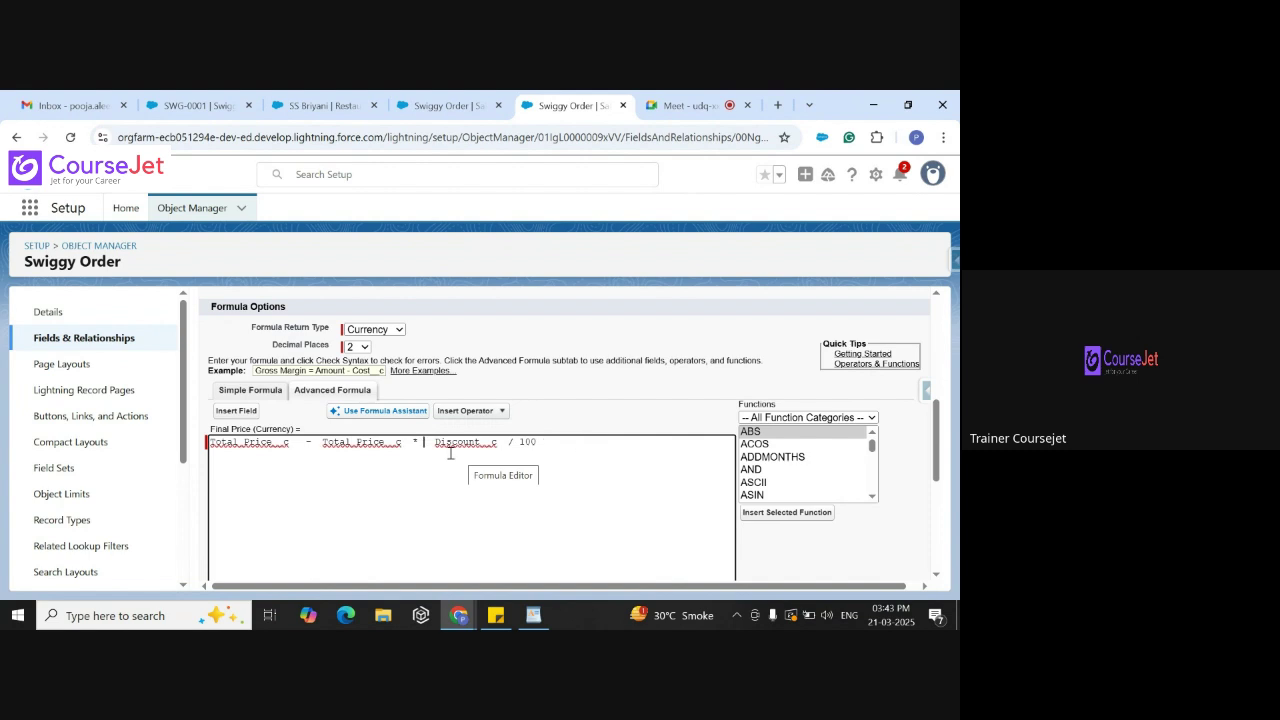
# Enclose Total_Price__c * Discount__c in parentheses, leaving the division by 100 outside them
pyautogui.click(322, 443)
pyautogui.write('(')
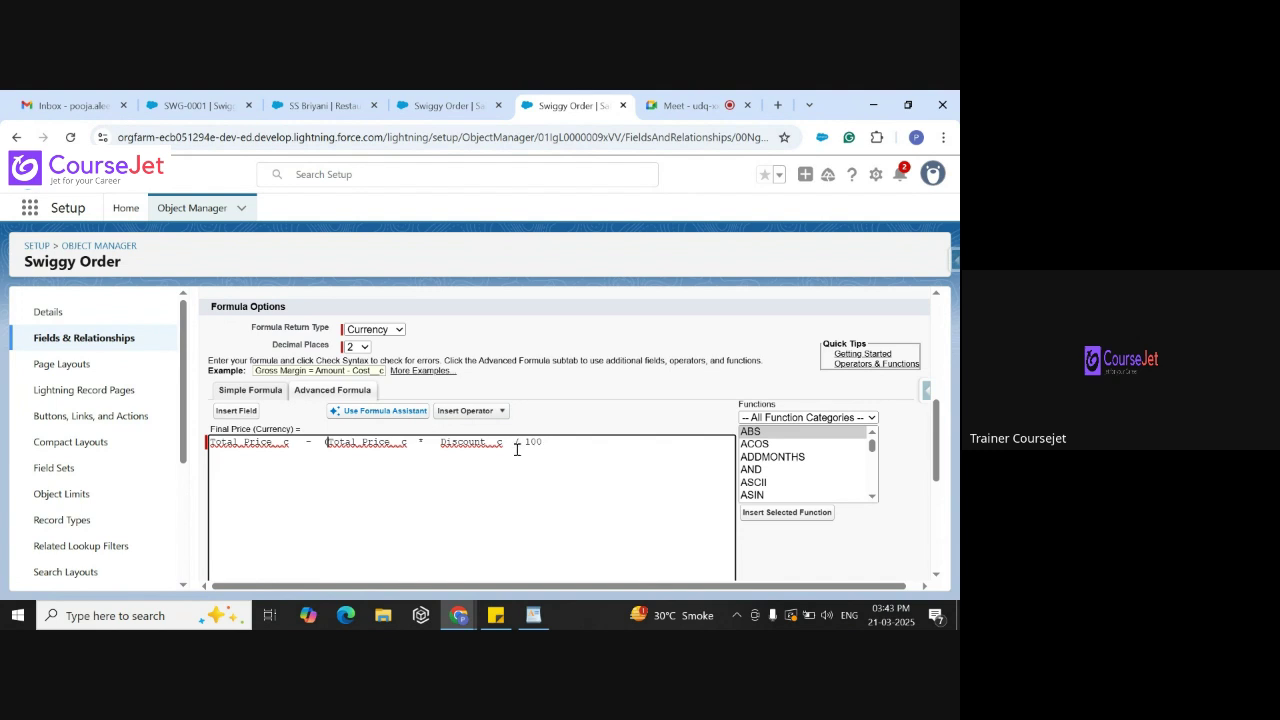
pyautogui.click(508, 443)
pyautogui.write(')')
# Check the syntax of the Final Price formula and save the field
pyautogui.click(935, 575)
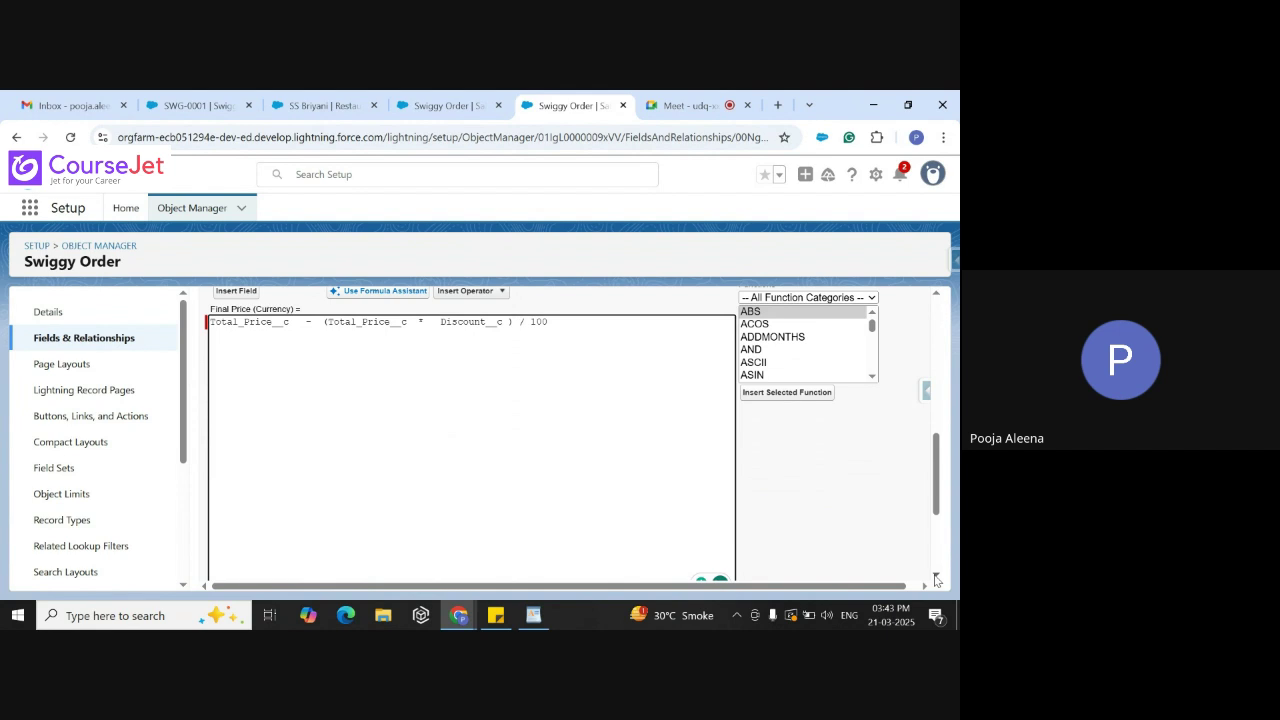
pyautogui.click(935, 578)
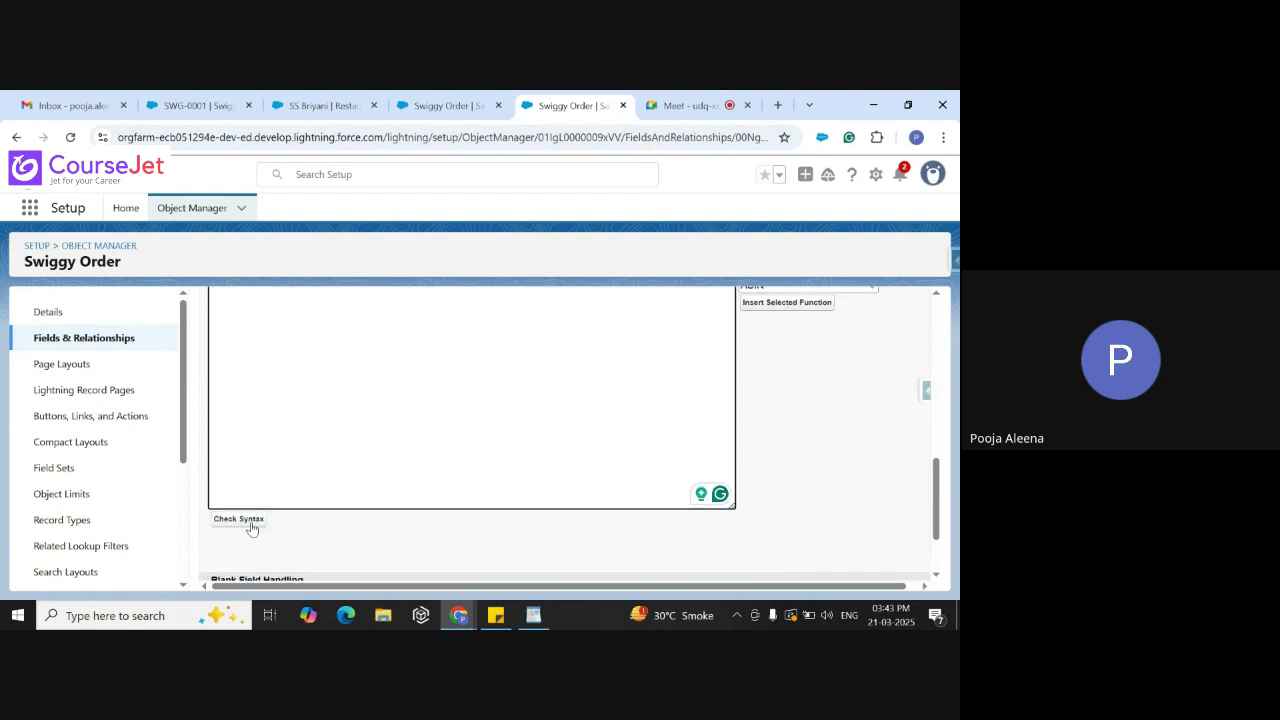
pyautogui.click(251, 528)
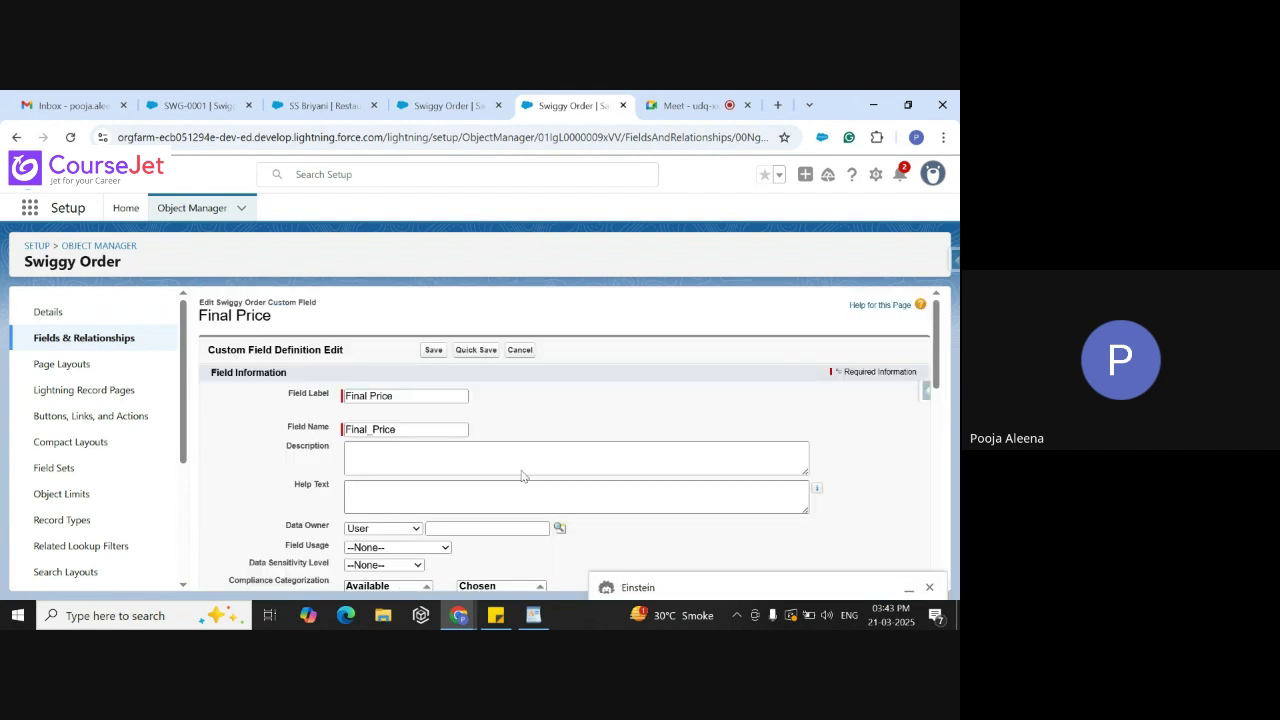
pyautogui.click(935, 475)
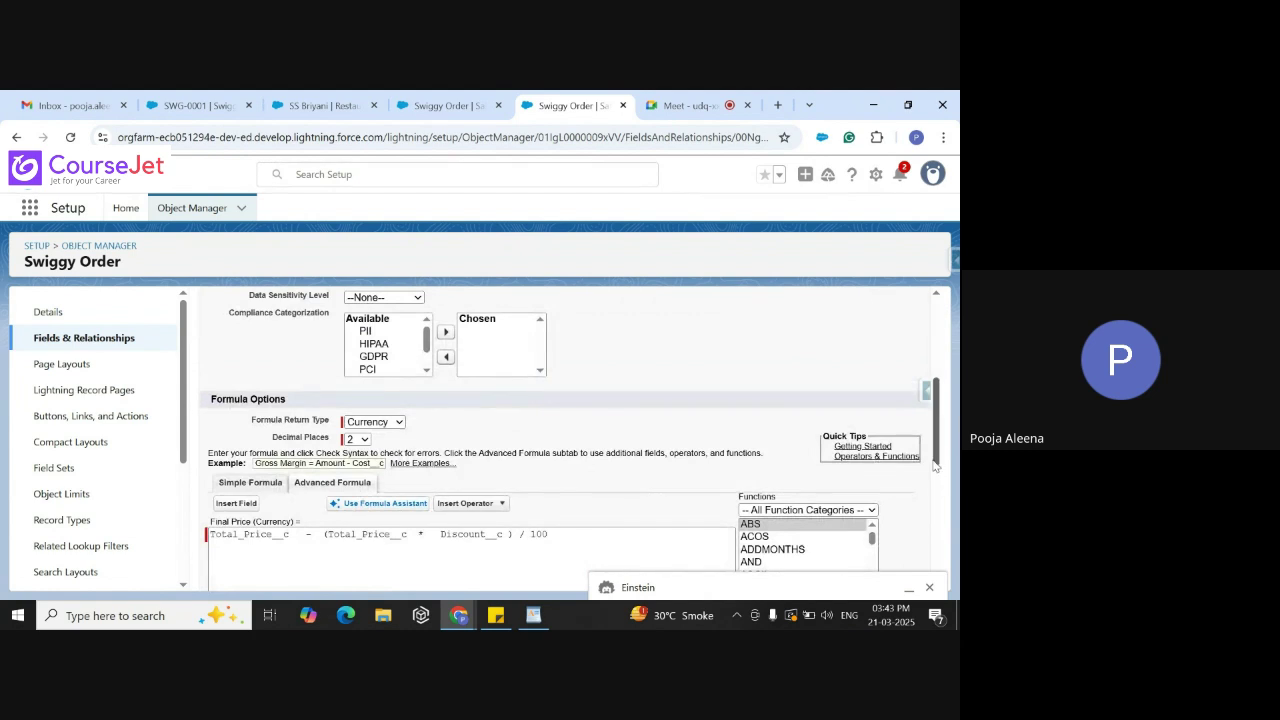
pyautogui.moveTo(937, 460); pyautogui.dragTo(937, 310)
pyautogui.click(433, 348)
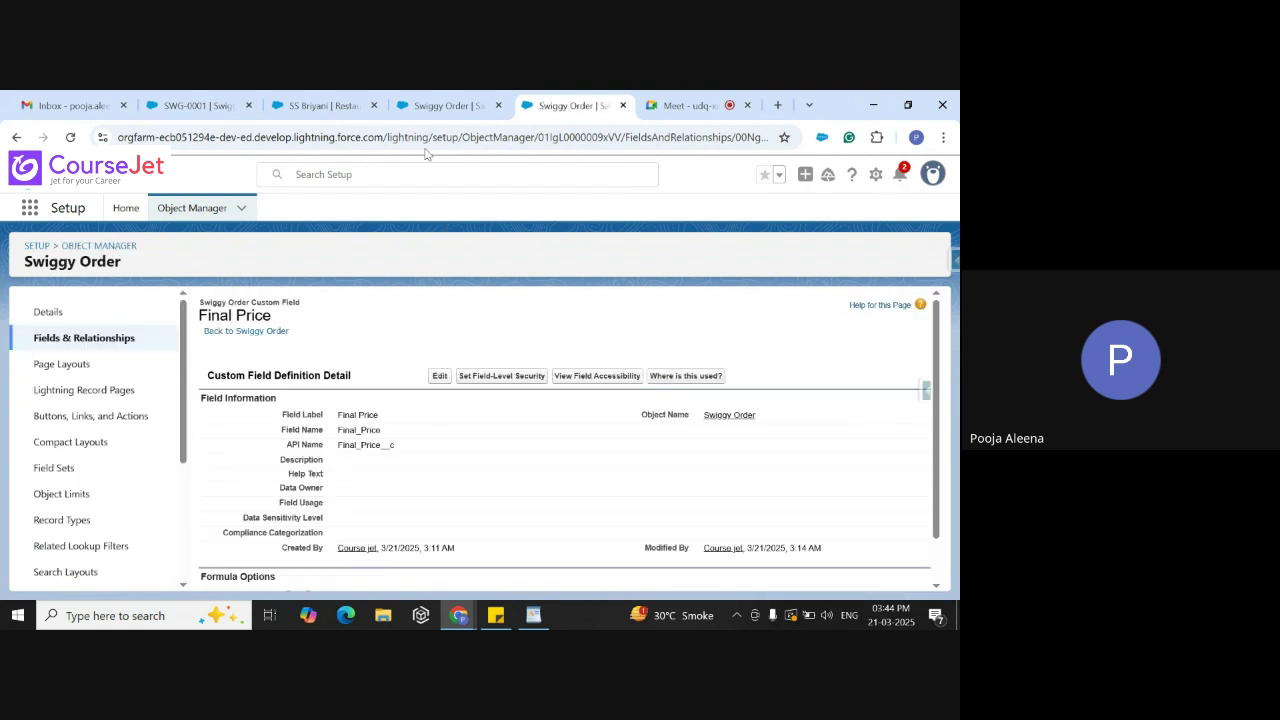
# Return to the Swiggy Order validation rule being created and look back through the functions listed from YEAR up to SECOND
pyautogui.click(420, 102)
pyautogui.click(239, 421)
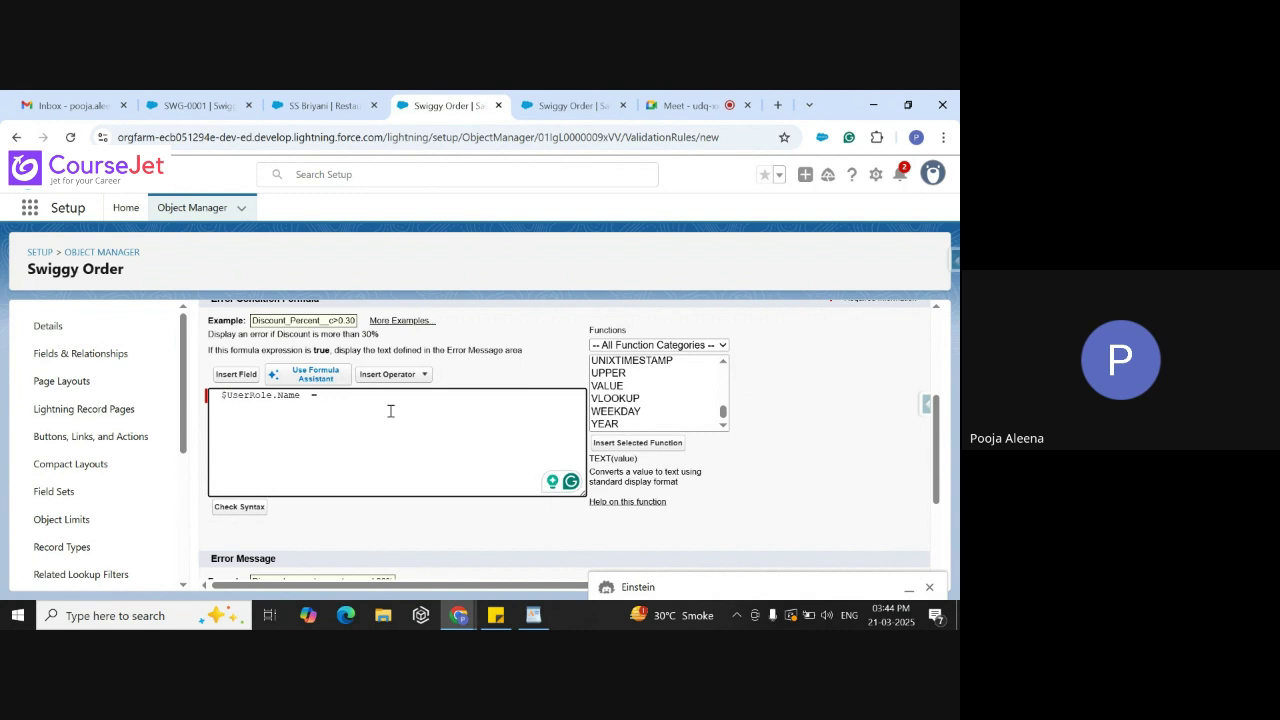
pyautogui.click(724, 426)
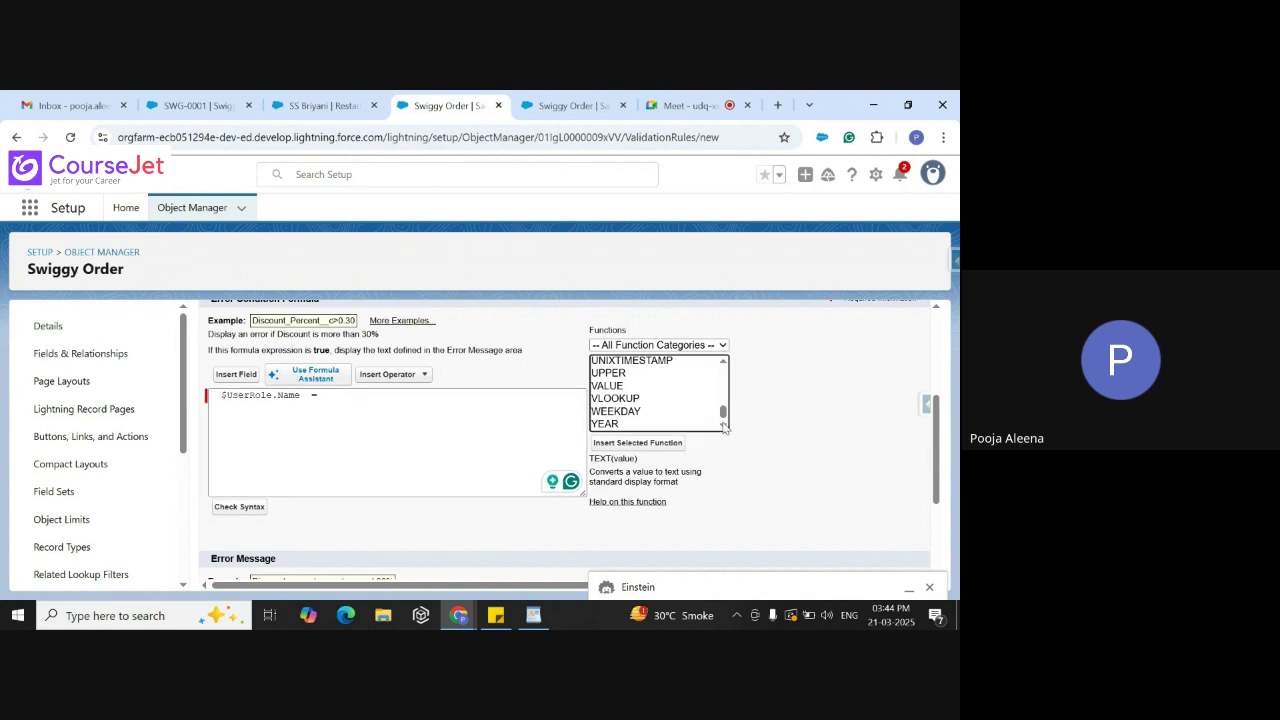
pyautogui.click(724, 363)
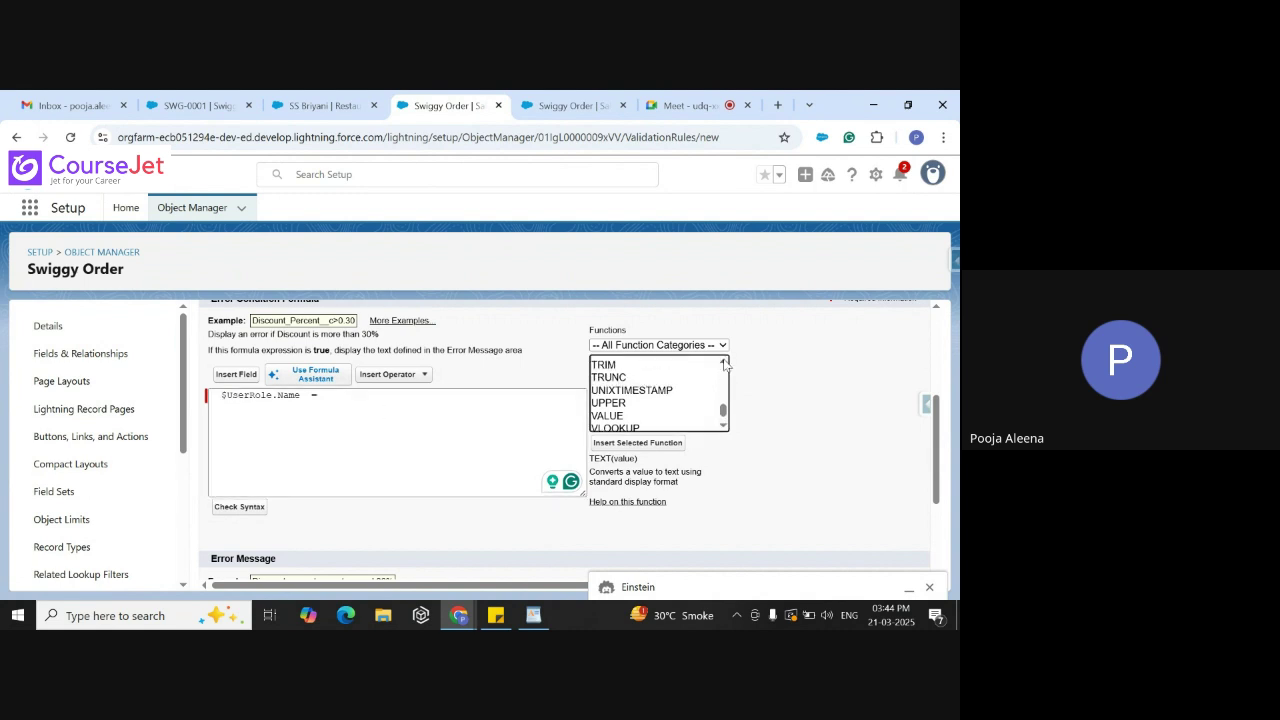
pyautogui.click(724, 363)
pyautogui.click(724, 363)
pyautogui.click(724, 363)
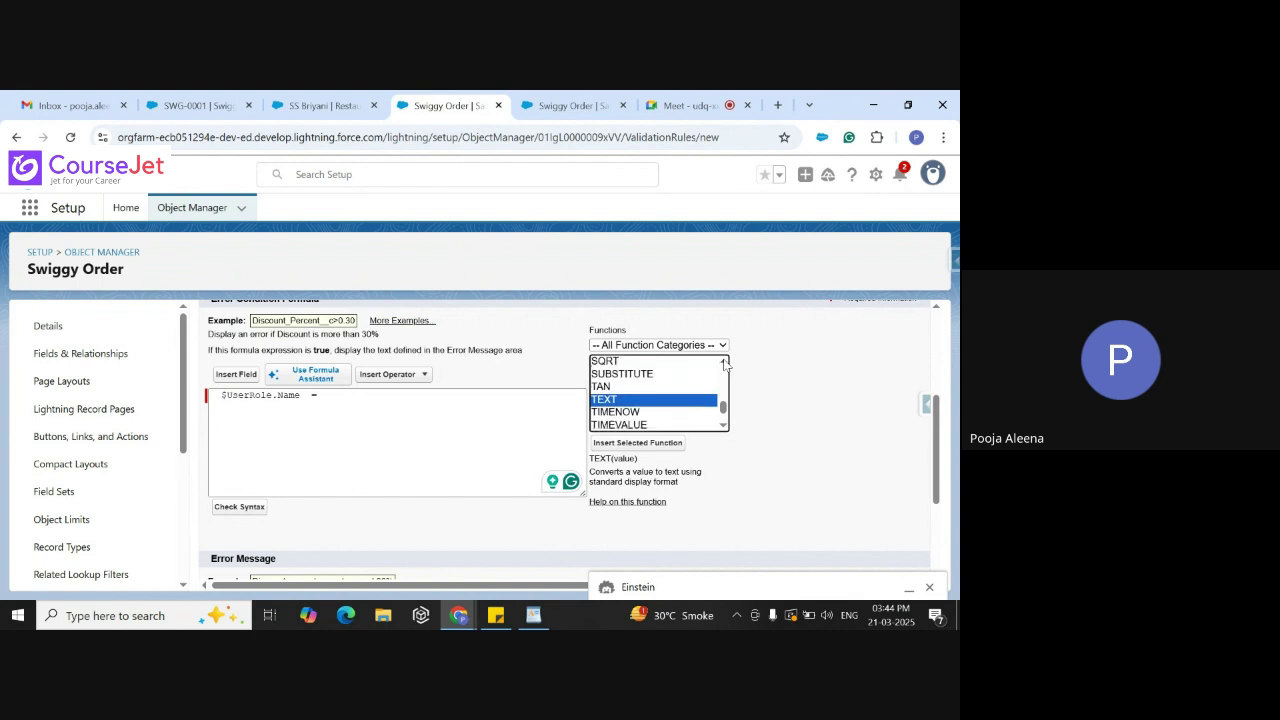
pyautogui.click(724, 363)
pyautogui.click(724, 363)
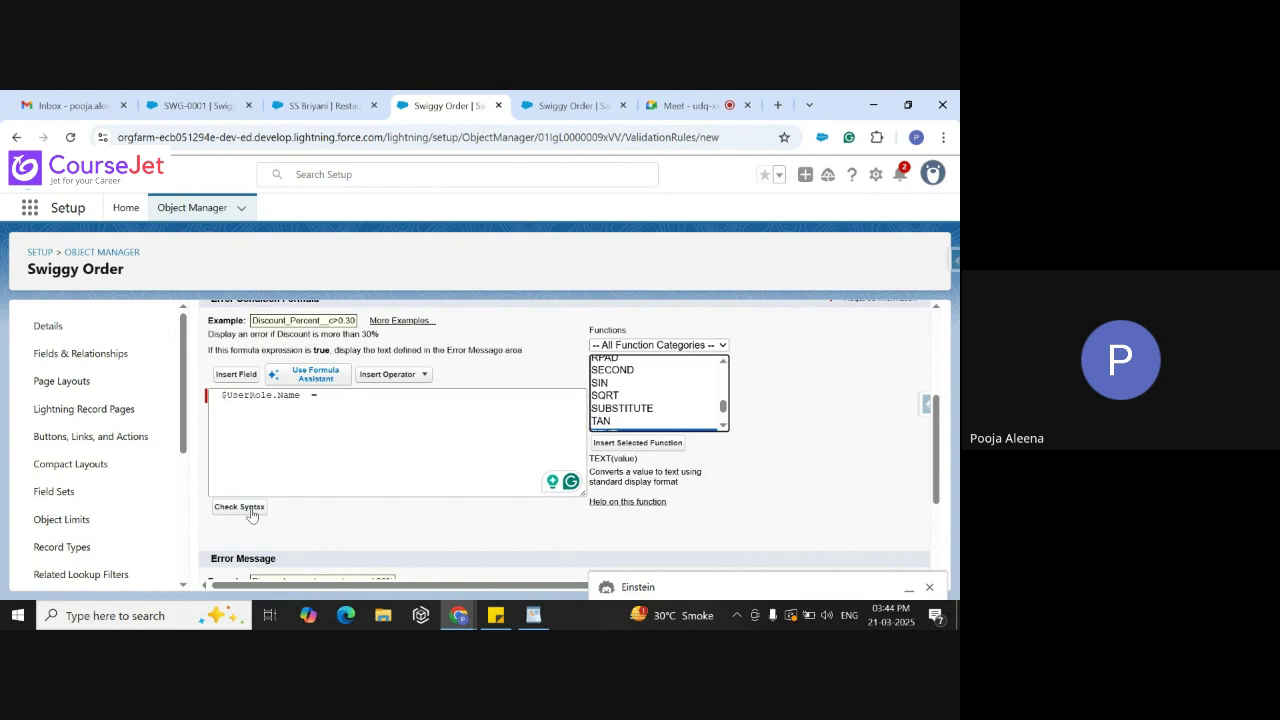
# Re-enter the equals operator after $UserRole.Name in the error condition formula, ready for the comparison value
pyautogui.click(266, 434)
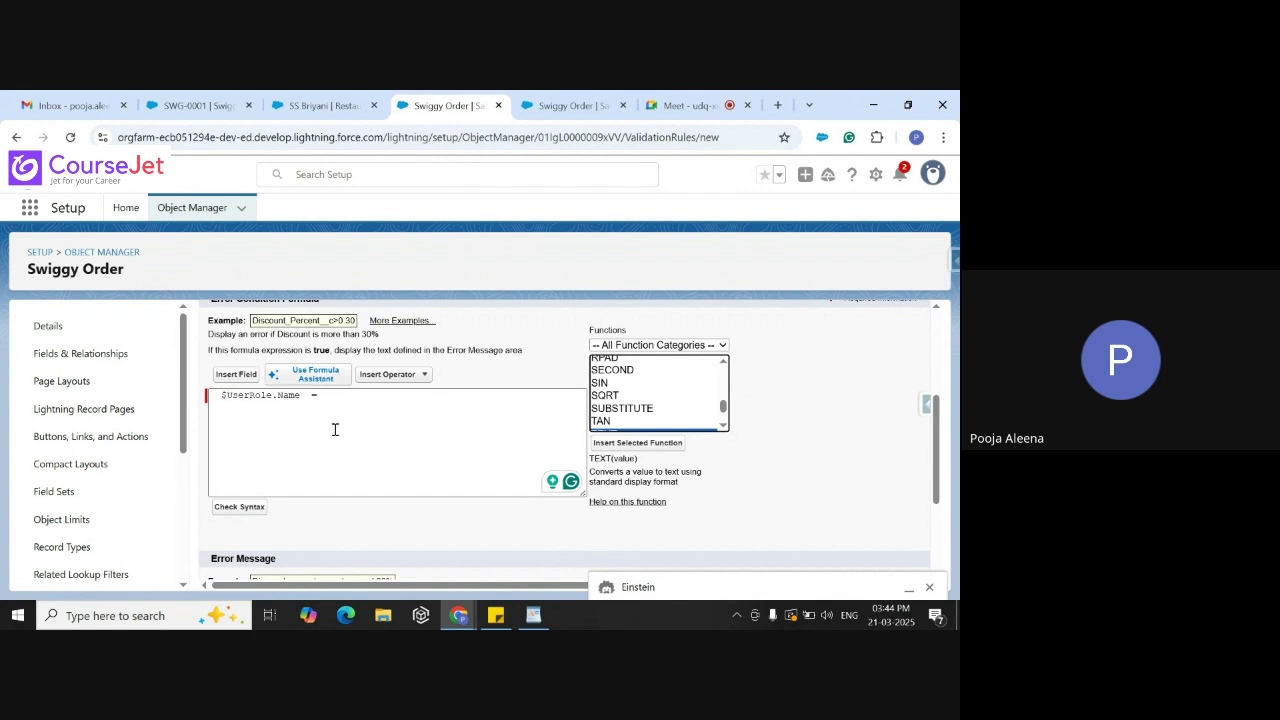
pyautogui.press('BackSpace')
pyautogui.press('BackSpace')
pyautogui.press('BackSpace')
pyautogui.write('=')
pyautogui.click(330, 396)
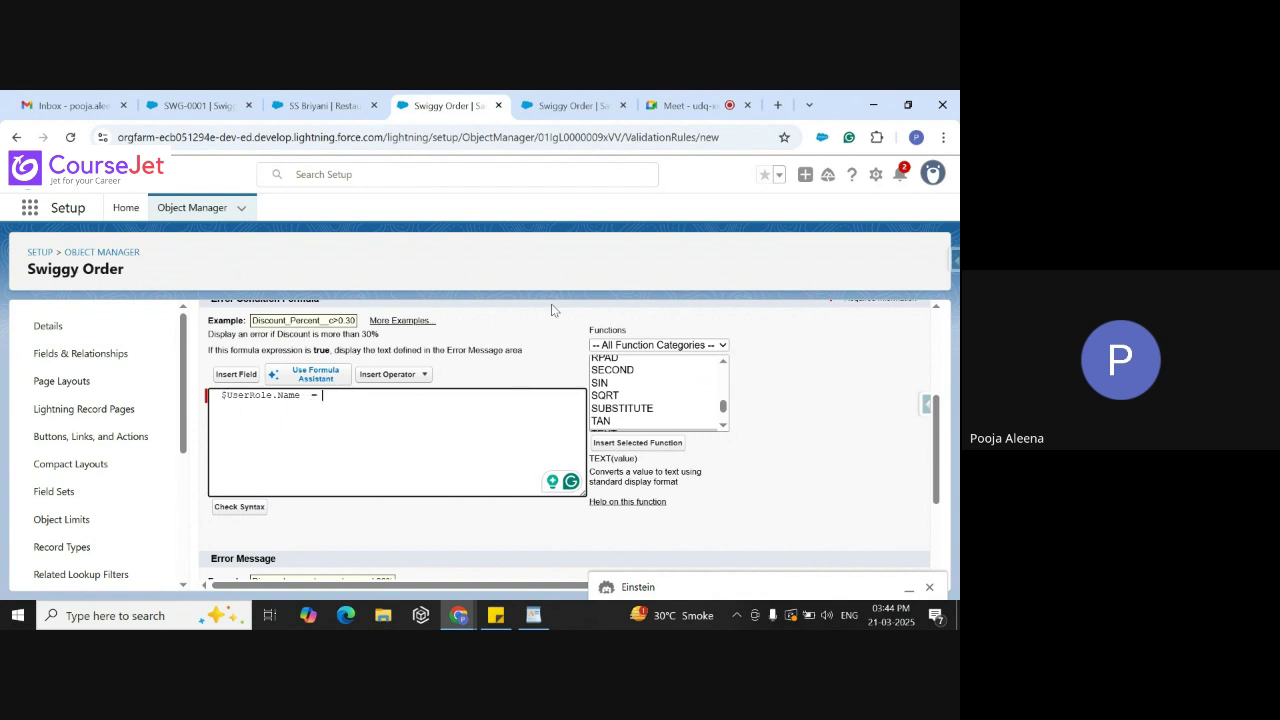
# Leave the Final Price field page, search Setup for "role" and open the organization's role hierarchy
pyautogui.click(552, 108)
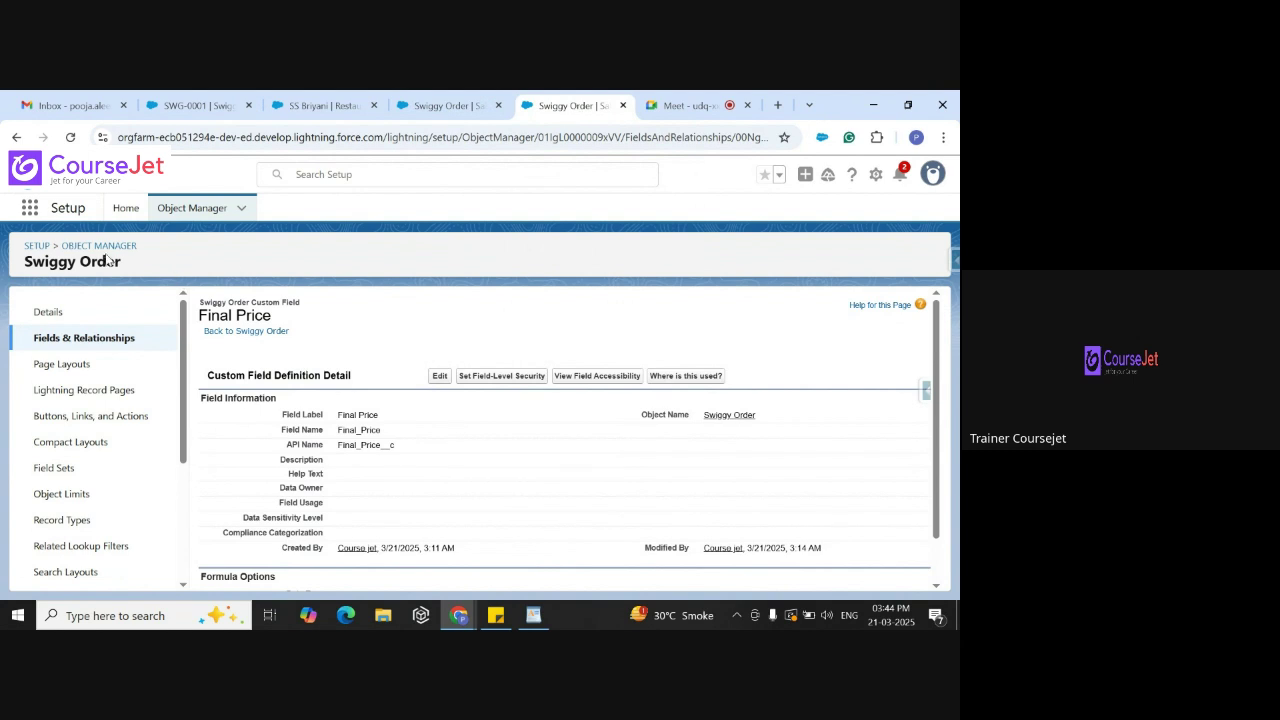
pyautogui.click(36, 246)
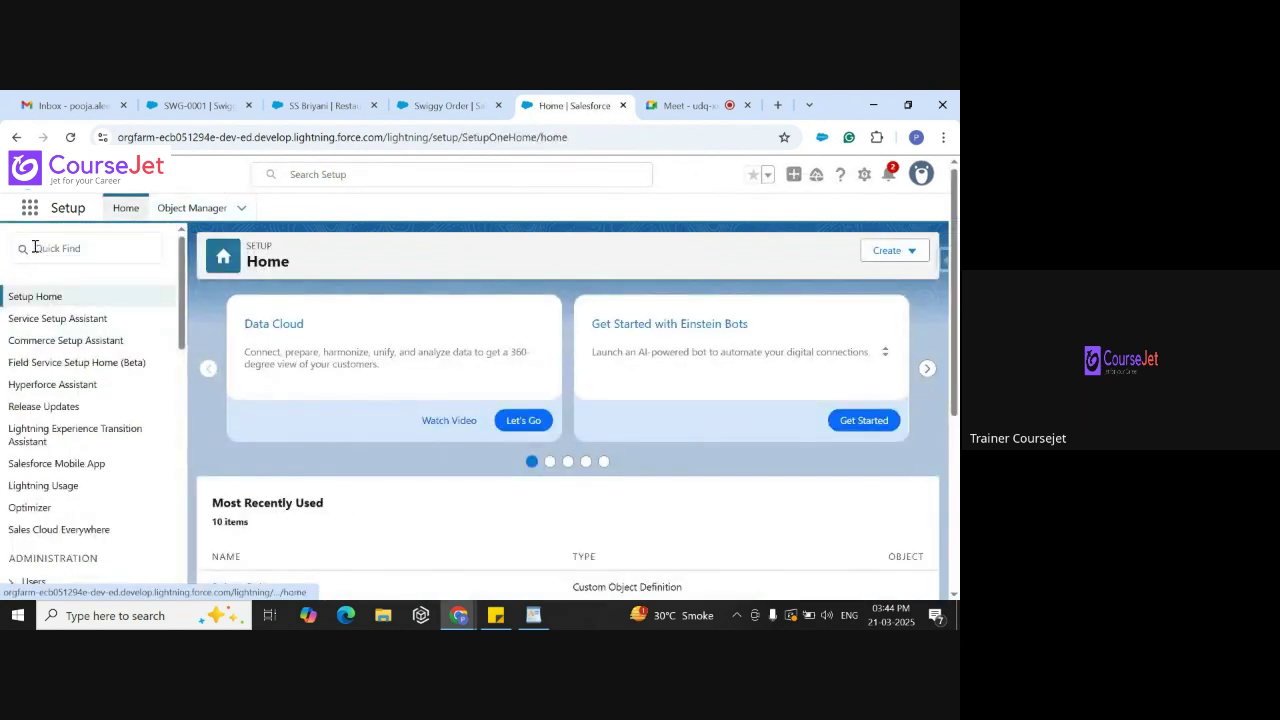
pyautogui.click(73, 248)
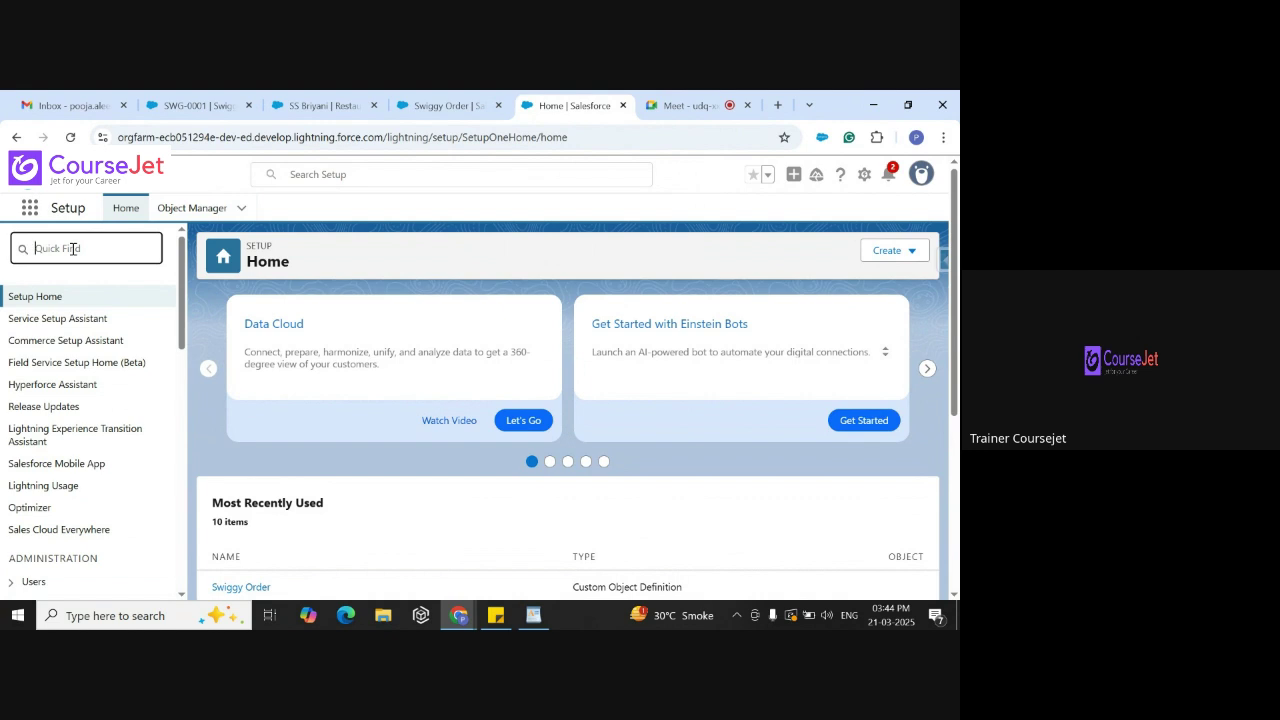
pyautogui.write('role')
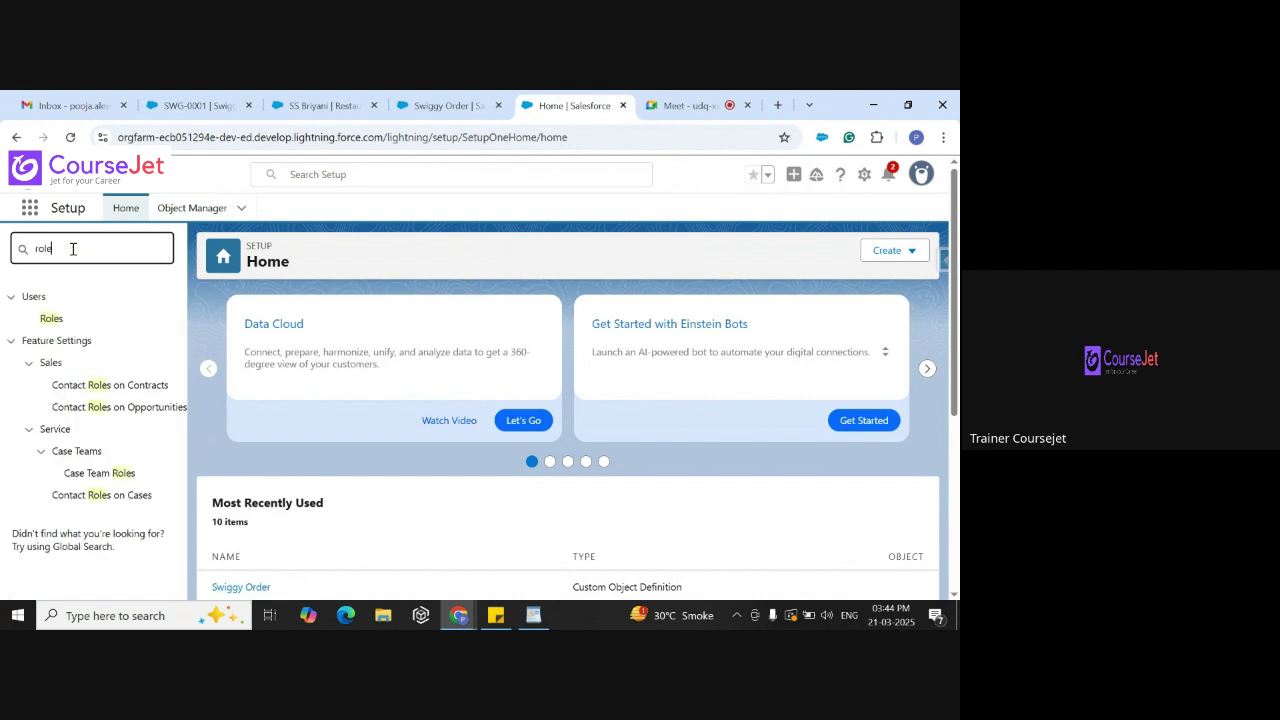
pyautogui.click(50, 319)
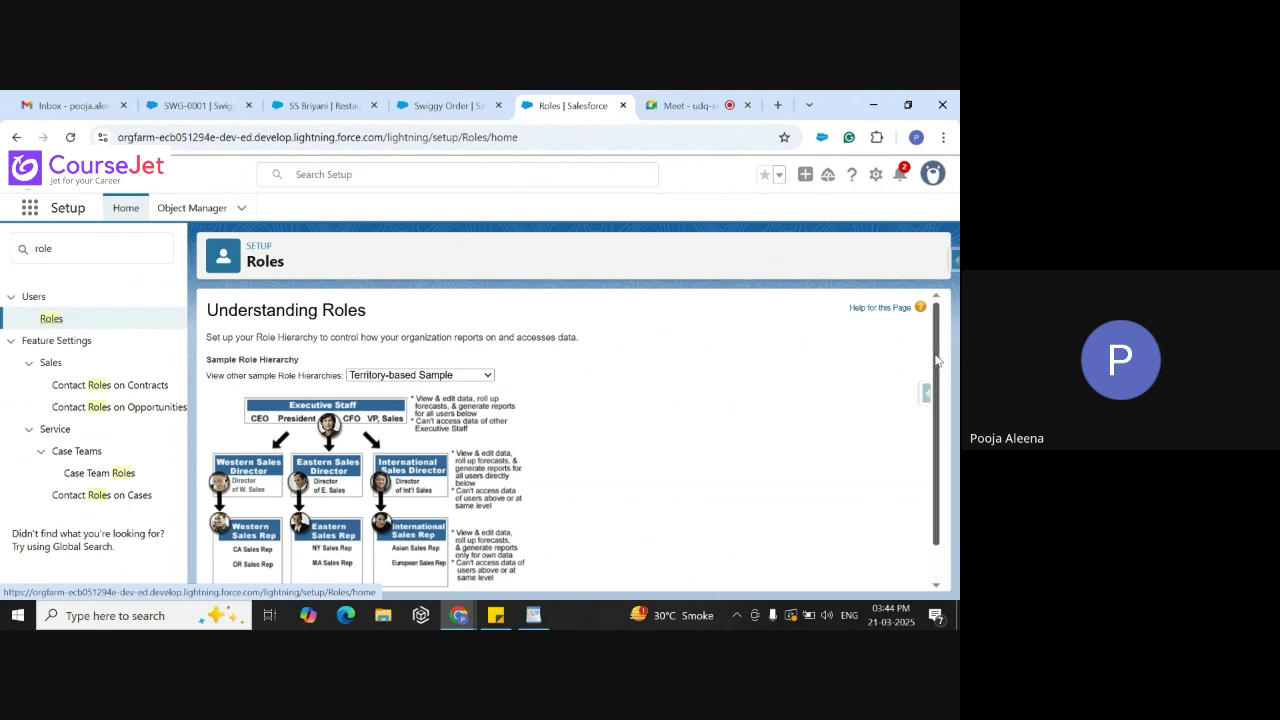
pyautogui.moveTo(937, 360); pyautogui.dragTo(937, 392)
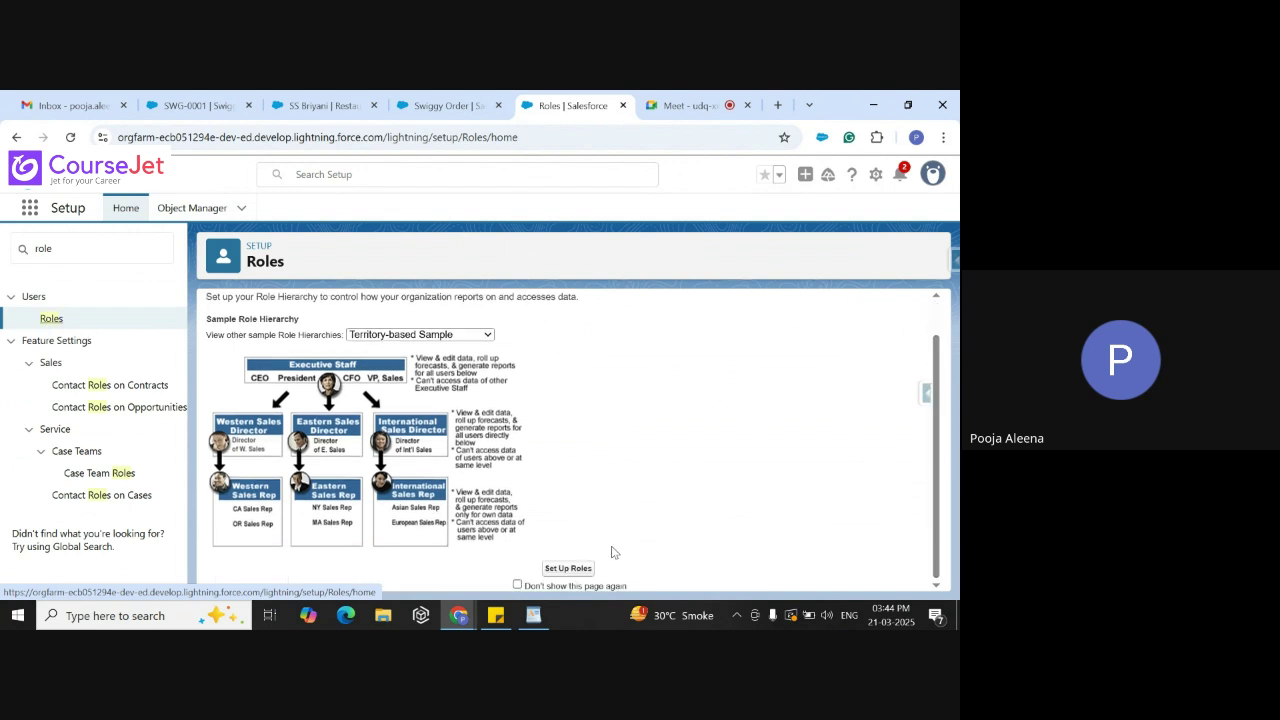
pyautogui.click(569, 570)
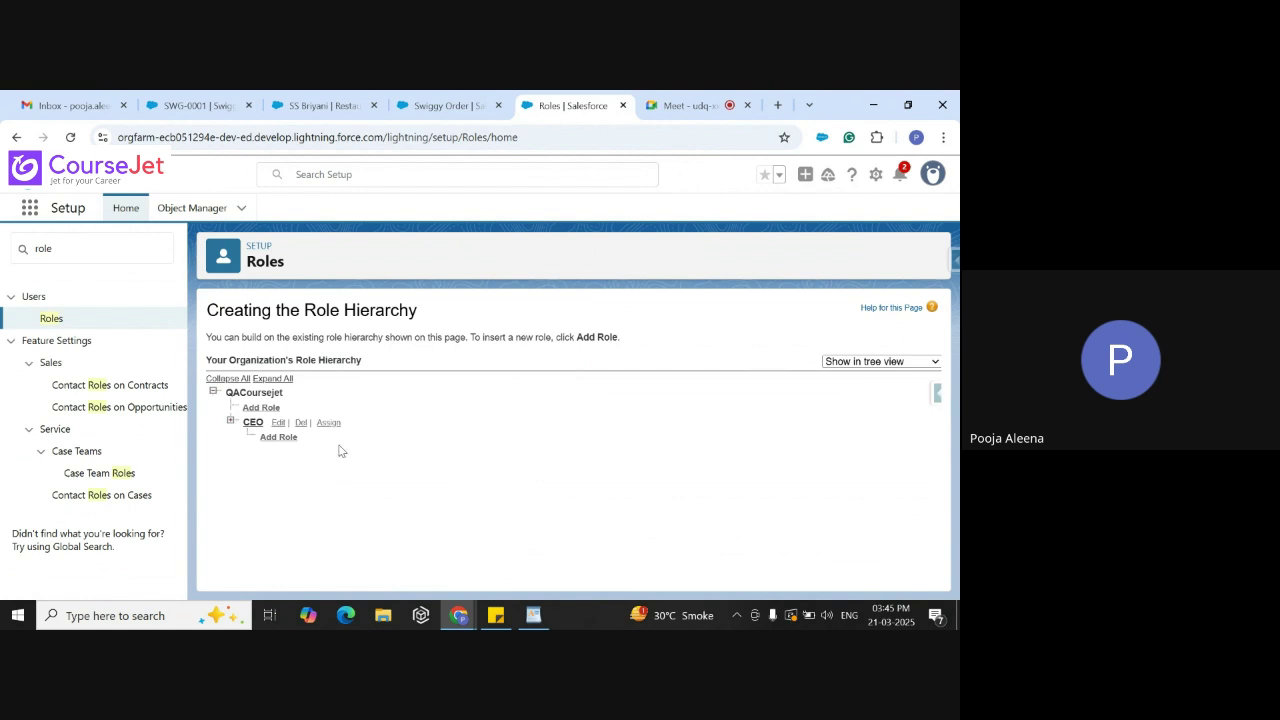
# Expand the whole role hierarchy and copy "North American Sales" from the VP, North American Sales role name
pyautogui.click(272, 379)
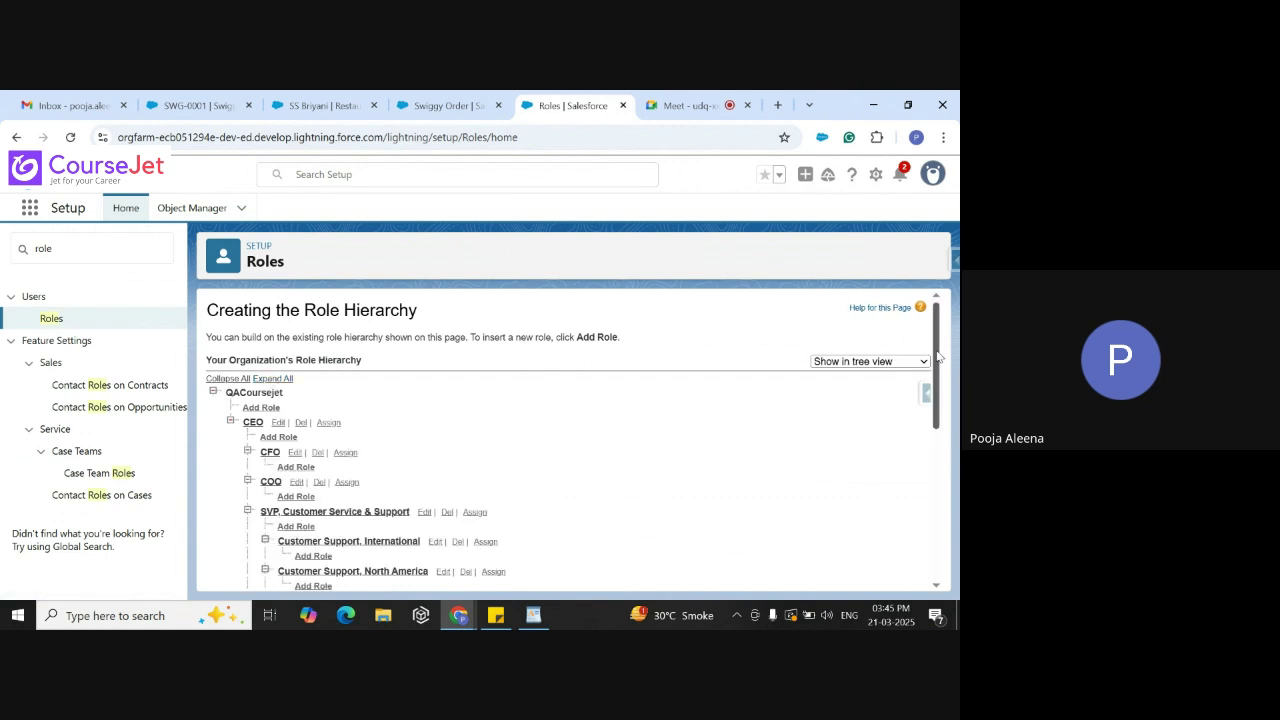
pyautogui.moveTo(938, 357); pyautogui.dragTo(933, 552)
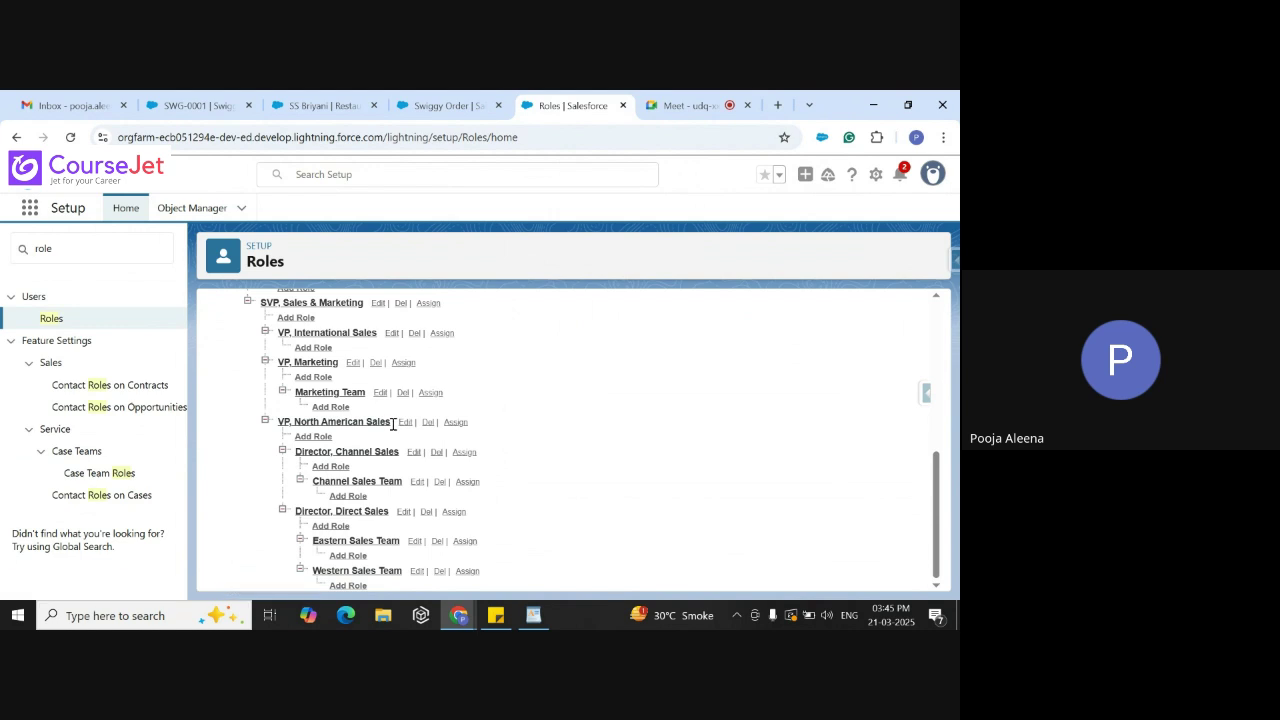
pyautogui.moveTo(391, 422); pyautogui.dragTo(297, 424)
pyautogui.hotkey('ctrl', 'c')
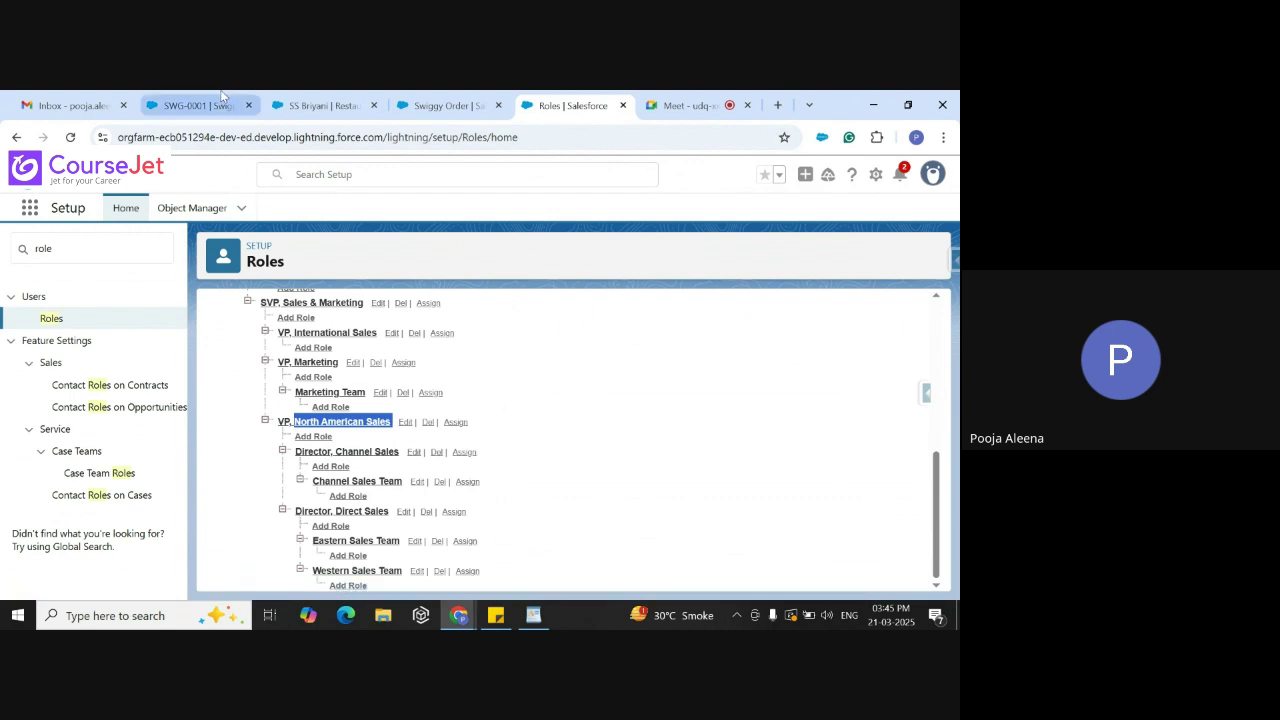
# Return to the Swiggy Order validation rule and complete the formula's comparison value as 'North American Sales' in single quotes
pyautogui.click(437, 105)
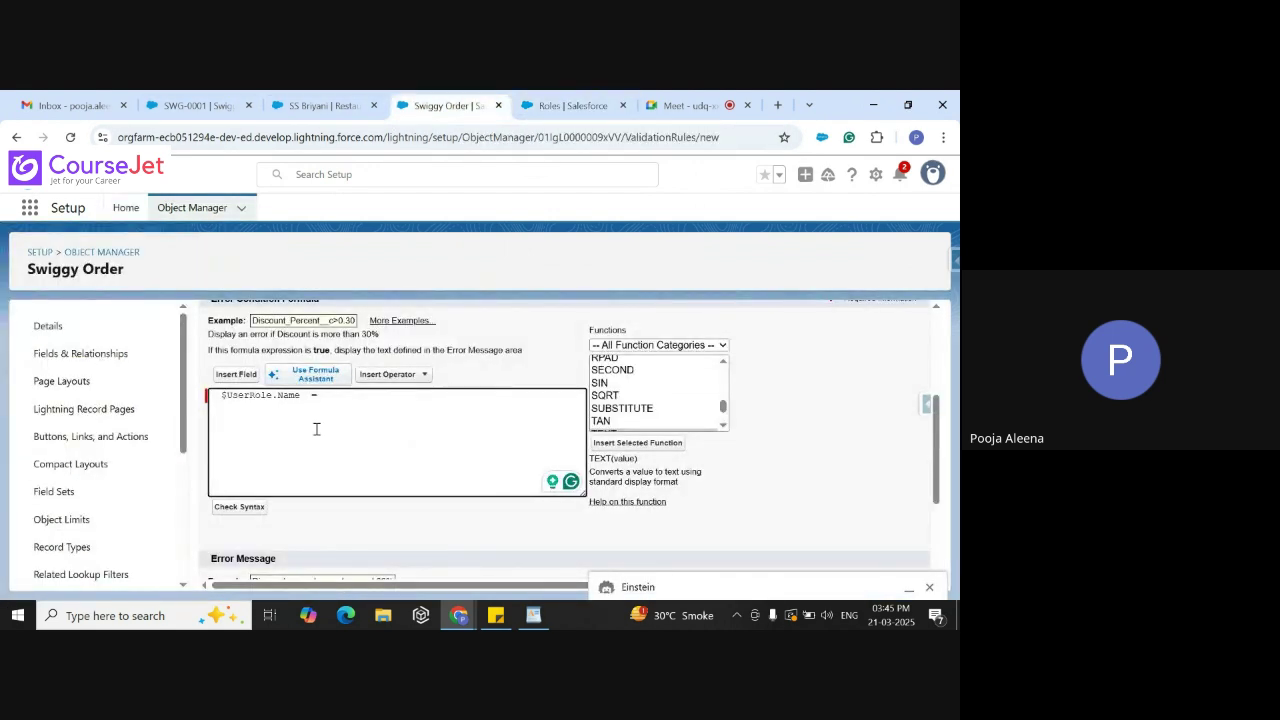
pyautogui.hotkey('ctrl', 'v')
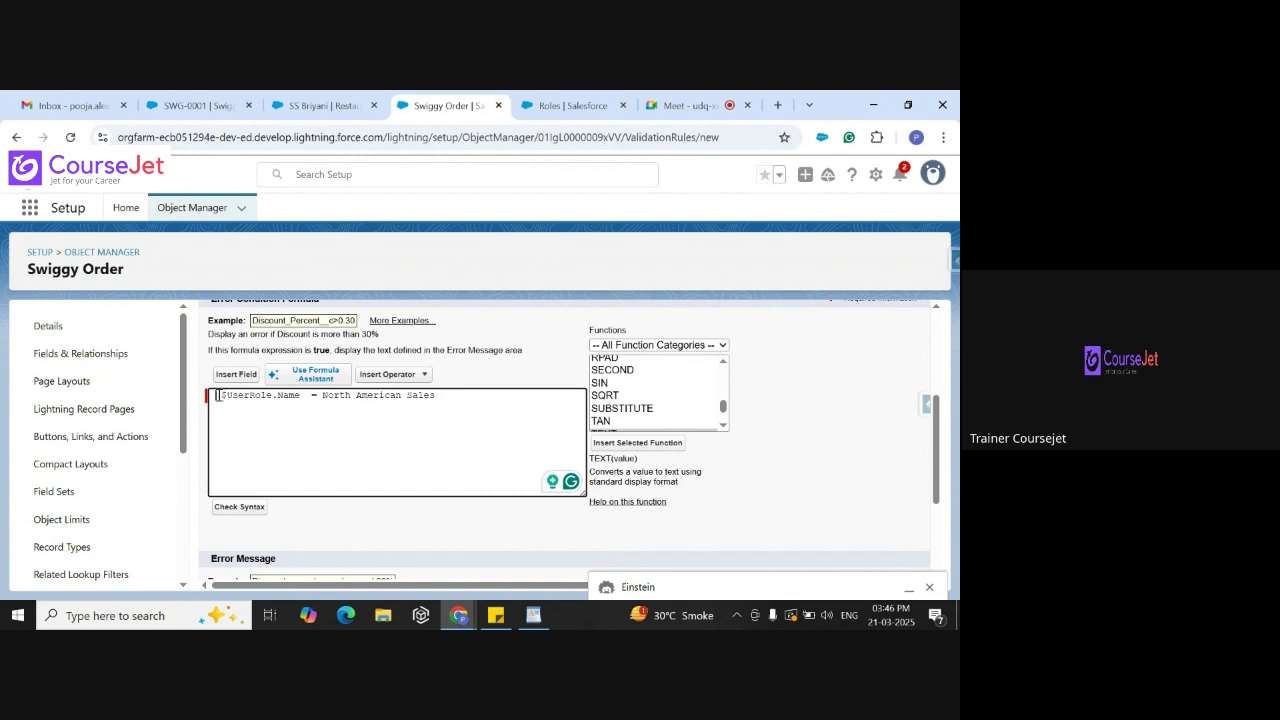
pyautogui.click(323, 396)
pyautogui.write("'")
pyautogui.click(440, 397)
pyautogui.write("'")
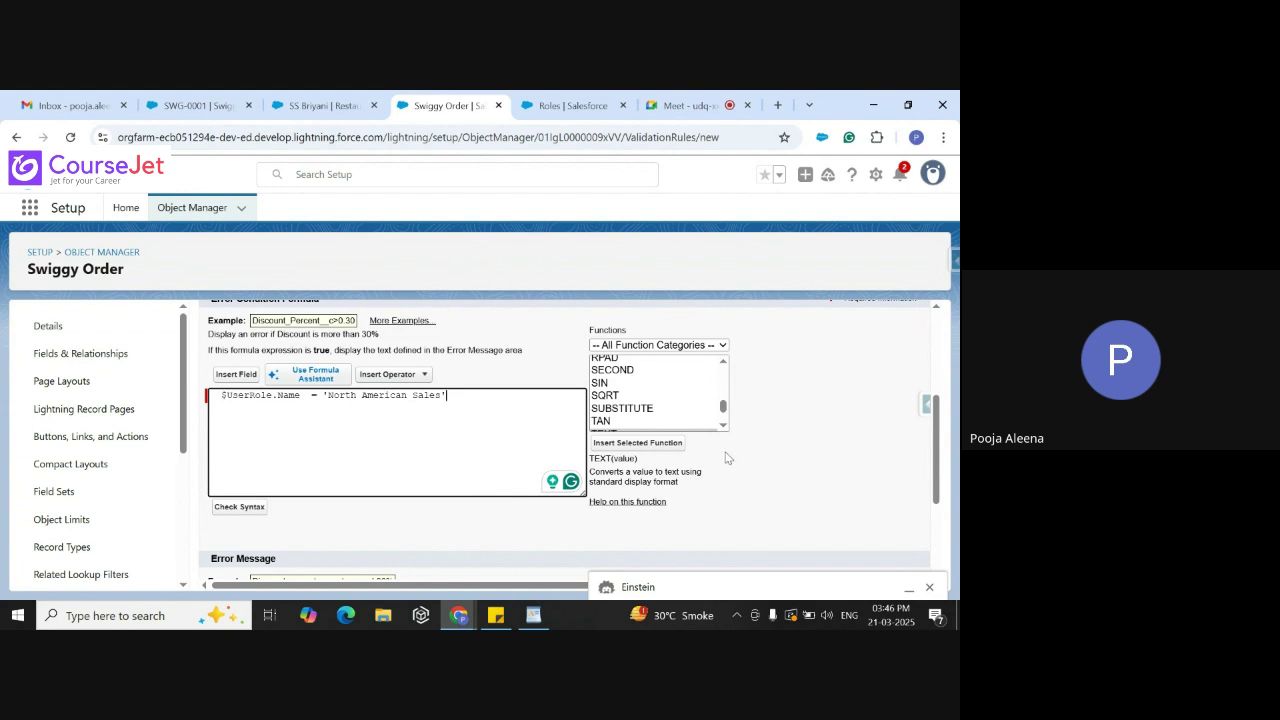
# Look back through the functions list from RPAD up to NOT, and return to the end of the formula
pyautogui.click(724, 364)
pyautogui.click(724, 364)
pyautogui.click(724, 364)
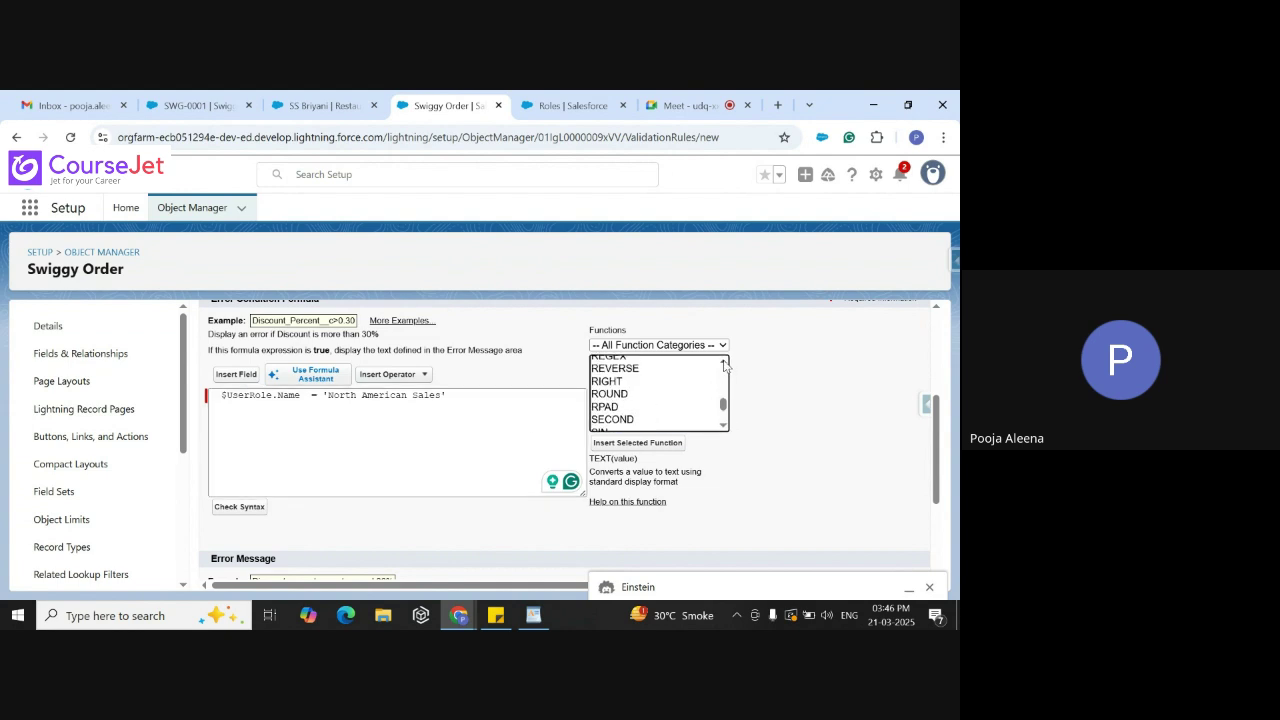
pyautogui.click(724, 364)
pyautogui.click(724, 364)
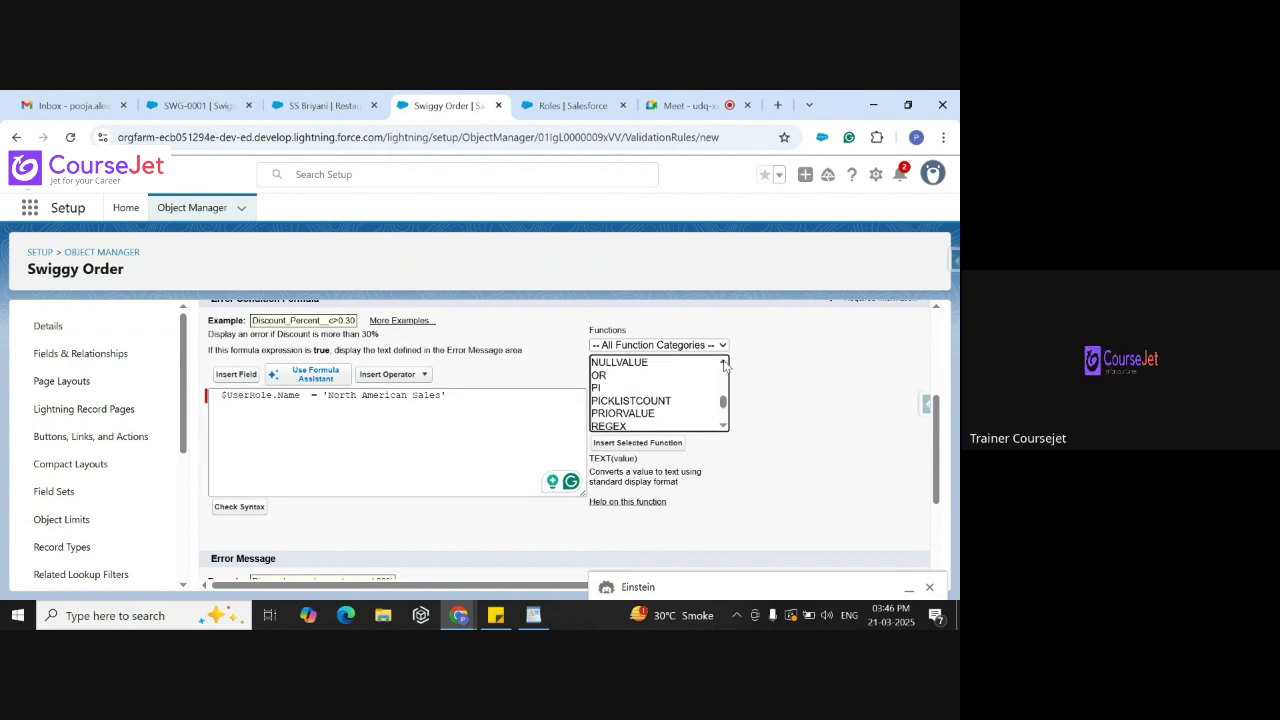
pyautogui.click(724, 364)
pyautogui.click(724, 364)
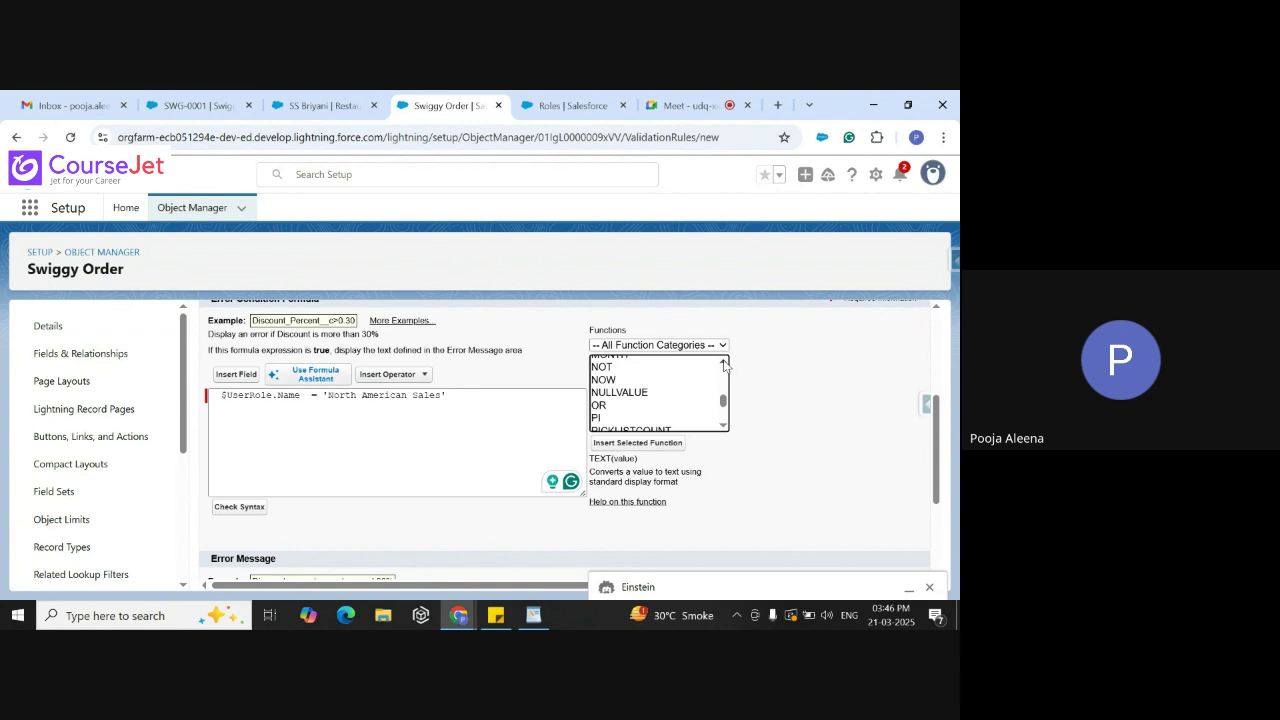
pyautogui.click(478, 396)
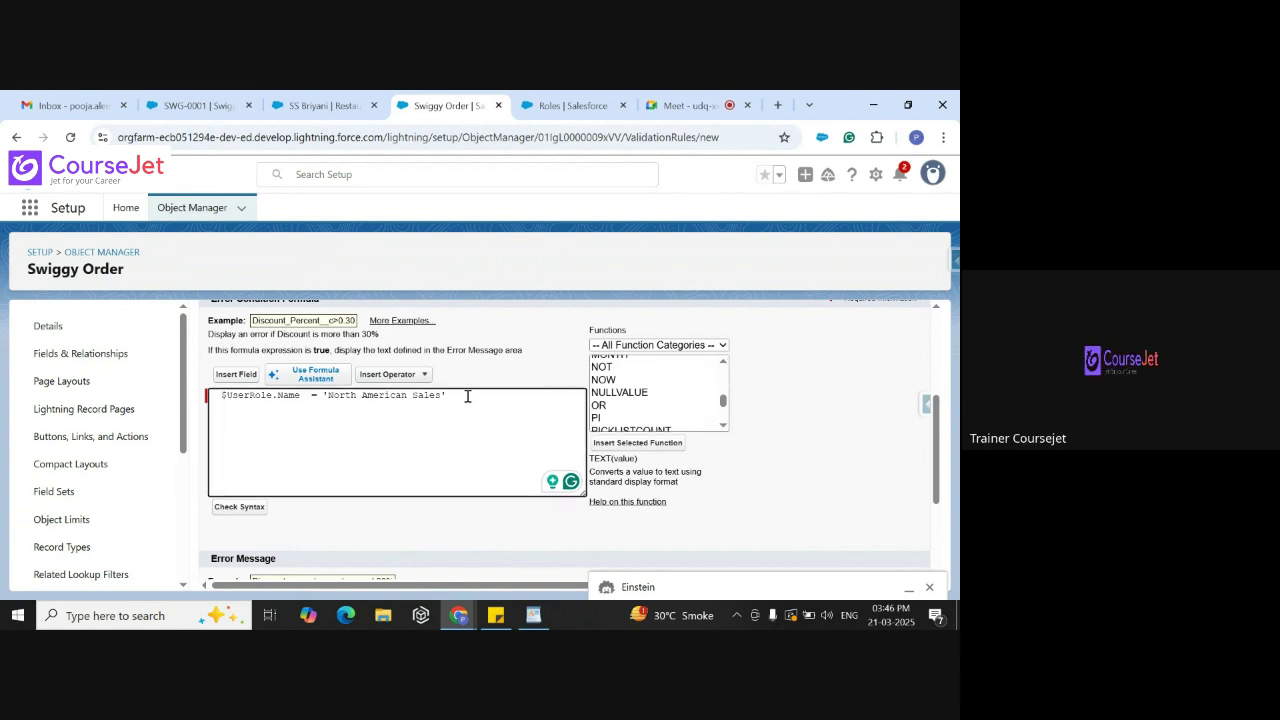
# Review the operators available for extending the error condition formula and the functions listed around MINUTE
pyautogui.click(402, 374)
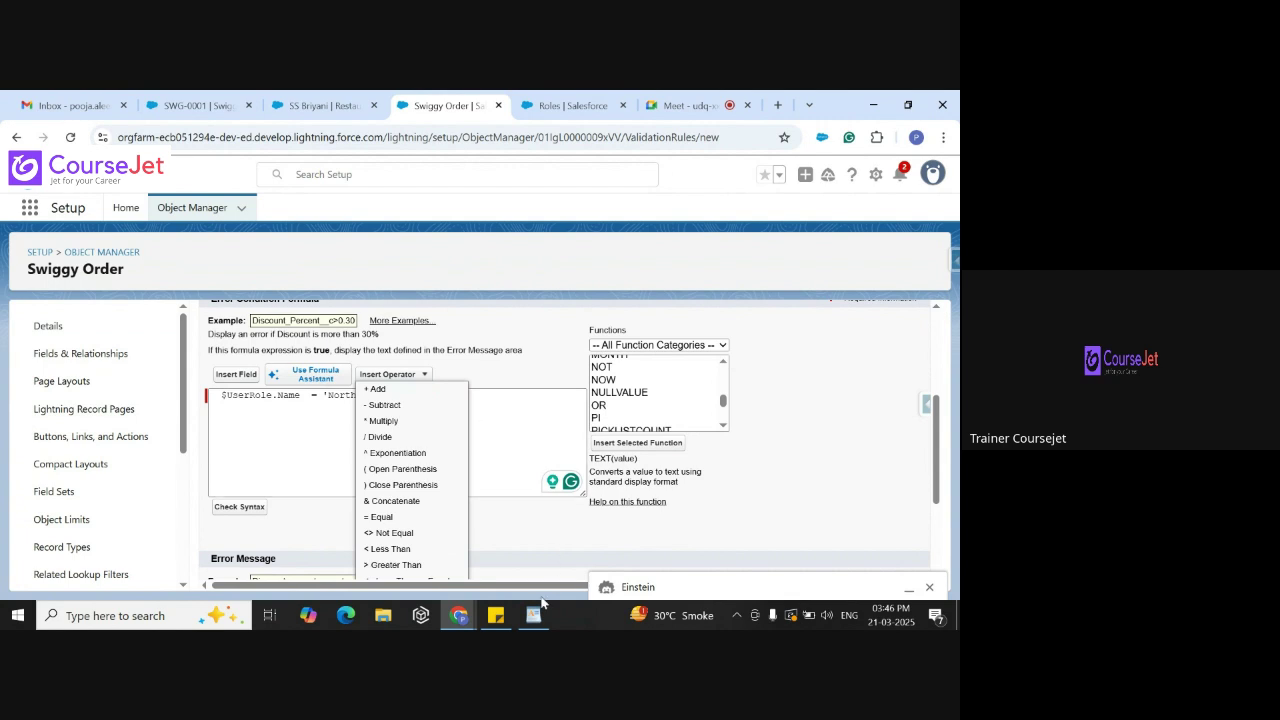
pyautogui.moveTo(538, 618)
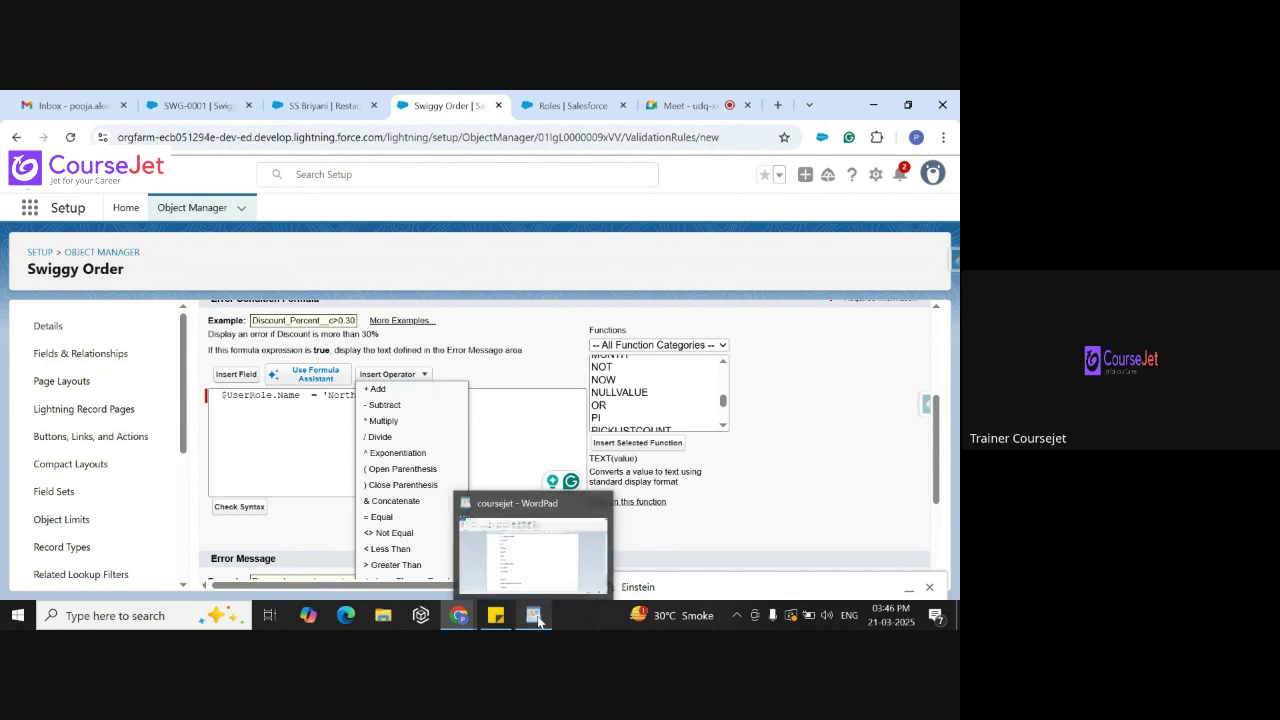
pyautogui.click(261, 466)
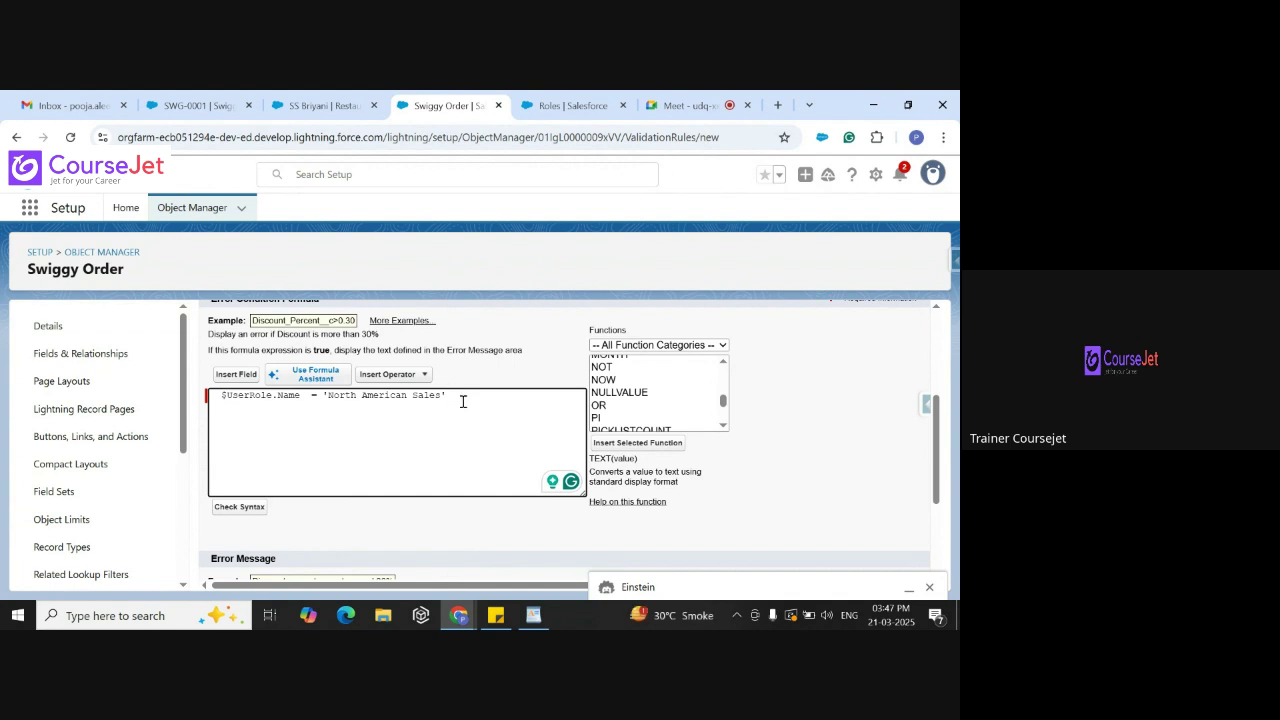
pyautogui.click(392, 374)
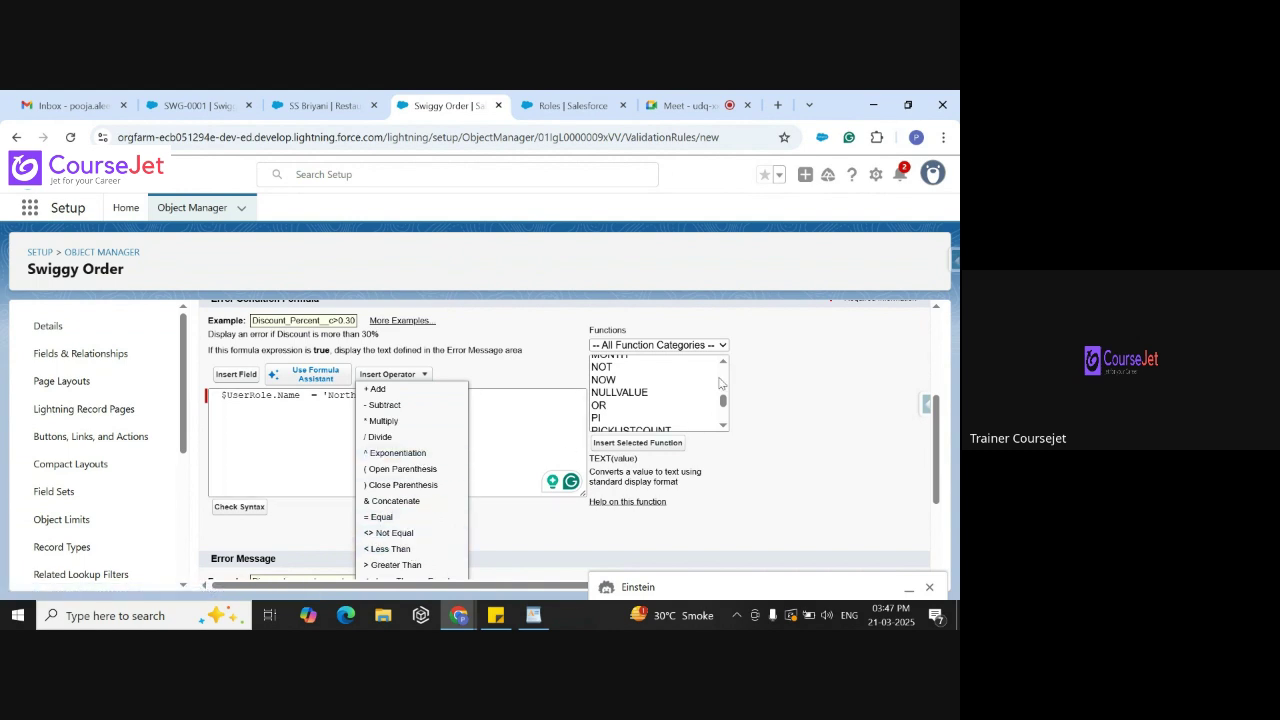
pyautogui.scroll(2, 712, 390)
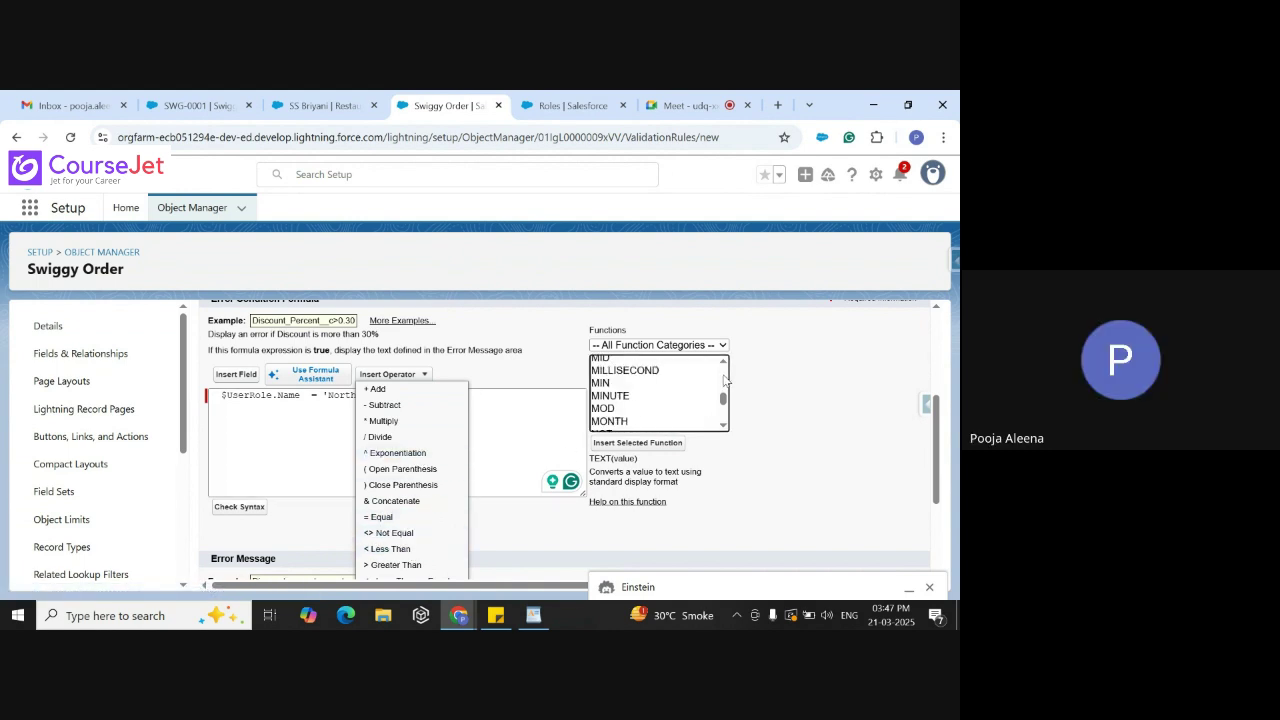
pyautogui.click(528, 422)
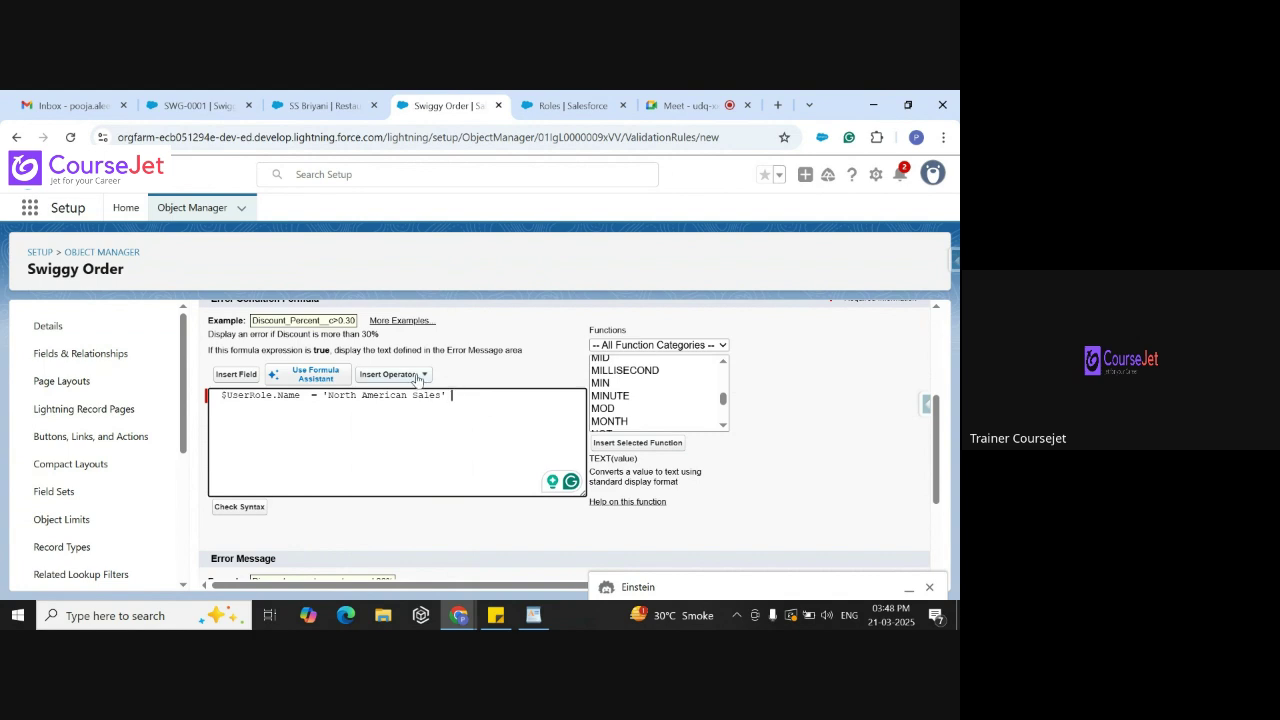
pyautogui.click(418, 376)
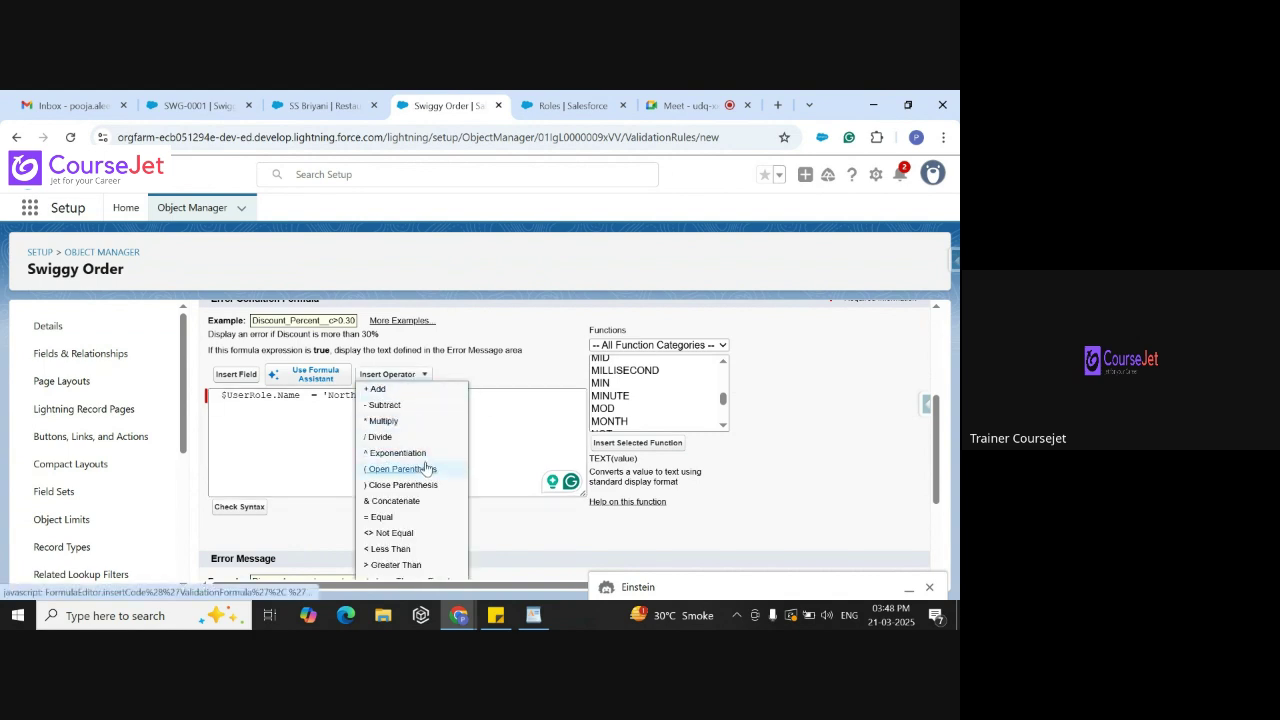
pyautogui.click(494, 478)
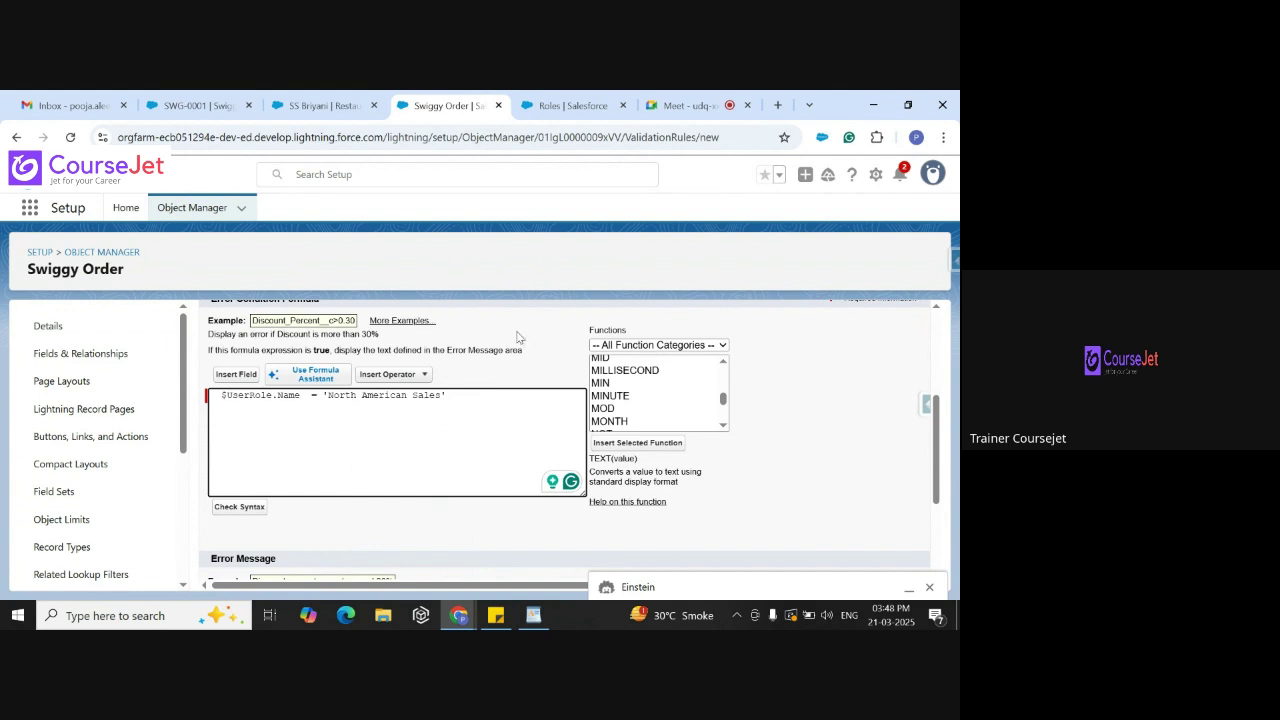
# Check the SS Briyani restaurant and SWG-0001 order records, reload the order, and return to the validation rule
pyautogui.click(330, 108)
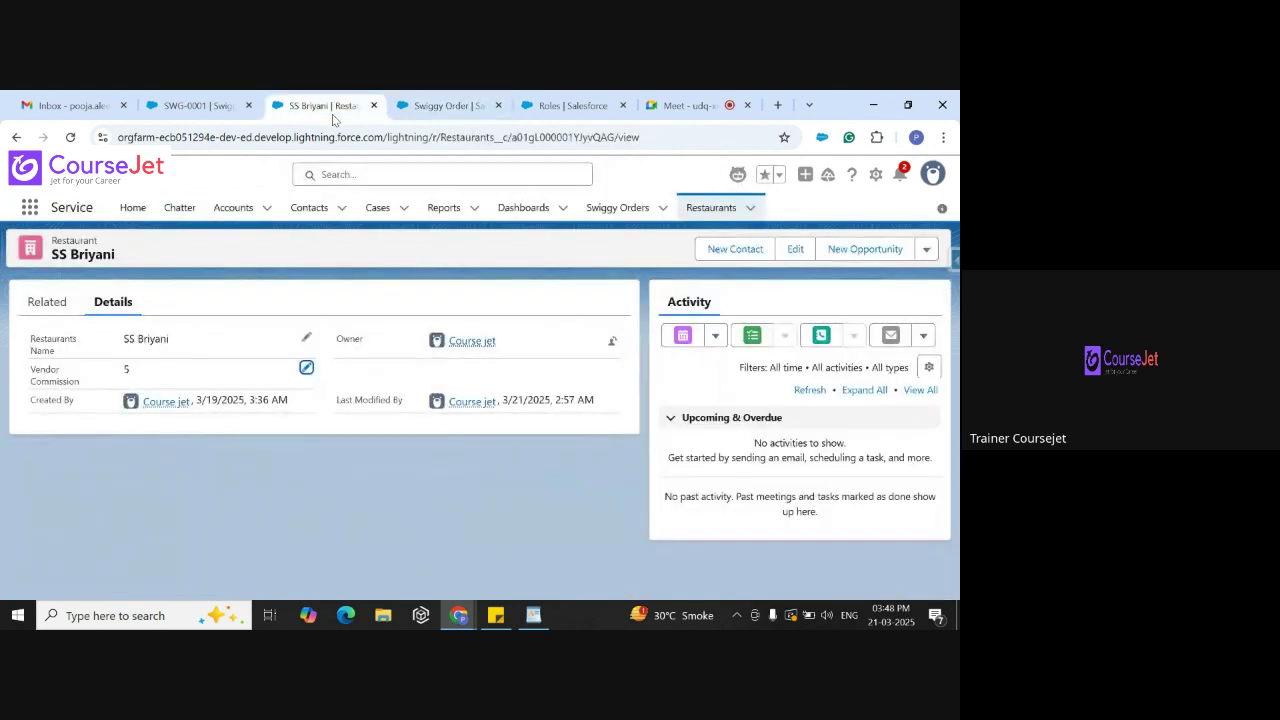
pyautogui.click(188, 104)
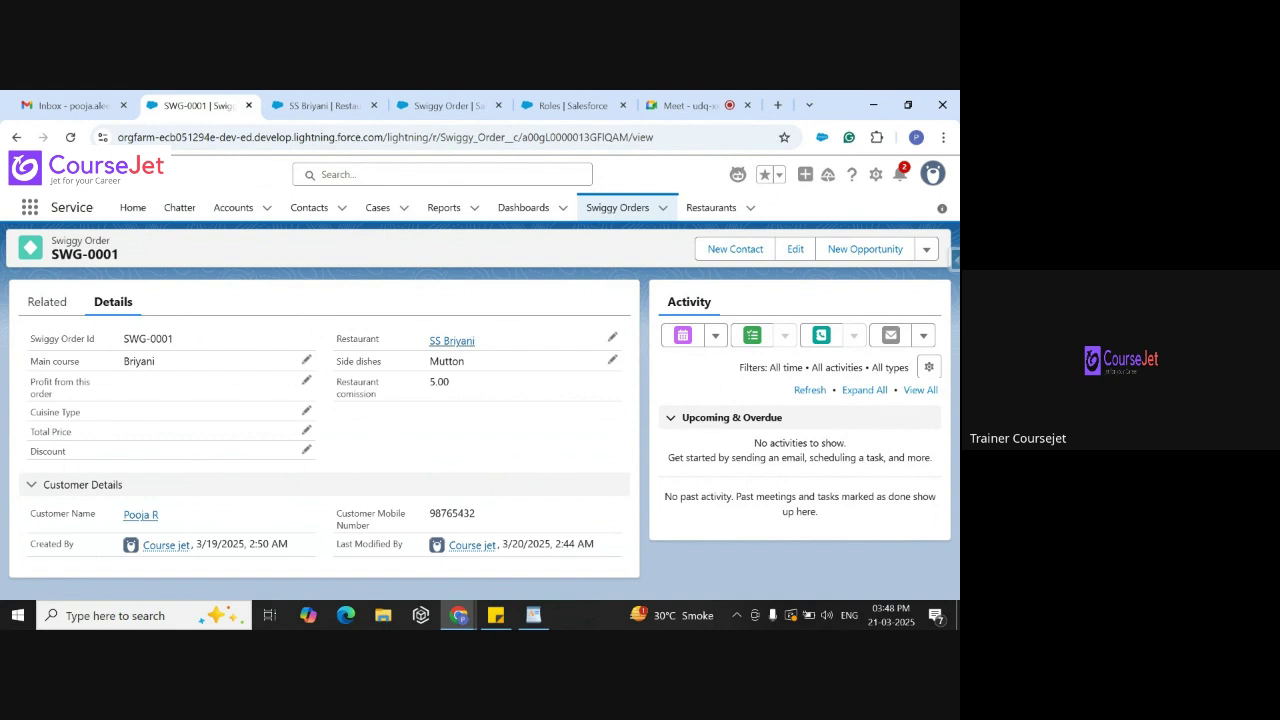
pyautogui.press('F5')
pyautogui.click(70, 137)
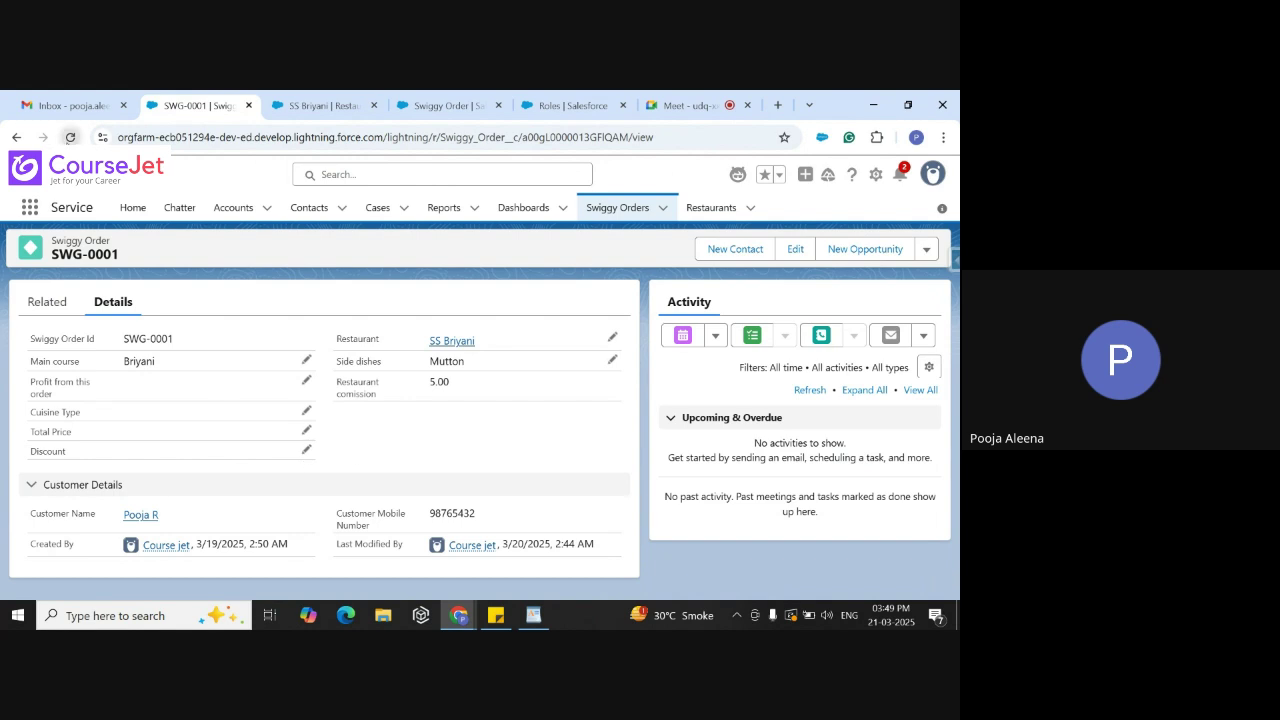
pyautogui.click(69, 137)
pyautogui.click(432, 112)
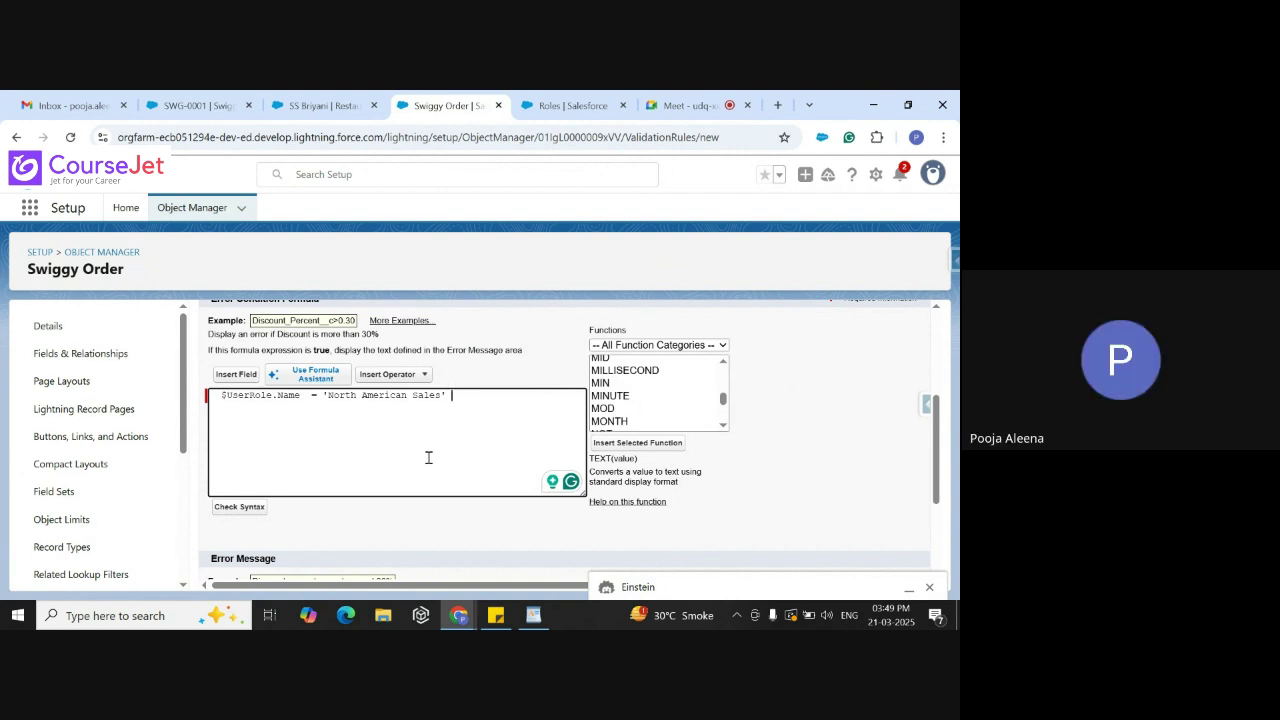
# Start a total price condition with "TP" after "example:" in the coursejet WordPad notes, and go back to the browser
pyautogui.click(533, 615)
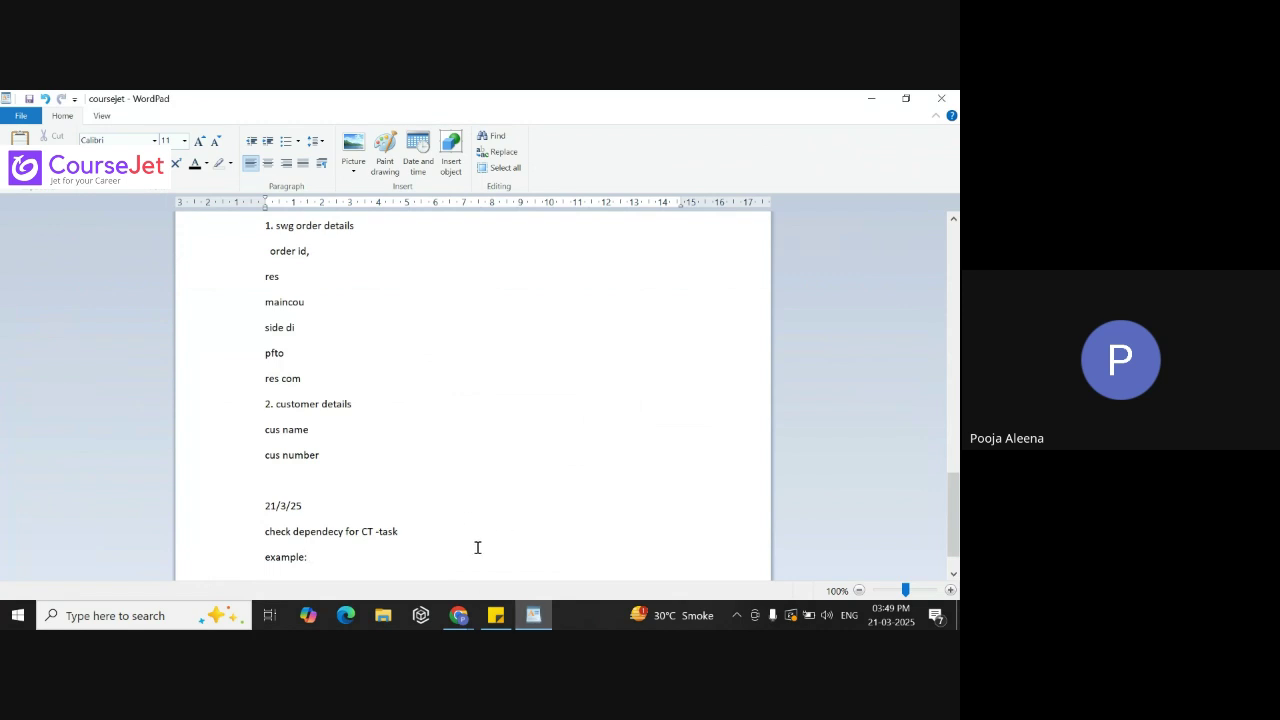
pyautogui.write('TP')
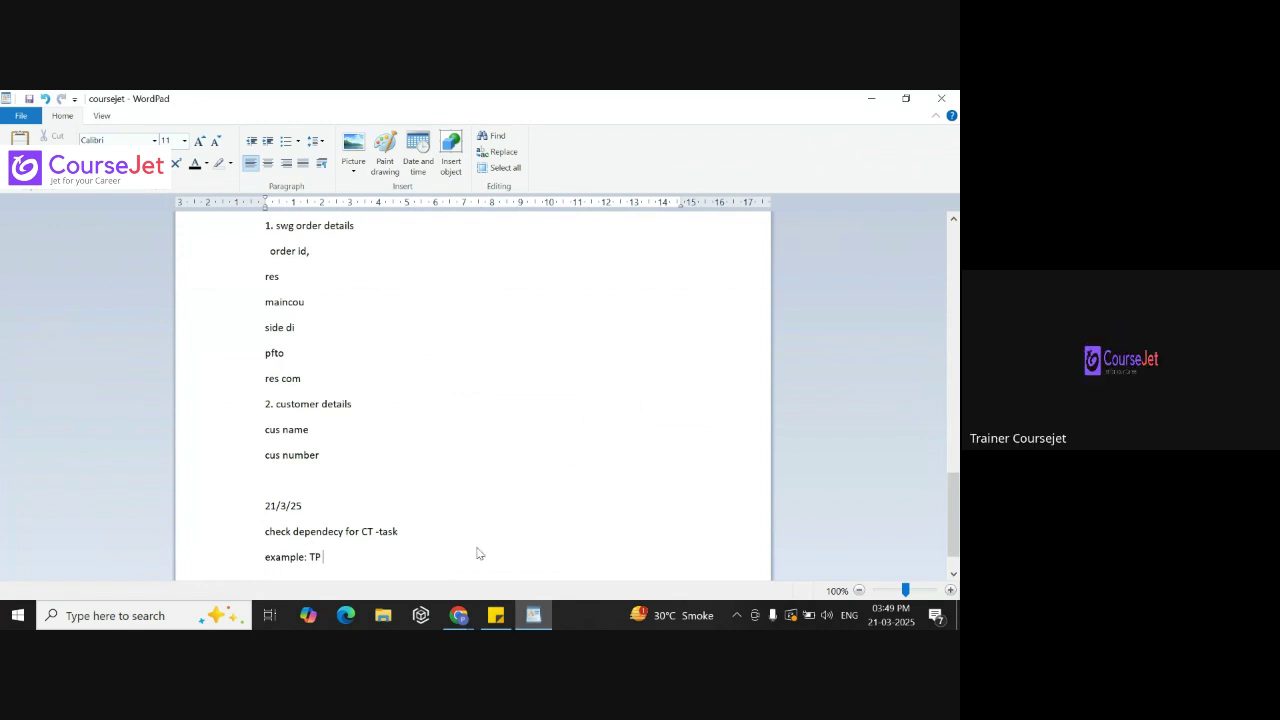
pyautogui.write(' <')
pyautogui.hotkey('alt', 'Tab')
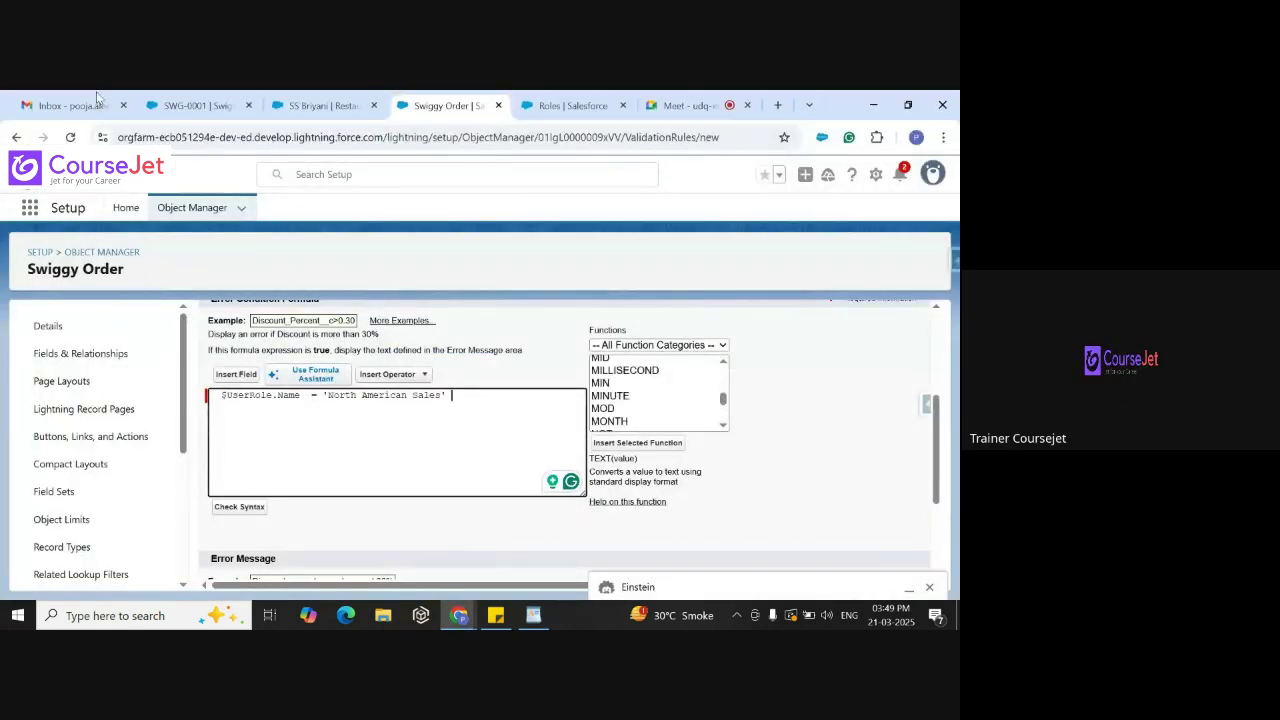
# Switch to the Google Meet call and mute and unmute the microphone twice
pyautogui.click(80, 100)
pyautogui.click(695, 104)
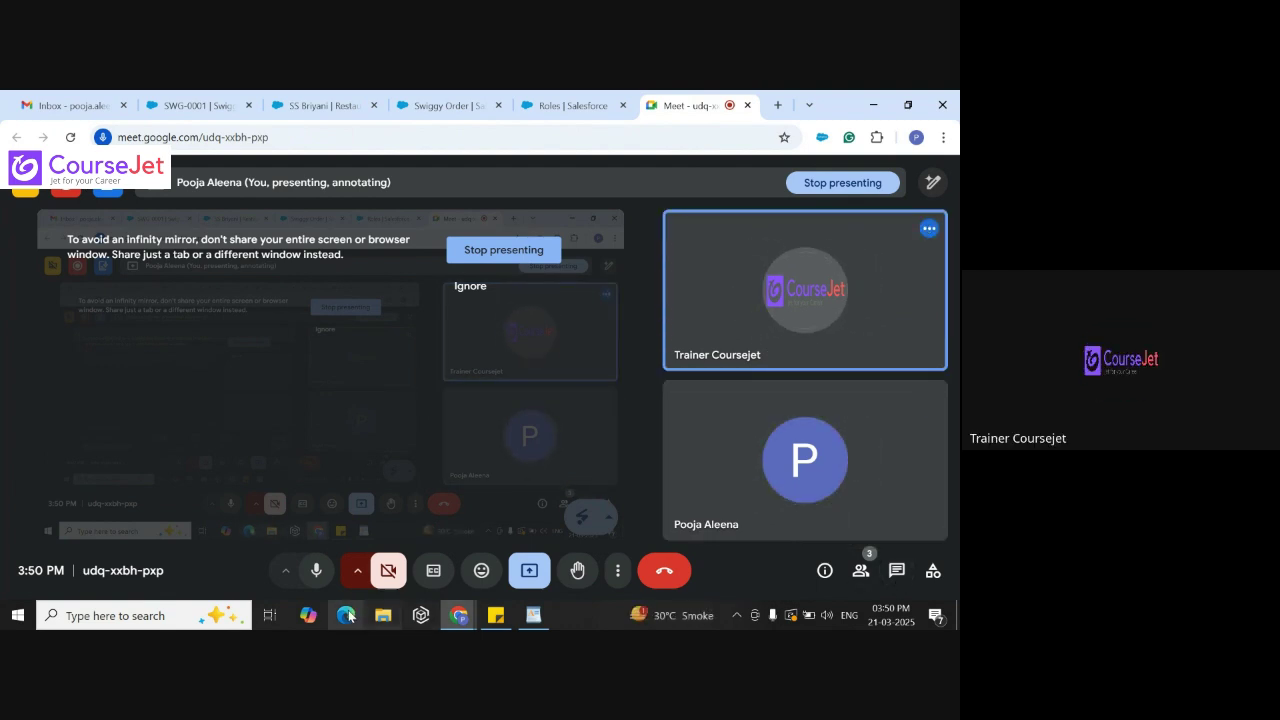
pyautogui.click(316, 572)
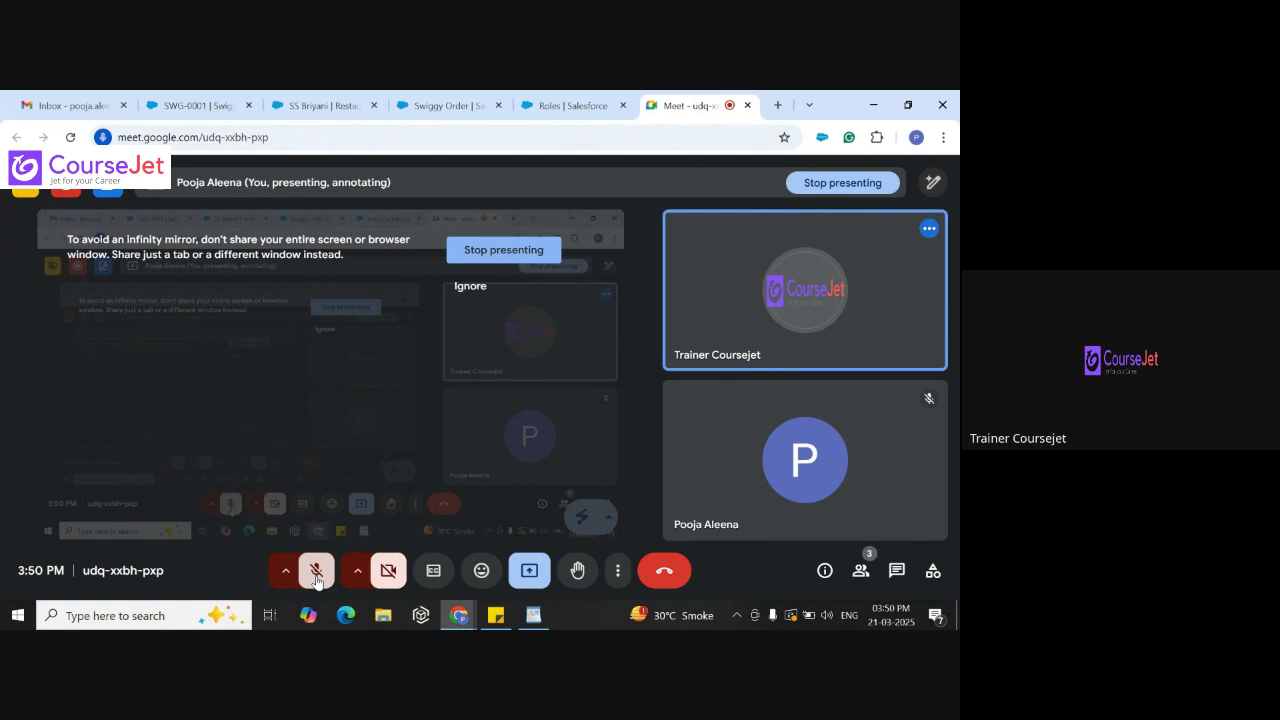
pyautogui.click(316, 578)
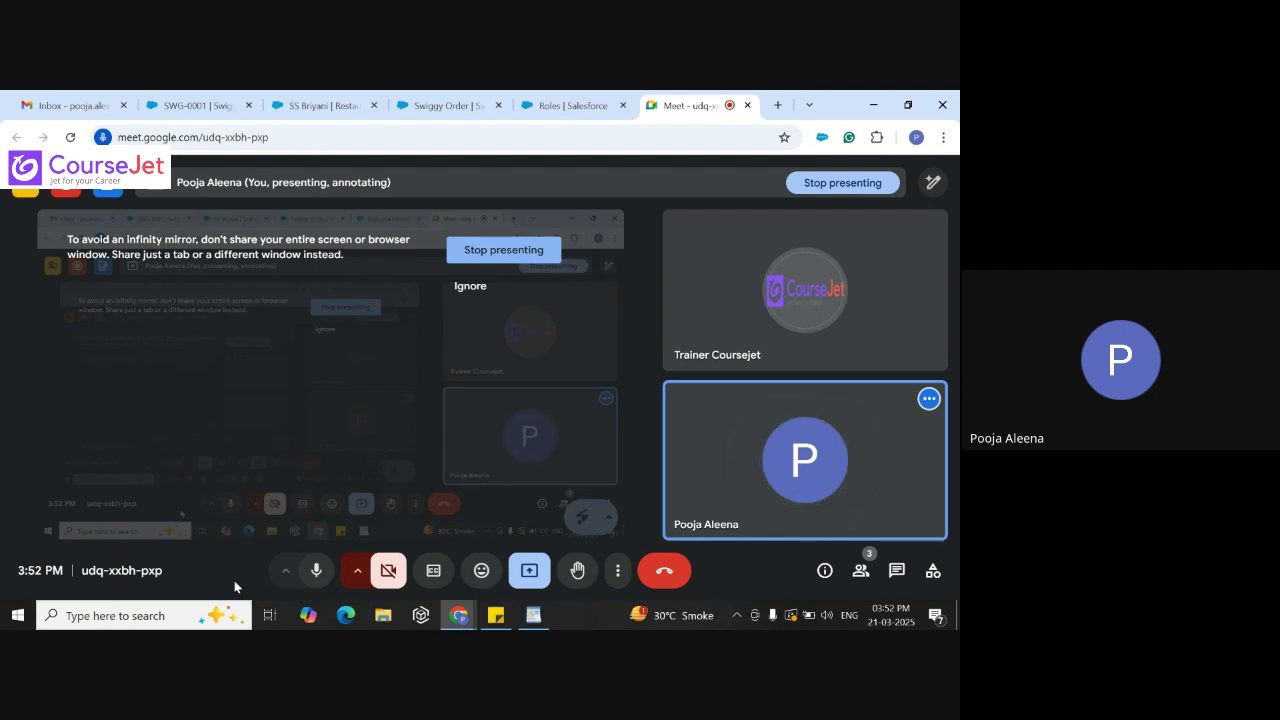
pyautogui.click(315, 572)
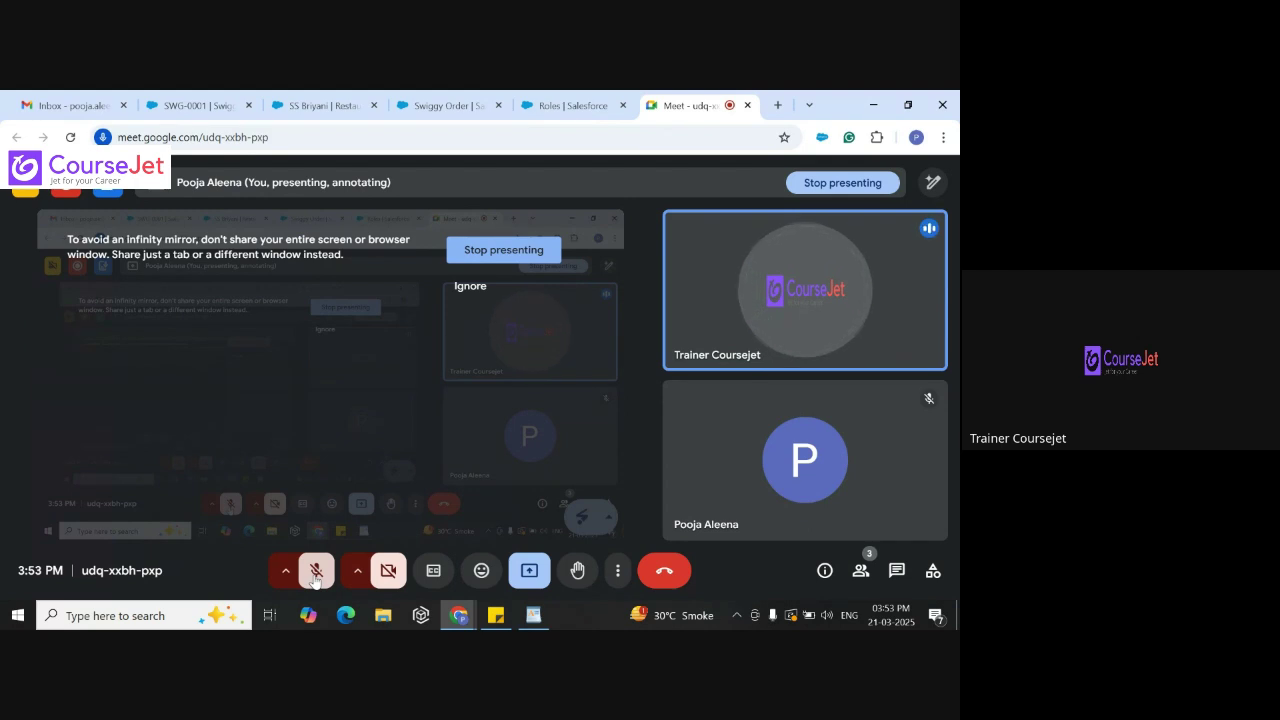
pyautogui.click(315, 574)
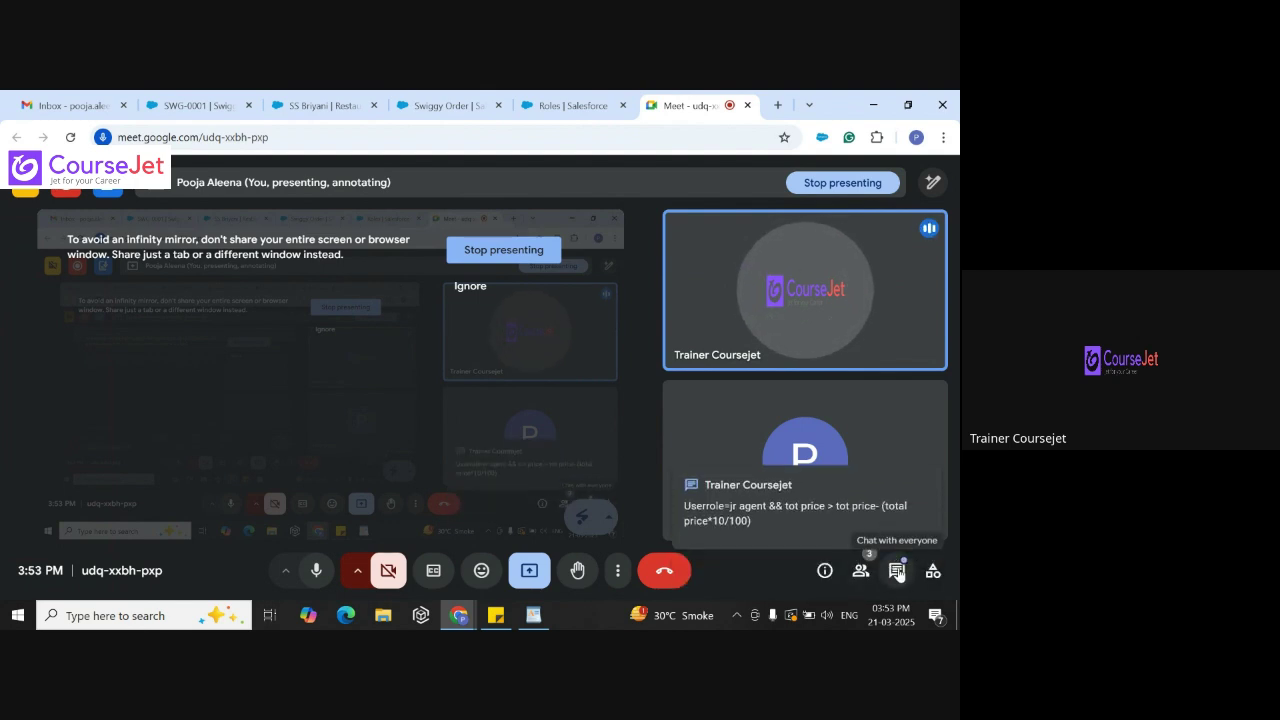
# Open the in-call messages and copy the trainer's Userrole condition together with the Tot price 100 and Discount 20 example
pyautogui.click(897, 570)
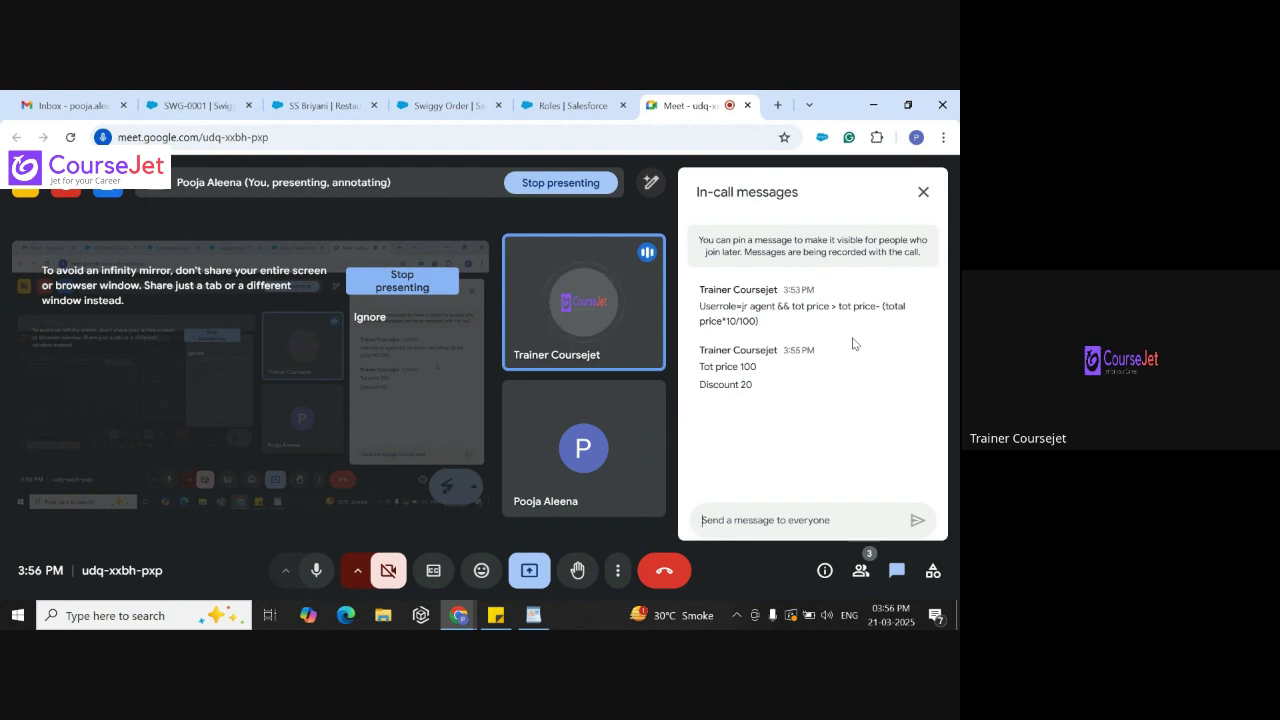
pyautogui.moveTo(704, 306); pyautogui.dragTo(772, 396)
pyautogui.hotkey('ctrl', 'c')
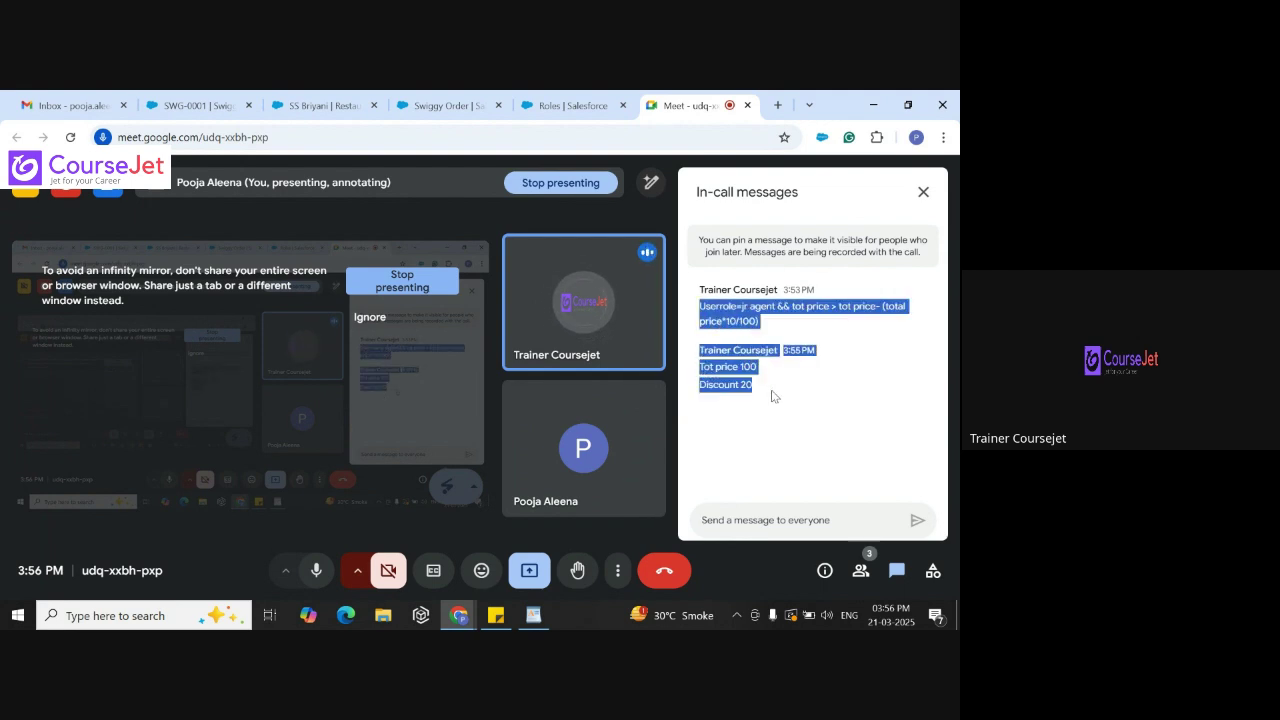
# Replace "TP" after "example:" in the coursejet WordPad notes with the copied chat messages
pyautogui.click(533, 615)
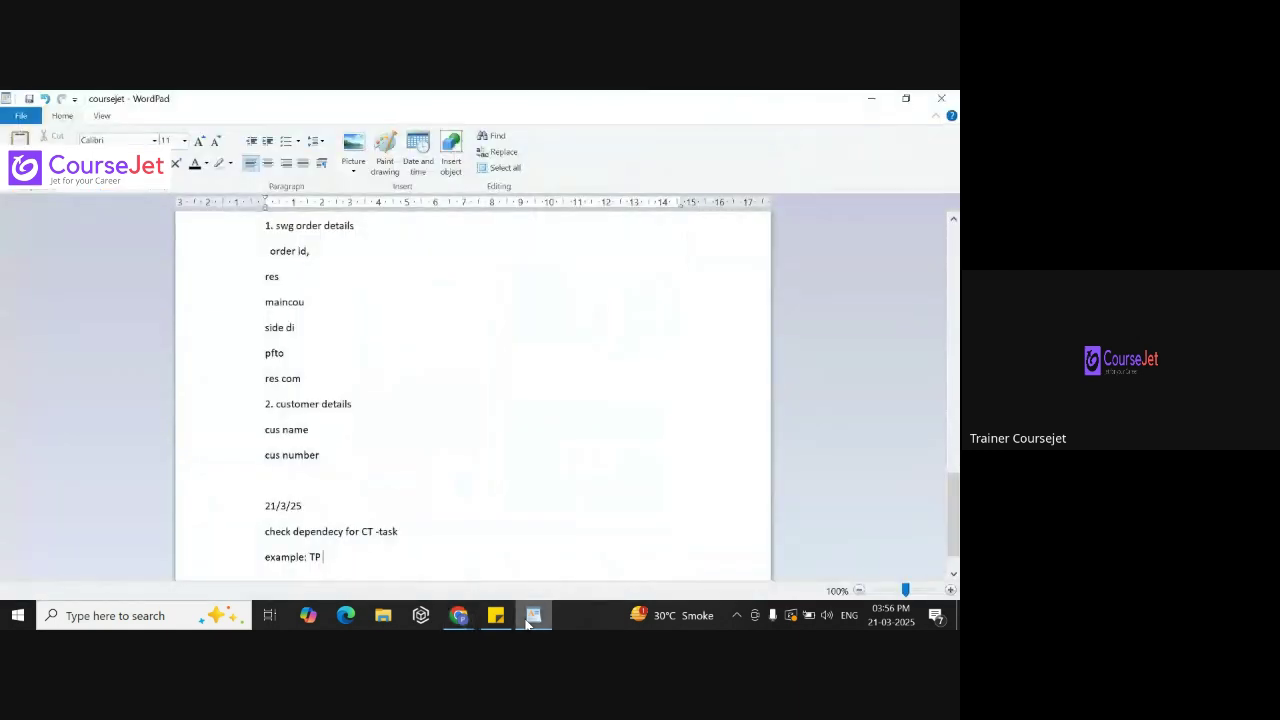
pyautogui.press('Return')
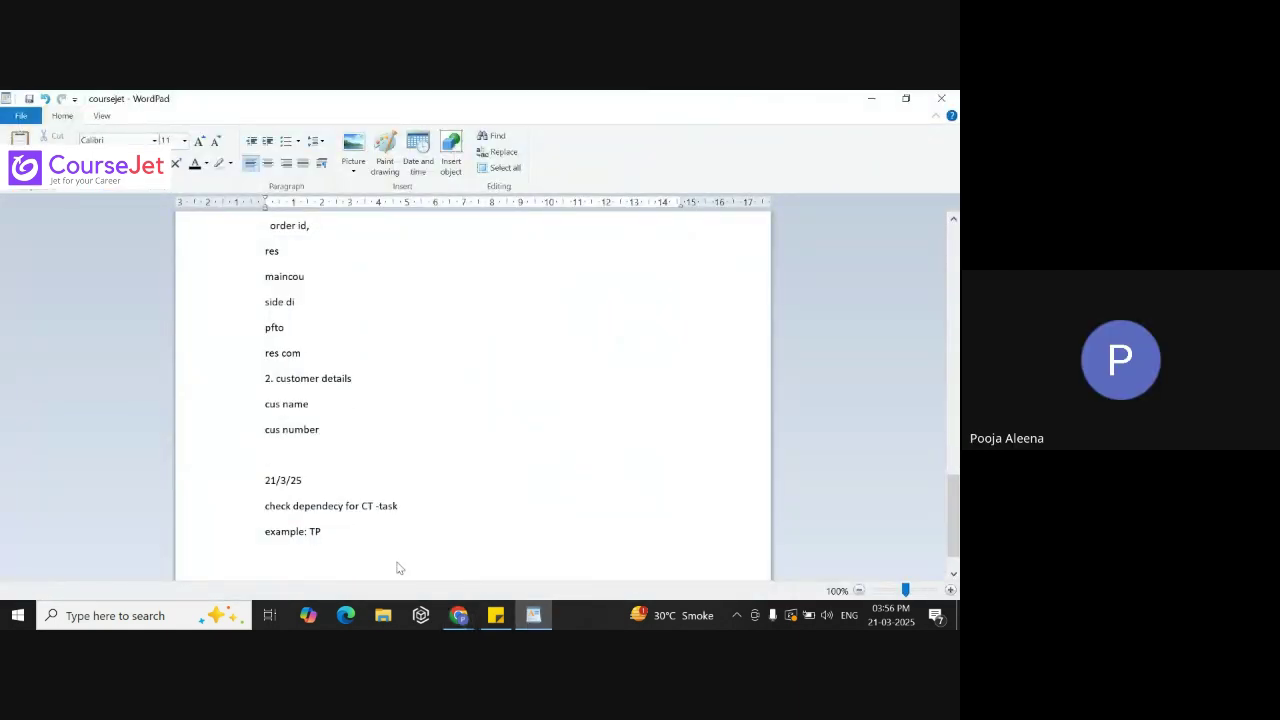
pyautogui.press('BackSpace')
pyautogui.press('BackSpace')
pyautogui.press('BackSpace')
pyautogui.hotkey('ctrl', 'v')
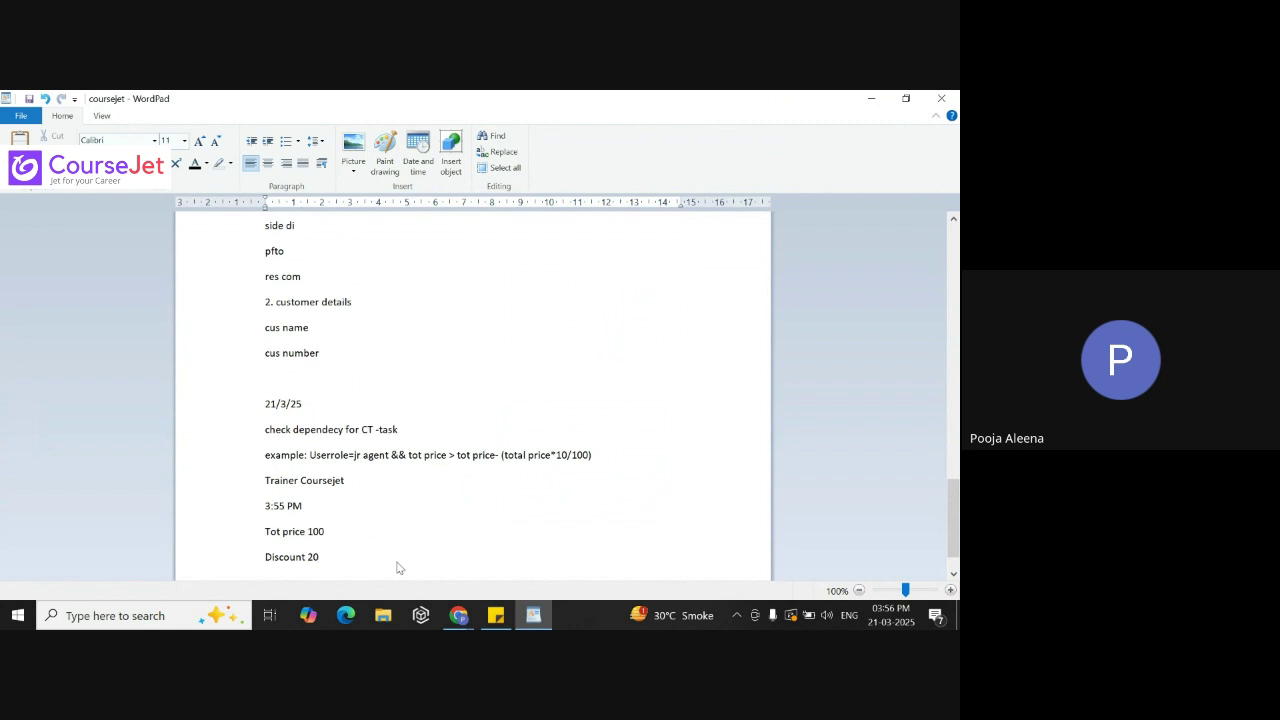
# Recheck the trainer's messages in the Google Meet chat and return to the coursejet WordPad notes
pyautogui.hotkey('alt', 'Tab')
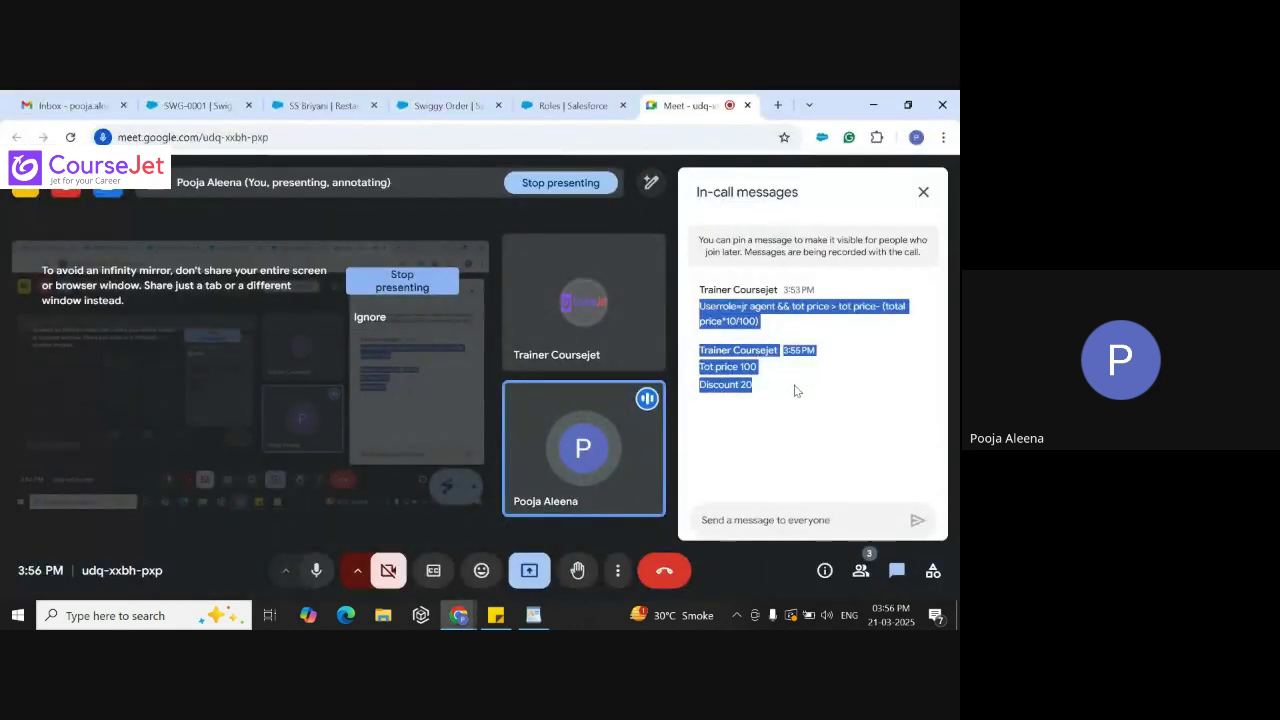
pyautogui.click(736, 320)
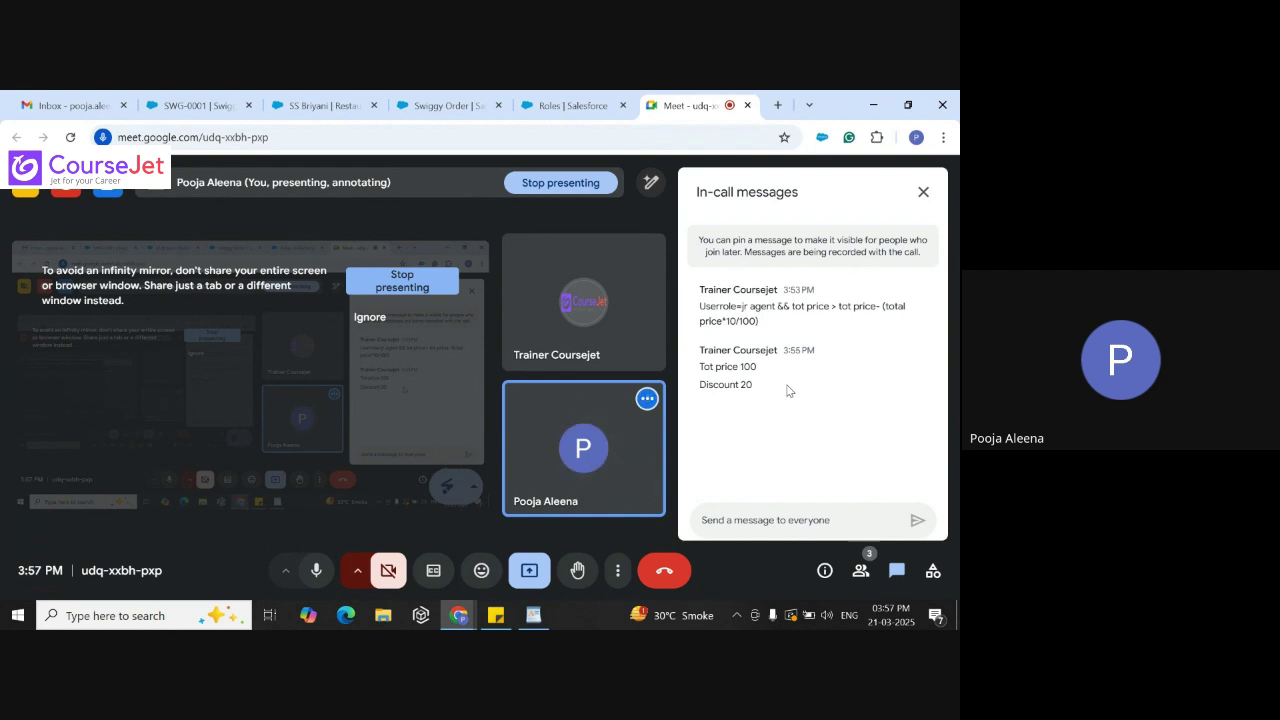
pyautogui.hotkey('alt', 'Tab')
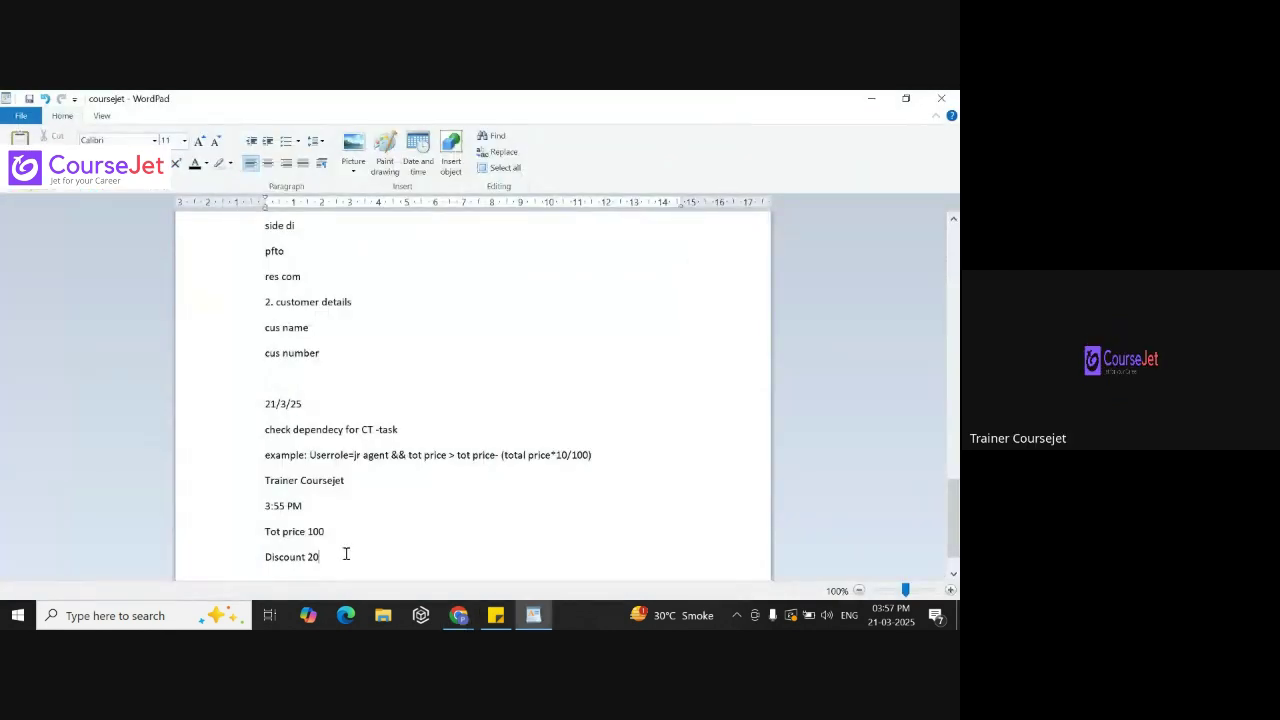
# Add the lines "senior >15" and "juinor <10" below "Discount 20" in the notes
pyautogui.press('Return')
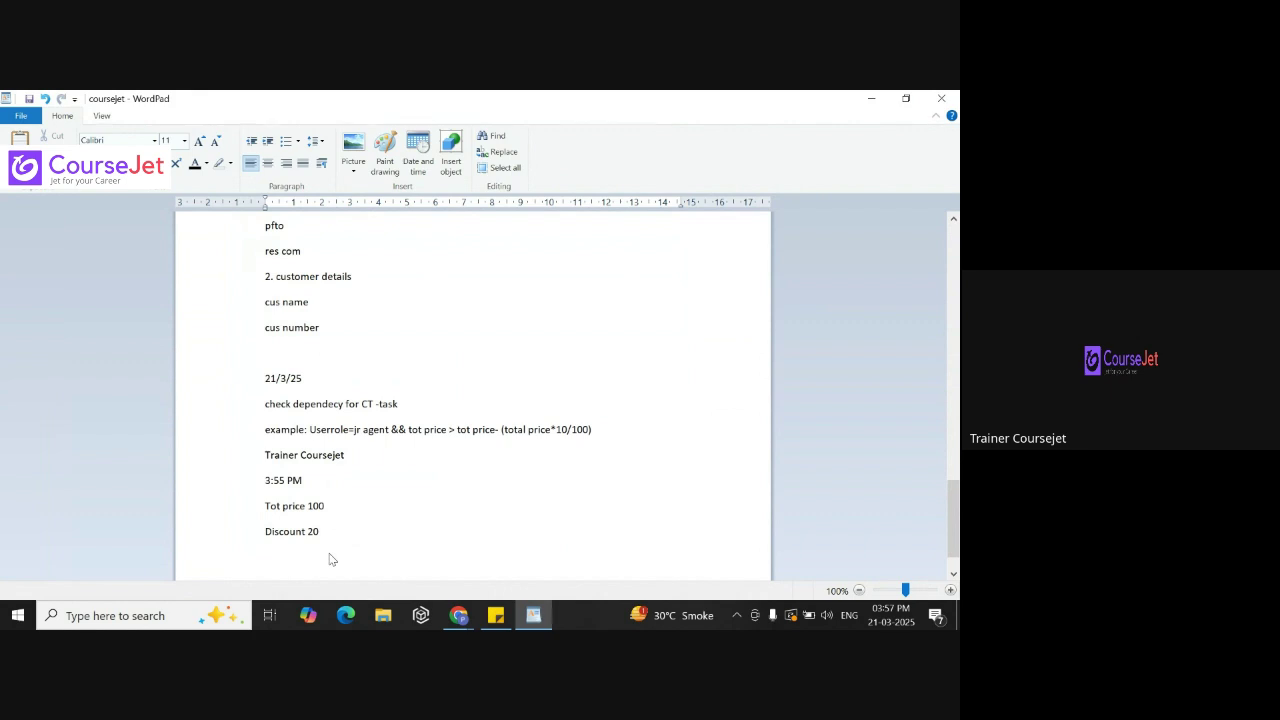
pyautogui.write('senior >15')
pyautogui.press('Return')
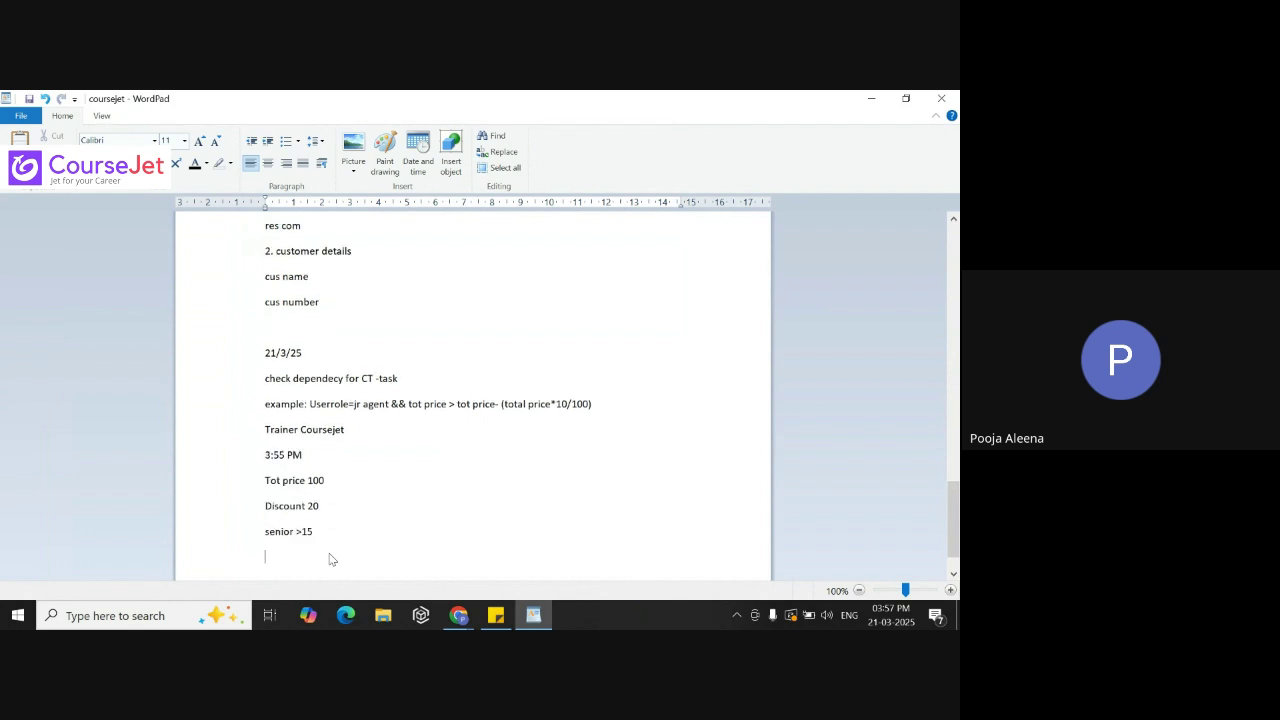
pyautogui.write('juinor')
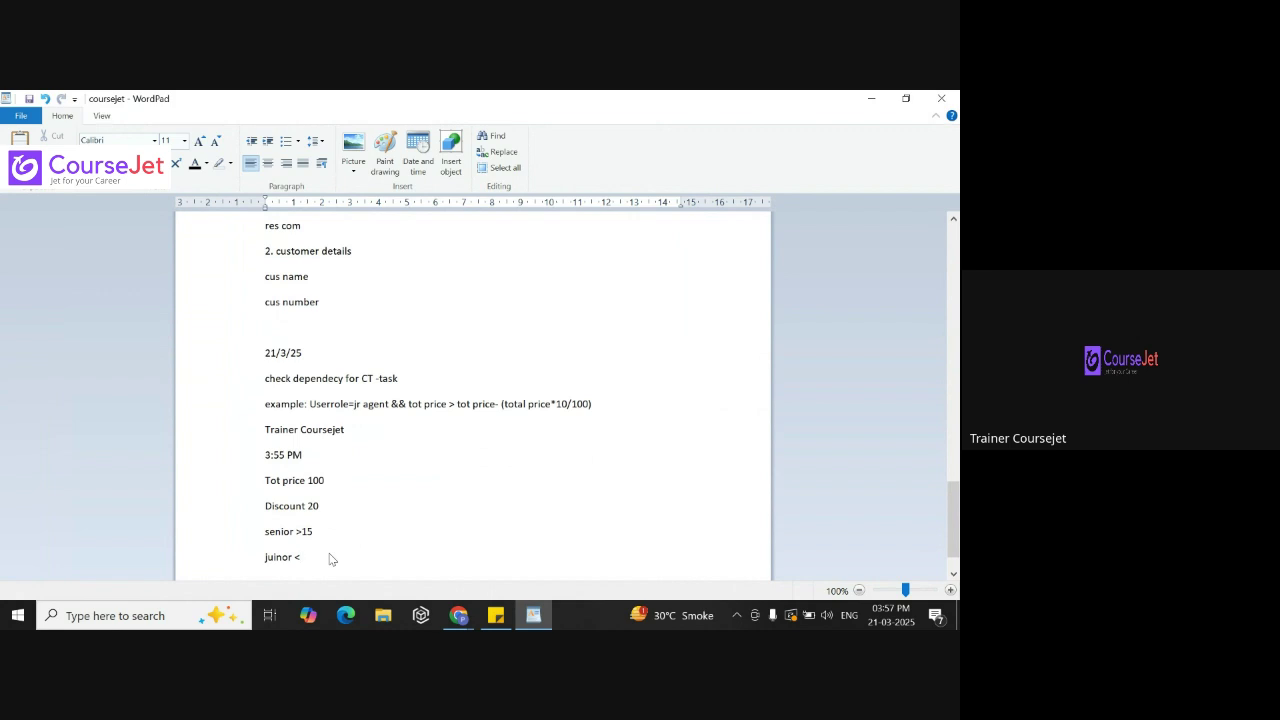
pyautogui.write(' <10')
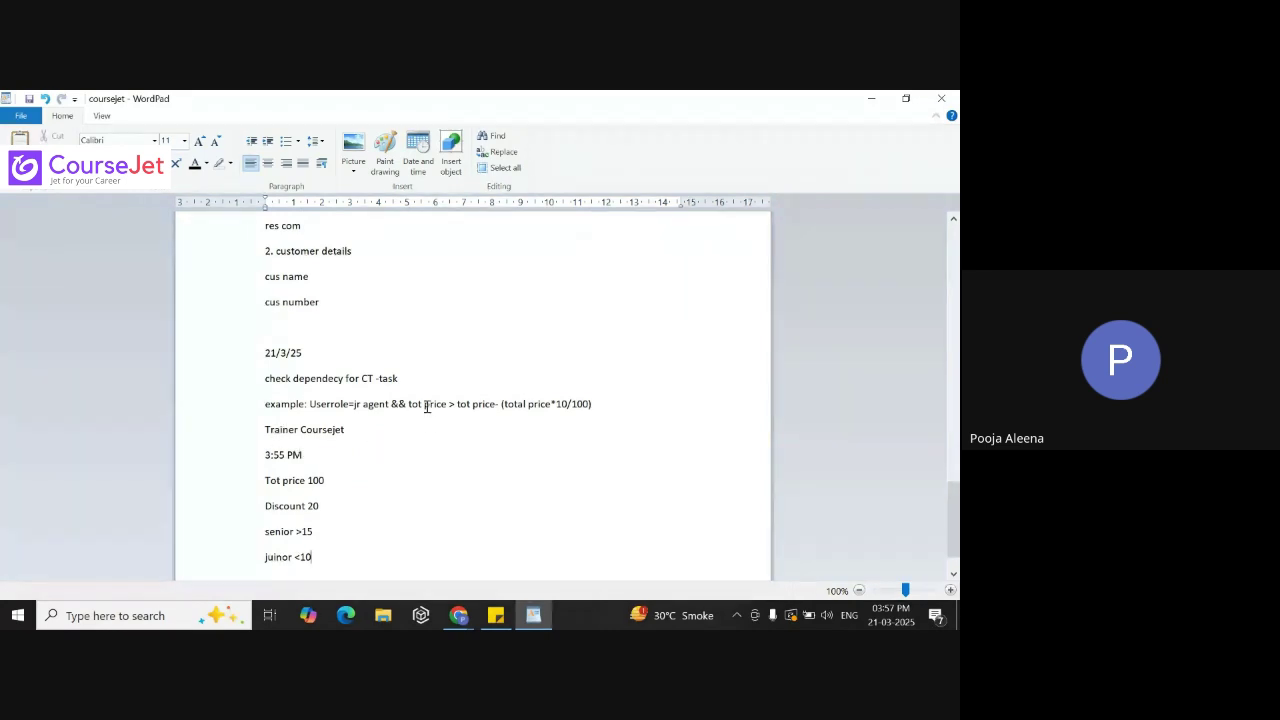
# Switch to the Swiggy Order validation rule in Chrome and append the && And operator after the 'North American Sales' role condition
pyautogui.hotkey('alt', 'Tab')
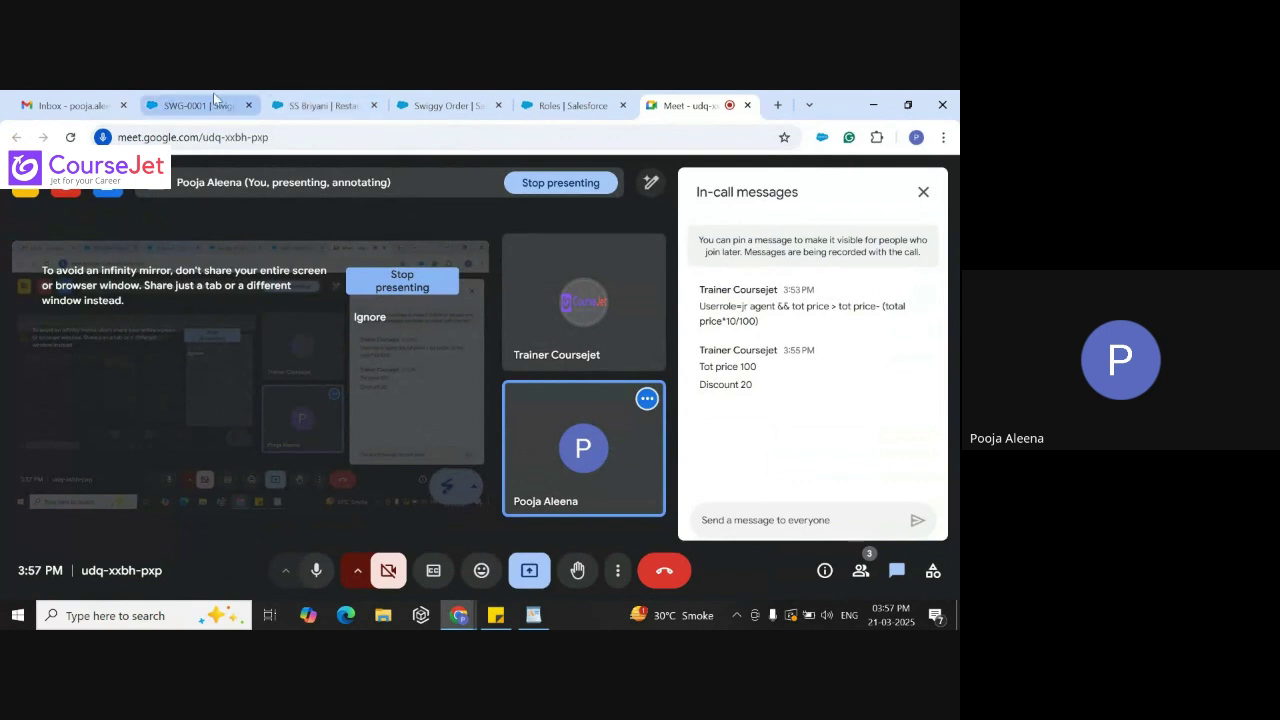
pyautogui.click(573, 105)
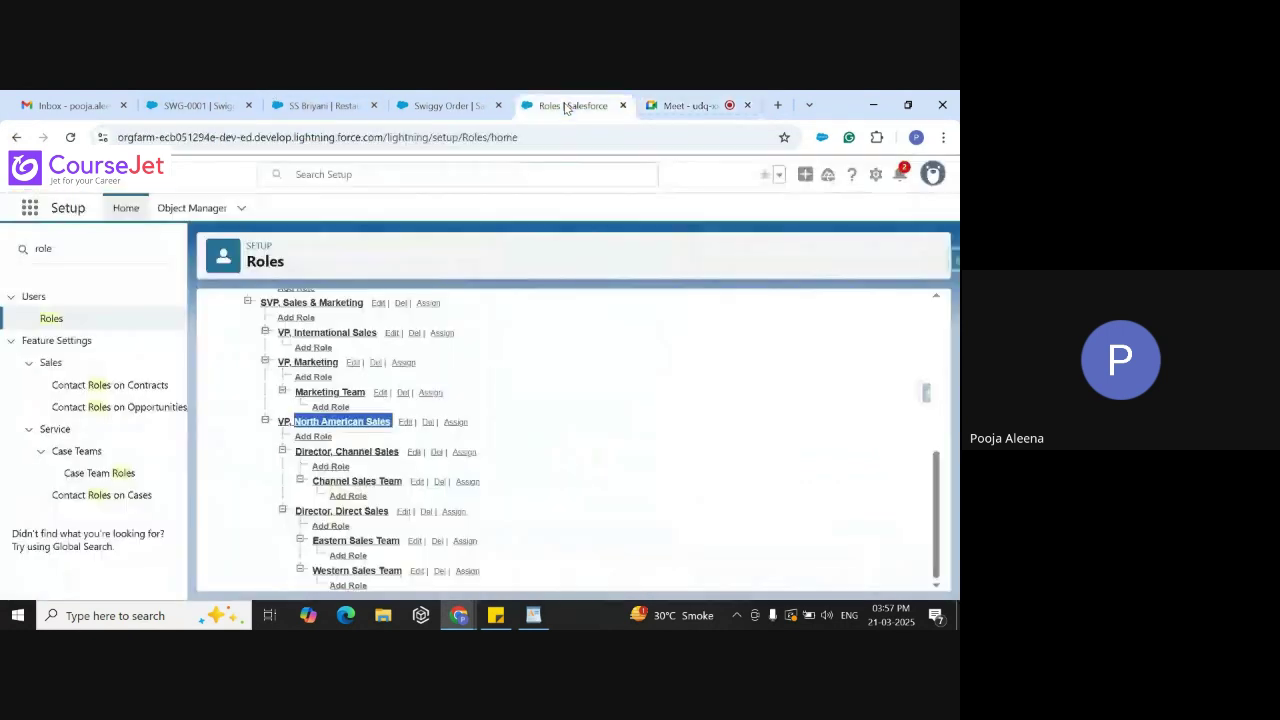
pyautogui.click(441, 104)
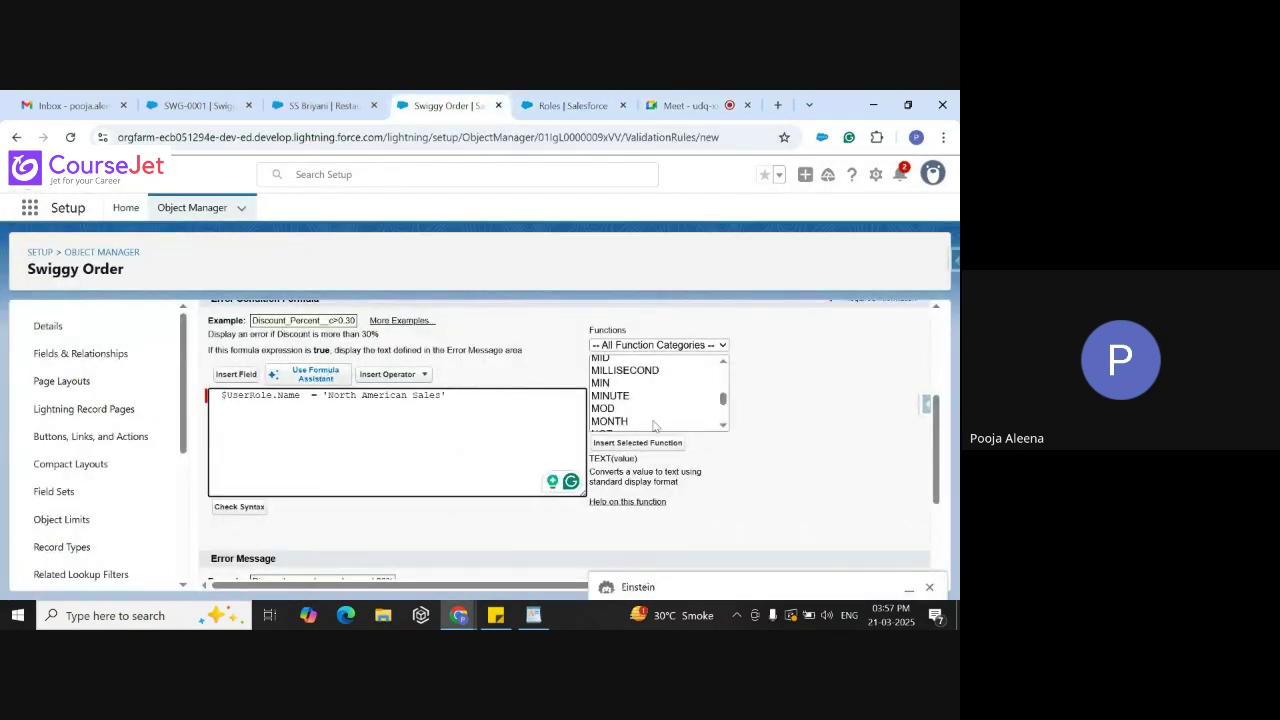
pyautogui.click(416, 378)
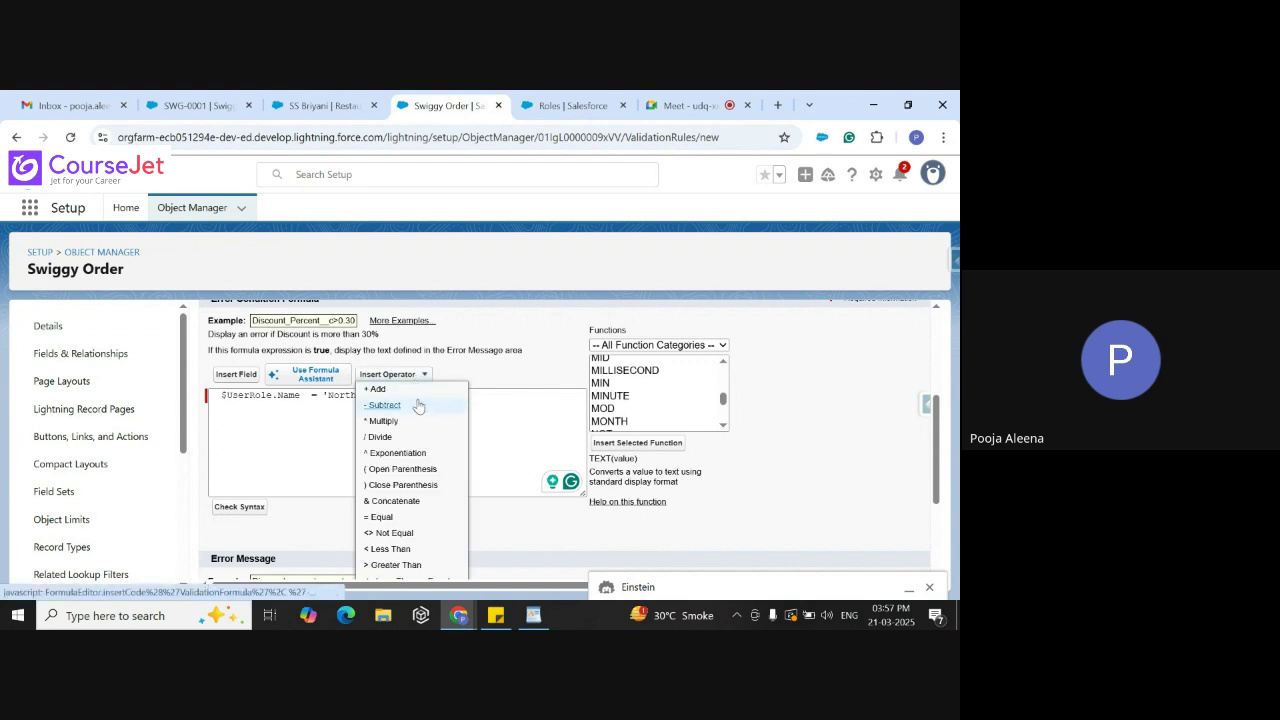
pyautogui.scroll(-2, 418, 405)
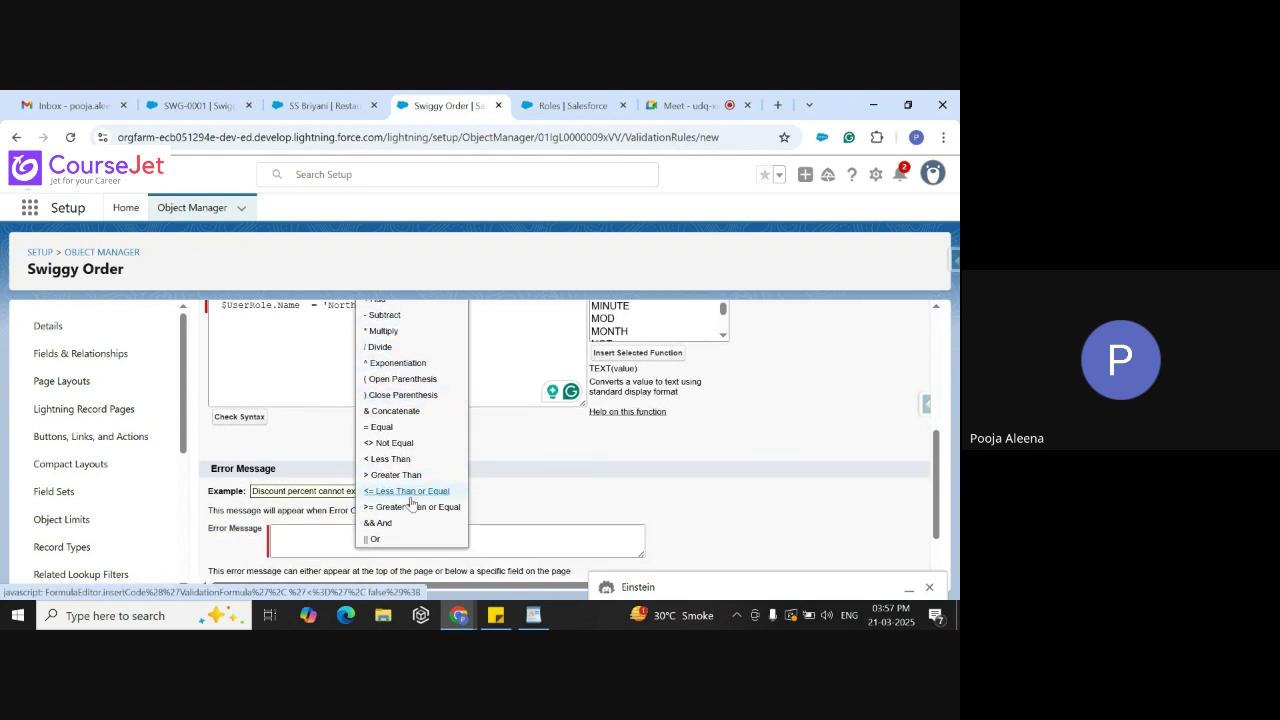
pyautogui.click(385, 523)
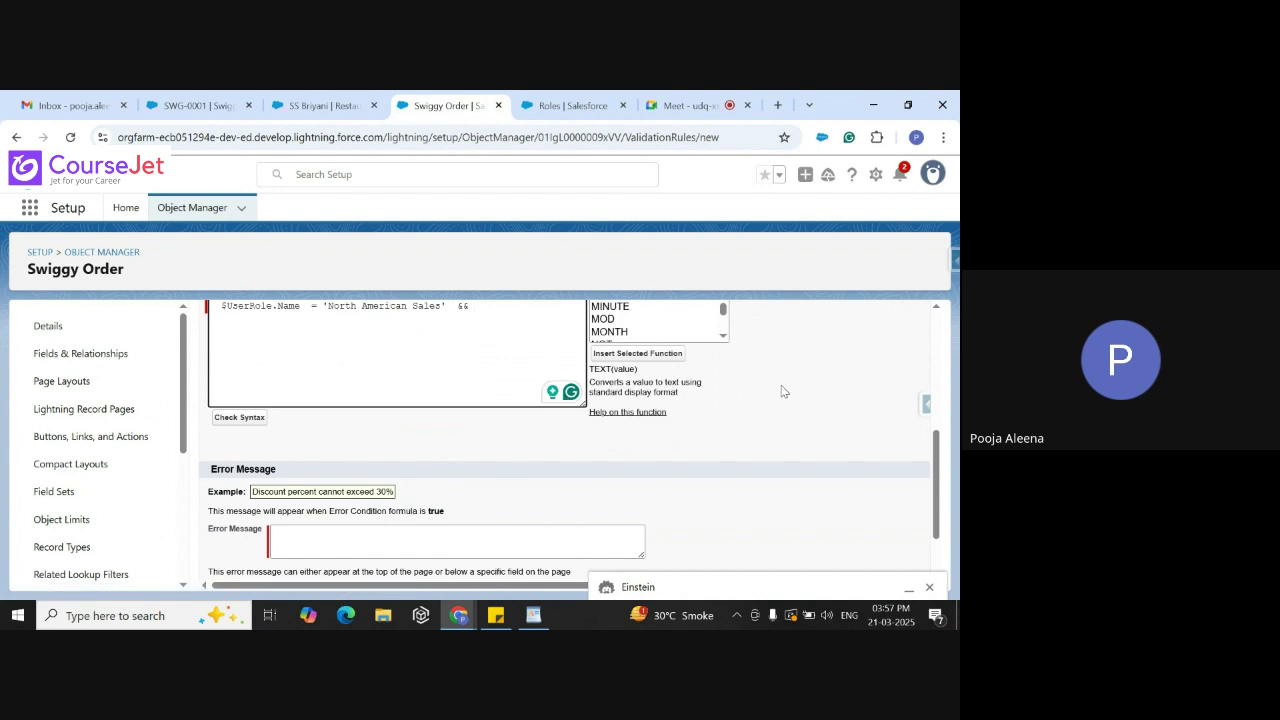
# Insert the Total Price field after && in the error condition formula, followed by a minus sign and an opening parenthesis
pyautogui.moveTo(937, 488); pyautogui.dragTo(937, 440)
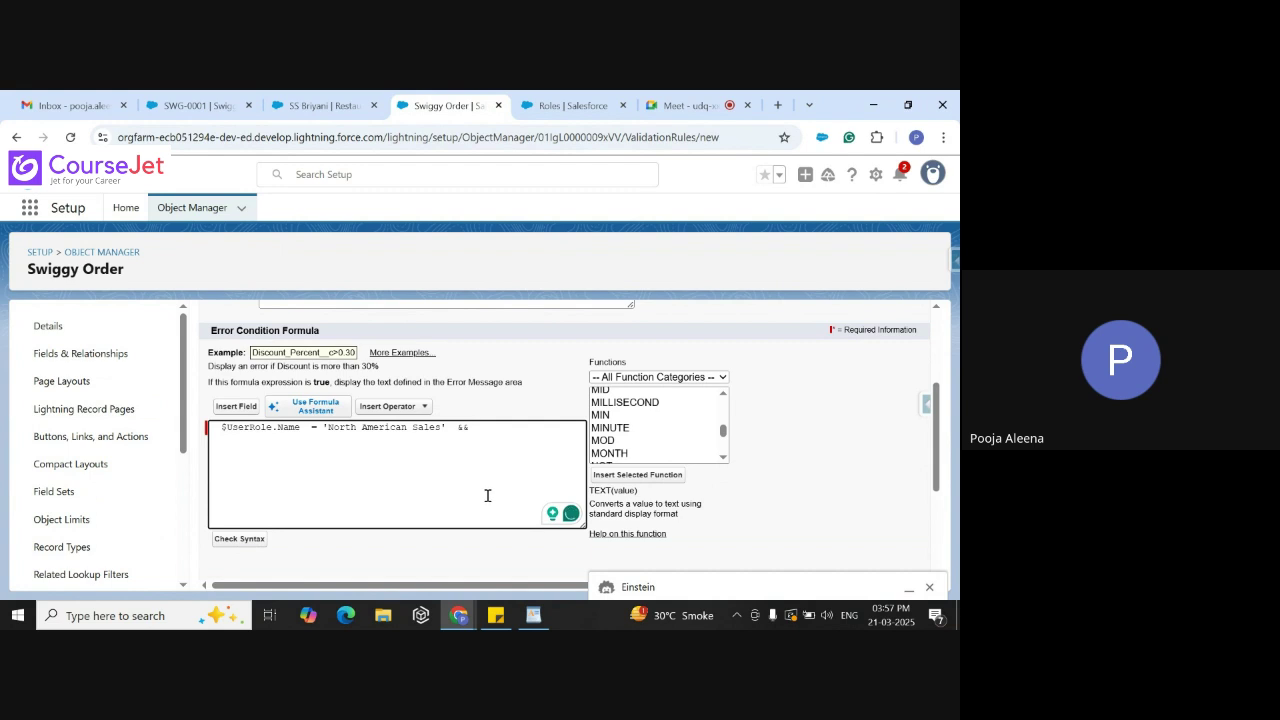
pyautogui.click(238, 408)
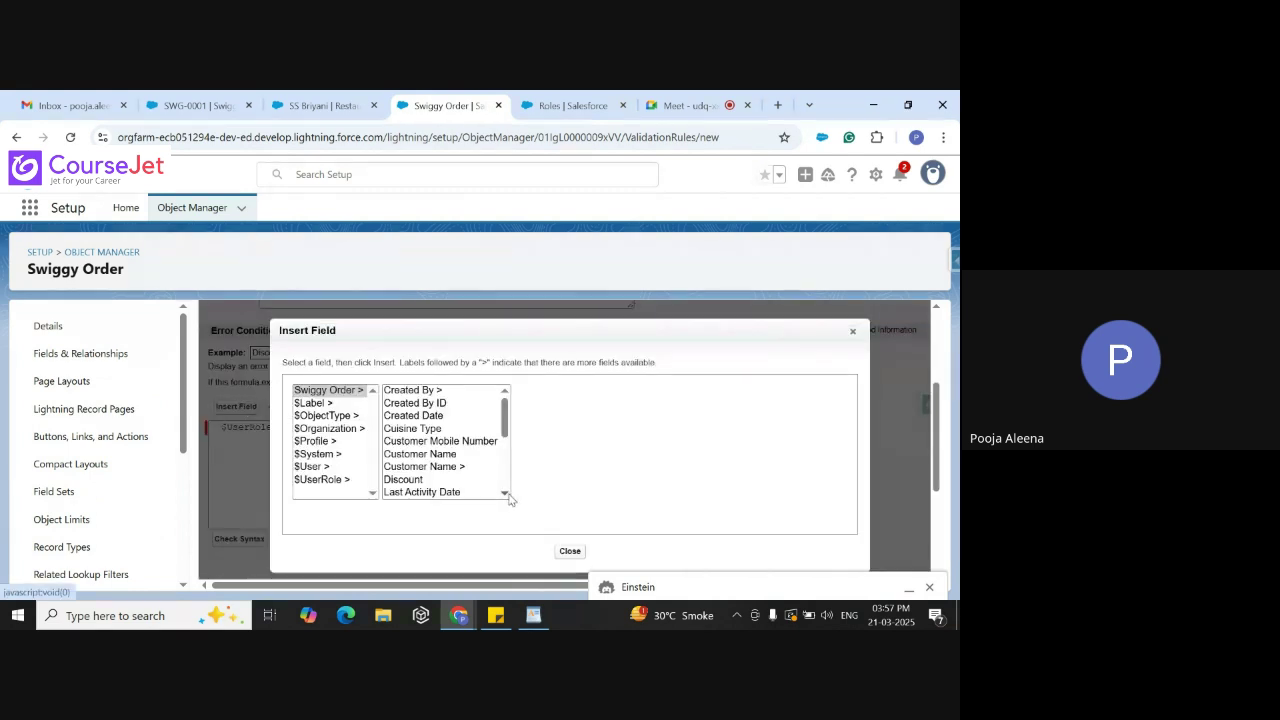
pyautogui.scroll(-1, 507, 496)
pyautogui.scroll(-2, 509, 499)
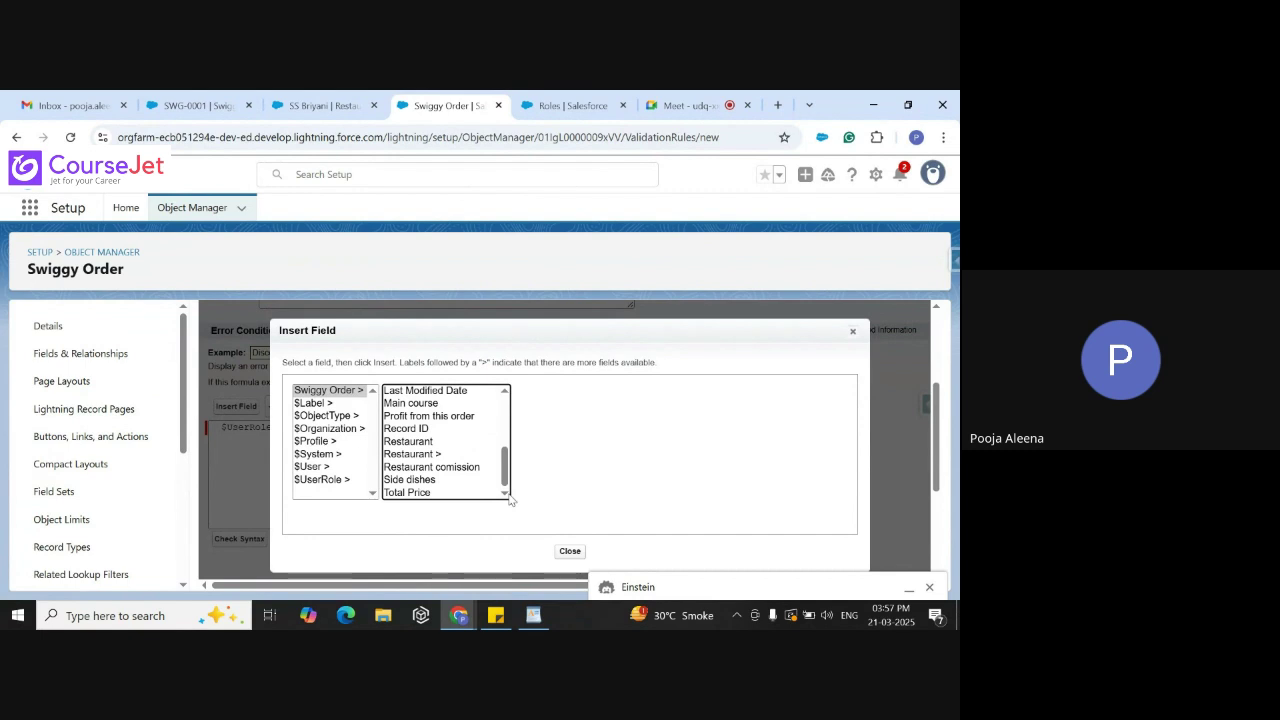
pyautogui.click(430, 493)
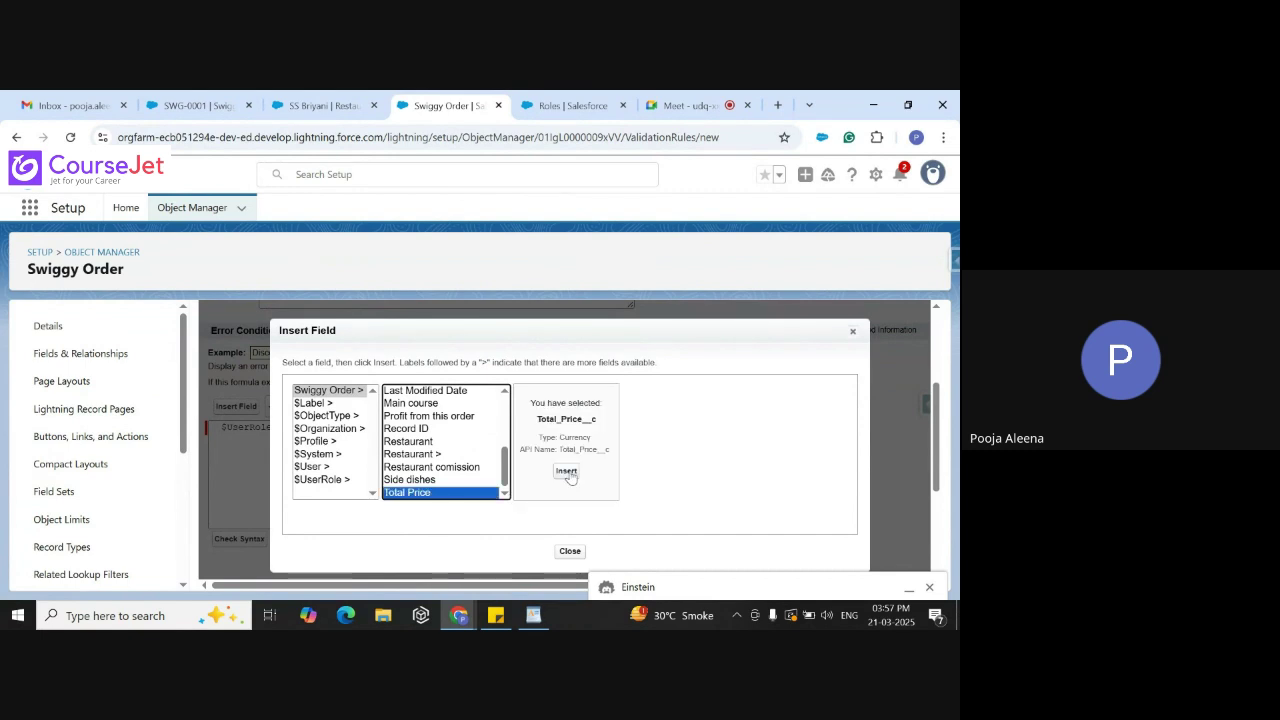
pyautogui.click(567, 472)
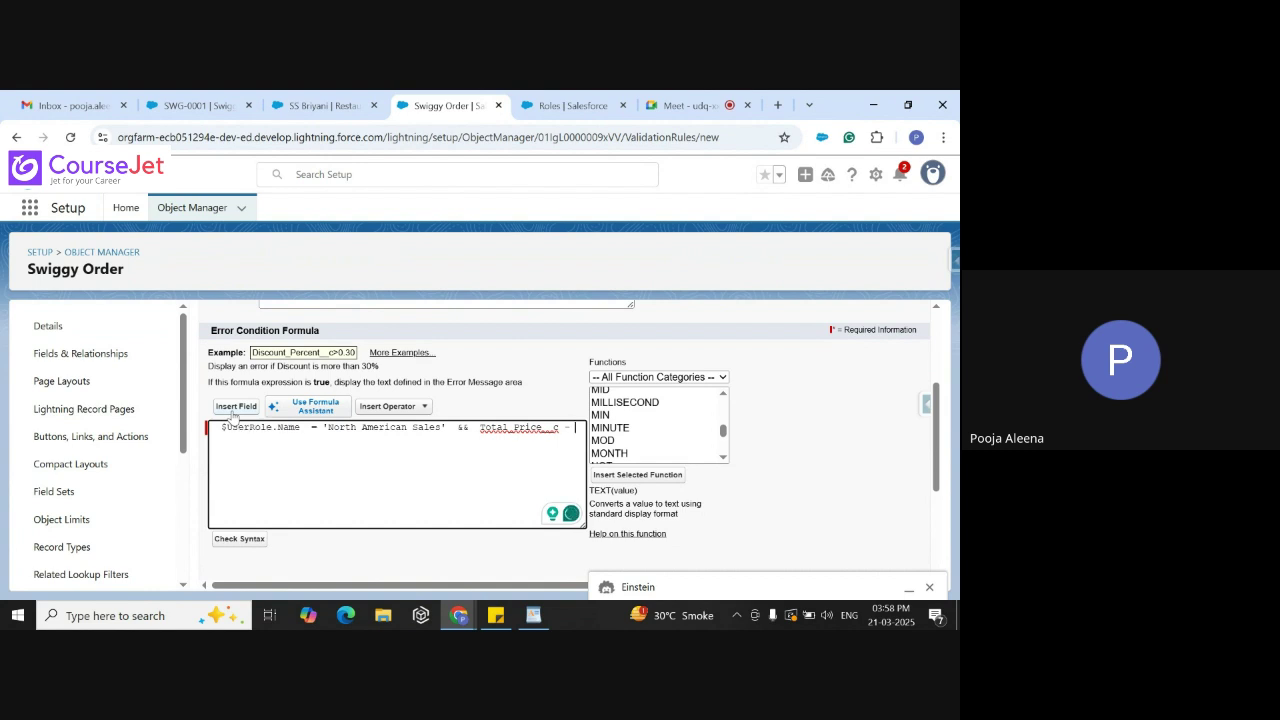
pyautogui.write('(')
# Fill the parenthesis with Total_Price__c multiplied by Discount__c and close it
pyautogui.click(237, 408)
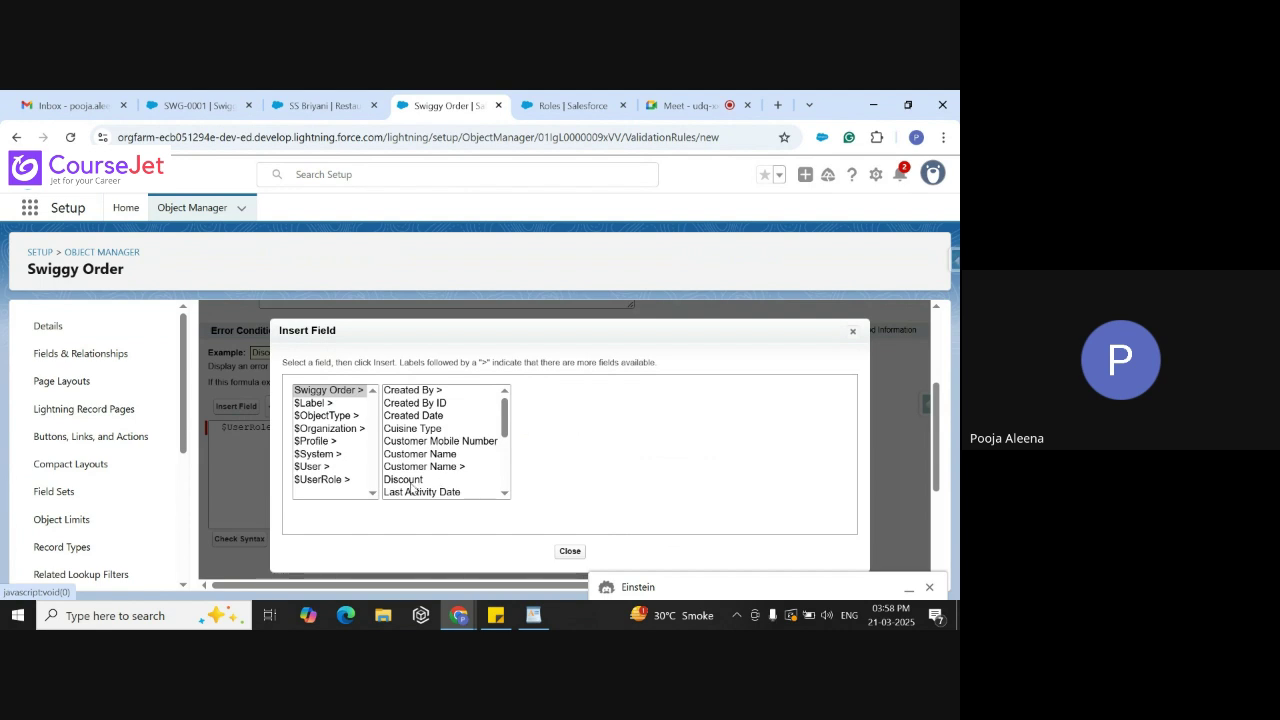
pyautogui.scroll(-2, 450, 492)
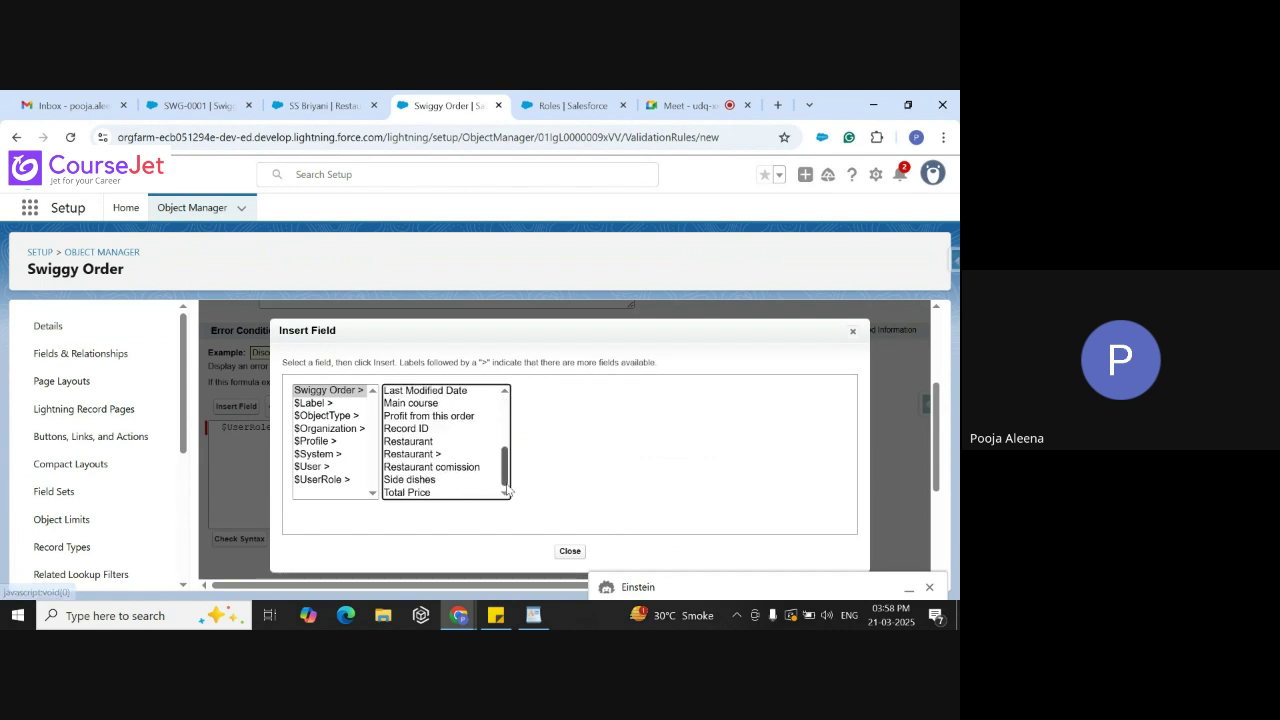
pyautogui.click(444, 494)
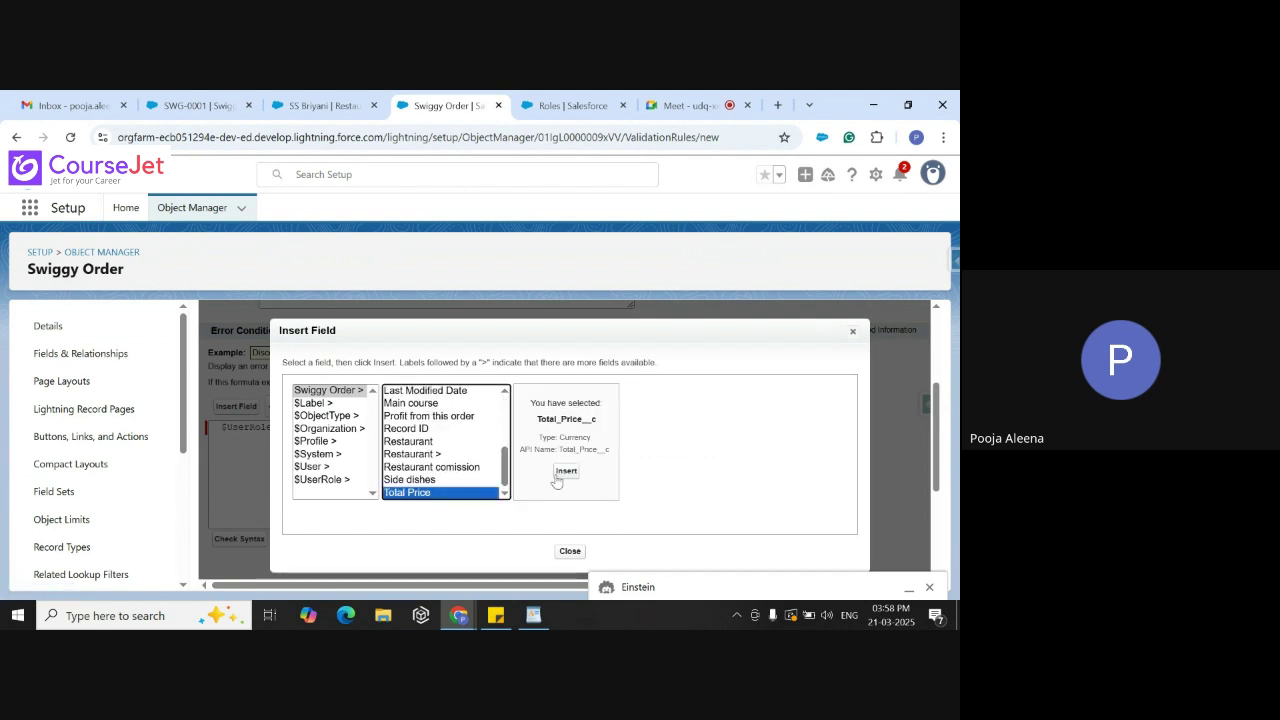
pyautogui.click(566, 474)
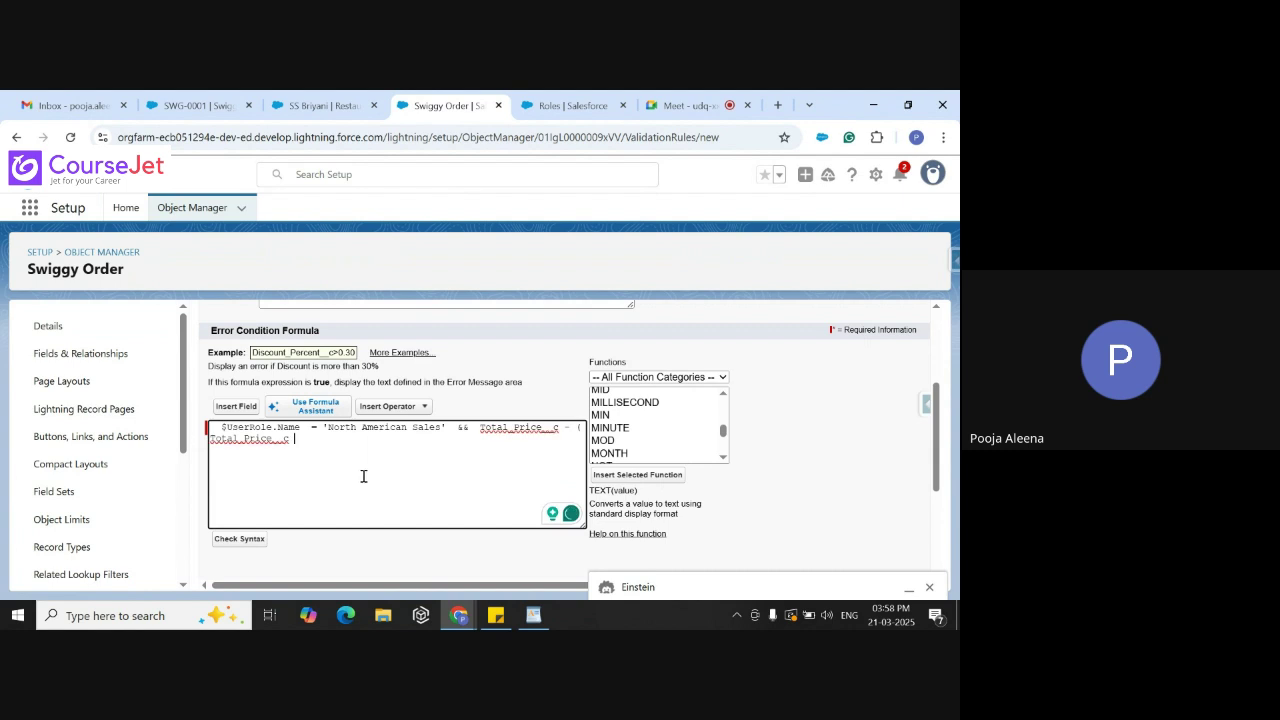
pyautogui.click(392, 406)
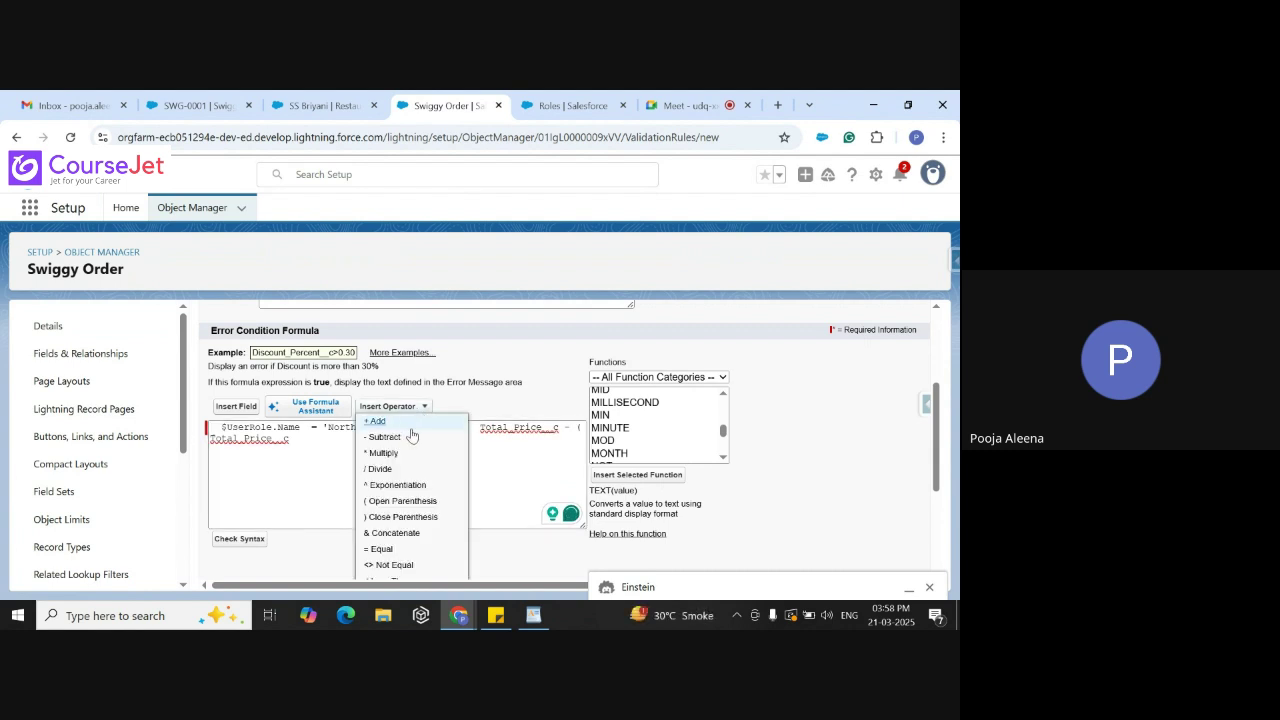
pyautogui.click(386, 453)
pyautogui.click(236, 405)
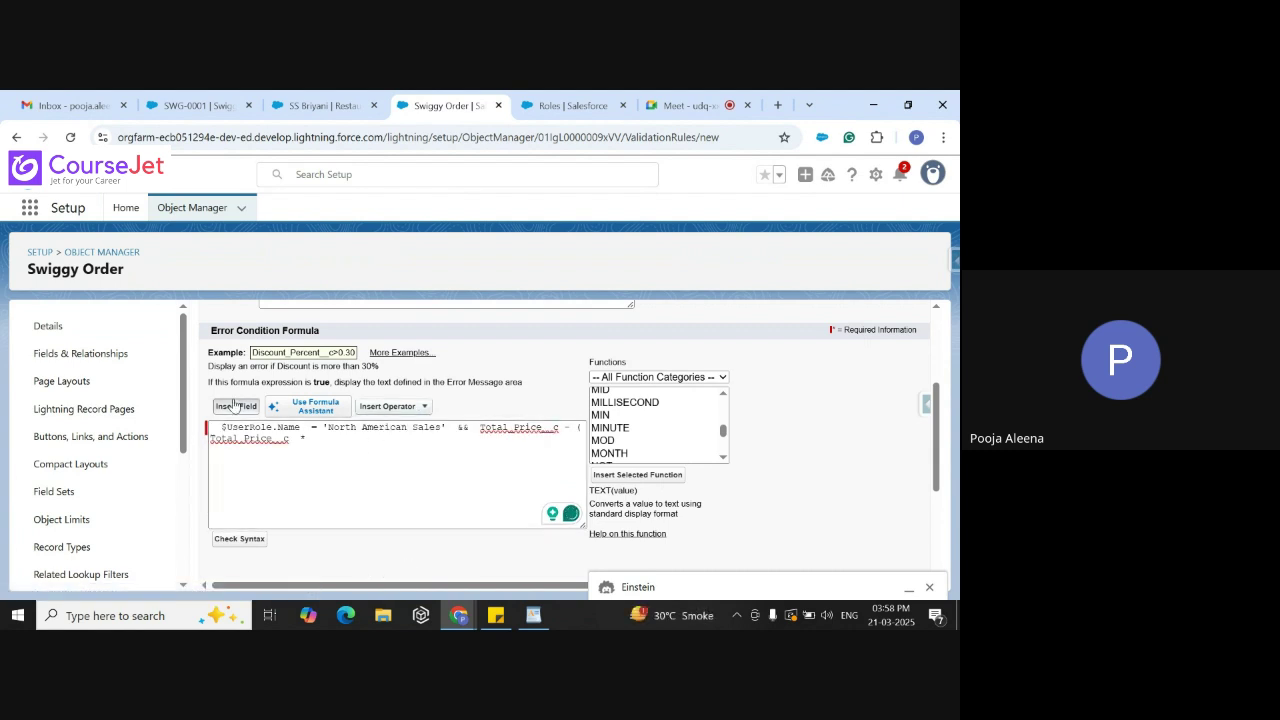
pyautogui.click(410, 480)
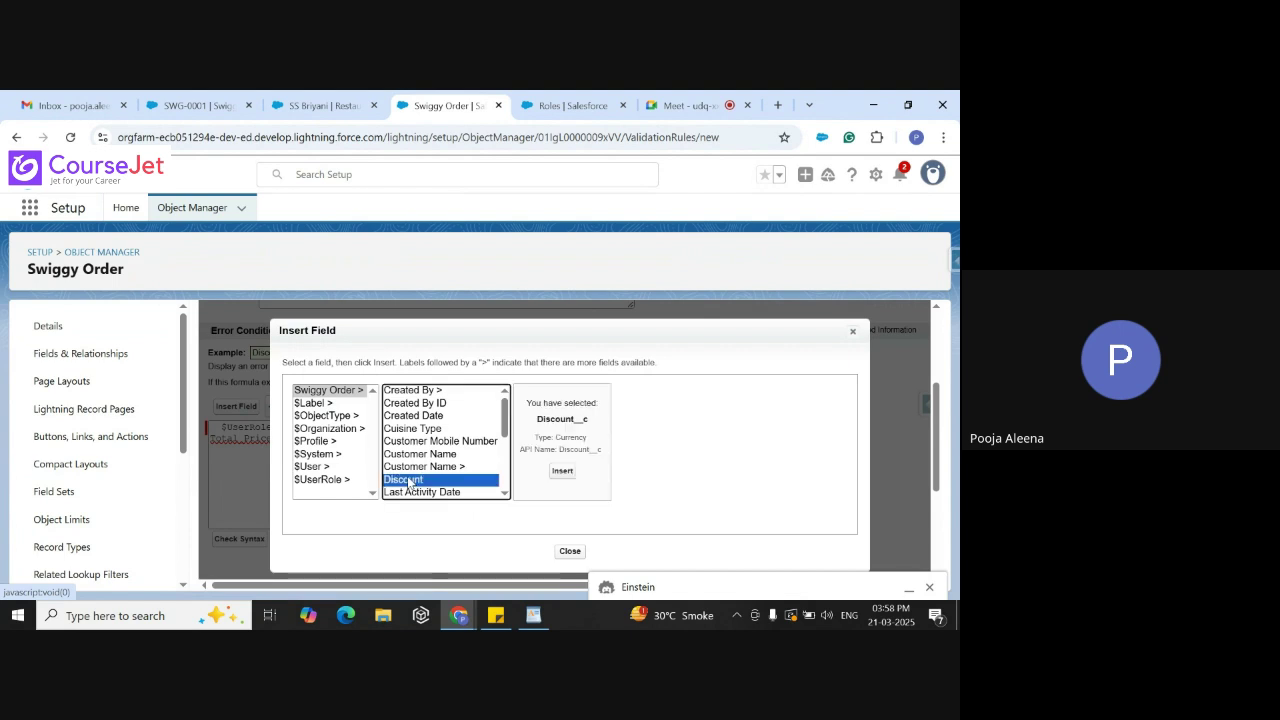
pyautogui.click(562, 470)
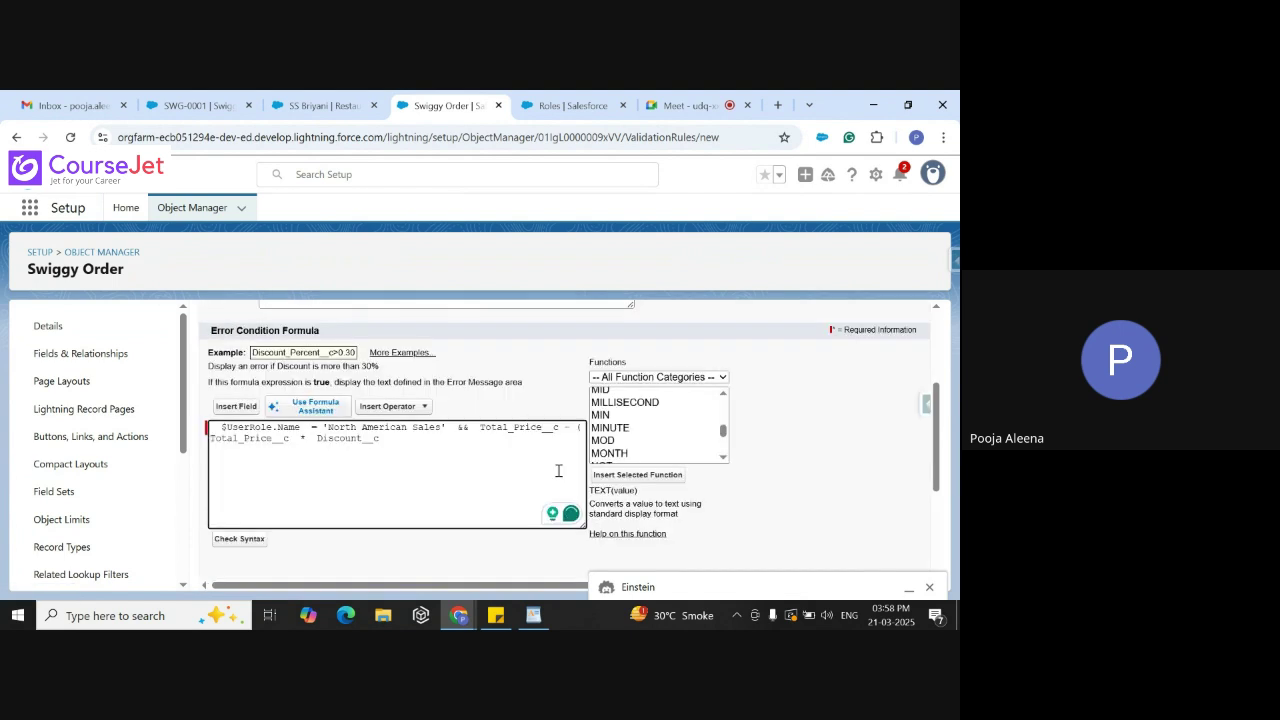
pyautogui.write(')')
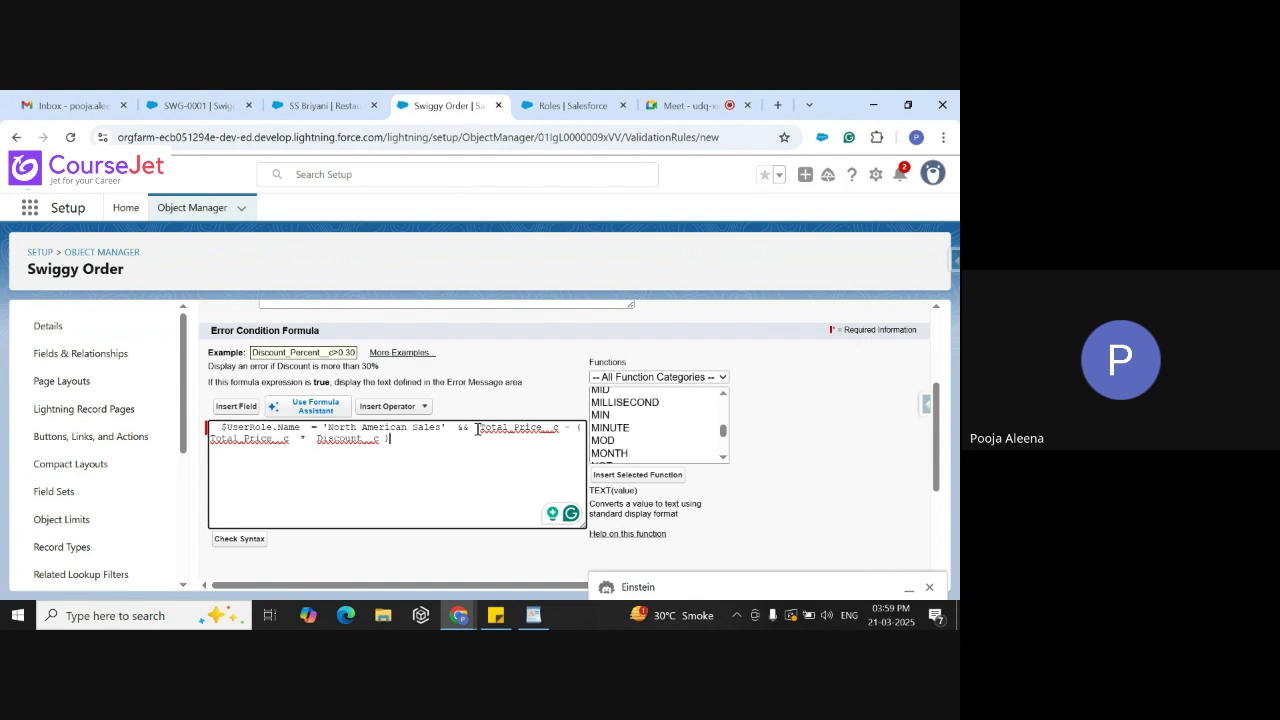
# Replace the total price expression after && with the Swiggy Order Discount field
pyautogui.moveTo(476, 428); pyautogui.dragTo(481, 440)
pyautogui.press('BackSpace')
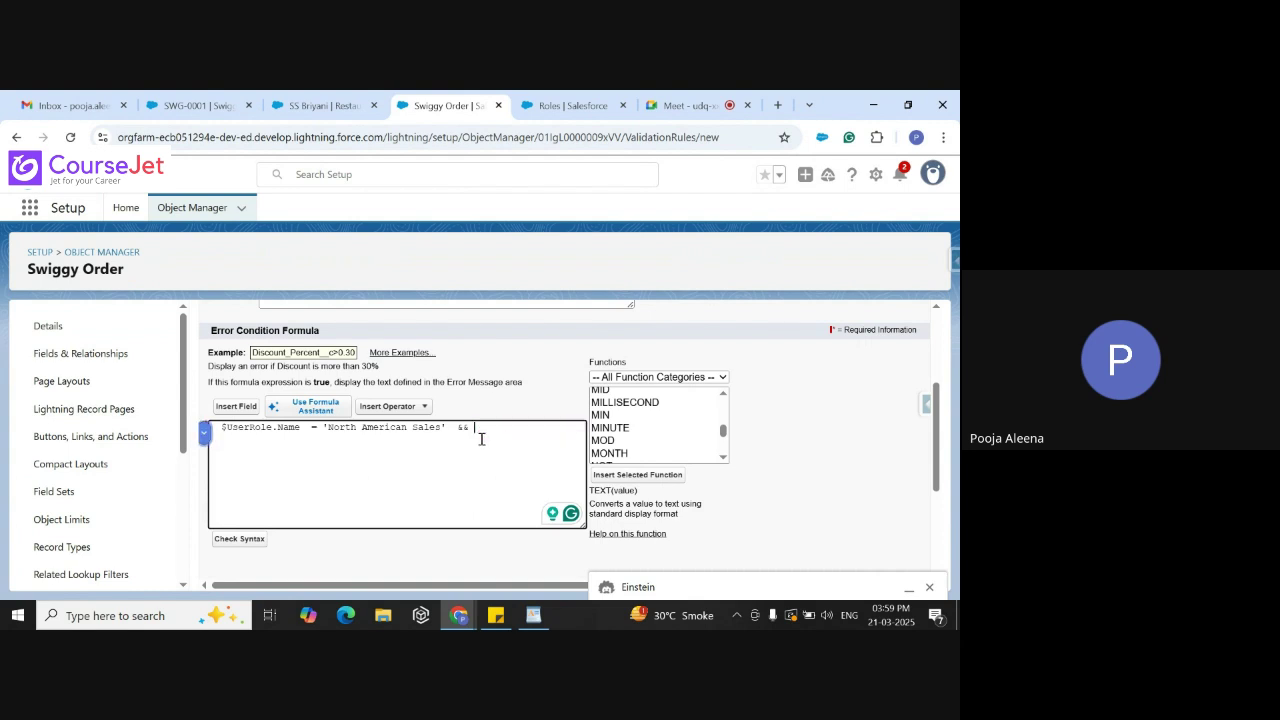
pyautogui.click(236, 407)
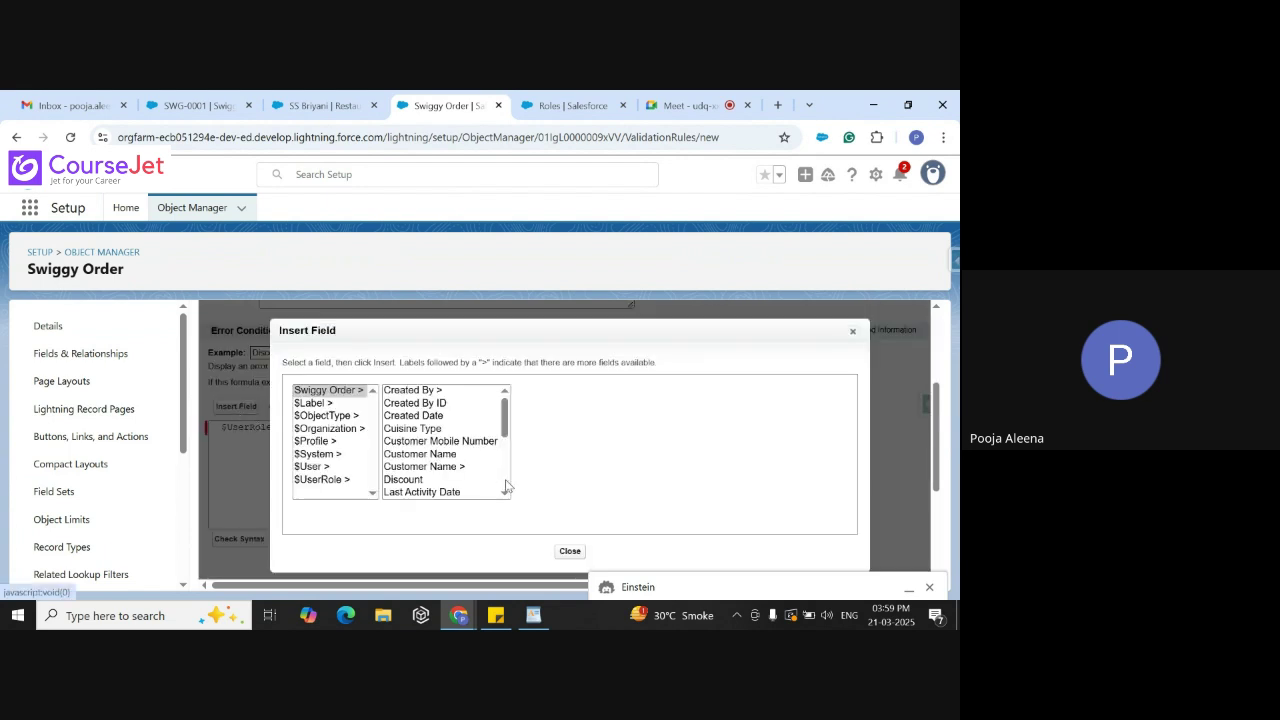
pyautogui.scroll(-4, 470, 485)
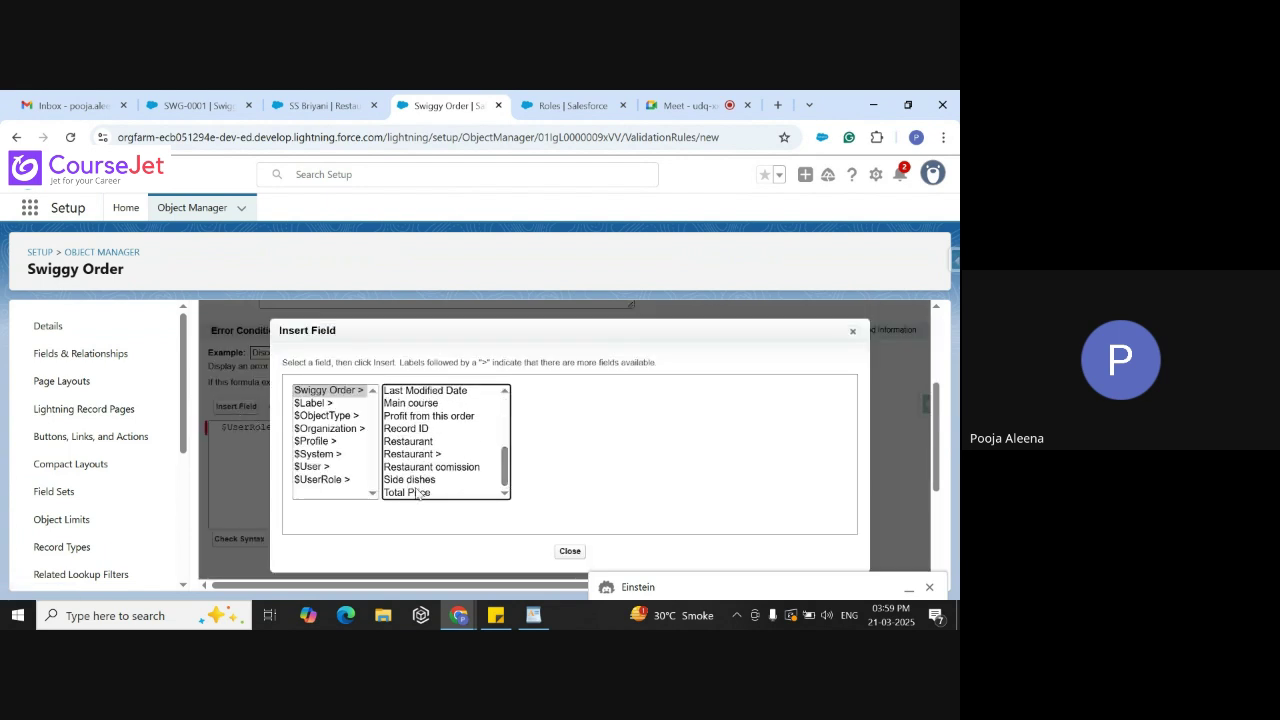
pyautogui.click(507, 411)
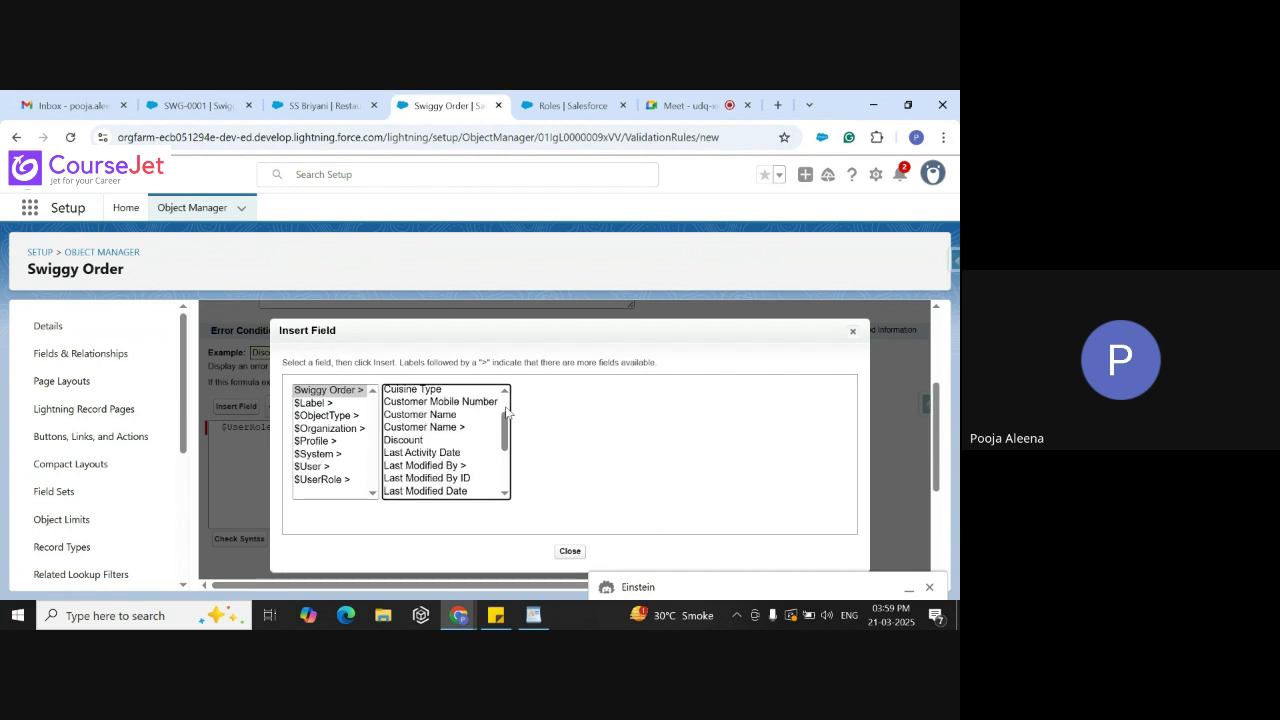
pyautogui.scroll(1, 507, 411)
pyautogui.click(415, 479)
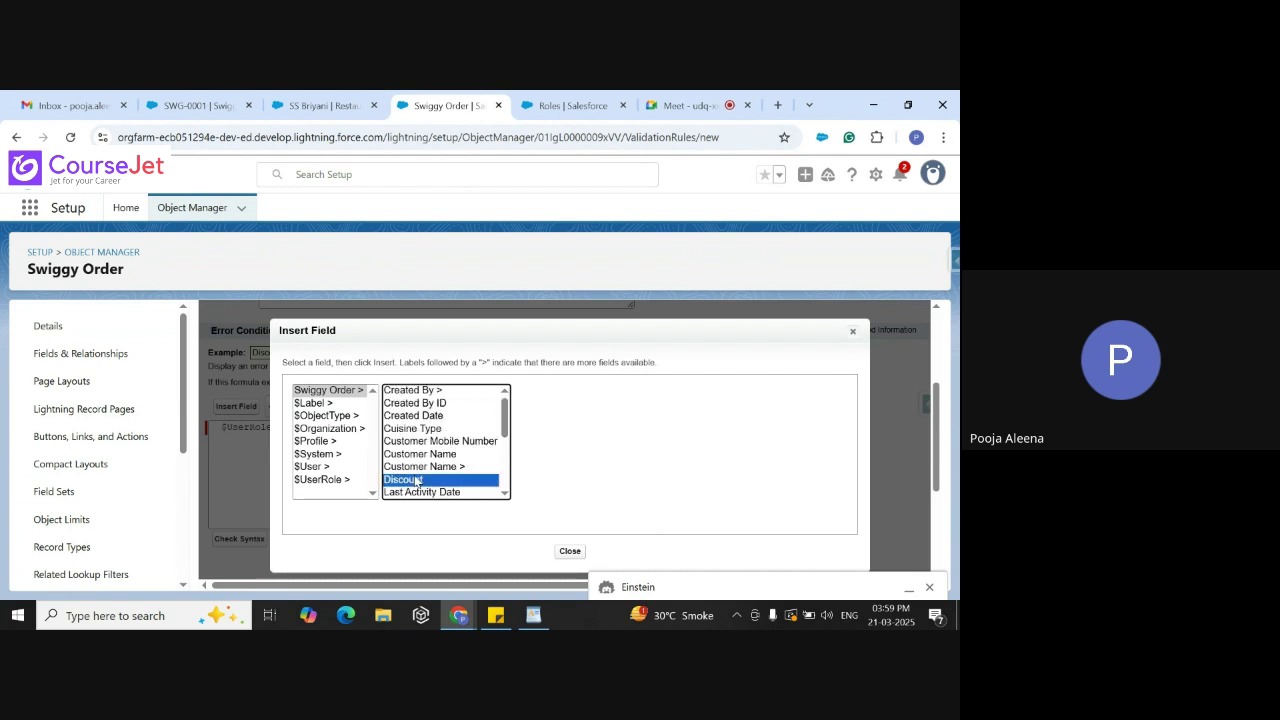
pyautogui.click(562, 470)
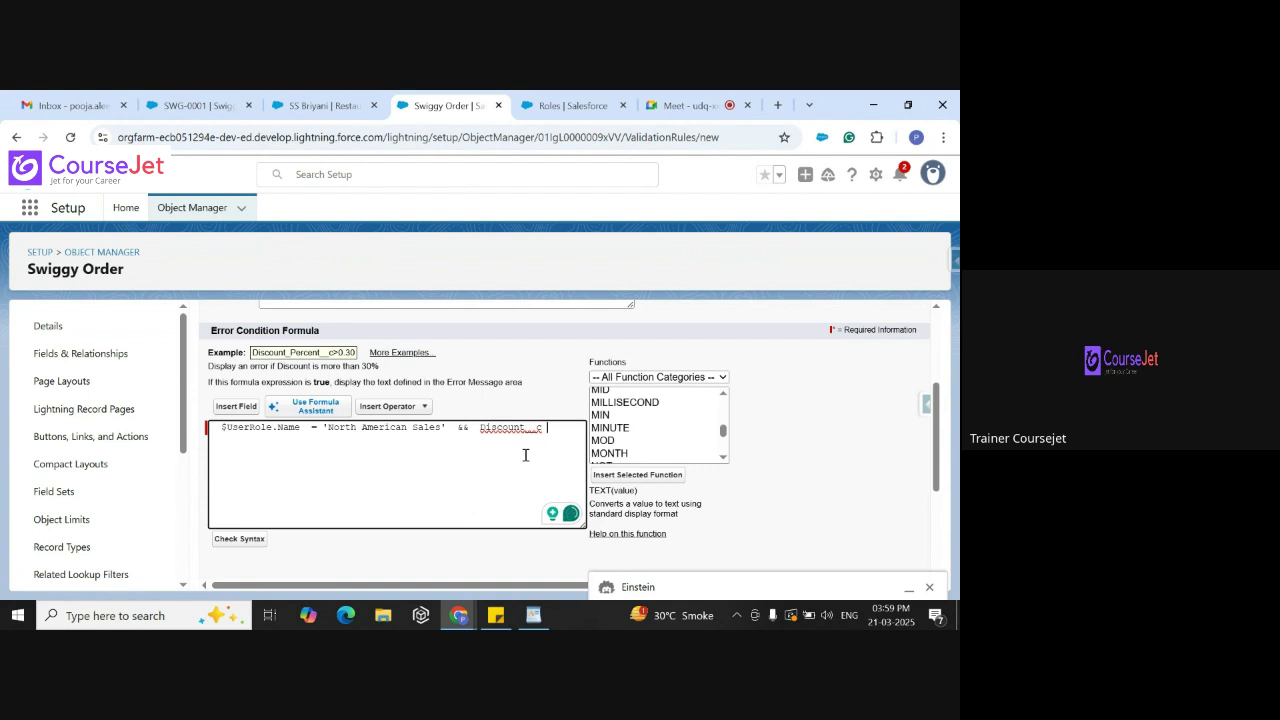
# Add the Greater Than operator after Discount__c in the error condition formula
pyautogui.write('<')
pyautogui.click(412, 407)
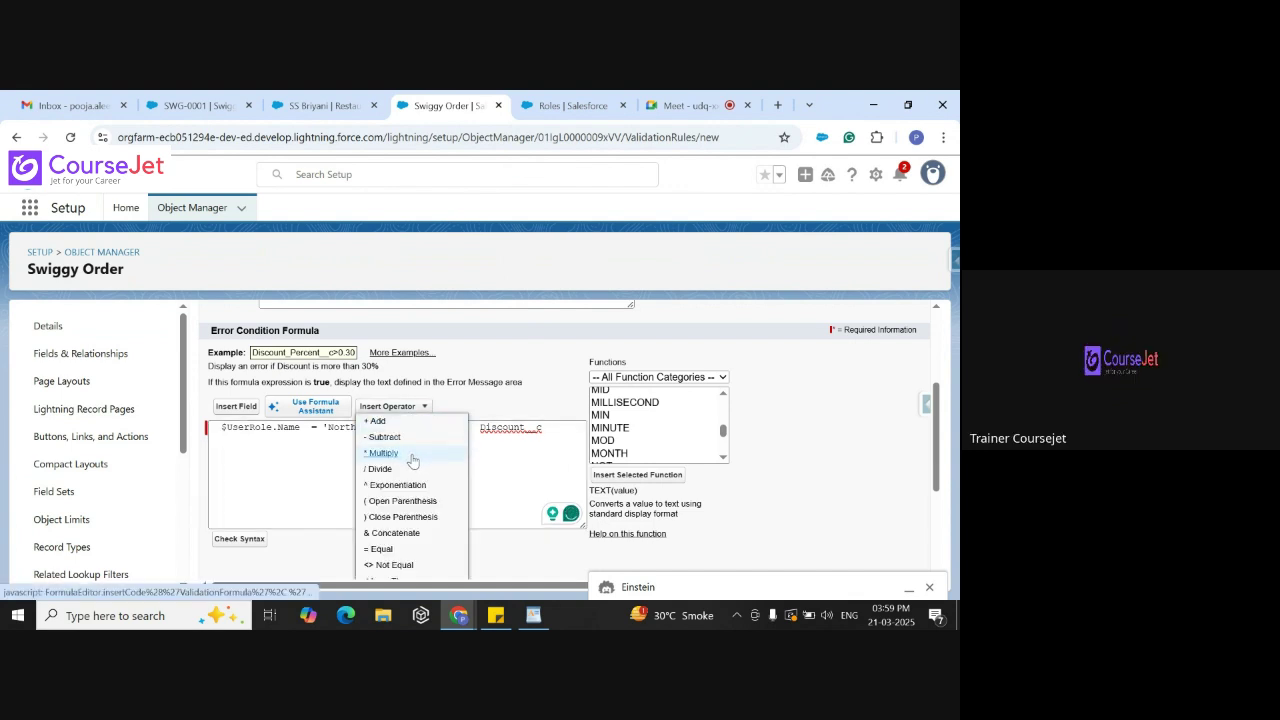
pyautogui.scroll(-1, 410, 468)
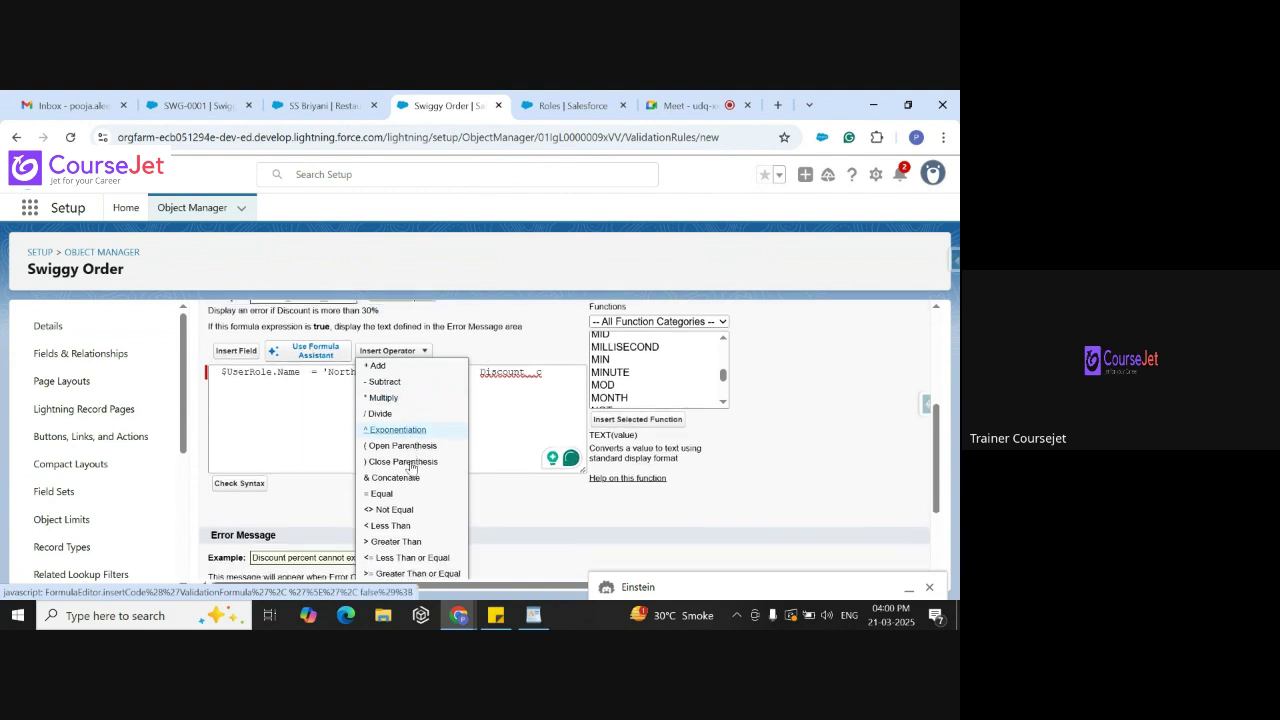
pyautogui.scroll(-1, 410, 466)
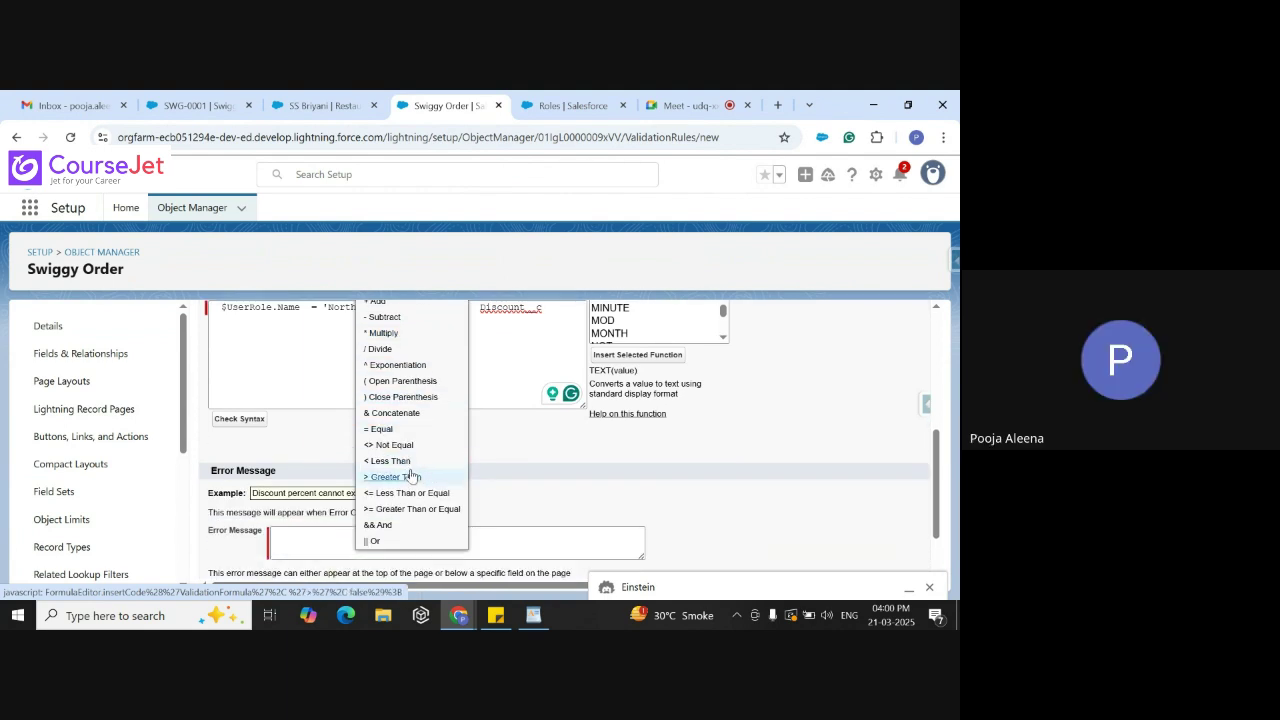
pyautogui.click(408, 477)
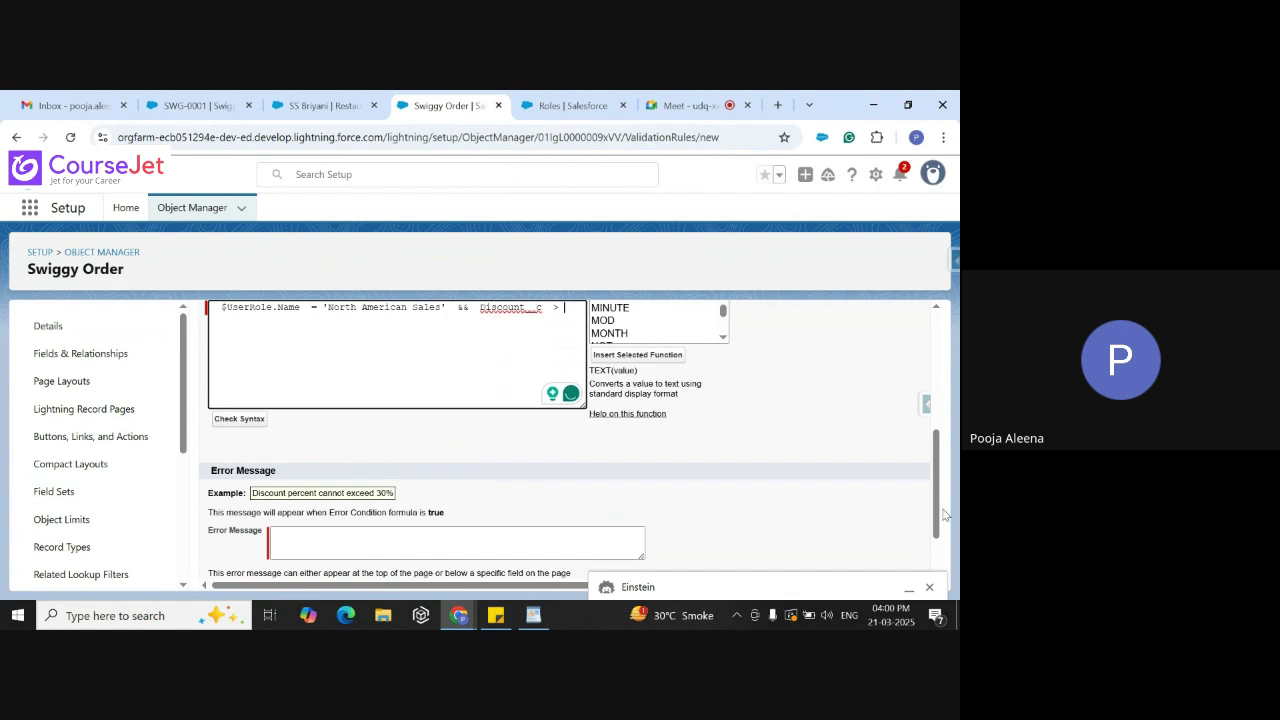
pyautogui.scroll(2, 942, 512)
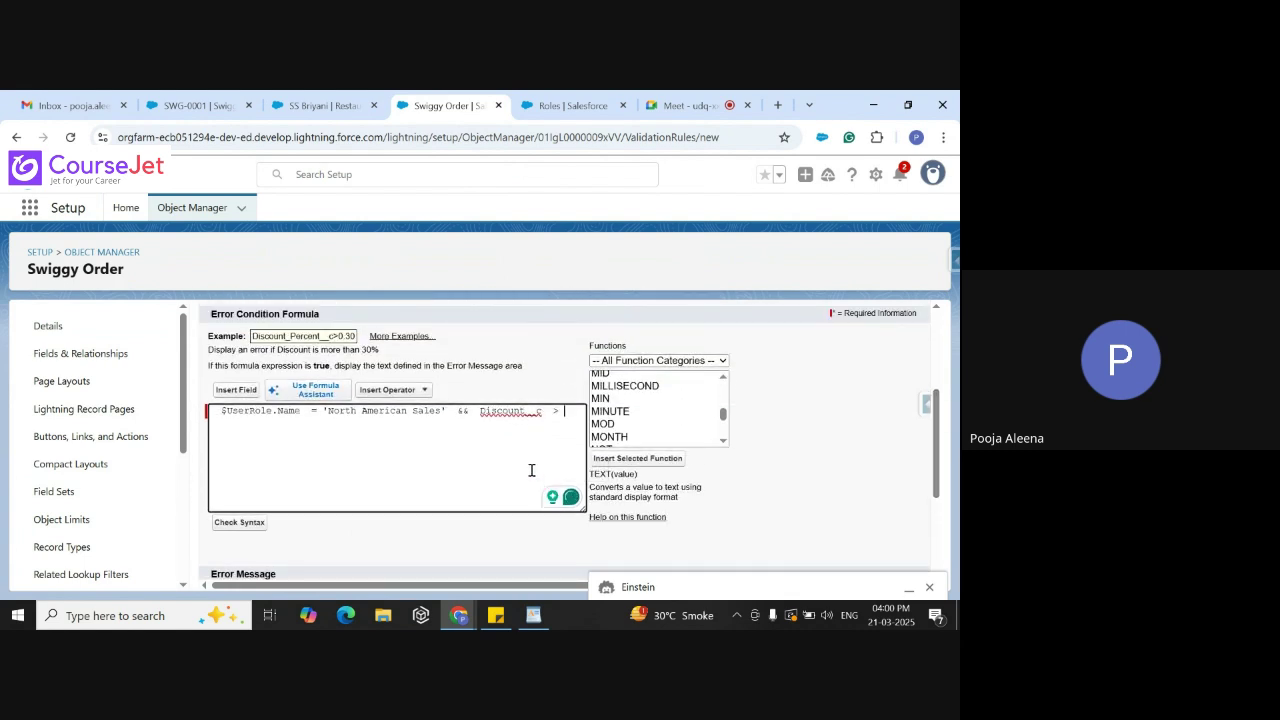
# Complete the error condition formula with 10 as the discount limit after the Greater Than operator
pyautogui.write('1')
pyautogui.write('5')
# Copy the role name North American Sales from the error condition formula into the rule's Error Message
pyautogui.moveTo(940, 450); pyautogui.dragTo(938, 504)
pyautogui.click(372, 526)
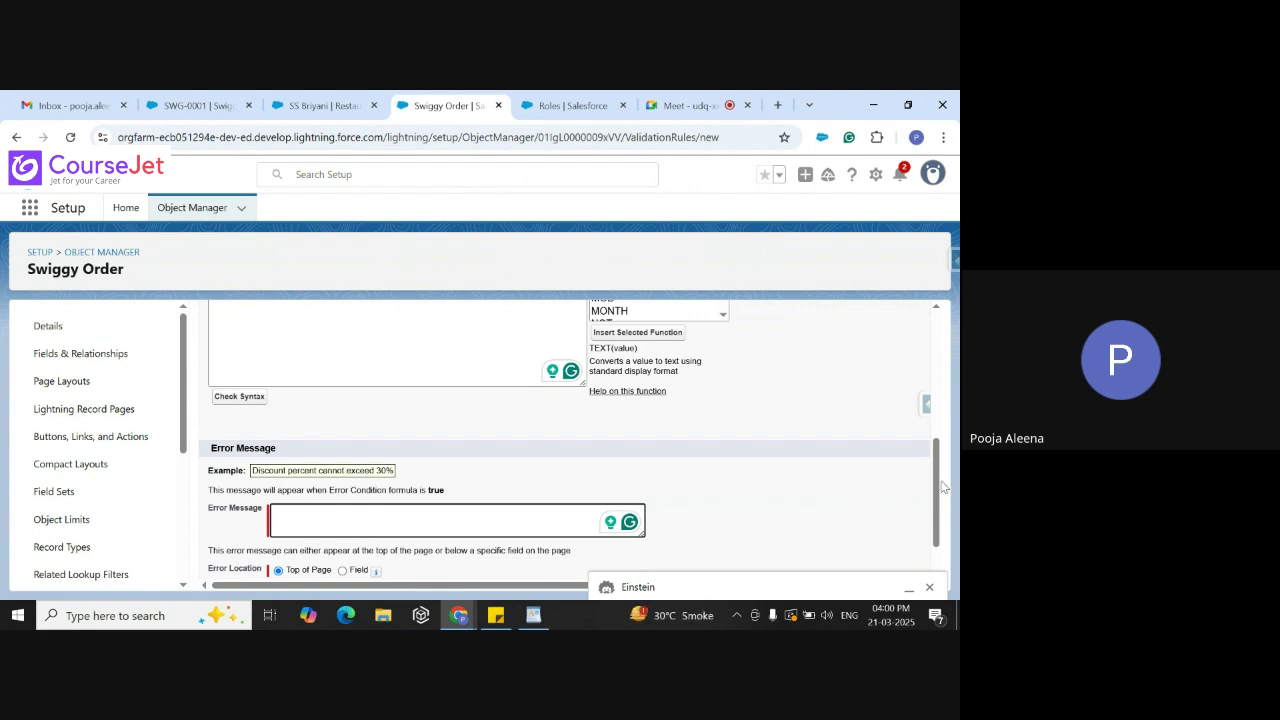
pyautogui.moveTo(940, 486); pyautogui.dragTo(938, 426)
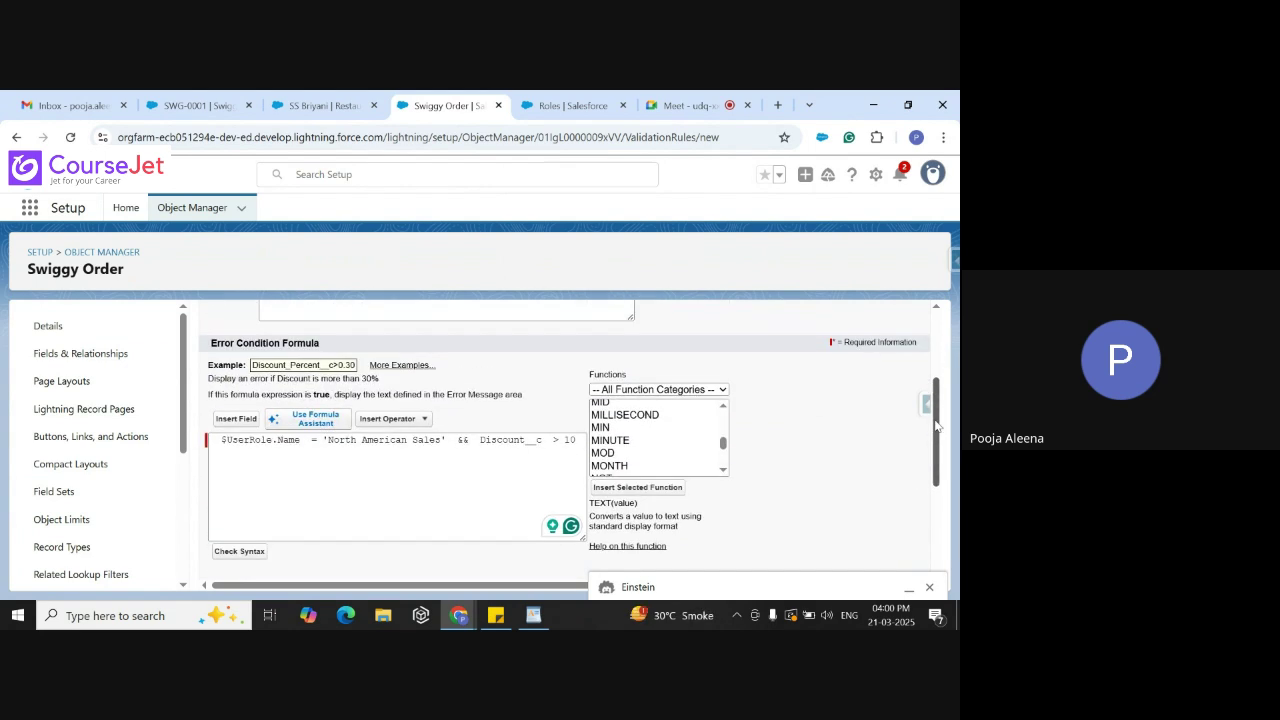
pyautogui.click(441, 441)
pyautogui.moveTo(441, 441); pyautogui.dragTo(328, 440)
pyautogui.hotkey('ctrl', 'c')
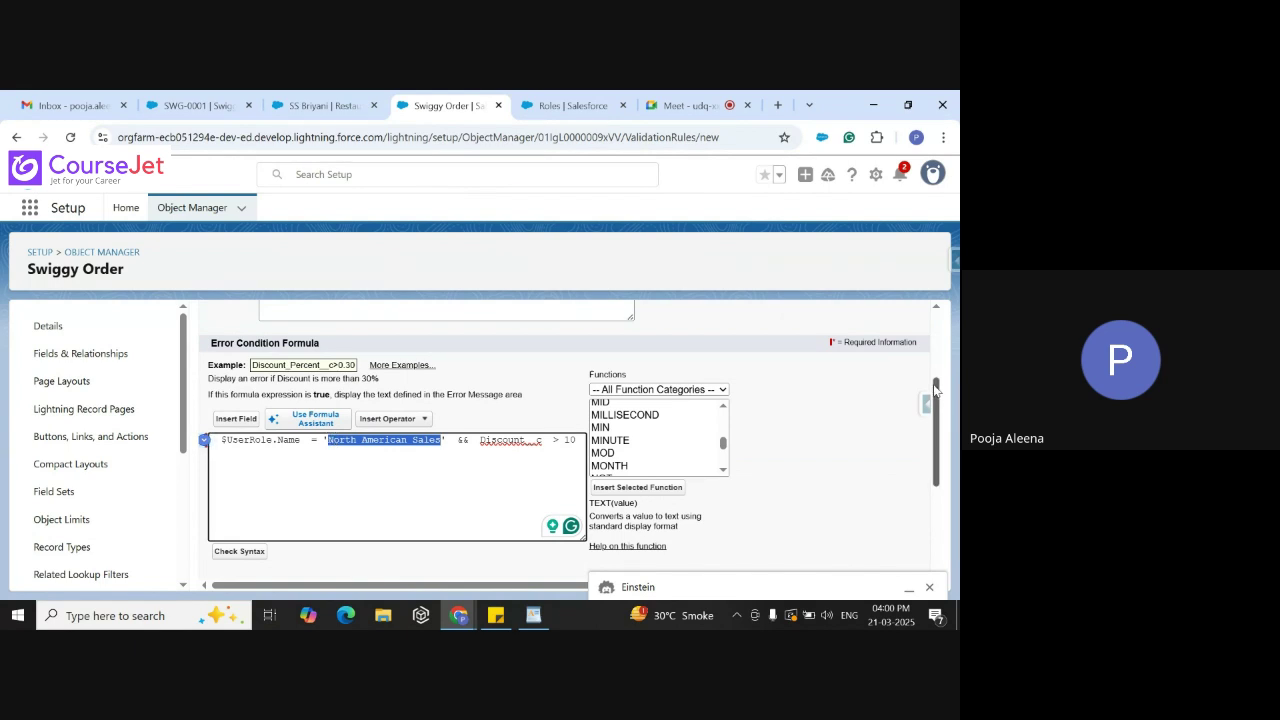
pyautogui.scroll(-1, 940, 428)
pyautogui.scroll(-3, 940, 428)
pyautogui.click(368, 466)
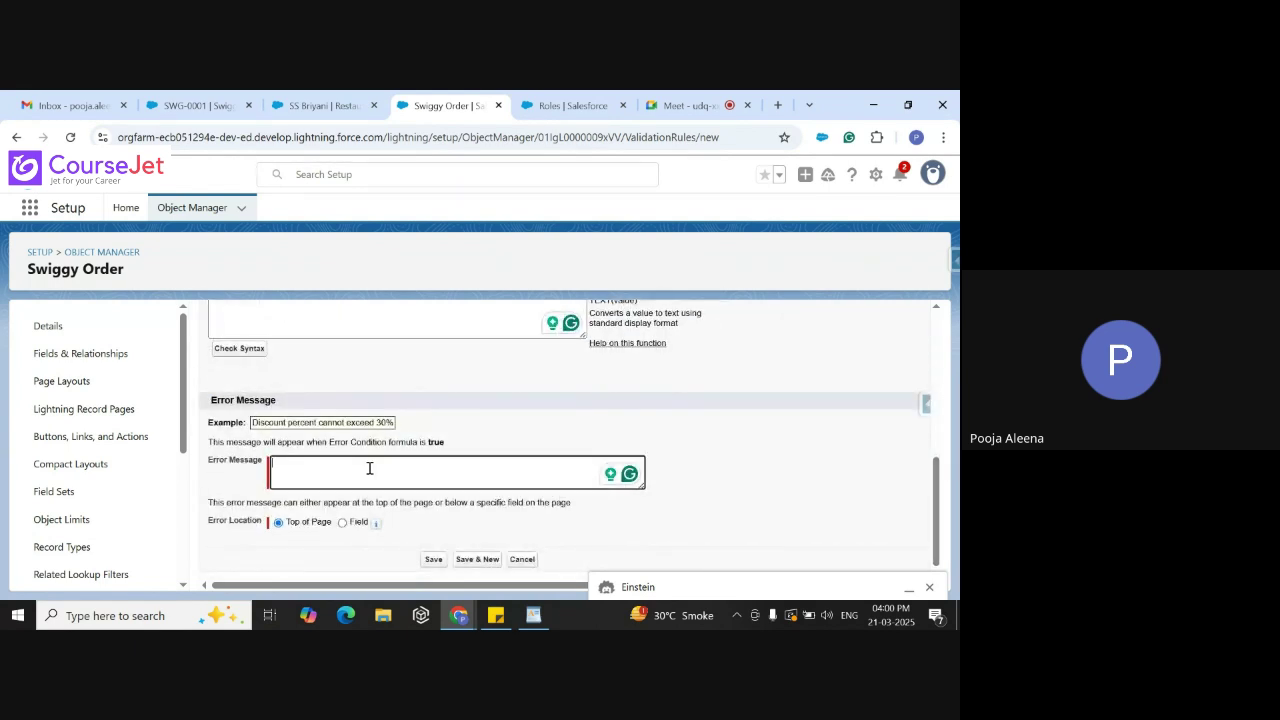
pyautogui.hotkey('ctrl', 'v')
# Complete the error message after the role name with "cannot provide a percentage above 10"
pyautogui.write('ca')
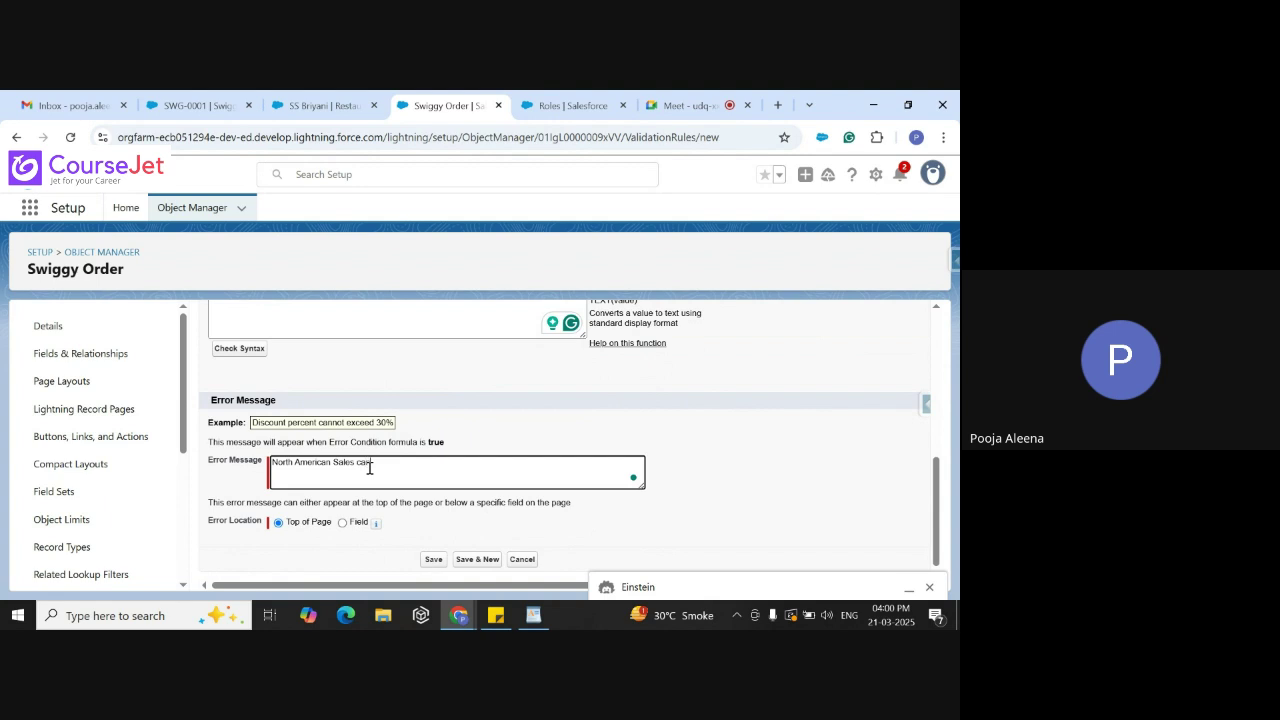
pyautogui.write('nnot')
pyautogui.press('BackSpace')
pyautogui.press('BackSpace')
pyautogui.press('BackSpace')
pyautogui.write('not provide')
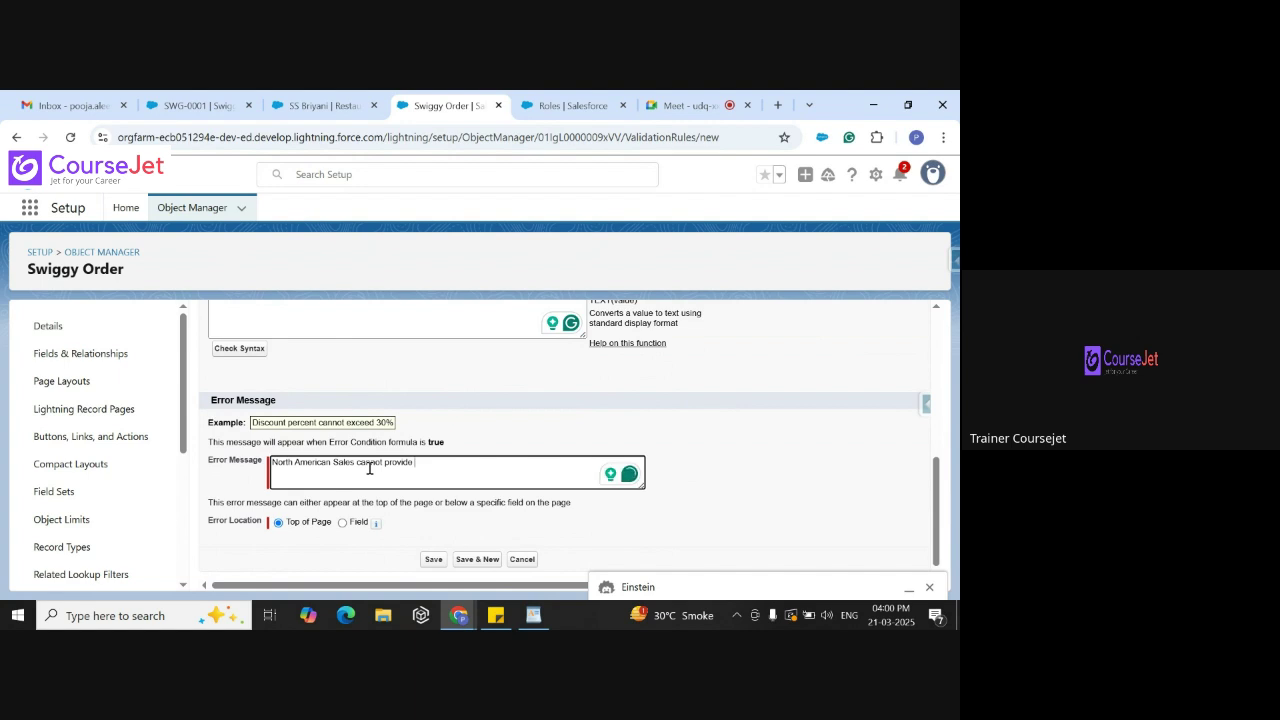
pyautogui.write(' percentage')
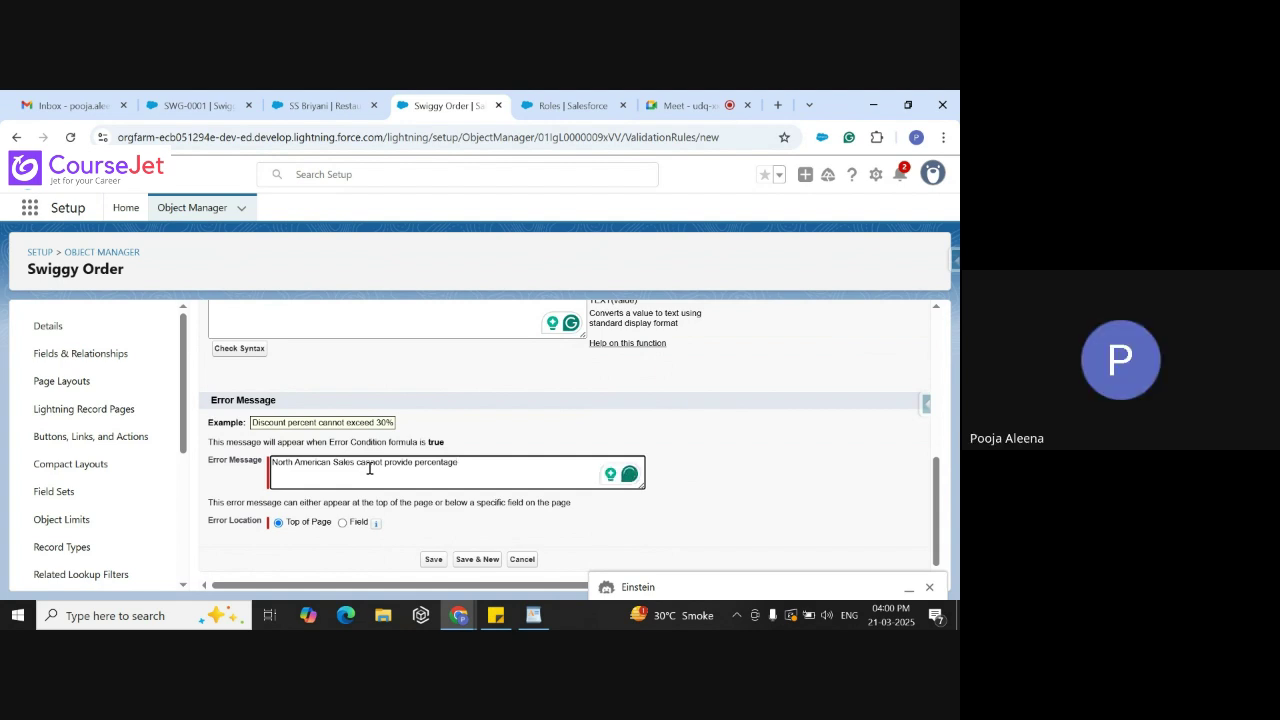
pyautogui.write('av')
pyautogui.moveTo(445, 470)
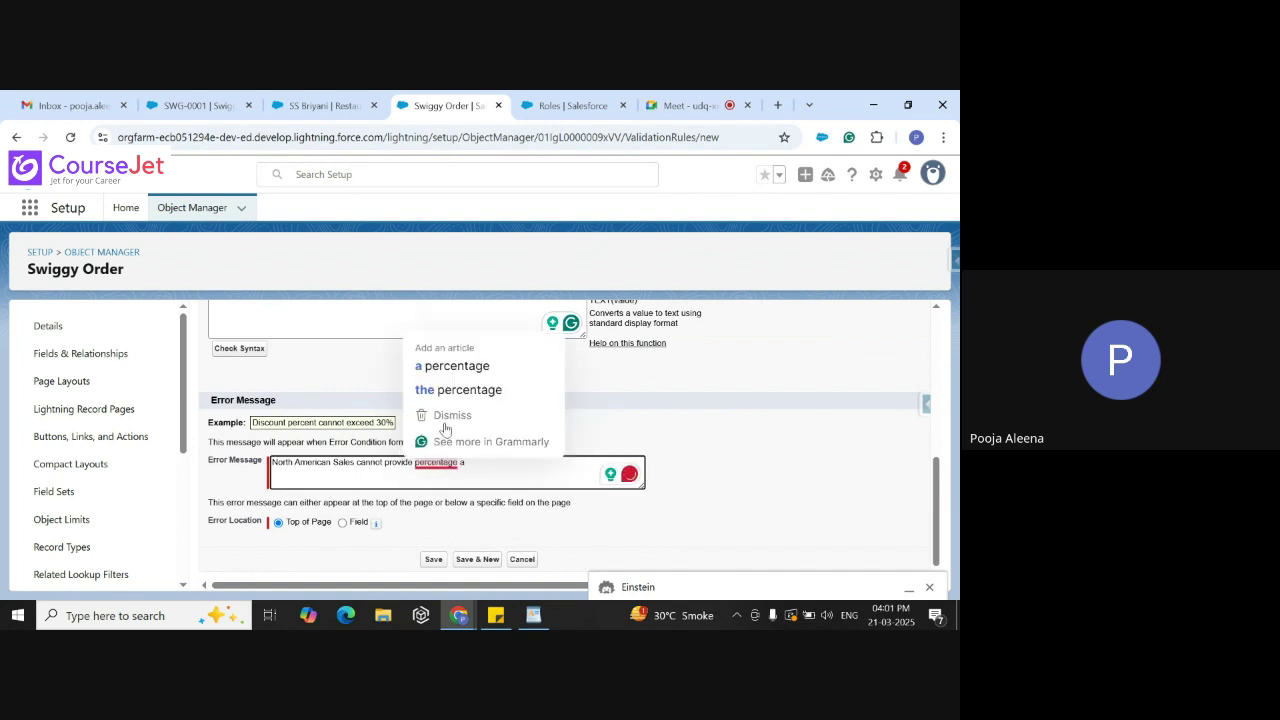
pyautogui.click(465, 367)
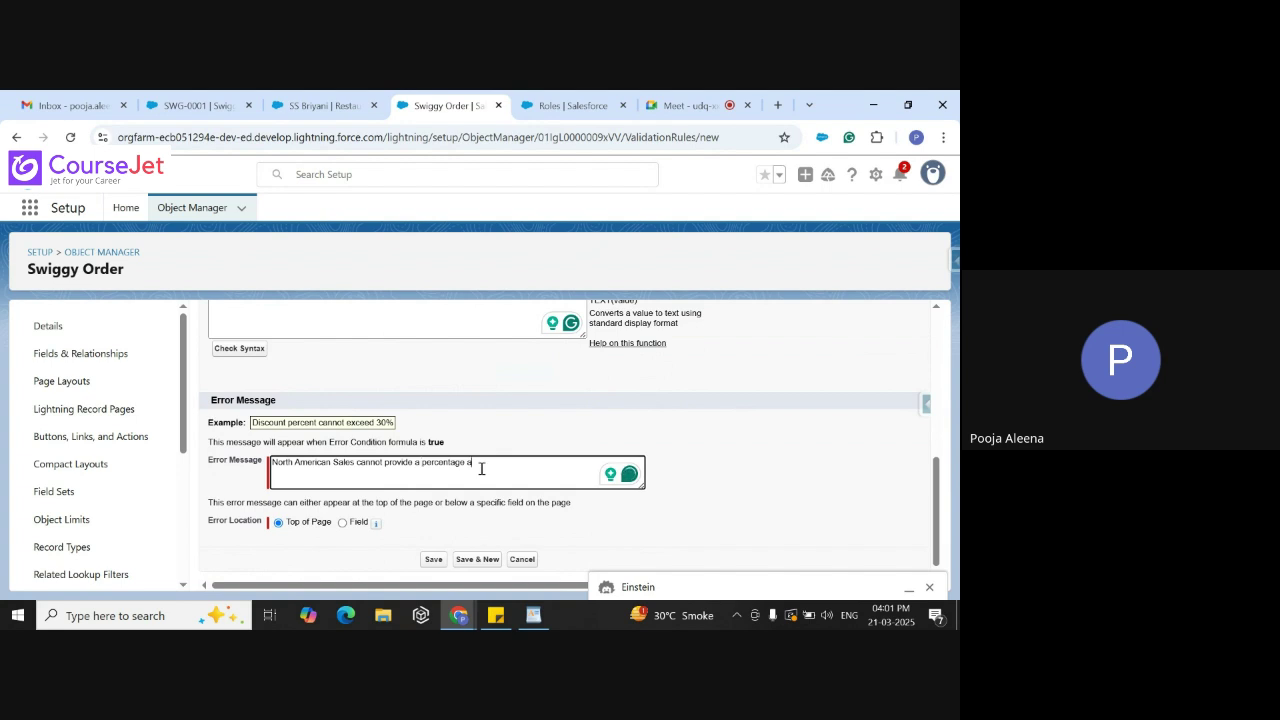
pyautogui.write('bove 10')
# Check the error condition formula's syntax and save the validation rule
pyautogui.click(253, 351)
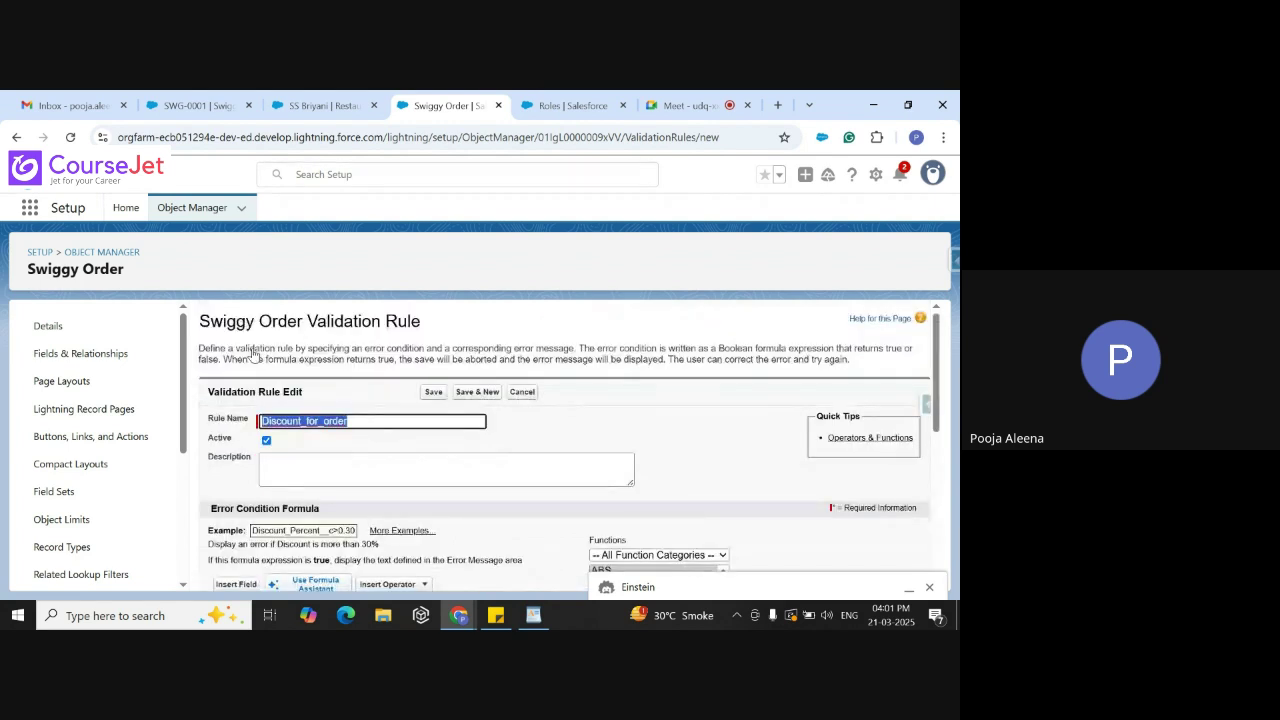
pyautogui.moveTo(938, 418); pyautogui.dragTo(914, 563)
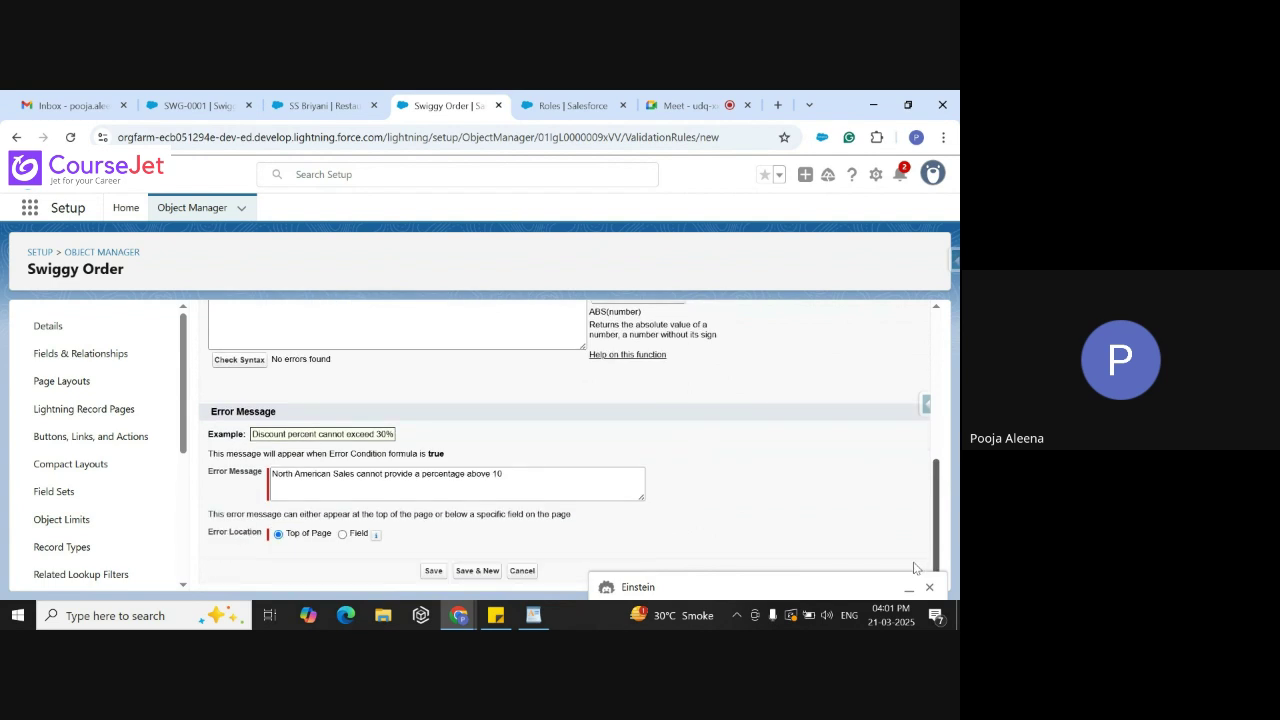
pyautogui.click(430, 574)
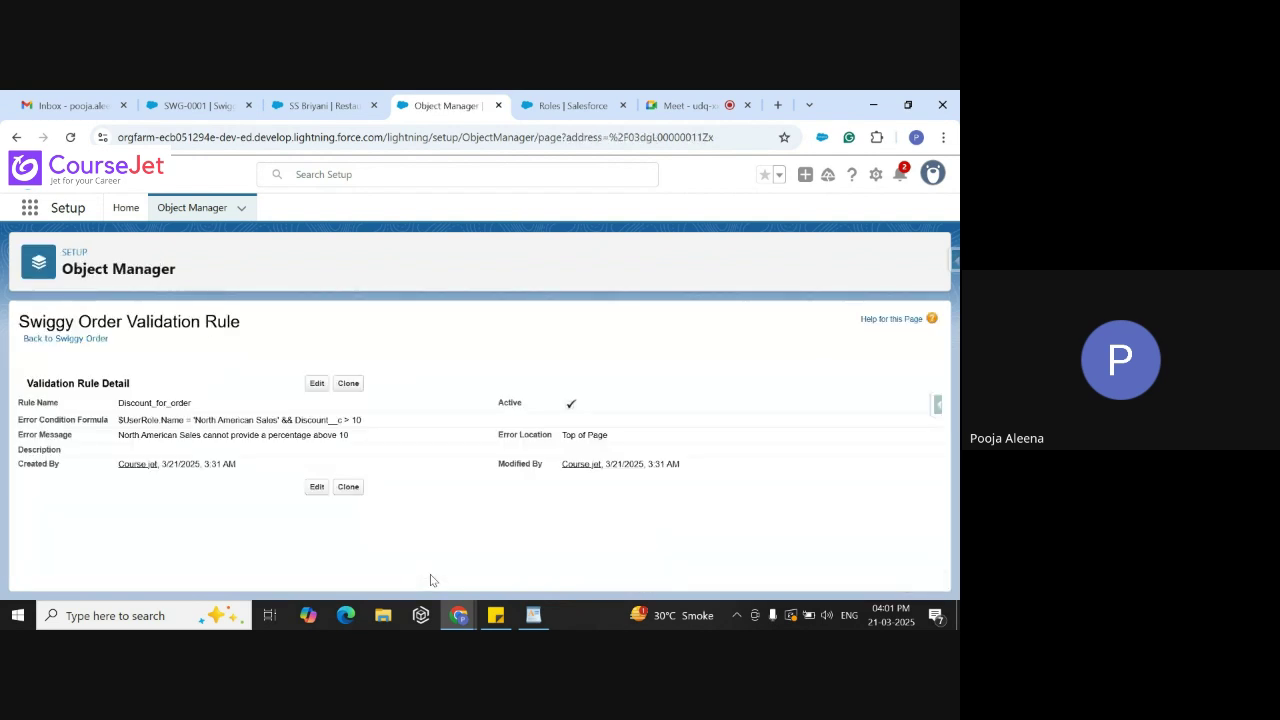
# Go to the open Swiggy Order record SWG-0001 and reload it
pyautogui.click(202, 100)
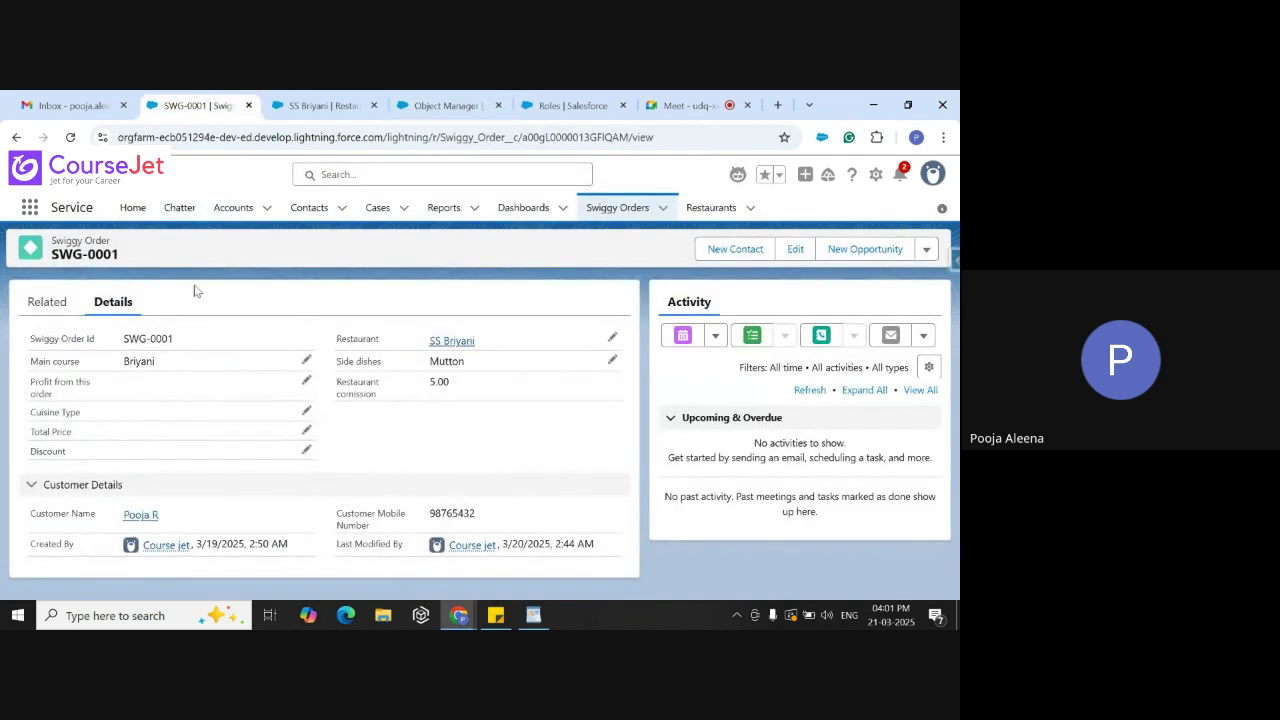
pyautogui.click(71, 137)
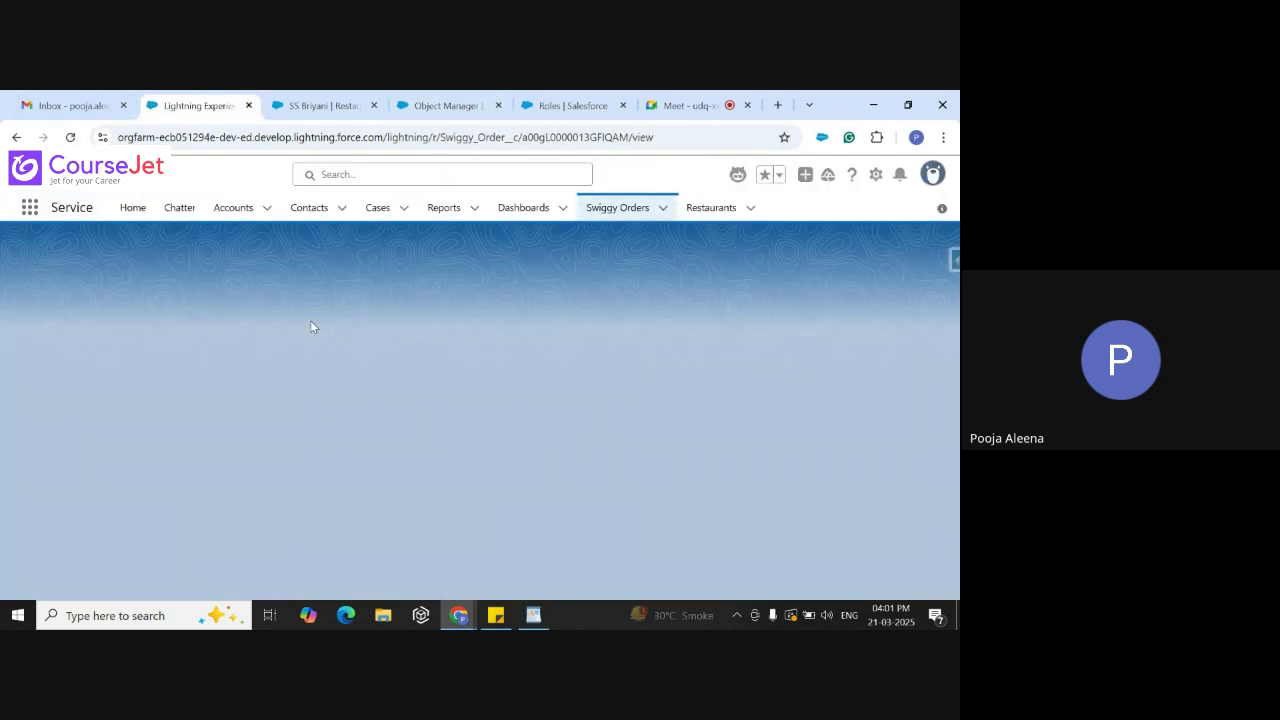
# Search Setup for "user" and open the list of all users
pyautogui.click(566, 105)
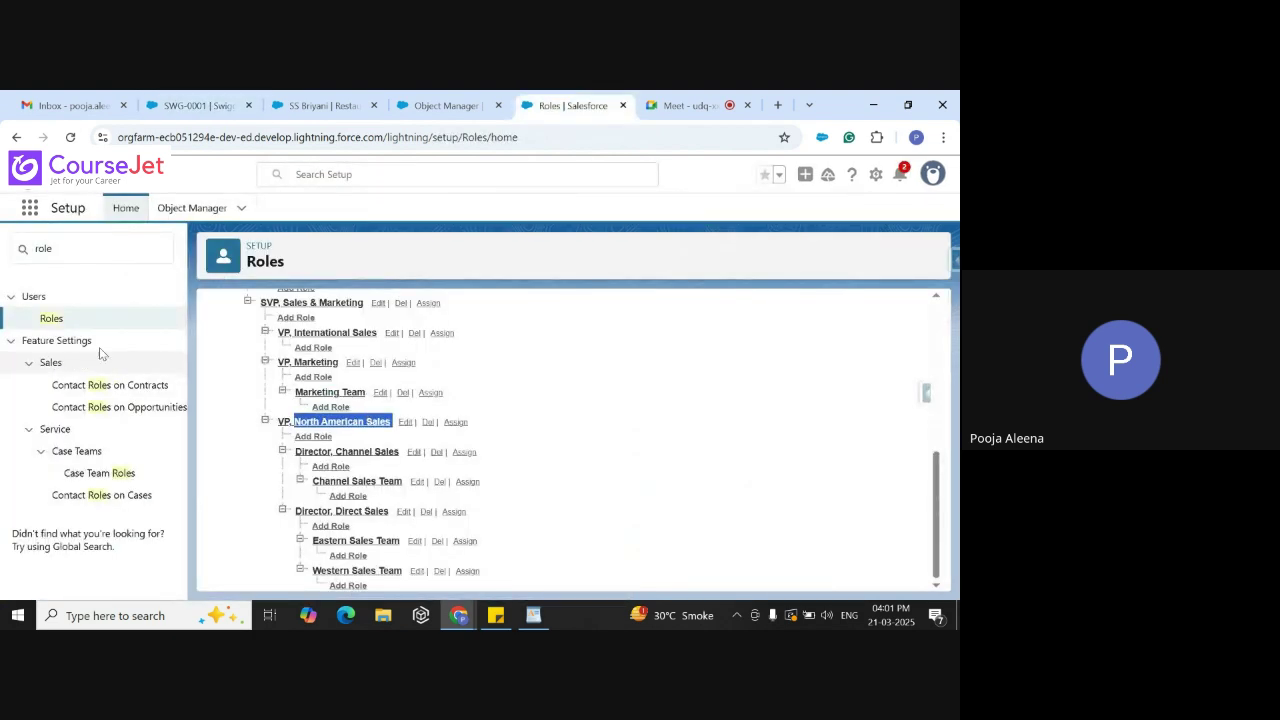
pyautogui.click(65, 252)
pyautogui.press('BackSpace')
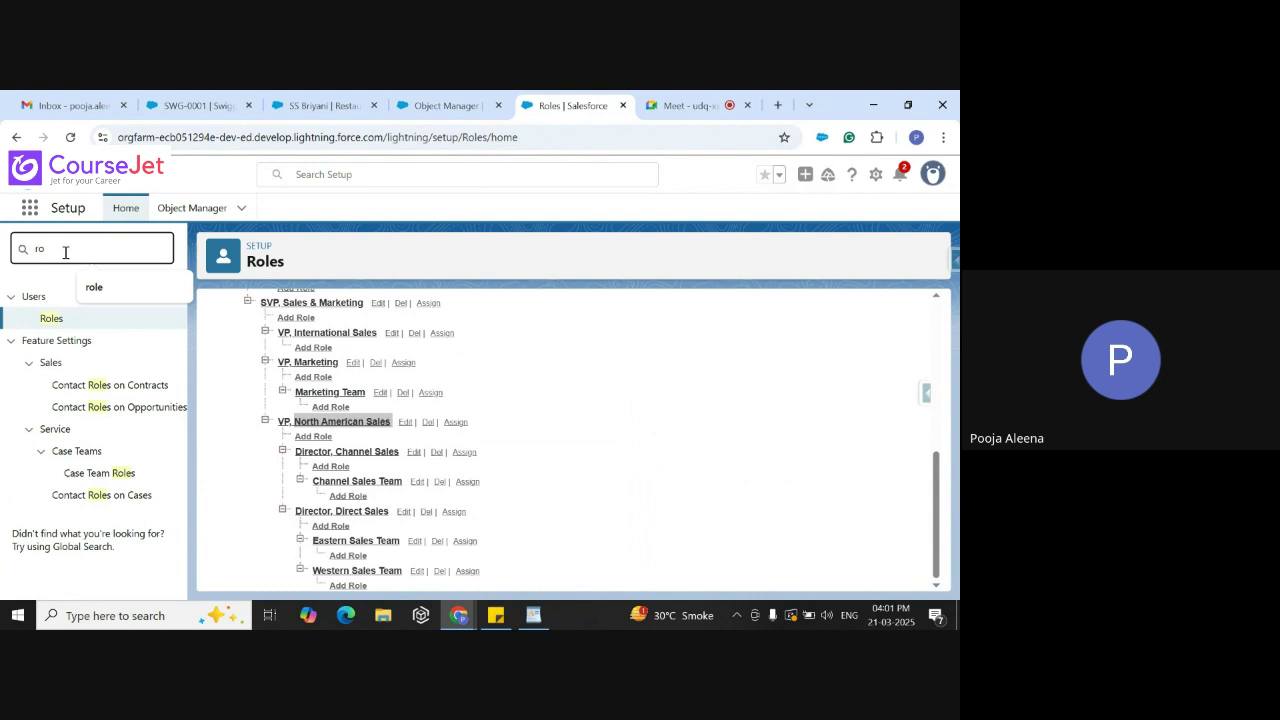
pyautogui.press('BackSpace')
pyautogui.press('BackSpace')
pyautogui.write('user')
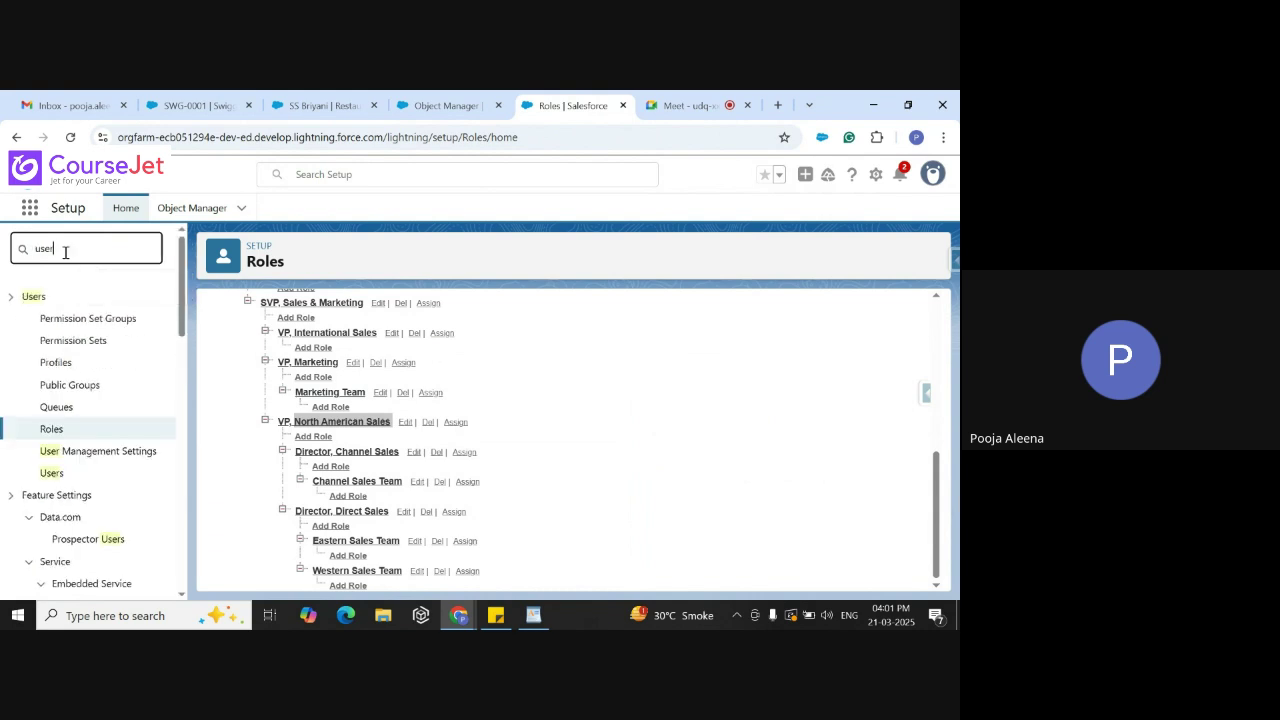
pyautogui.click(52, 472)
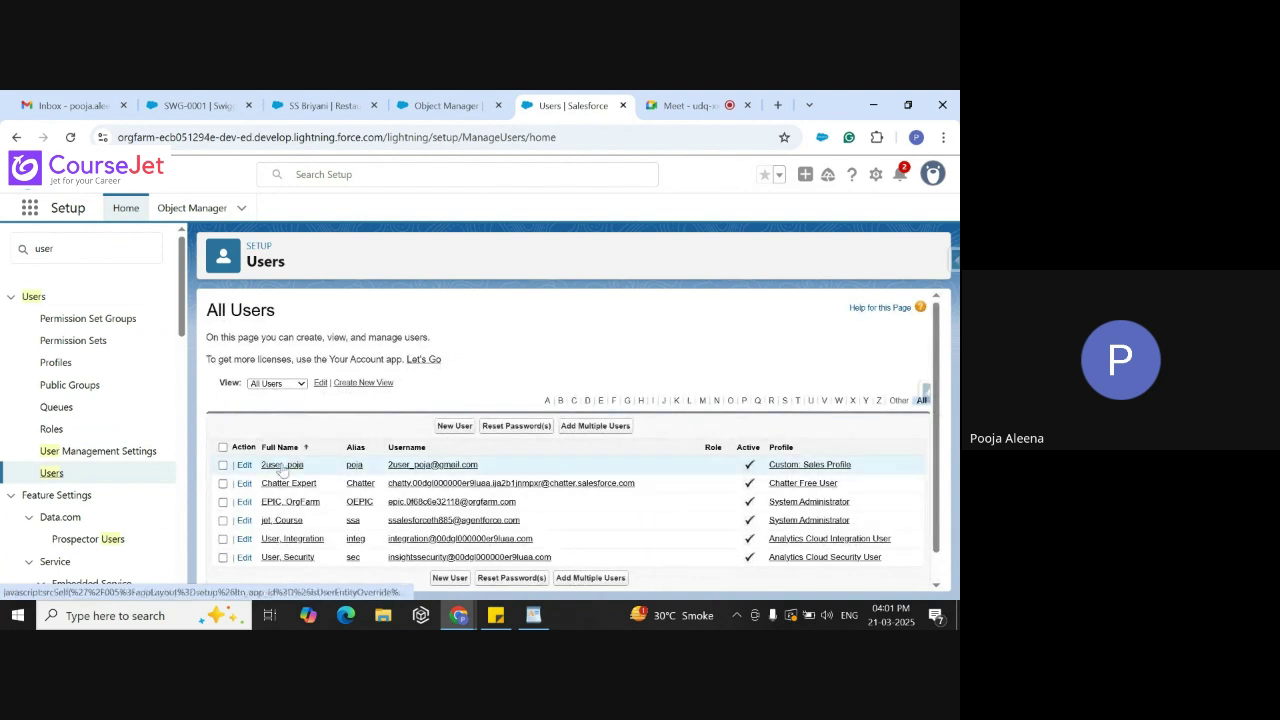
# Assign the role VP, North American Sales to the user with the Custom: Sales Profile and save the user
pyautogui.click(244, 466)
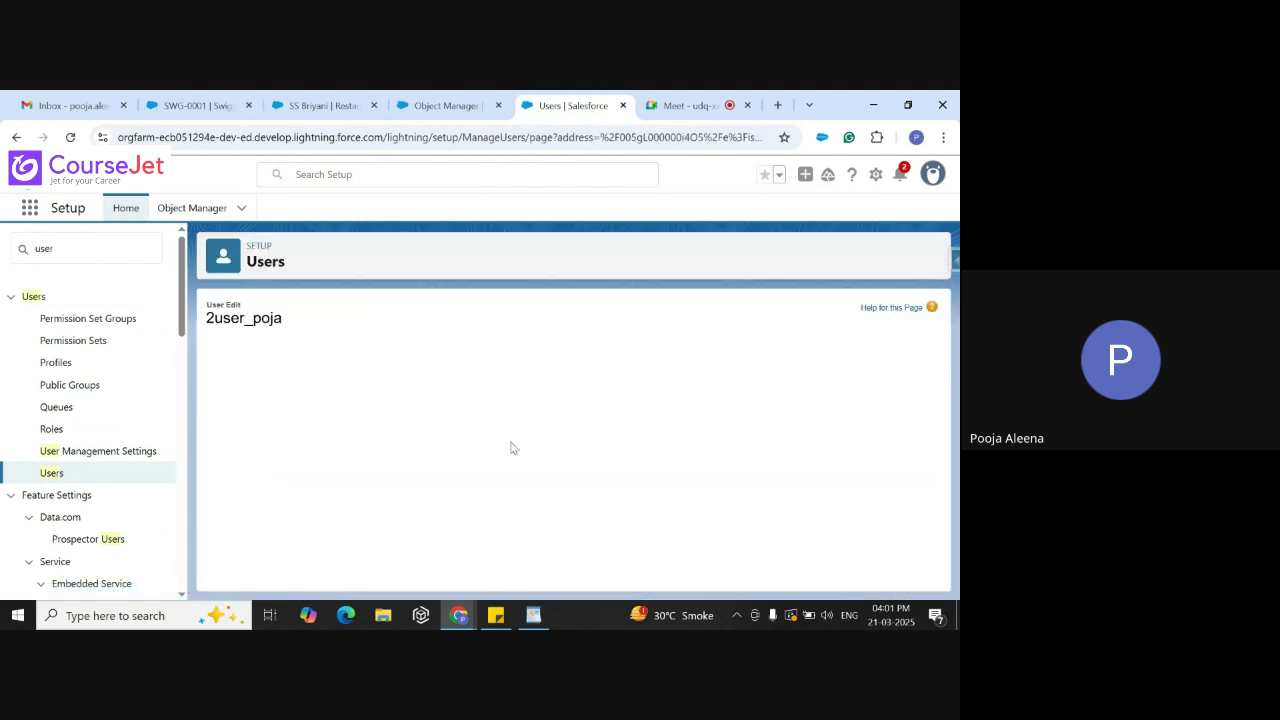
pyautogui.click(764, 400)
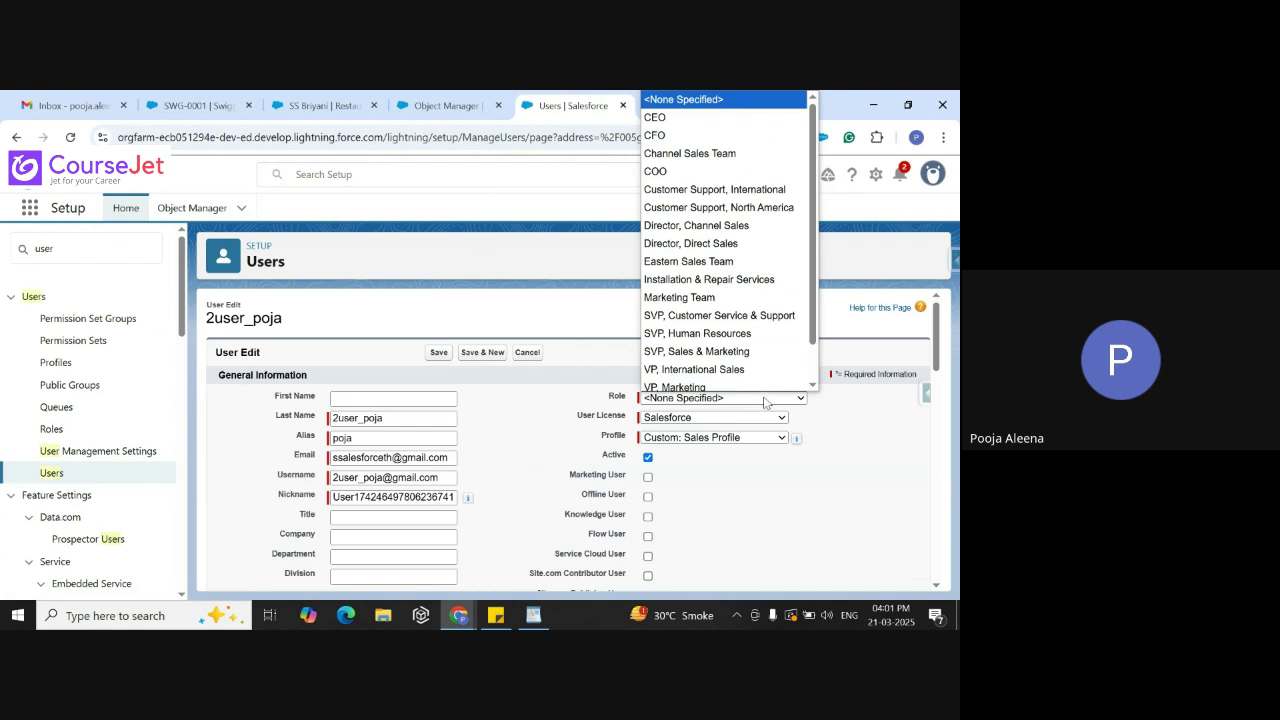
pyautogui.click(813, 387)
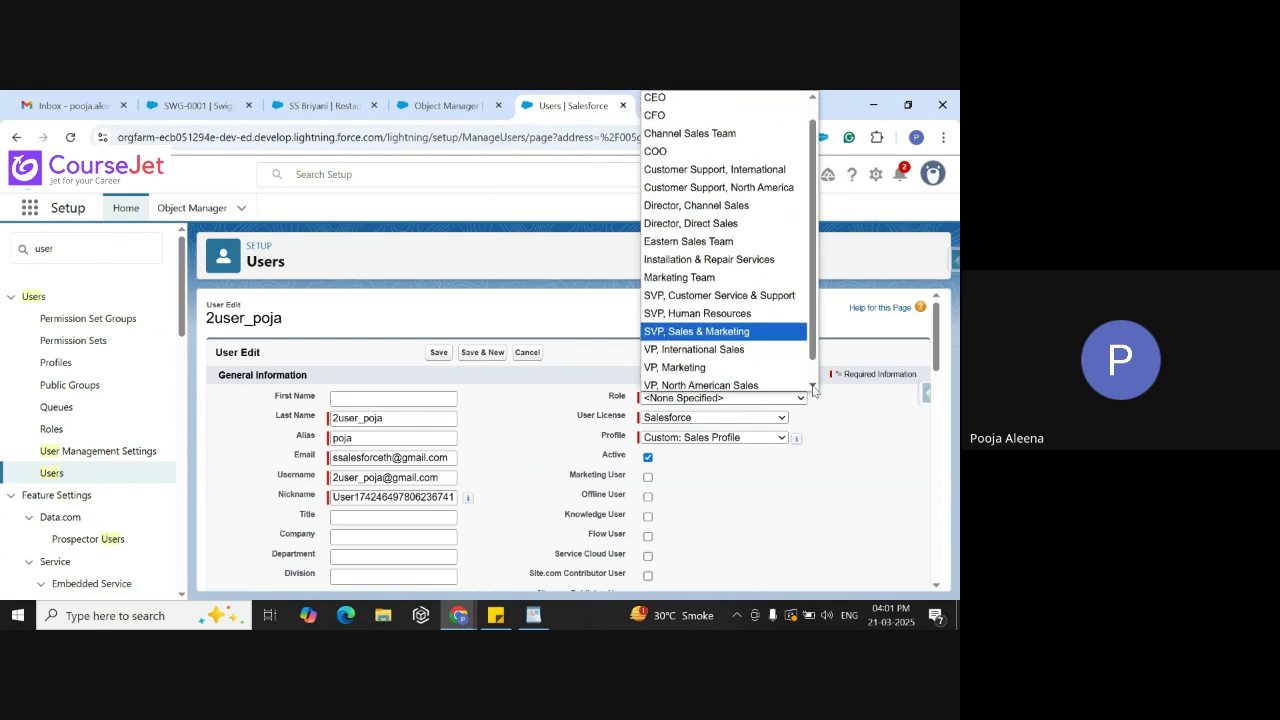
pyautogui.click(813, 387)
pyautogui.click(745, 370)
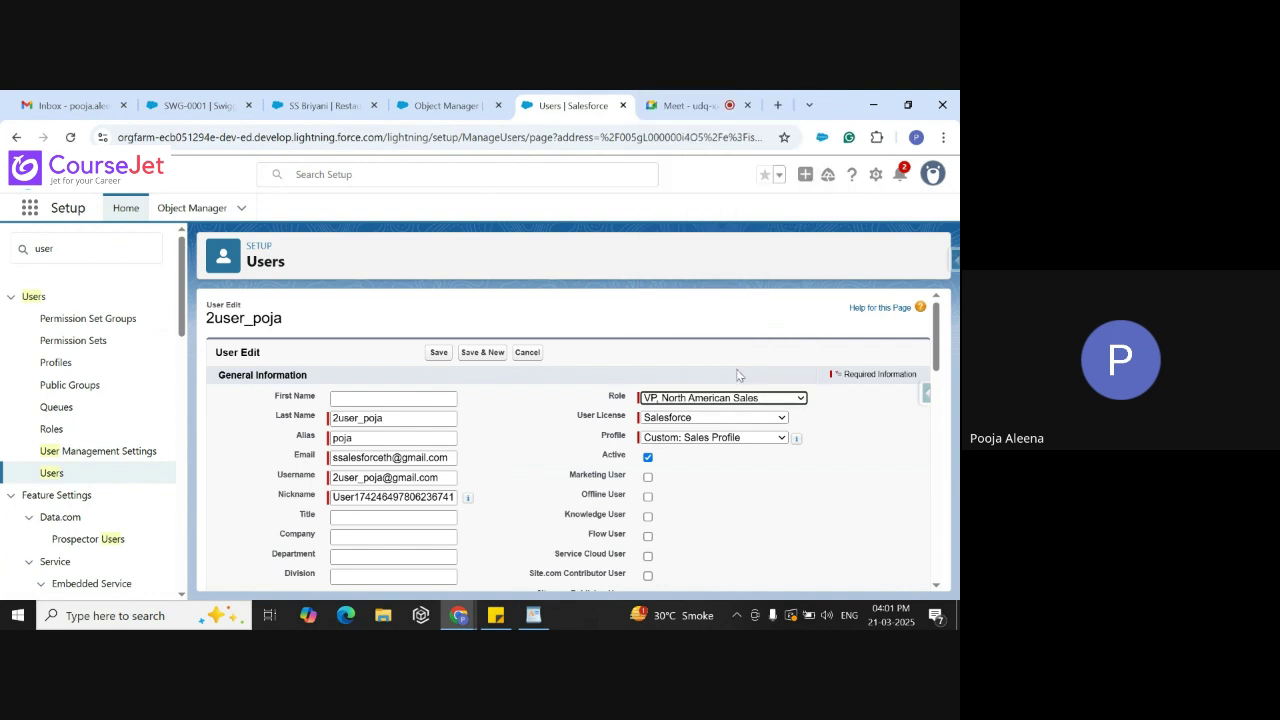
pyautogui.click(439, 352)
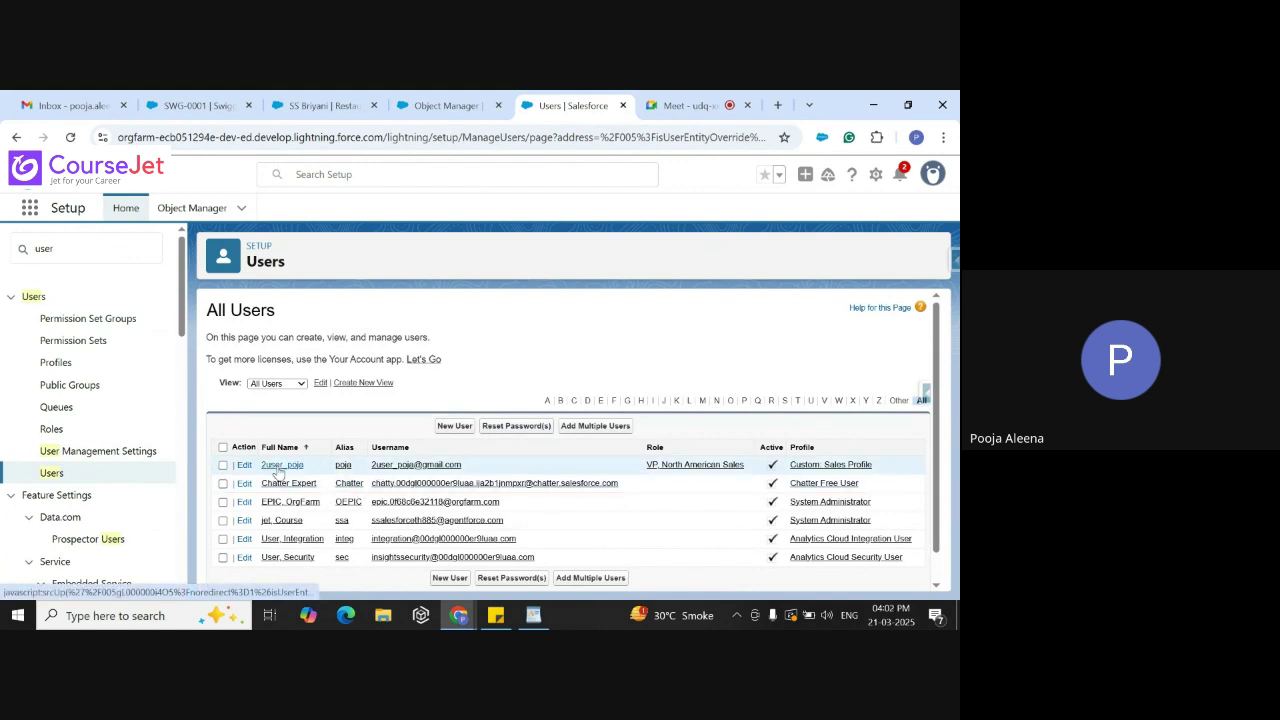
# Open that user's detail record, and load the Salesforce login page in a new Chrome incognito window
pyautogui.click(281, 466)
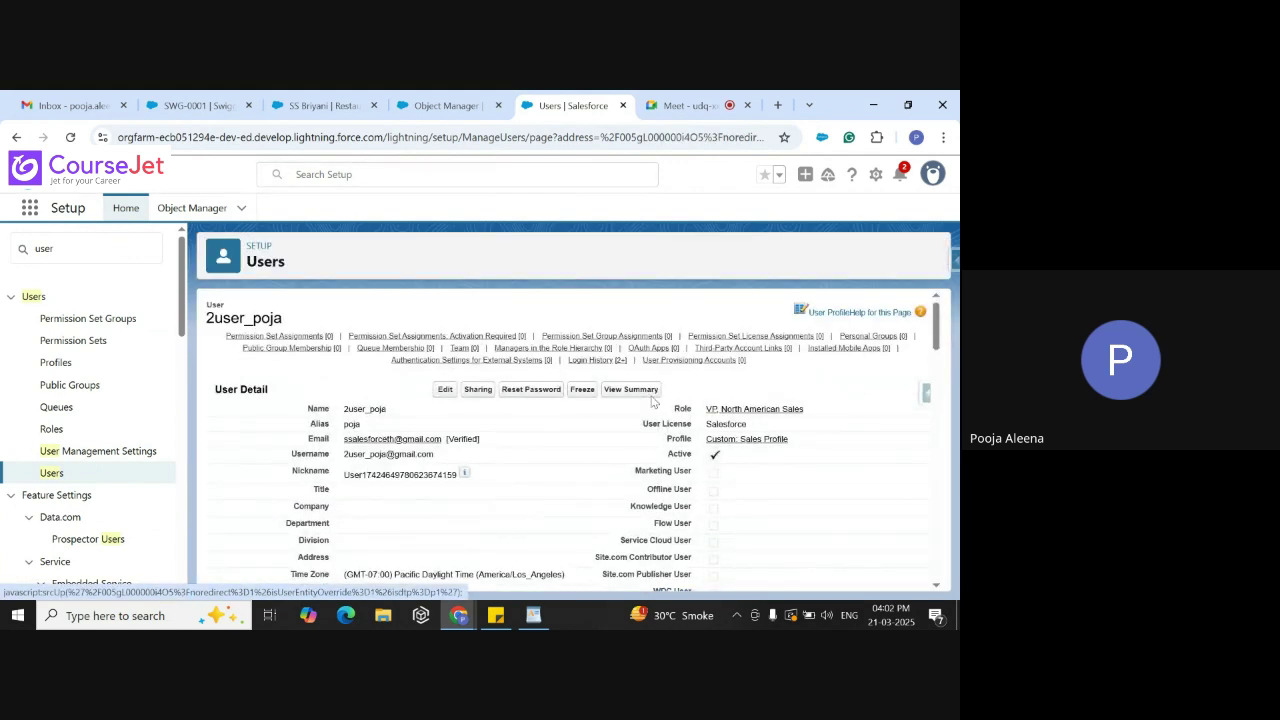
pyautogui.click(943, 138)
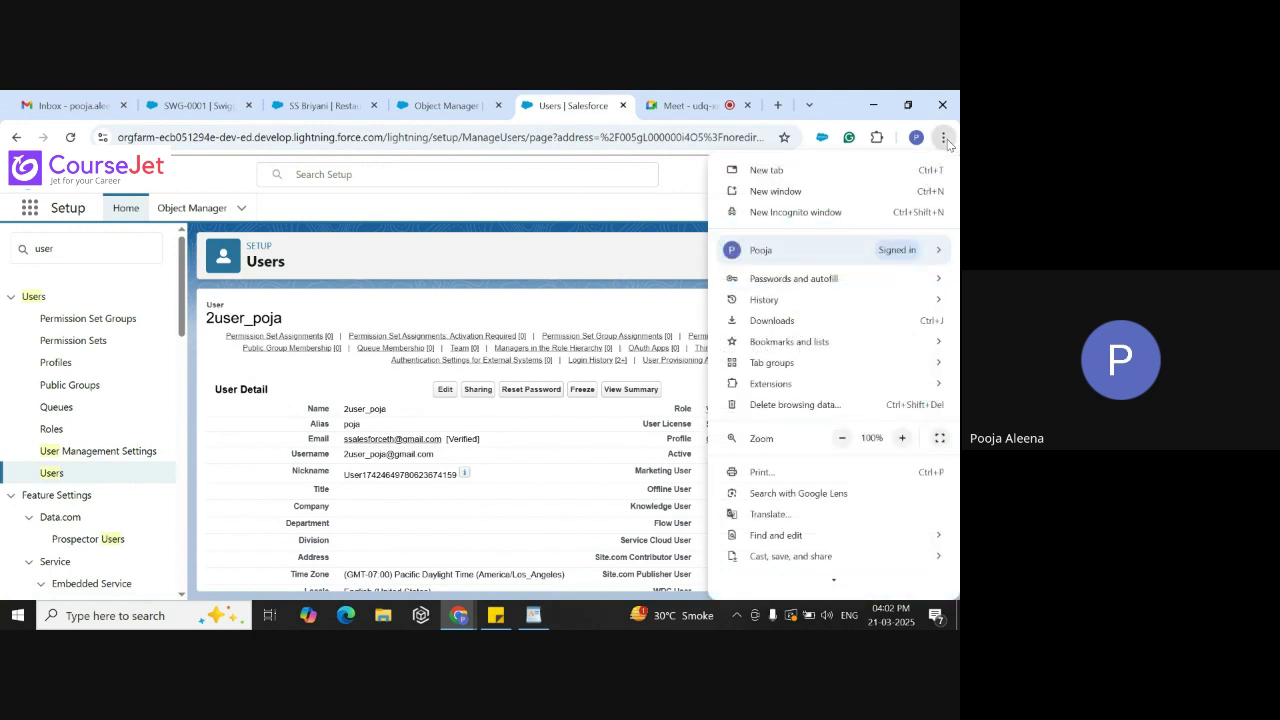
pyautogui.click(794, 213)
pyautogui.write('login')
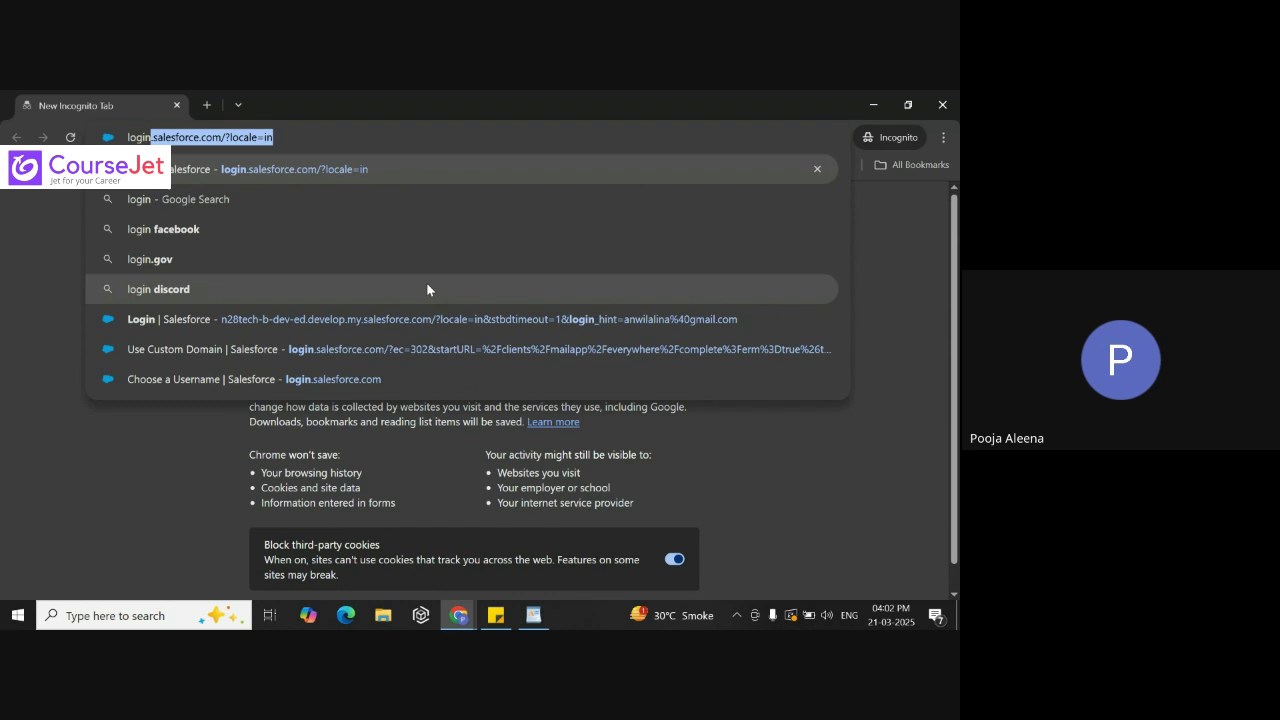
pyautogui.press('Return')
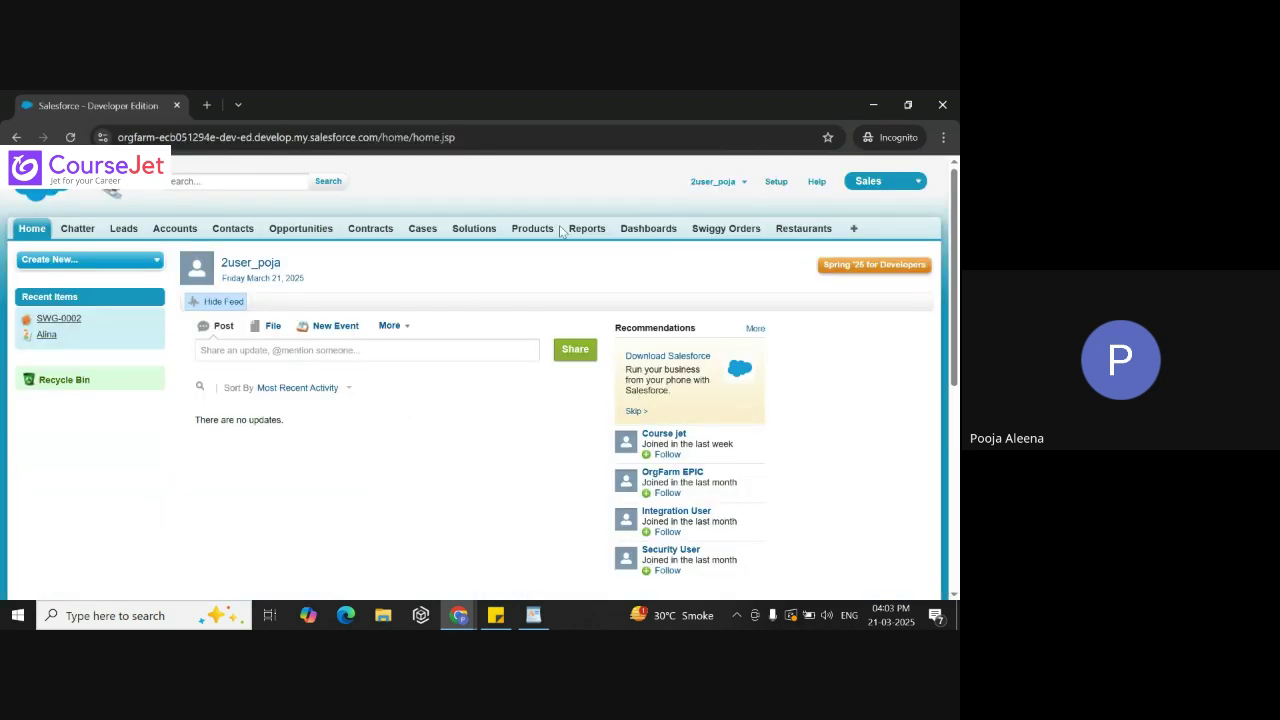
# Open Swiggy Order SWG-0002 for editing and try to save it with a Discount of 15
pyautogui.click(734, 232)
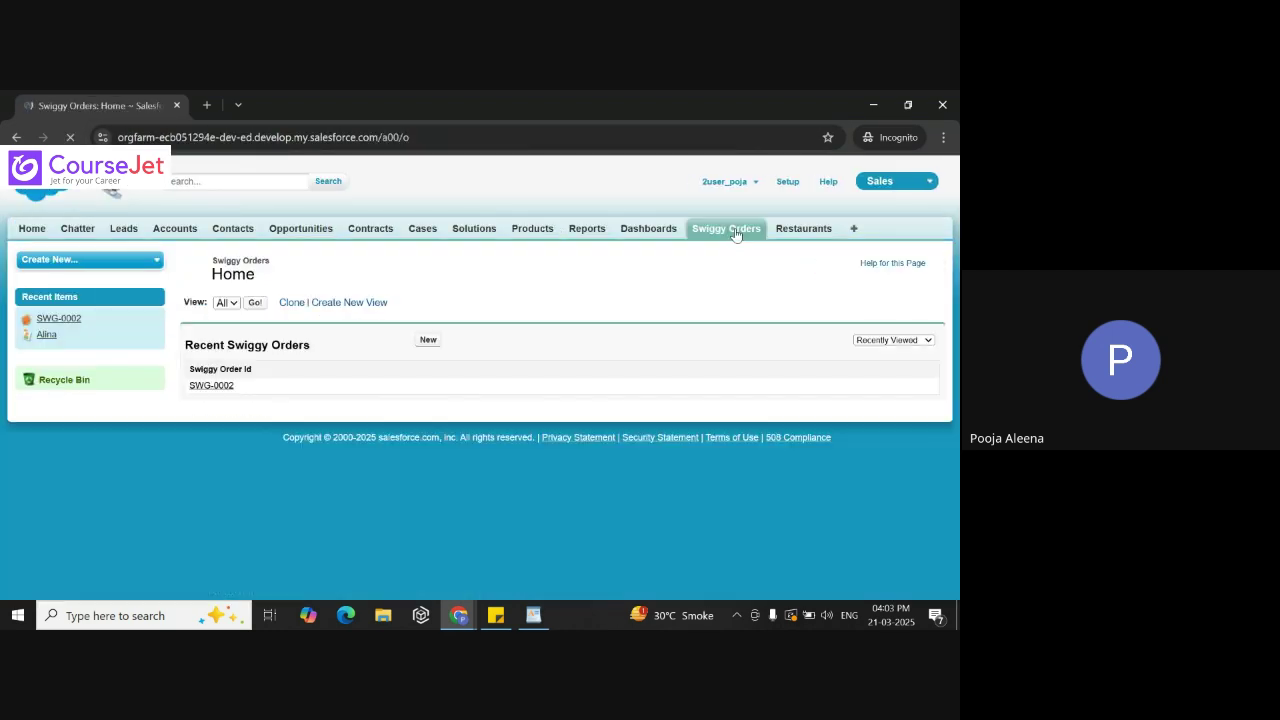
pyautogui.click(230, 389)
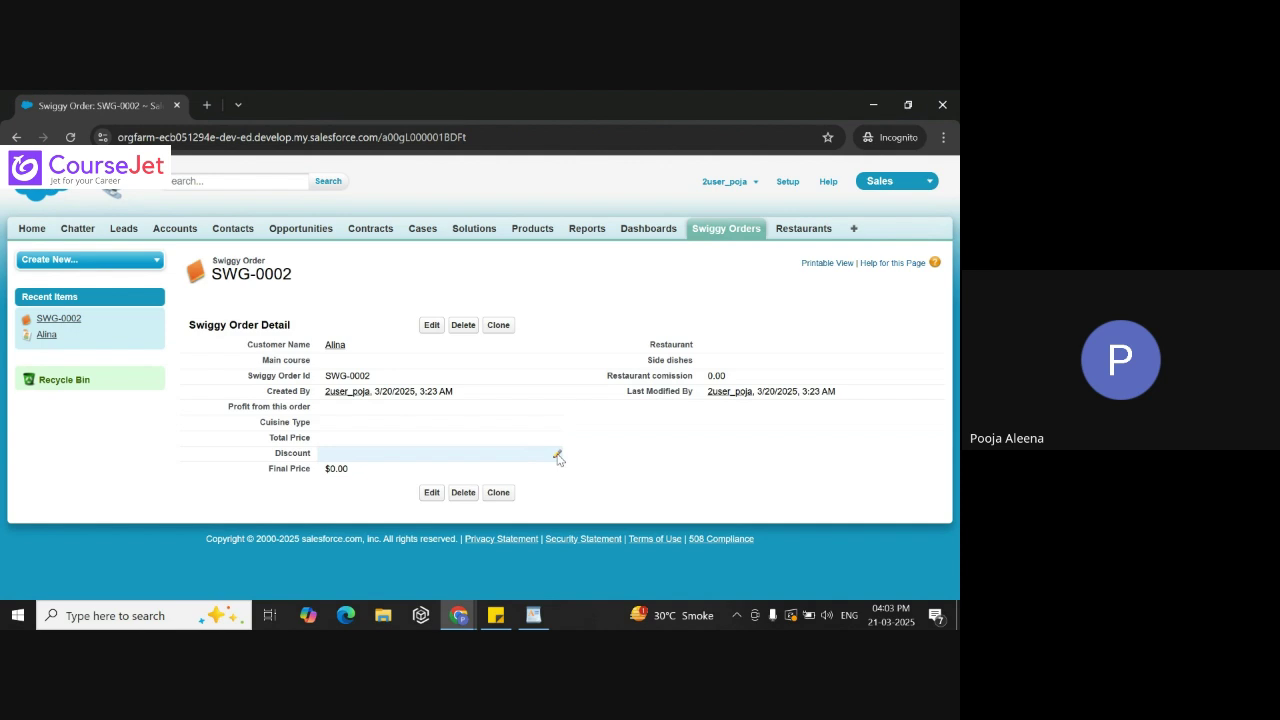
pyautogui.click(431, 325)
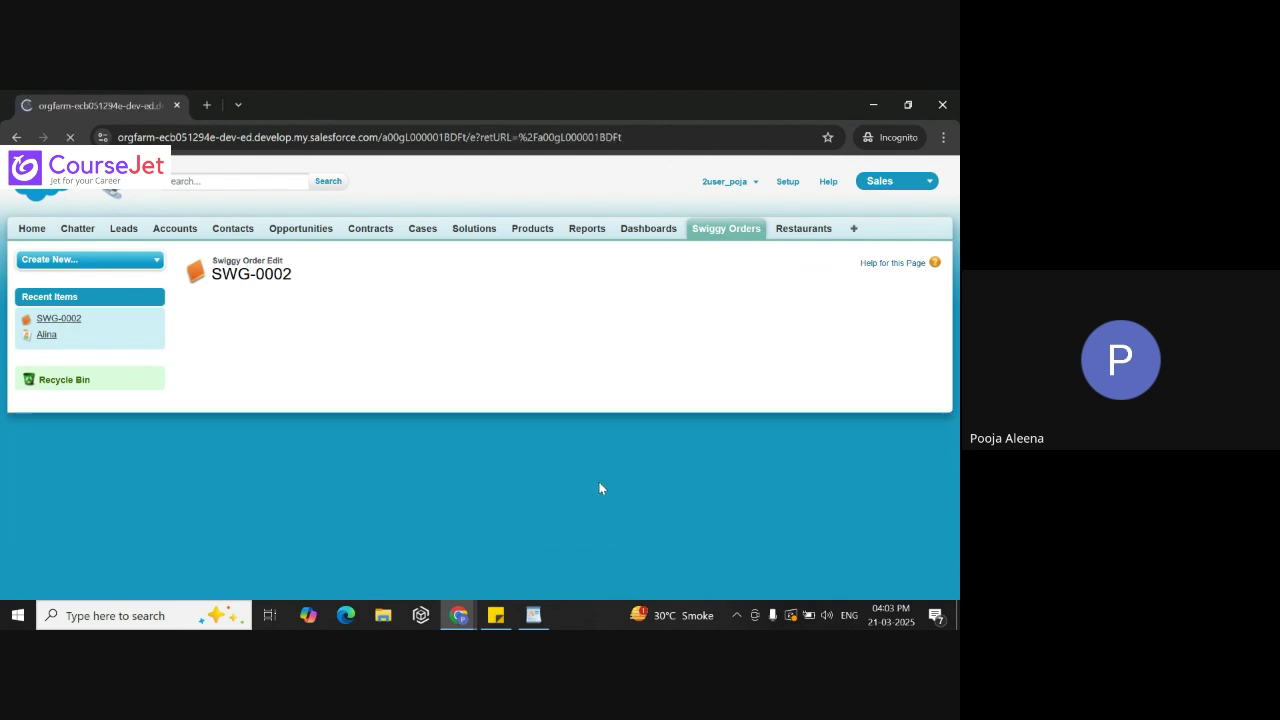
pyautogui.click(373, 456)
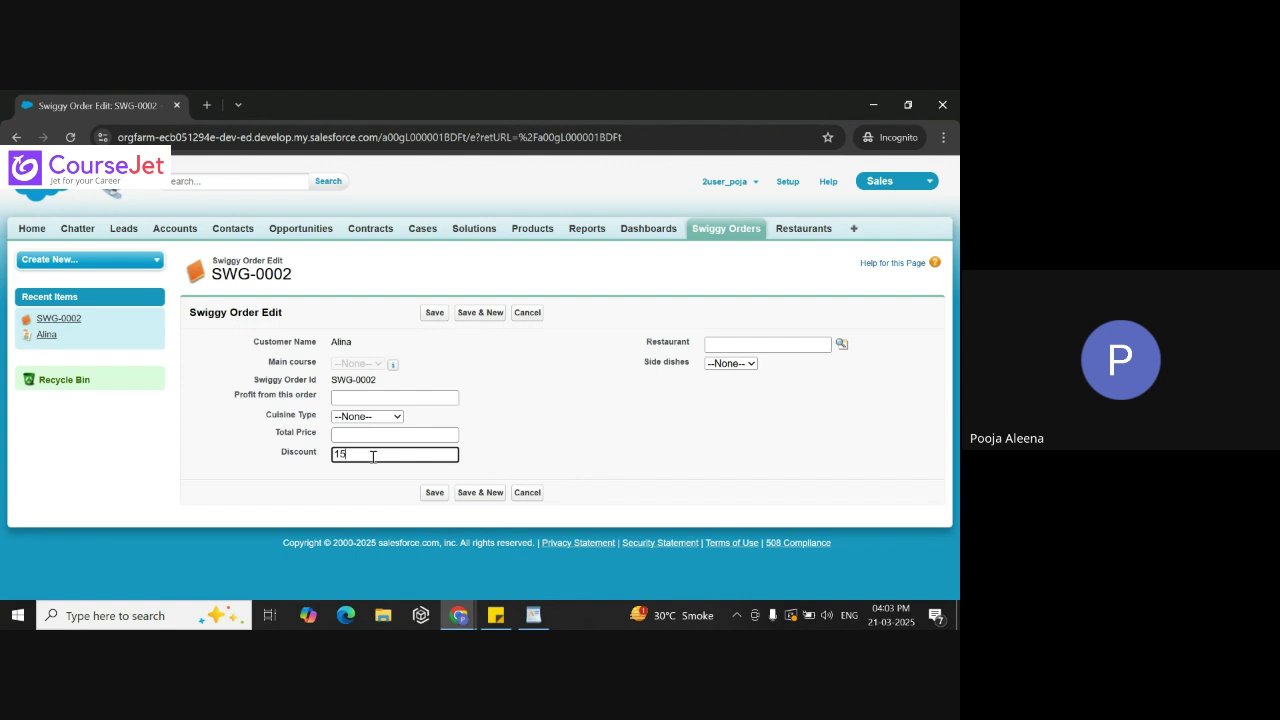
pyautogui.click(434, 492)
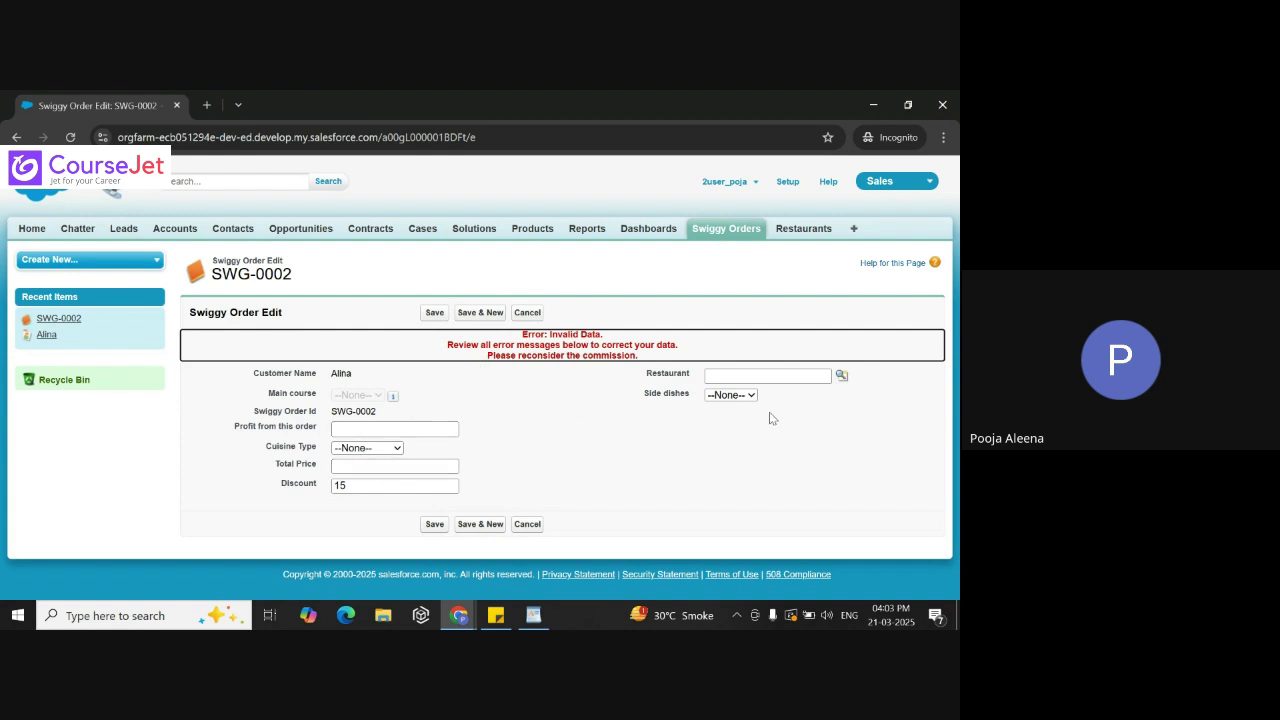
# Check the Restaurant lookup on the Swiggy Order edit form for selectable restaurants
pyautogui.click(842, 376)
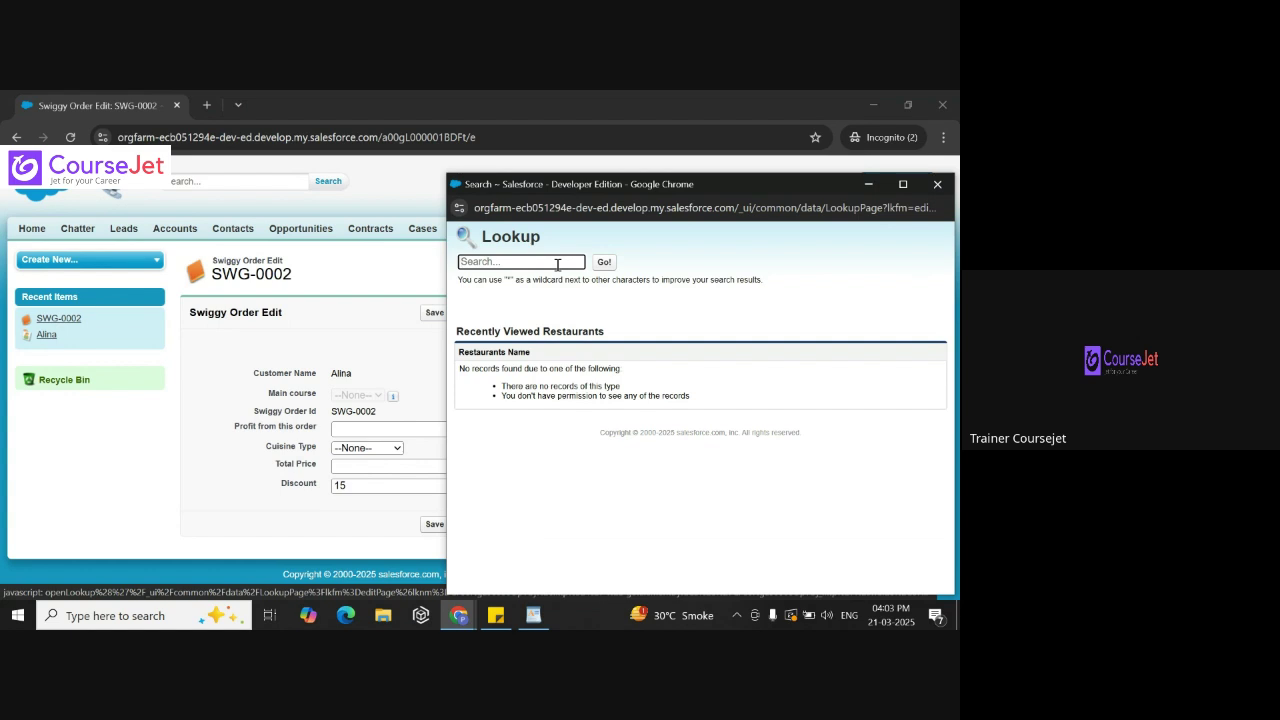
pyautogui.click(244, 338)
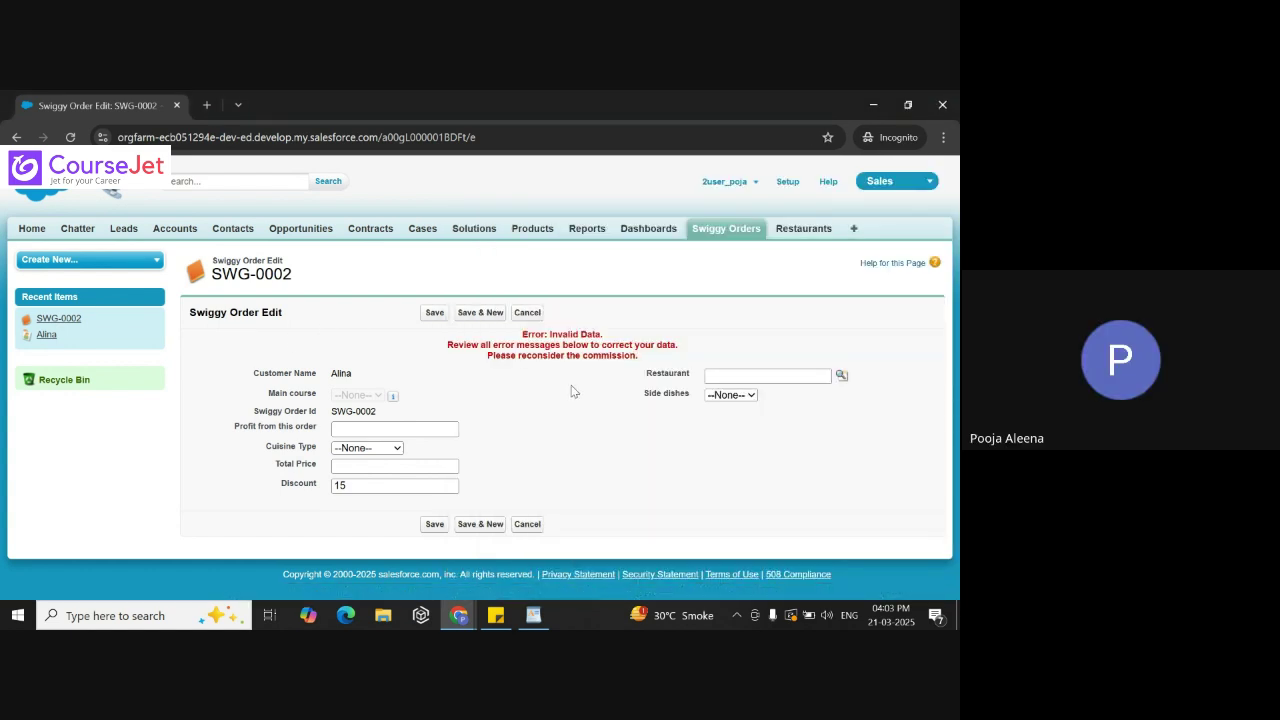
pyautogui.click(840, 377)
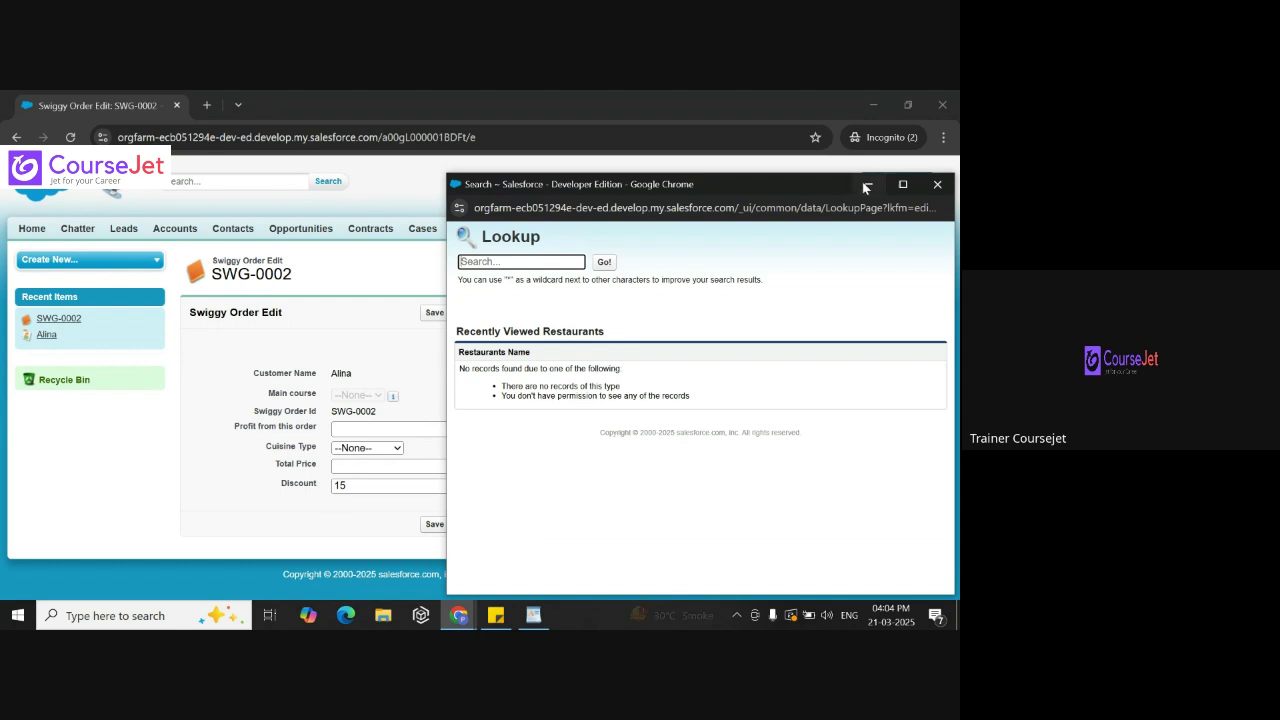
pyautogui.click(937, 186)
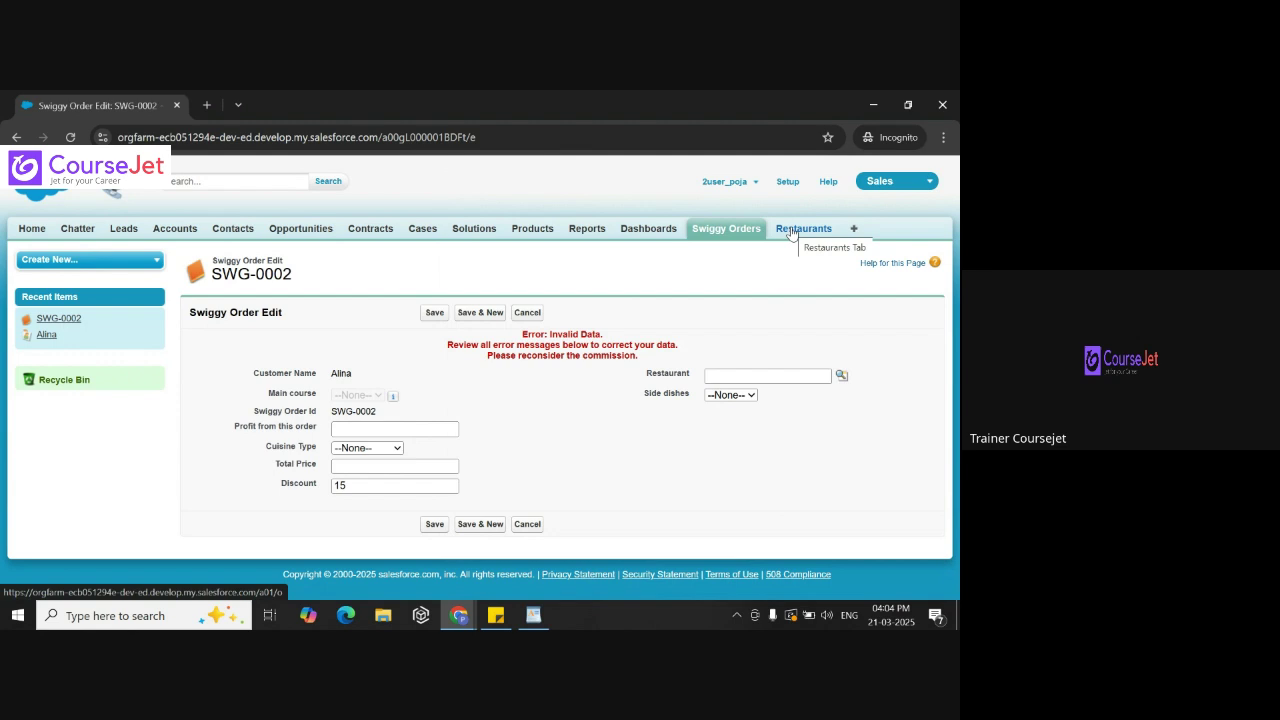
# Try to save Swiggy Order SWG-0002 with a Discount of 10
pyautogui.click(351, 489)
pyautogui.press('BackSpace')
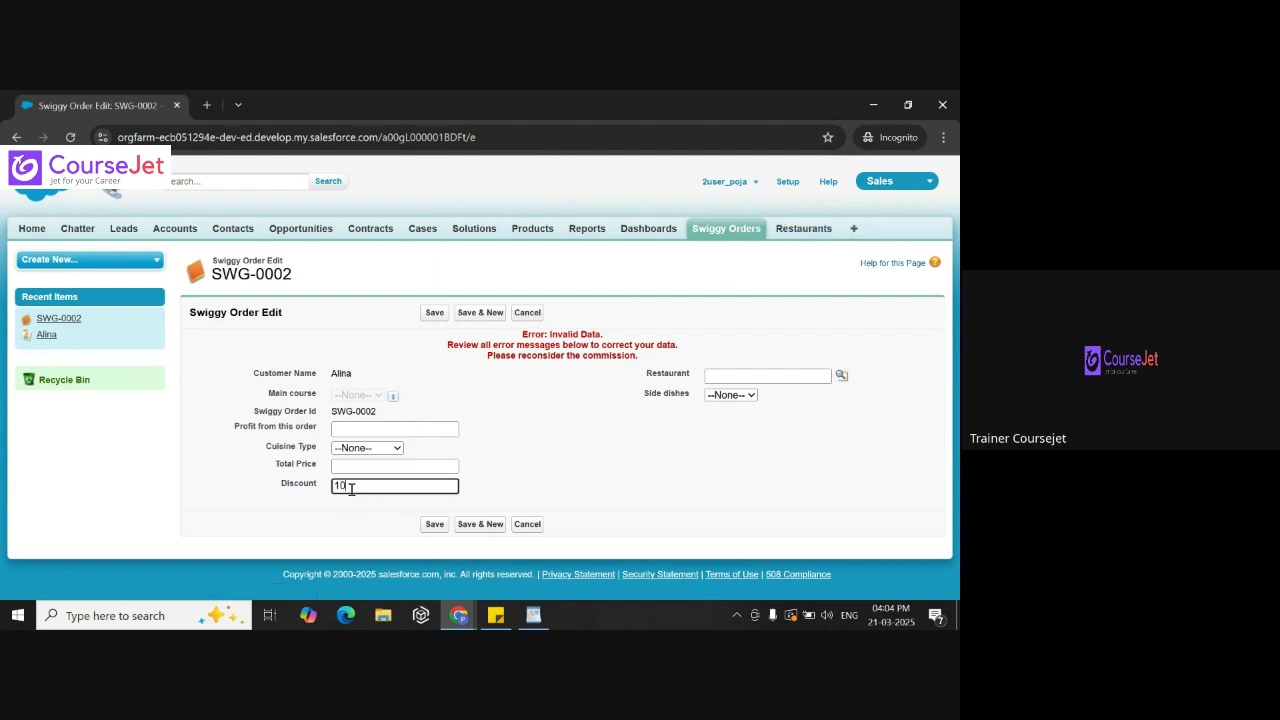
pyautogui.write('0')
pyautogui.click(437, 525)
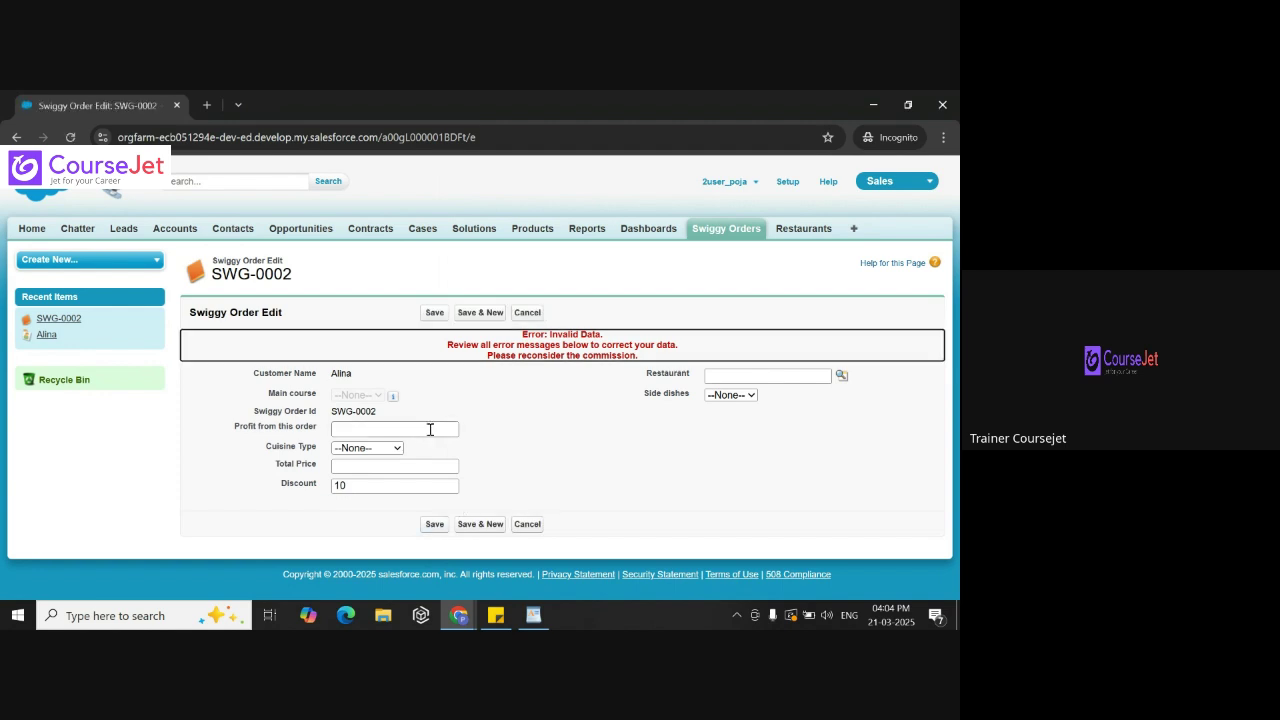
# Open Restaurants in a separate browser tab and create the restaurant "Alina test" with a Vendor Commission of 25
pyautogui.rightClick(796, 229)
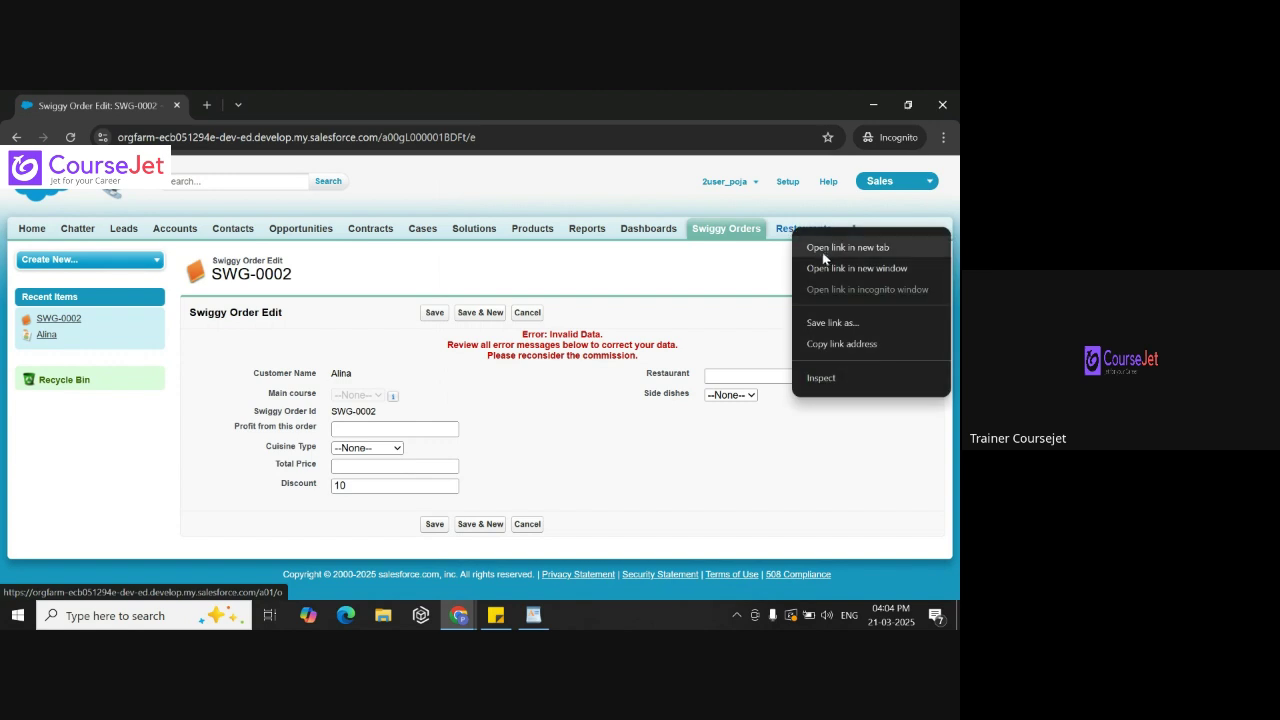
pyautogui.click(824, 253)
pyautogui.click(326, 108)
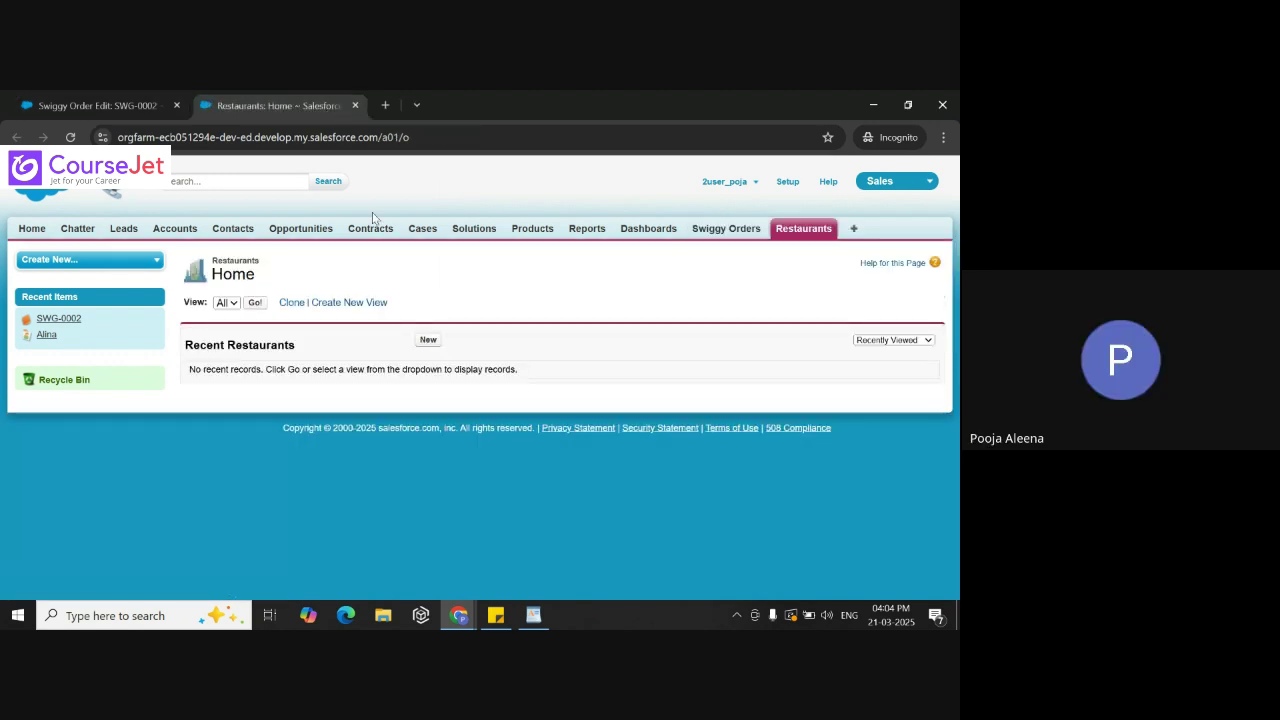
pyautogui.click(428, 340)
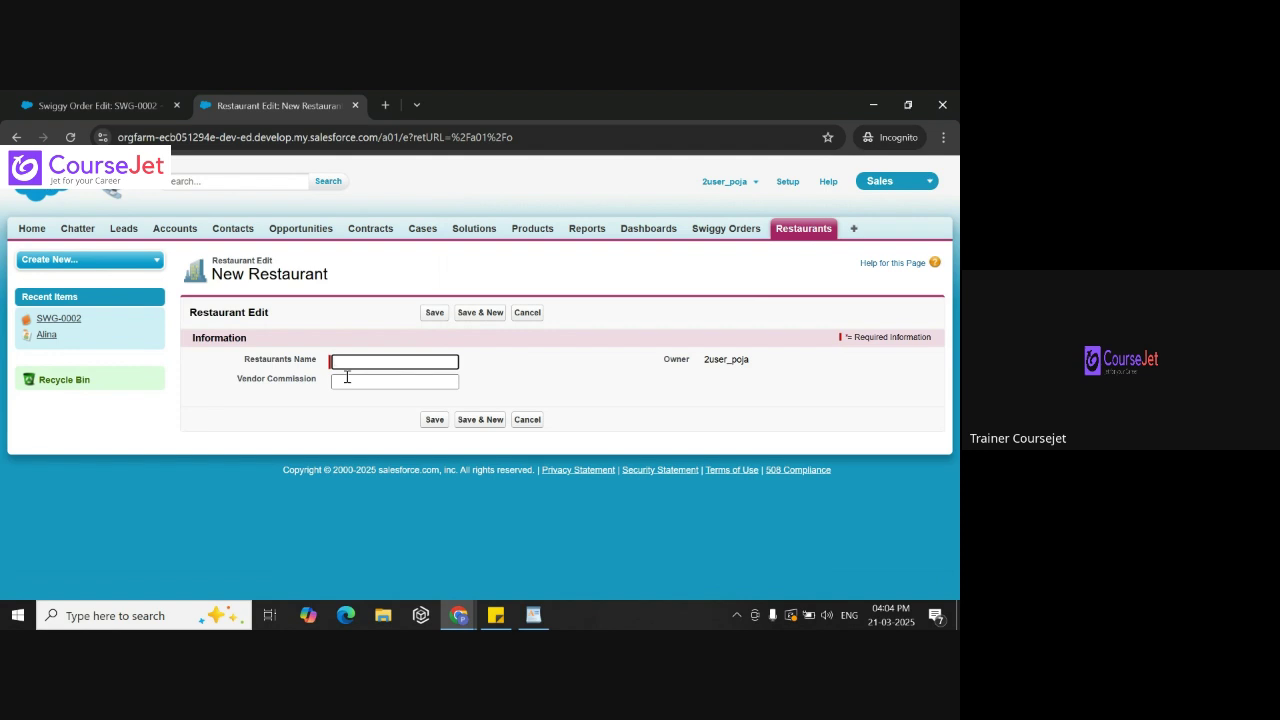
pyautogui.write('All')
pyautogui.click(360, 384)
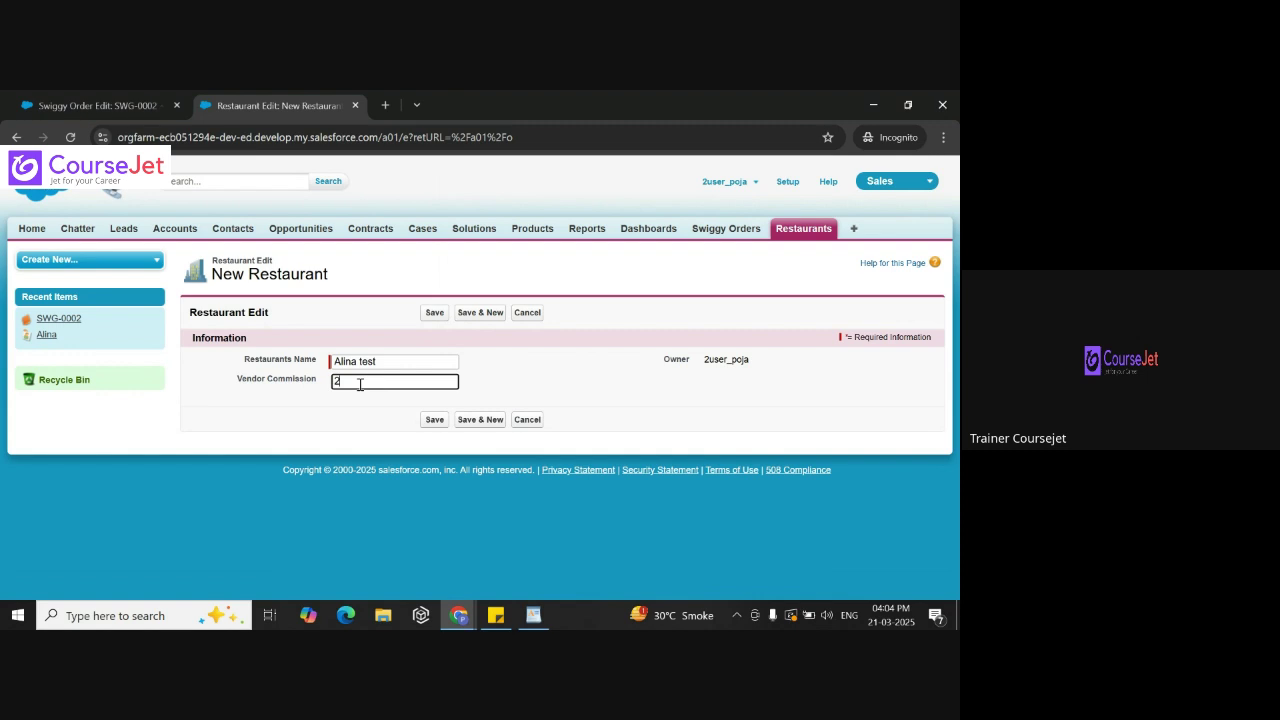
pyautogui.click(434, 421)
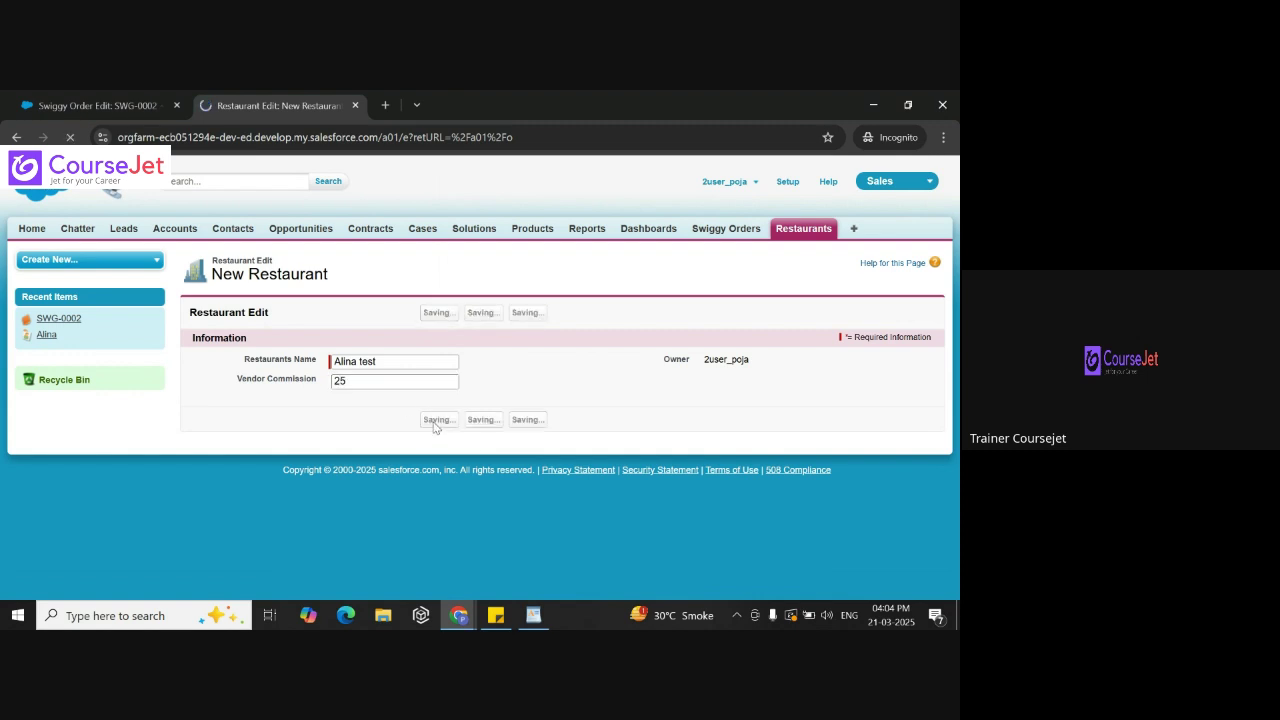
# Assign the restaurant "Alina test" to Swiggy Order SWG-0002, set the Discount to 15 and save the order
pyautogui.hotkey('ctrl', 'Tab')
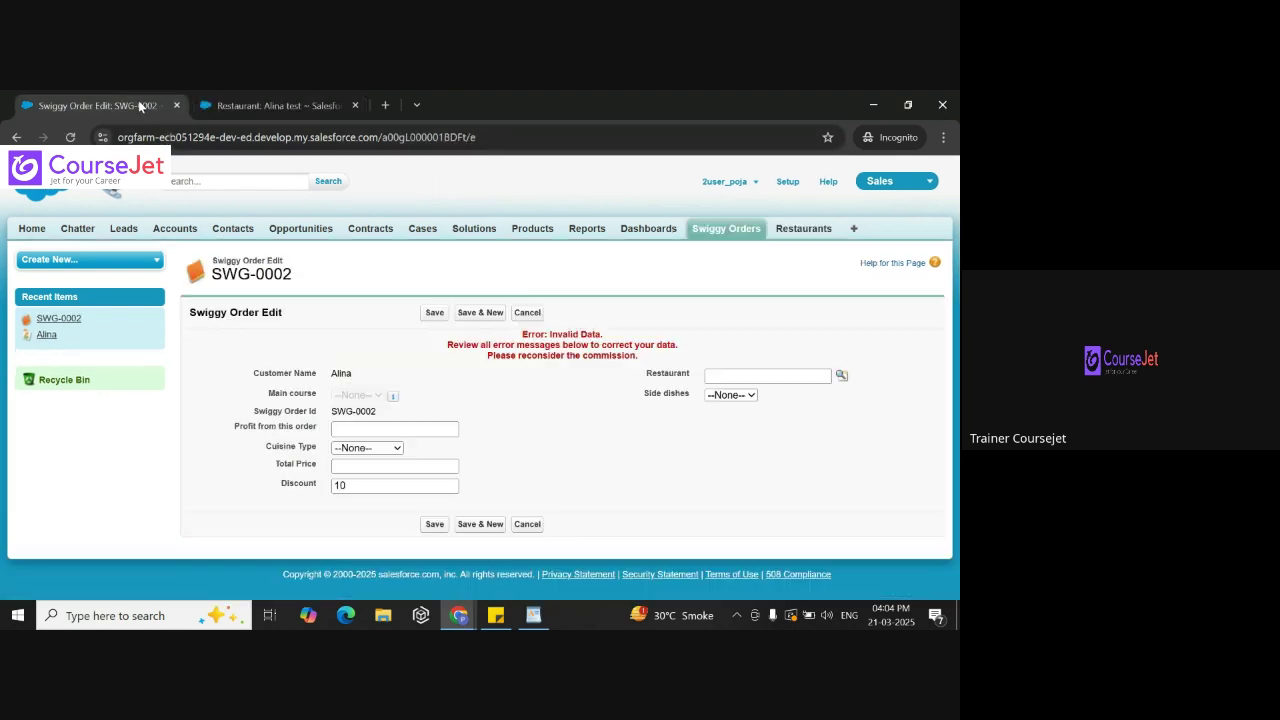
pyautogui.click(841, 375)
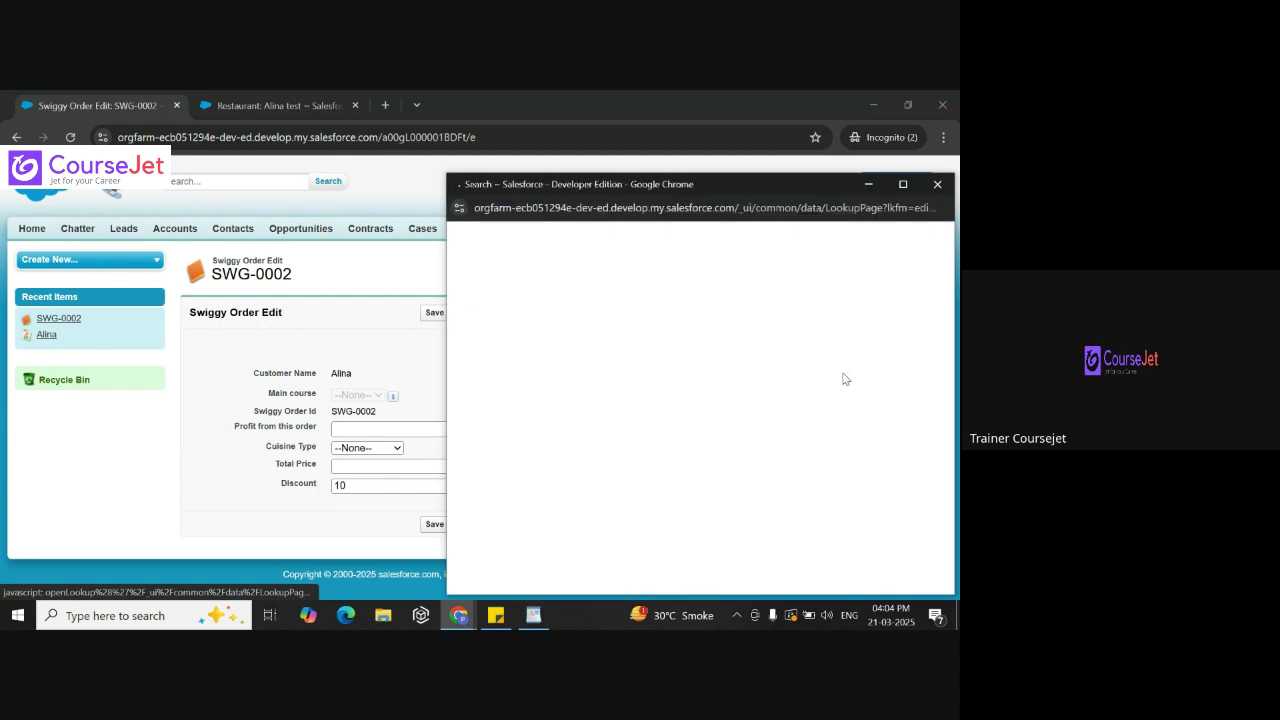
pyautogui.click(488, 368)
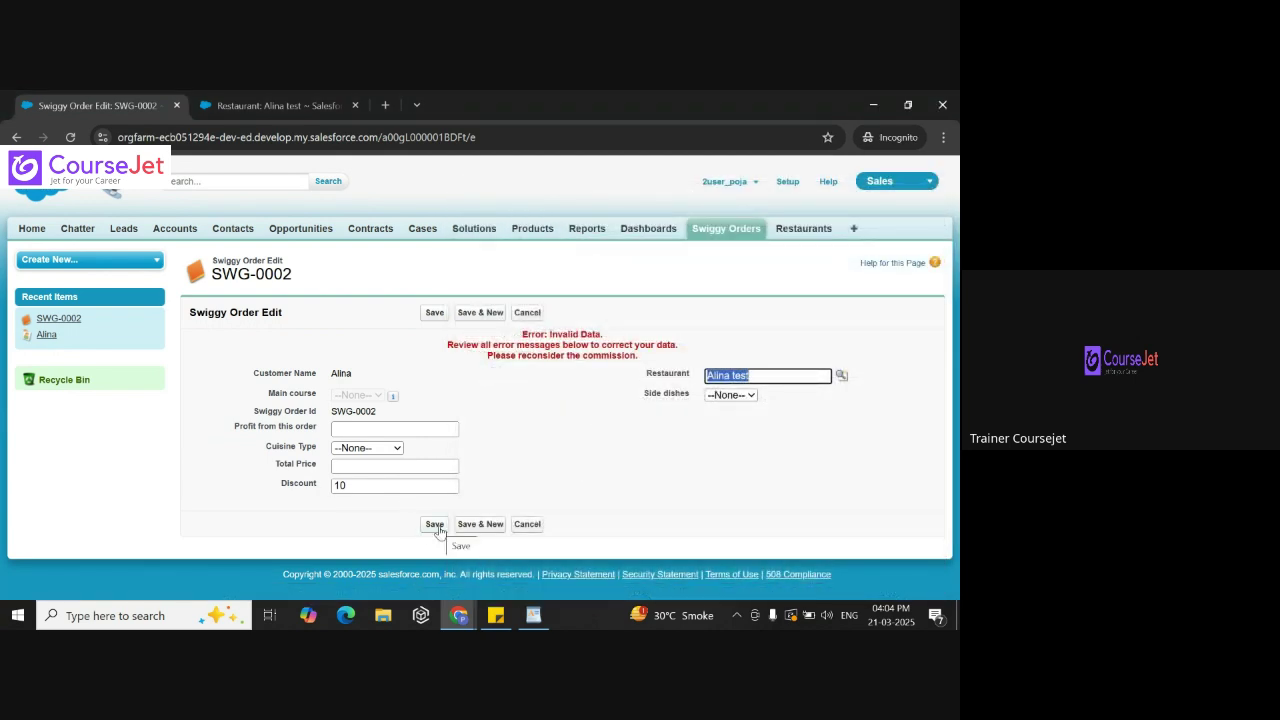
pyautogui.click(366, 488)
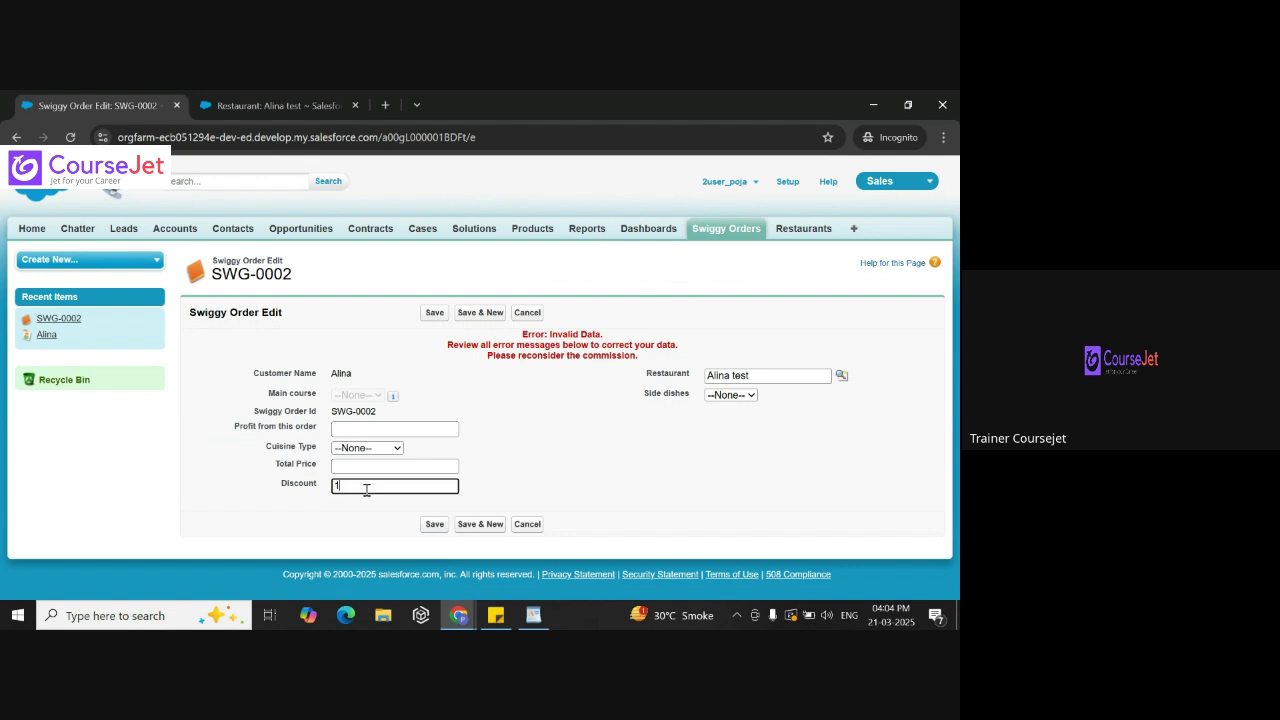
pyautogui.click(434, 524)
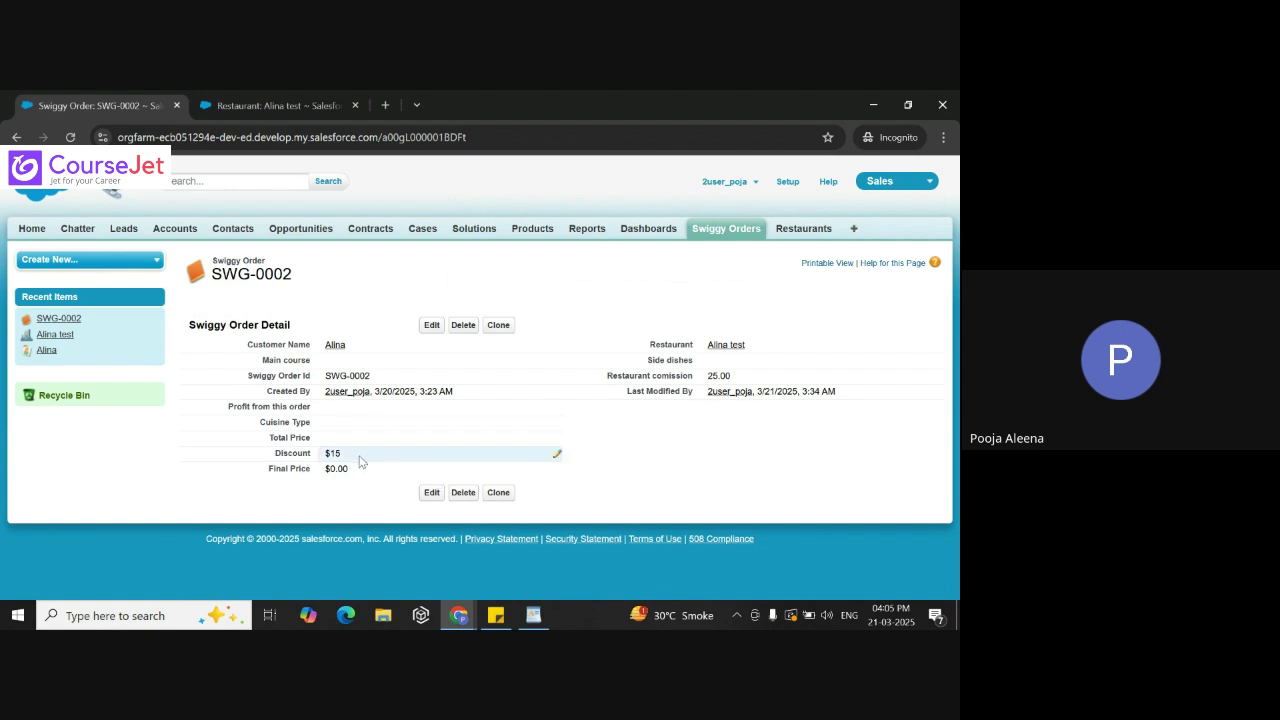
# Switch to the administrator's Chrome window and open the Discount_for_order validation rule for editing
pyautogui.hotkey('alt', 'Tab')
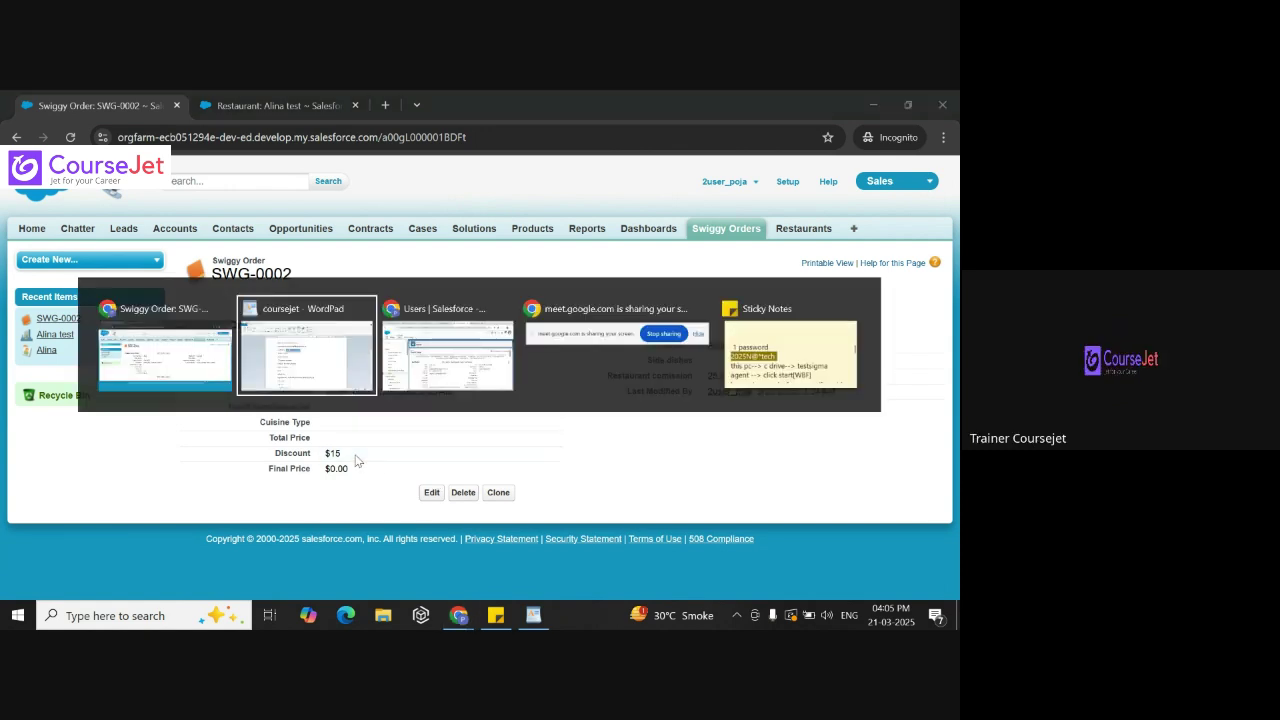
pyautogui.hotkey('alt', 'Tab')
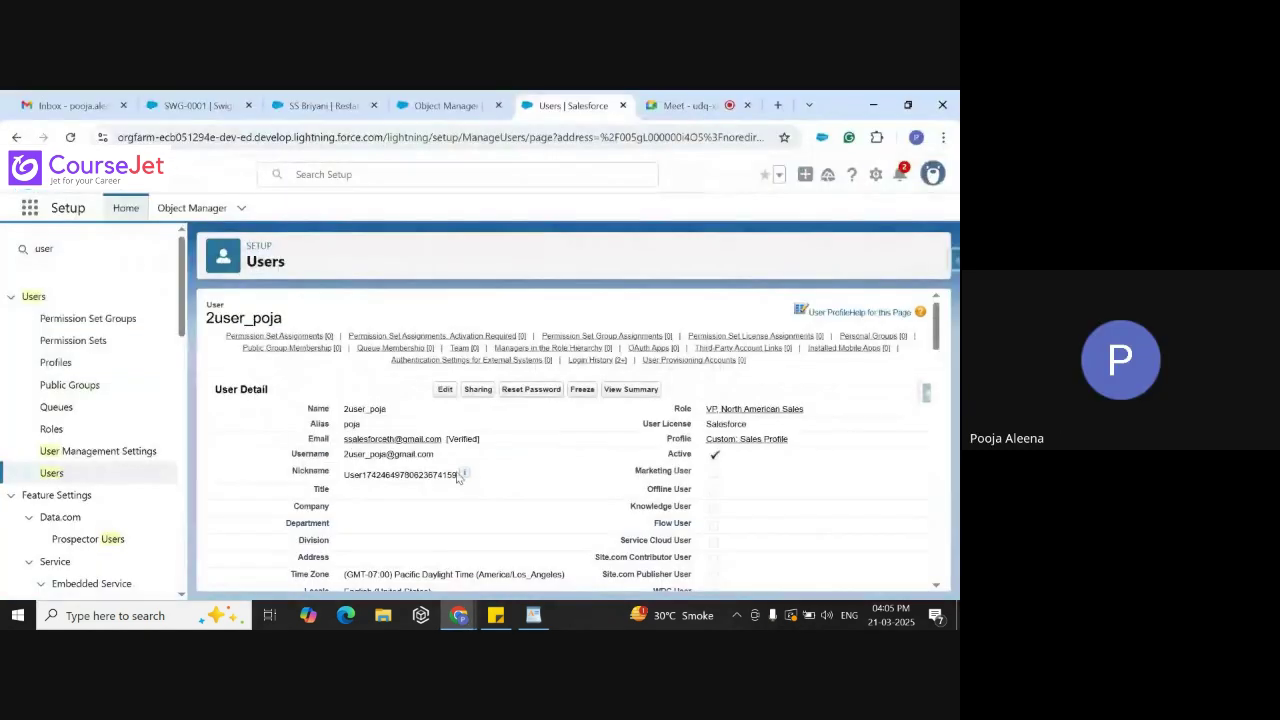
pyautogui.click(449, 98)
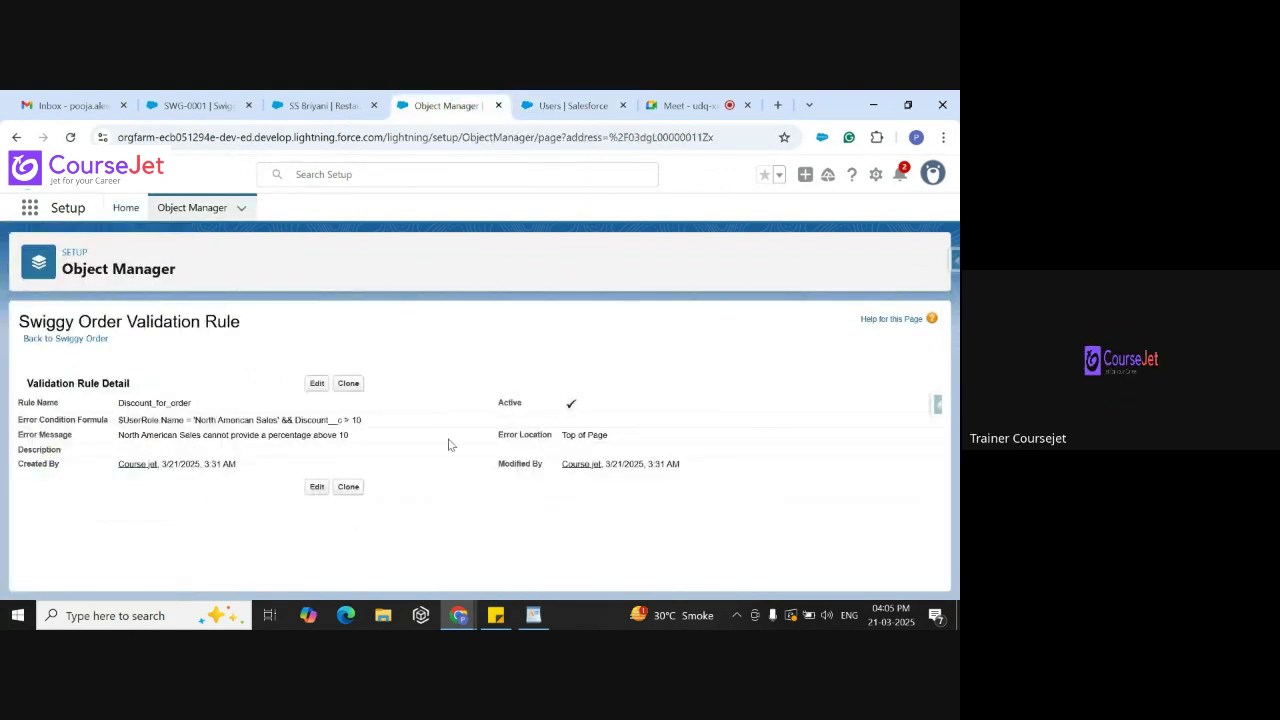
pyautogui.click(316, 384)
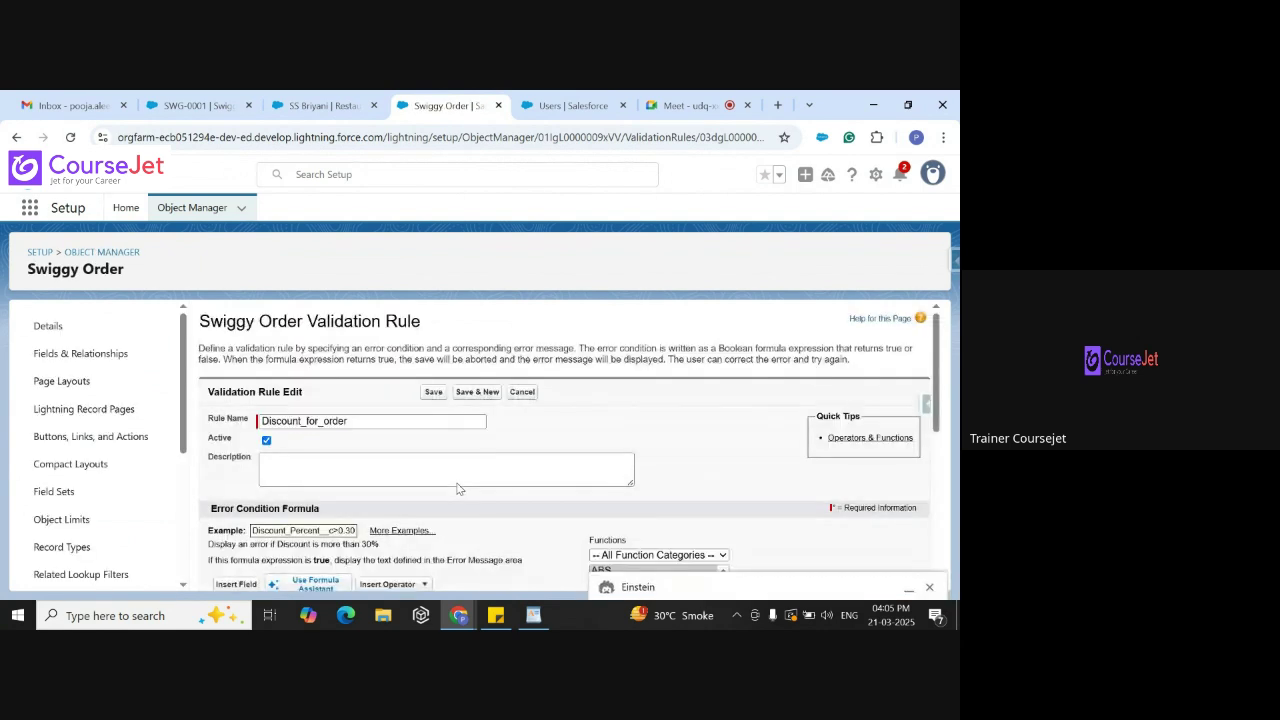
pyautogui.moveTo(938, 420); pyautogui.dragTo(952, 376)
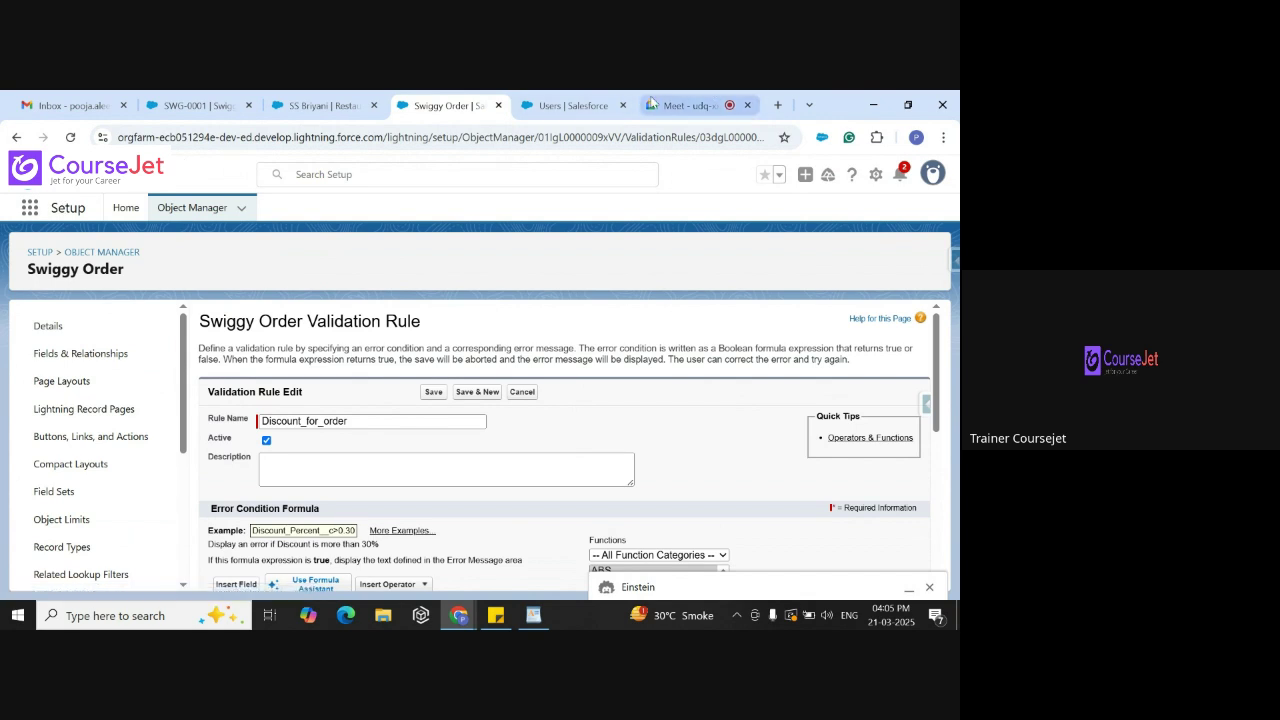
# Open the VP, North American Sales role from the test user's record and copy its Role Name
pyautogui.click(552, 100)
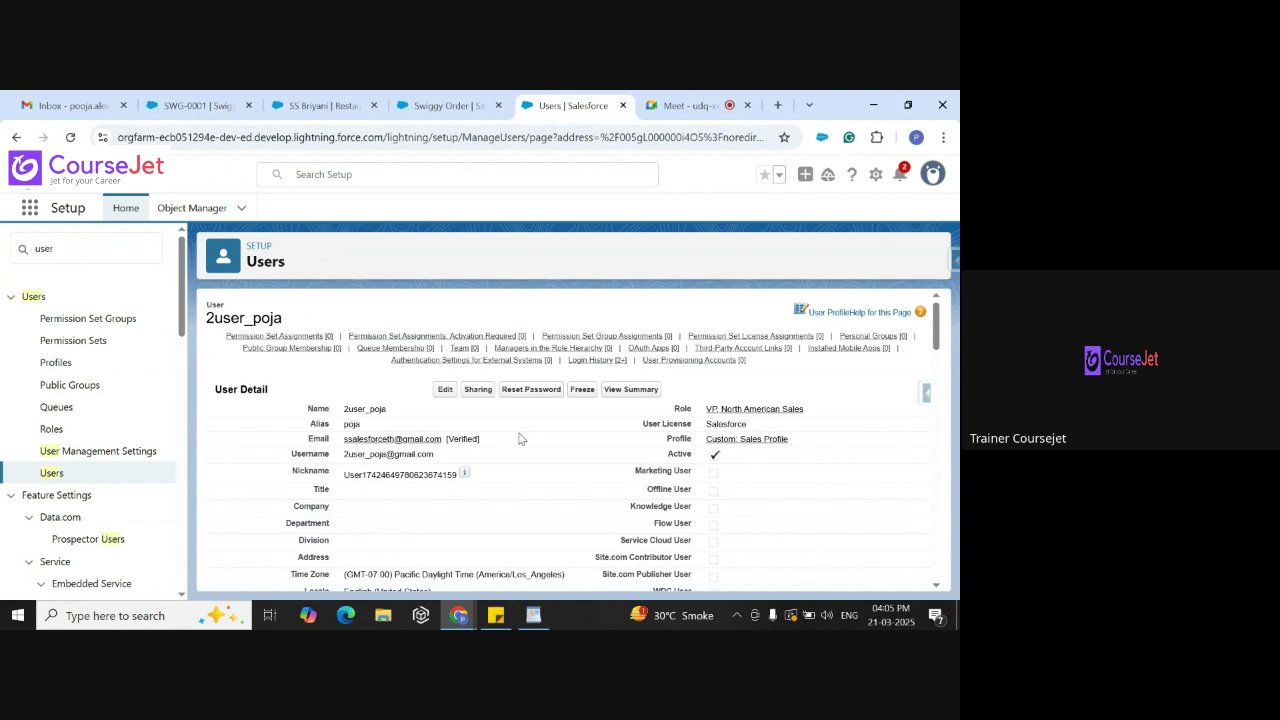
pyautogui.click(757, 410)
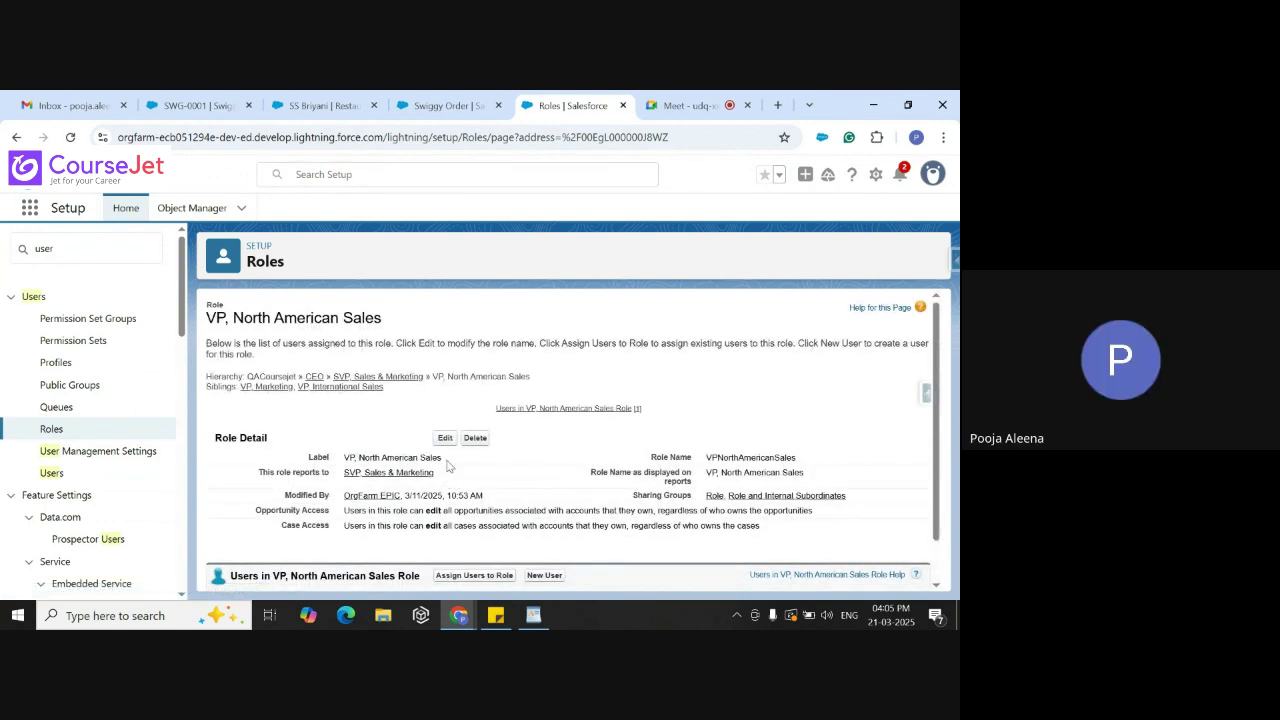
pyautogui.moveTo(444, 460); pyautogui.dragTo(343, 466)
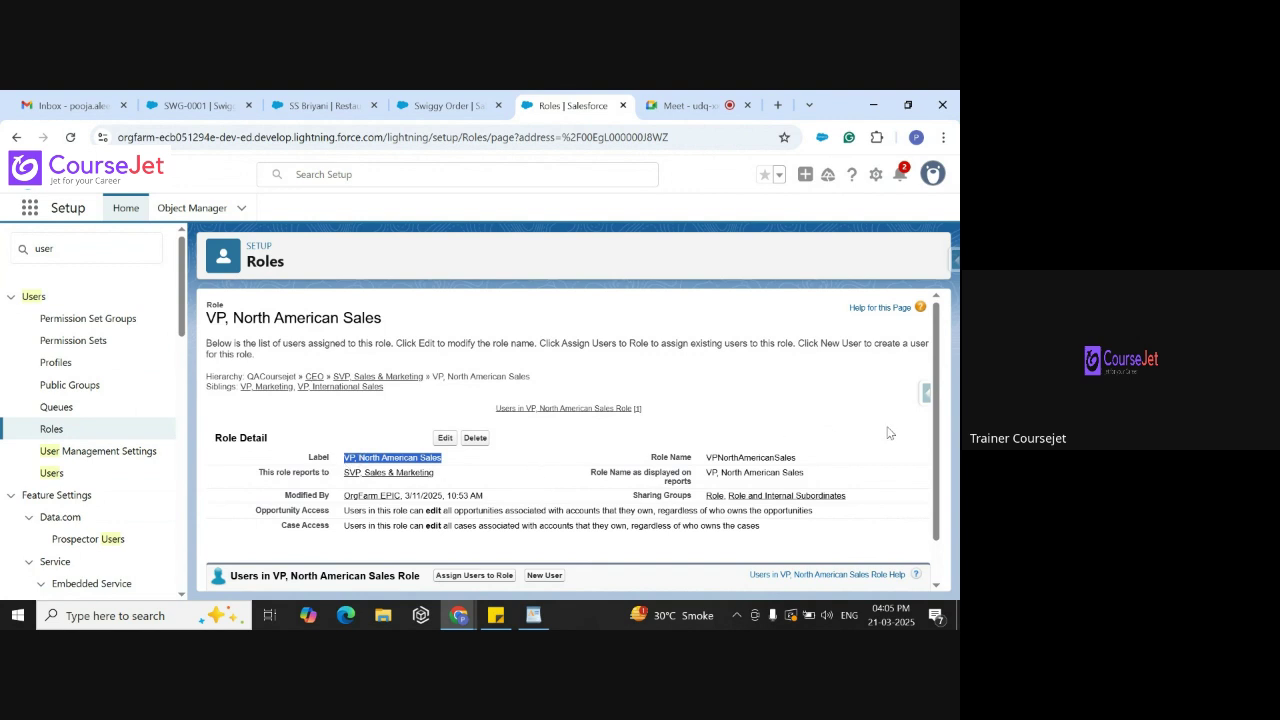
pyautogui.moveTo(801, 460); pyautogui.dragTo(704, 462)
pyautogui.hotkey('ctrl', 'c')
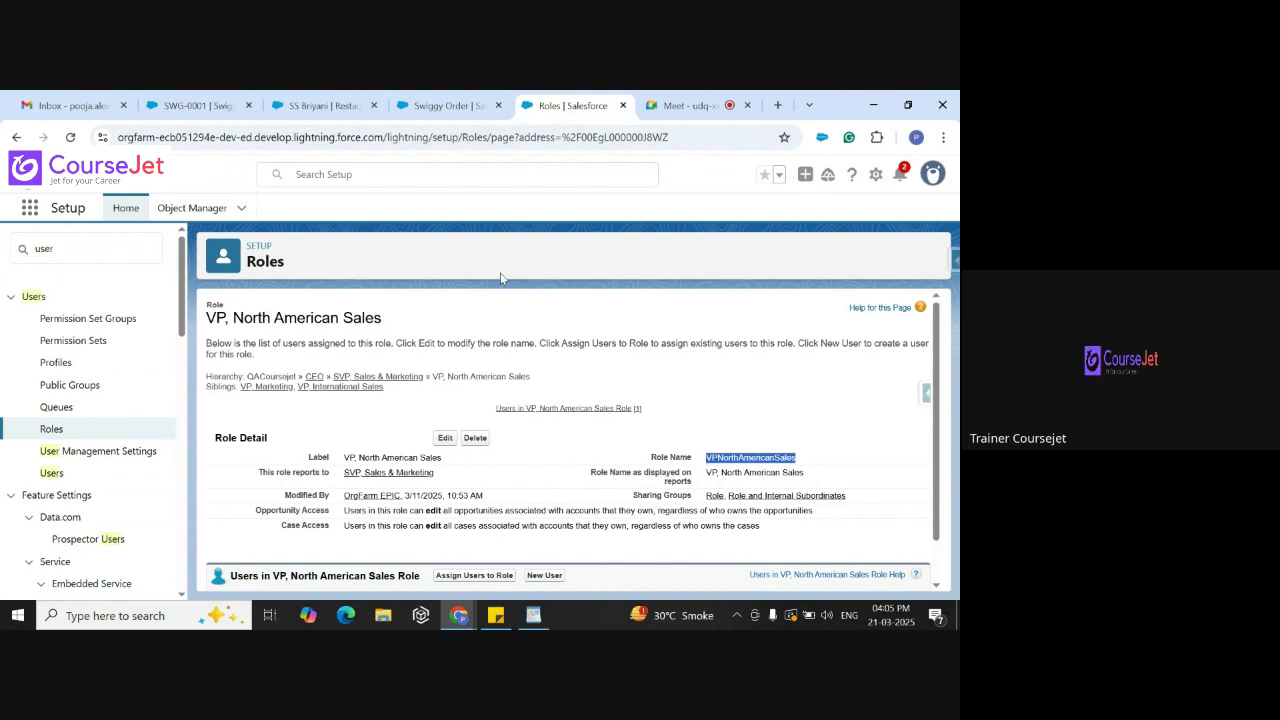
# Replace the role value in the rule's error condition formula with VPNorthAmericanSales and save the validation rule
pyautogui.click(445, 105)
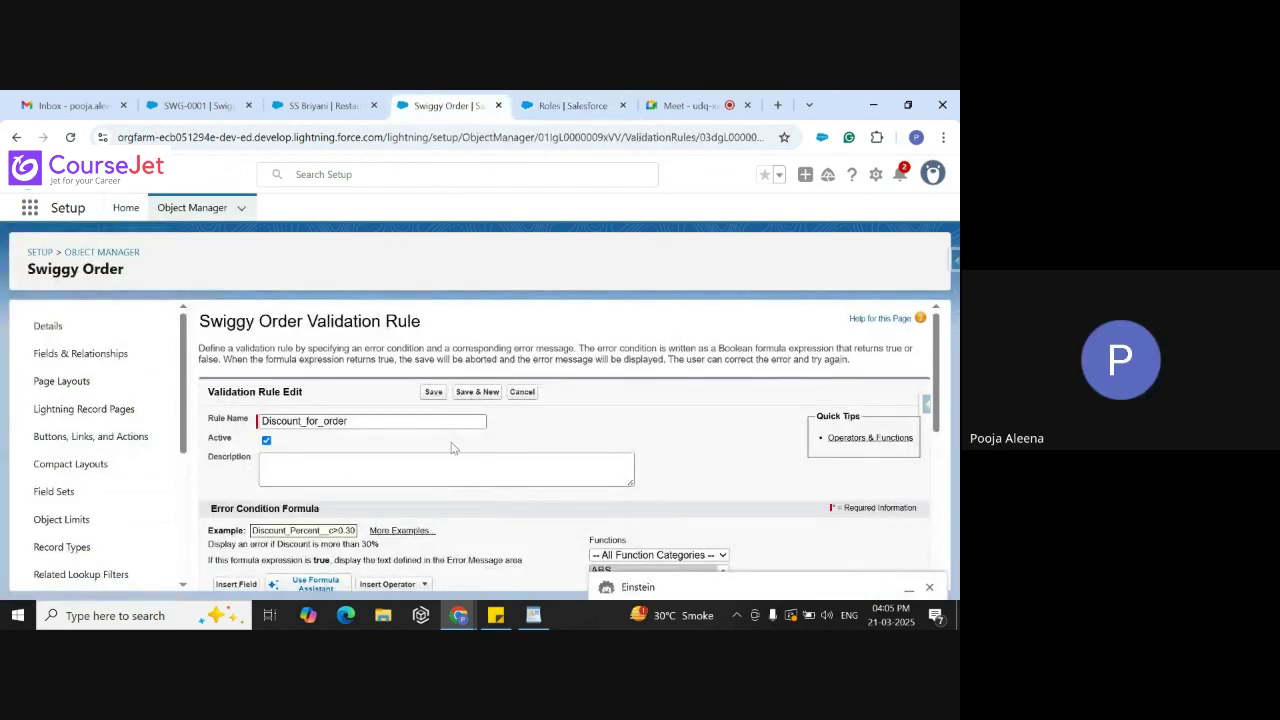
pyautogui.scroll(-2, 940, 344)
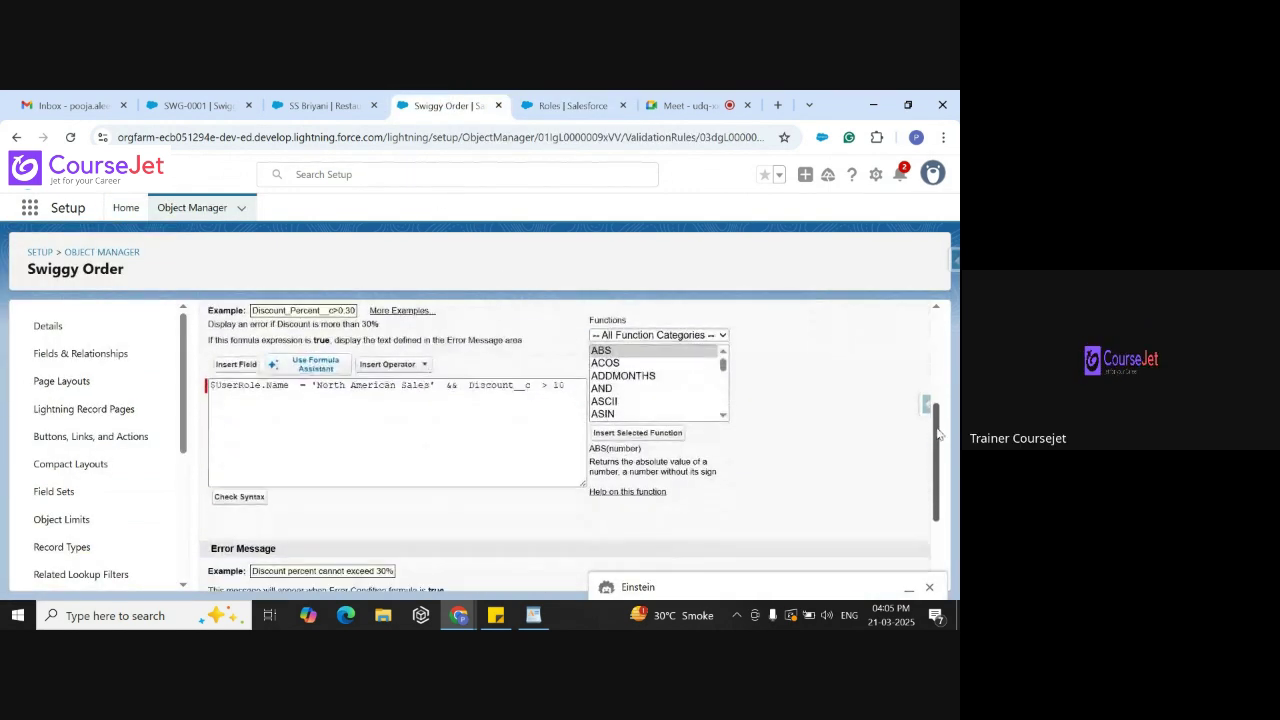
pyautogui.moveTo(430, 386); pyautogui.dragTo(316, 386)
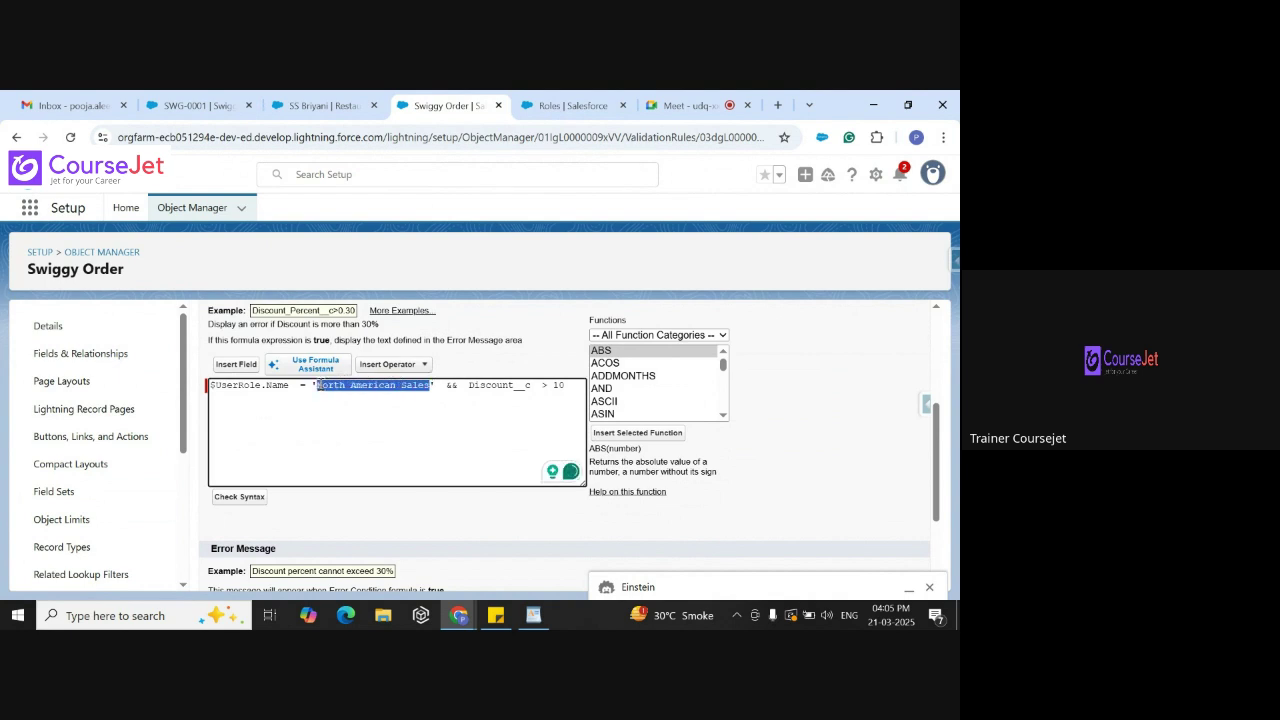
pyautogui.write('VP')
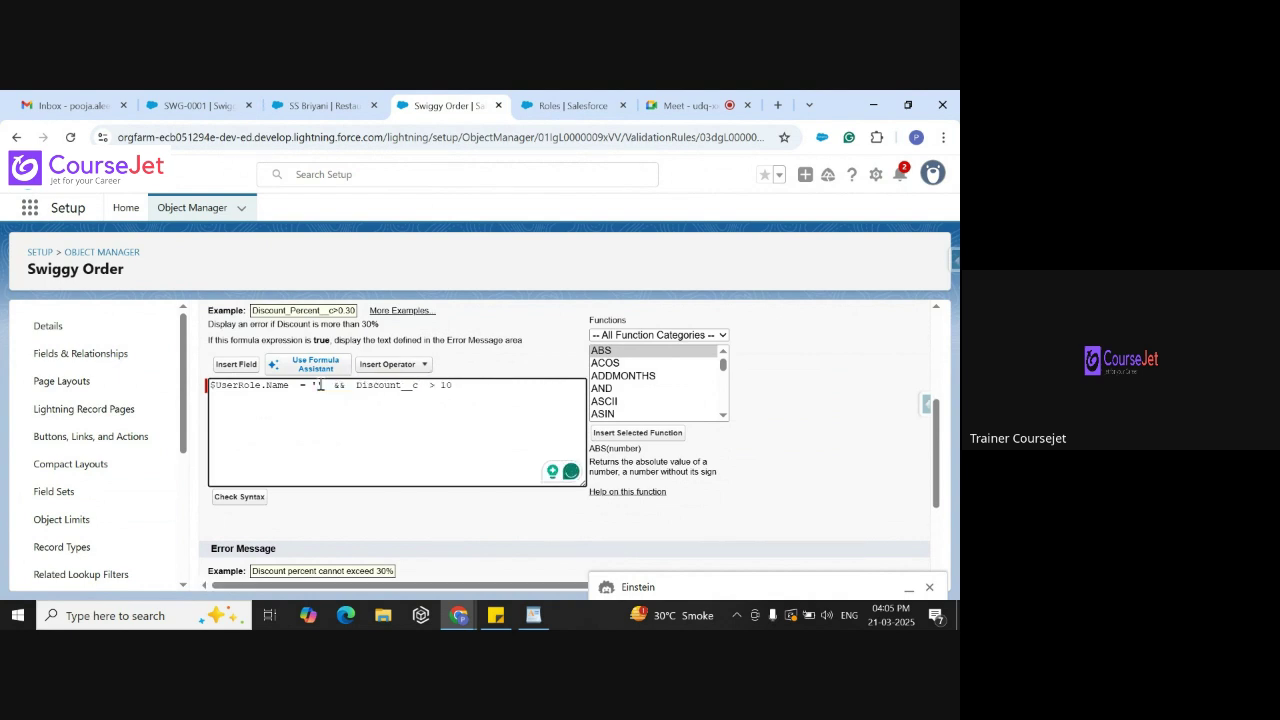
pyautogui.hotkey('ctrl', 'v')
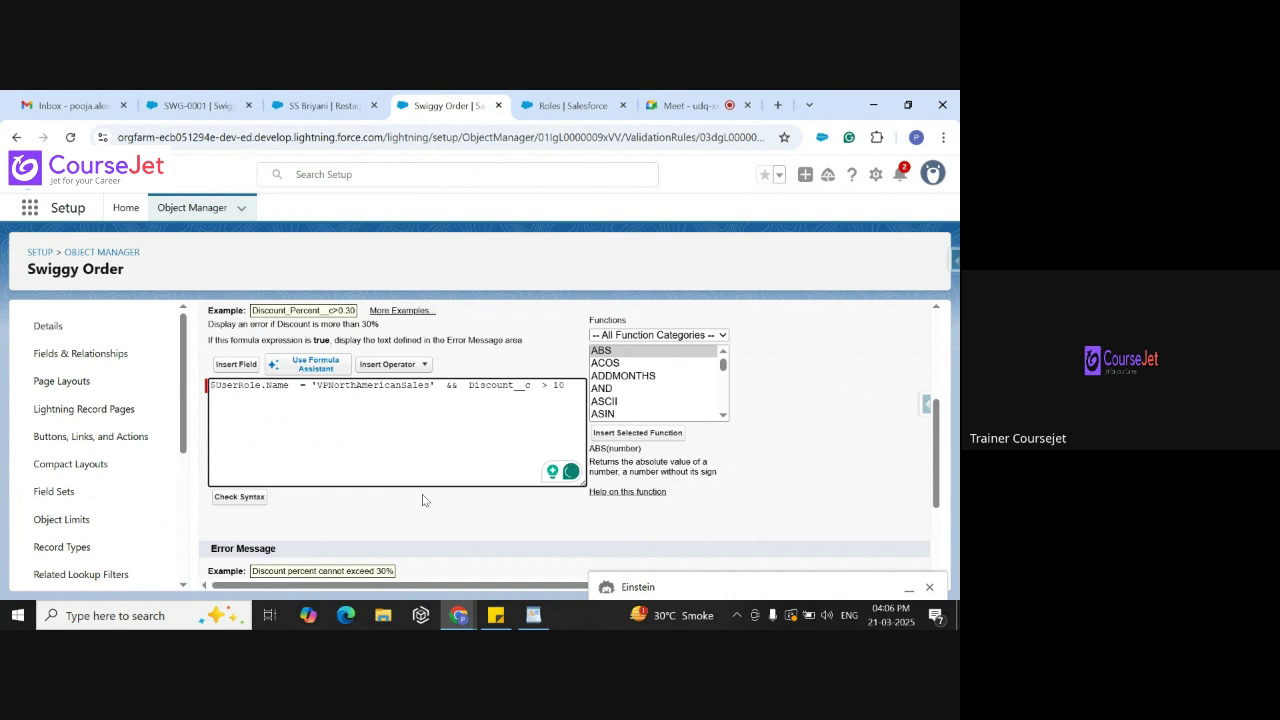
pyautogui.moveTo(935, 485); pyautogui.dragTo(935, 399)
pyautogui.click(434, 396)
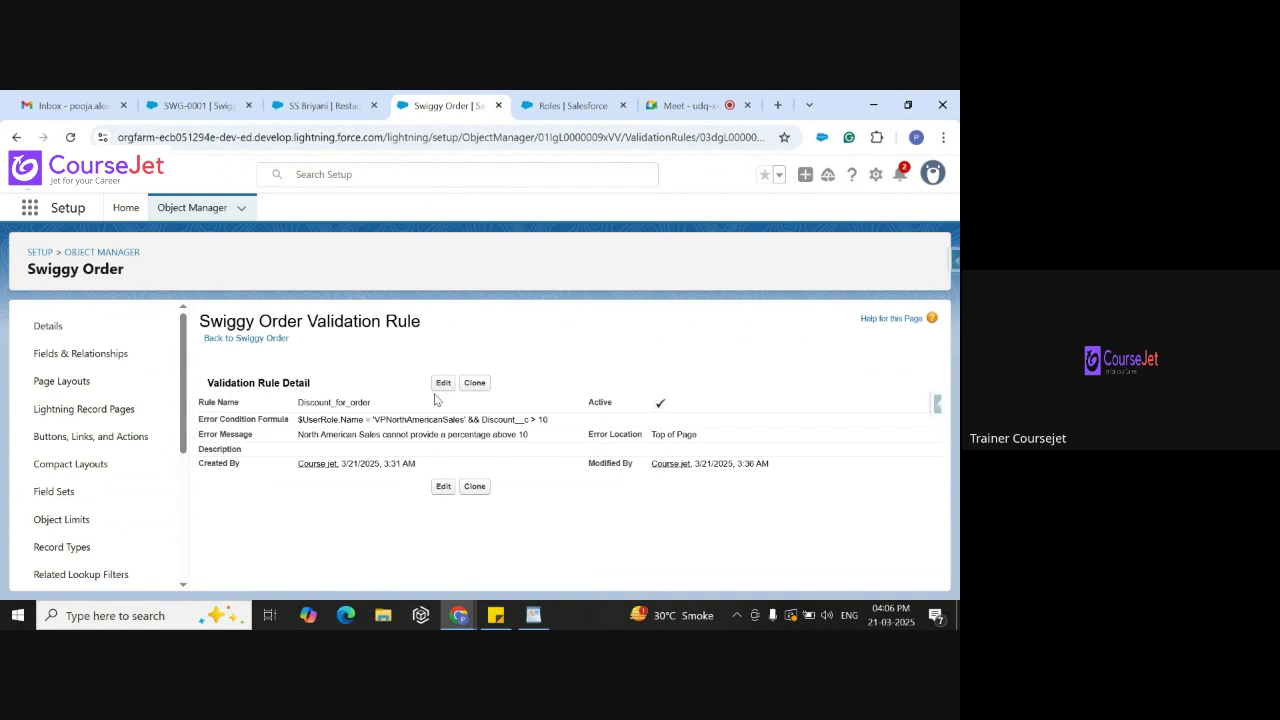
# Switch to the test user's incognito window, re-save Swiggy Order SWG-0002 with the Discount of 15, and reopen the order for editing
pyautogui.hotkey('alt', 'Tab')
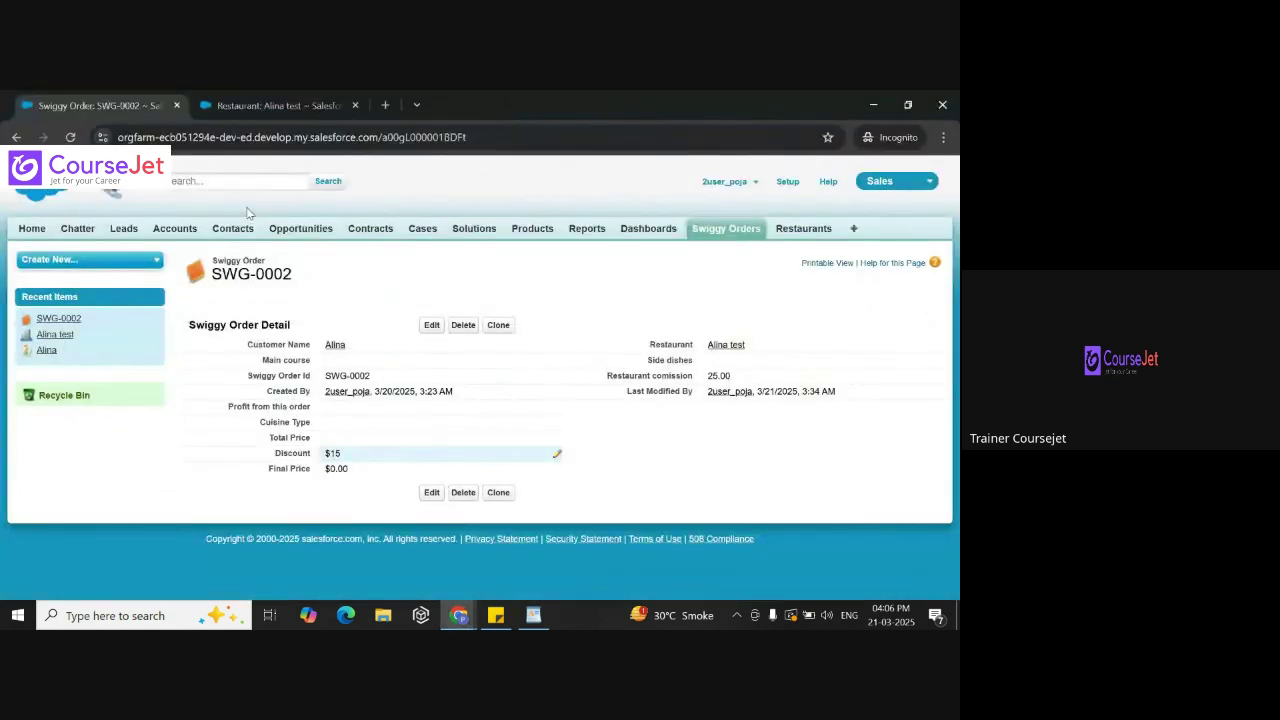
pyautogui.click(431, 326)
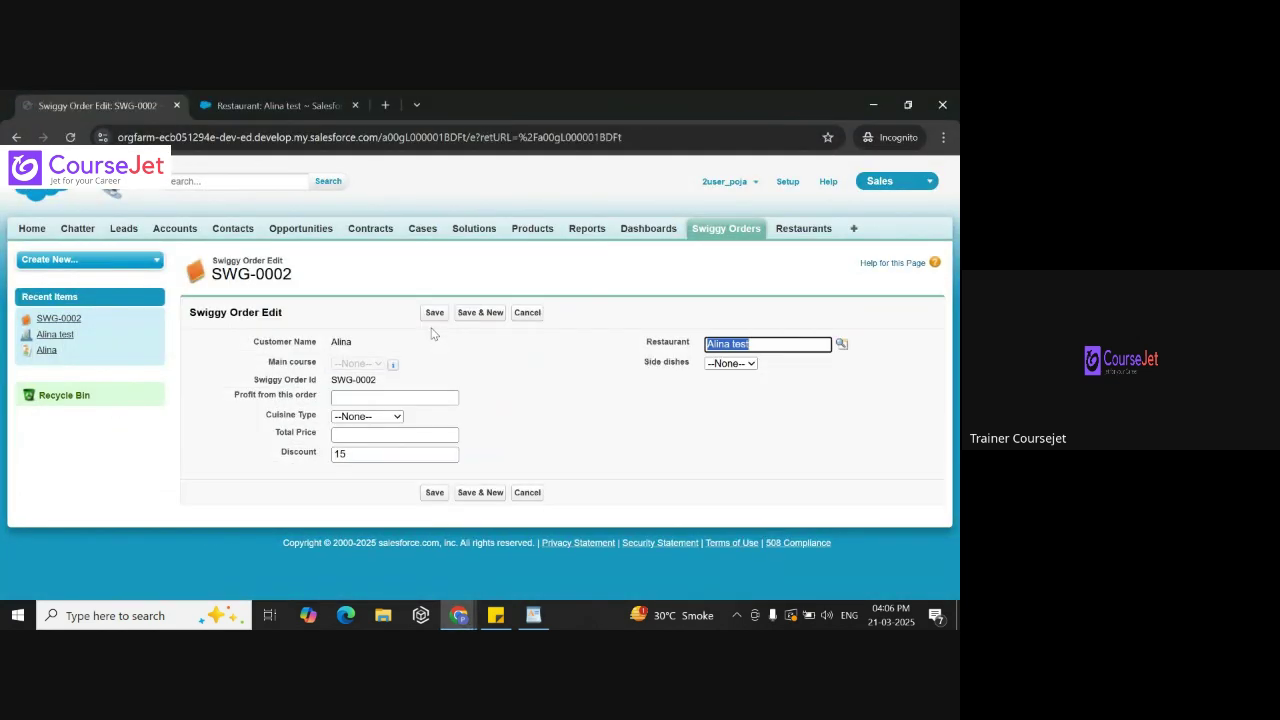
pyautogui.click(434, 492)
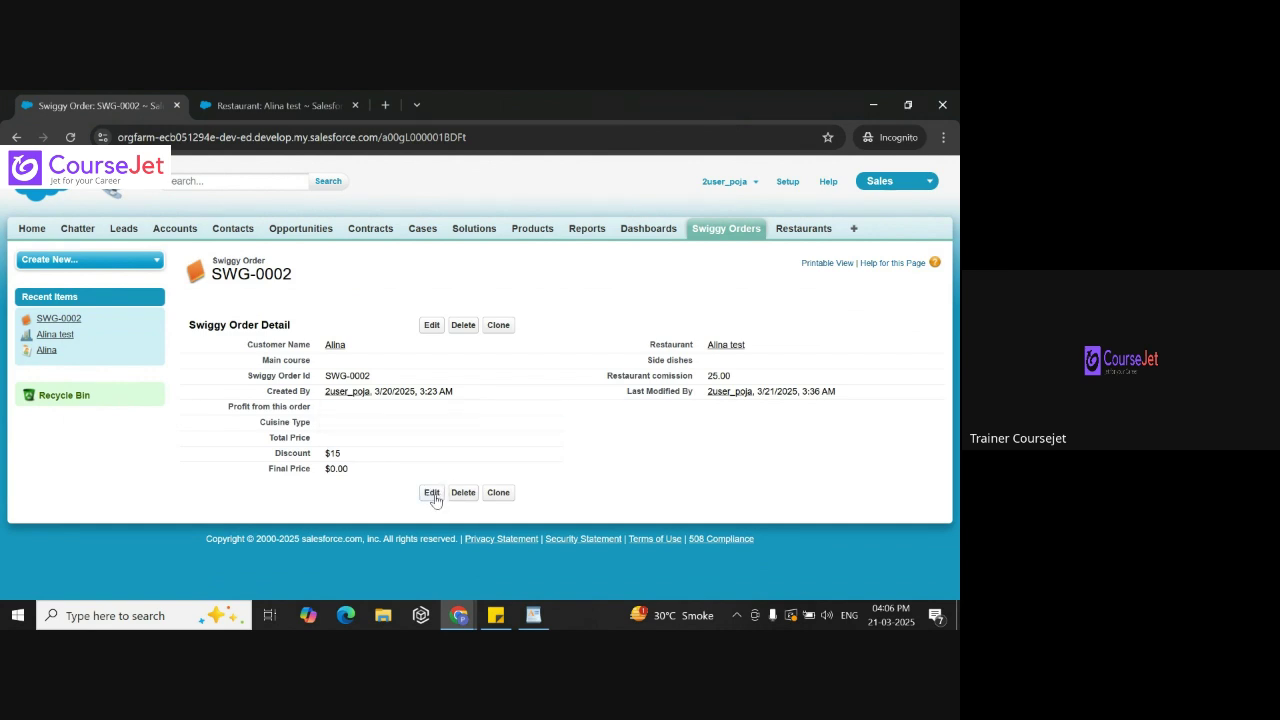
pyautogui.click(432, 495)
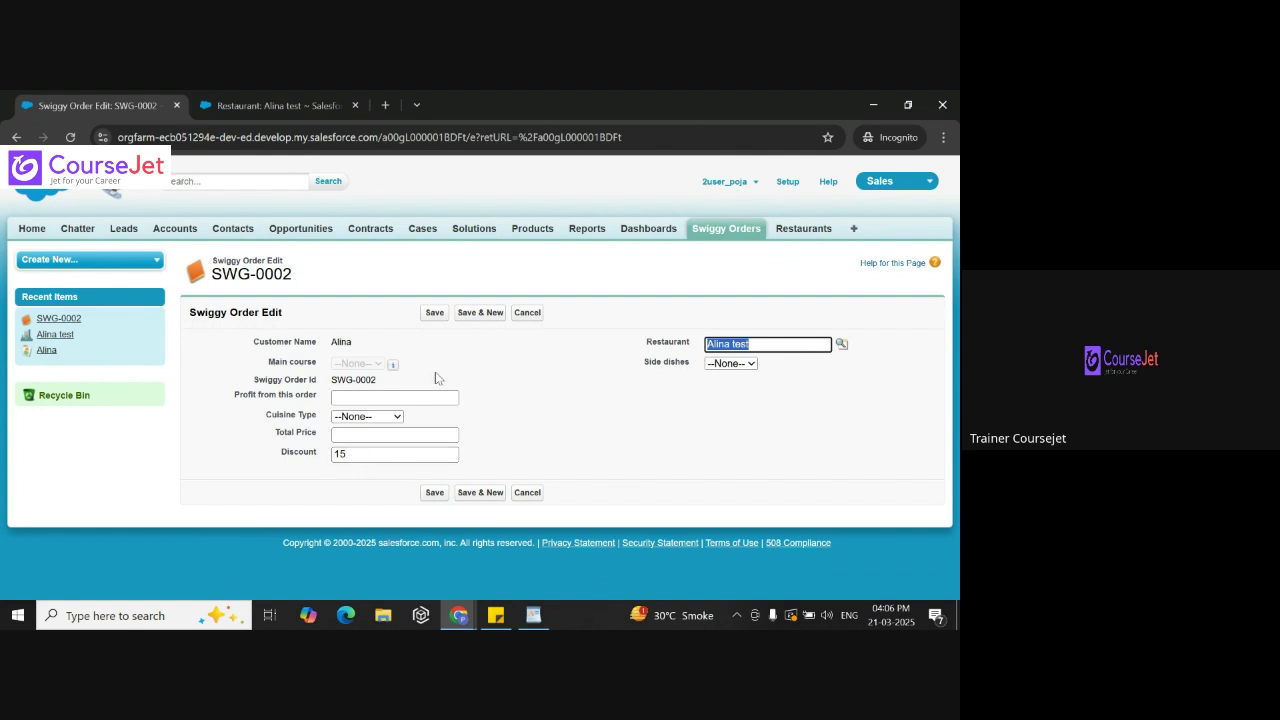
# Switch to the administrator's Chrome window, open the Discount_for_order rule for editing, and copy the Label of the VP, North American Sales role
pyautogui.hotkey('alt', 'Tab')
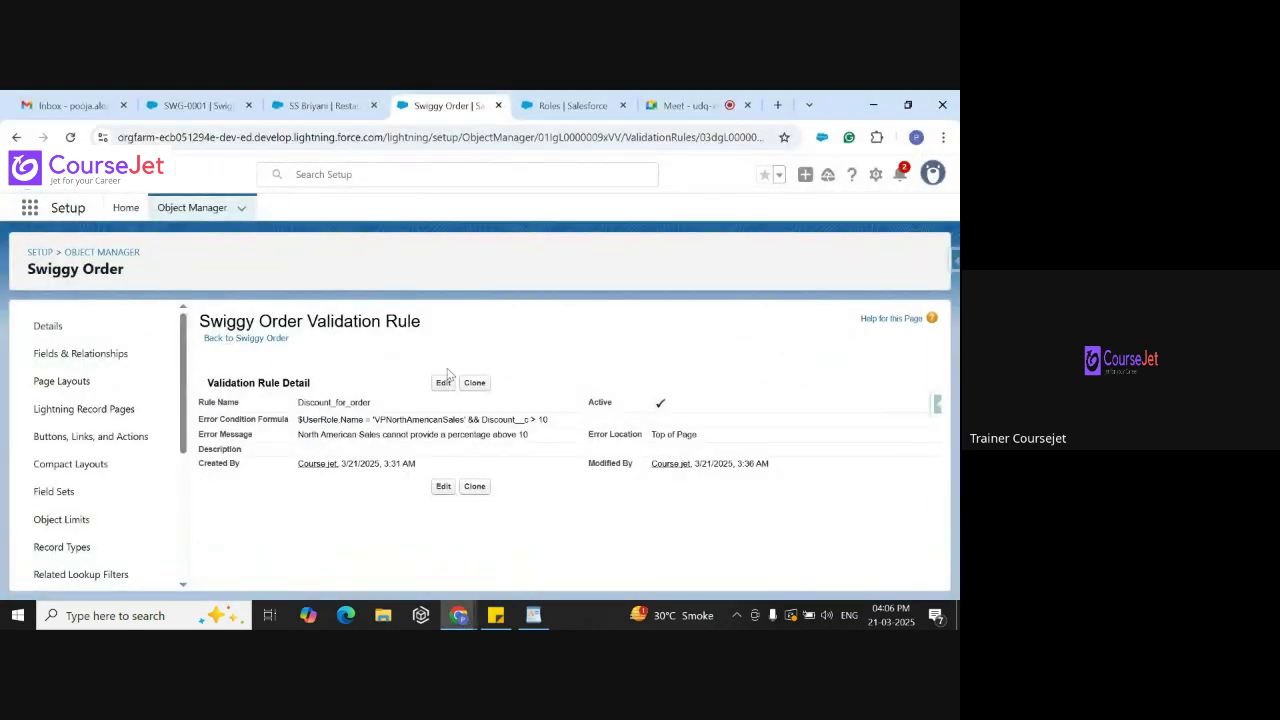
pyautogui.click(441, 487)
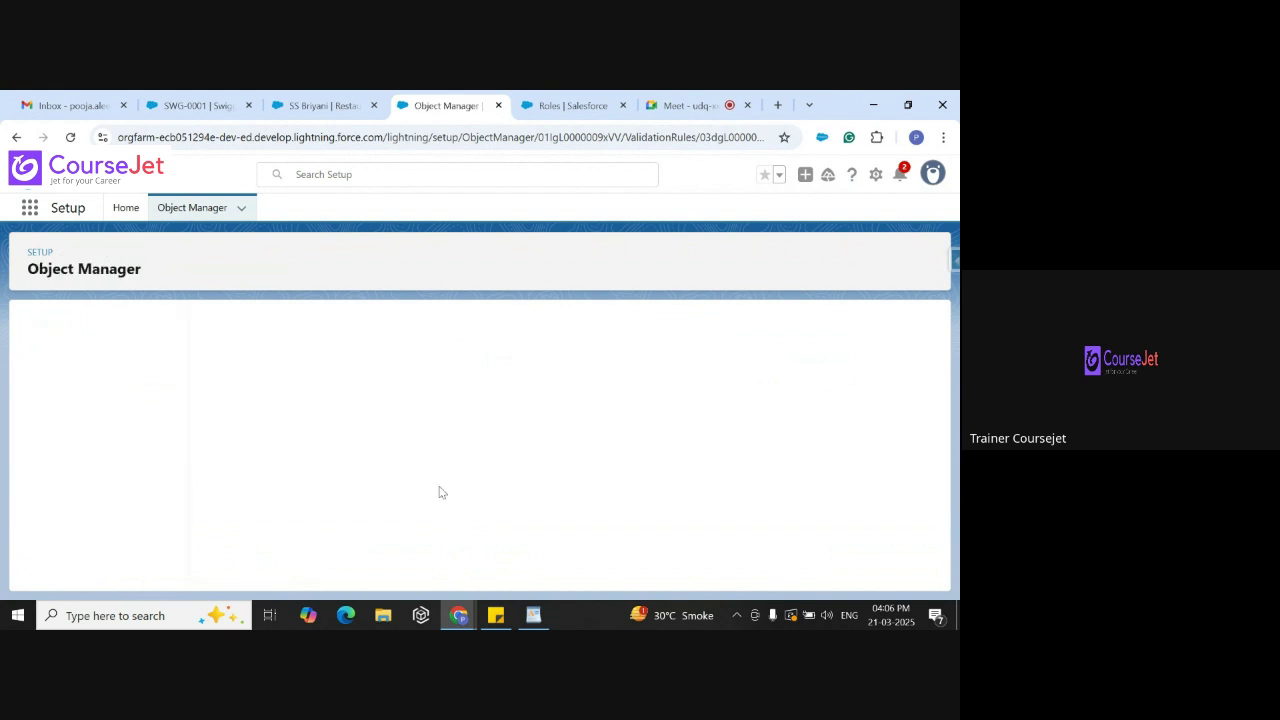
pyautogui.click(566, 104)
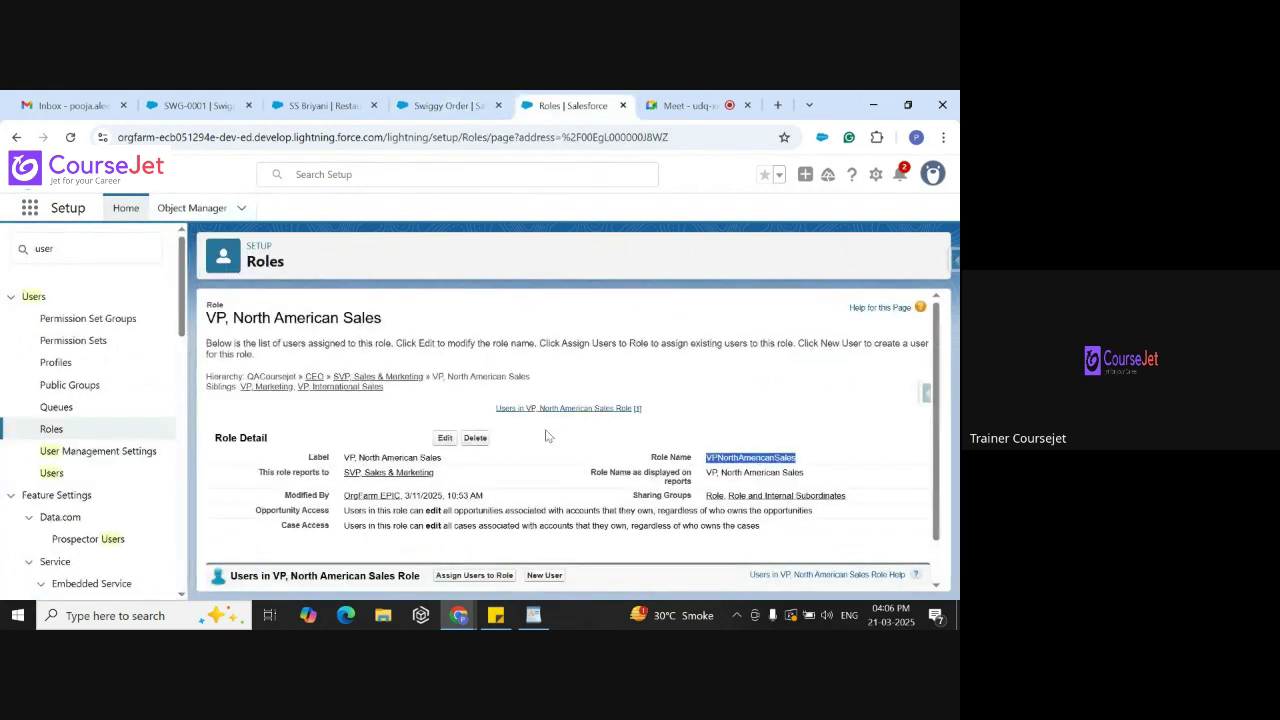
pyautogui.moveTo(446, 462); pyautogui.dragTo(345, 460)
pyautogui.hotkey('ctrl', 'c')
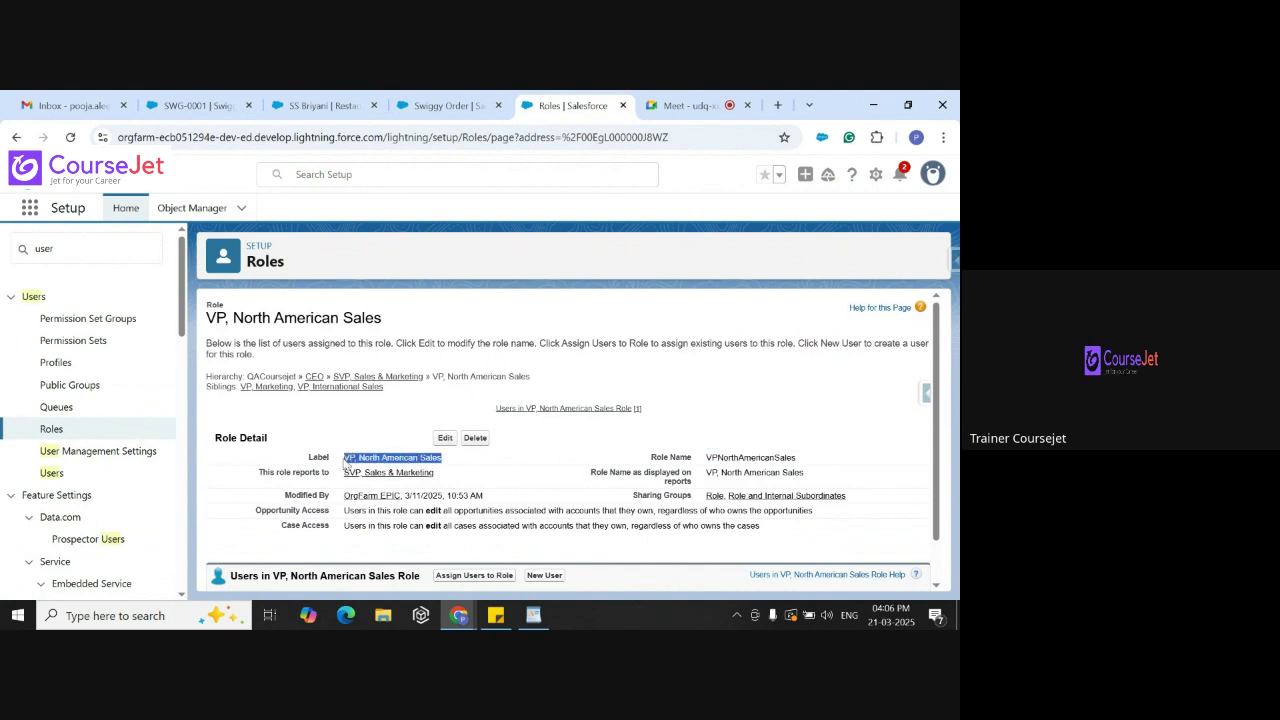
# Replace the role value in the error condition formula with 'VP, North American Sales' and save the validation rule
pyautogui.click(450, 104)
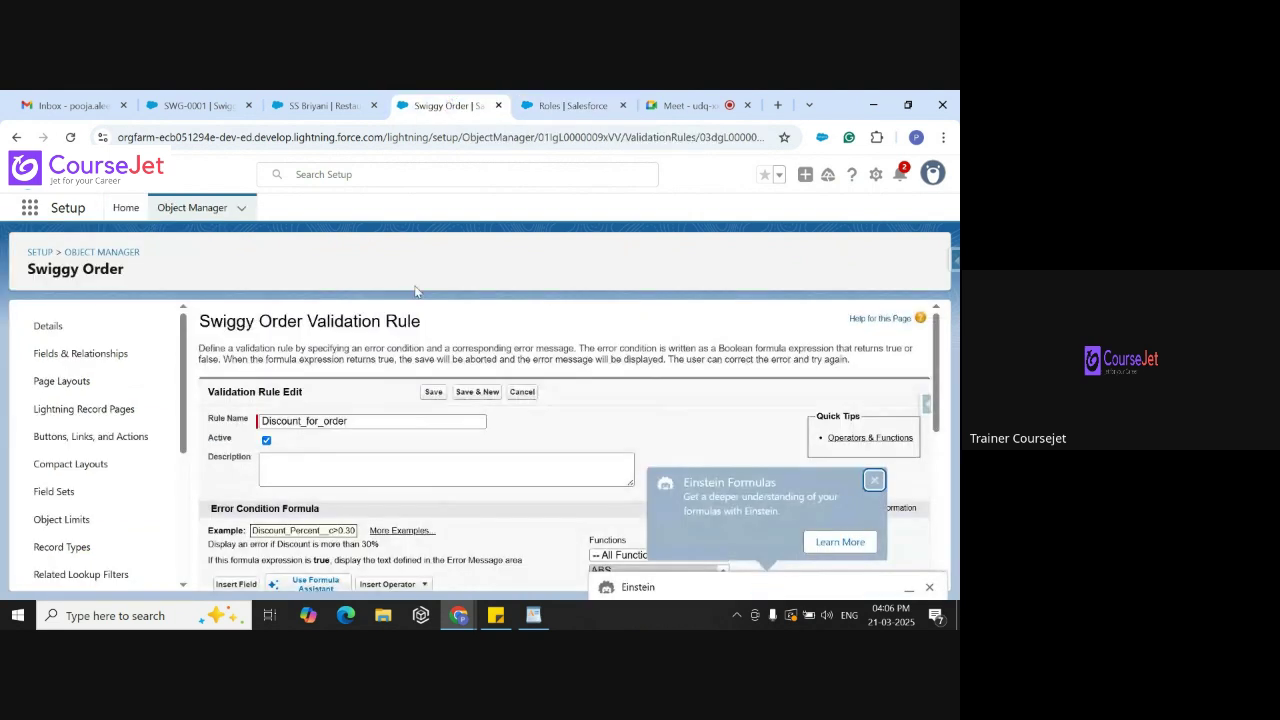
pyautogui.click(873, 482)
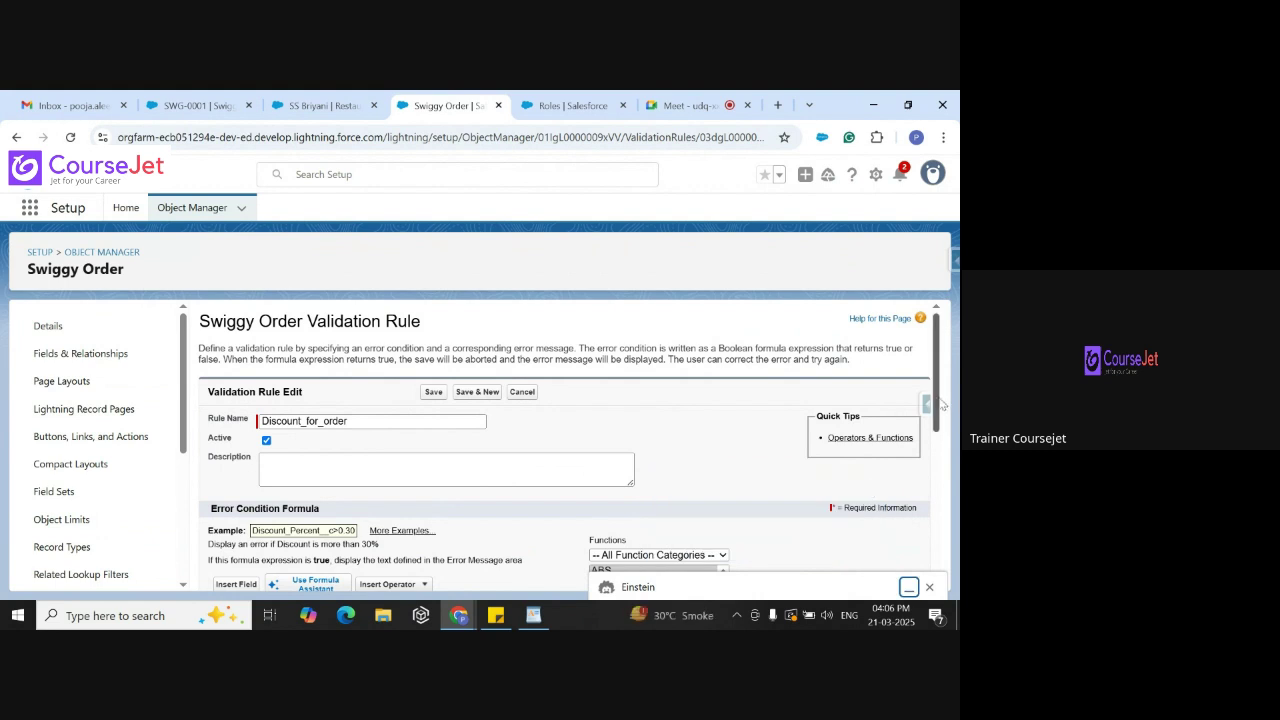
pyautogui.scroll(-3, 430, 409)
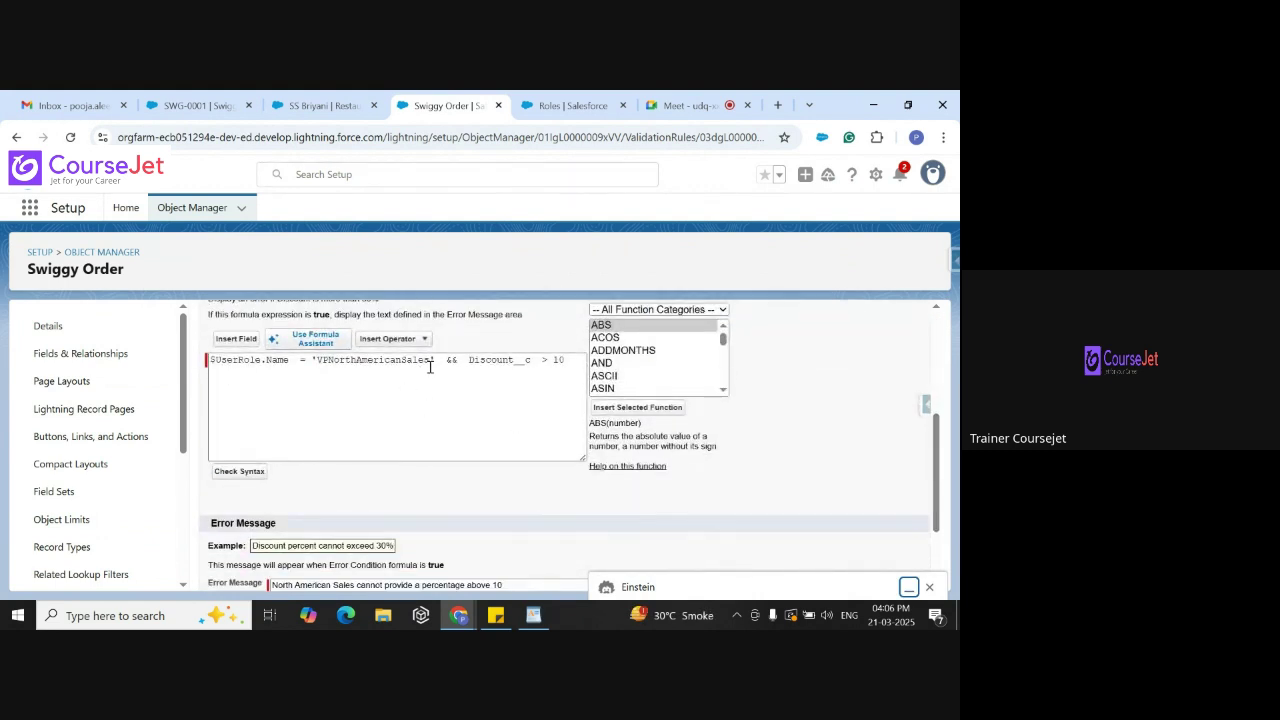
pyautogui.moveTo(430, 361); pyautogui.dragTo(318, 364)
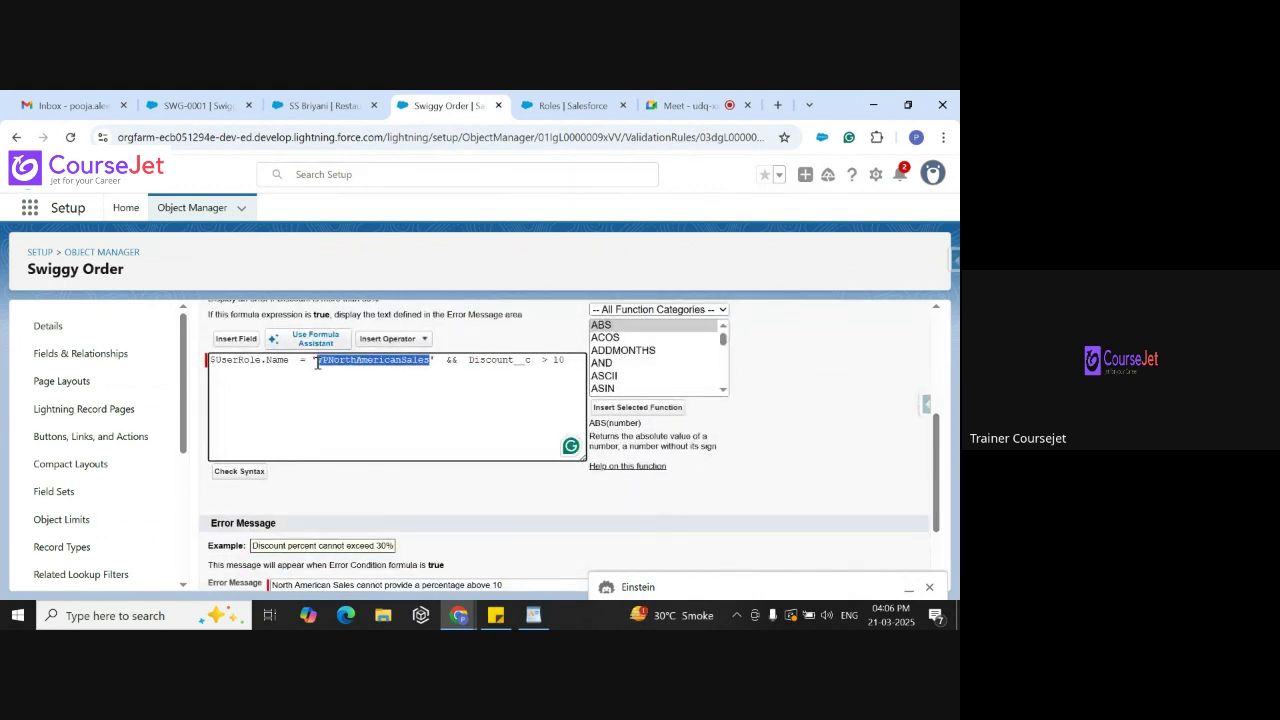
pyautogui.hotkey('ctrl', 'v')
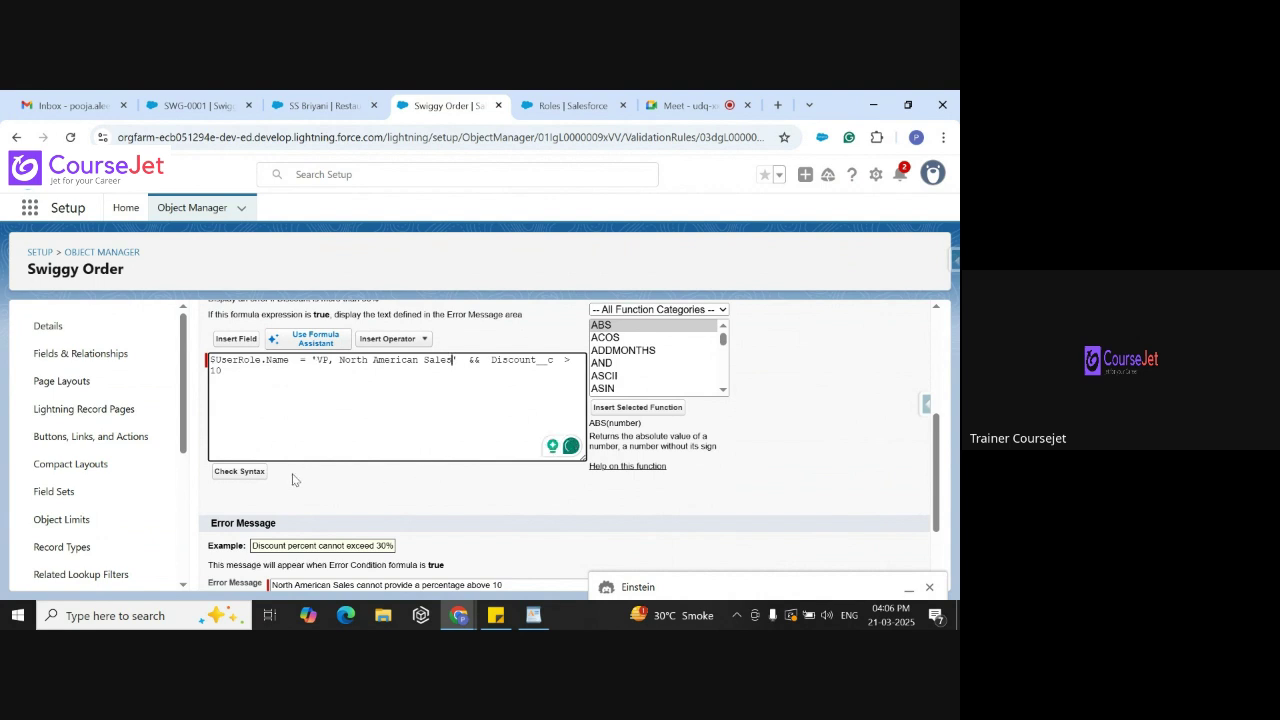
pyautogui.scroll(3, 940, 478)
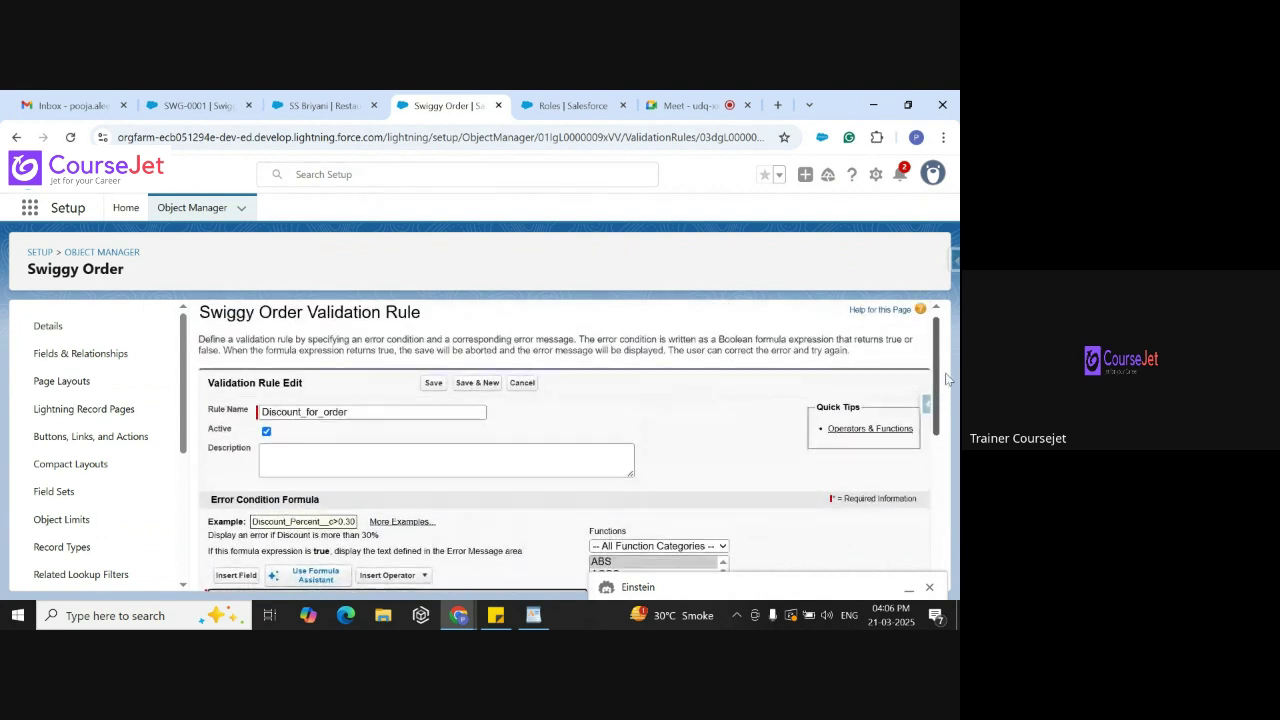
pyautogui.click(438, 392)
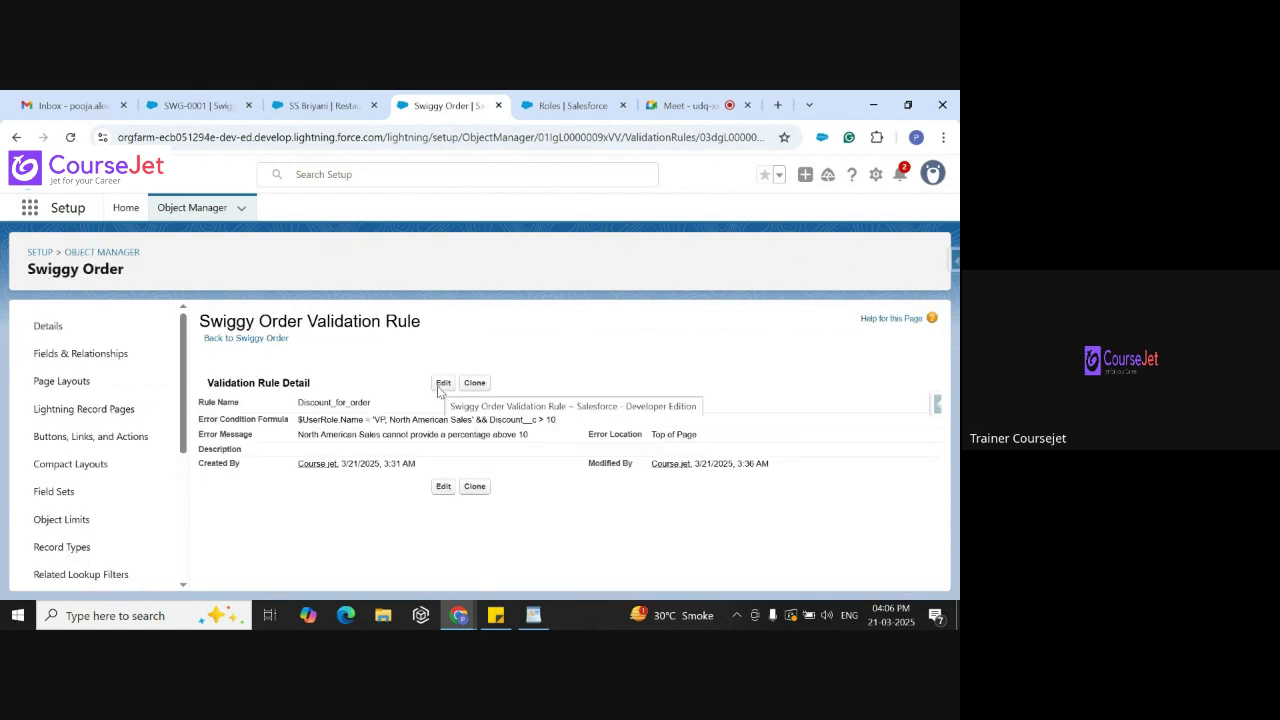
# Switch to the test user's incognito window, try to save order SWG-0002 with the Discount of 15, and highlight the validation message
pyautogui.hotkey('alt', 'Tab')
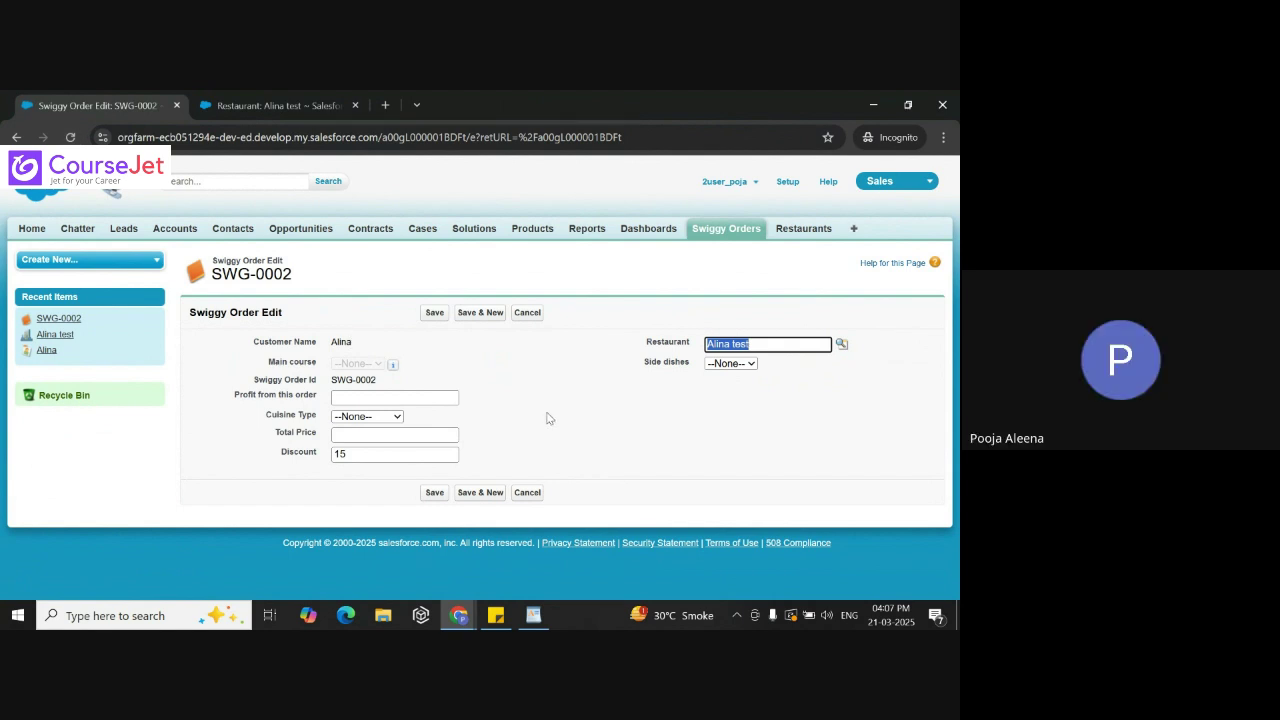
pyautogui.click(430, 314)
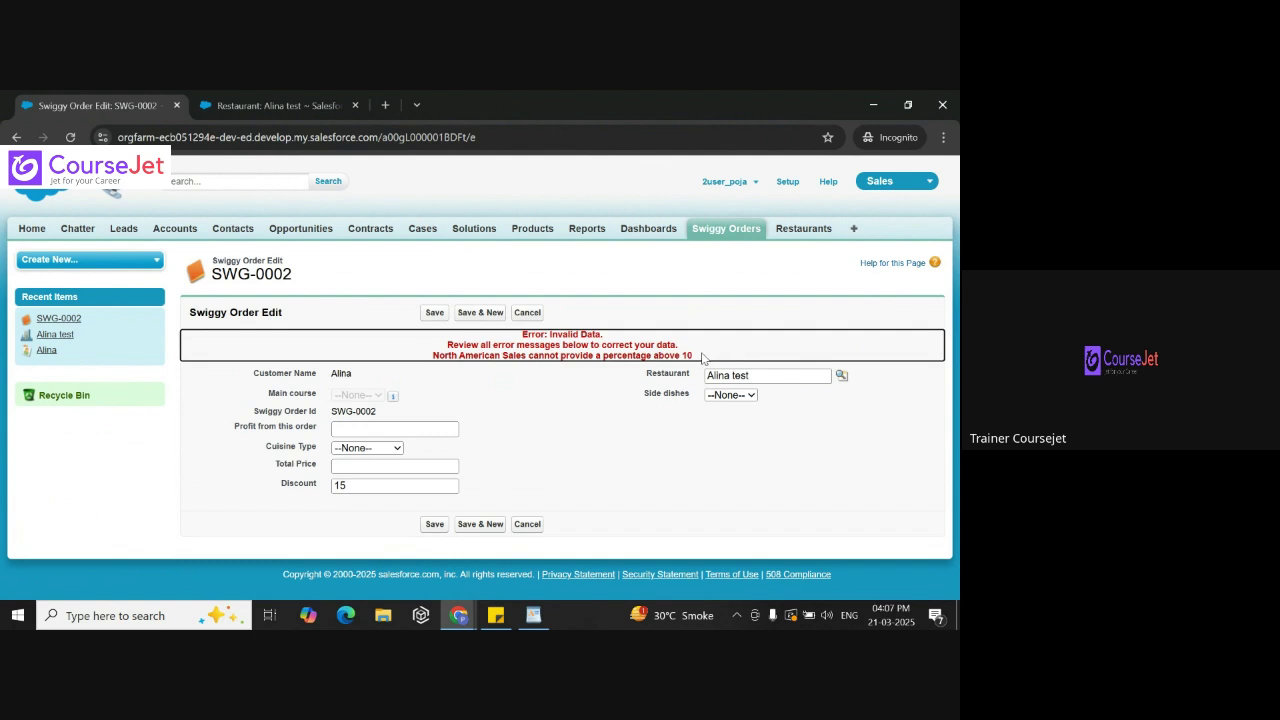
pyautogui.moveTo(679, 352); pyautogui.dragTo(434, 352)
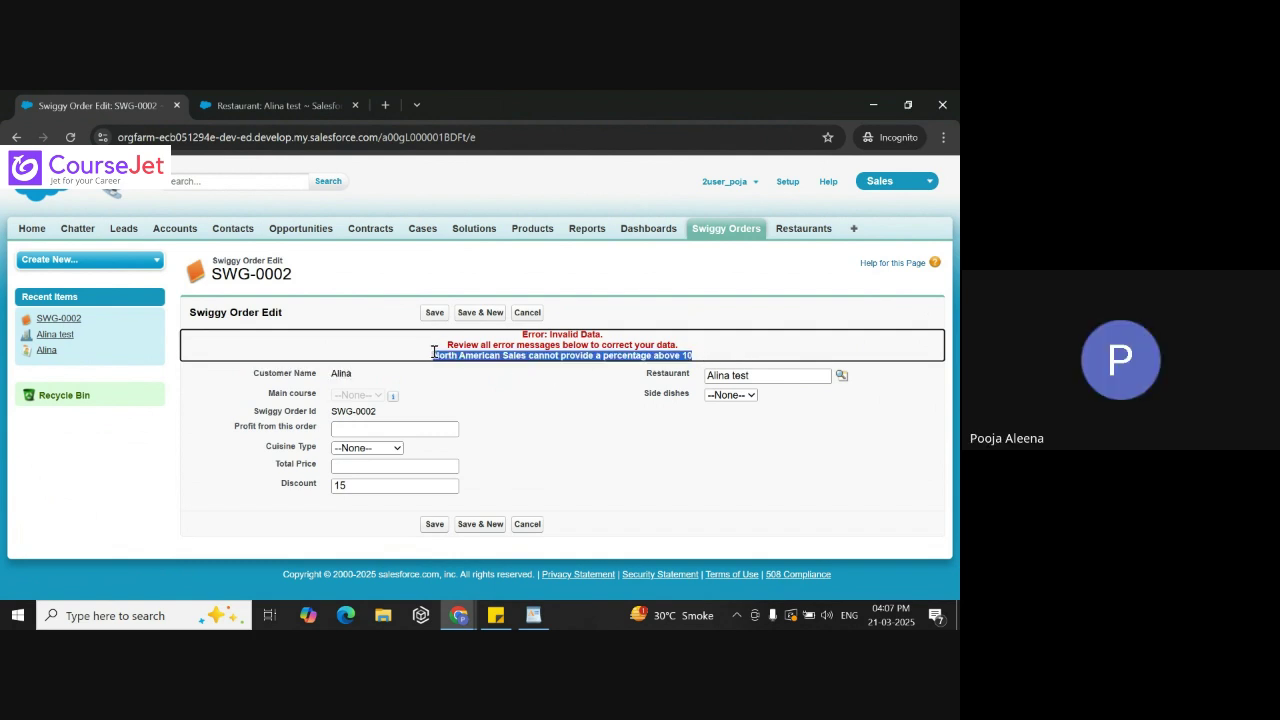